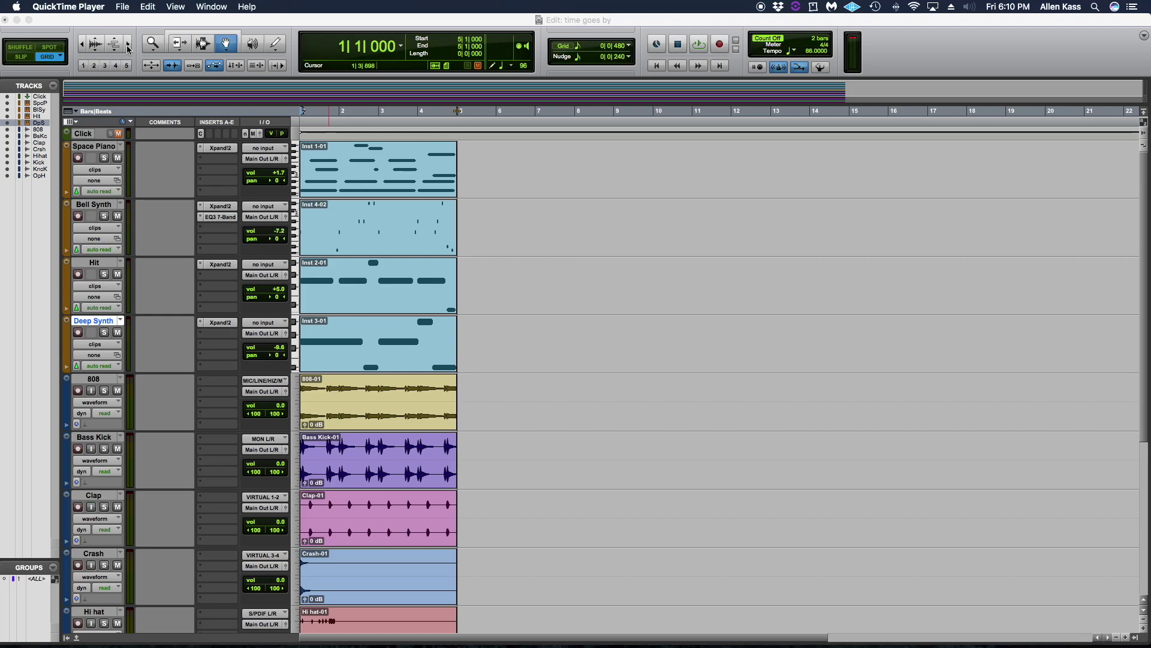
Open the Xpand!2 instrument on the Space Piano track to view its sound settings, and close it
{"action": "left_click", "coordinate": [502, 193]}
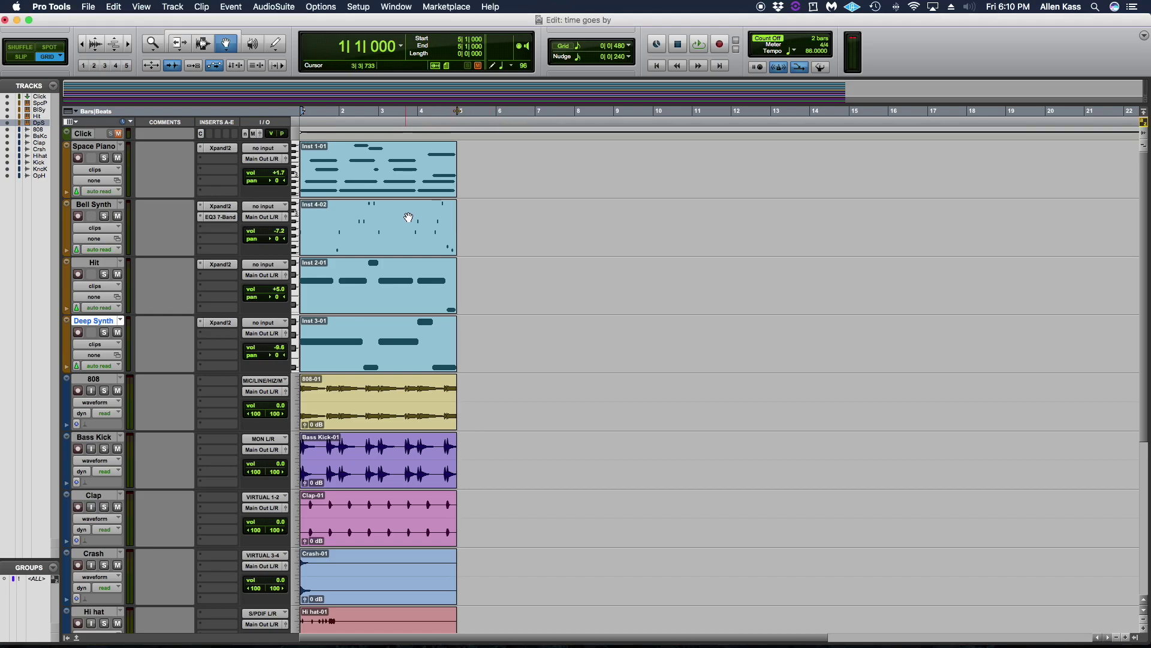
{"action": "left_click_drag", "start_coordinate": [459, 116], "coordinate": [292, 115]}
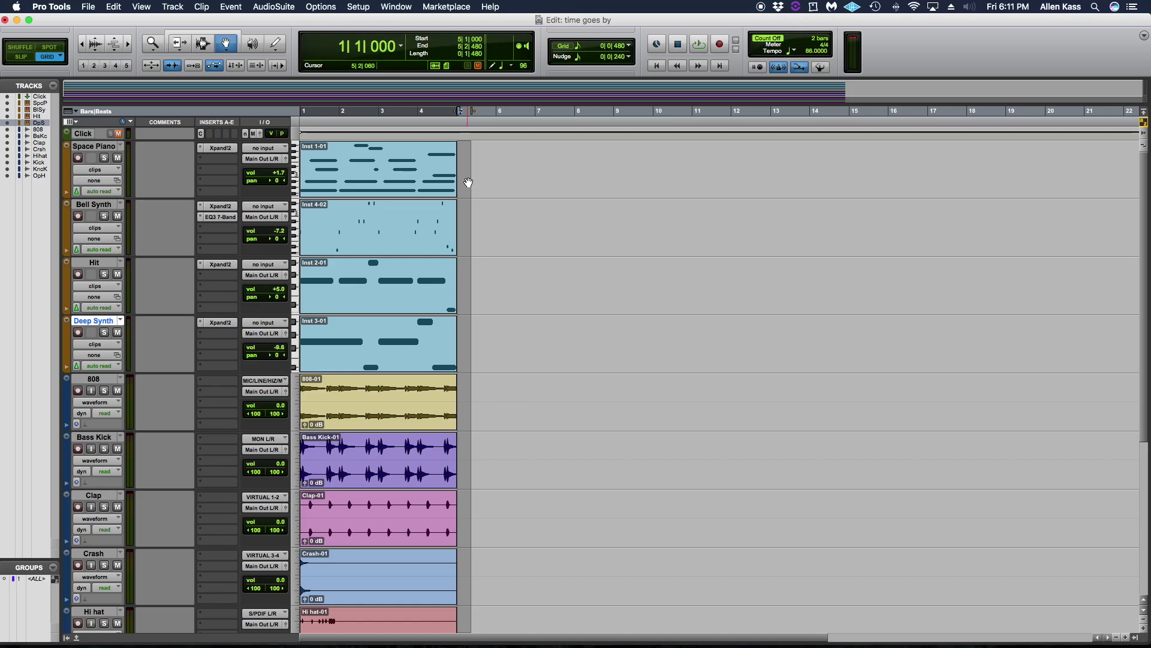
{"action": "left_click", "coordinate": [222, 149]}
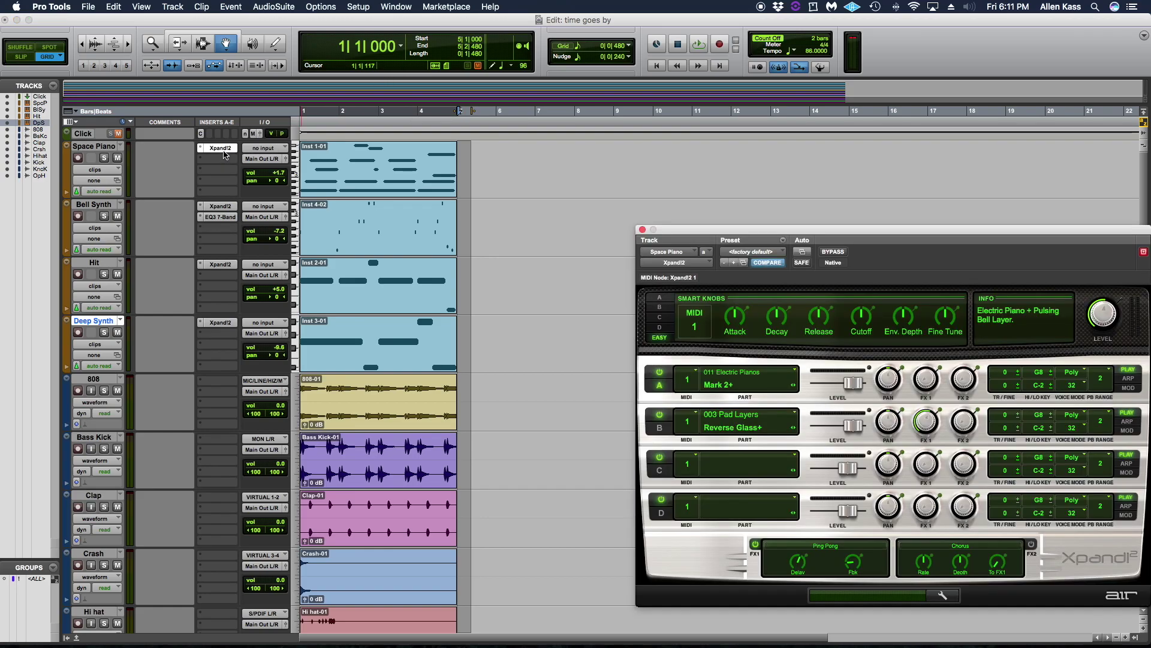
{"action": "left_click_drag", "start_coordinate": [880, 233], "coordinate": [739, 196]}
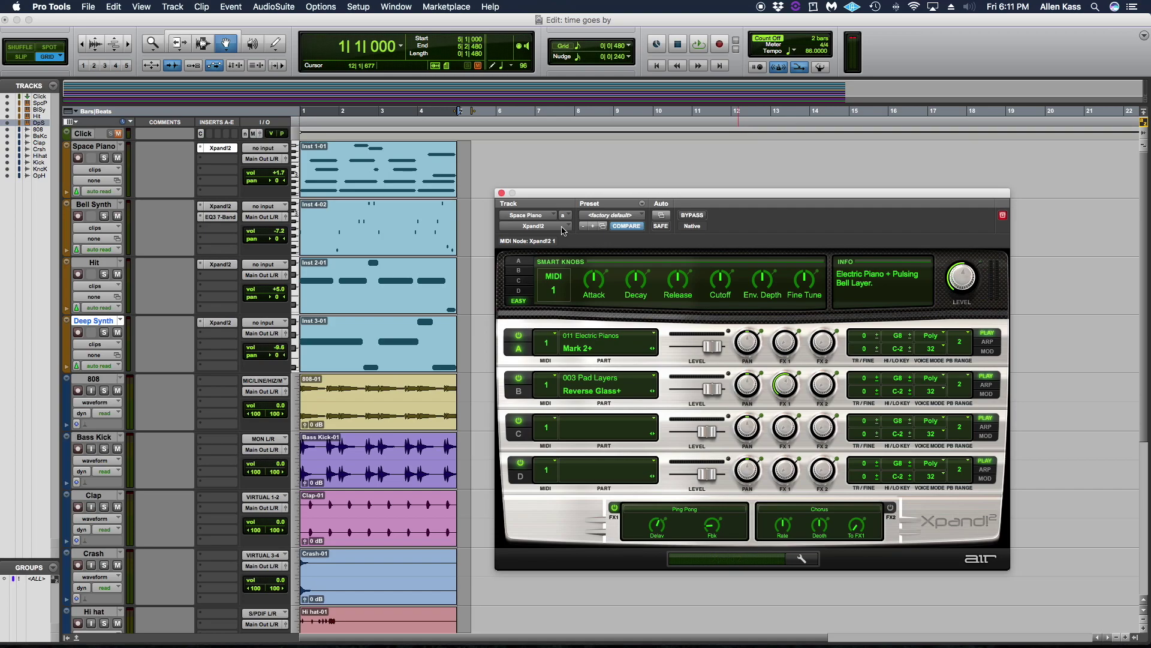
{"action": "left_click", "coordinate": [502, 193]}
Play the four-bar beat from the start to hear all tracks together, and stop playback
{"action": "scroll", "coordinate": [364, 406], "scroll_direction": "down", "scroll_amount": 8}
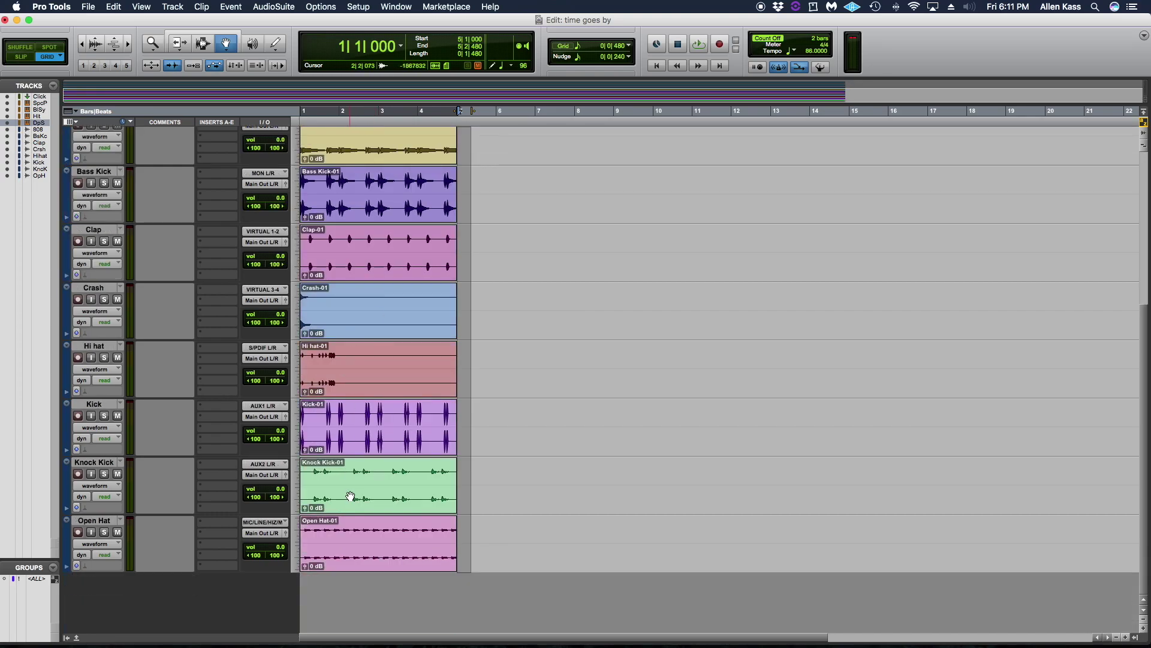
{"action": "scroll", "coordinate": [351, 496], "scroll_direction": "up", "scroll_amount": 6}
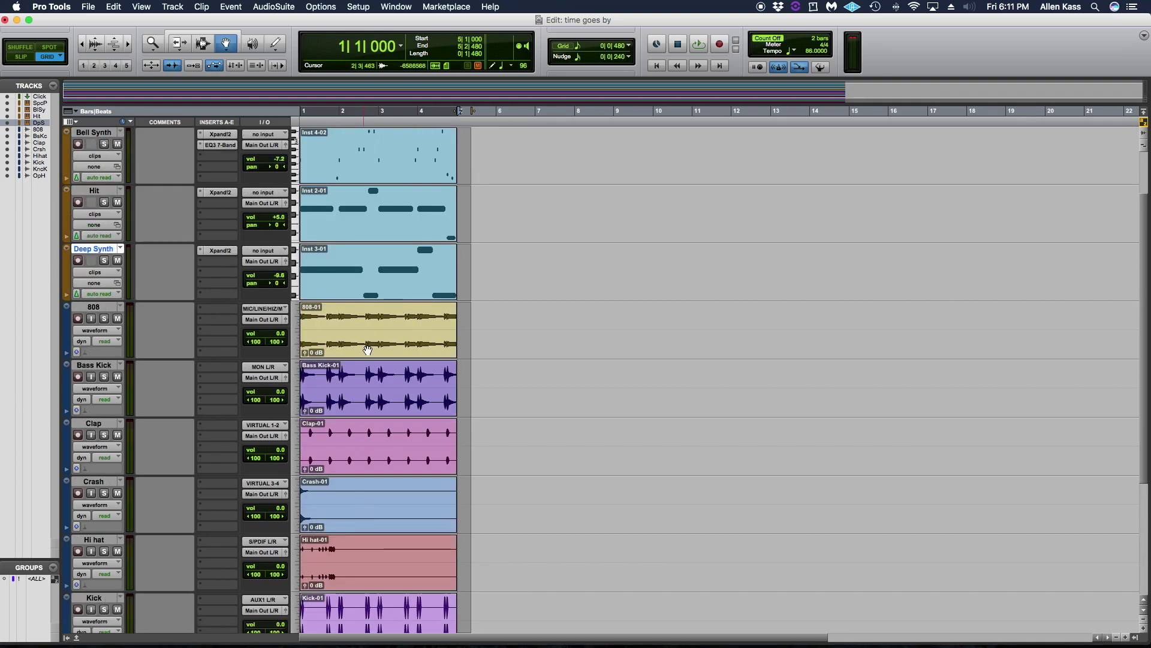
{"action": "scroll", "coordinate": [354, 338], "scroll_direction": "up", "scroll_amount": 3}
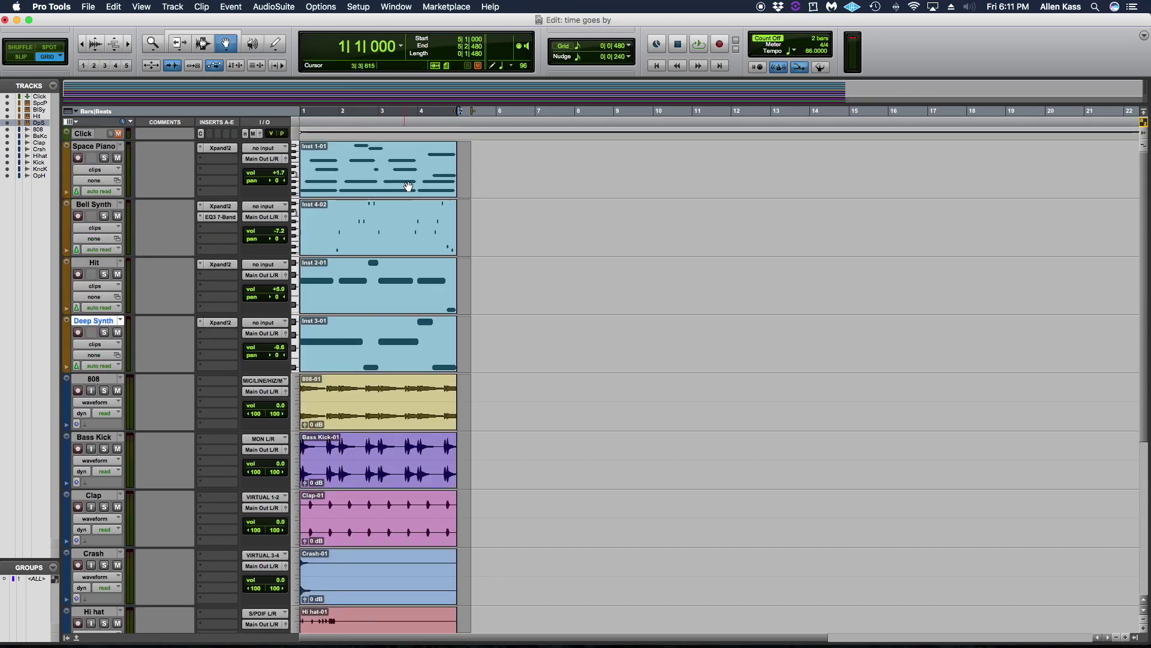
{"action": "key", "text": "space"}
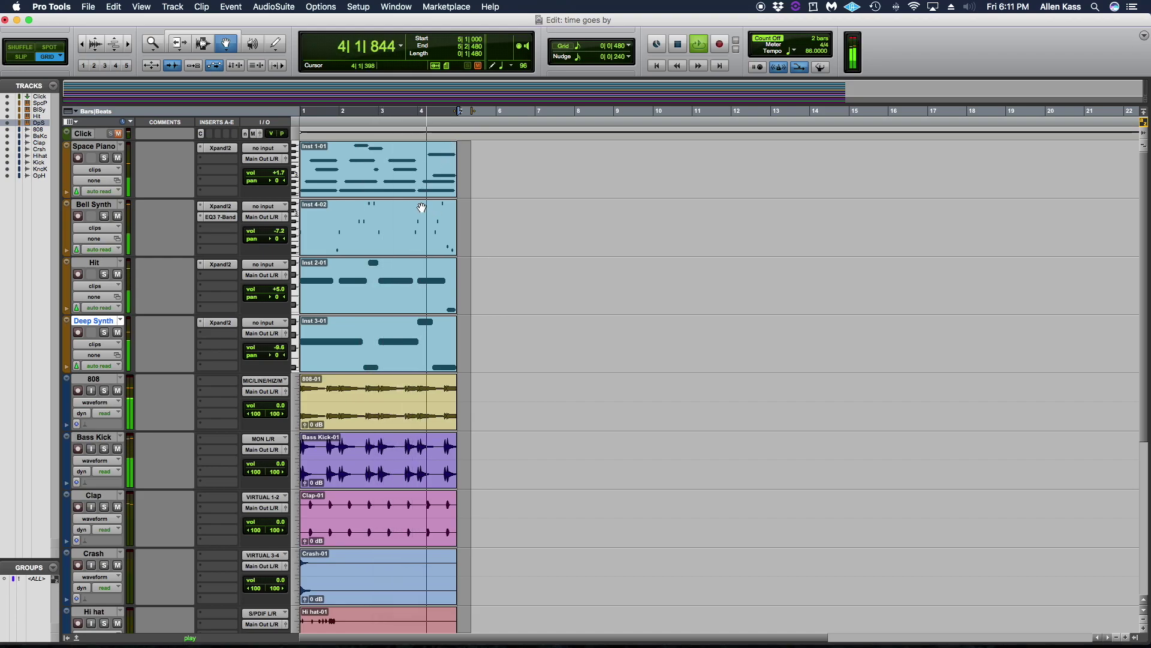
{"action": "left_click", "coordinate": [682, 49]}
Look over the instrument and drum tracks from Space Piano to Open Hat in the Edit window
{"action": "scroll", "coordinate": [387, 218], "scroll_direction": "down", "scroll_amount": 5}
{"action": "scroll", "coordinate": [383, 275], "scroll_direction": "up", "scroll_amount": 5}
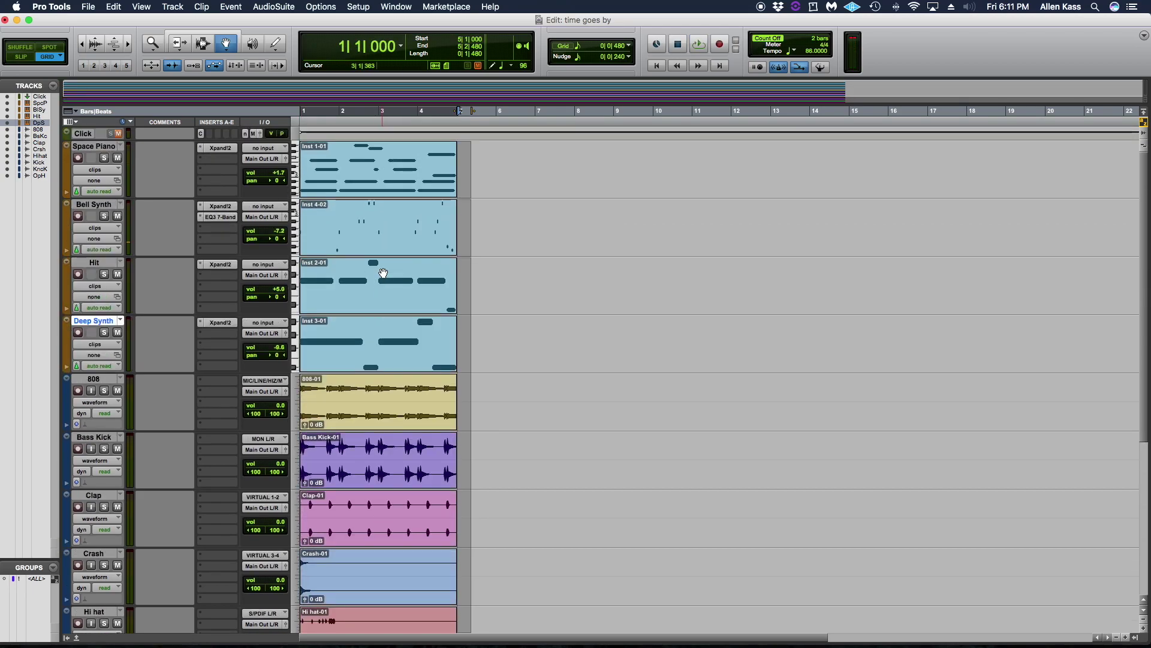
{"action": "scroll", "coordinate": [371, 227], "scroll_direction": "down", "scroll_amount": 5}
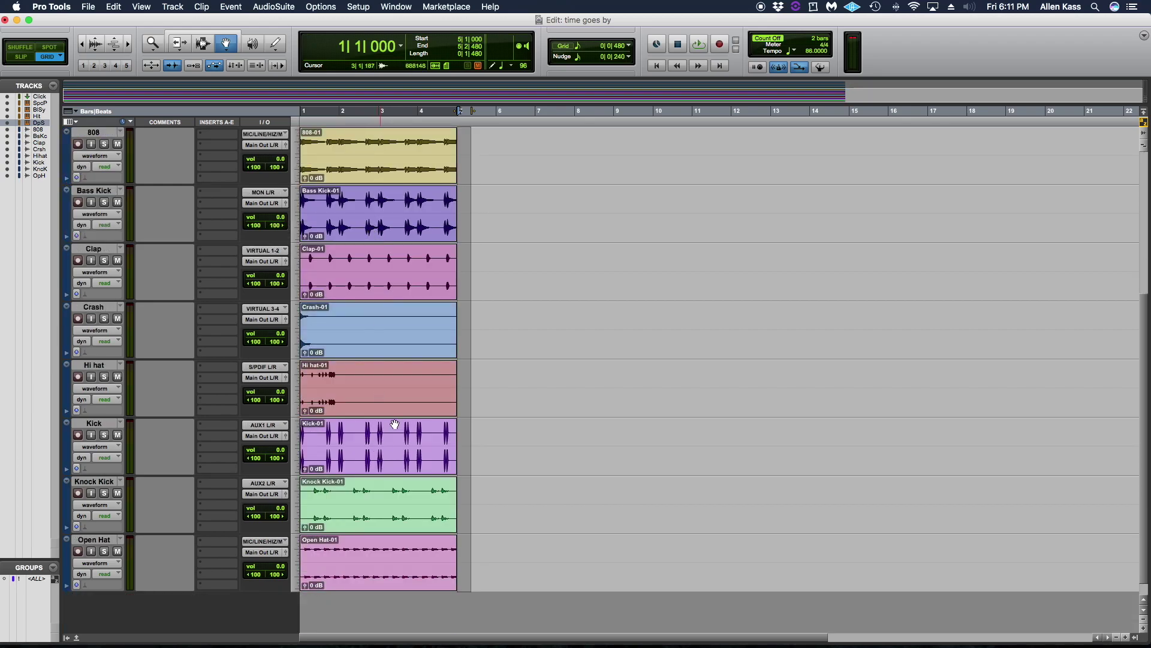
{"action": "scroll", "coordinate": [419, 527], "scroll_direction": "up", "scroll_amount": 5}
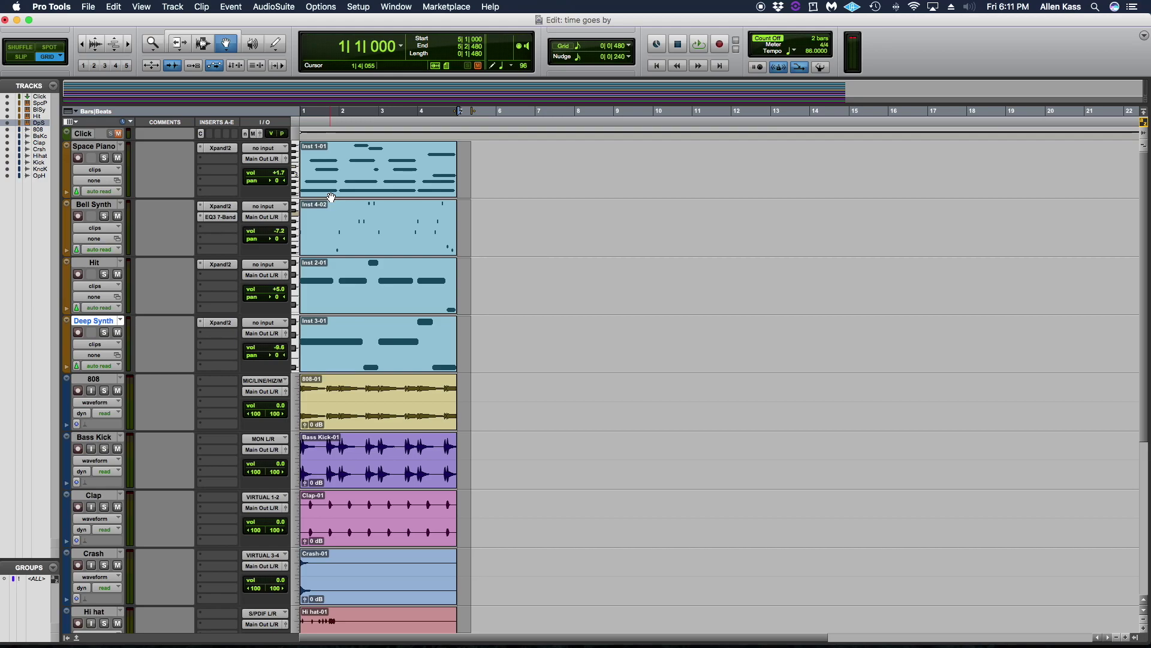
{"action": "scroll", "coordinate": [394, 401], "scroll_direction": "down", "scroll_amount": 3}
{"action": "scroll", "coordinate": [385, 450], "scroll_direction": "up", "scroll_amount": 2}
{"action": "scroll", "coordinate": [383, 405], "scroll_direction": "down", "scroll_amount": 3}
{"action": "scroll", "coordinate": [382, 405], "scroll_direction": "up", "scroll_amount": 4}
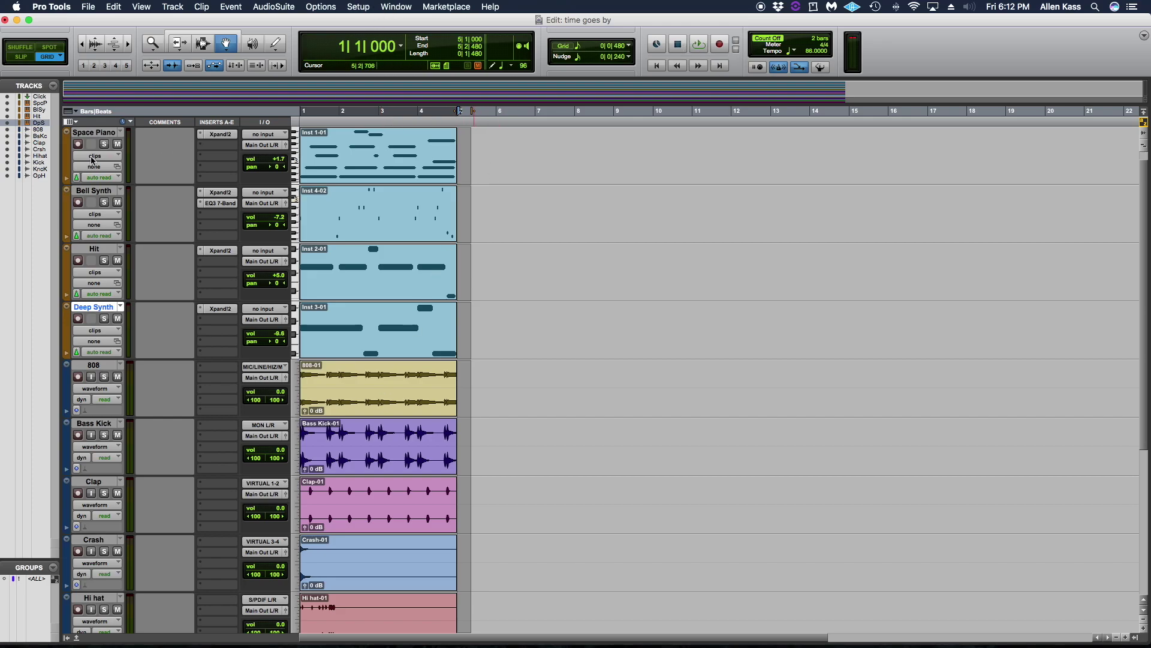
{"action": "scroll", "coordinate": [350, 276], "scroll_direction": "down", "scroll_amount": 4}
{"action": "scroll", "coordinate": [340, 285], "scroll_direction": "up", "scroll_amount": 2}
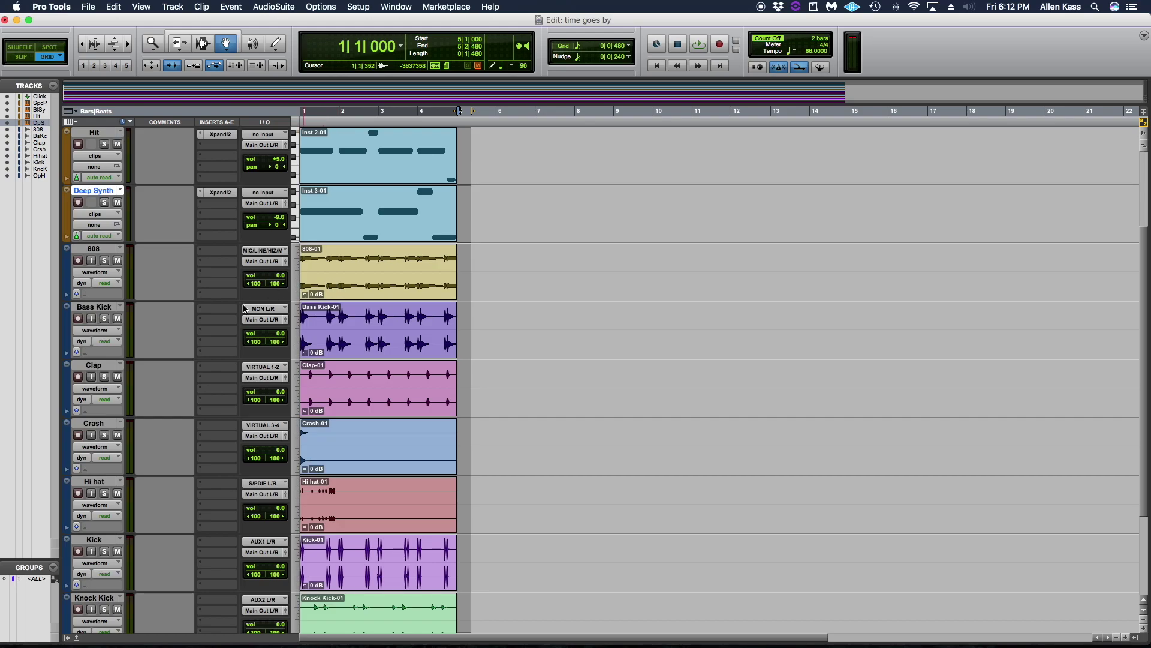
Show the Mix window and enlarge it until every channel strip from Click to Open Hat fits
{"action": "left_click", "coordinate": [394, 7]}
{"action": "left_click", "coordinate": [407, 74]}
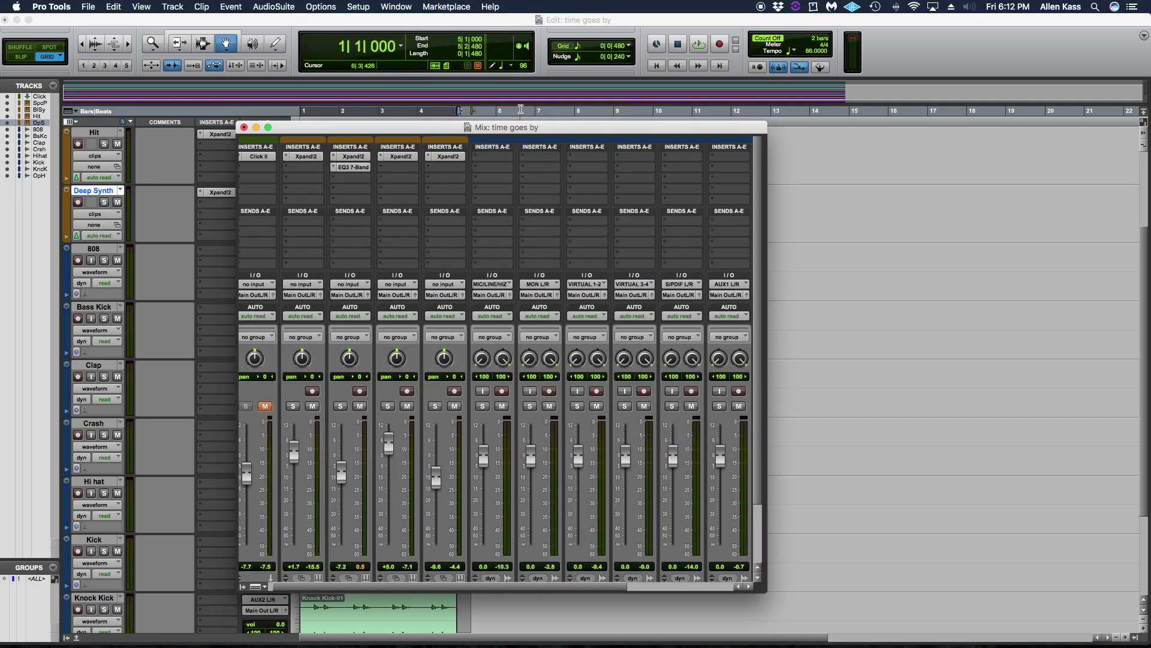
{"action": "left_click_drag", "start_coordinate": [520, 129], "coordinate": [448, 86]}
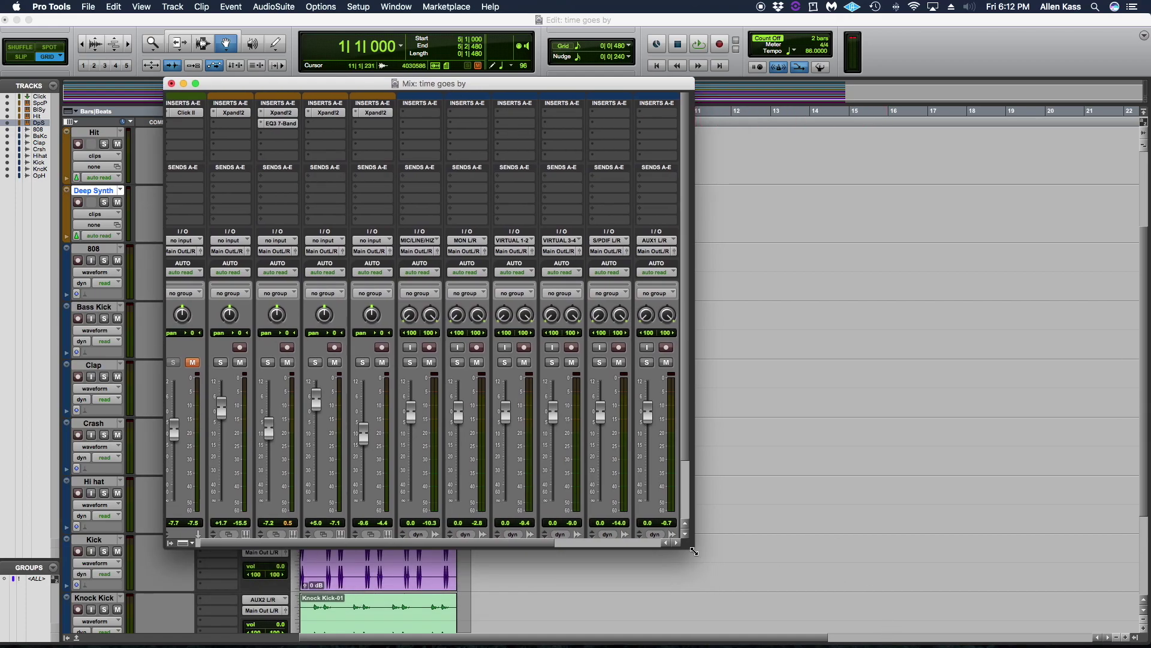
{"action": "left_click_drag", "start_coordinate": [693, 546], "coordinate": [979, 591]}
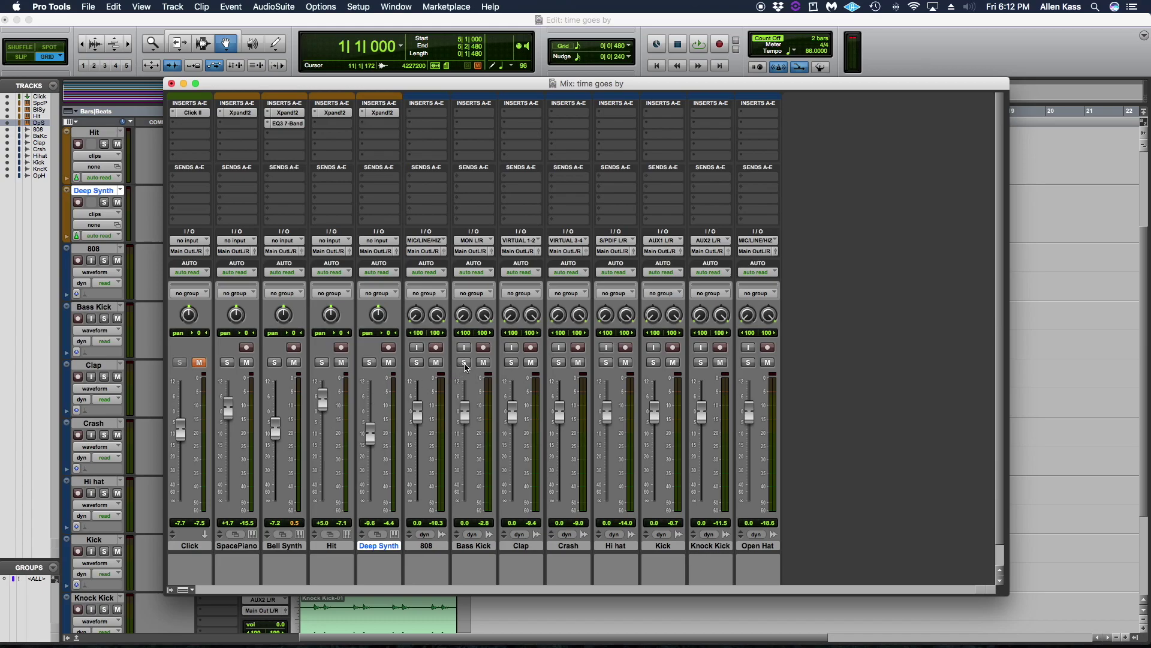
{"action": "left_click_drag", "start_coordinate": [492, 90], "coordinate": [484, 81]}
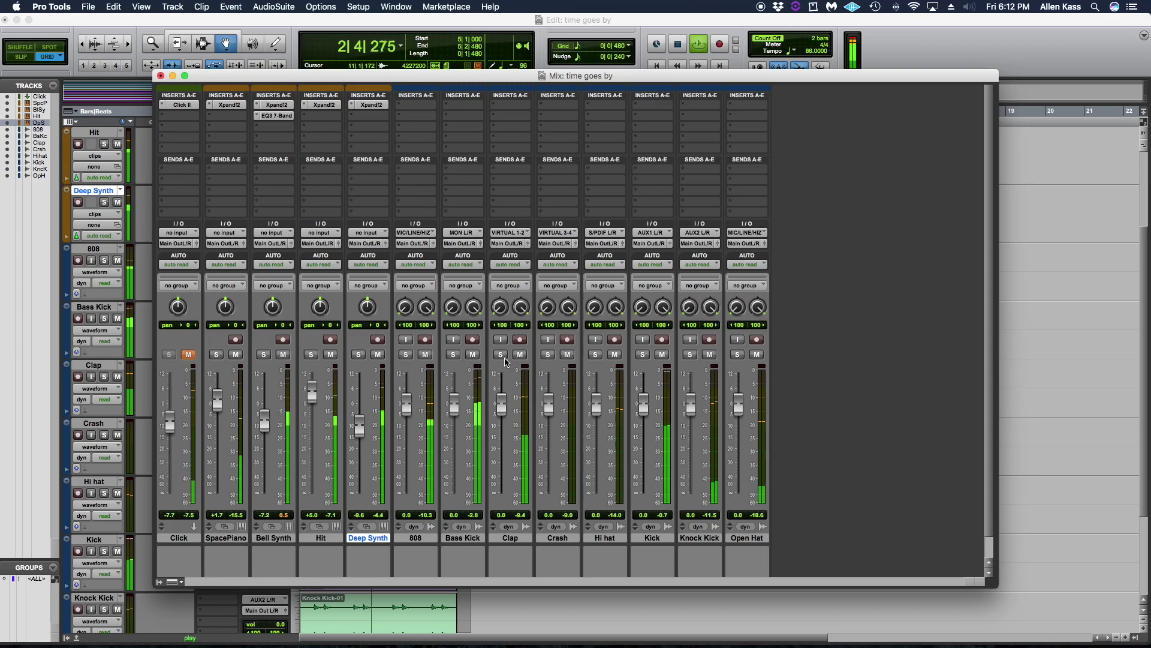
Solo the Kick and centre both of its pan controls at 0 while the loop plays
{"action": "key", "text": "space"}
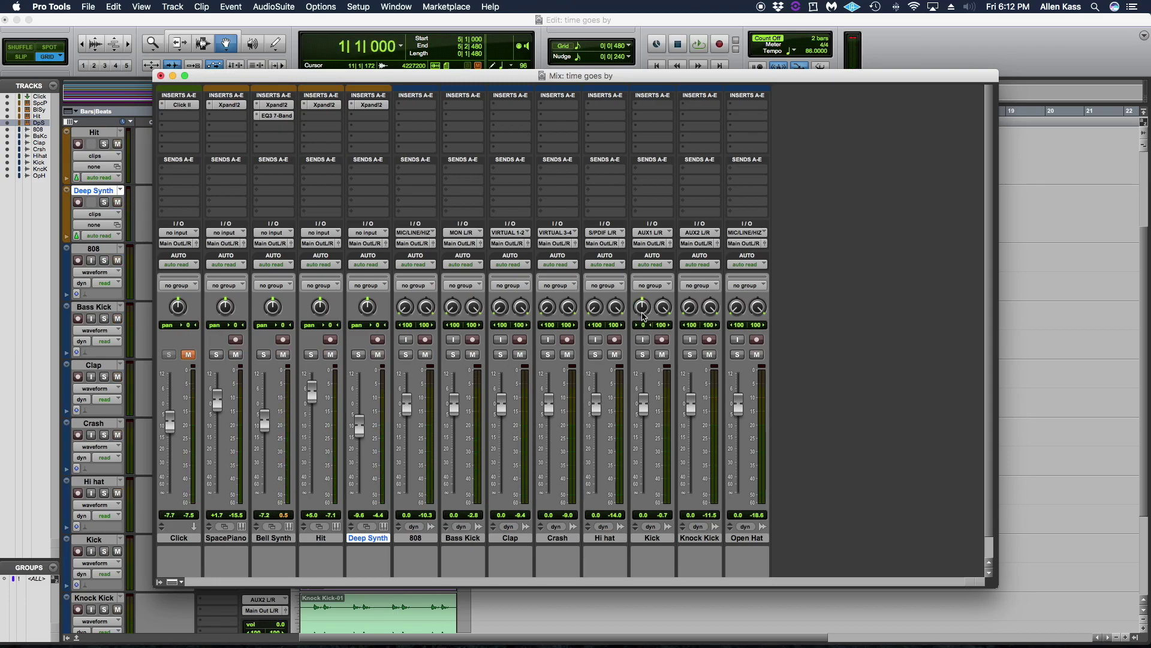
{"action": "left_click", "coordinate": [643, 355]}
{"action": "key", "text": "space"}
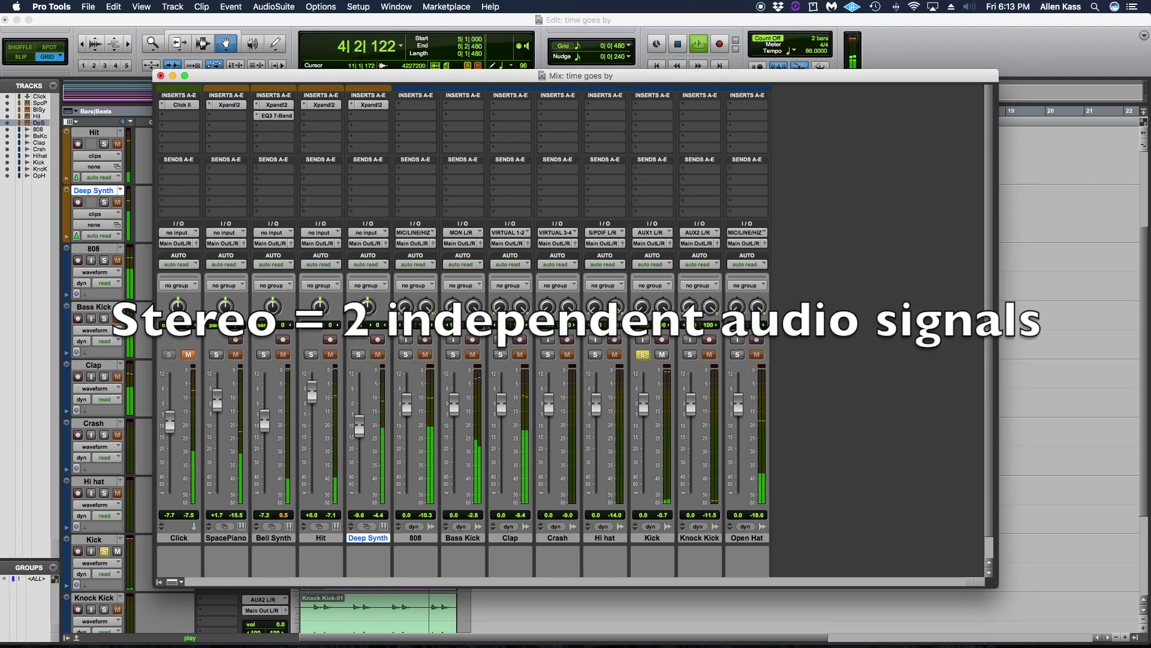
{"action": "left_click_drag", "start_coordinate": [643, 313], "coordinate": [644, 265]}
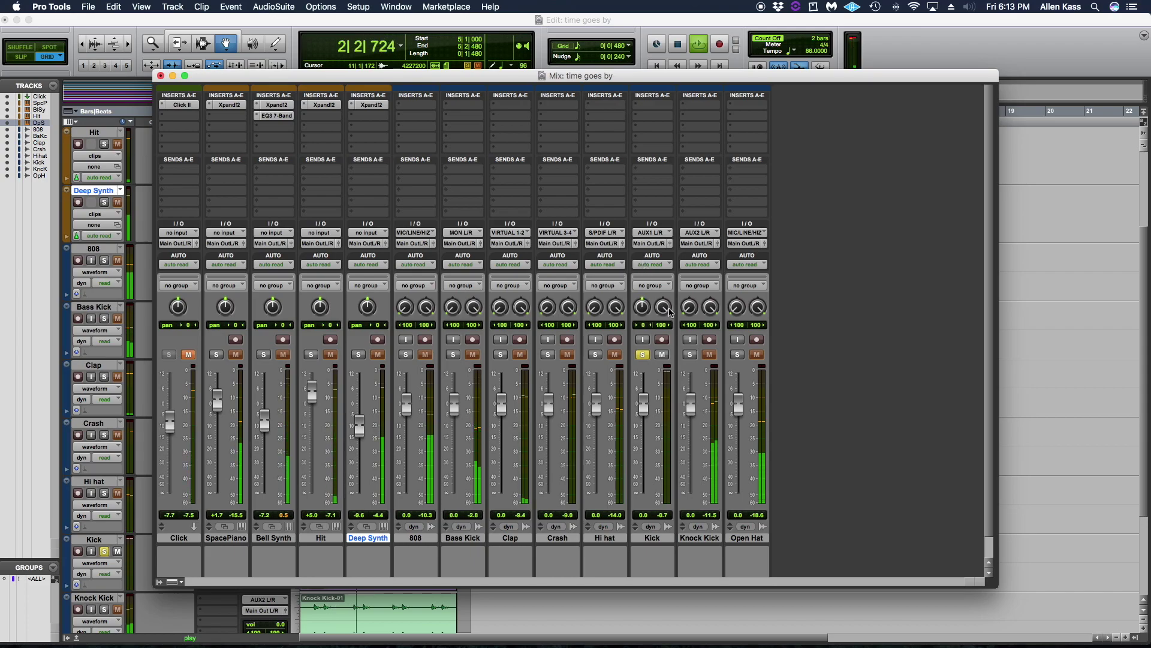
{"action": "left_click_drag", "start_coordinate": [664, 327], "coordinate": [658, 355]}
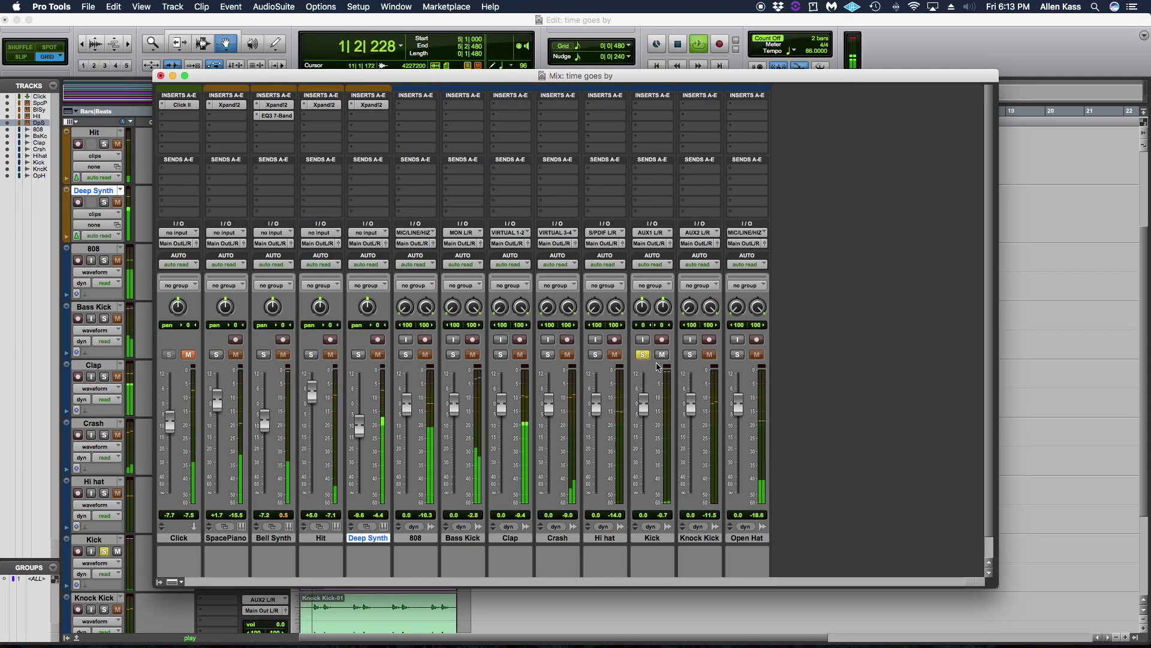
Solo the Knock Kick with its volume raised to +1.1 dB and its pans narrowed to 10 left and 10 right
{"action": "left_click", "coordinate": [690, 355]}
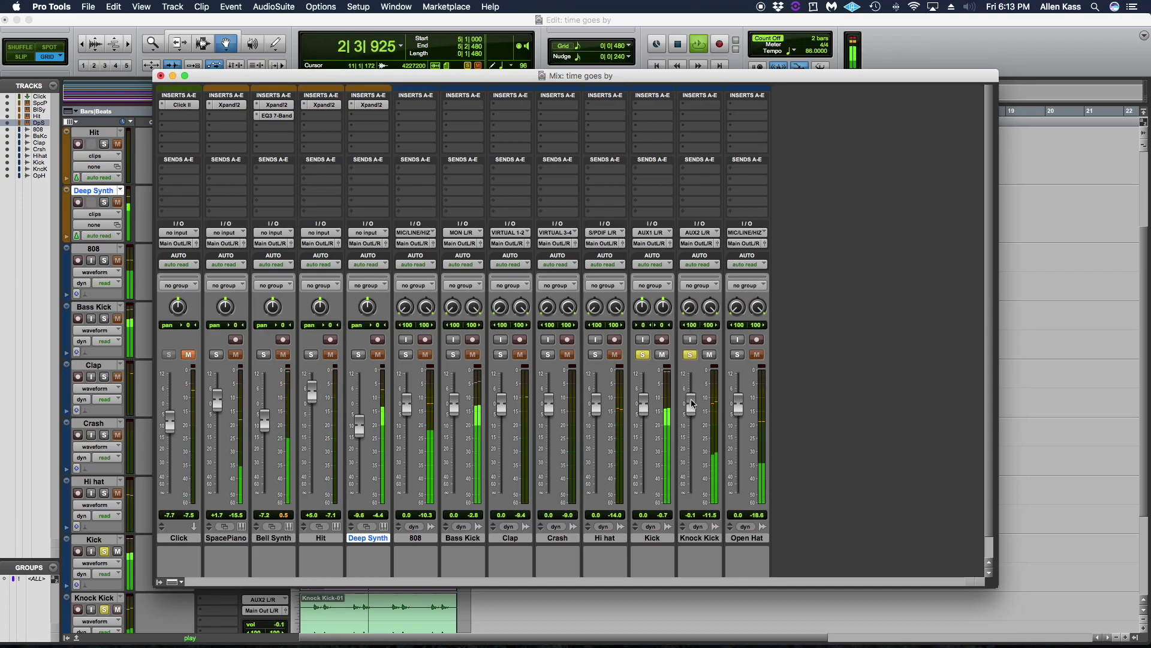
{"action": "left_click_drag", "start_coordinate": [691, 407], "coordinate": [691, 402]}
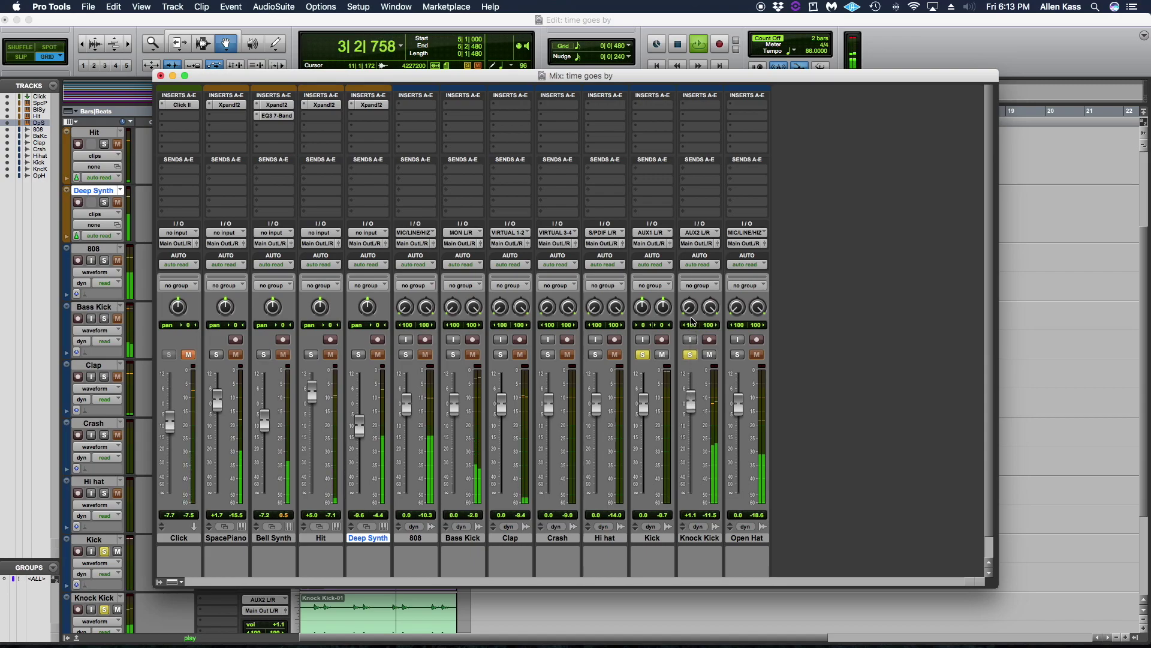
{"action": "left_click_drag", "start_coordinate": [690, 309], "coordinate": [688, 267]}
{"action": "left_click_drag", "start_coordinate": [710, 311], "coordinate": [702, 345]}
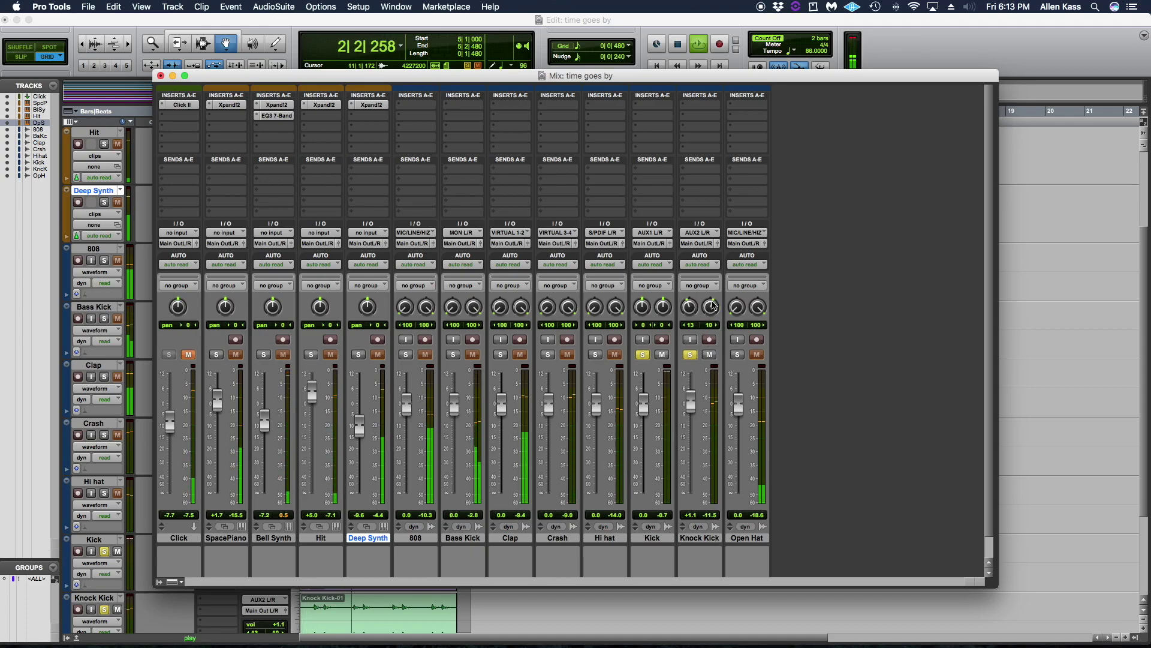
{"action": "left_click_drag", "start_coordinate": [689, 308], "coordinate": [687, 330]}
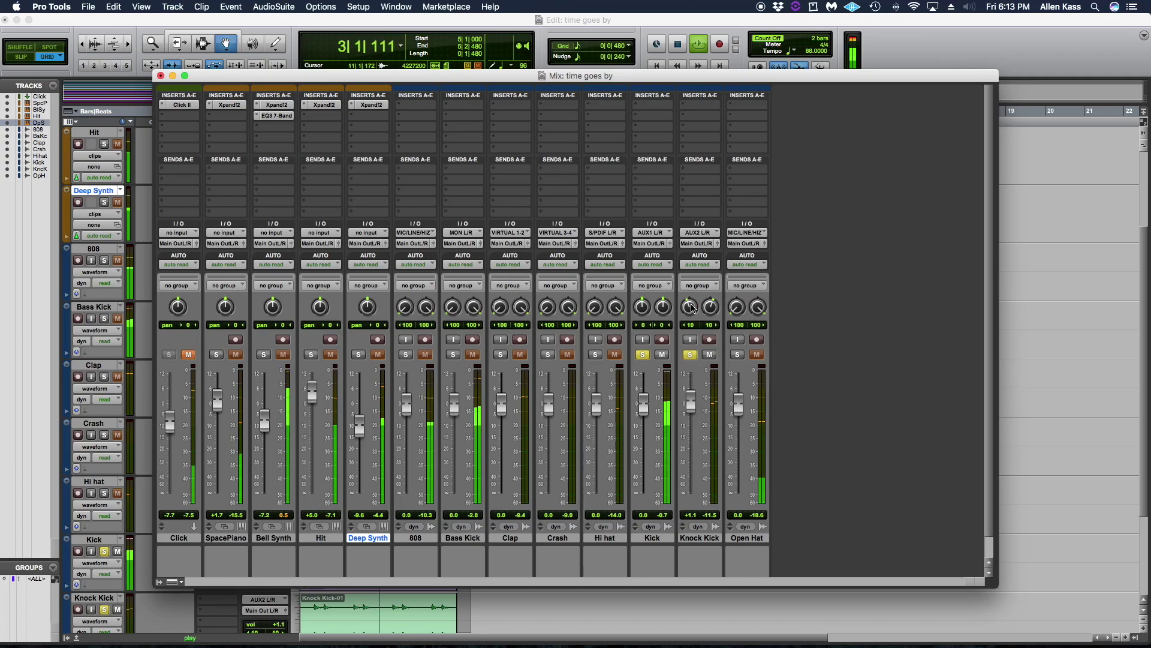
{"action": "left_click_drag", "start_coordinate": [694, 309], "coordinate": [690, 275]}
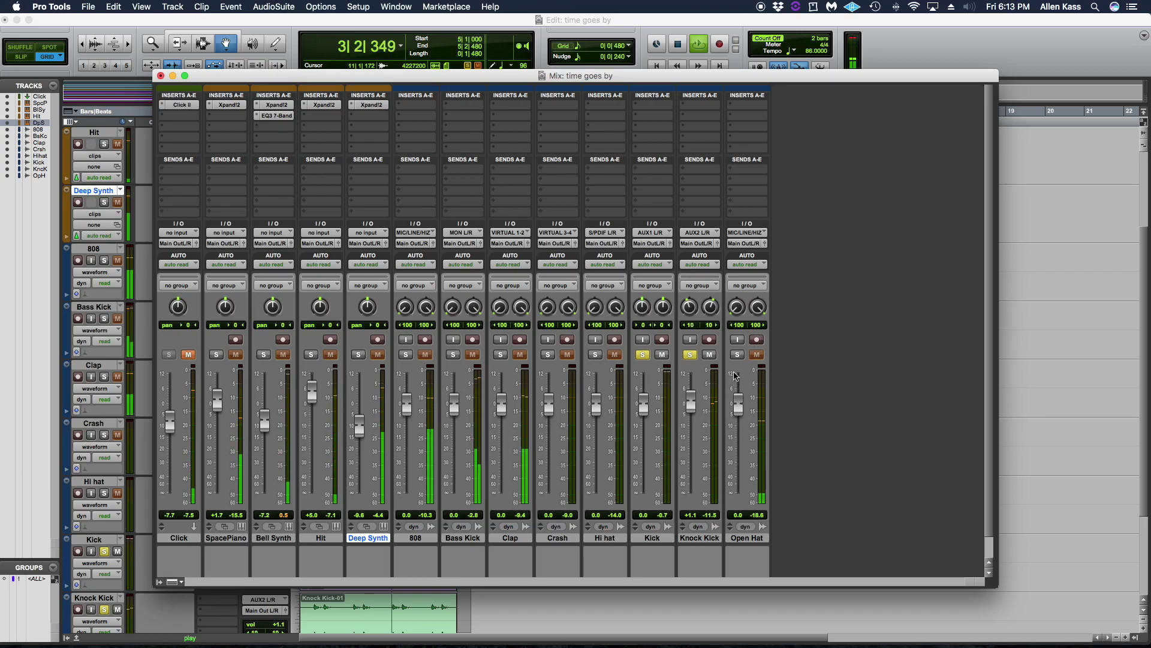
Solo the Clap as well and centre both of its pan controls at 0
{"action": "left_click", "coordinate": [502, 356]}
{"action": "left_click_drag", "start_coordinate": [502, 308], "coordinate": [510, 263]}
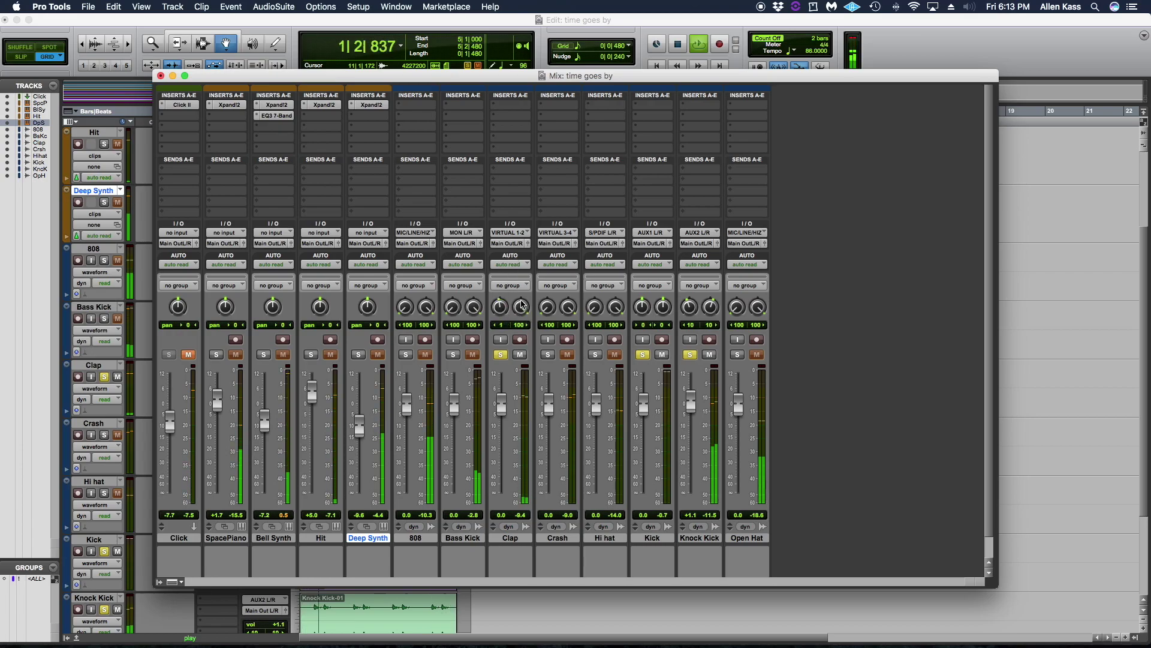
{"action": "left_click_drag", "start_coordinate": [517, 328], "coordinate": [514, 355]}
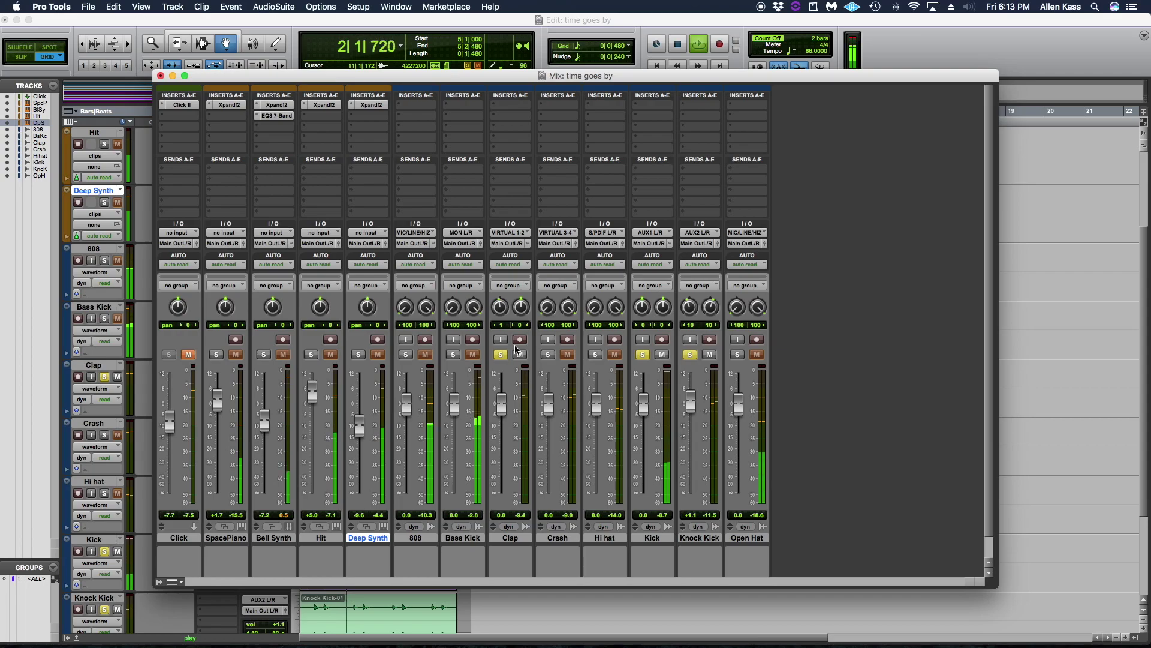
{"action": "left_click_drag", "start_coordinate": [497, 307], "coordinate": [497, 307]}
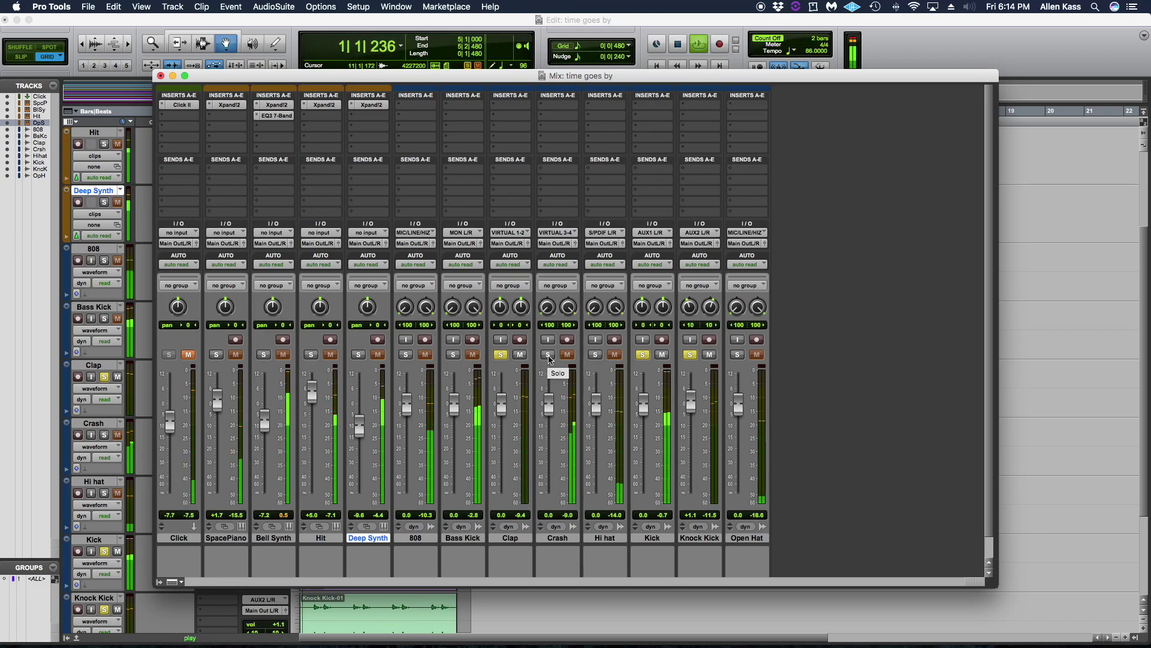
Solo the Hi hat, centre both of its pan controls at 0, and stop playback
{"action": "left_click", "coordinate": [596, 355]}
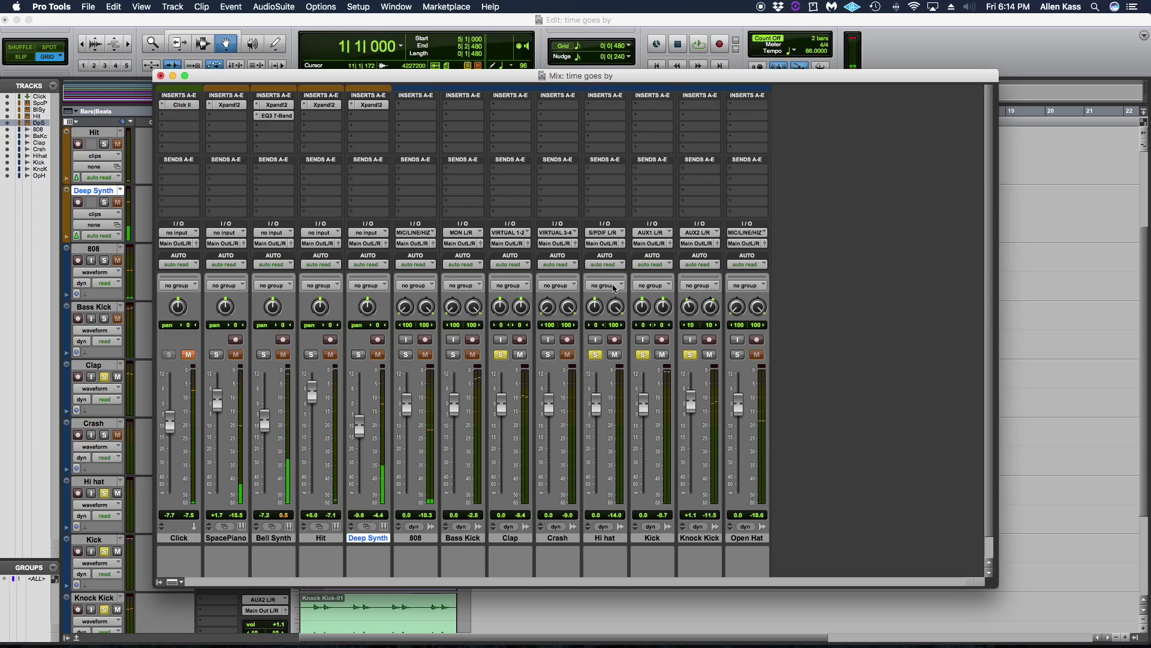
{"action": "left_click_drag", "start_coordinate": [614, 307], "coordinate": [612, 331]}
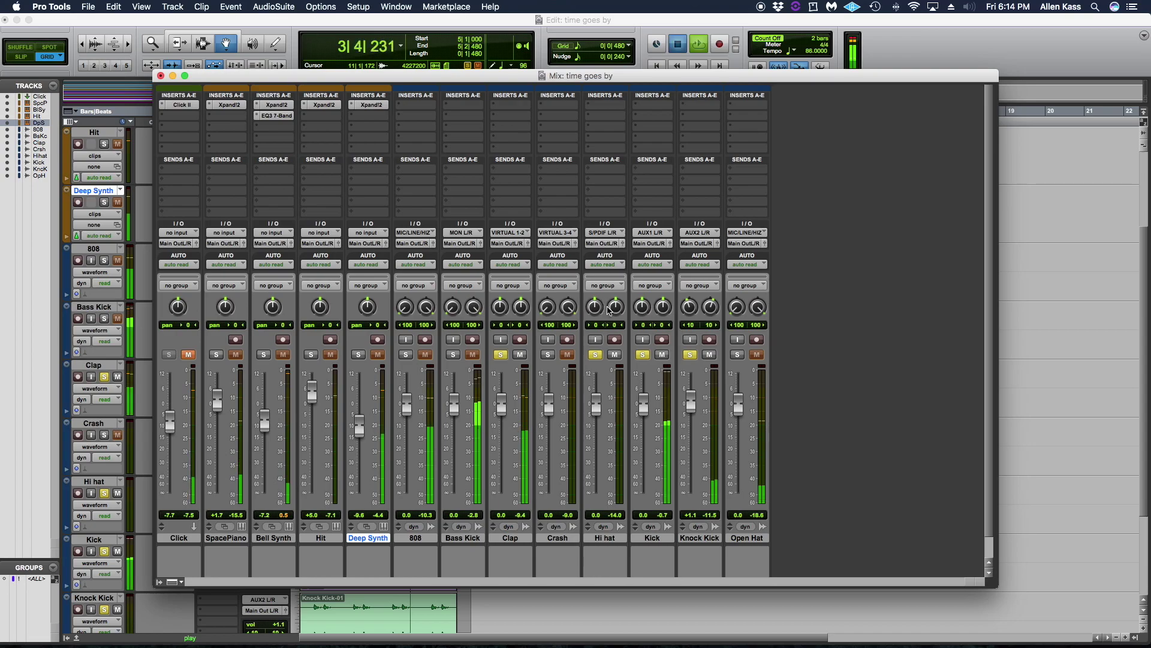
{"action": "key", "text": "space"}
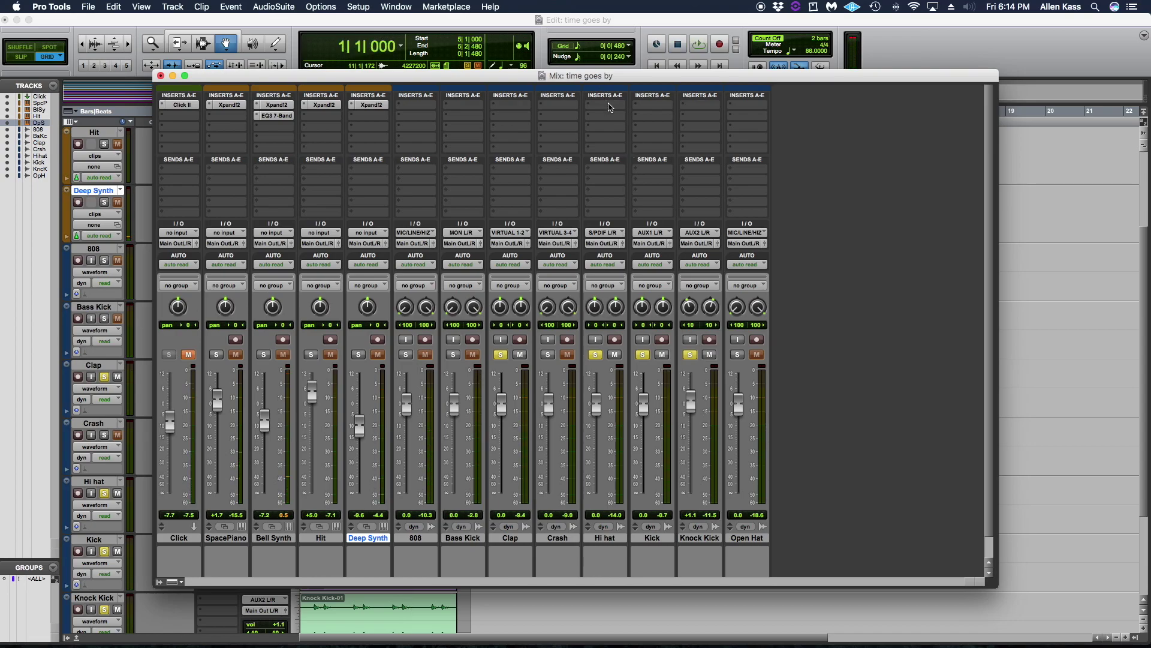
Insert the multichannel D-Verb (stereo) reverb in the first insert slot of the Hi hat track
{"action": "left_click", "coordinate": [610, 106]}
{"action": "mouse_move", "coordinate": [640, 131]}
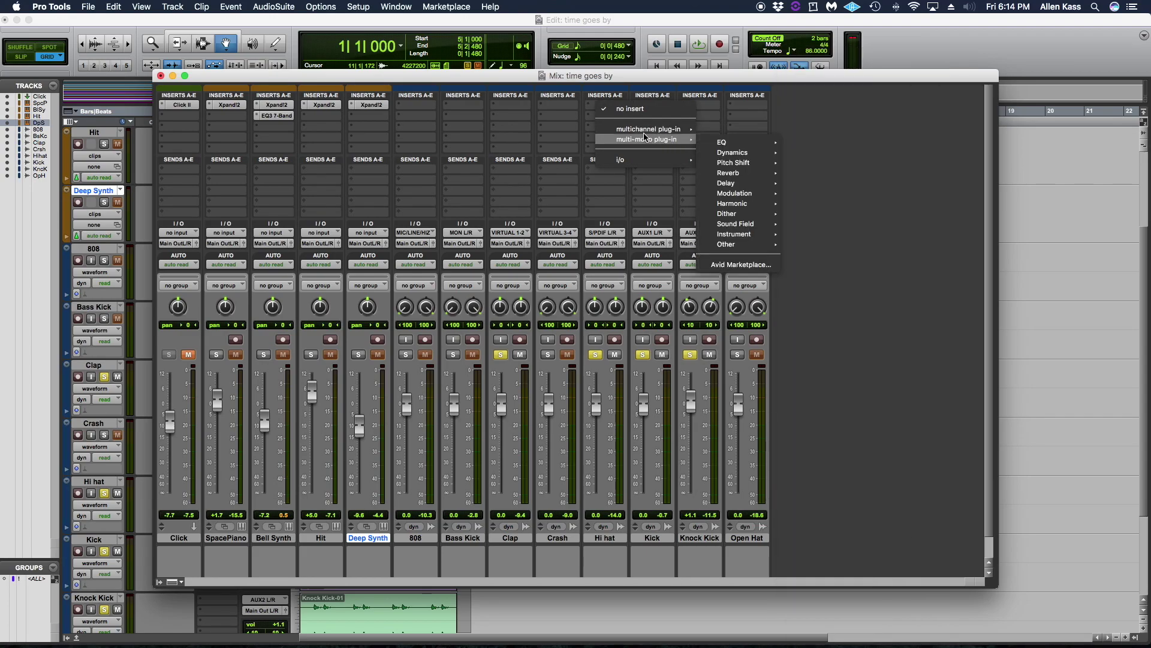
{"action": "mouse_move", "coordinate": [745, 144]}
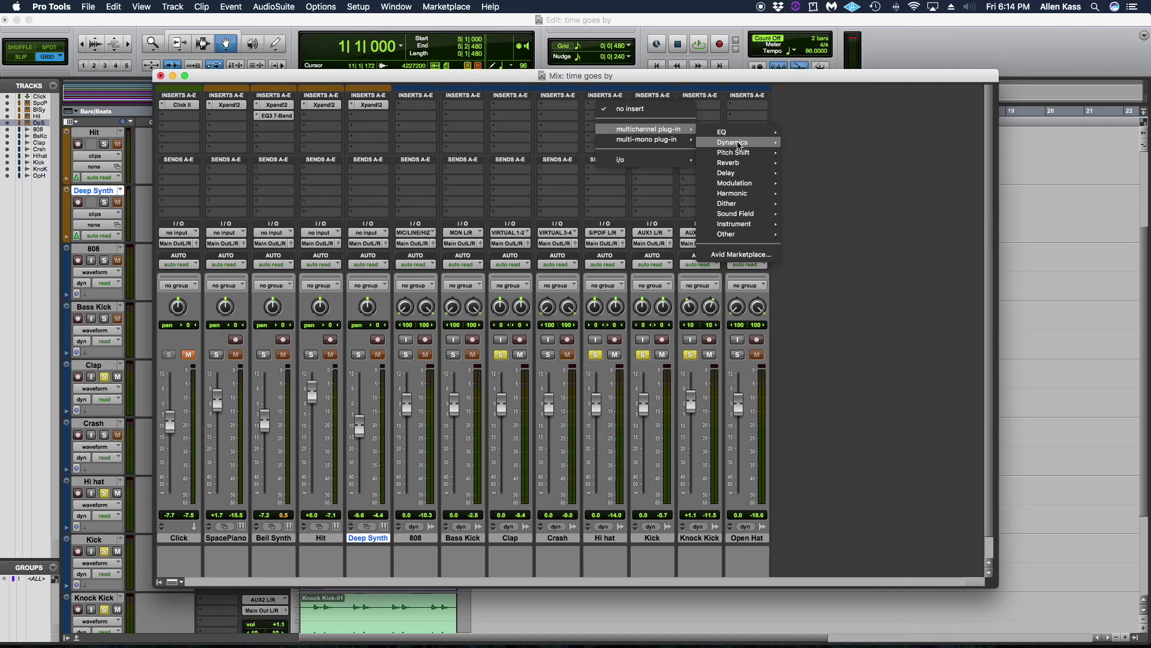
{"action": "mouse_move", "coordinate": [734, 147]}
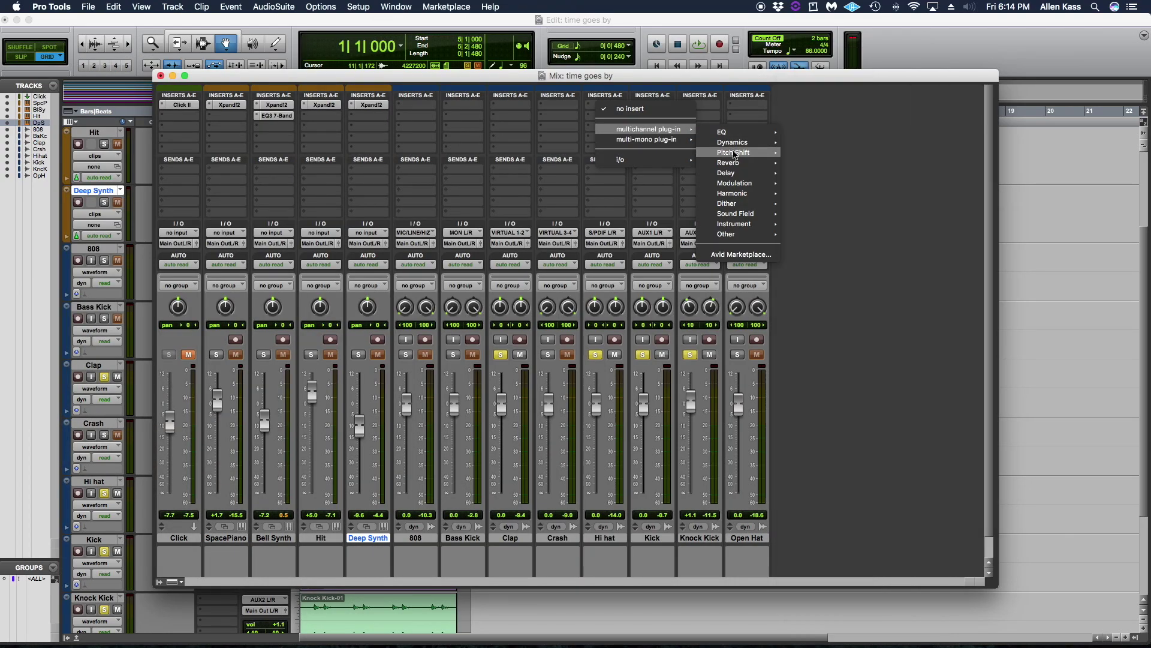
{"action": "mouse_move", "coordinate": [744, 152]}
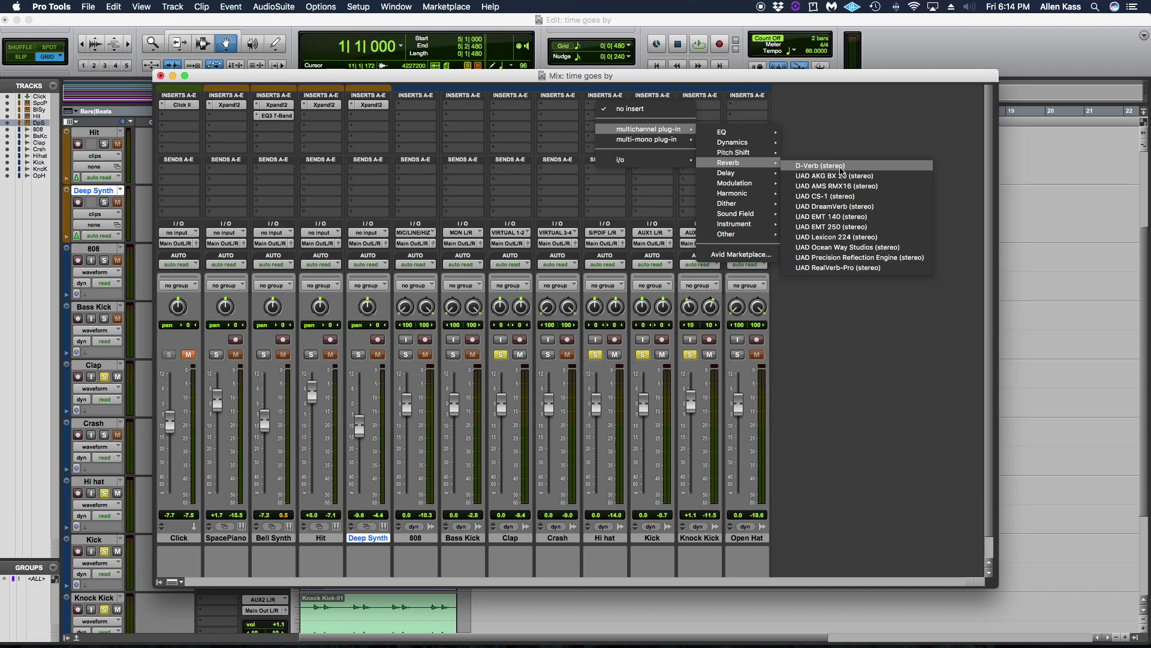
{"action": "left_click", "coordinate": [839, 167]}
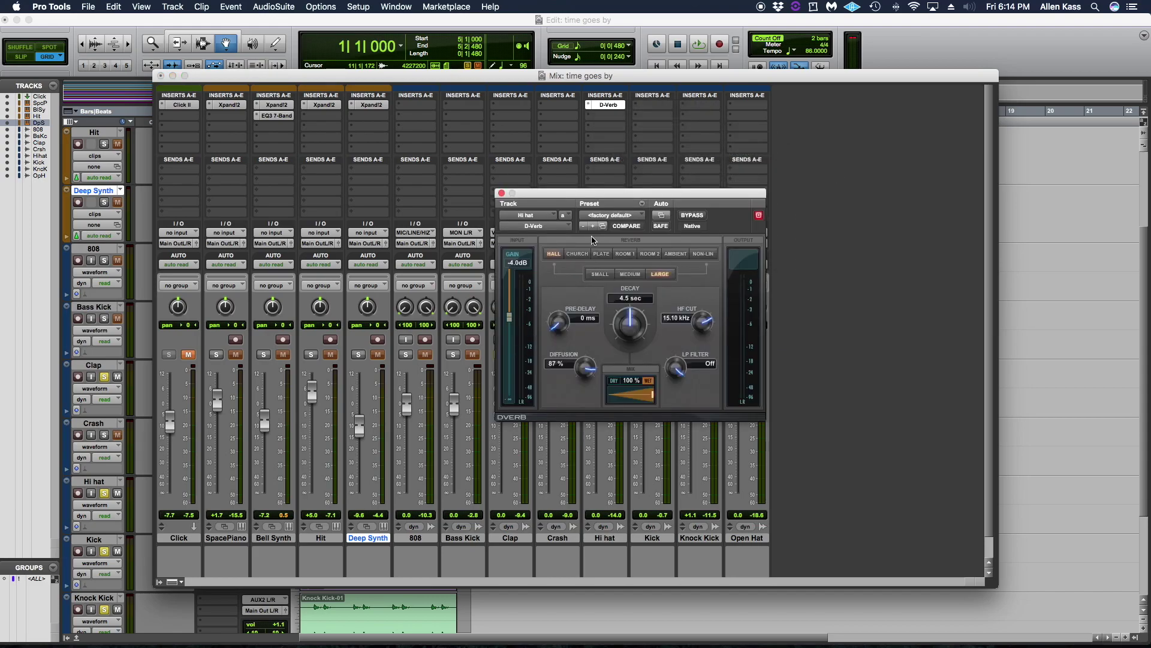
Set the Hi hat's D-Verb to 0.0 dB input gain, 838 ms decay, 40% diffusion and 24% mix while auditioning the loop
{"action": "left_click_drag", "start_coordinate": [580, 196], "coordinate": [644, 198]}
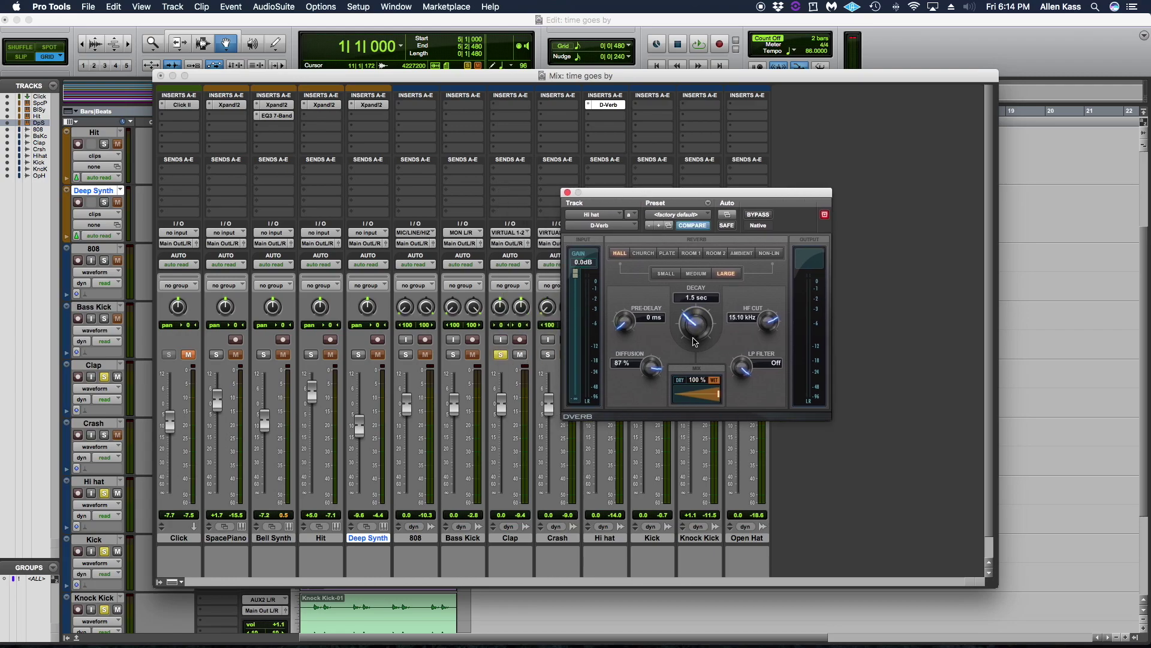
{"action": "key", "text": "space"}
{"action": "left_click_drag", "start_coordinate": [717, 394], "coordinate": [641, 448]}
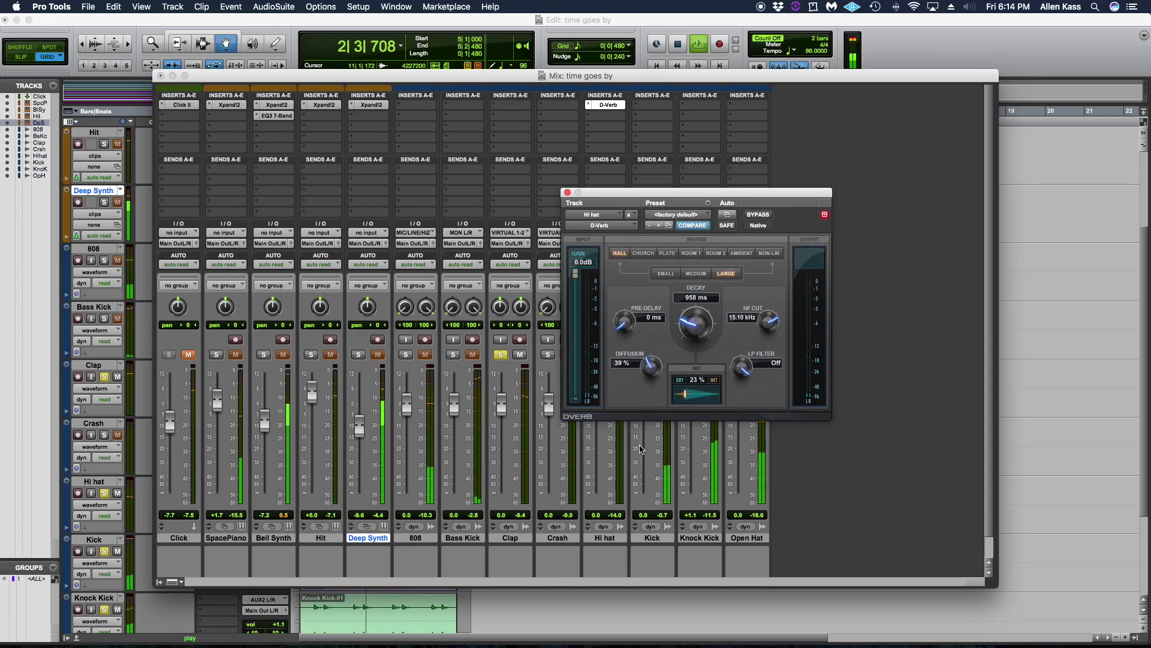
{"action": "key", "text": "space"}
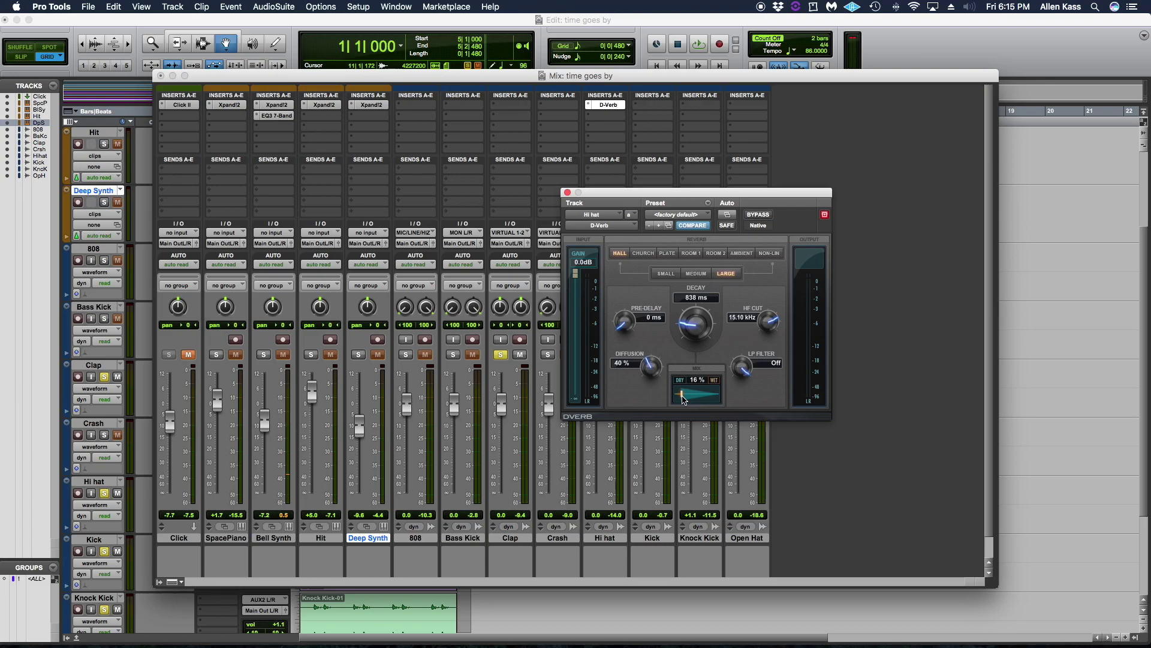
{"action": "left_click_drag", "start_coordinate": [603, 196], "coordinate": [701, 198]}
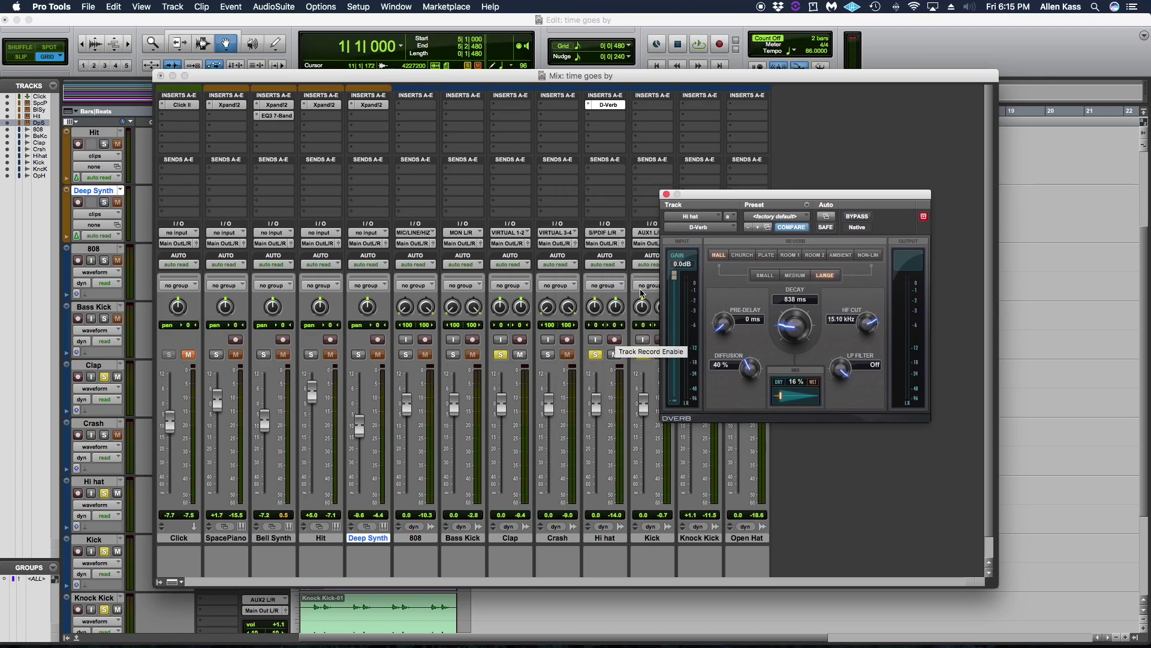
{"action": "key", "text": "space"}
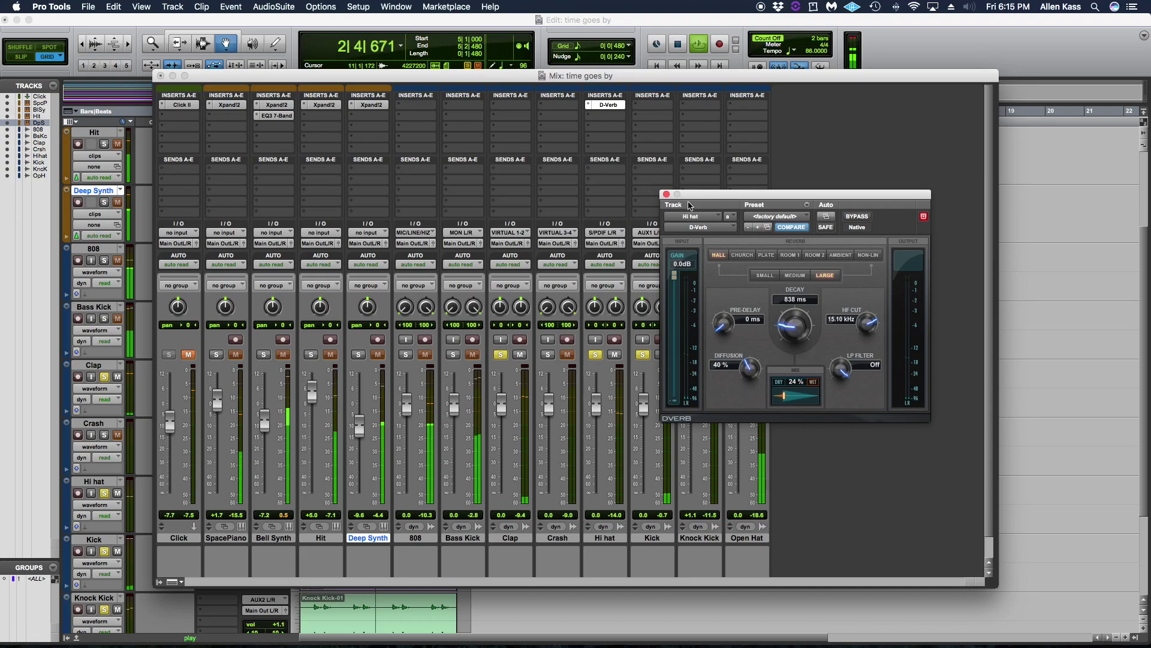
{"action": "left_click_drag", "start_coordinate": [714, 203], "coordinate": [930, 188]}
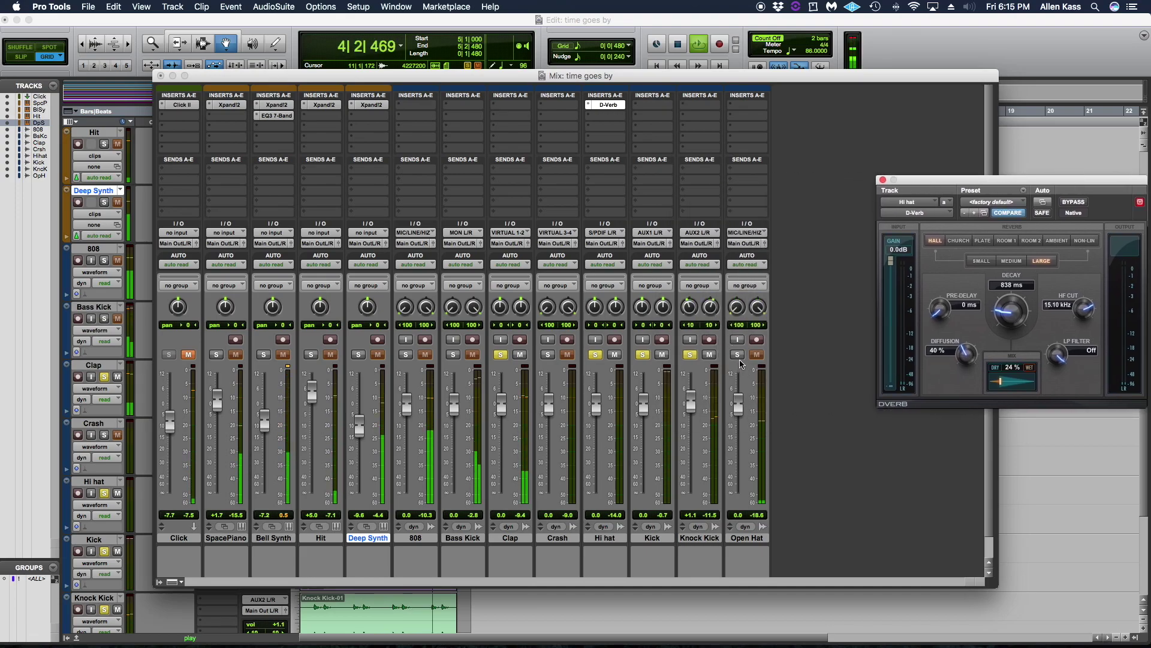
{"action": "key", "text": "space"}
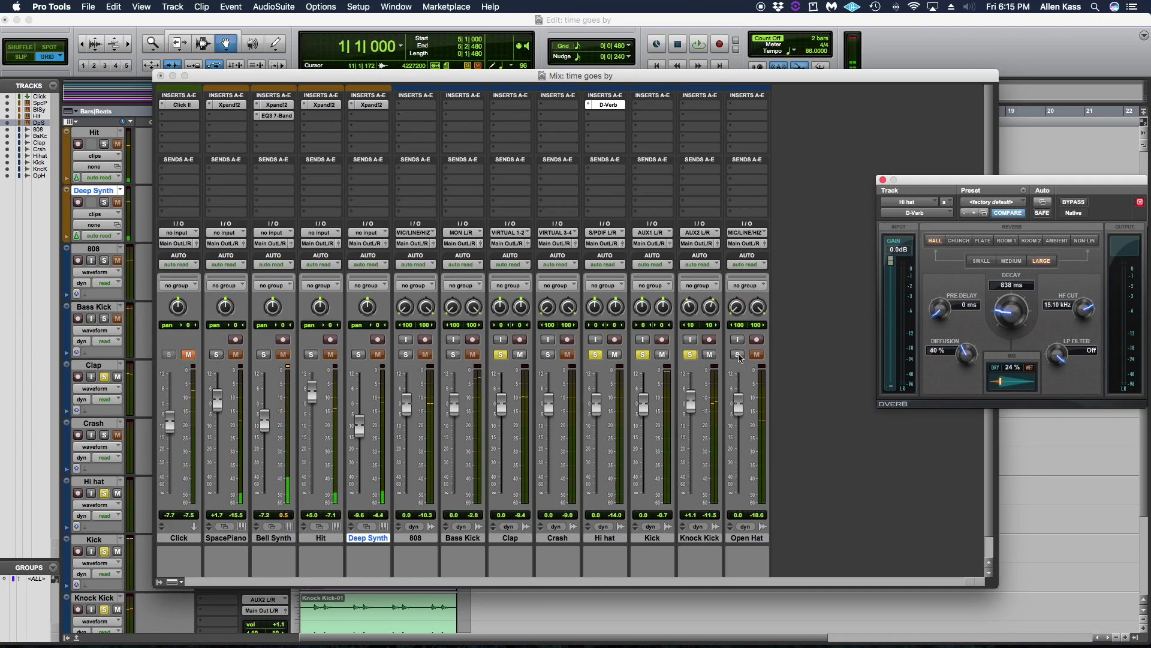
Solo the Open Hat as well and lower its volume to -2.0 dB while the loop plays
{"action": "left_click", "coordinate": [739, 355]}
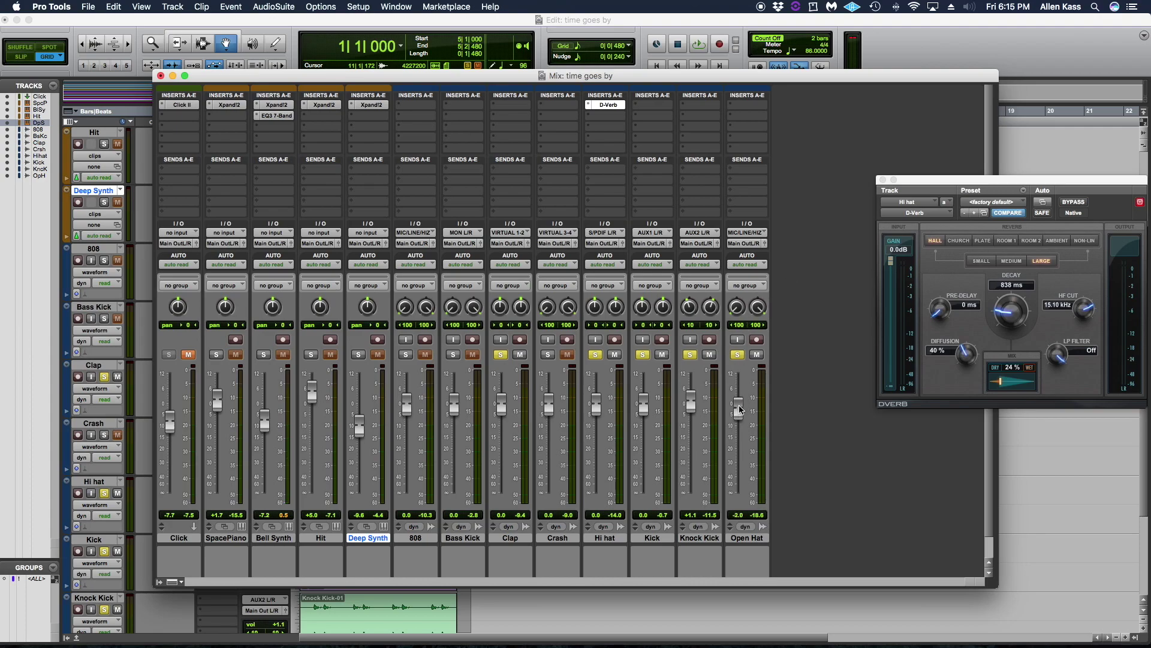
{"action": "key", "text": "space"}
{"action": "left_click_drag", "start_coordinate": [739, 409], "coordinate": [742, 411]}
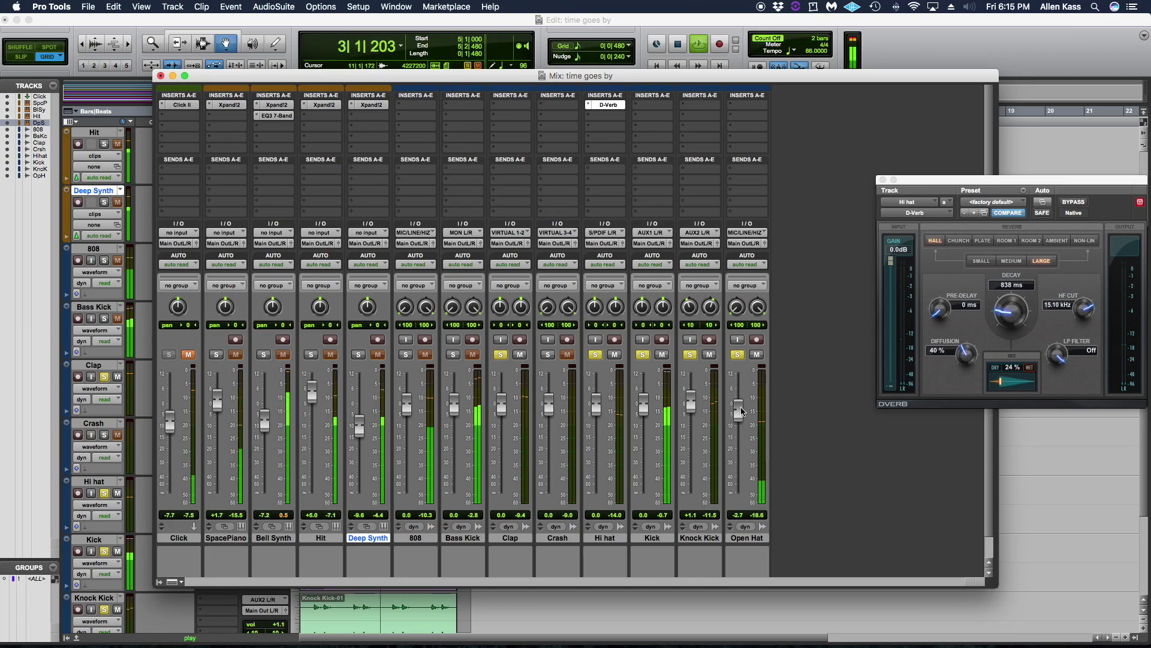
{"action": "left_click_drag", "start_coordinate": [742, 411], "coordinate": [741, 409]}
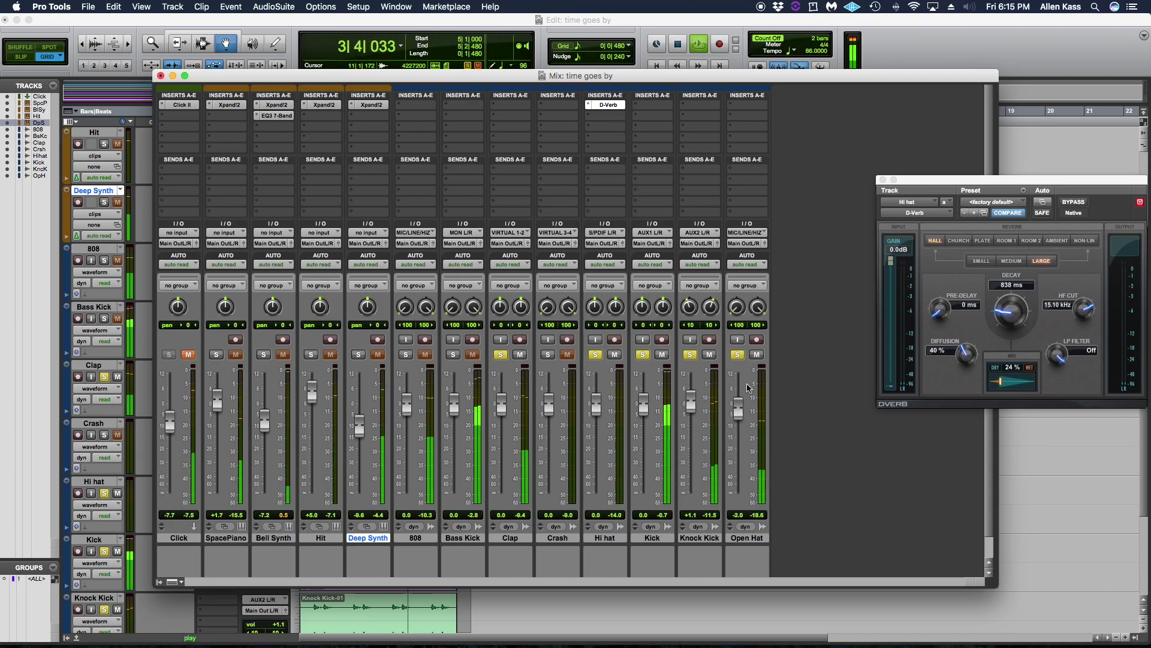
{"action": "key", "text": "space"}
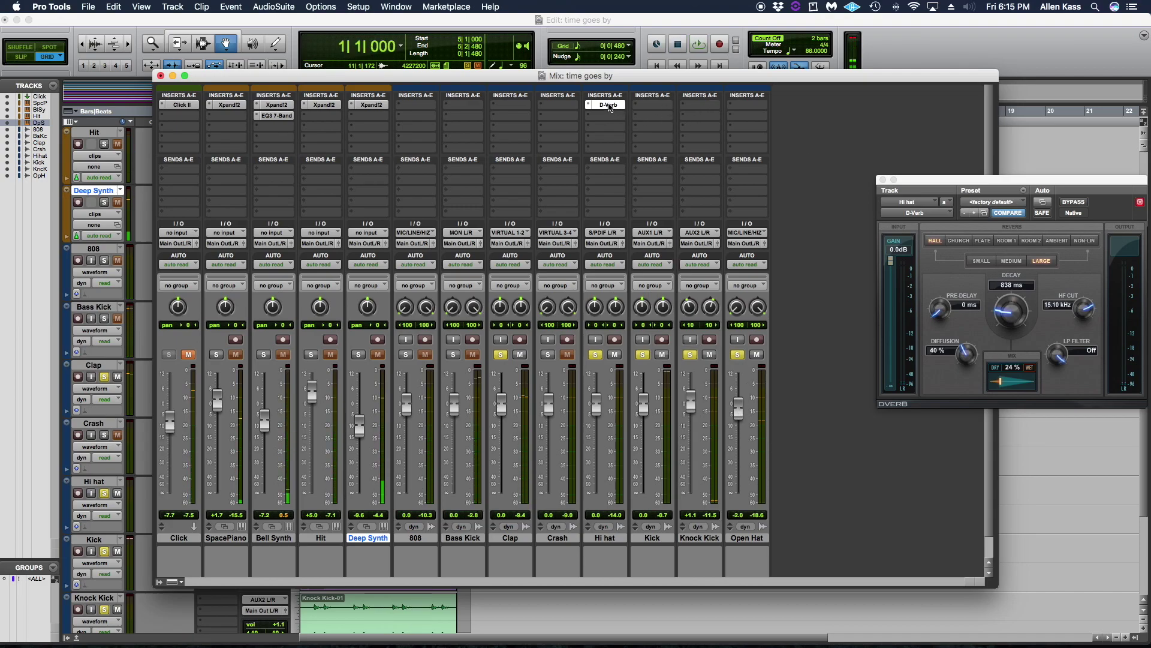
Copy the Hi hat's D-Verb to the Open Hat's first insert, and fine-tune the Hi hat reverb to 964 ms decay and 25% mix during playback
{"action": "left_click", "coordinate": [609, 107], "text": "super"}
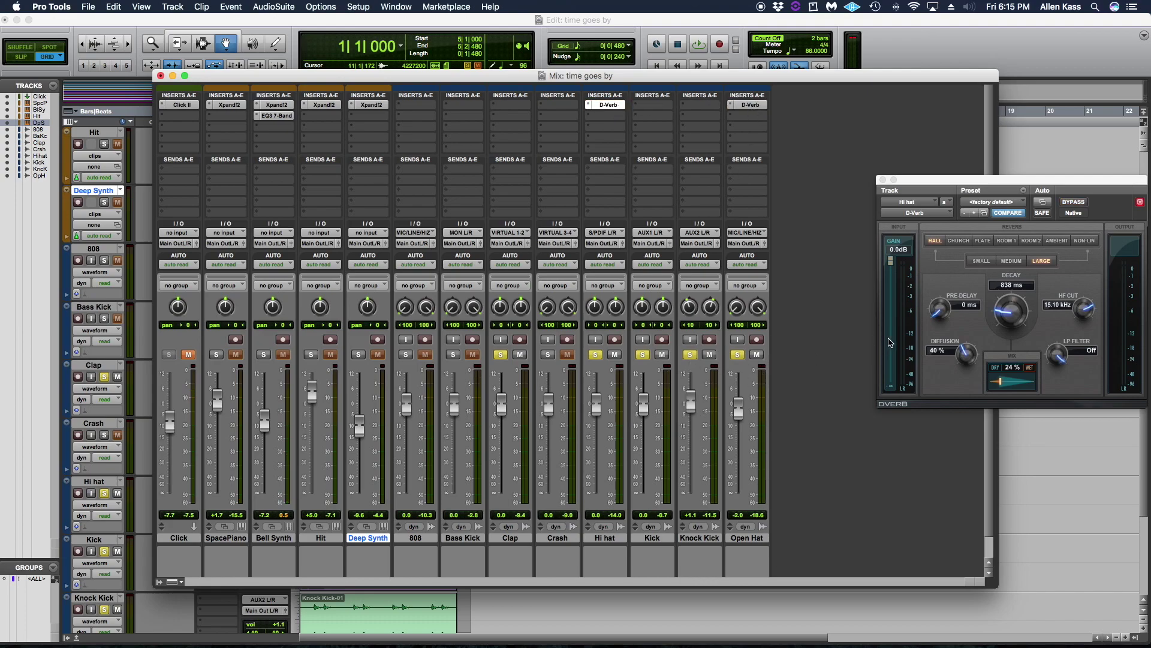
{"action": "key", "text": "space"}
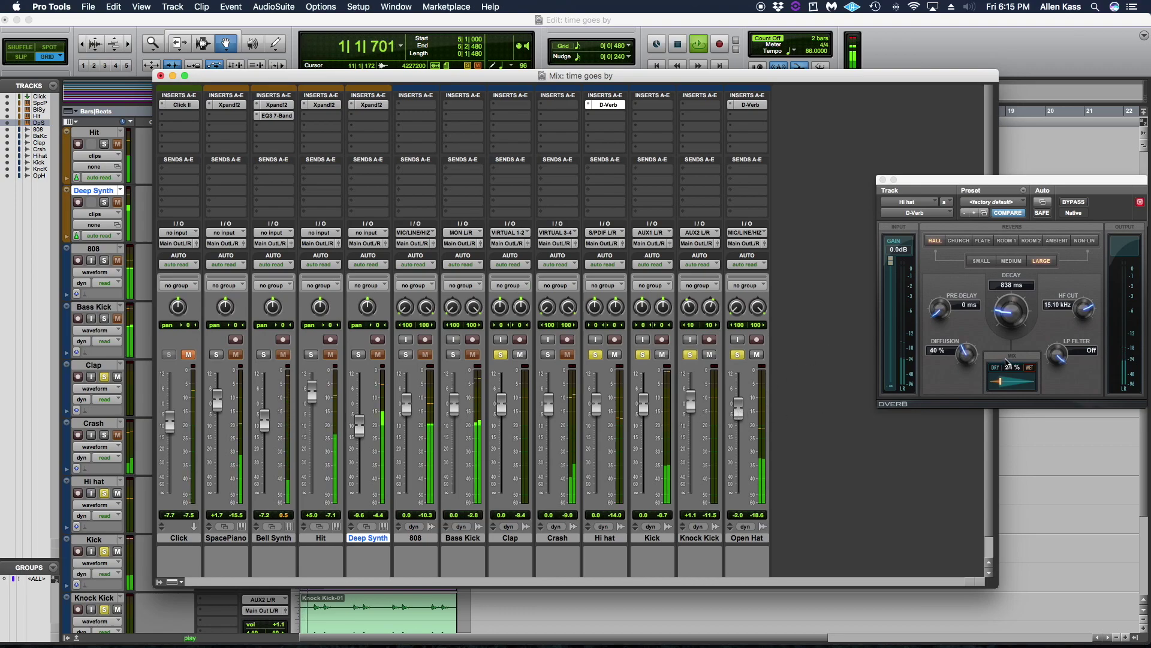
{"action": "left_click", "coordinate": [999, 387]}
{"action": "left_click_drag", "start_coordinate": [1013, 314], "coordinate": [1014, 309]}
{"action": "left_click_drag", "start_coordinate": [1000, 385], "coordinate": [1000, 386]}
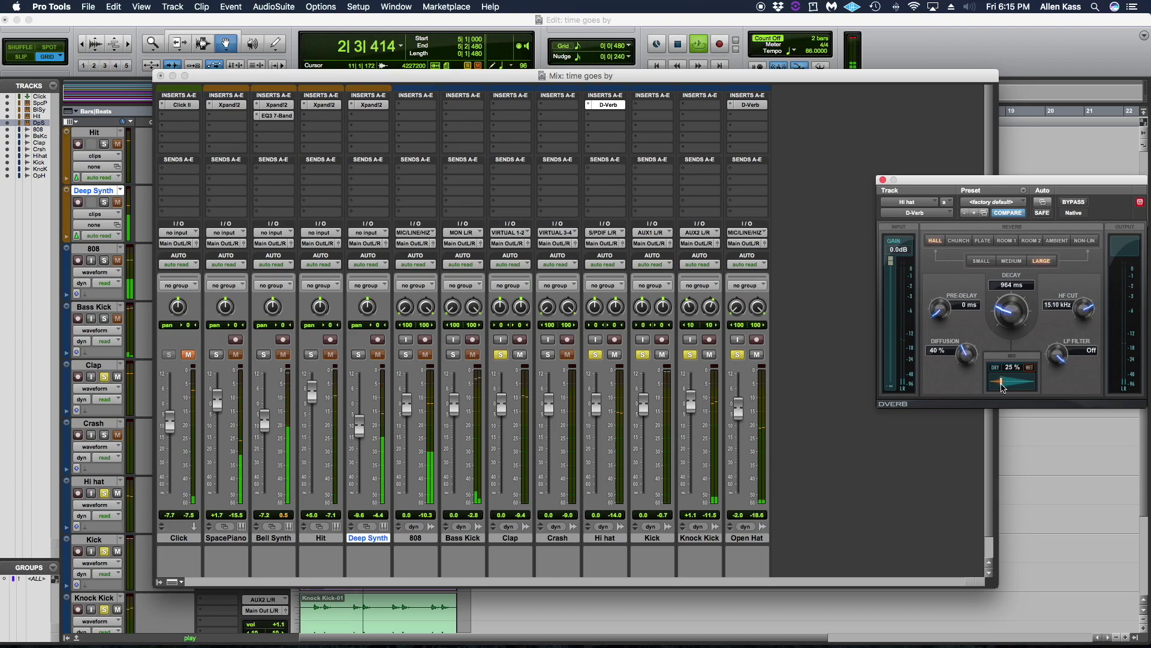
{"action": "left_click", "coordinate": [883, 180]}
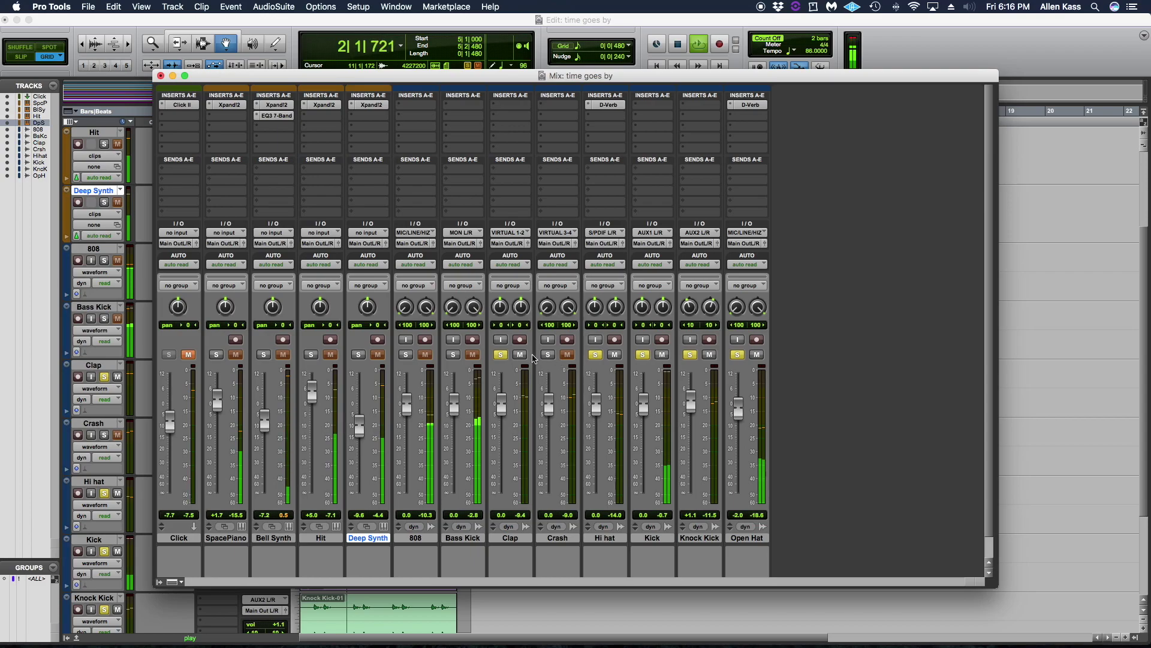
{"action": "key", "text": "space"}
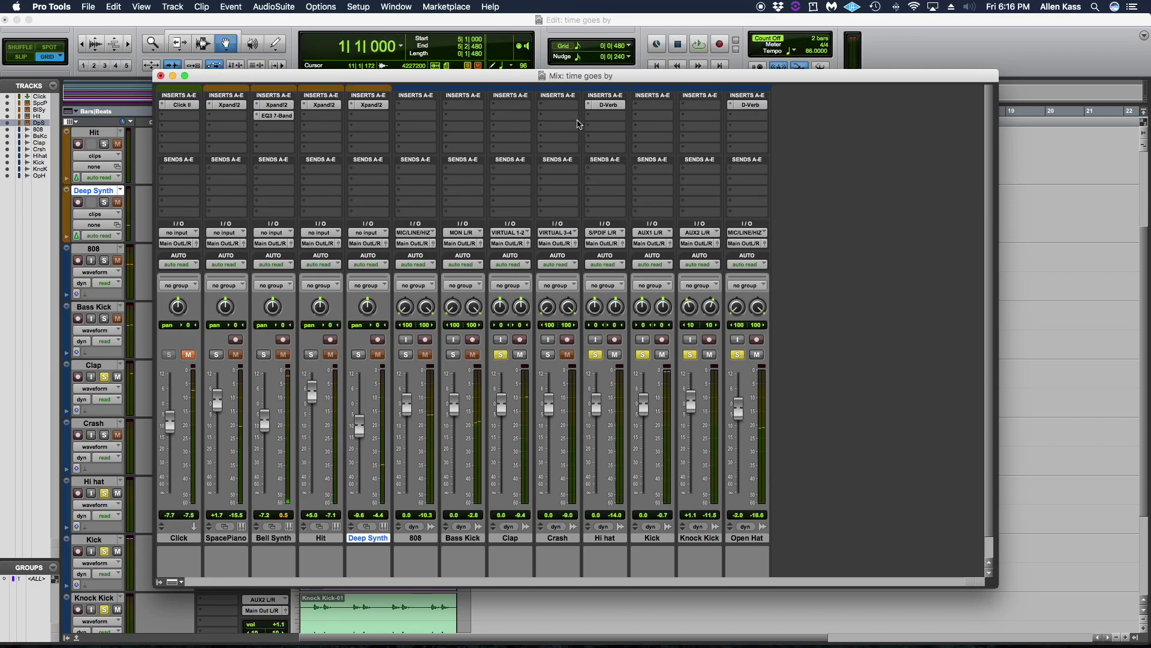
Insert a multichannel EQ3 7-Band (stereo) on the Crash track and move it to the Clap track's first insert slot
{"action": "left_click", "coordinate": [563, 108]}
{"action": "mouse_move", "coordinate": [597, 129]}
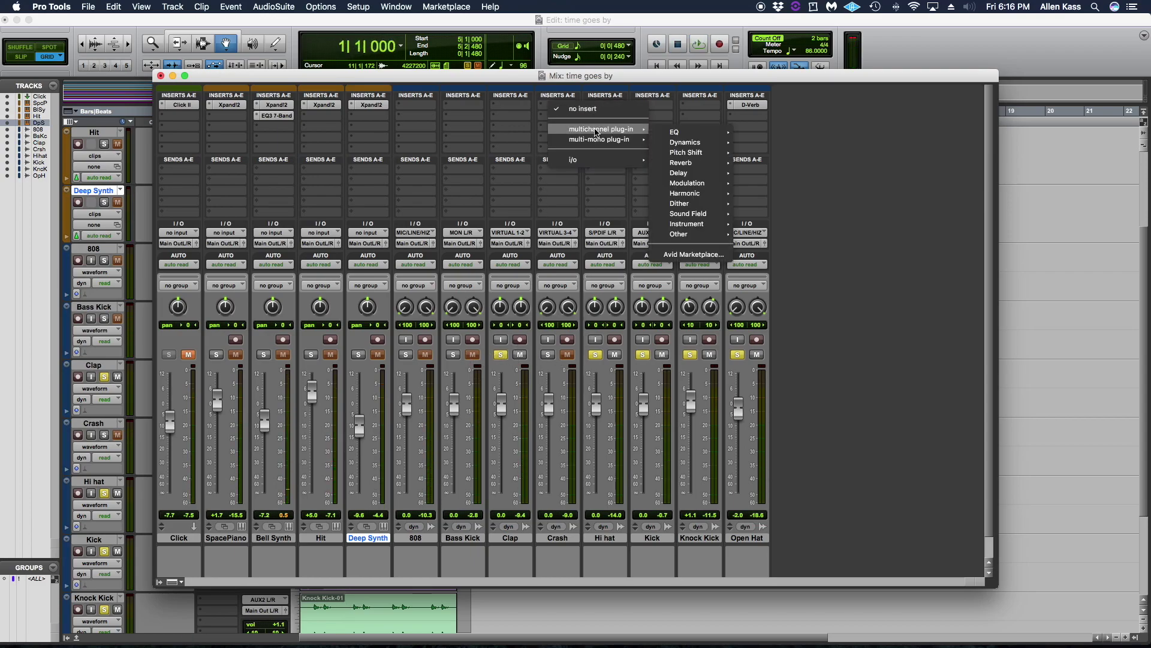
{"action": "mouse_move", "coordinate": [697, 132]}
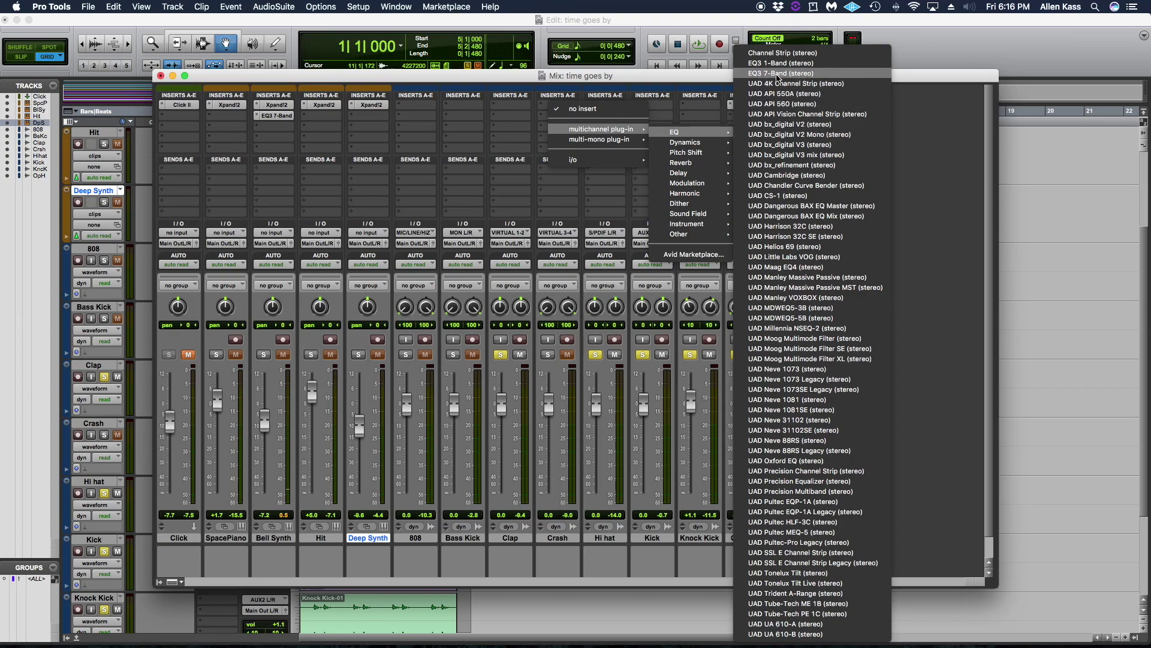
{"action": "left_click", "coordinate": [778, 73]}
{"action": "left_click_drag", "start_coordinate": [899, 185], "coordinate": [661, 208]}
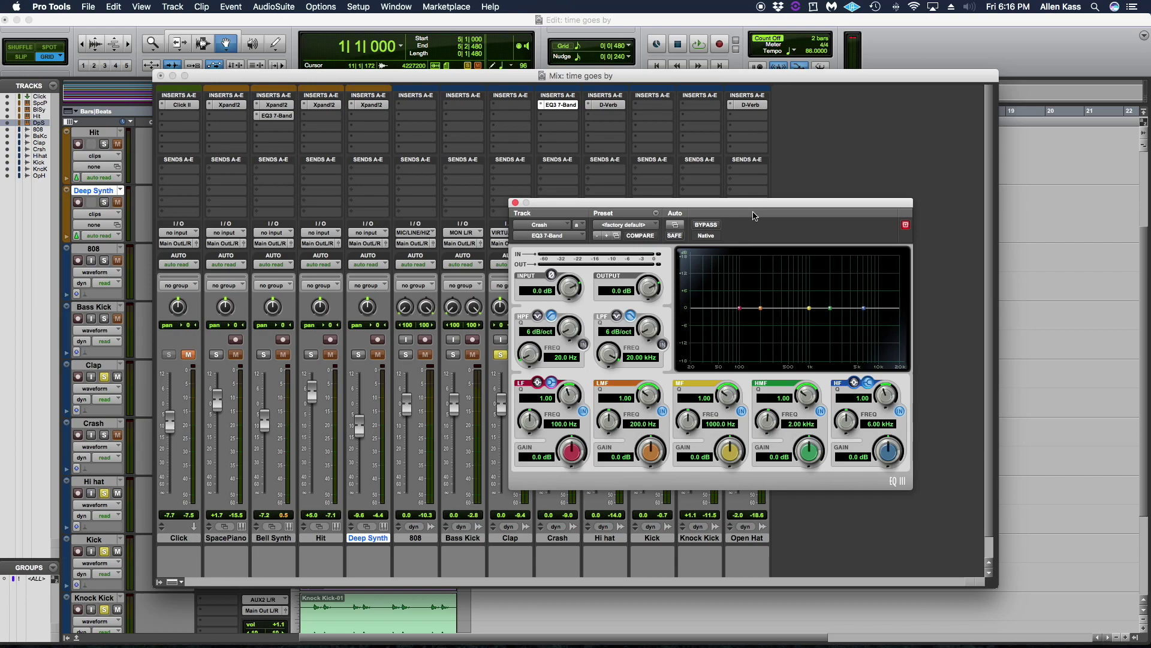
{"action": "left_click_drag", "start_coordinate": [754, 215], "coordinate": [742, 207]}
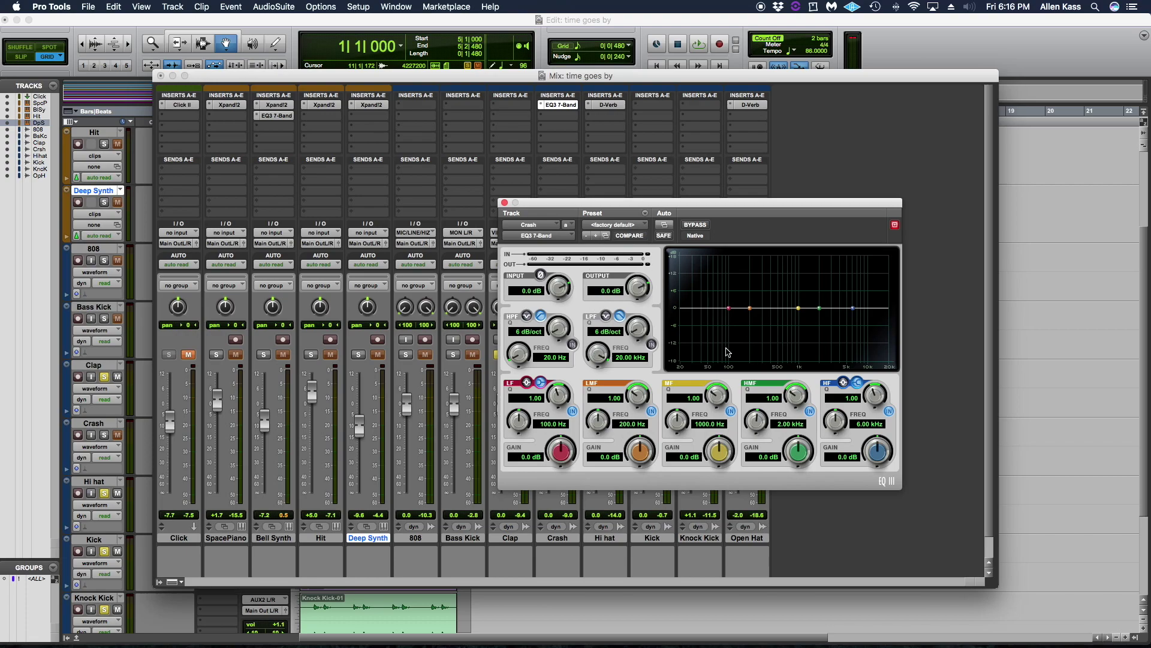
{"action": "left_click_drag", "start_coordinate": [606, 209], "coordinate": [699, 196]}
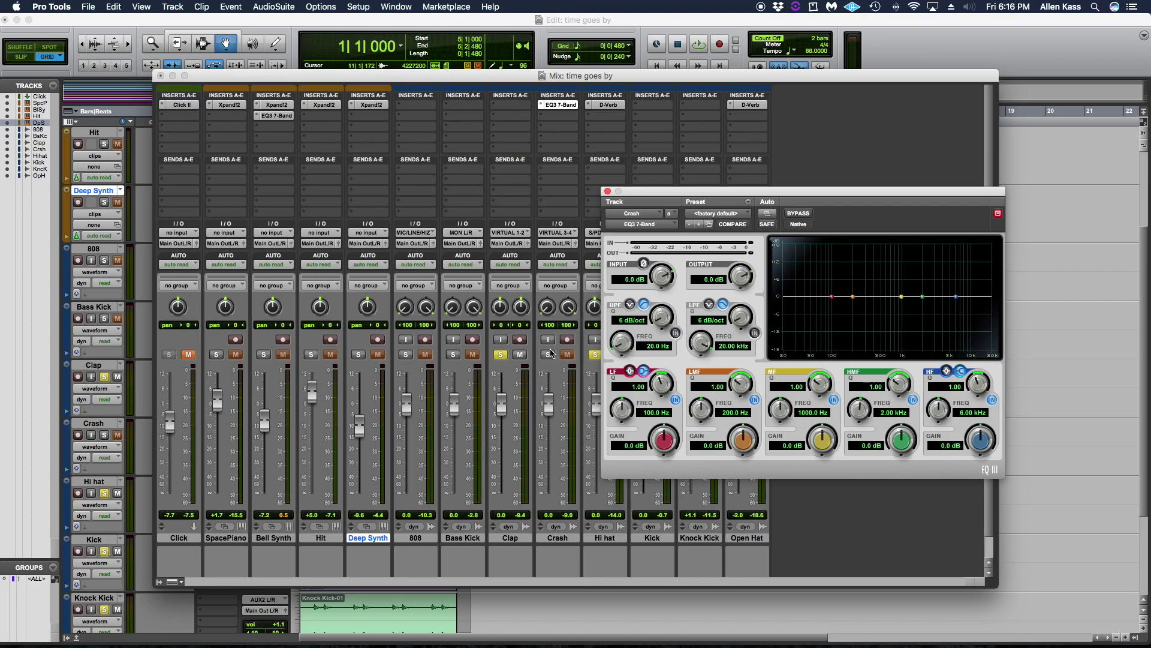
{"action": "key", "text": "space"}
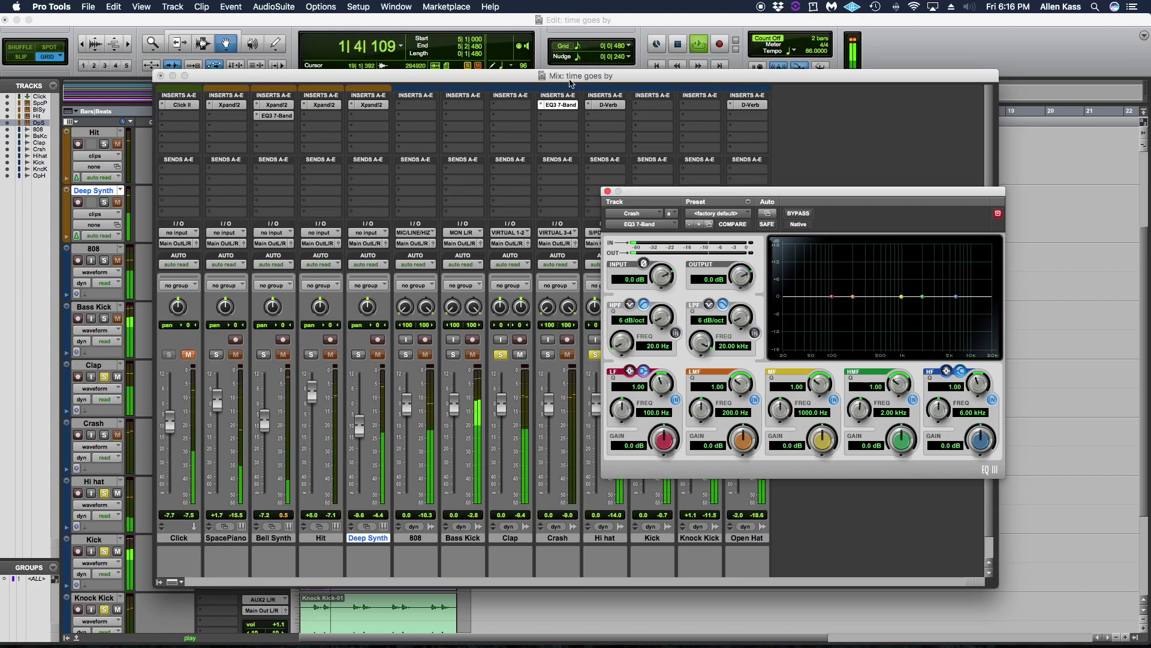
{"action": "left_click_drag", "start_coordinate": [562, 106], "coordinate": [518, 107]}
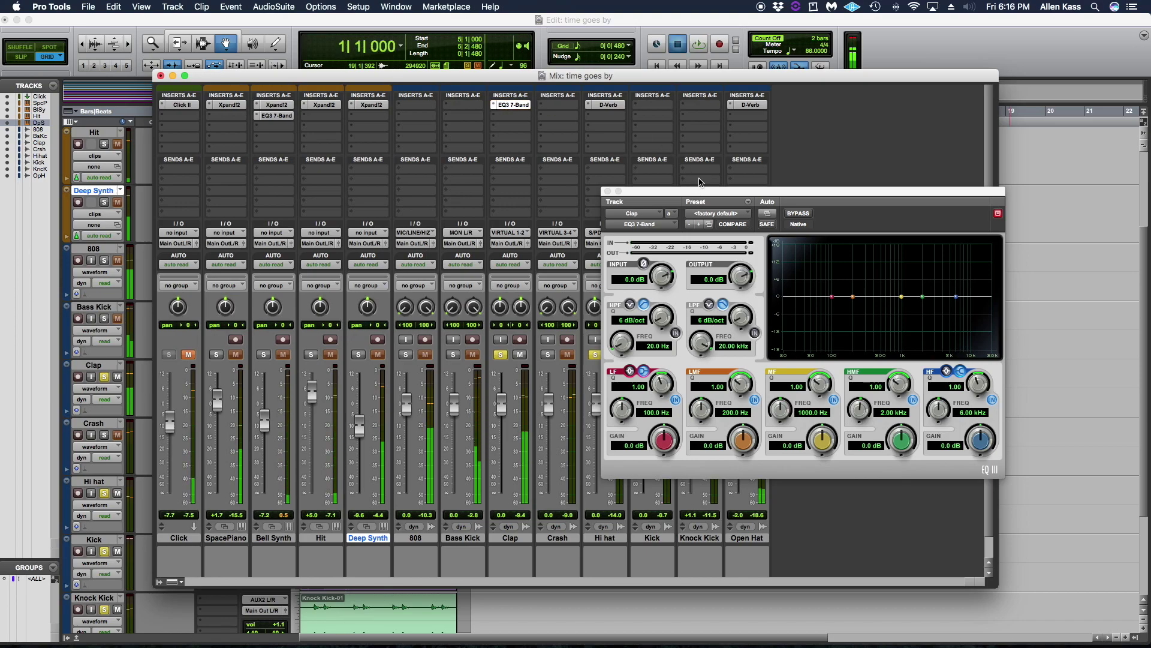
Boost the Clap EQ's high-mid band by 2.4 dB at 4.79 kHz and cut its high band by 0.9 dB at 12.67 kHz during playback
{"action": "left_click_drag", "start_coordinate": [922, 297], "coordinate": [949, 293]}
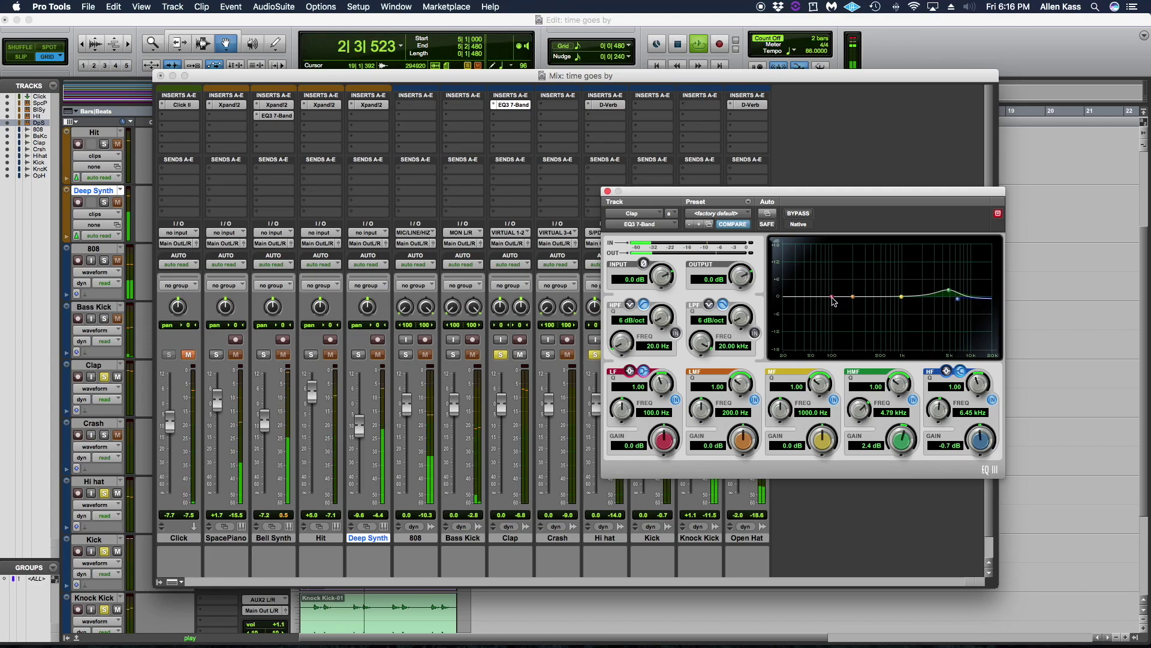
{"action": "key", "text": "space"}
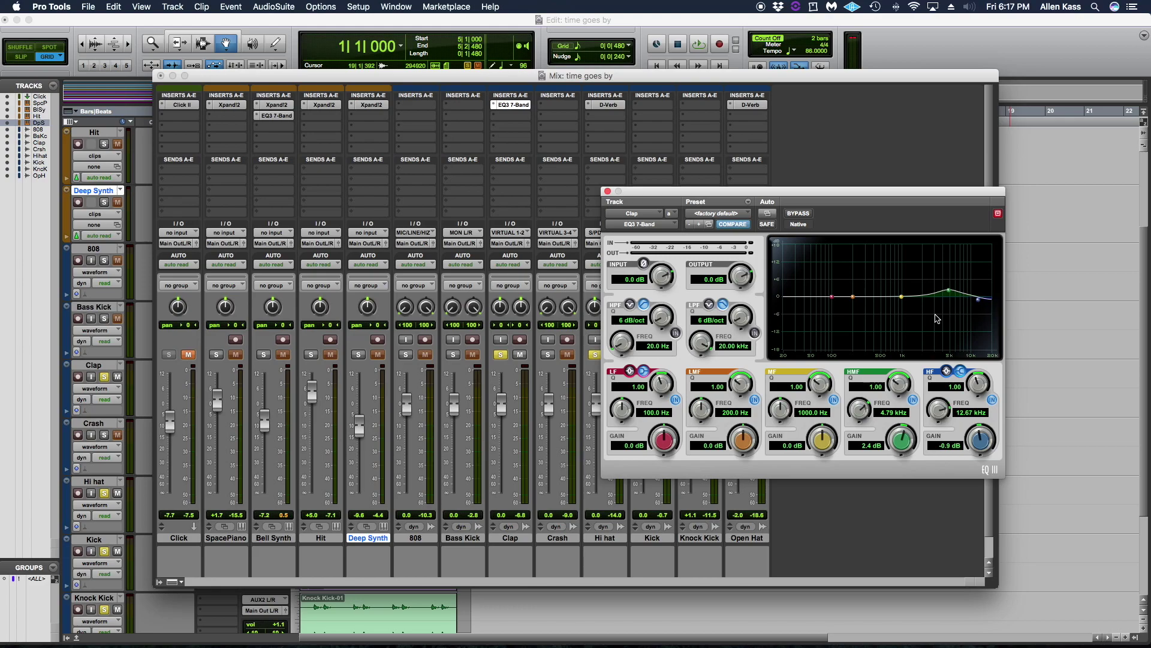
{"action": "key", "text": "space"}
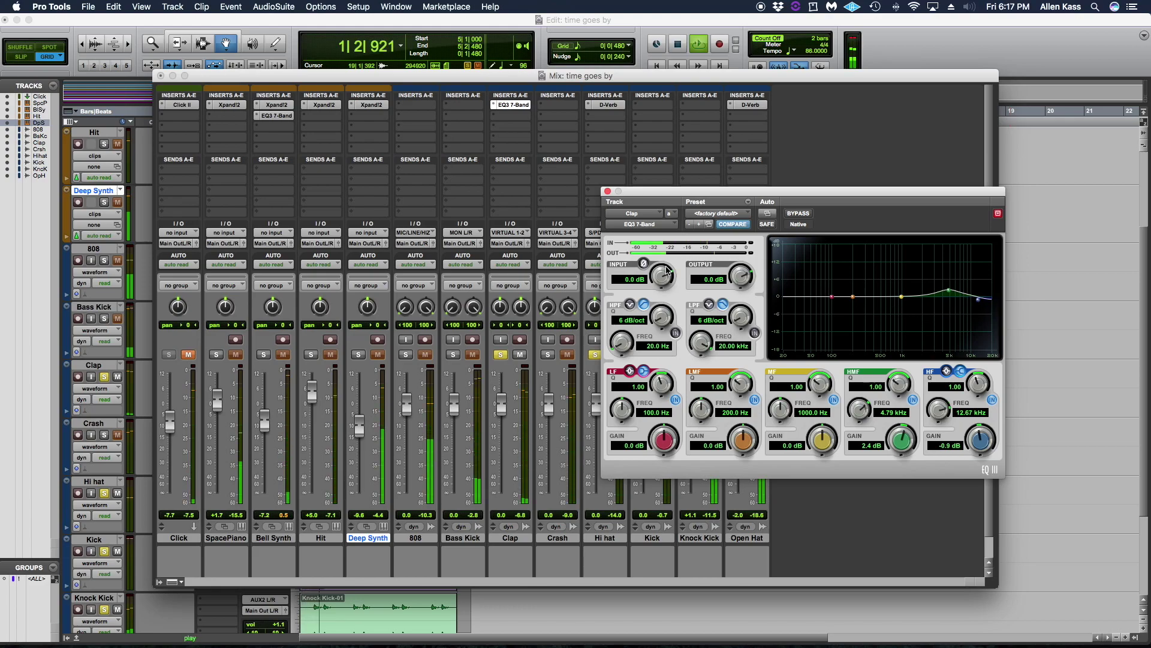
{"action": "left_click", "coordinate": [607, 191]}
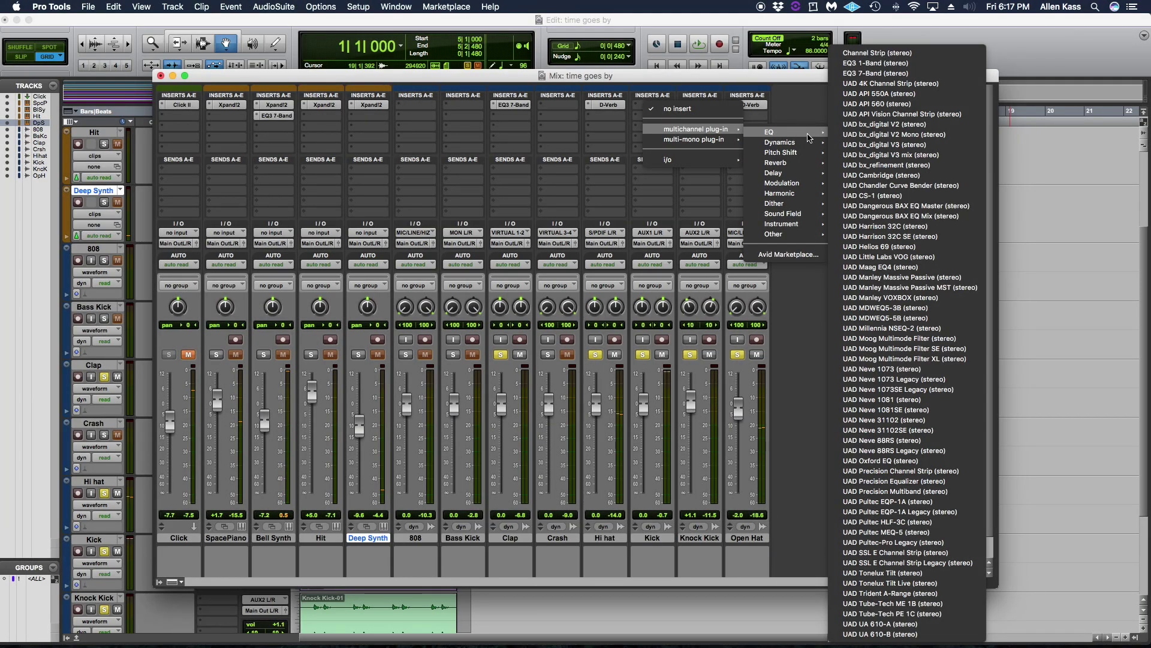
Insert a multichannel EQ3 7-Band (stereo) on the Kick track and load the Booming Kick - 7 Band preset
{"action": "left_click", "coordinate": [877, 73]}
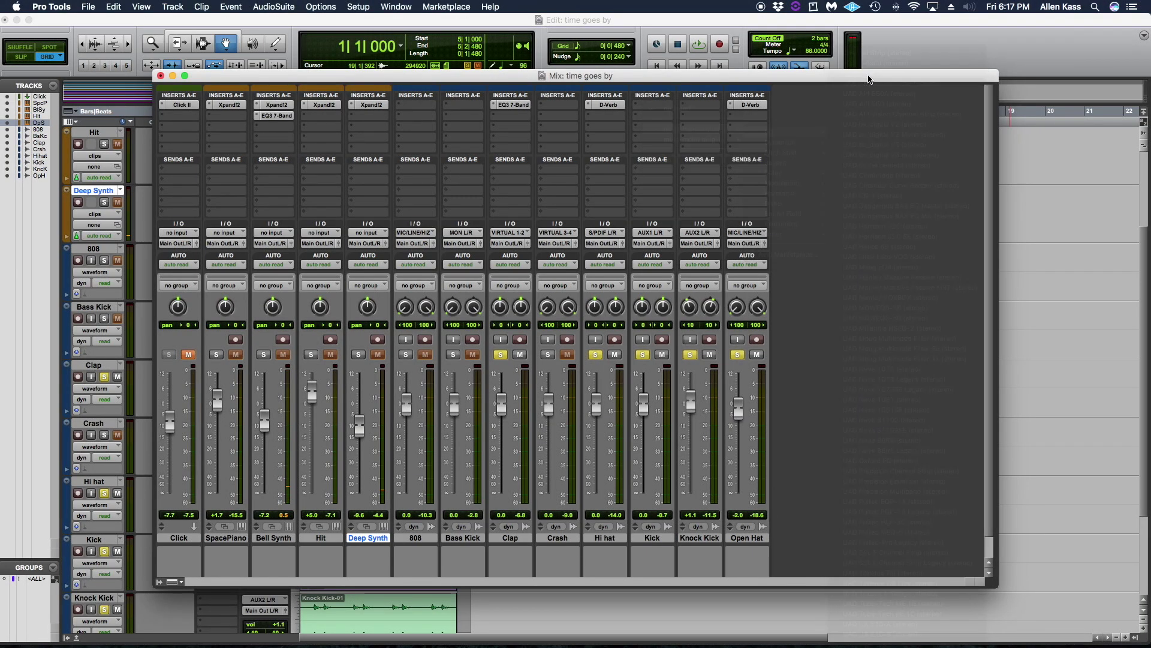
{"action": "left_click_drag", "start_coordinate": [754, 196], "coordinate": [708, 193]}
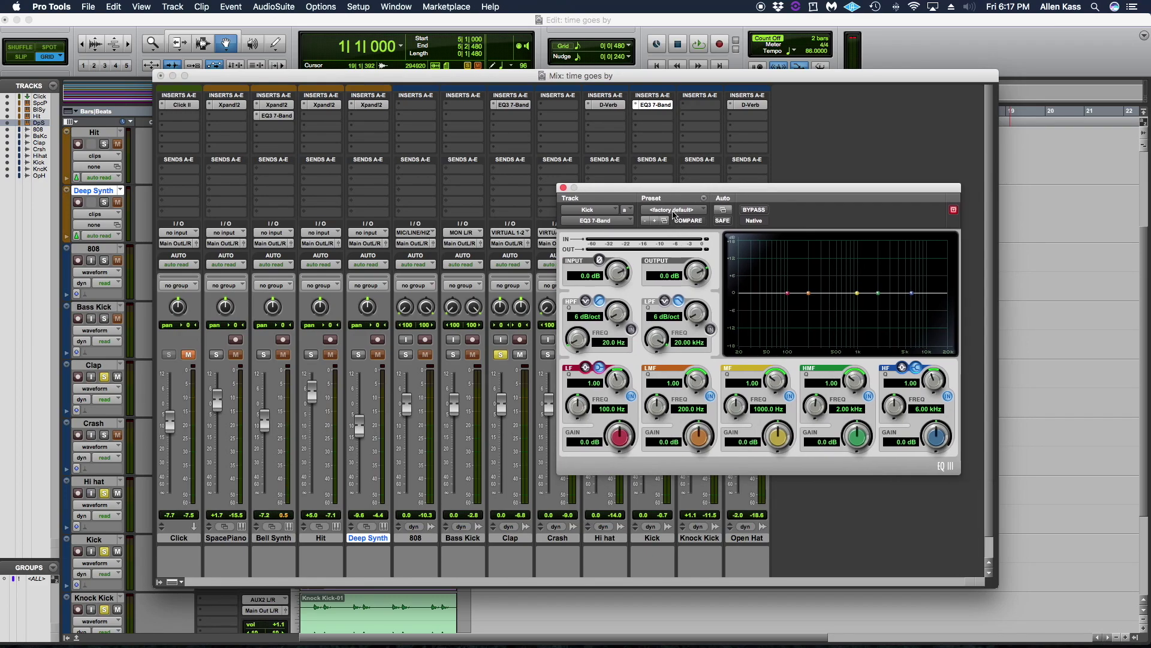
{"action": "left_click", "coordinate": [673, 210]}
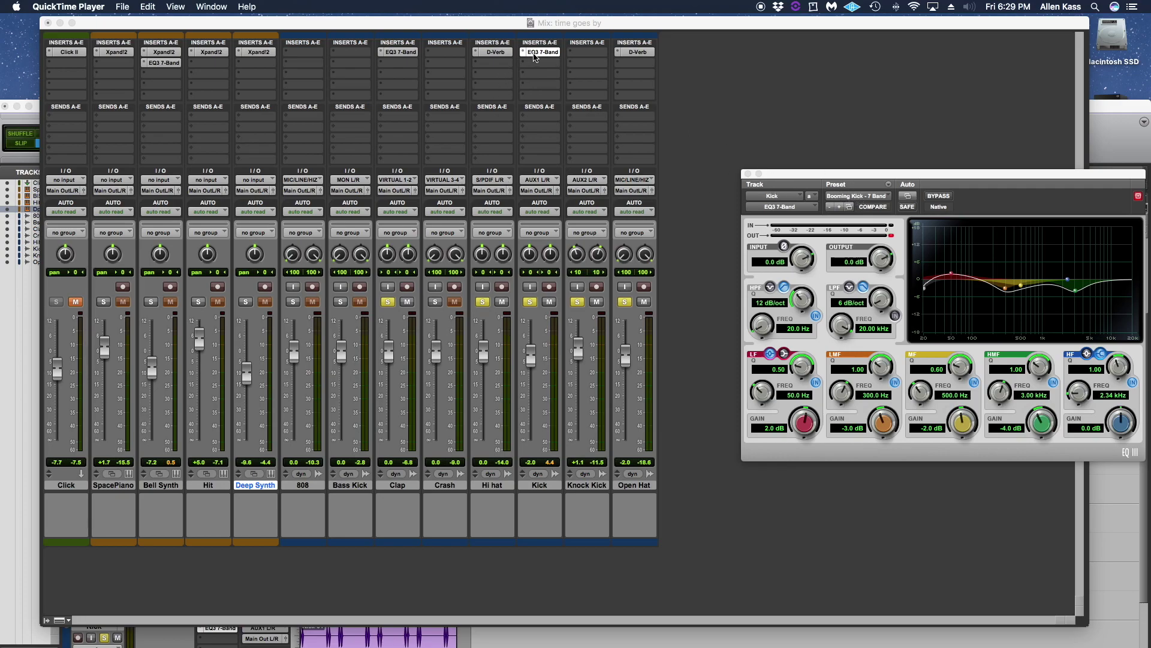
Review the Kick EQ's Kick Drum presets, keep Booming Kick - 7 Band selected, and start playback
{"action": "left_click", "coordinate": [856, 200]}
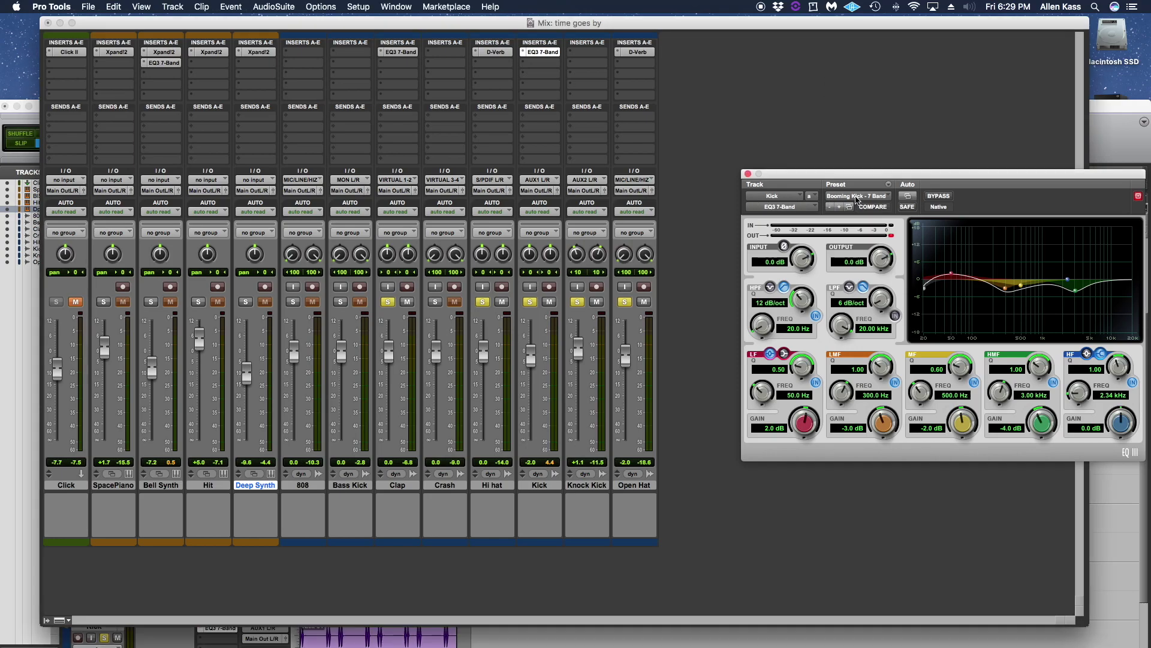
{"action": "left_click", "coordinate": [856, 200]}
{"action": "mouse_move", "coordinate": [876, 200]}
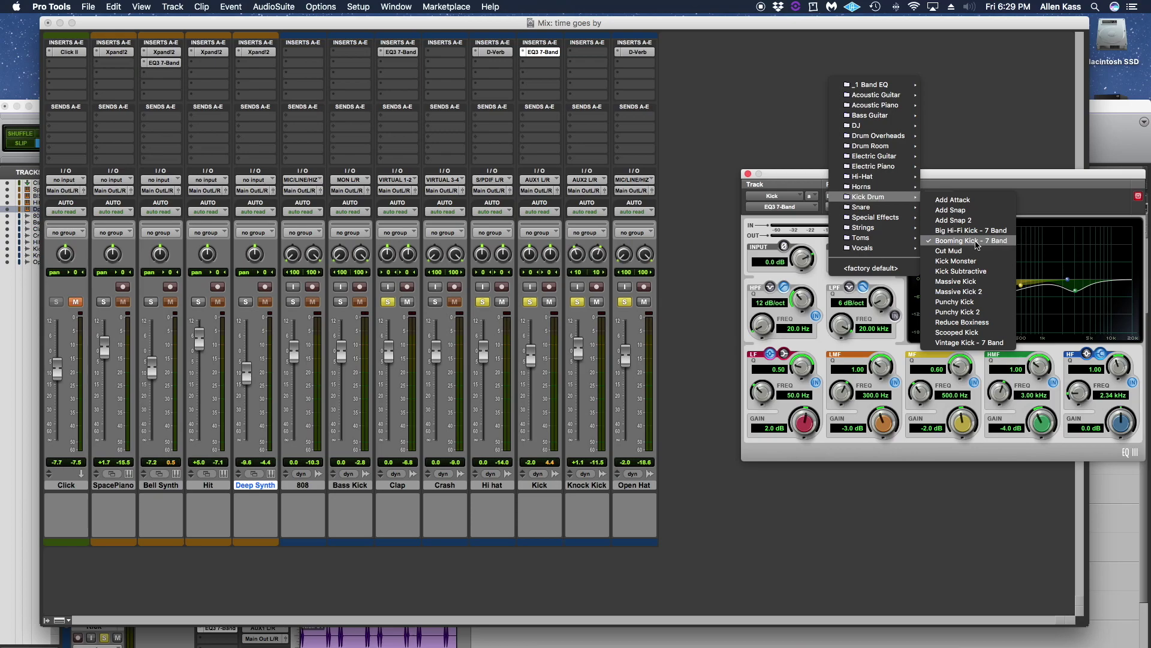
{"action": "left_click", "coordinate": [1038, 201]}
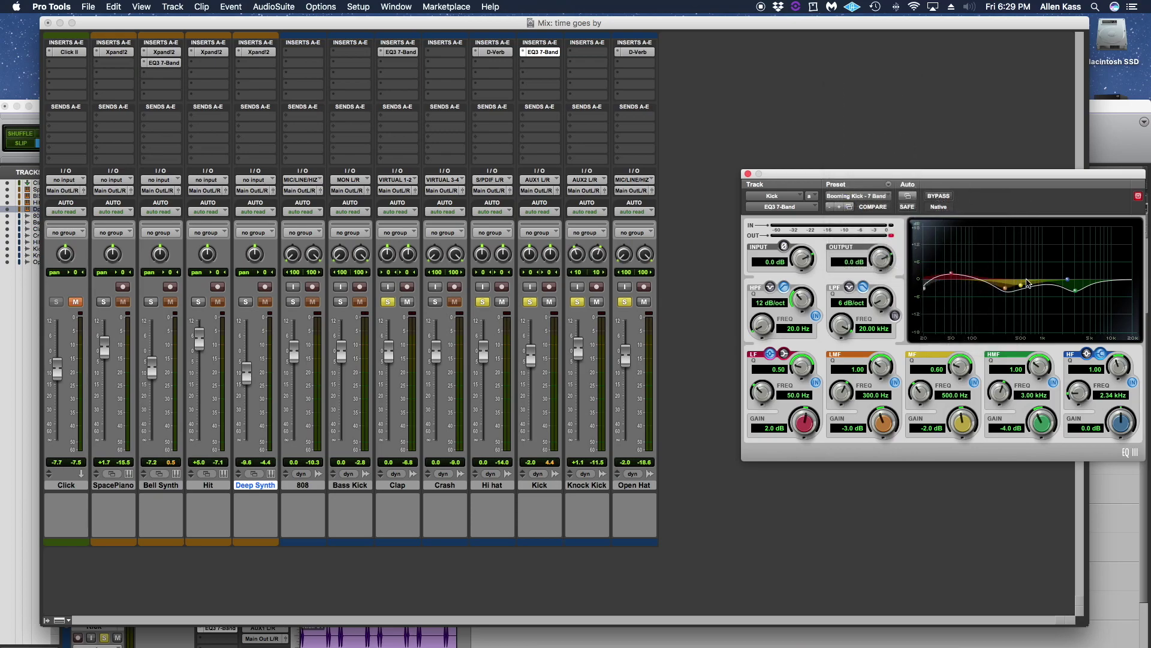
{"action": "left_click", "coordinate": [861, 195]}
{"action": "mouse_move", "coordinate": [862, 198]}
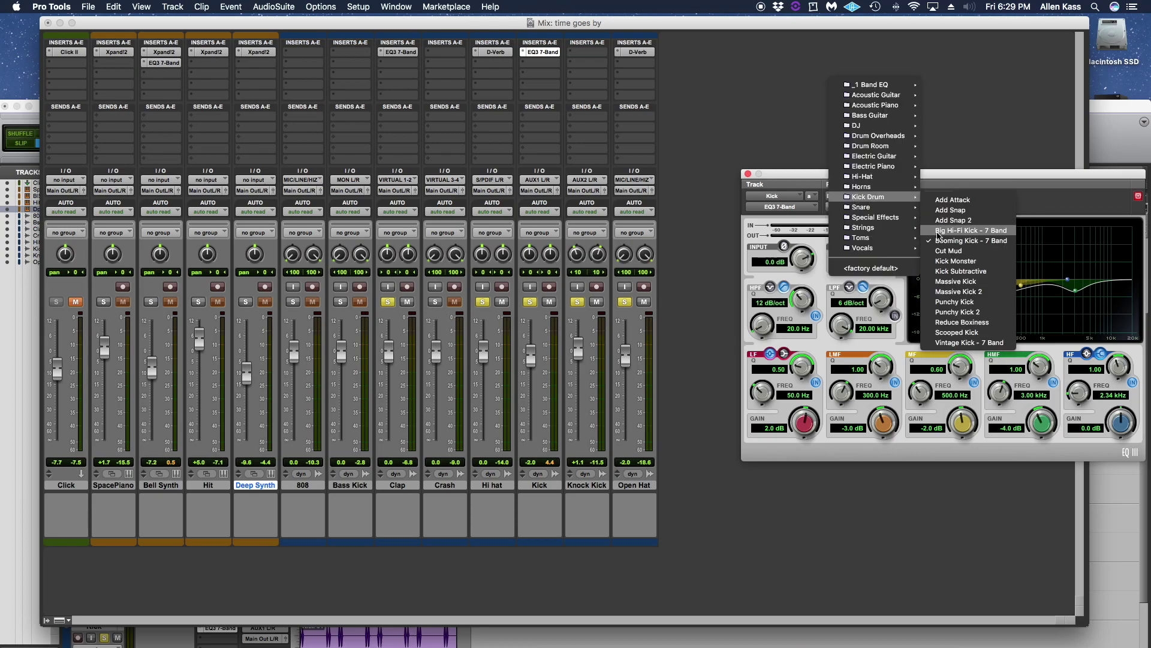
{"action": "left_click", "coordinate": [953, 243]}
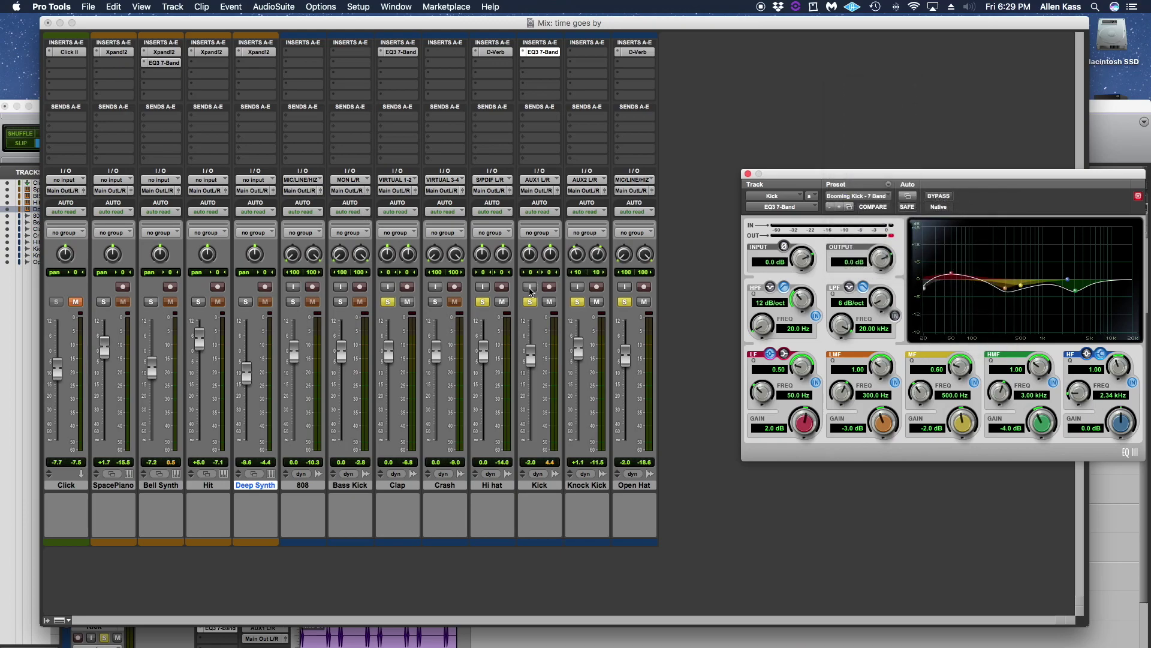
{"action": "key", "text": "space"}
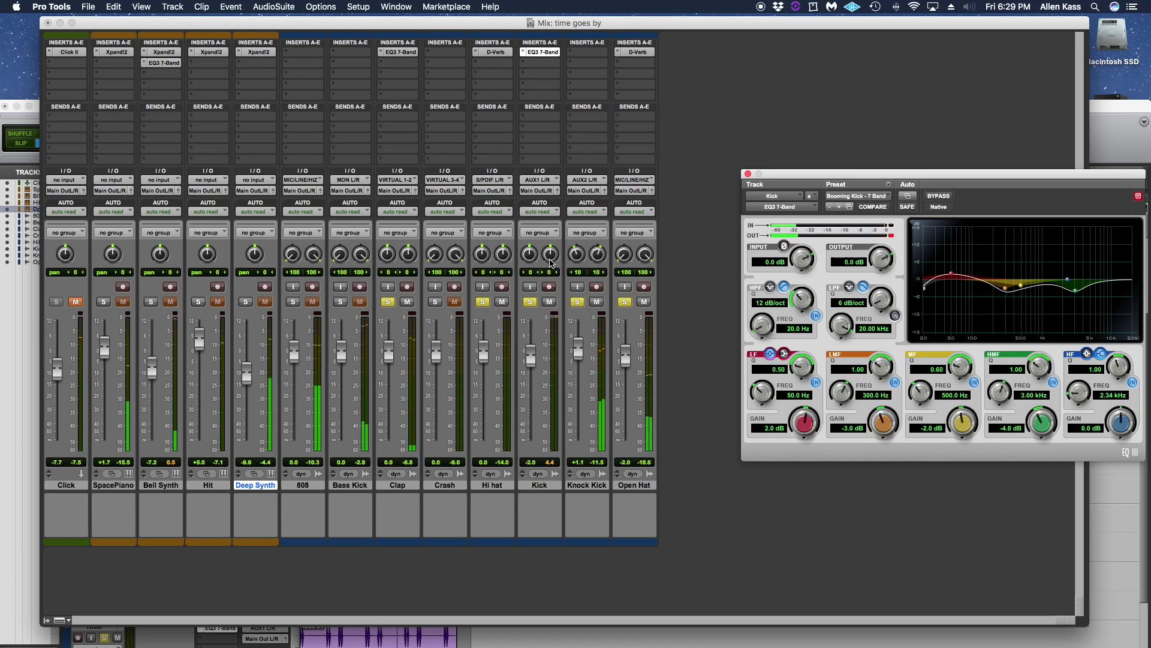
{"action": "left_click", "coordinate": [592, 62]}
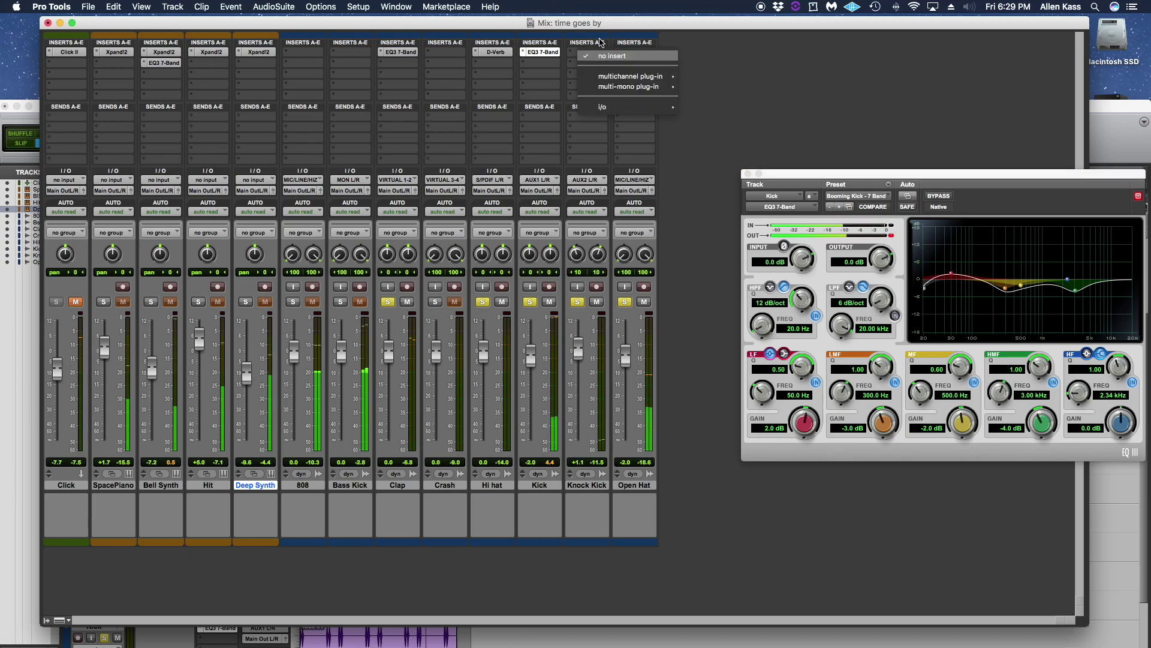
{"action": "mouse_move", "coordinate": [612, 77]}
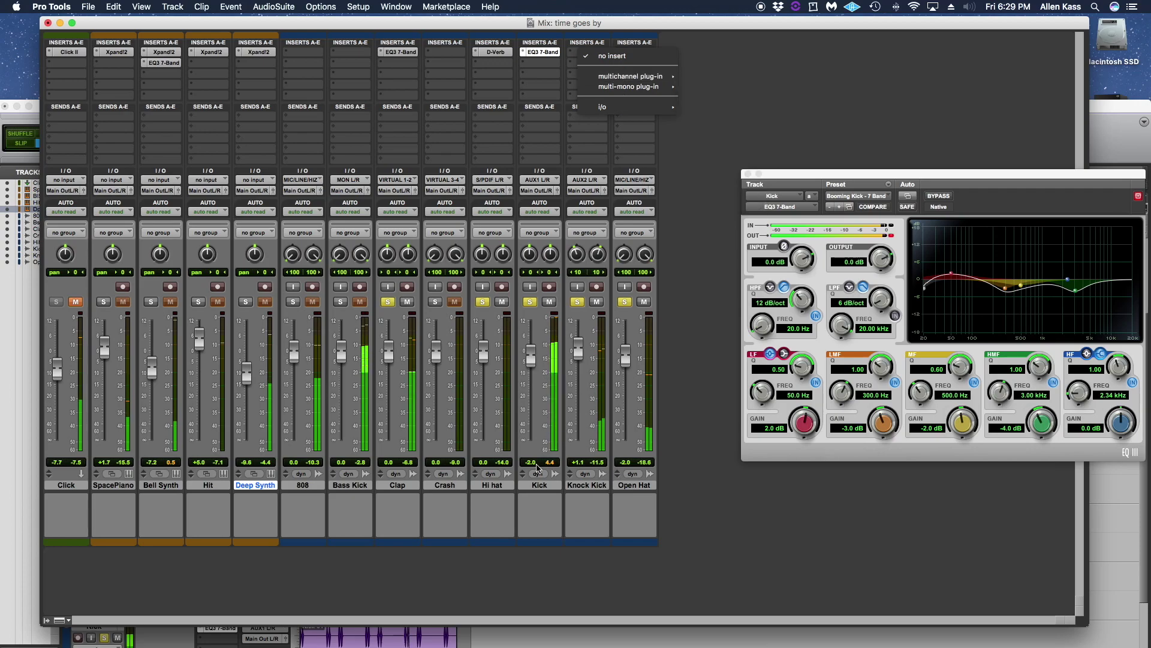
{"action": "left_click", "coordinate": [590, 520]}
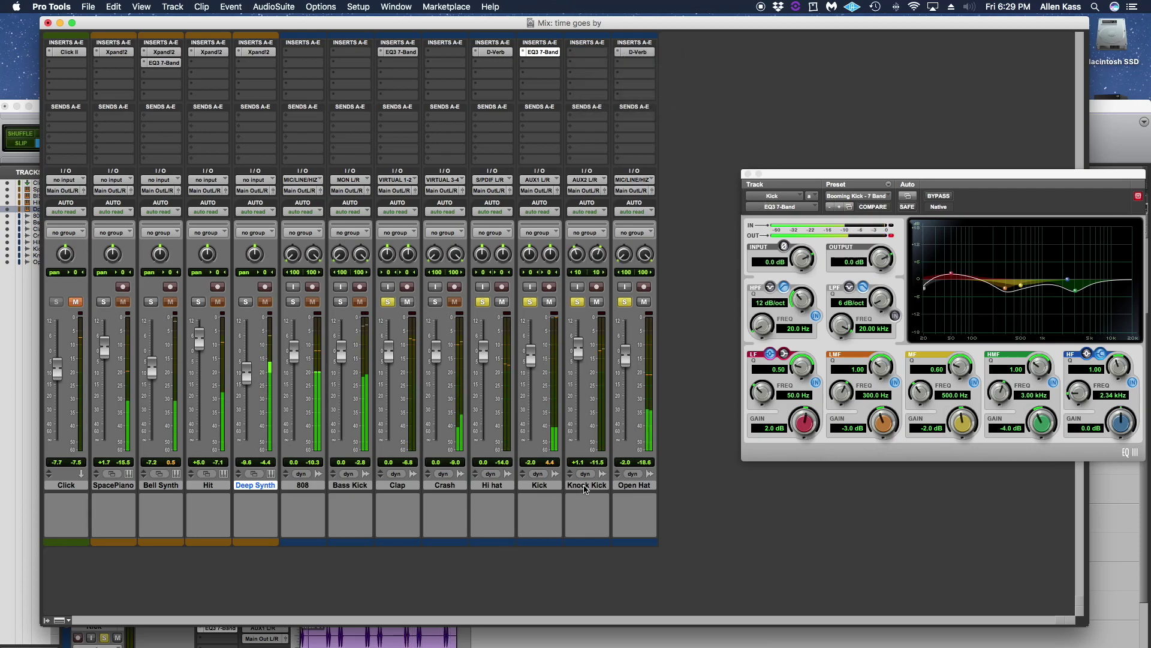
Insert a multichannel EQ3 7-Band (stereo) in the Knock Kick track's first insert slot
{"action": "left_click", "coordinate": [587, 52]}
{"action": "mouse_move", "coordinate": [629, 77]}
{"action": "mouse_move", "coordinate": [719, 79]}
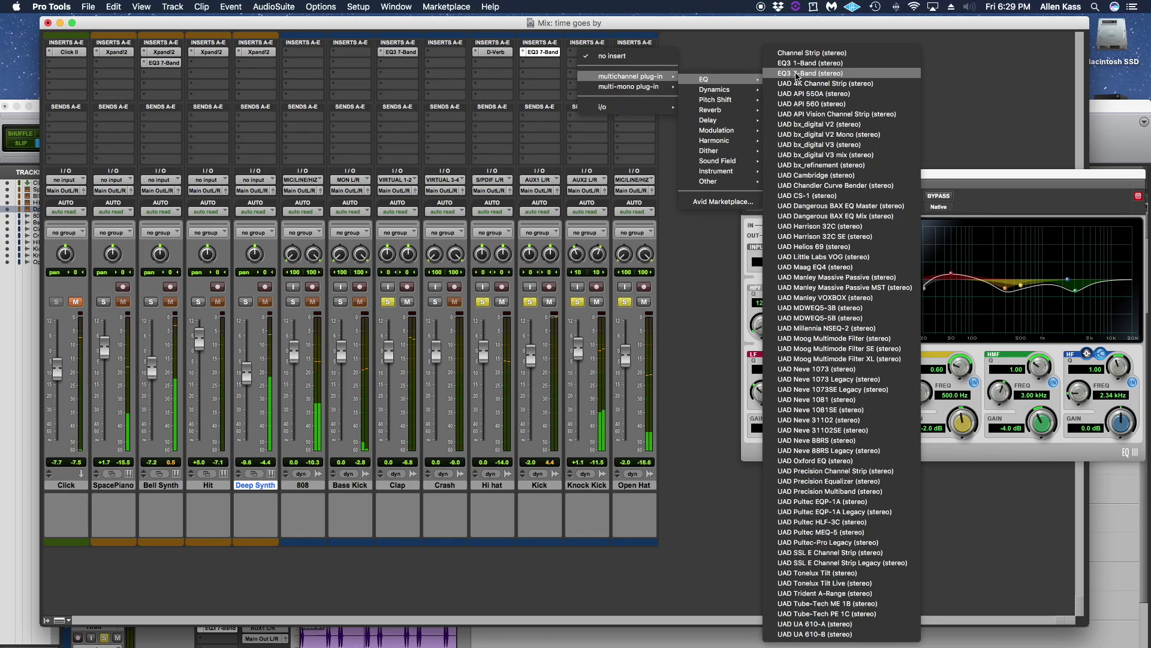
{"action": "left_click", "coordinate": [779, 73]}
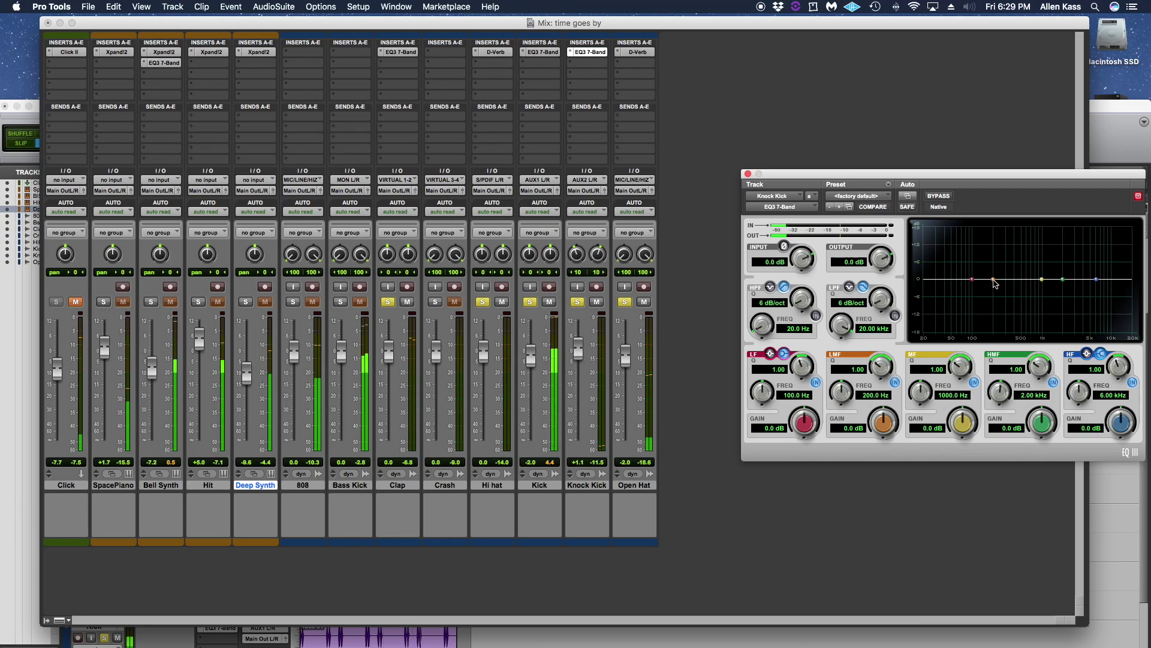
Set the Knock Kick EQ's low band to -0.3 dB at 117 Hz and its low-mid band to 2.9 dB at 192.1 Hz
{"action": "left_click_drag", "start_coordinate": [972, 279], "coordinate": [977, 281]}
{"action": "left_click_drag", "start_coordinate": [883, 424], "coordinate": [883, 414]}
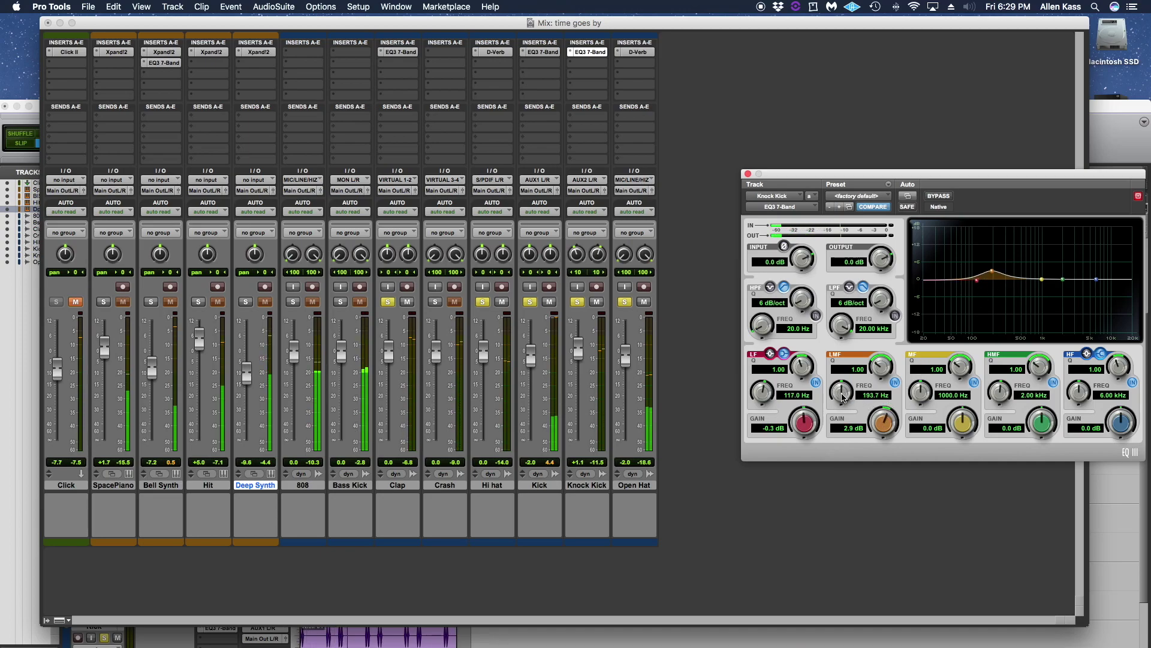
{"action": "left_click_drag", "start_coordinate": [843, 392], "coordinate": [843, 403]}
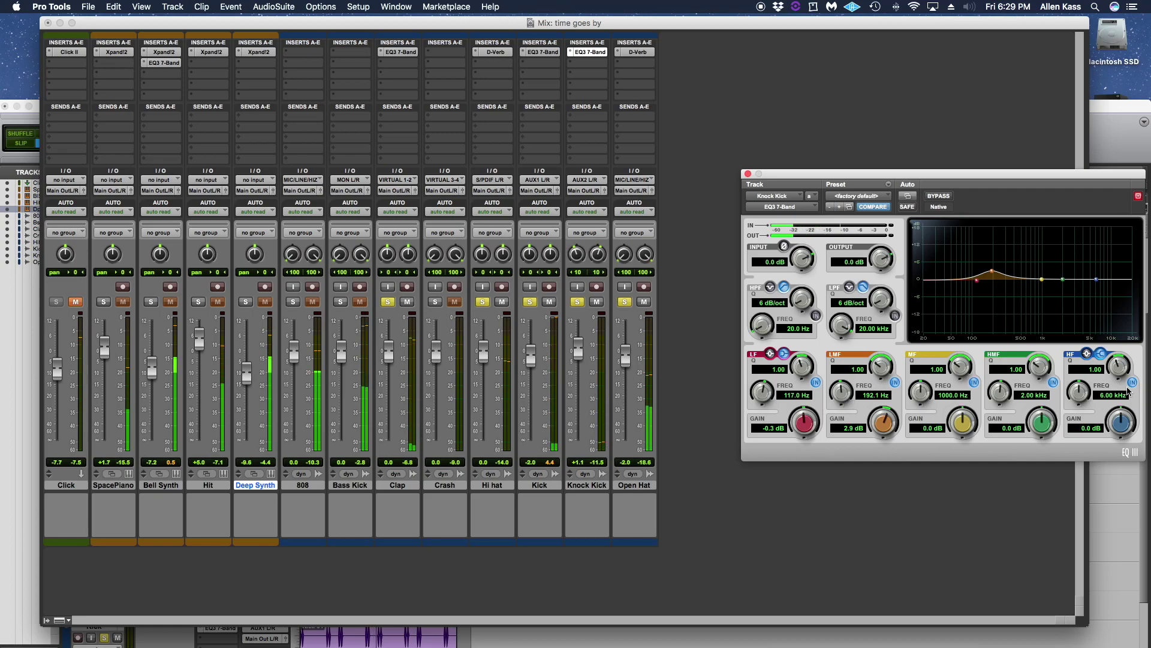
Set the Knock Kick EQ's high band to Q 0.91 at 10.89 kHz and cut its gain
{"action": "left_click_drag", "start_coordinate": [1119, 370], "coordinate": [1119, 377]}
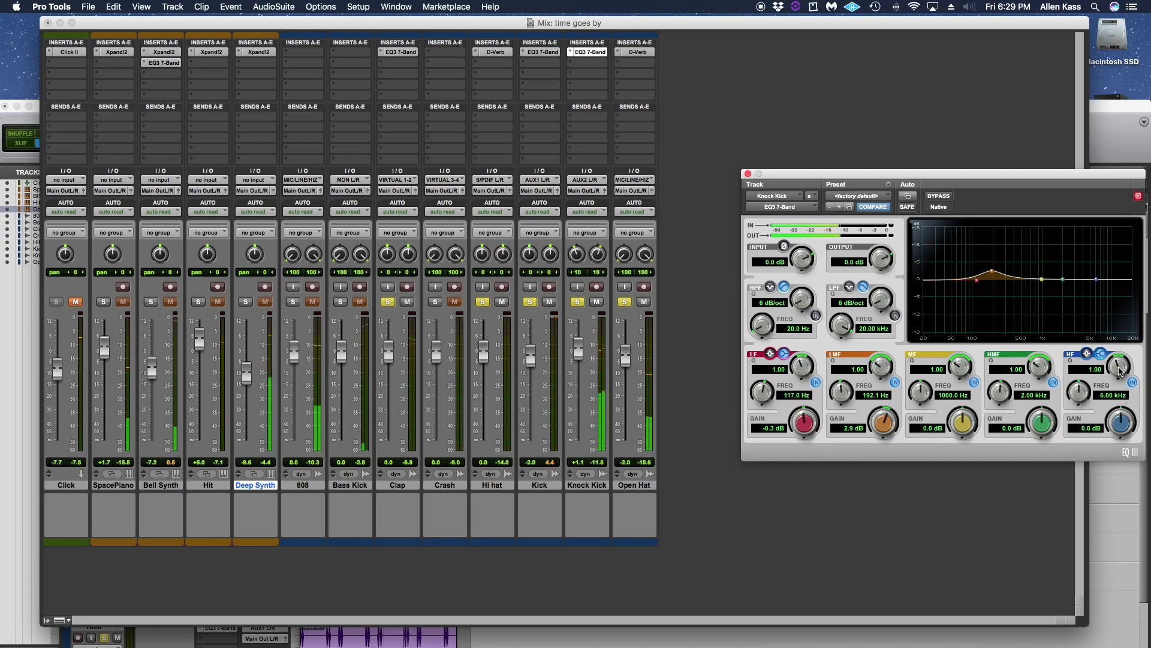
{"action": "left_click_drag", "start_coordinate": [1078, 394], "coordinate": [1078, 387]}
{"action": "left_click_drag", "start_coordinate": [1121, 418], "coordinate": [1122, 459]}
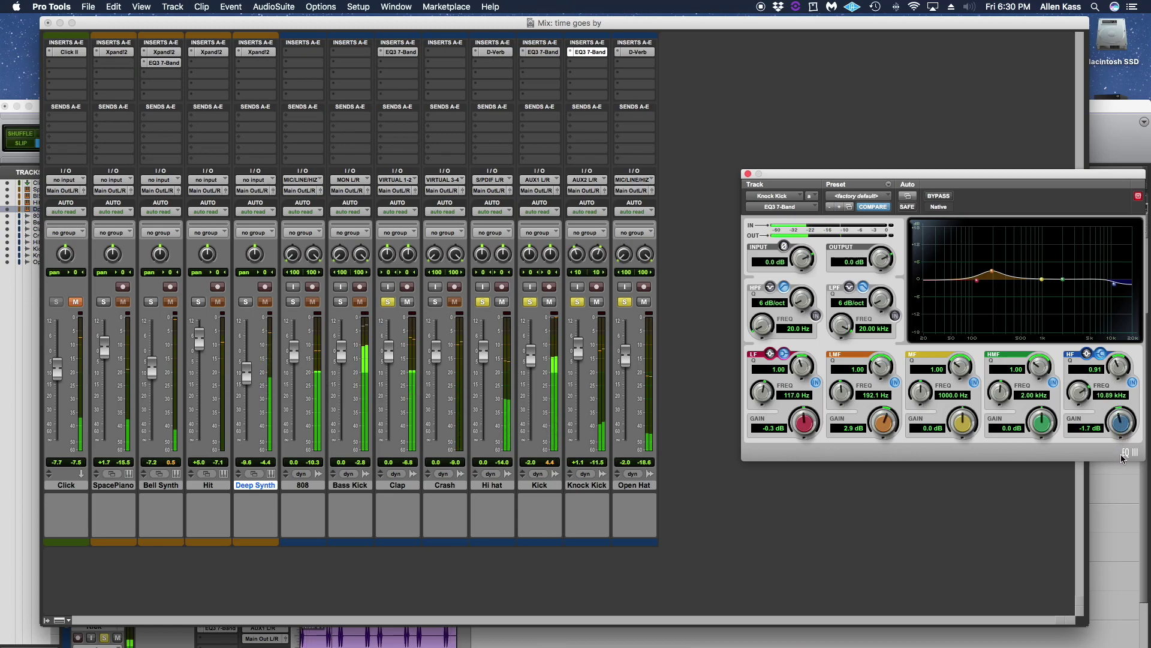
{"action": "left_click_drag", "start_coordinate": [1120, 424], "coordinate": [1120, 434]}
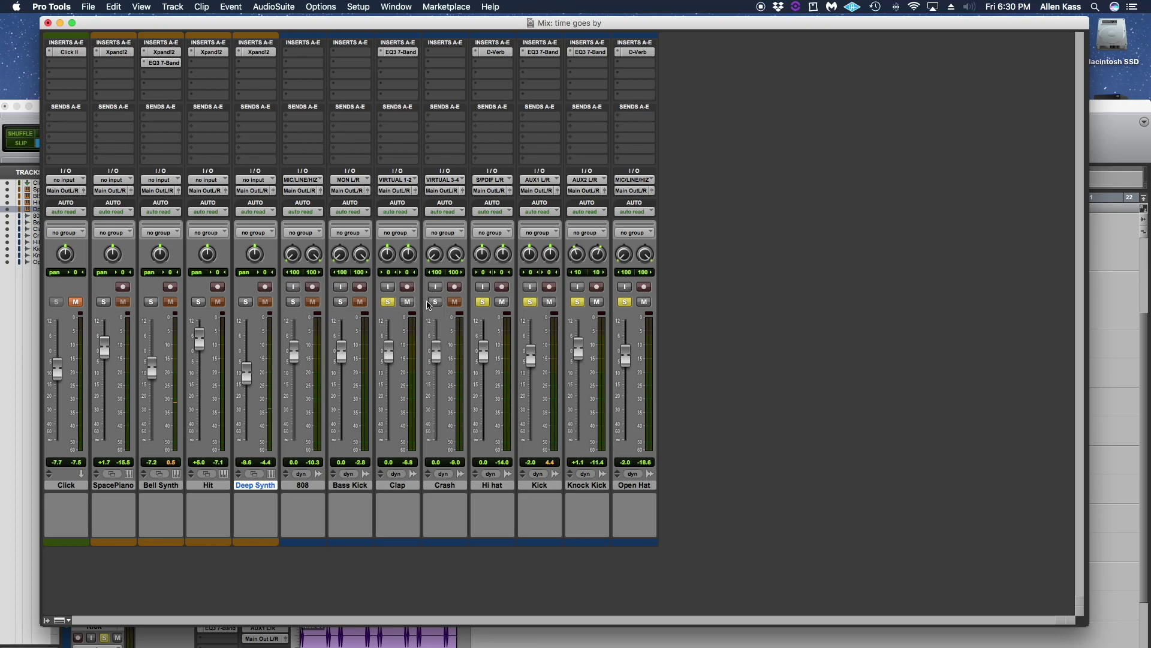
Solo the Crash track and raise its volume to +0.7 dB during playback
{"action": "left_click", "coordinate": [437, 302]}
{"action": "key", "text": "space"}
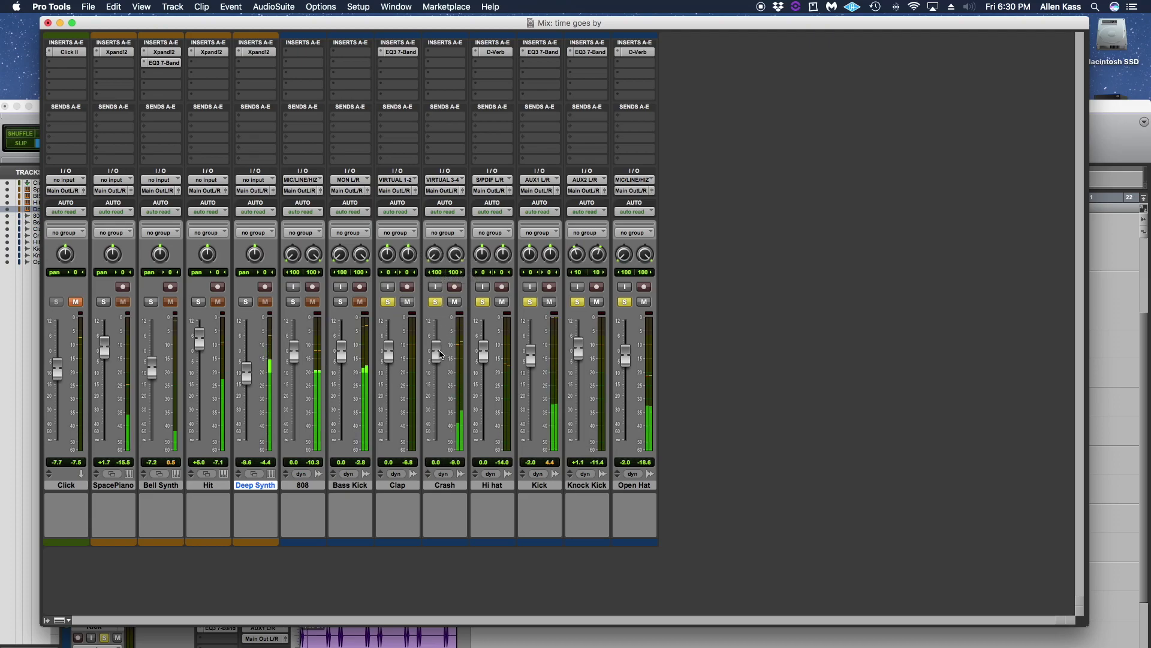
{"action": "left_click_drag", "start_coordinate": [438, 356], "coordinate": [439, 354]}
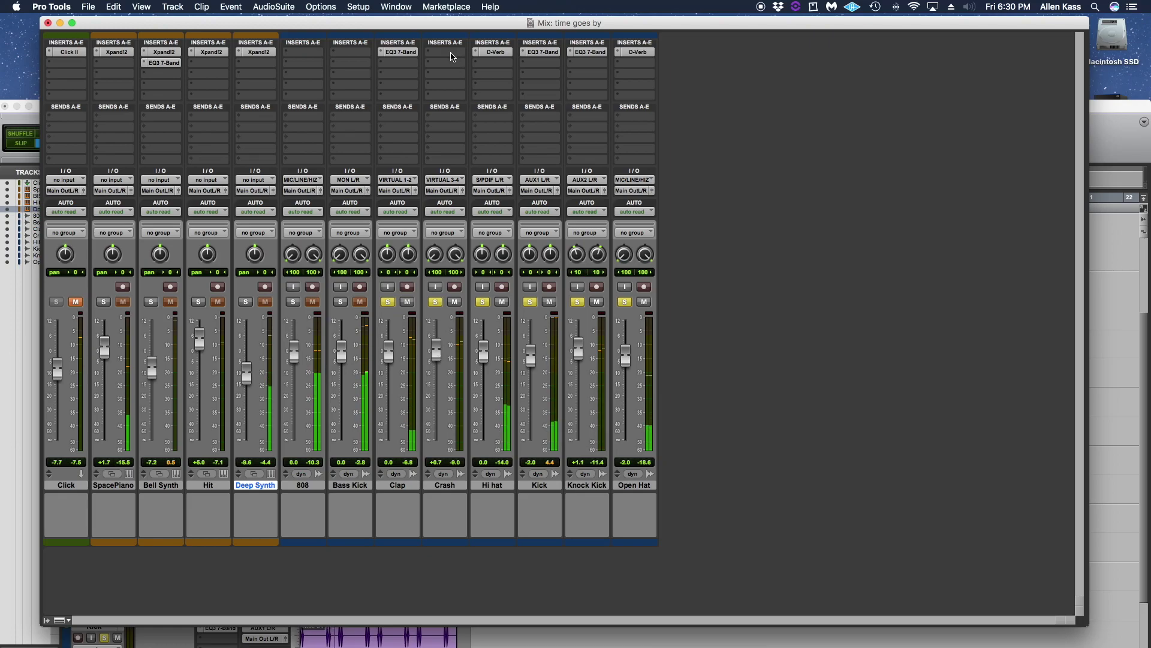
Insert a multichannel D-Verb reverb in the Crash track's first insert slot
{"action": "left_click", "coordinate": [447, 53]}
{"action": "mouse_move", "coordinate": [491, 81]}
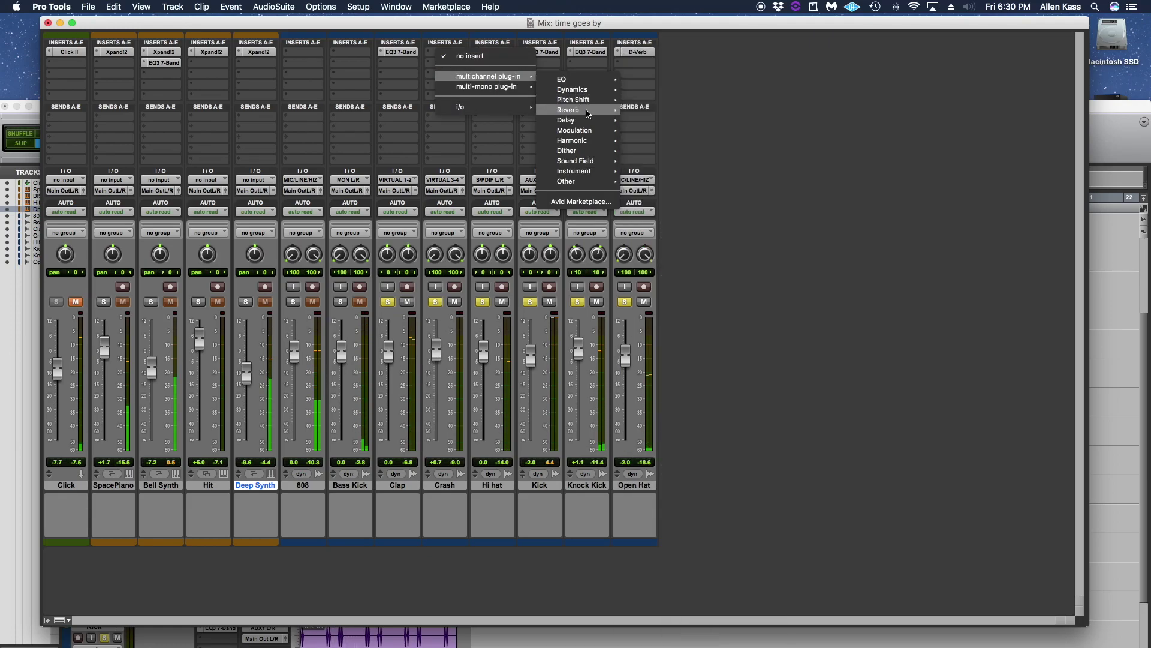
{"action": "mouse_move", "coordinate": [591, 114]}
{"action": "left_click", "coordinate": [645, 110]}
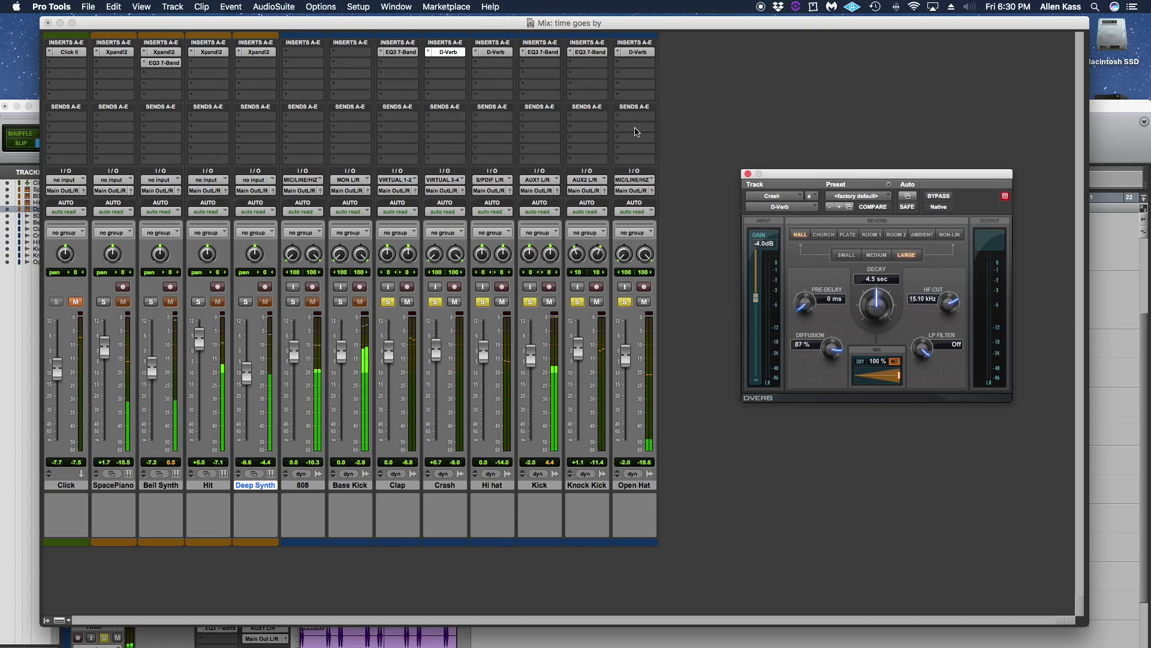
Set the Crash reverb to 0.0 dB input gain, 790 ms decay, 30% diffusion and 41% mix, and close the plug-in
{"action": "left_click_drag", "start_coordinate": [756, 298], "coordinate": [758, 249]}
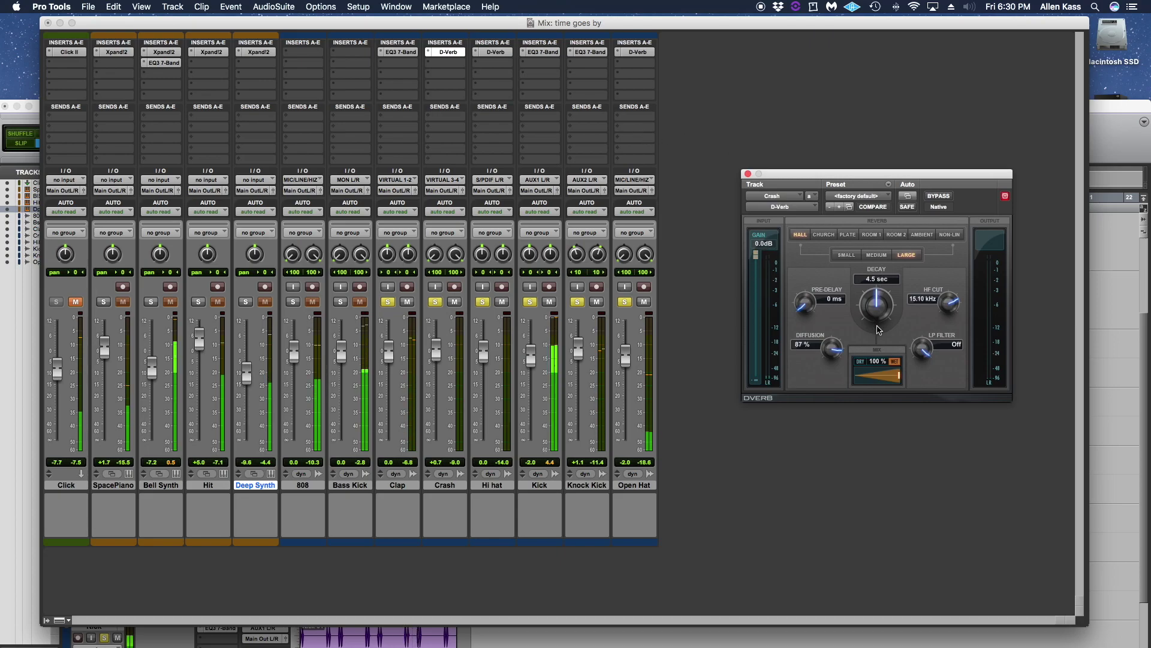
{"action": "left_click_drag", "start_coordinate": [881, 314], "coordinate": [877, 334]}
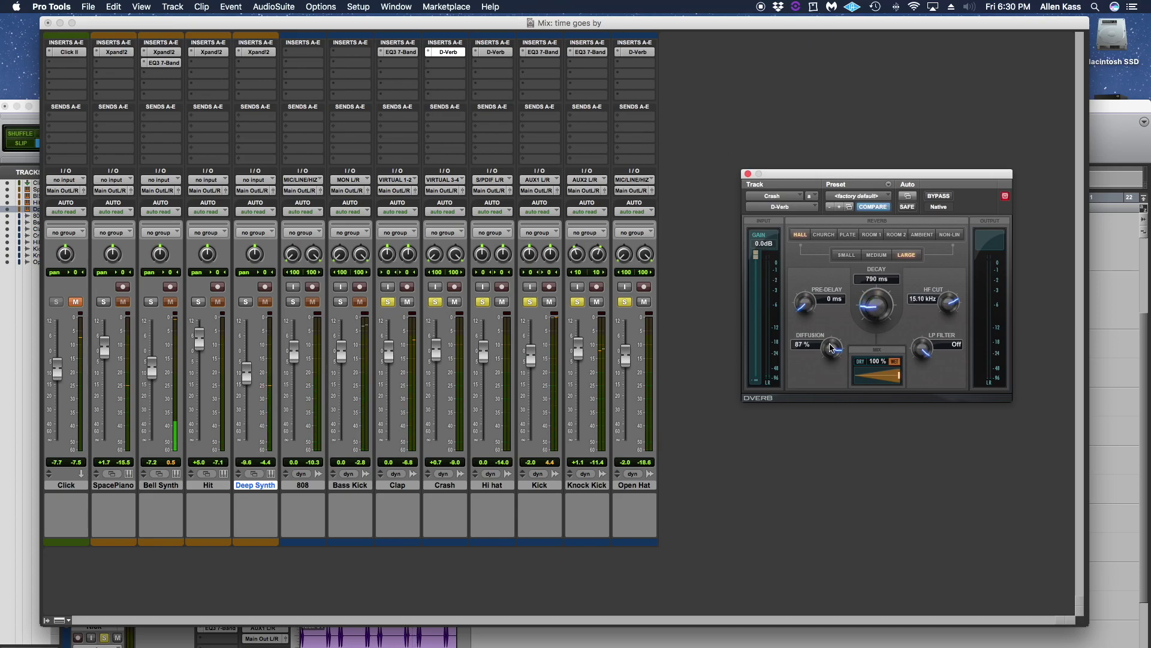
{"action": "key", "text": "space"}
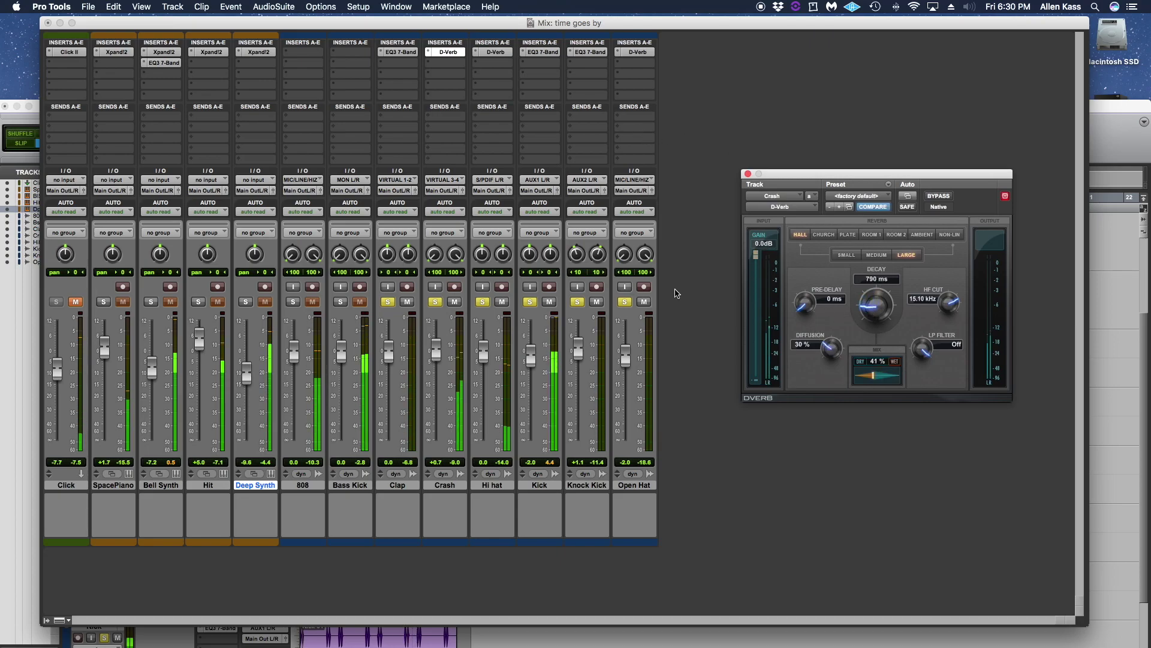
{"action": "left_click", "coordinate": [748, 174]}
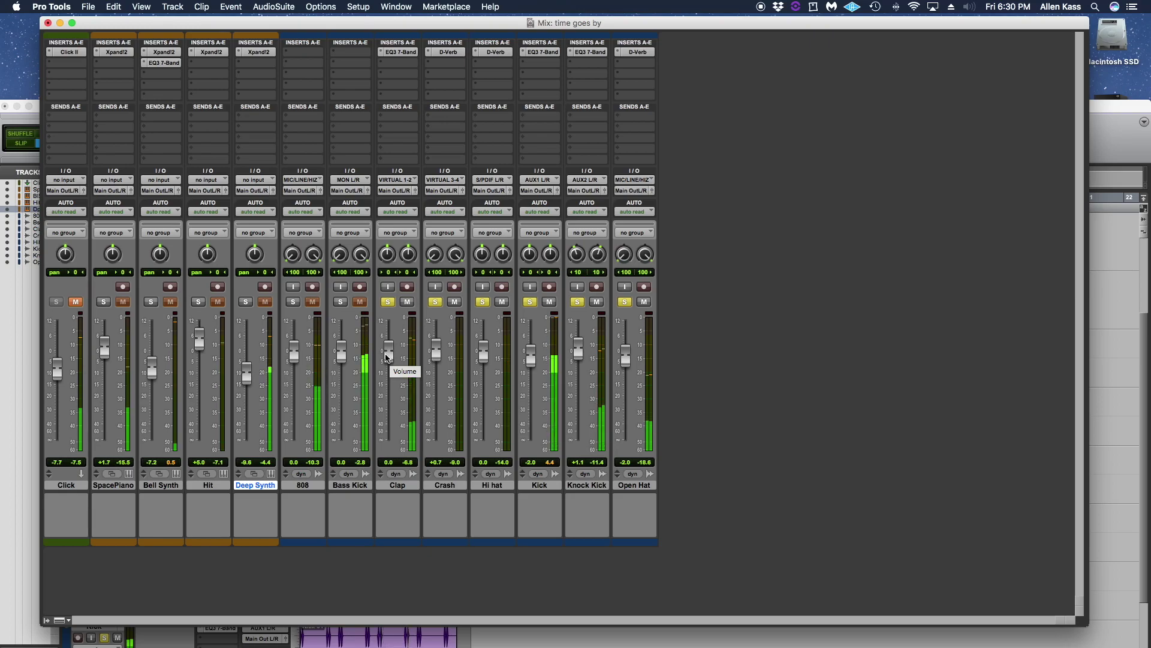
Solo the 808 track, center both of its pans at 0, and set its volume to -0.6 dB
{"action": "left_click", "coordinate": [293, 302]}
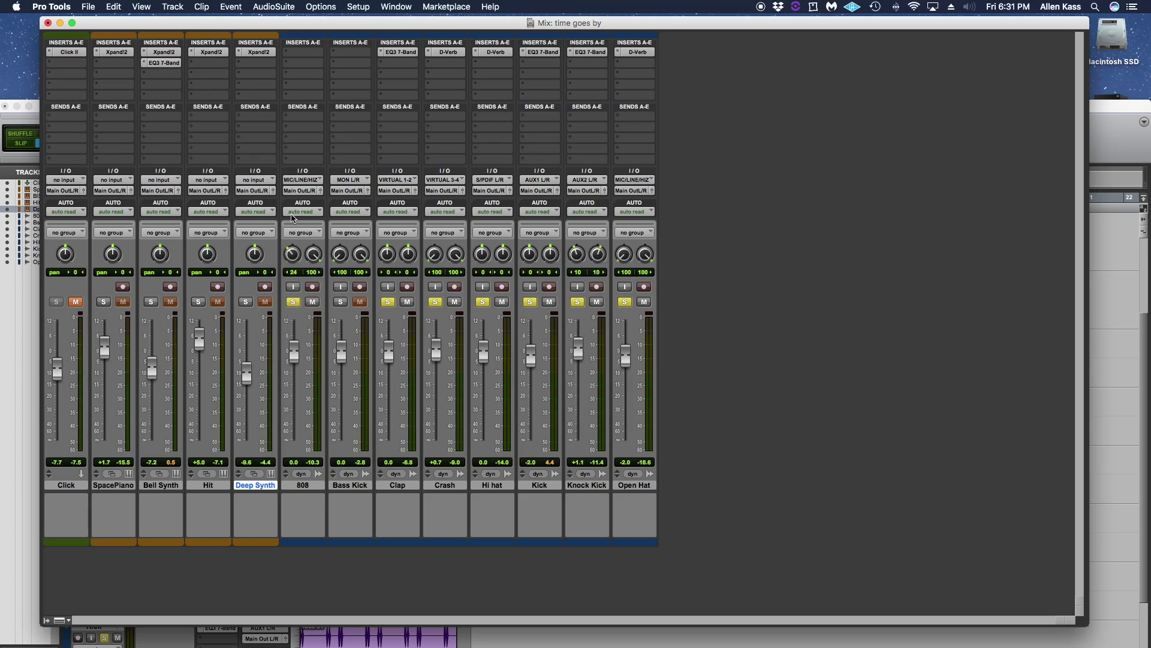
{"action": "left_click_drag", "start_coordinate": [318, 258], "coordinate": [303, 300]}
{"action": "left_click_drag", "start_coordinate": [297, 353], "coordinate": [297, 350]}
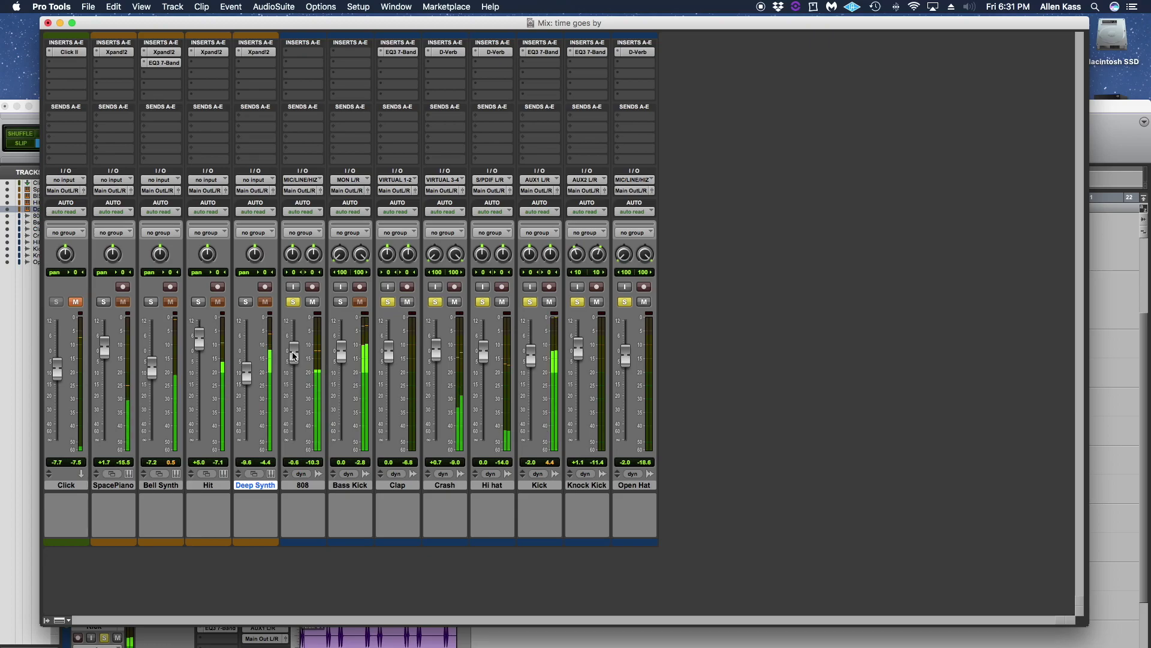
{"action": "left_click_drag", "start_coordinate": [294, 355], "coordinate": [294, 352]}
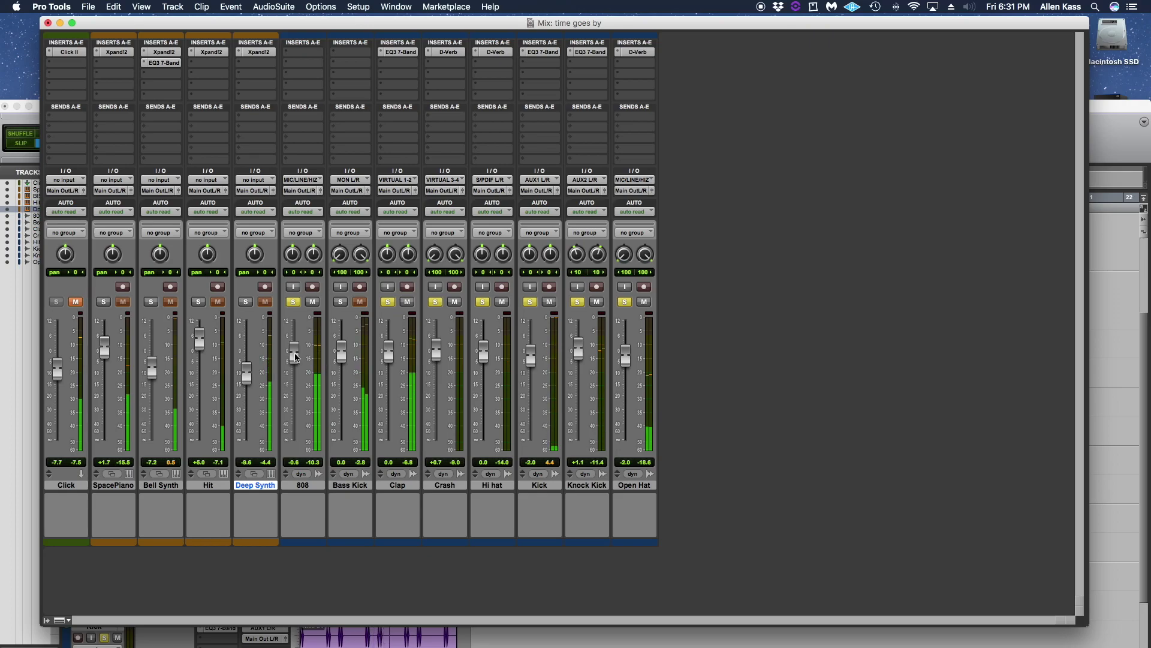
{"action": "left_click", "coordinate": [303, 52]}
{"action": "mouse_move", "coordinate": [341, 81]}
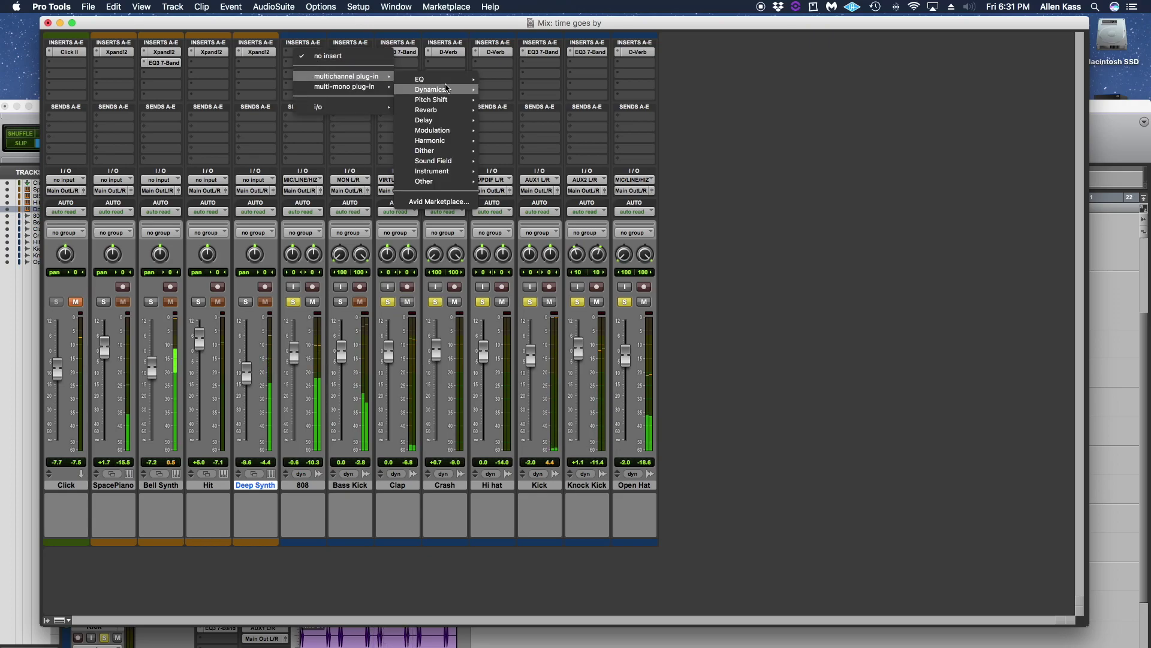
{"action": "mouse_move", "coordinate": [444, 90]}
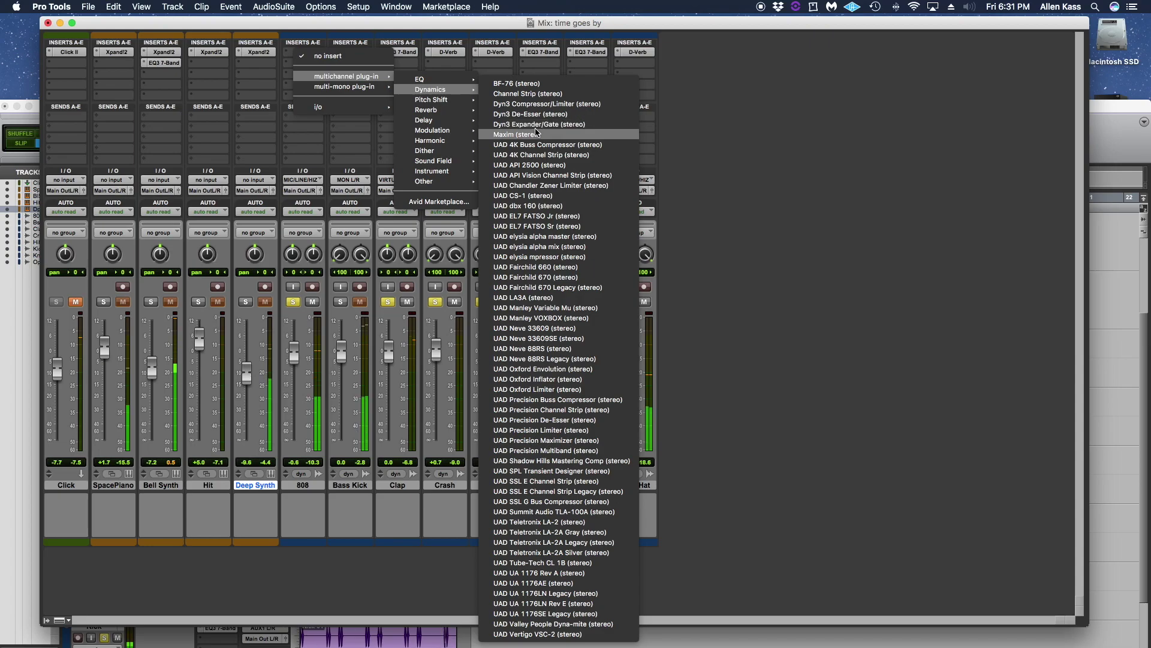
{"action": "left_click", "coordinate": [795, 153]}
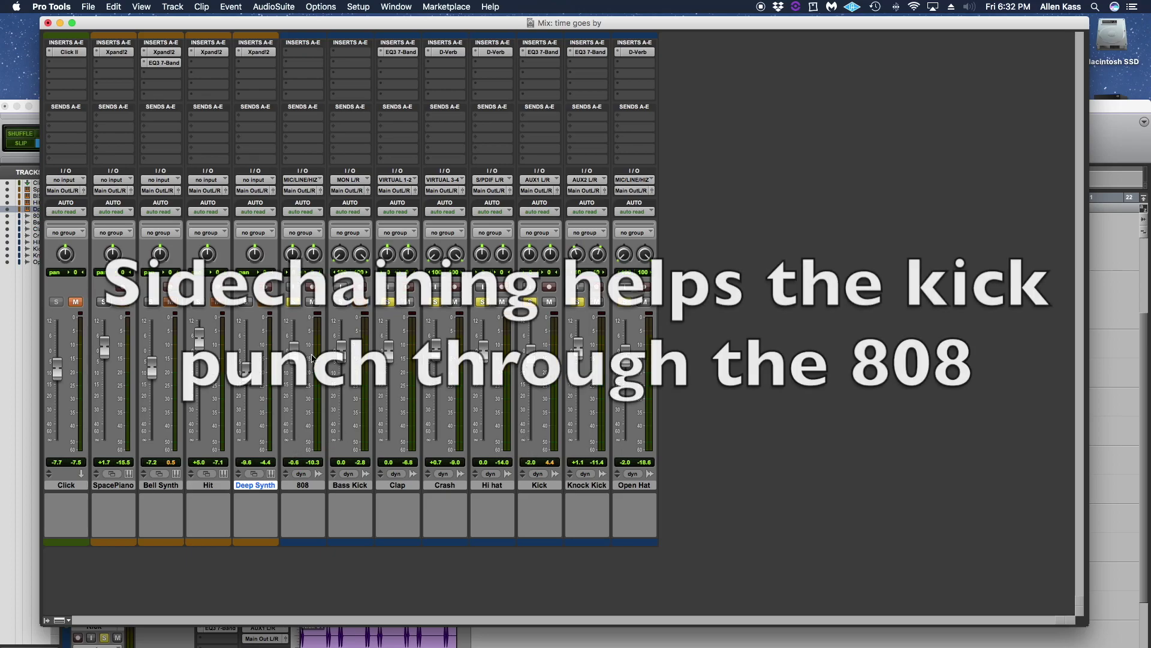
Add a send from the Kick track to Bus 5 (Mono) and set its level to 0 dB
{"action": "left_click", "coordinate": [543, 121]}
{"action": "mouse_move", "coordinate": [564, 151]}
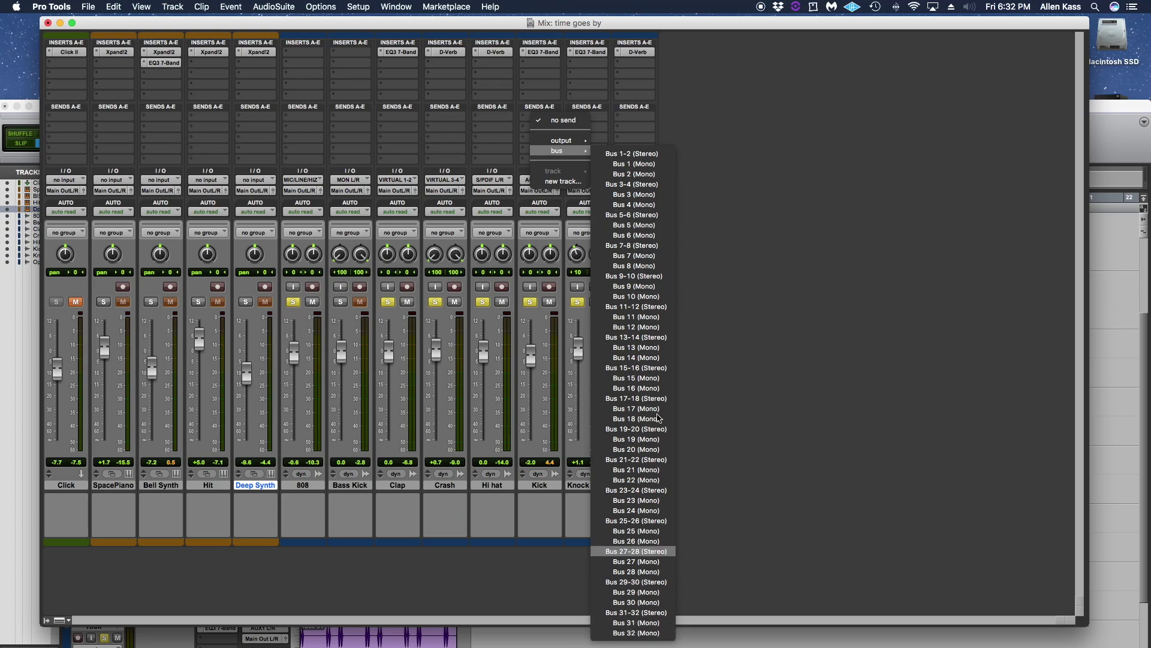
{"action": "left_click", "coordinate": [636, 225]}
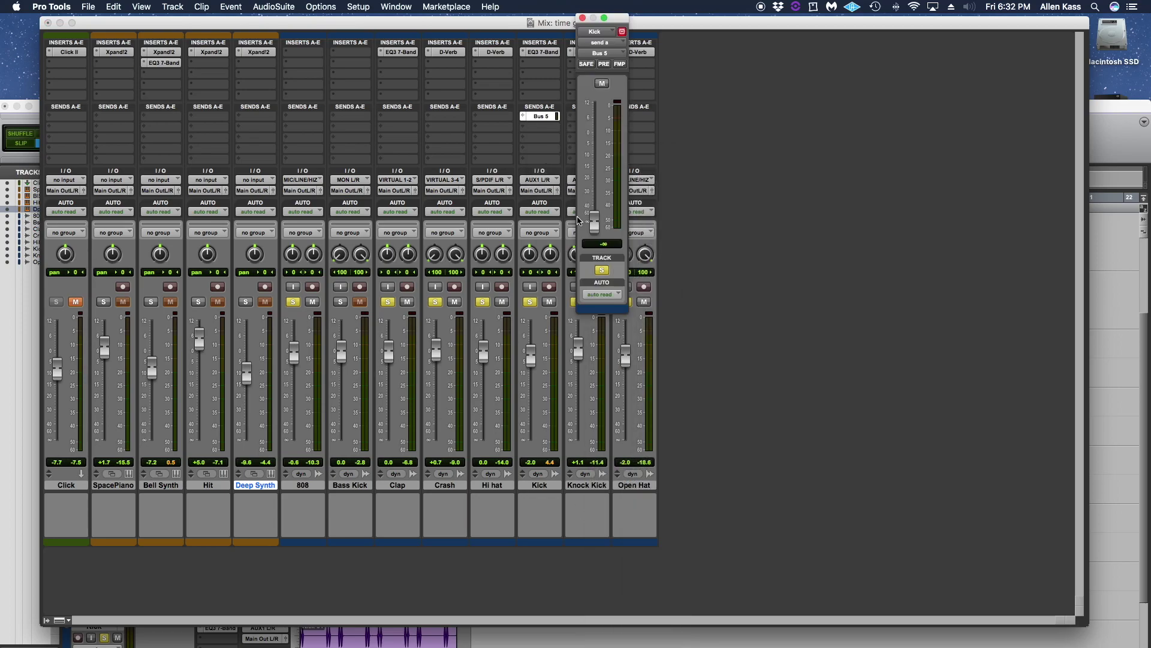
{"action": "left_click_drag", "start_coordinate": [595, 229], "coordinate": [599, 138]}
{"action": "left_click", "coordinate": [609, 245]}
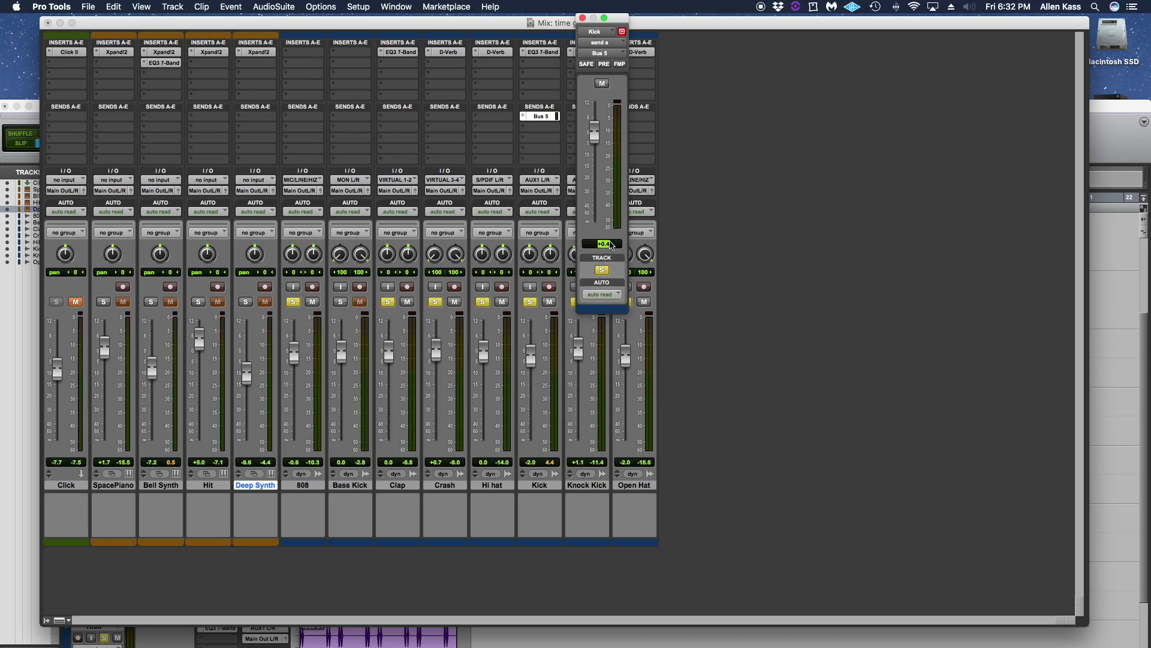
{"action": "type", "text": "0"}
{"action": "key", "text": "Return"}
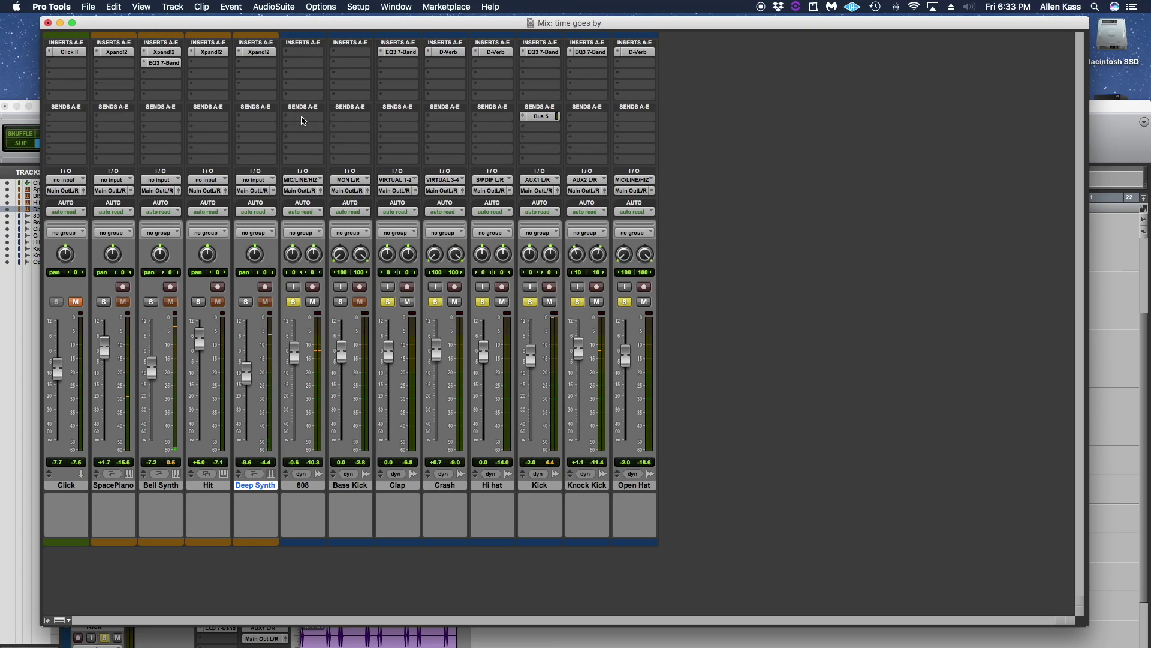
Insert a multichannel Dyn3 Compressor/Limiter (stereo) in the 808 track's first insert slot
{"action": "left_click", "coordinate": [303, 57]}
{"action": "mouse_move", "coordinate": [338, 78]}
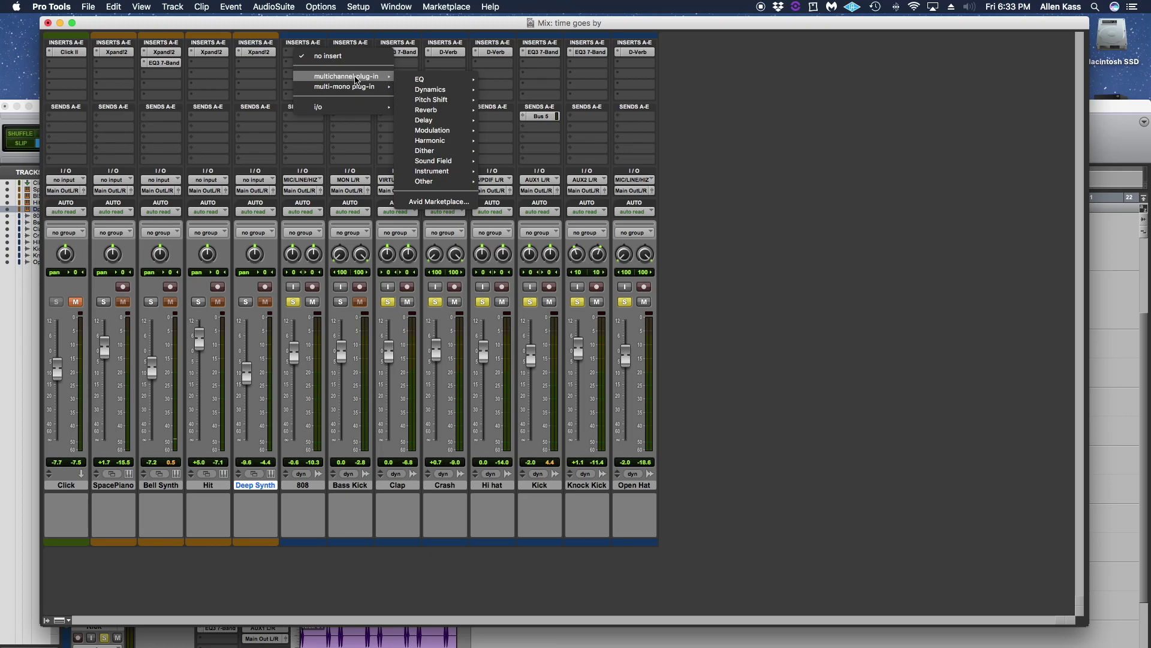
{"action": "mouse_move", "coordinate": [442, 104]}
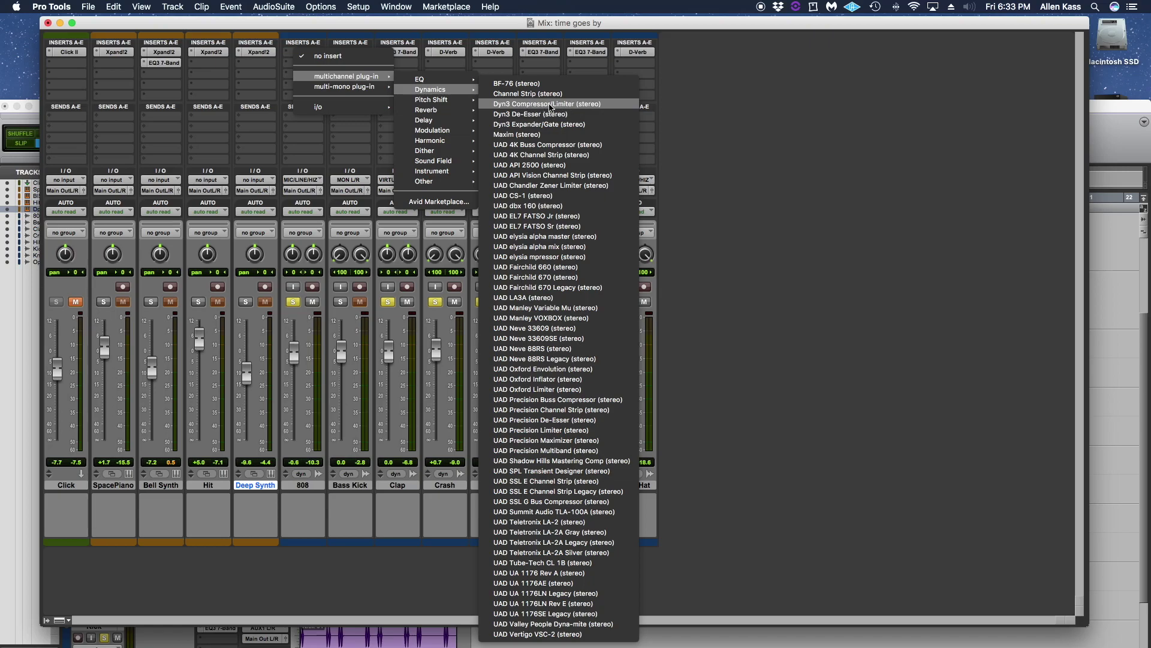
{"action": "left_click", "coordinate": [551, 104]}
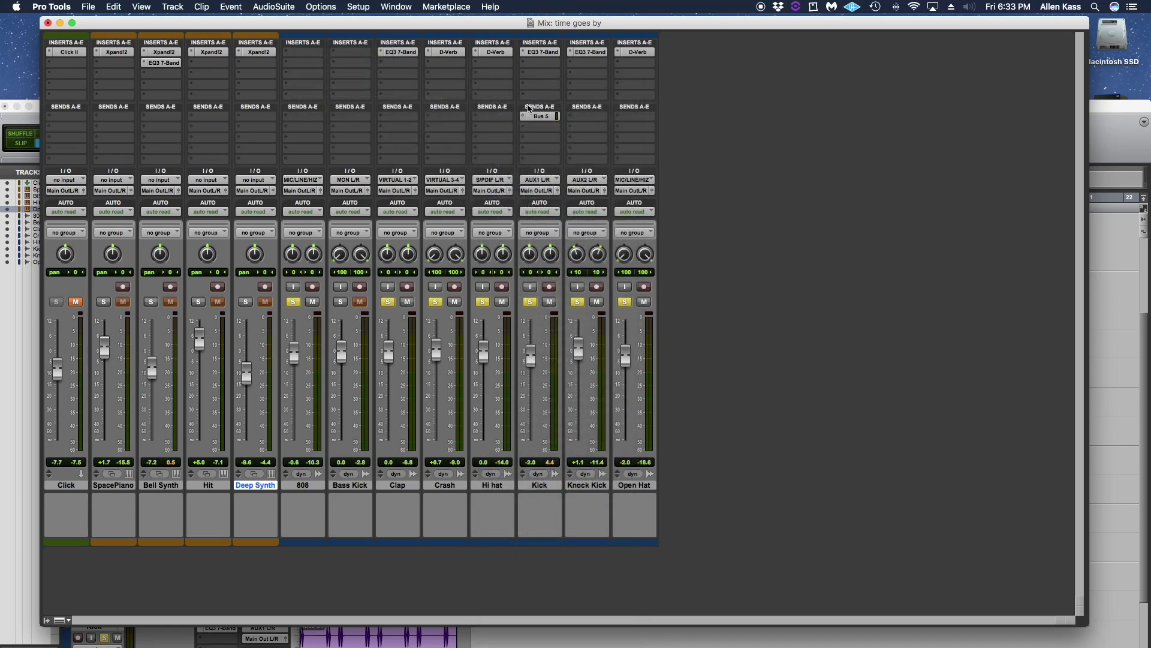
{"action": "left_click_drag", "start_coordinate": [892, 178], "coordinate": [860, 178]}
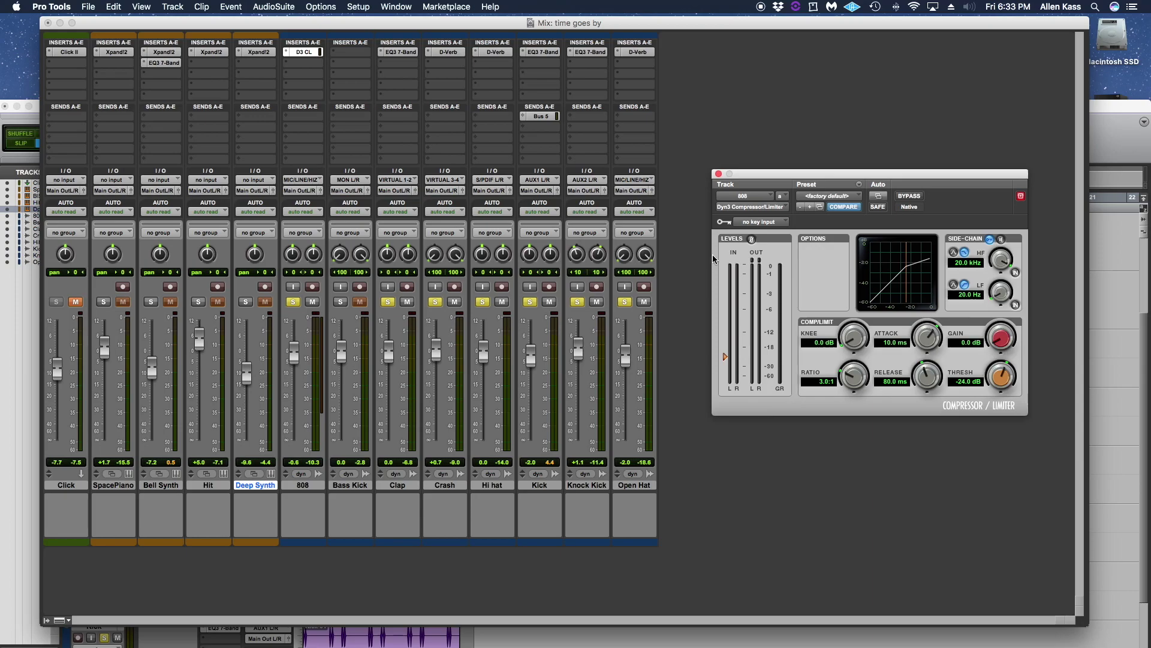
Set the 808 compressor's key input to Bus 5 (Mono) and check the matching send on the Kick track
{"action": "left_click", "coordinate": [760, 223]}
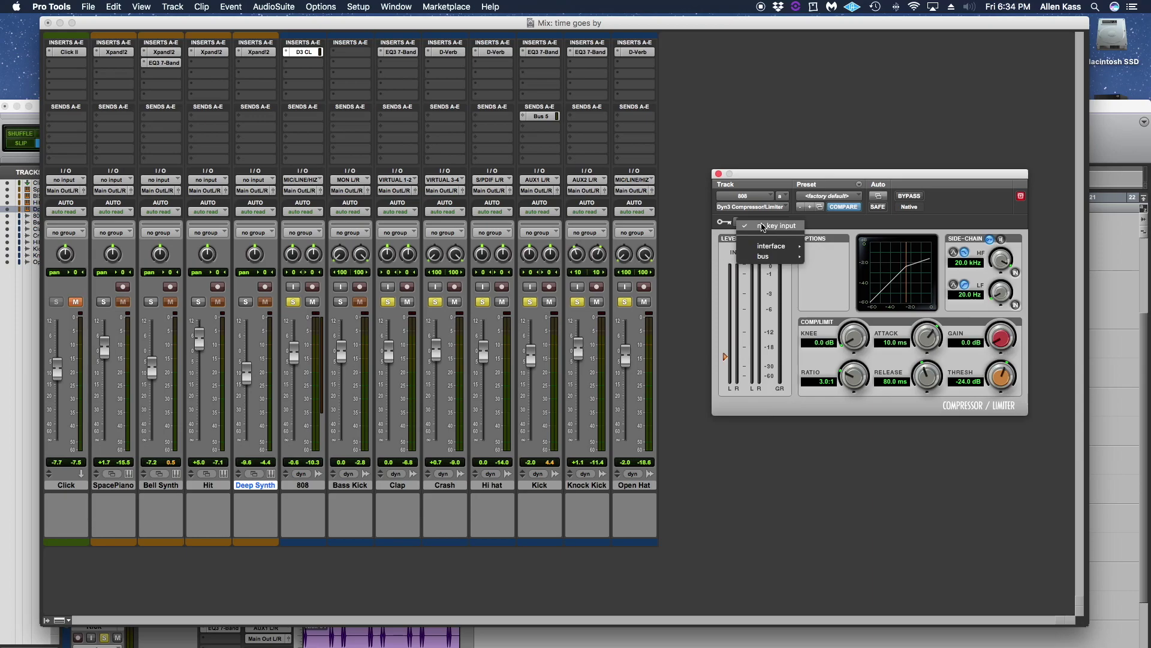
{"action": "left_click", "coordinate": [829, 221]}
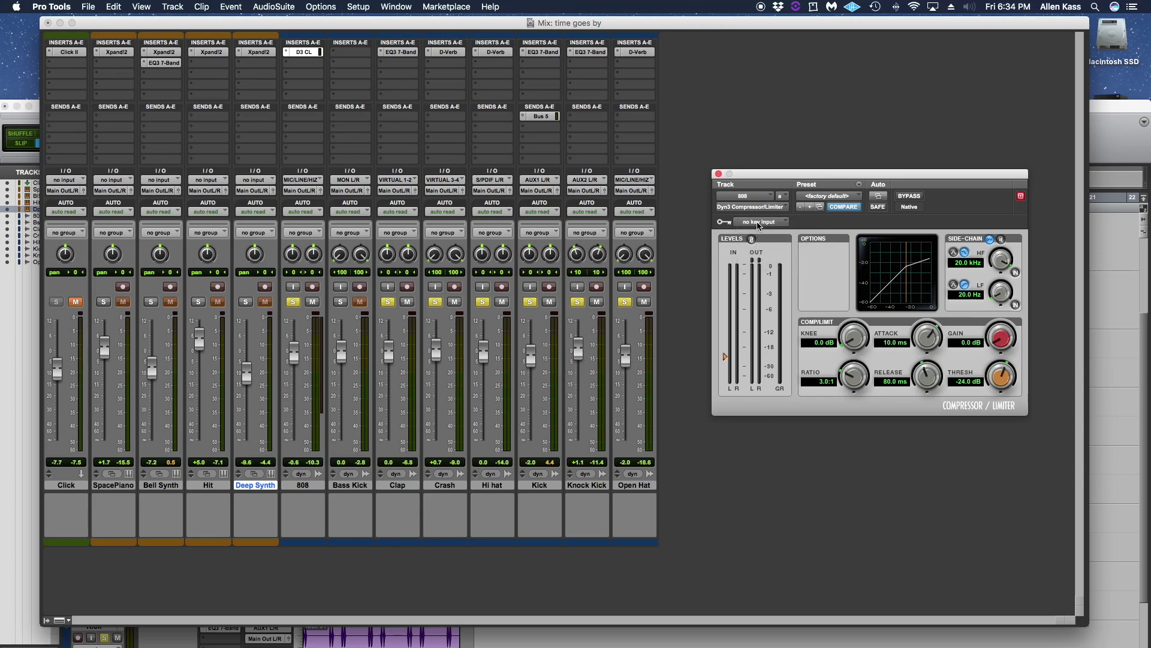
{"action": "left_click", "coordinate": [758, 225]}
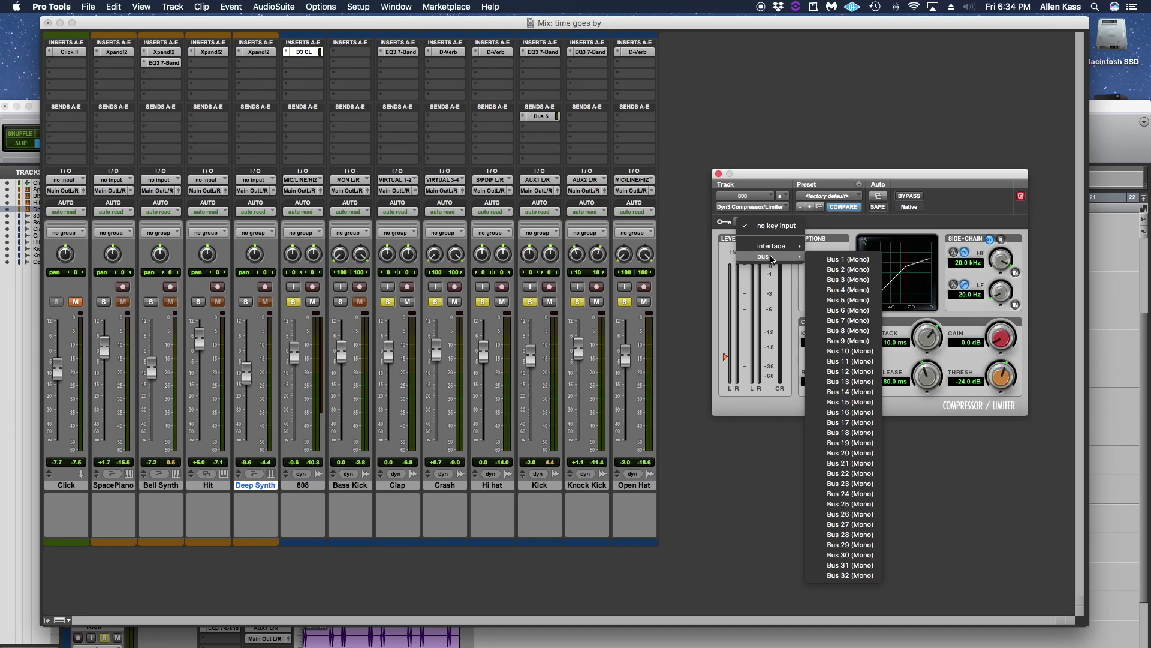
{"action": "left_click", "coordinate": [853, 300]}
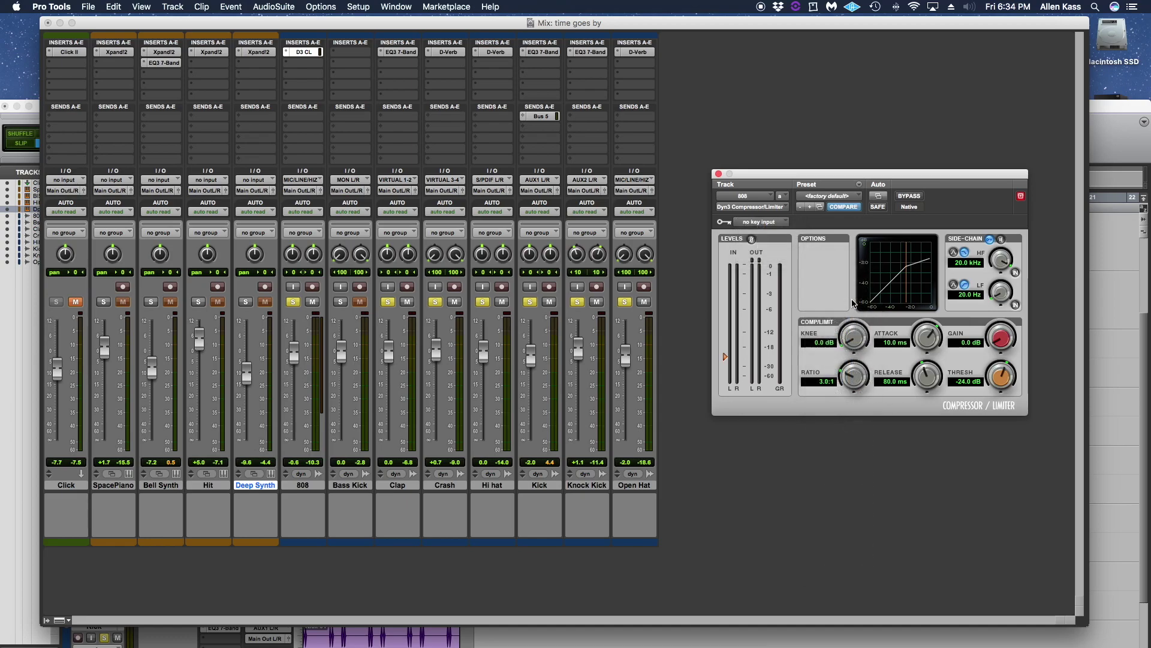
{"action": "left_click", "coordinate": [541, 117]}
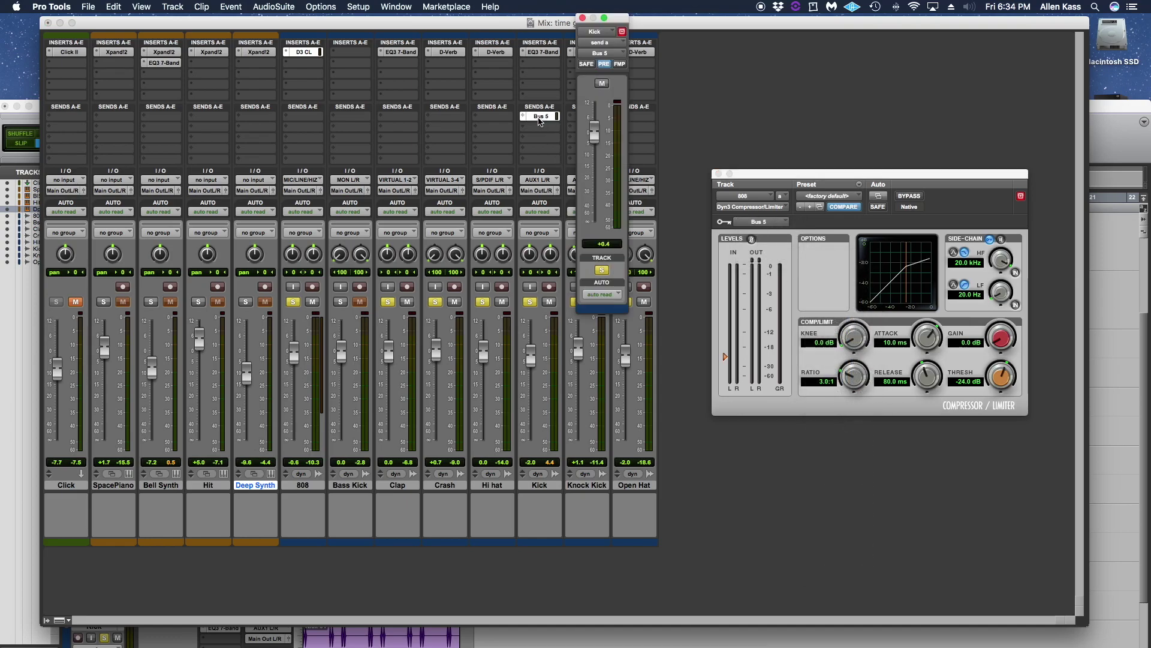
{"action": "left_click", "coordinate": [581, 18]}
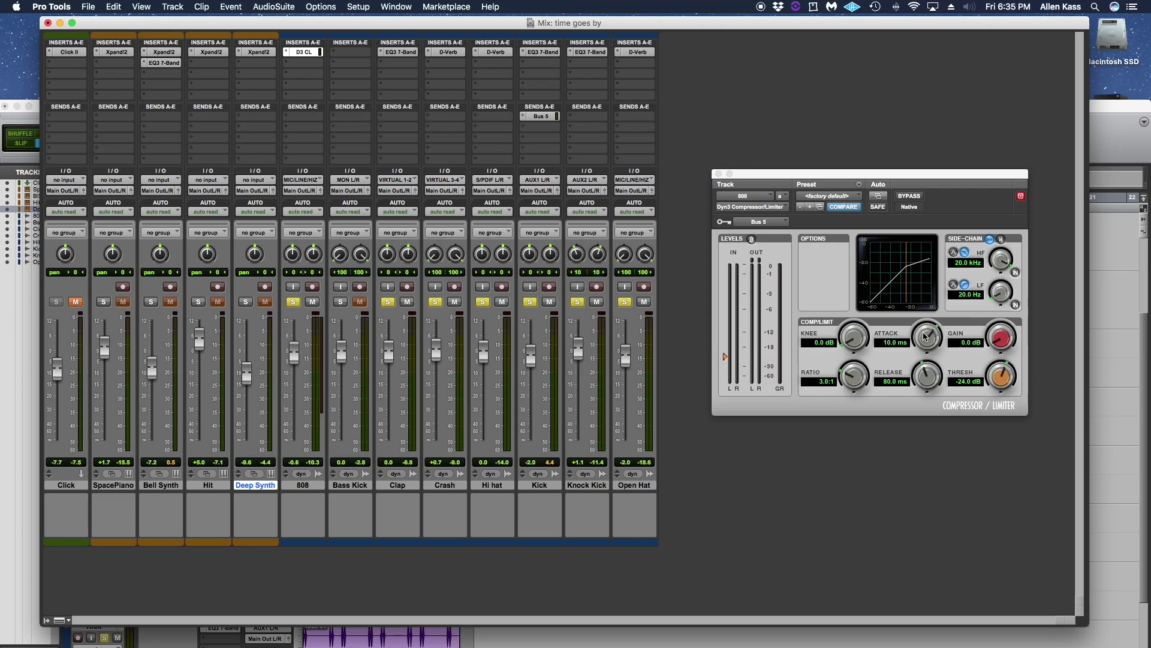
During playback, set the 808 compressor's gain to 2.9 dB and threshold to -6.6 dB, and lower the 808 track volume to -2.5 dB
{"action": "left_click_drag", "start_coordinate": [1000, 343], "coordinate": [1000, 338]}
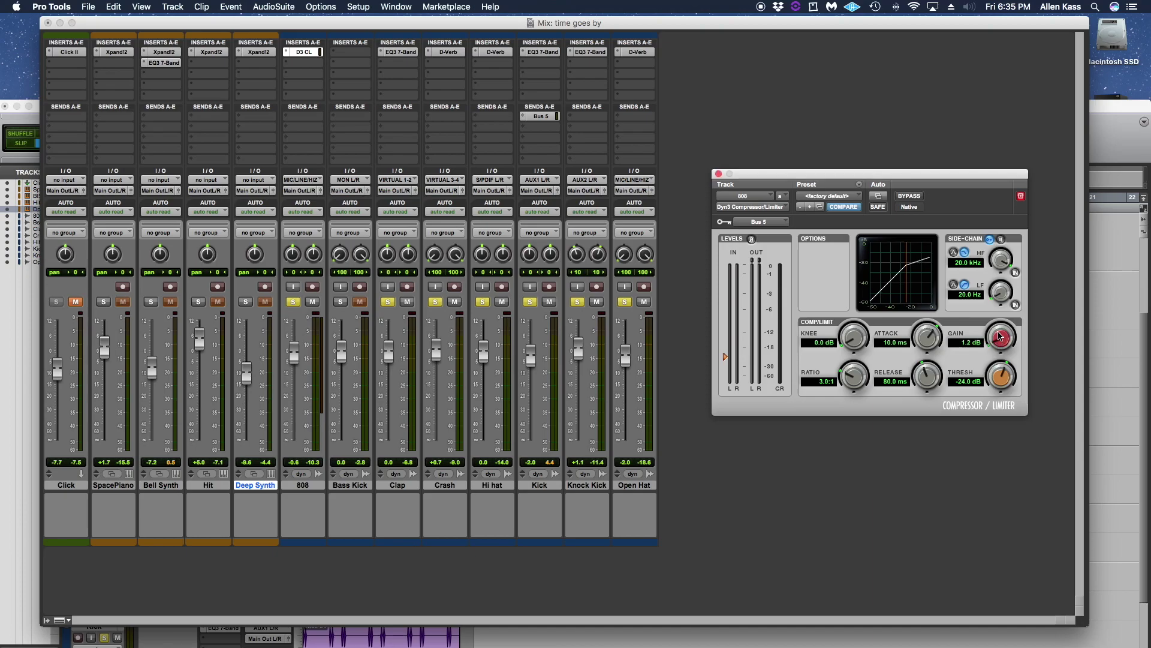
{"action": "key", "text": "space"}
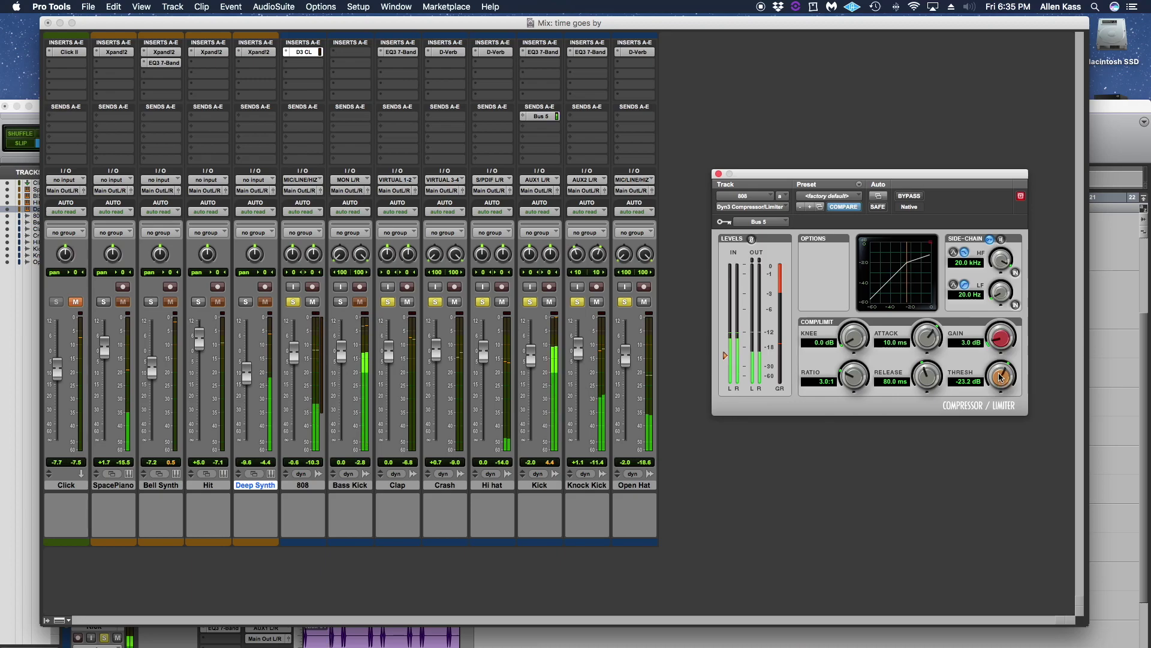
{"action": "left_click_drag", "start_coordinate": [999, 379], "coordinate": [1002, 341]}
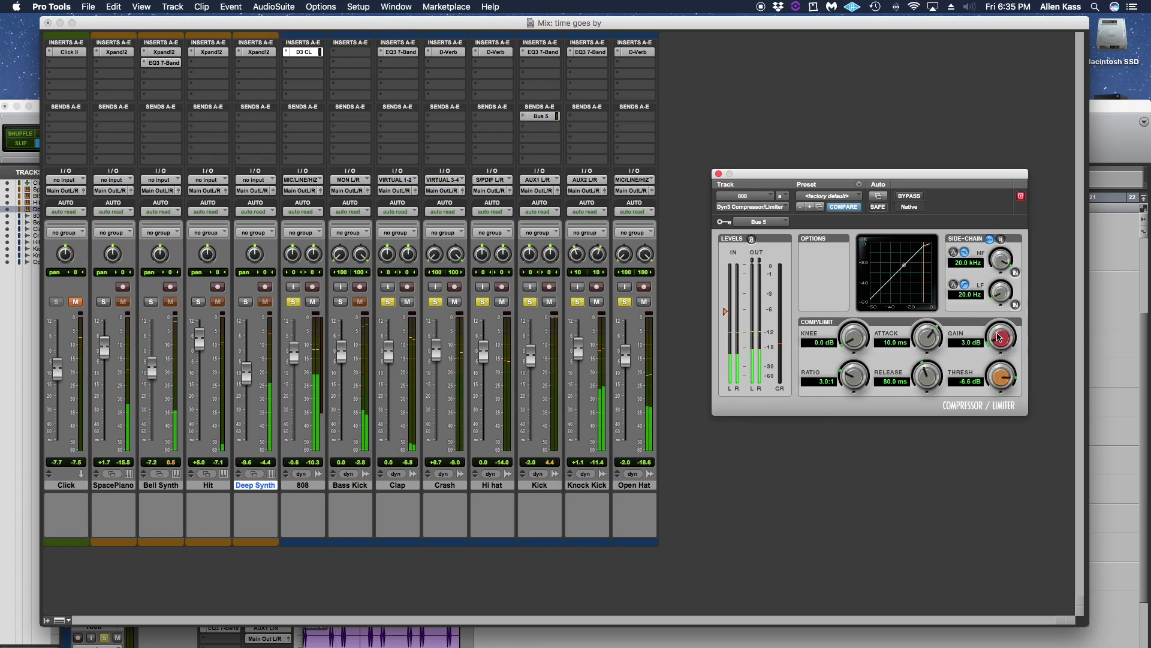
{"action": "left_click_drag", "start_coordinate": [998, 345], "coordinate": [998, 346]}
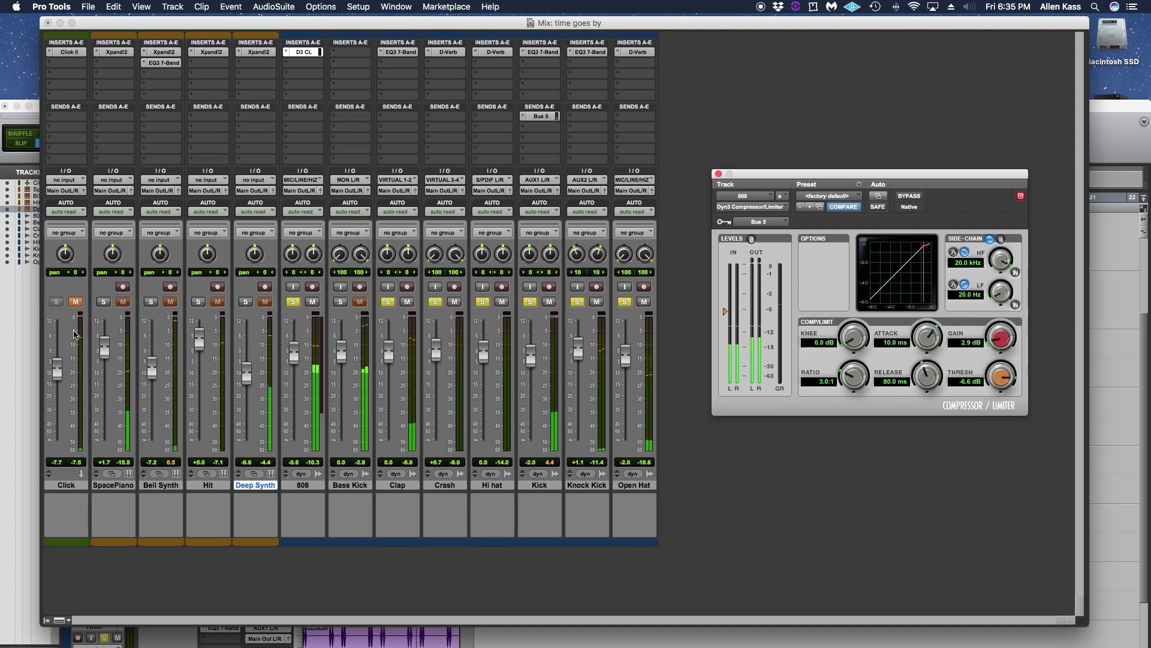
{"action": "left_click_drag", "start_coordinate": [294, 356], "coordinate": [294, 359]}
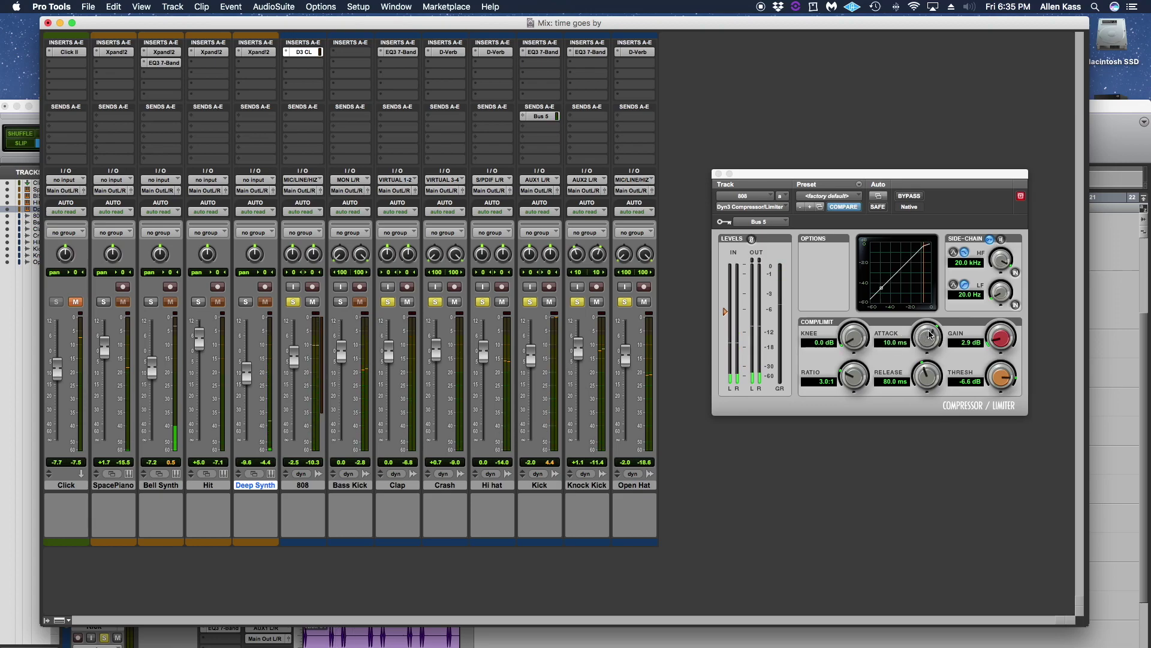
Set the 808 compressor's attack to 1.4 ms and release to 574.8 ms, and fine-tune its threshold
{"action": "left_click_drag", "start_coordinate": [931, 338], "coordinate": [927, 342]}
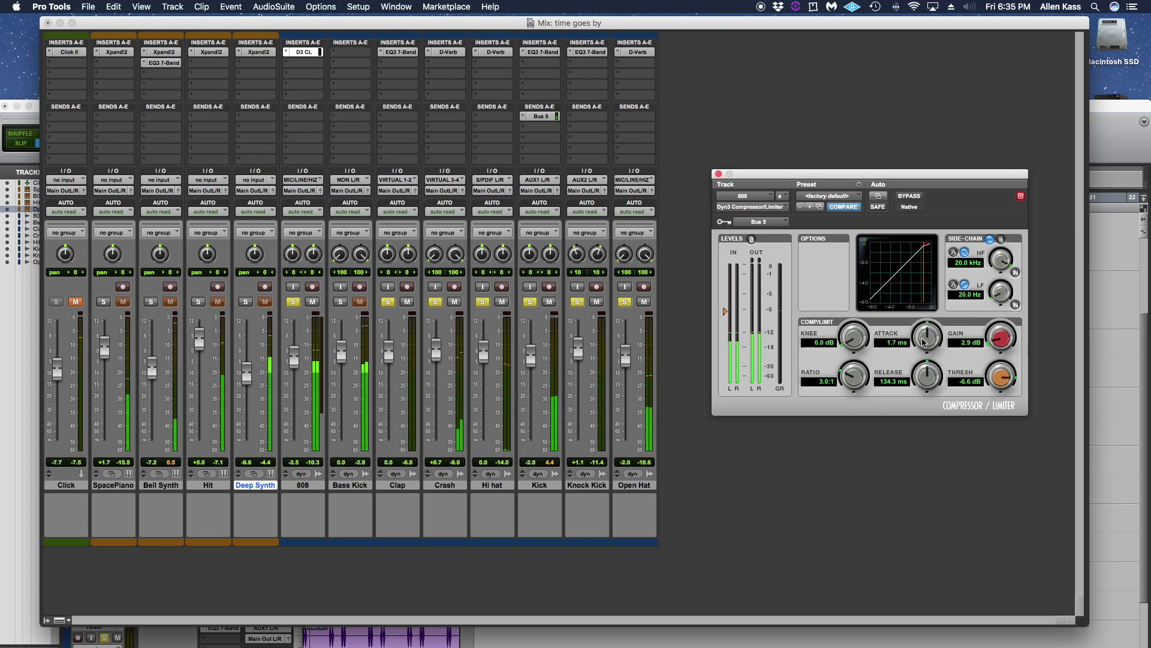
{"action": "left_click_drag", "start_coordinate": [924, 343], "coordinate": [920, 386]}
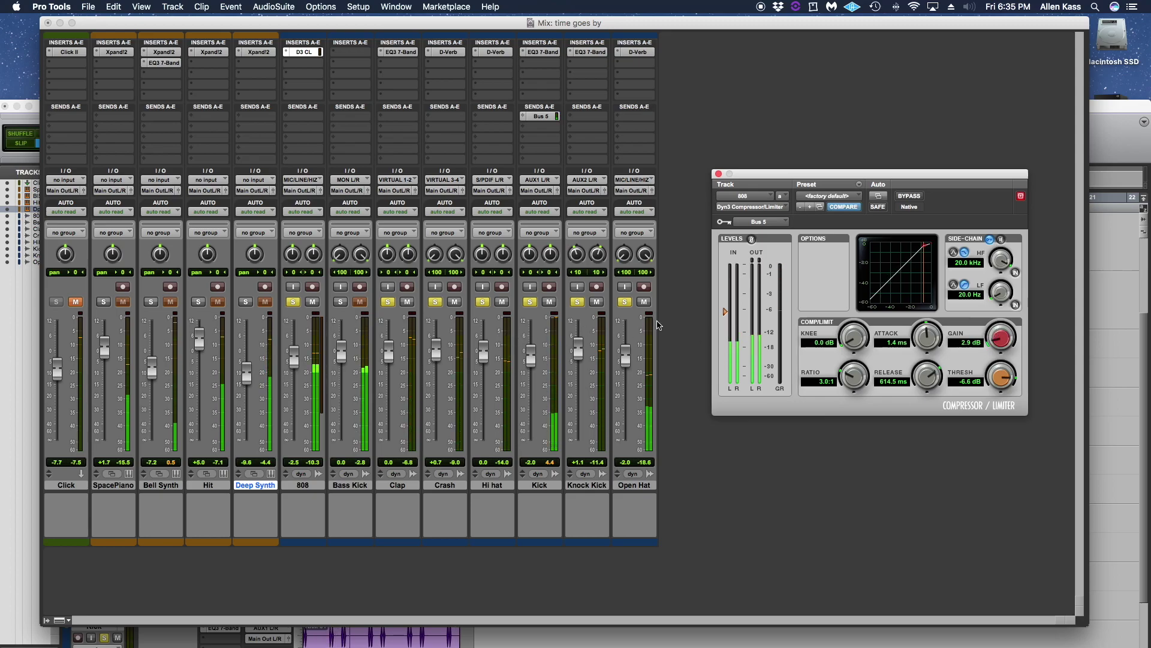
{"action": "left_click_drag", "start_coordinate": [929, 378], "coordinate": [929, 381]}
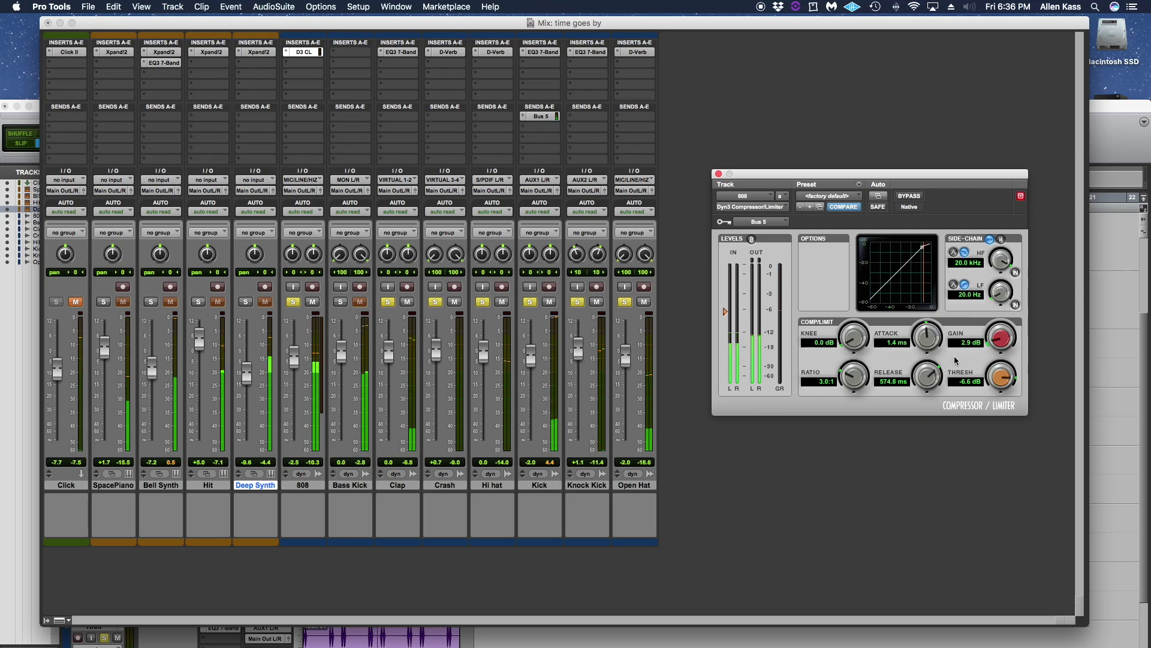
{"action": "left_click_drag", "start_coordinate": [1000, 378], "coordinate": [997, 368]}
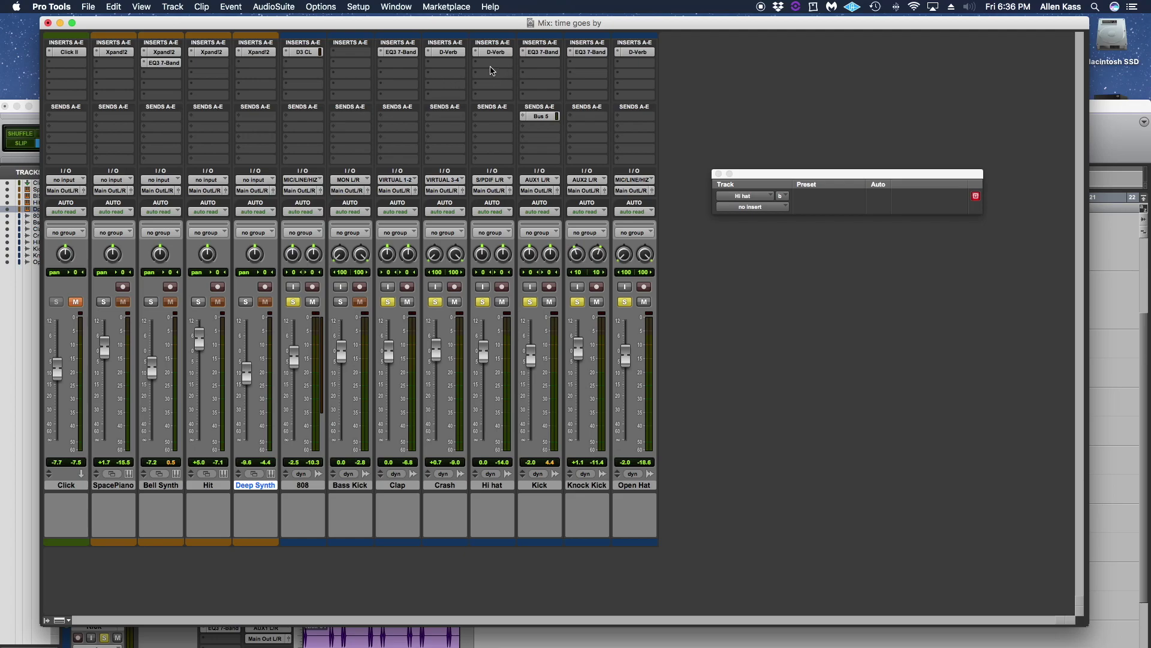
Insert a multichannel Mod Delay III (stereo) in the Hi hat track's second insert slot
{"action": "left_click", "coordinate": [489, 62]}
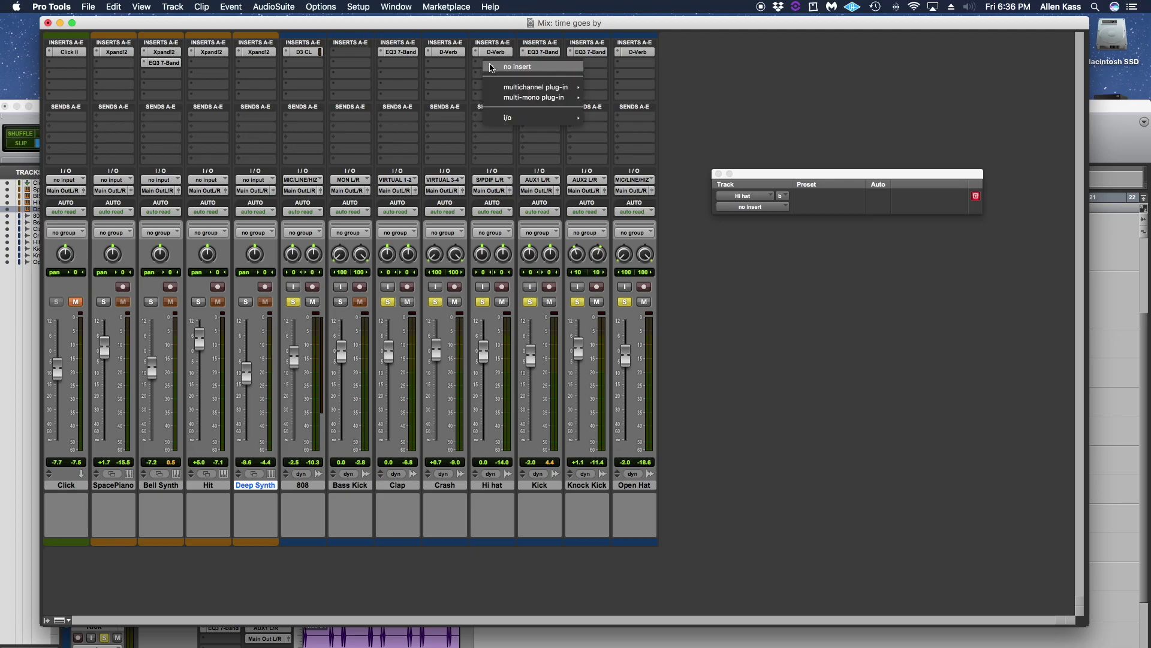
{"action": "mouse_move", "coordinate": [516, 87]}
{"action": "mouse_move", "coordinate": [638, 100]}
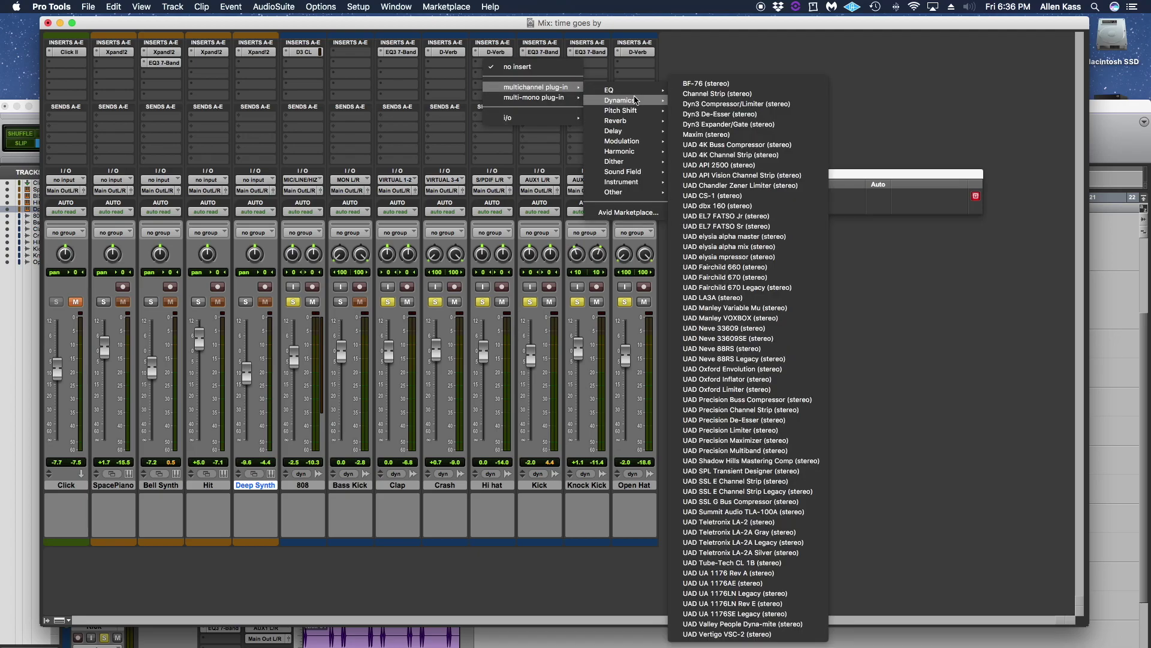
{"action": "mouse_move", "coordinate": [627, 131]}
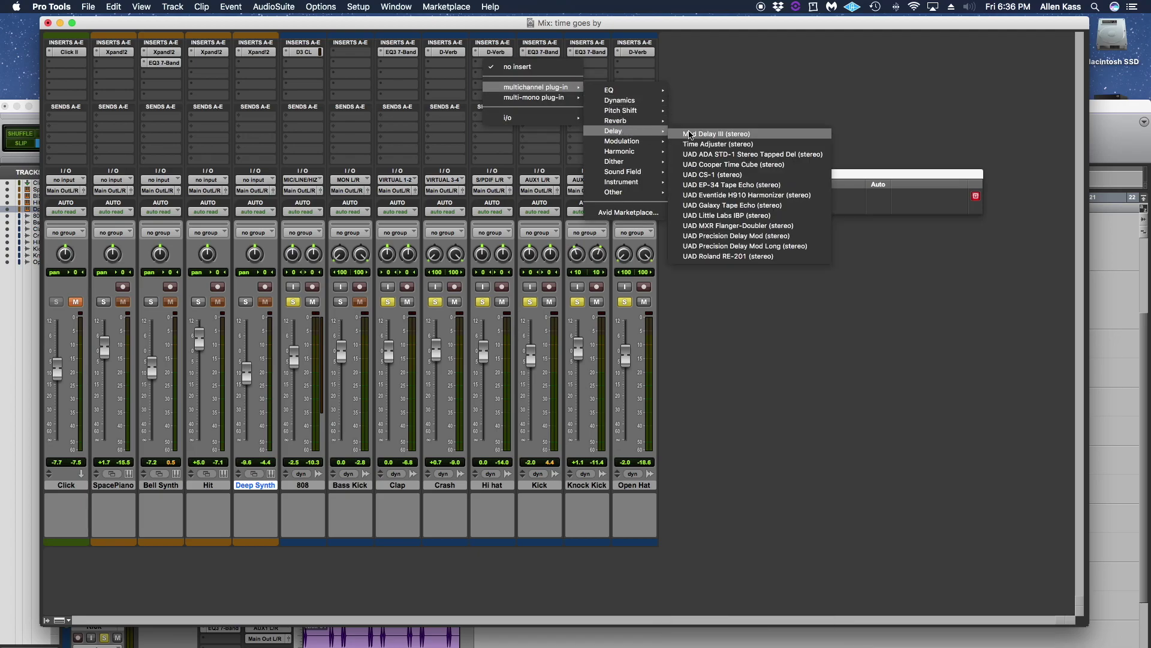
{"action": "left_click", "coordinate": [690, 135]}
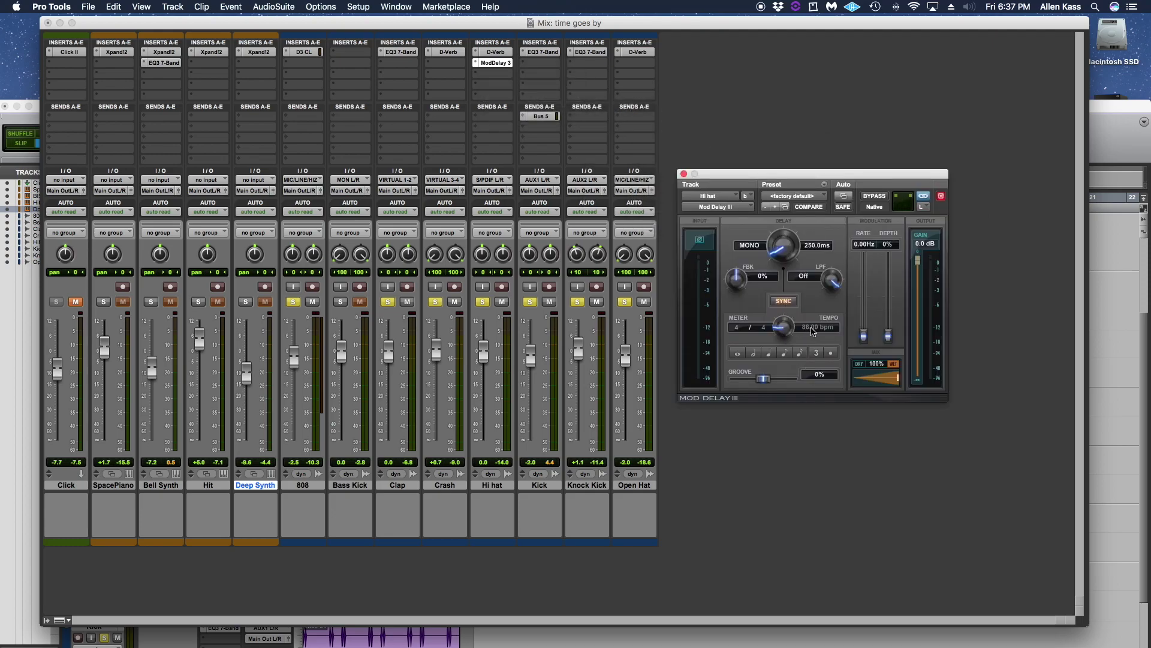
Compare the delay's synced tempo with the session tempo in the Edit window and return to the Mix window
{"action": "left_click_drag", "start_coordinate": [780, 23], "coordinate": [732, 148]}
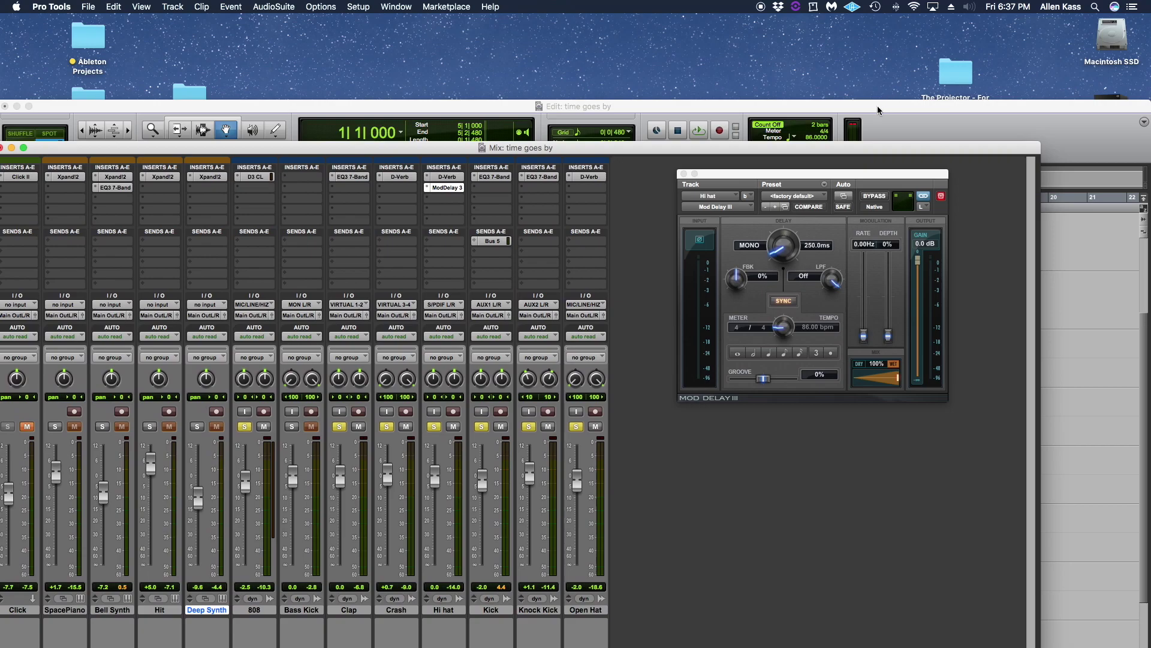
{"action": "left_click_drag", "start_coordinate": [878, 111], "coordinate": [864, 6]}
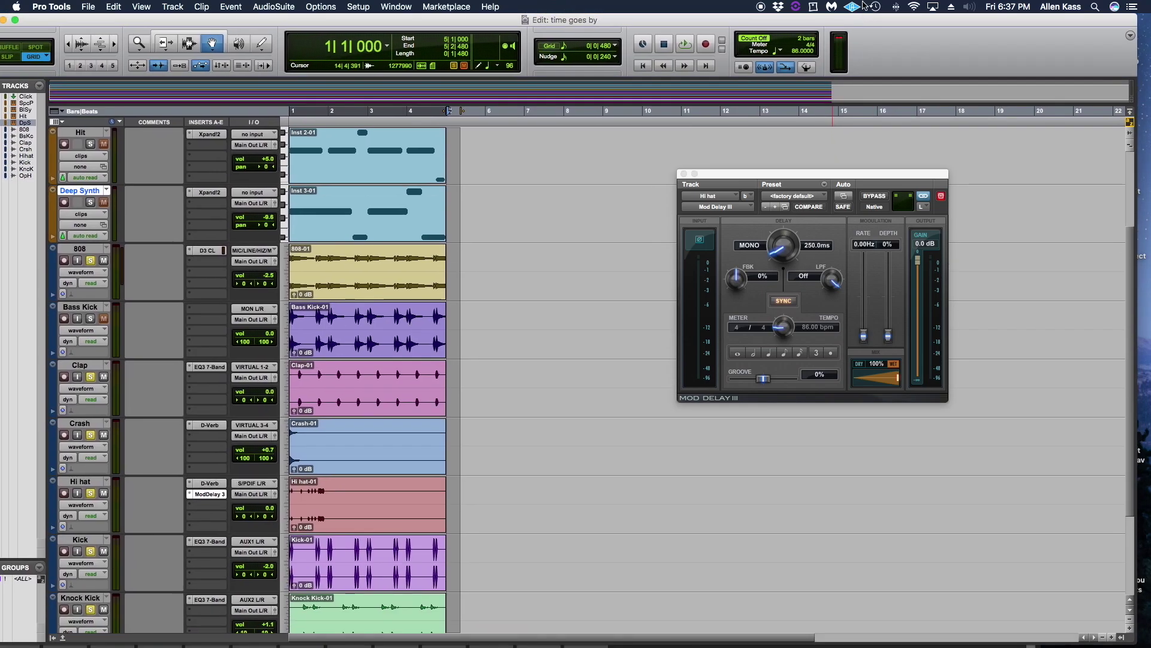
{"action": "left_click", "coordinate": [789, 304]}
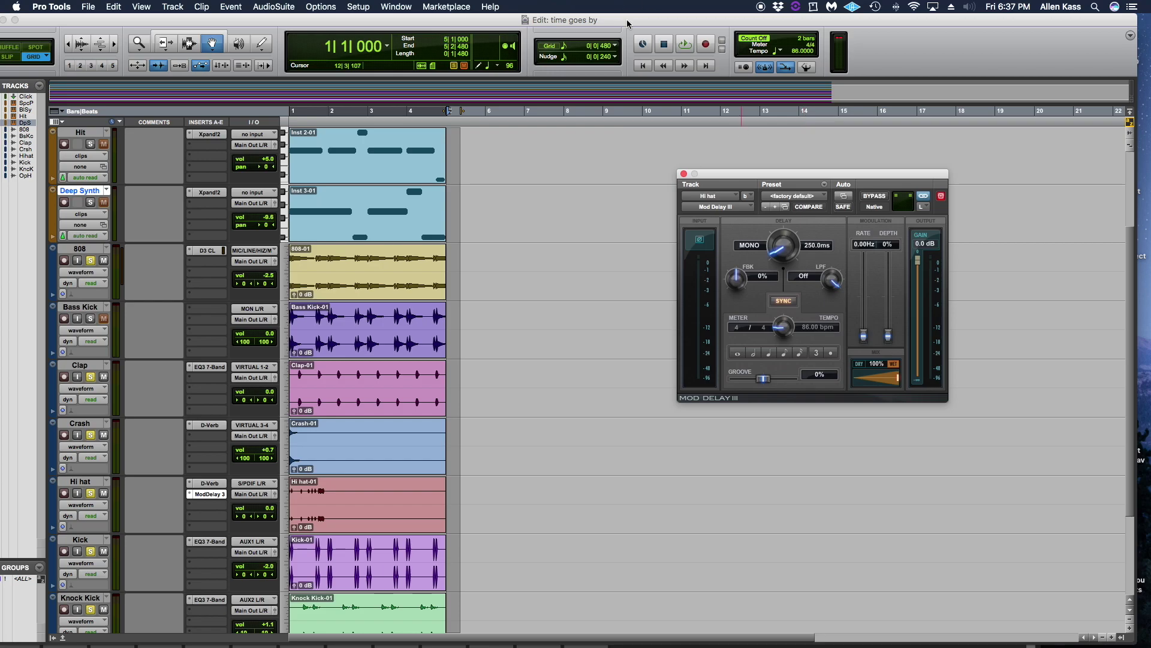
{"action": "left_click_drag", "start_coordinate": [628, 23], "coordinate": [707, 5]}
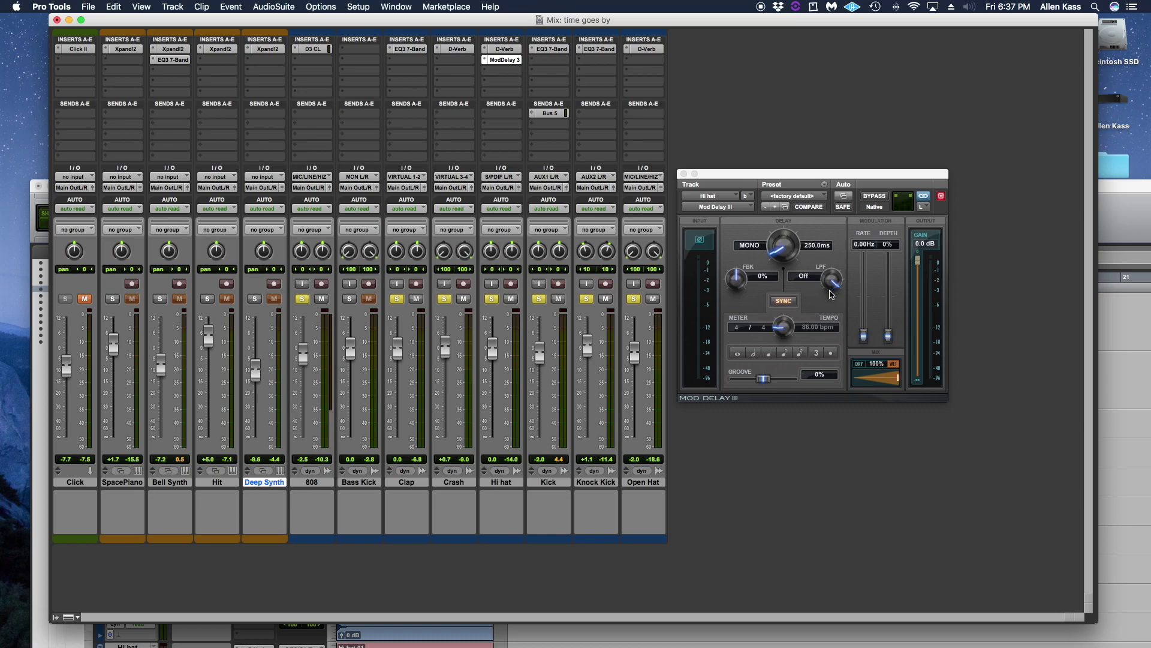
Set the Hi hat delay to 56% mix, 12% feedback and a quarter-note delay time
{"action": "left_click_drag", "start_coordinate": [899, 381], "coordinate": [888, 382]}
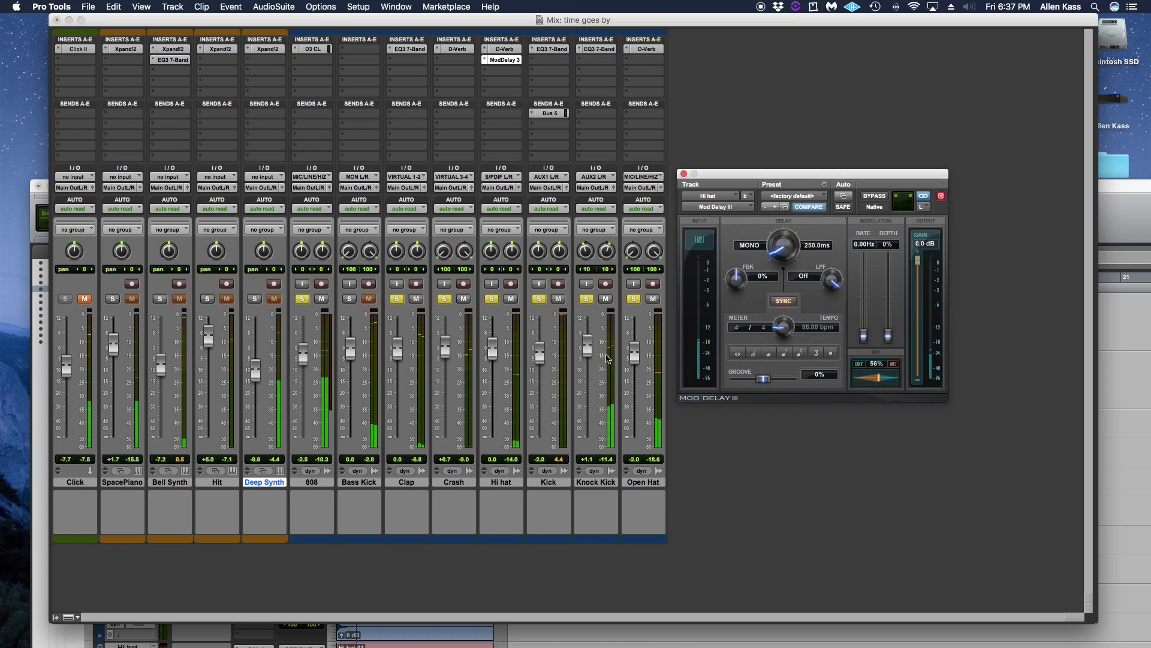
{"action": "left_click_drag", "start_coordinate": [737, 280], "coordinate": [738, 271]}
{"action": "left_click", "coordinate": [769, 353]}
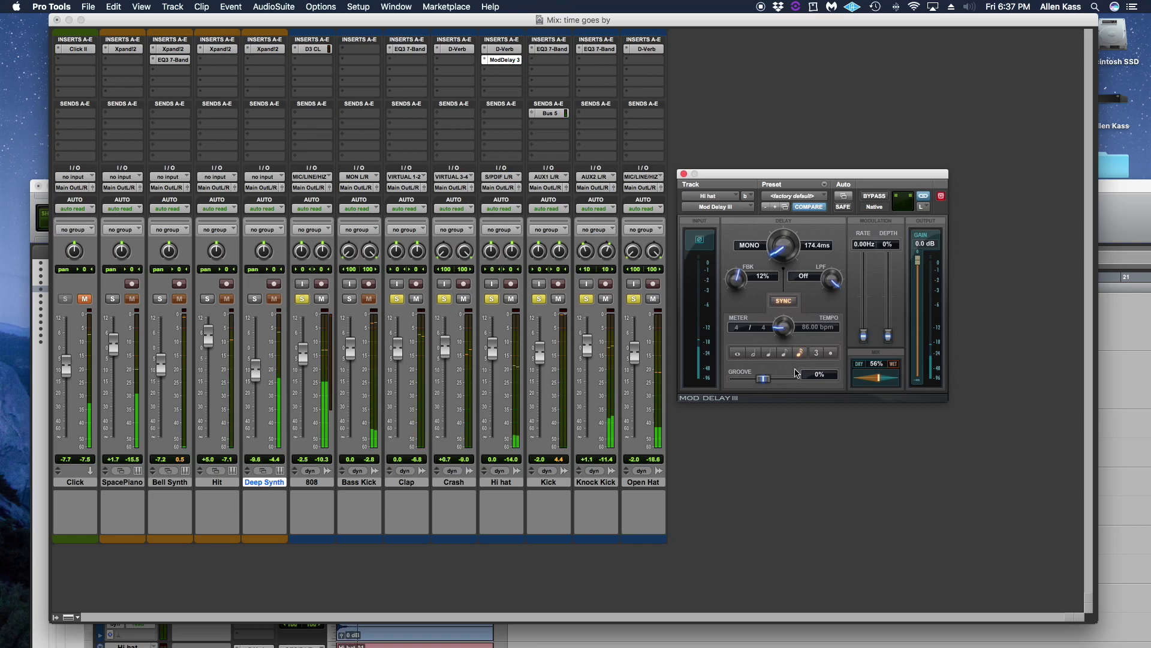
{"action": "left_click", "coordinate": [784, 353]}
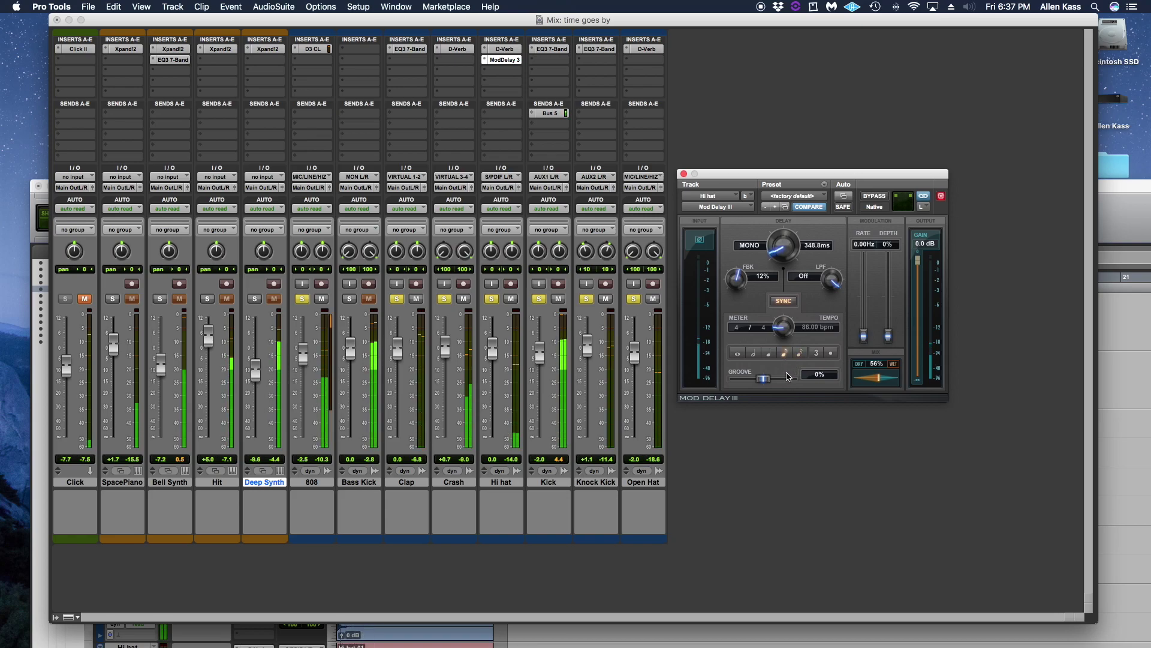
{"action": "left_click", "coordinate": [769, 353]}
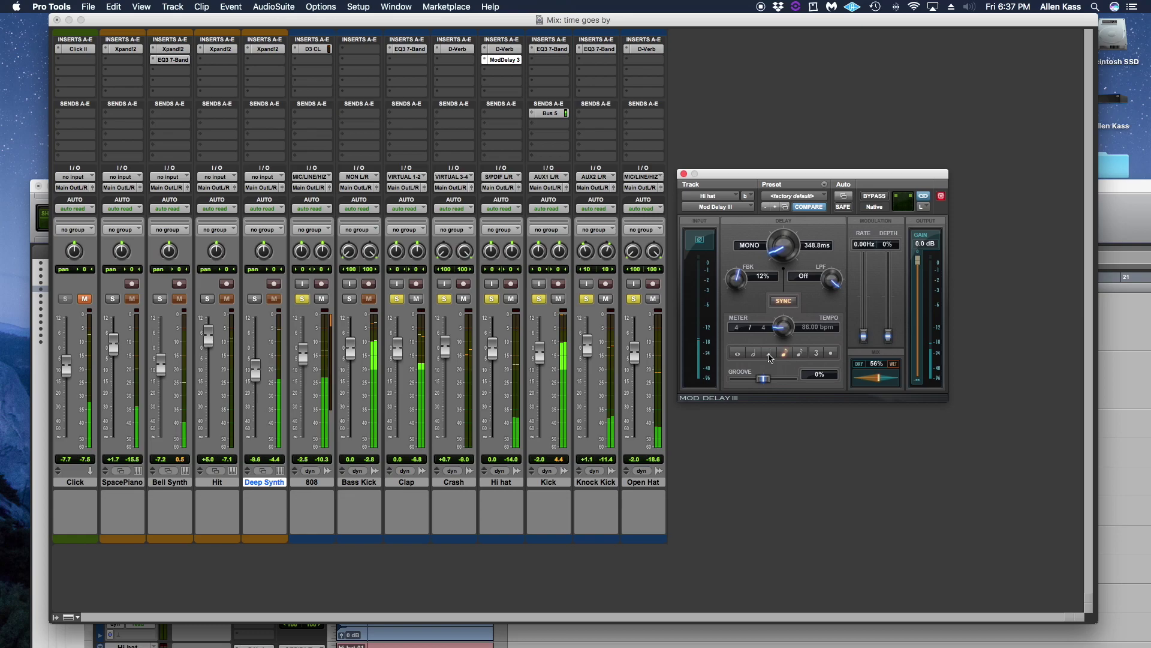
Lower the Hi hat delay's mix to 10% and its feedback to 9%
{"action": "left_click_drag", "start_coordinate": [879, 377], "coordinate": [872, 380]}
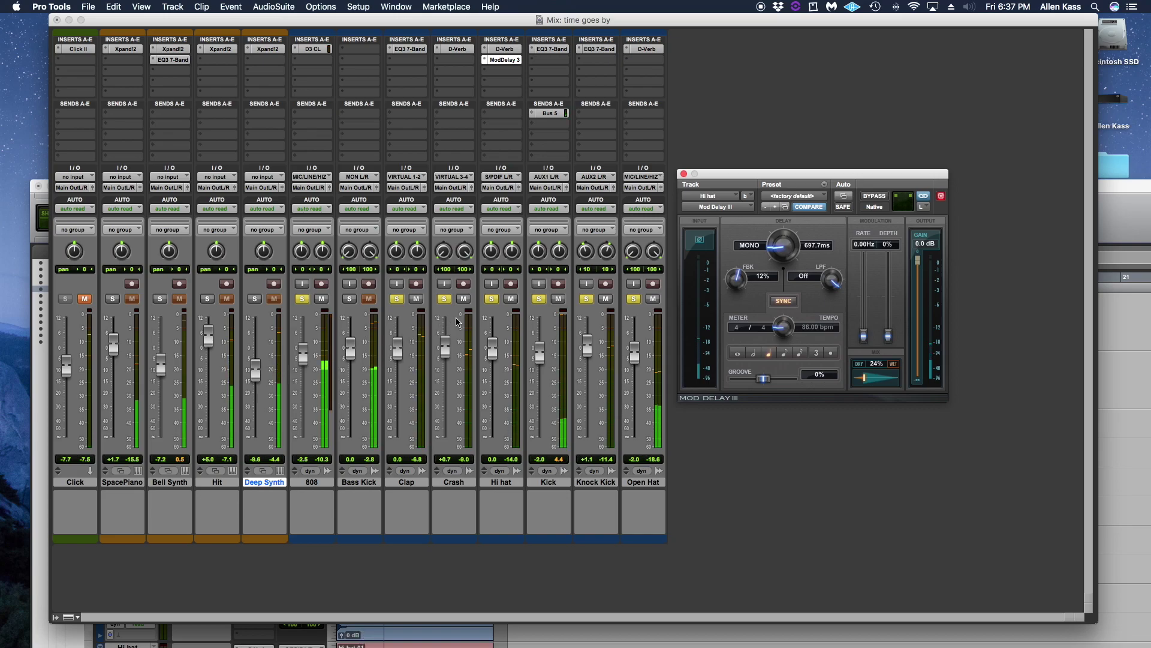
{"action": "left_click_drag", "start_coordinate": [864, 377], "coordinate": [861, 380]}
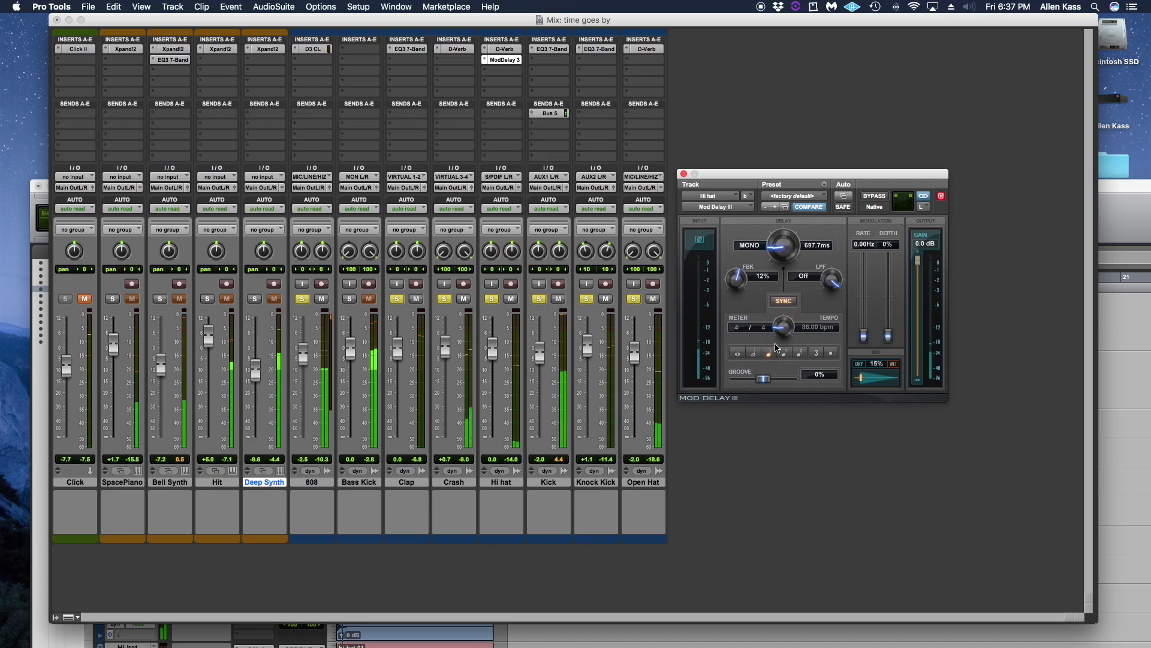
{"action": "left_click_drag", "start_coordinate": [731, 281], "coordinate": [730, 287]}
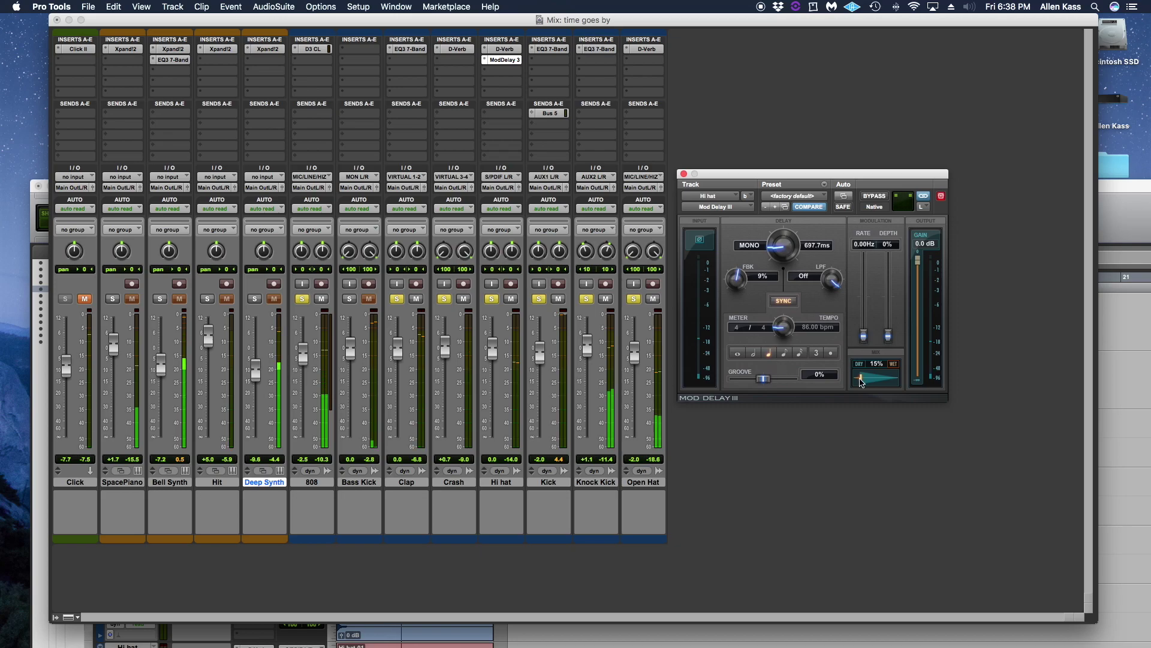
{"action": "left_click_drag", "start_coordinate": [861, 382], "coordinate": [858, 382]}
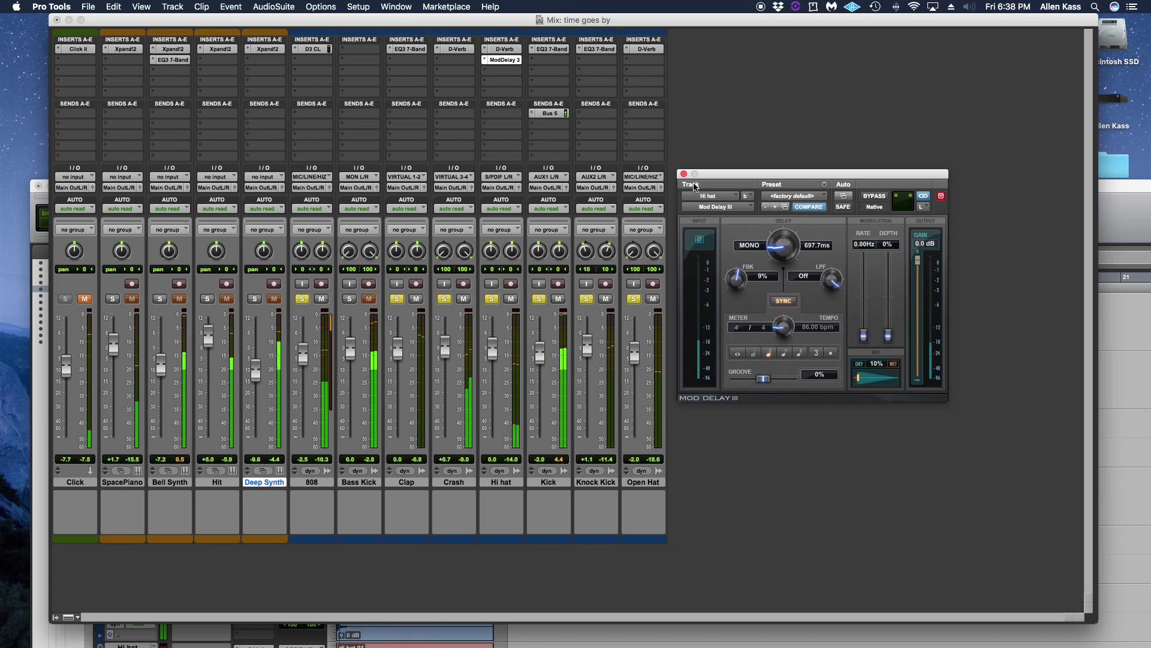
Reduce the Hi hat delay to 3% feedback and 4% mix and close its plug-in window
{"action": "left_click_drag", "start_coordinate": [737, 279], "coordinate": [737, 293]}
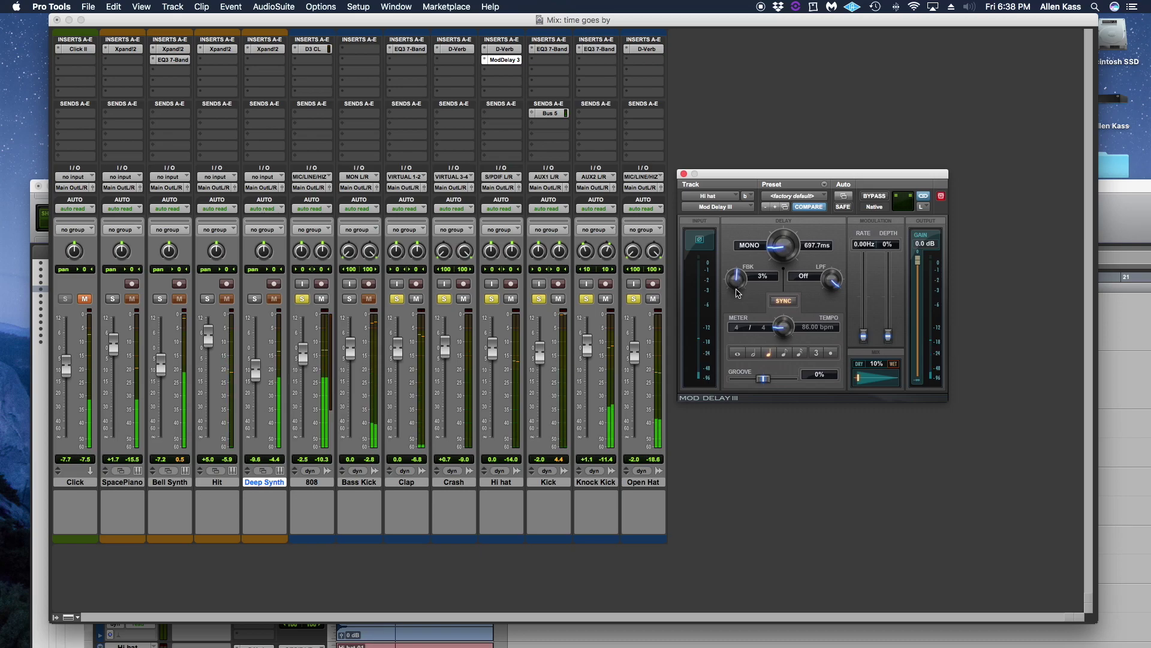
{"action": "left_click_drag", "start_coordinate": [858, 382], "coordinate": [856, 384]}
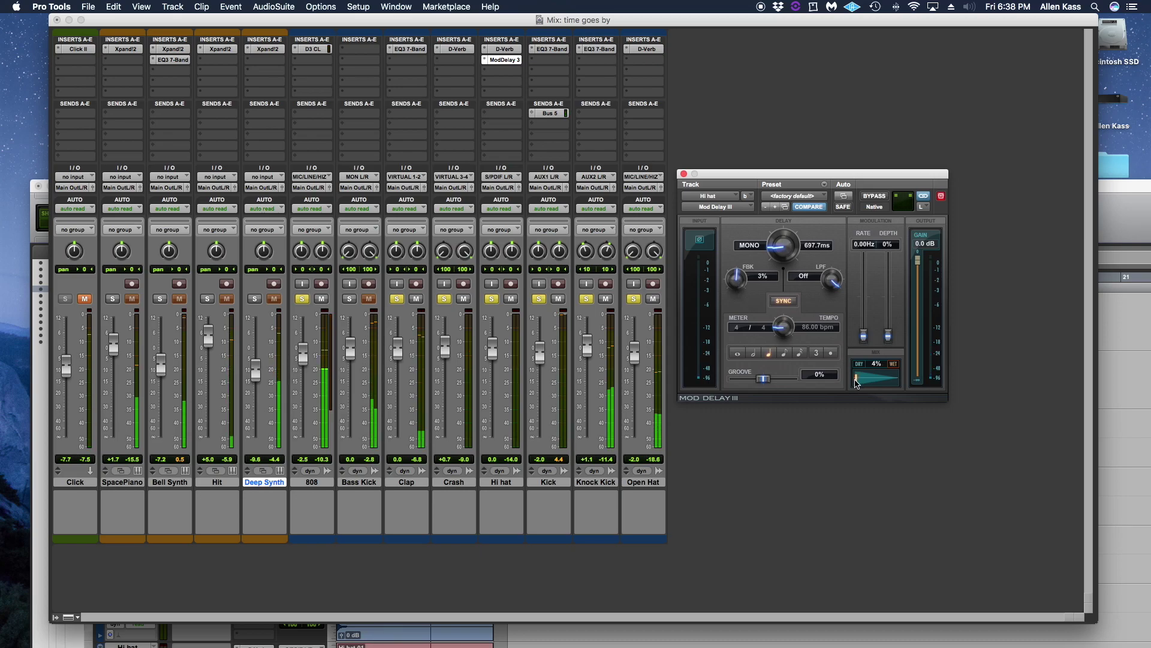
{"action": "left_click", "coordinate": [683, 174]}
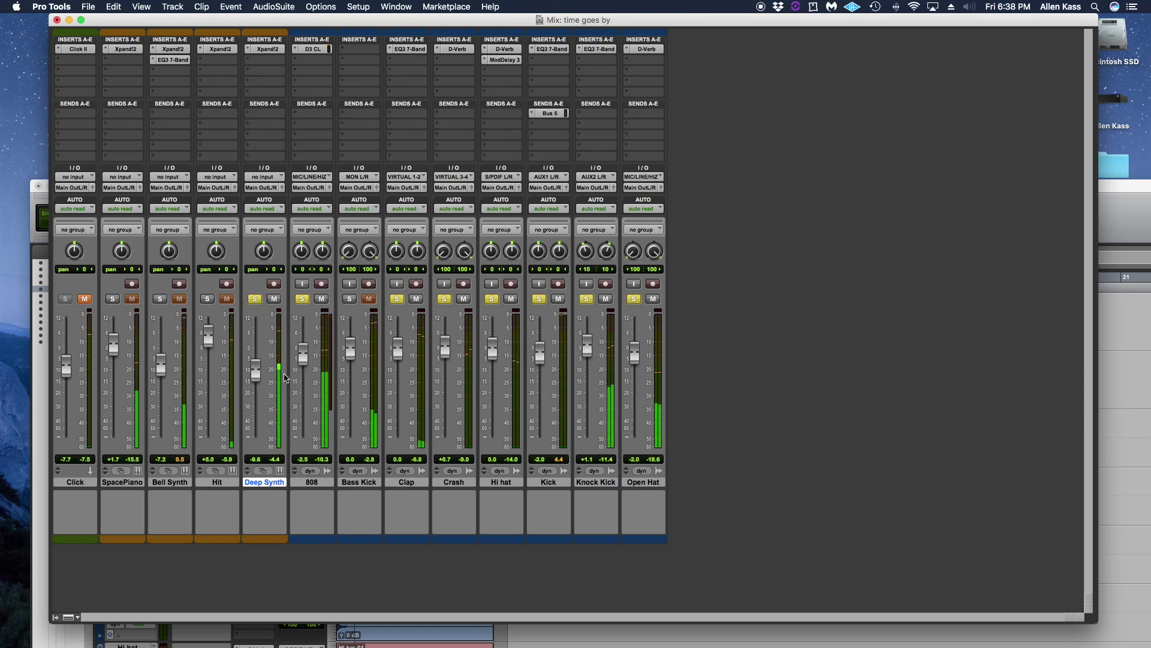
Raise the Deep Synth level to +0.4 dB and insert a mono EQ3 7-Band in its second slot
{"action": "left_click_drag", "start_coordinate": [255, 372], "coordinate": [250, 362]}
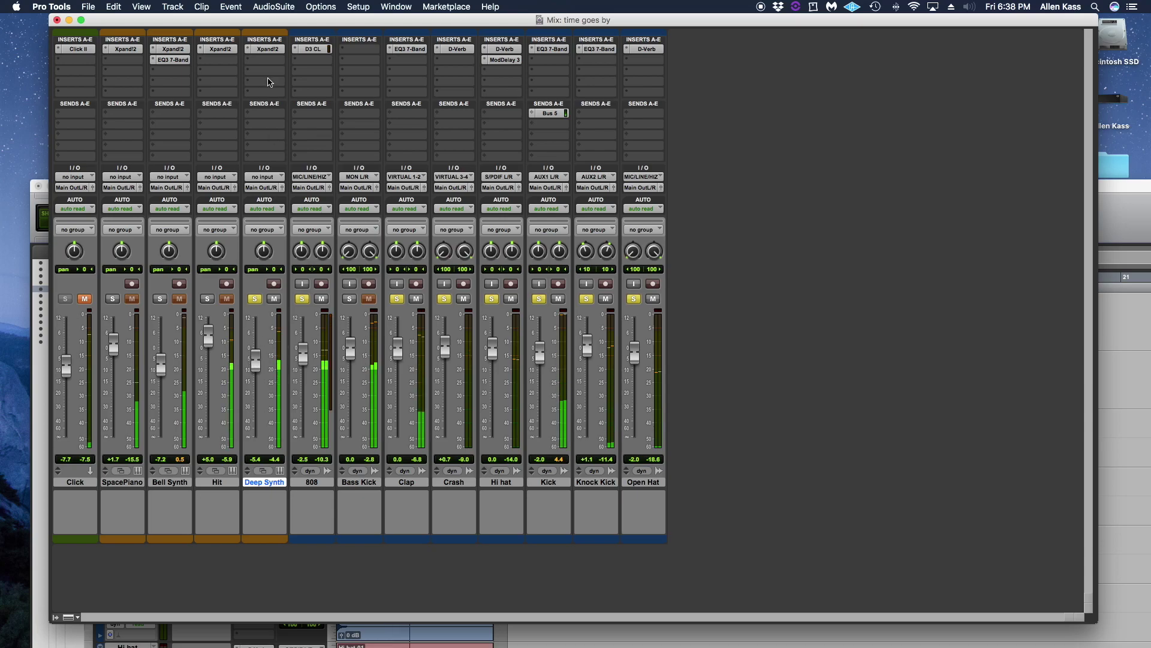
{"action": "left_click_drag", "start_coordinate": [257, 364], "coordinate": [259, 351]}
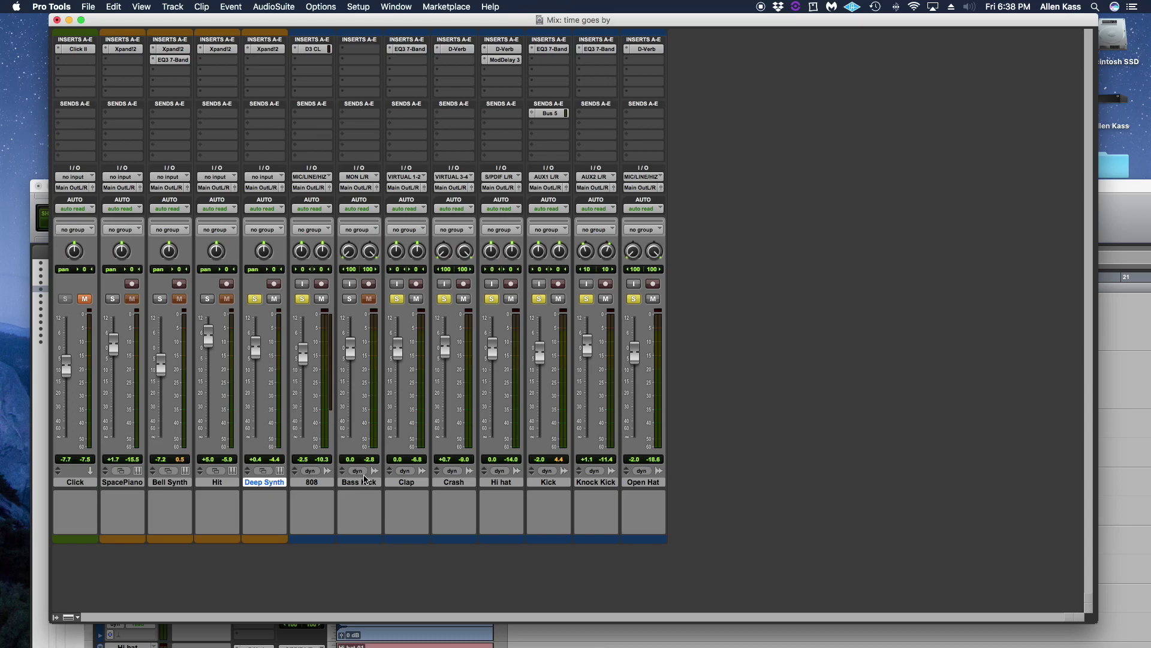
{"action": "left_click", "coordinate": [277, 64]}
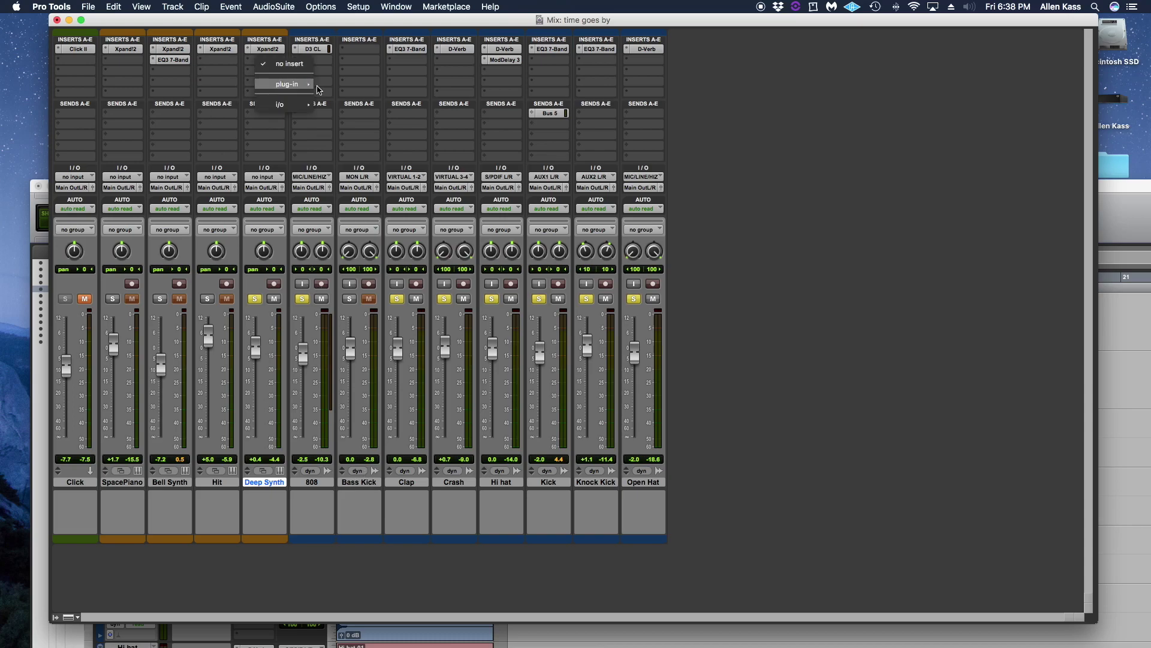
{"action": "mouse_move", "coordinate": [287, 84]}
{"action": "mouse_move", "coordinate": [358, 90]}
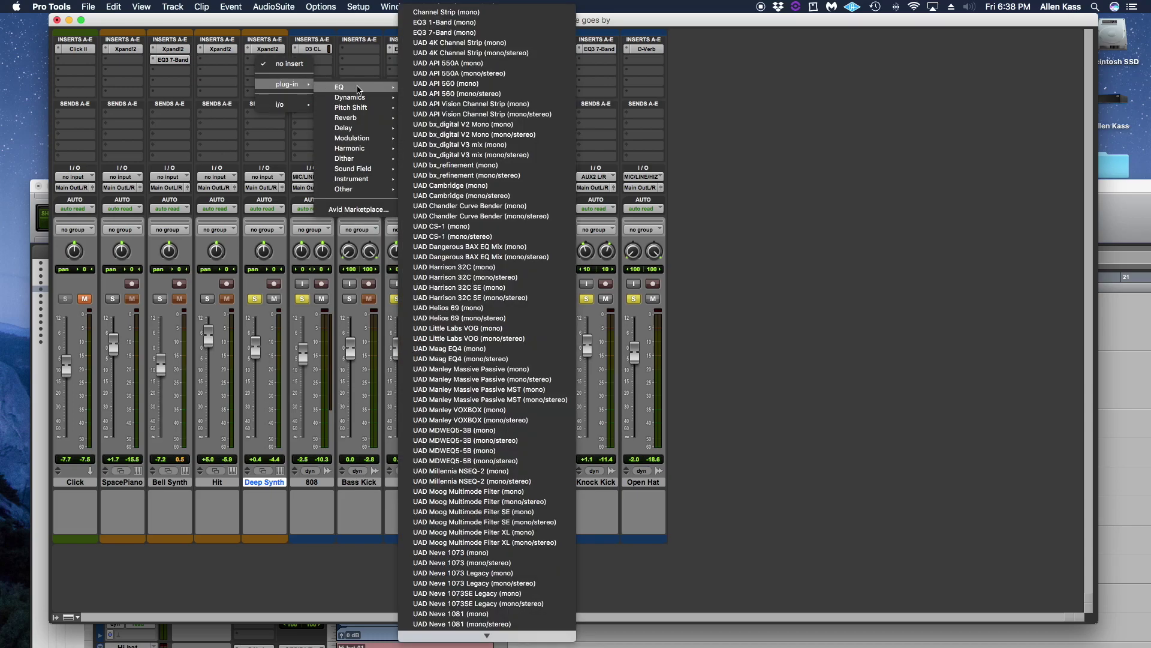
{"action": "left_click", "coordinate": [444, 33]}
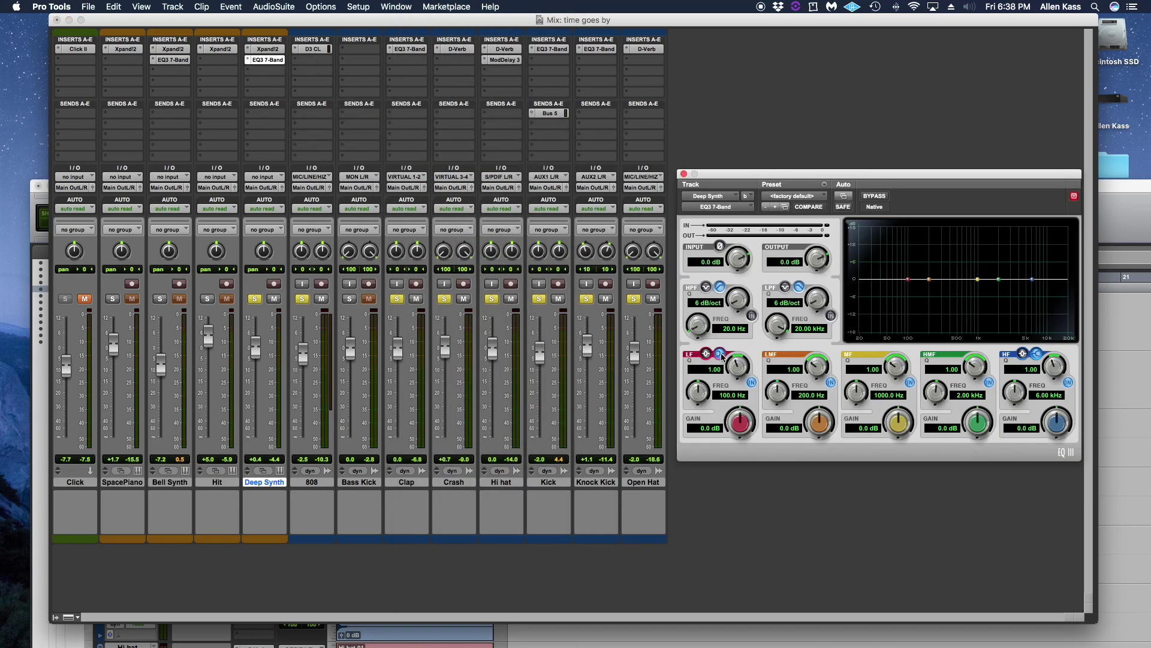
Shape the Deep Synth EQ with LF -11.8 dB, MF 4.0 dB at 786.8 Hz and HF -0.9 dB, and lower its level to -0.1 dB
{"action": "left_click_drag", "start_coordinate": [740, 424], "coordinate": [734, 445]}
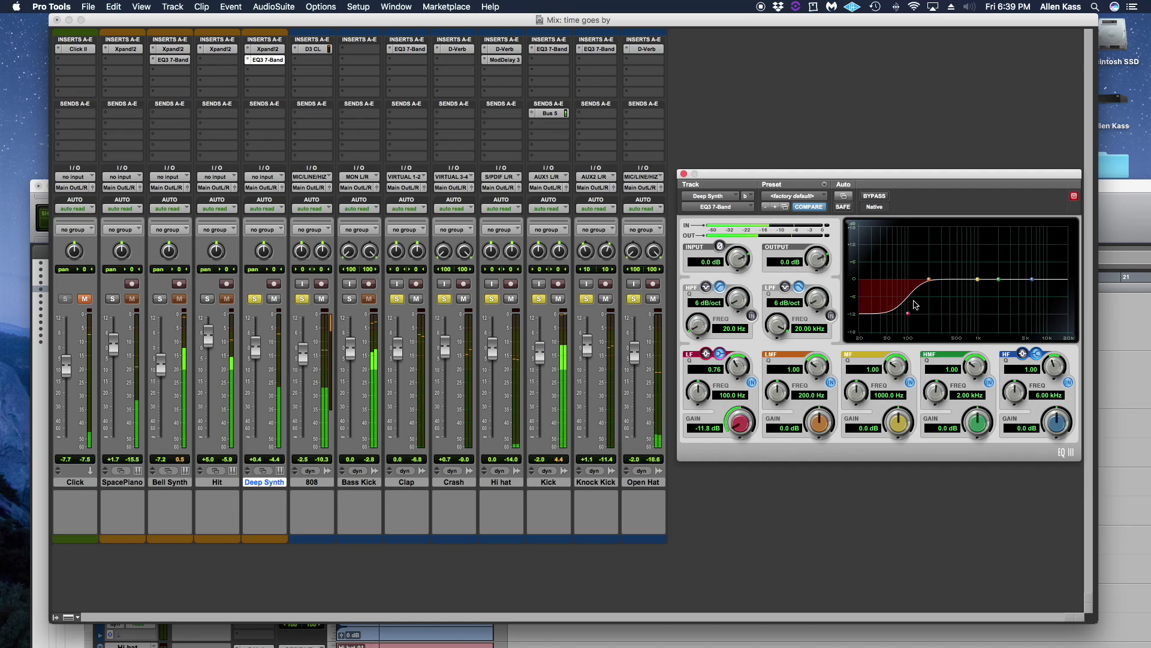
{"action": "left_click_drag", "start_coordinate": [978, 282], "coordinate": [1047, 282]}
{"action": "left_click_drag", "start_coordinate": [992, 268], "coordinate": [1008, 284]}
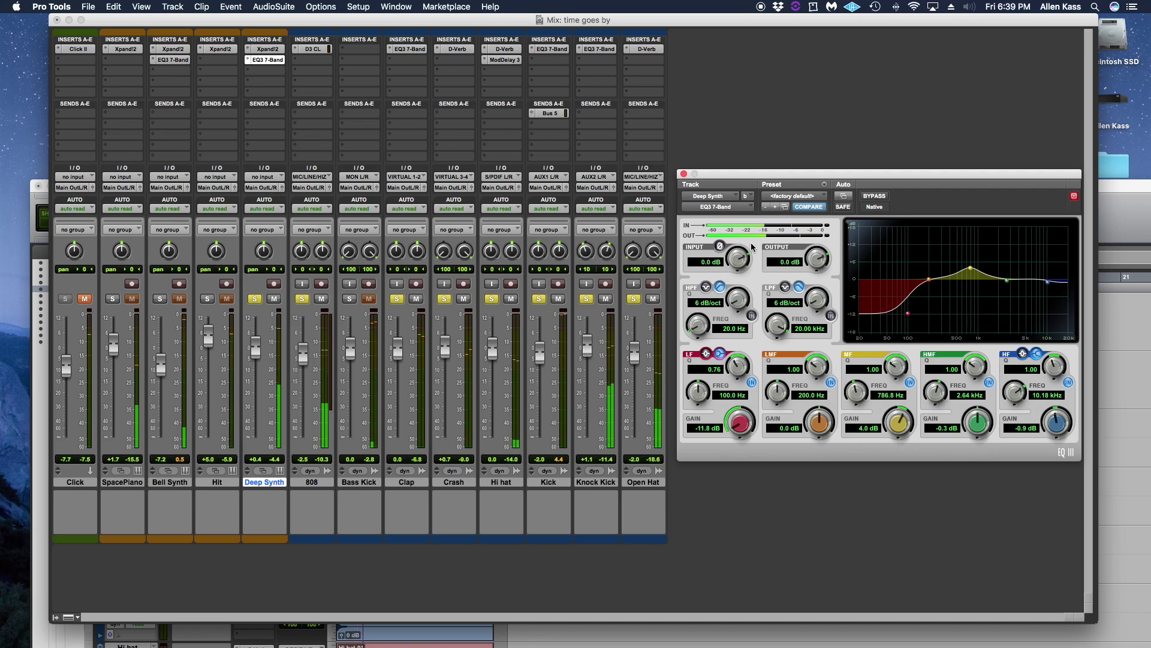
{"action": "left_click_drag", "start_coordinate": [256, 350], "coordinate": [255, 354]}
{"action": "left_click", "coordinate": [684, 174]}
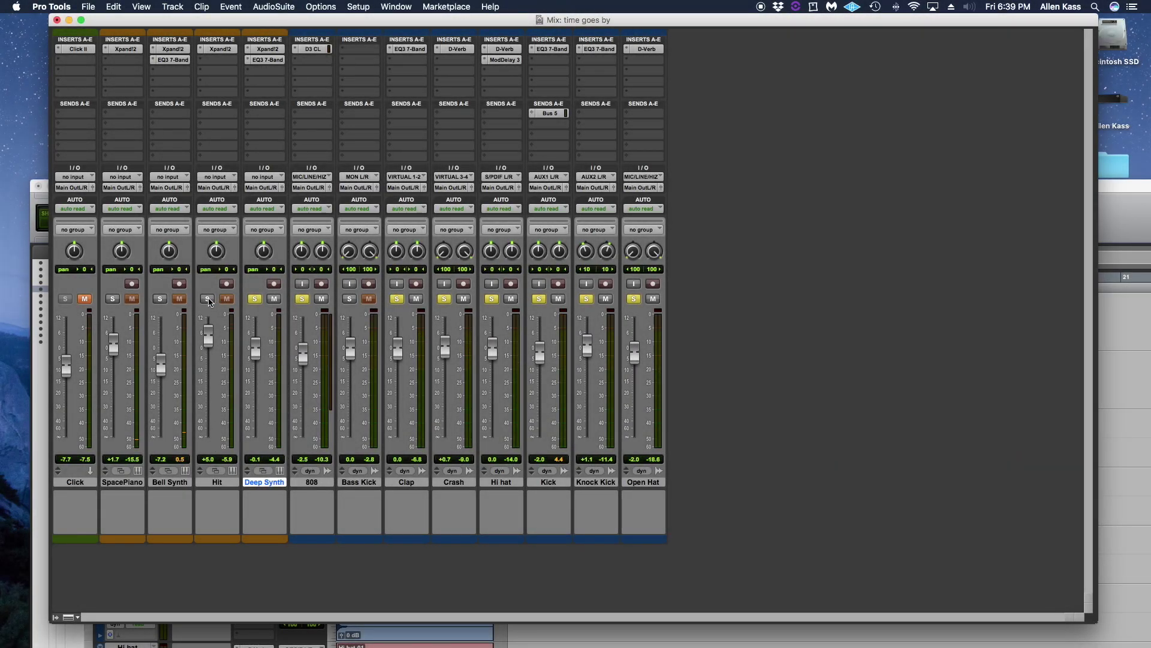
Solo the Hit track at a level of +4.5 dB and insert a mono EQ3 7-Band in its second slot
{"action": "left_click", "coordinate": [208, 300]}
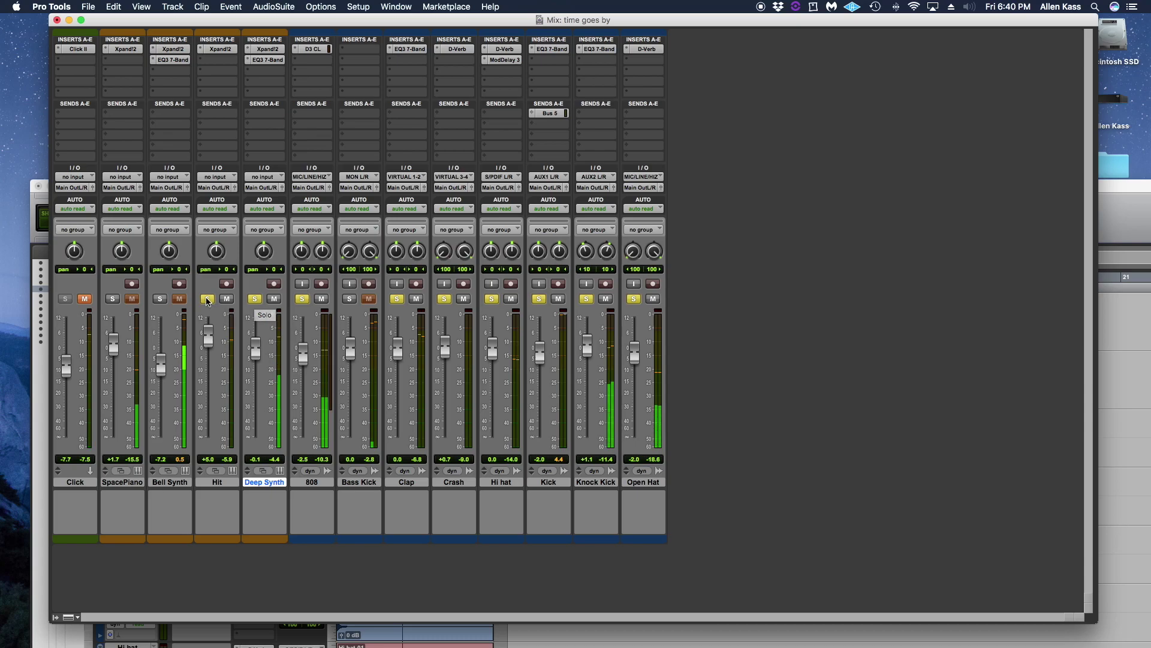
{"action": "left_click_drag", "start_coordinate": [207, 333], "coordinate": [207, 337]}
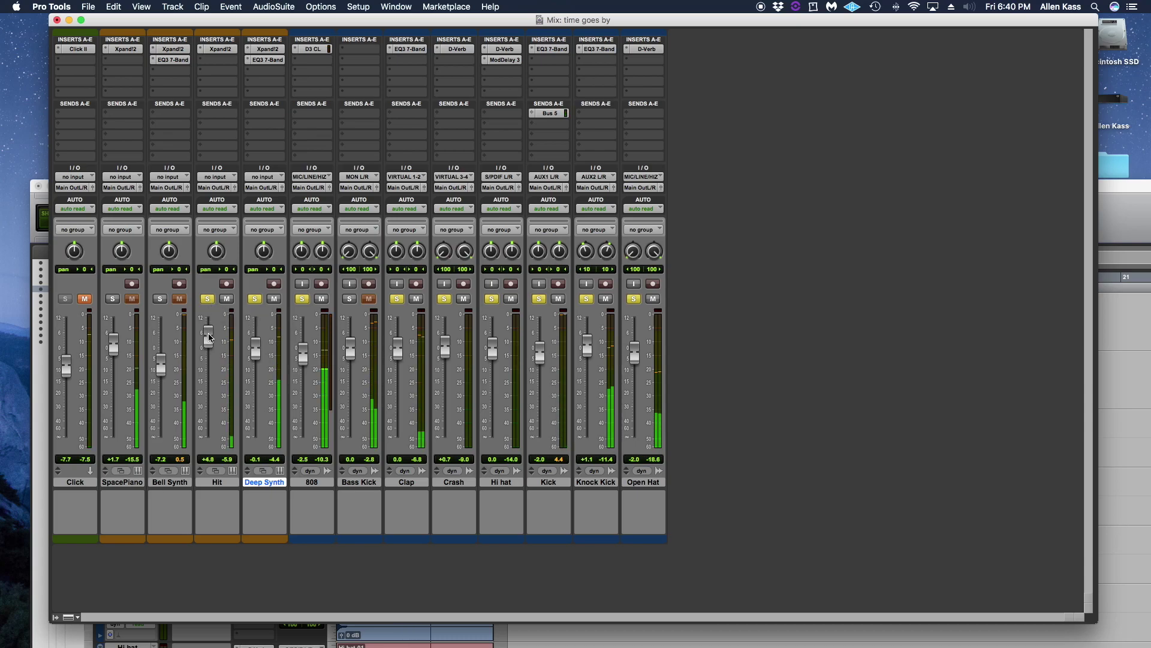
{"action": "left_click", "coordinate": [220, 65]}
{"action": "mouse_move", "coordinate": [240, 84]}
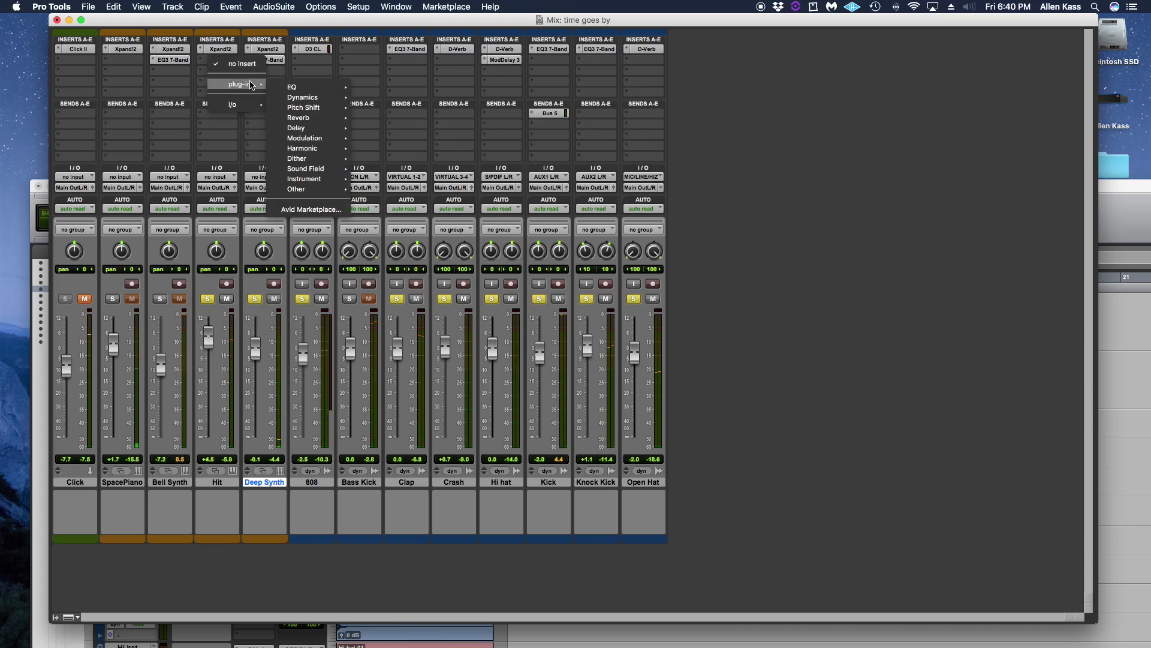
{"action": "mouse_move", "coordinate": [294, 87]}
{"action": "left_click", "coordinate": [398, 32]}
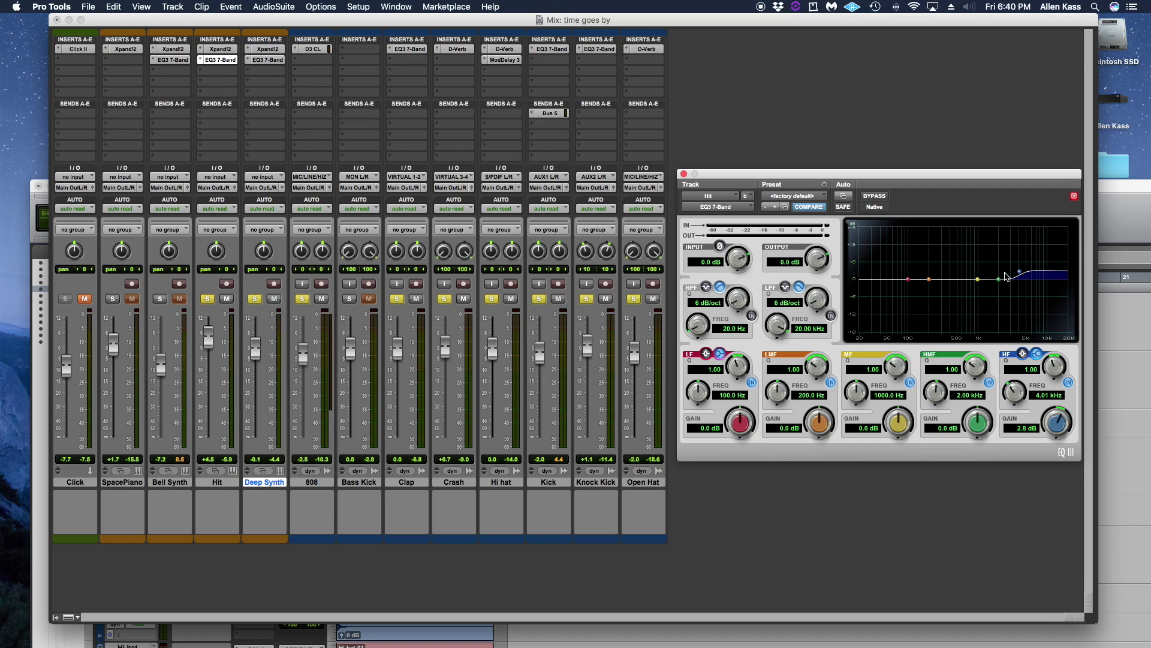
Set the Hit EQ to LF -12.0 dB at 117 Hz, MF 3.8 dB and HF 4.2 dB, and lower Deep Synth to -2.2 dB
{"action": "left_click_drag", "start_coordinate": [908, 284], "coordinate": [903, 314]}
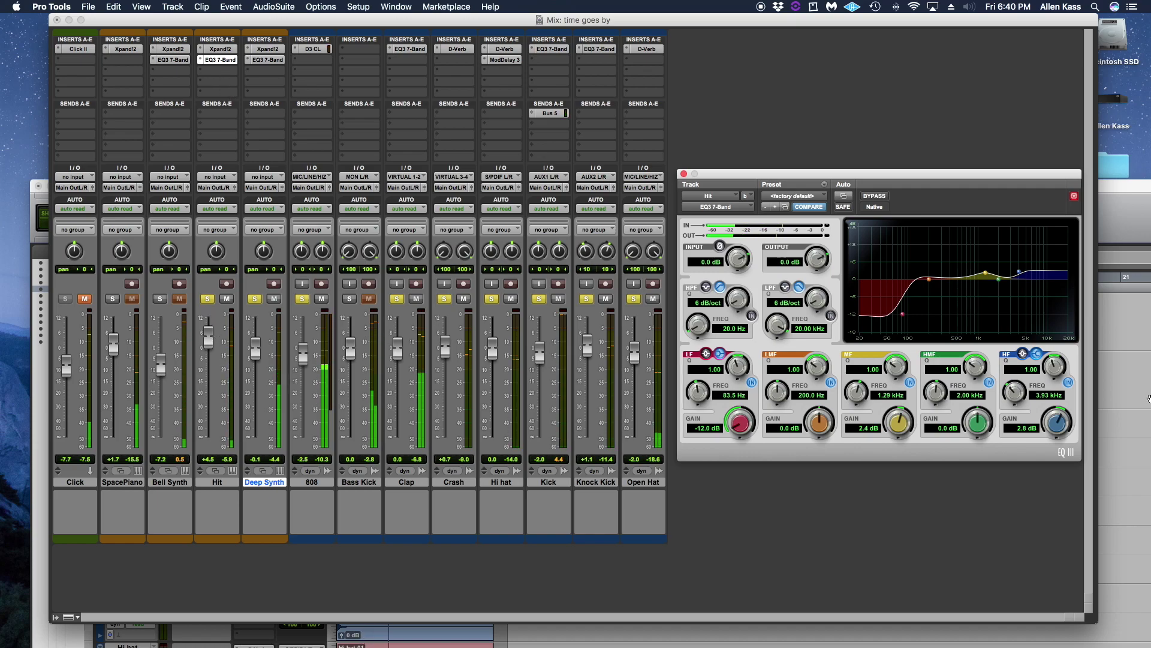
{"action": "left_click_drag", "start_coordinate": [929, 279], "coordinate": [987, 268]}
{"action": "left_click", "coordinate": [257, 299]}
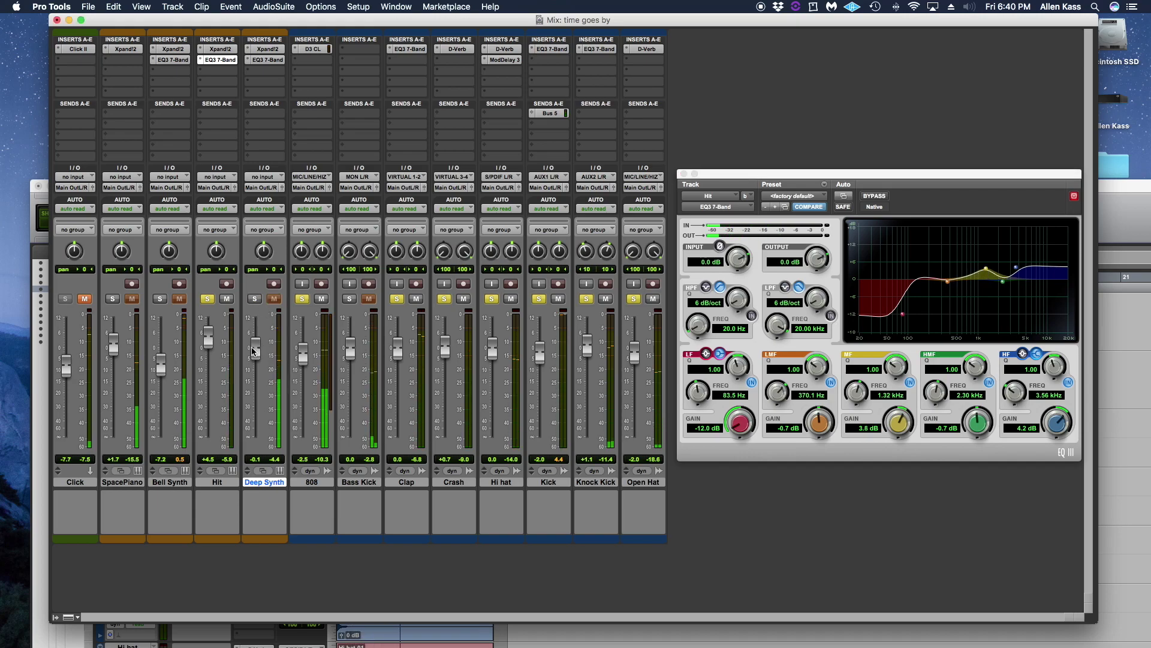
{"action": "left_click_drag", "start_coordinate": [254, 352], "coordinate": [254, 359]}
{"action": "left_click_drag", "start_coordinate": [903, 313], "coordinate": [946, 280]}
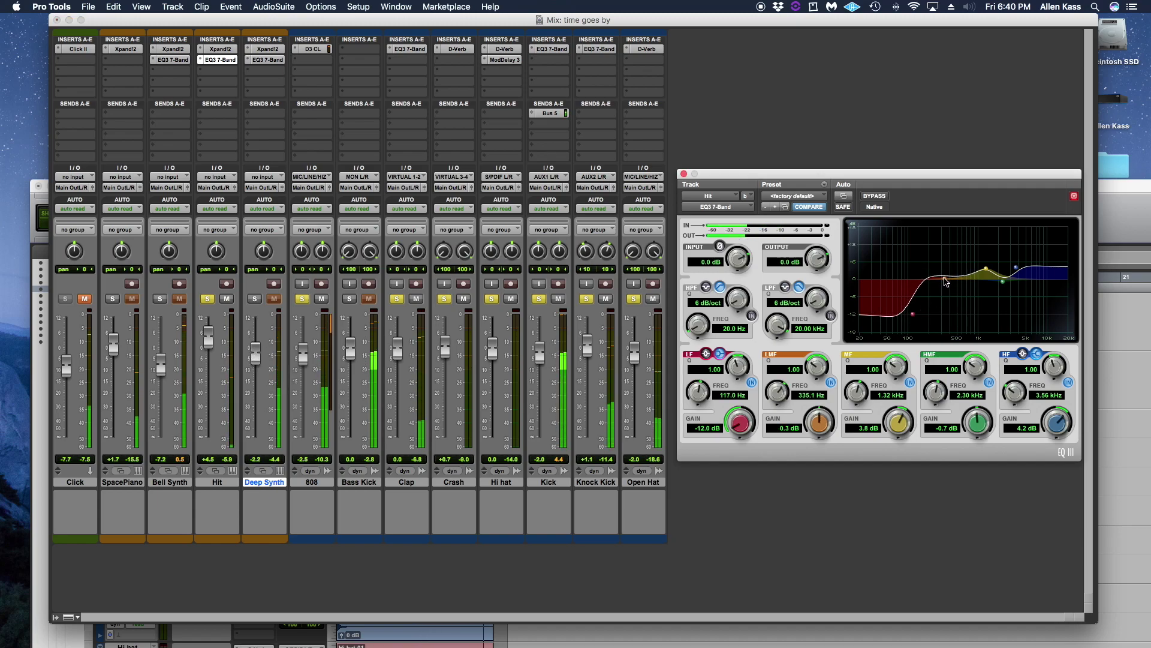
Solo Deep Synth without Hit, pan it 29 to the left and raise its level to -1.7 dB
{"action": "left_click", "coordinate": [254, 299]}
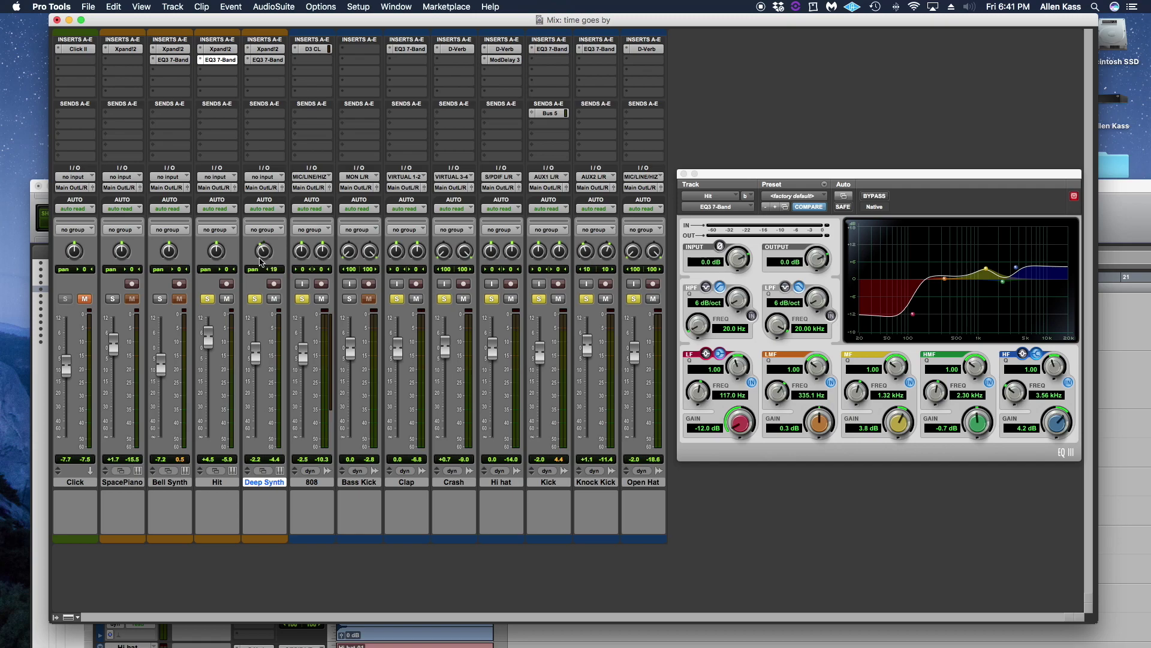
{"action": "left_click", "coordinate": [207, 301]}
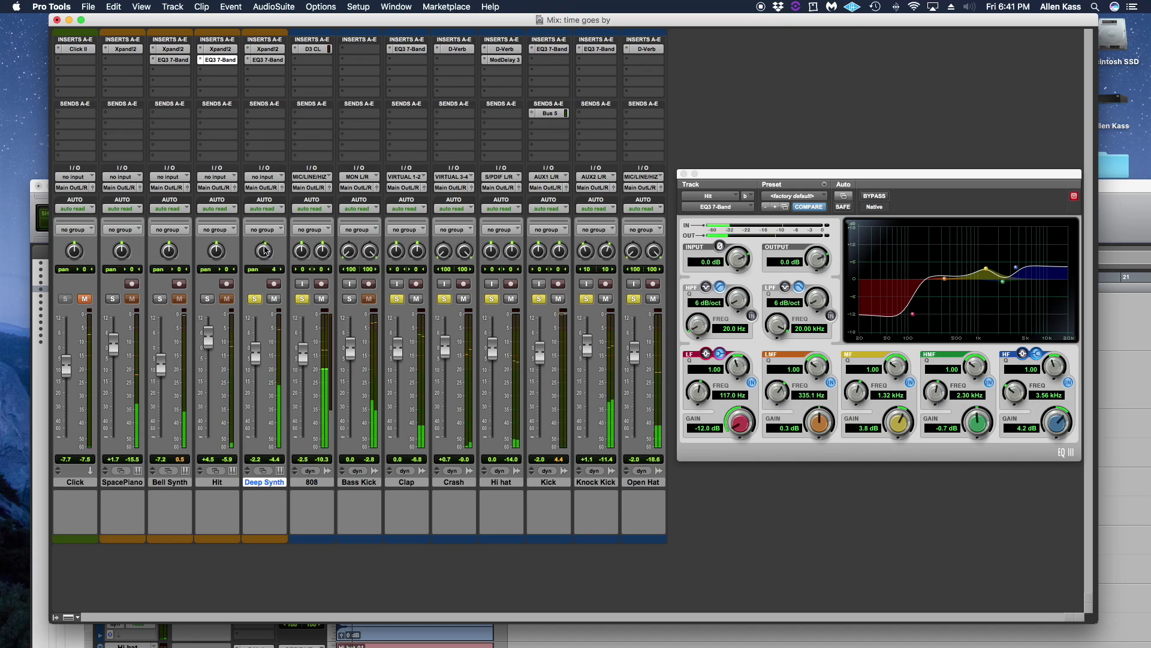
{"action": "left_click_drag", "start_coordinate": [264, 241], "coordinate": [264, 237]}
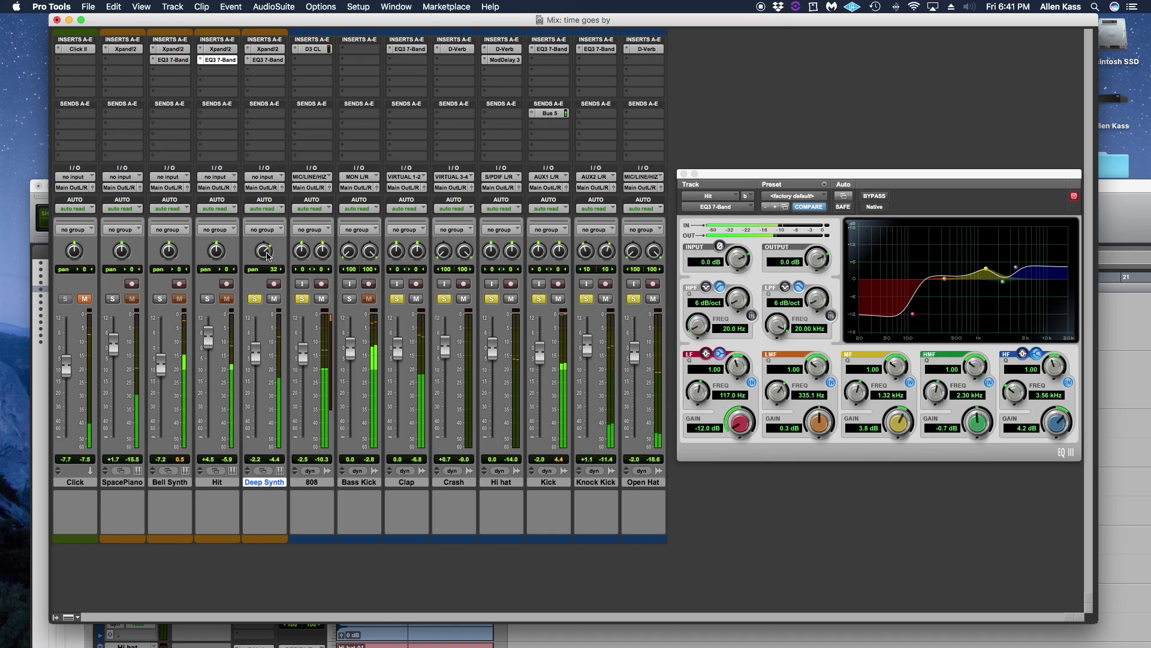
{"action": "mouse_move", "coordinate": [268, 255]}
{"action": "left_mouse_down"}
{"action": "mouse_move", "coordinate": [262, 288]}
{"action": "mouse_move", "coordinate": [264, 253]}
{"action": "left_mouse_up"}
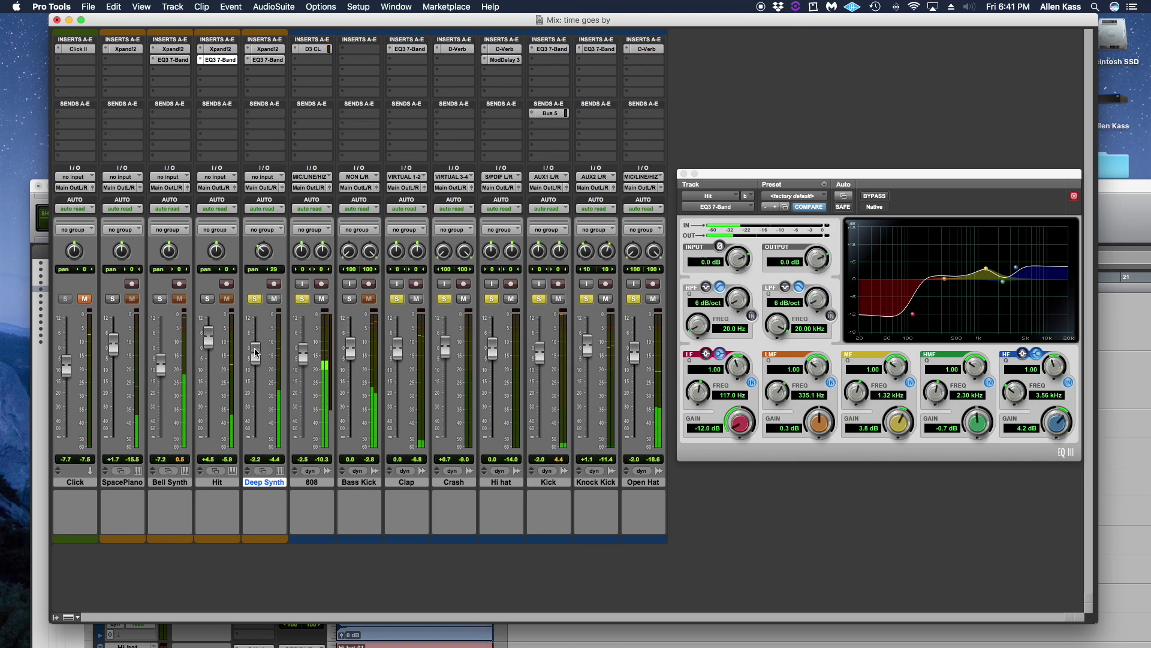
{"action": "left_click_drag", "start_coordinate": [255, 353], "coordinate": [256, 351]}
Solo the Hit track again, pan it to the right and lower its level to +3.6 dB
{"action": "left_click", "coordinate": [208, 298]}
{"action": "left_click_drag", "start_coordinate": [218, 256], "coordinate": [221, 243]}
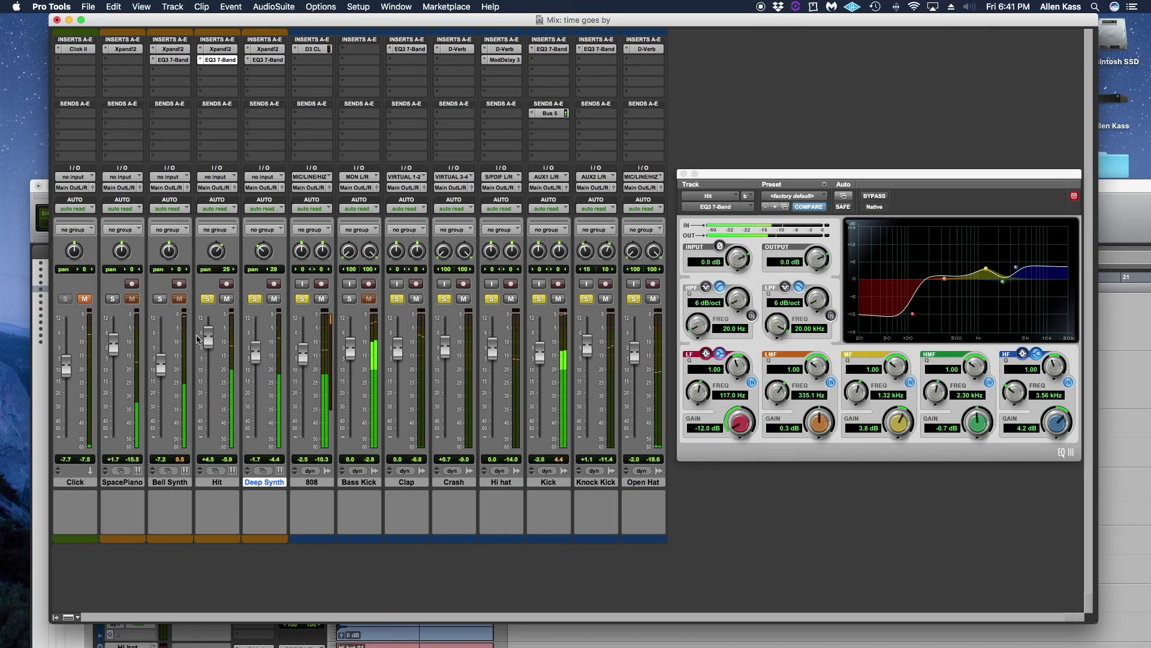
{"action": "left_click_drag", "start_coordinate": [208, 337], "coordinate": [235, 339]}
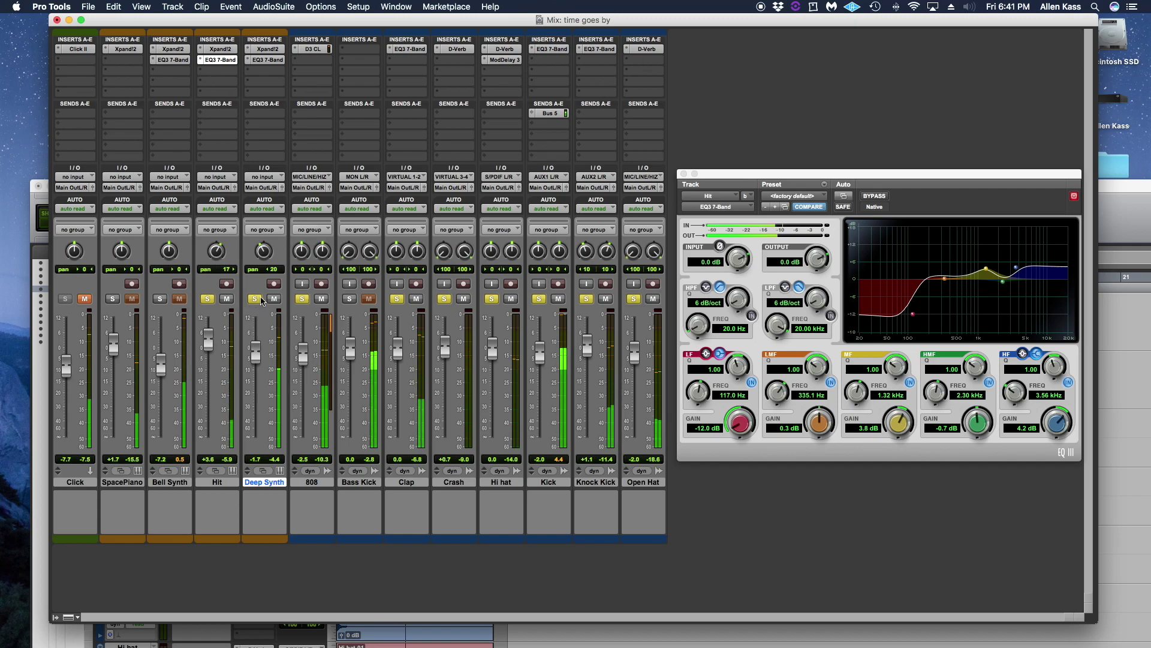
Swap the panning so Hit sits 23 to the left and Deep Synth 22 to the right
{"action": "left_click_drag", "start_coordinate": [264, 247], "coordinate": [219, 246]}
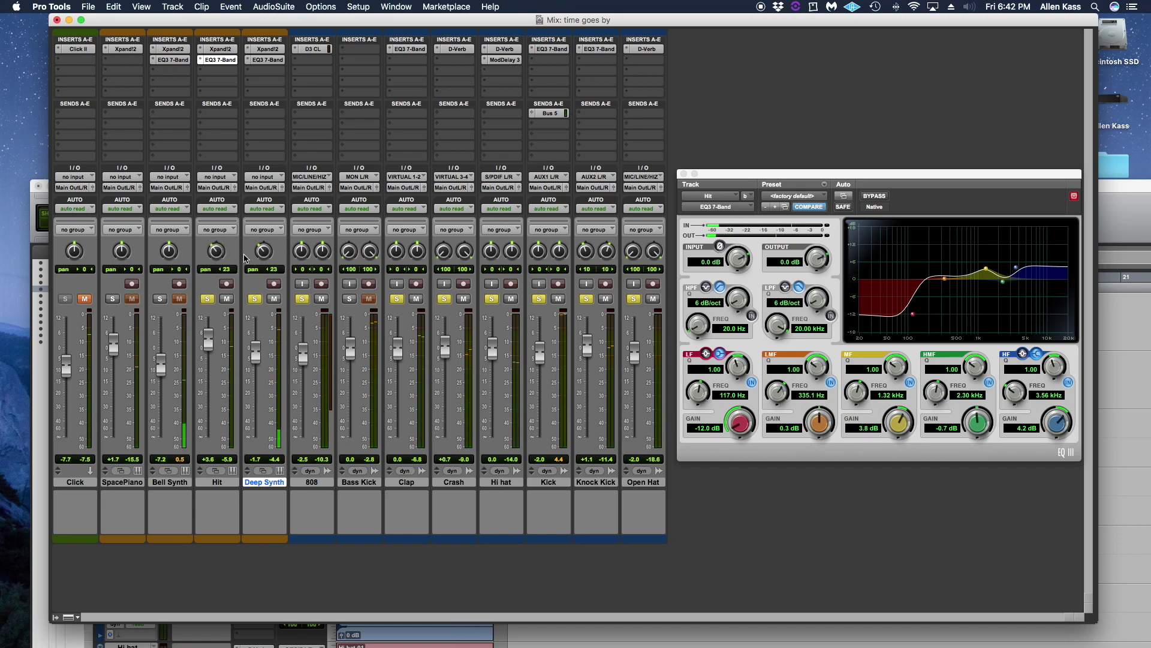
{"action": "left_click", "coordinate": [256, 299]}
{"action": "left_click", "coordinate": [255, 299]}
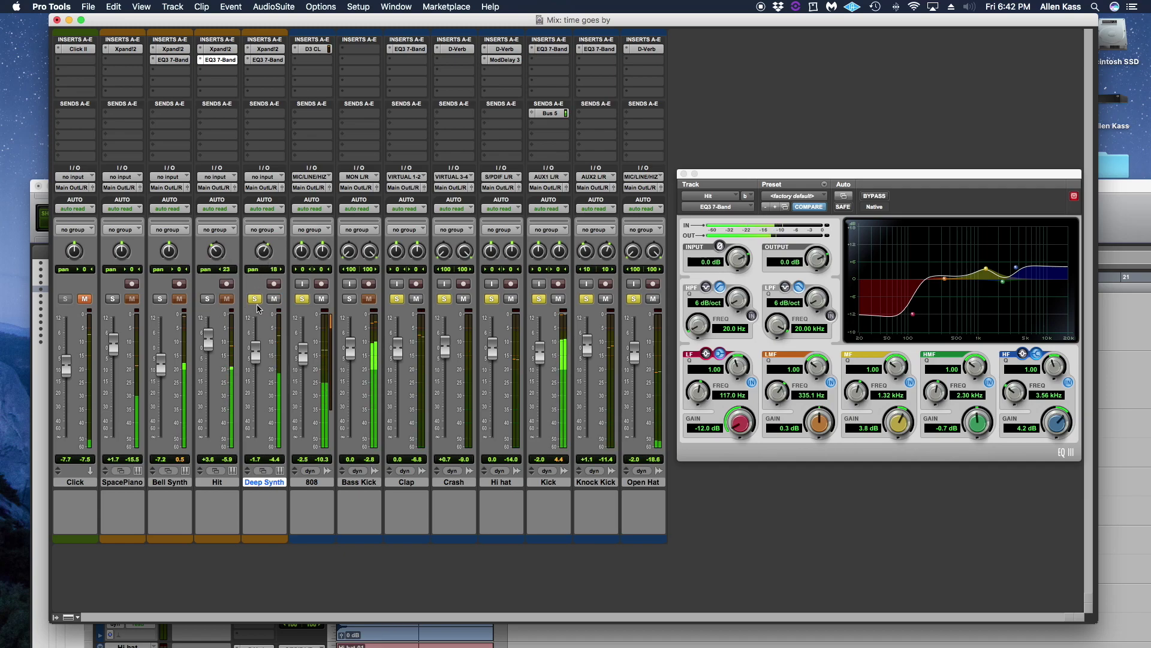
{"action": "left_click_drag", "start_coordinate": [265, 247], "coordinate": [265, 246]}
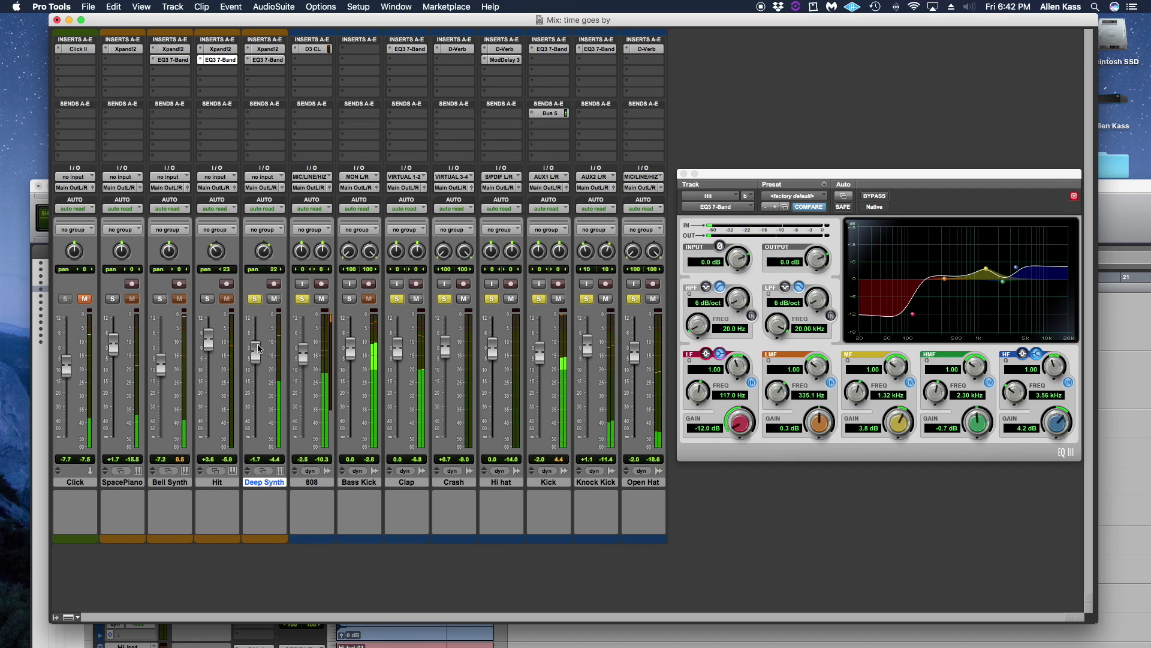
Lower the Hit level to +2.8 dB and toggle the Deep Synth and Hit solos to check the balance
{"action": "left_click_drag", "start_coordinate": [208, 343], "coordinate": [208, 349]}
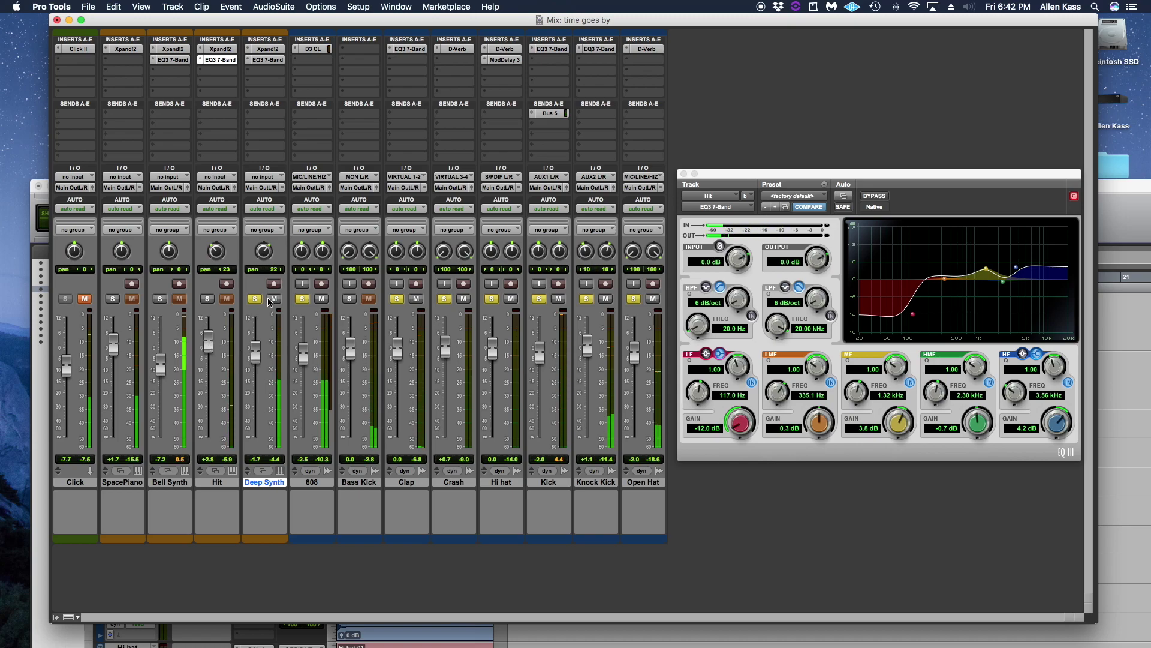
{"action": "left_click", "coordinate": [255, 299]}
{"action": "left_click", "coordinate": [256, 299]}
{"action": "left_click", "coordinate": [208, 300]}
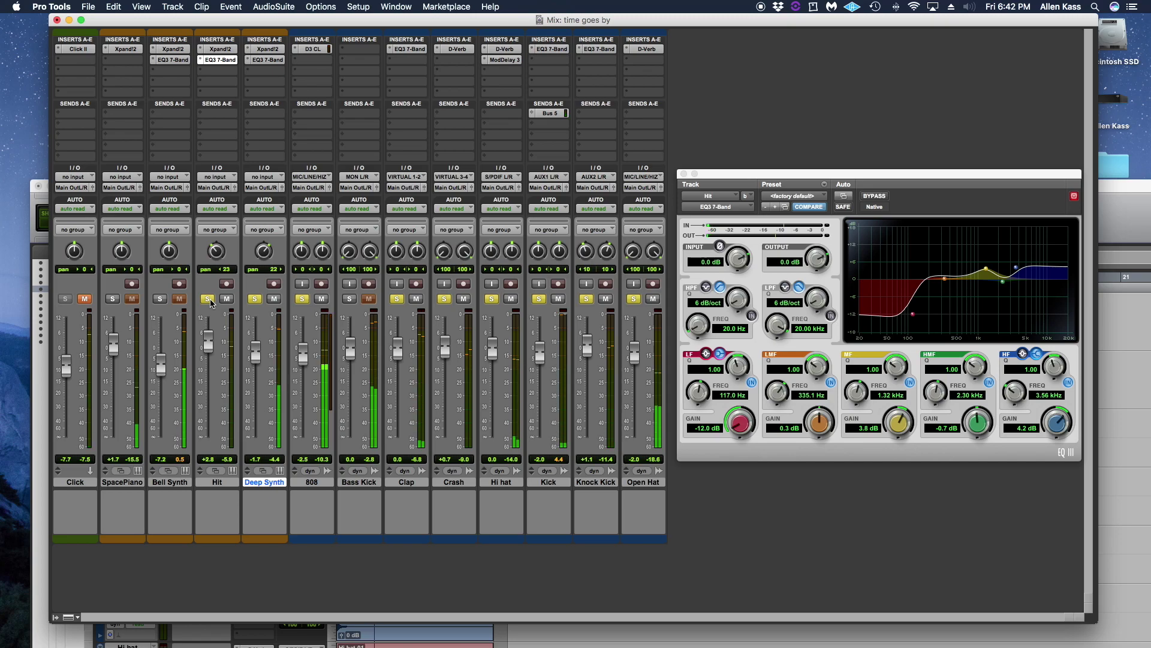
{"action": "left_click", "coordinate": [219, 70]}
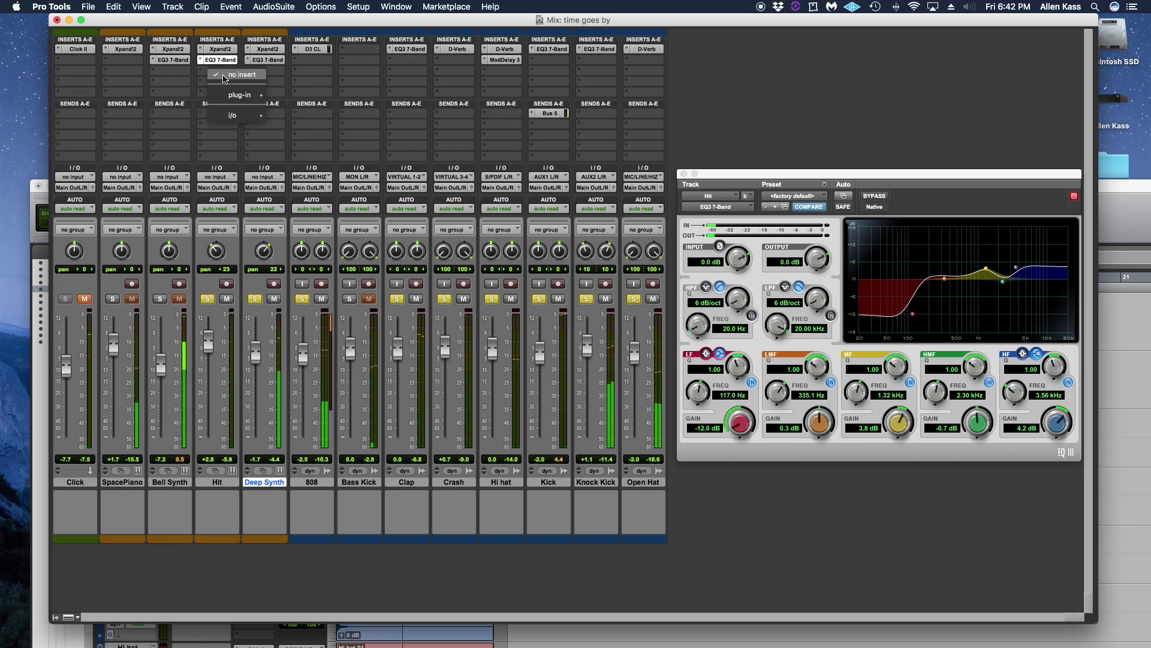
{"action": "mouse_move", "coordinate": [247, 96]}
{"action": "mouse_move", "coordinate": [303, 110]}
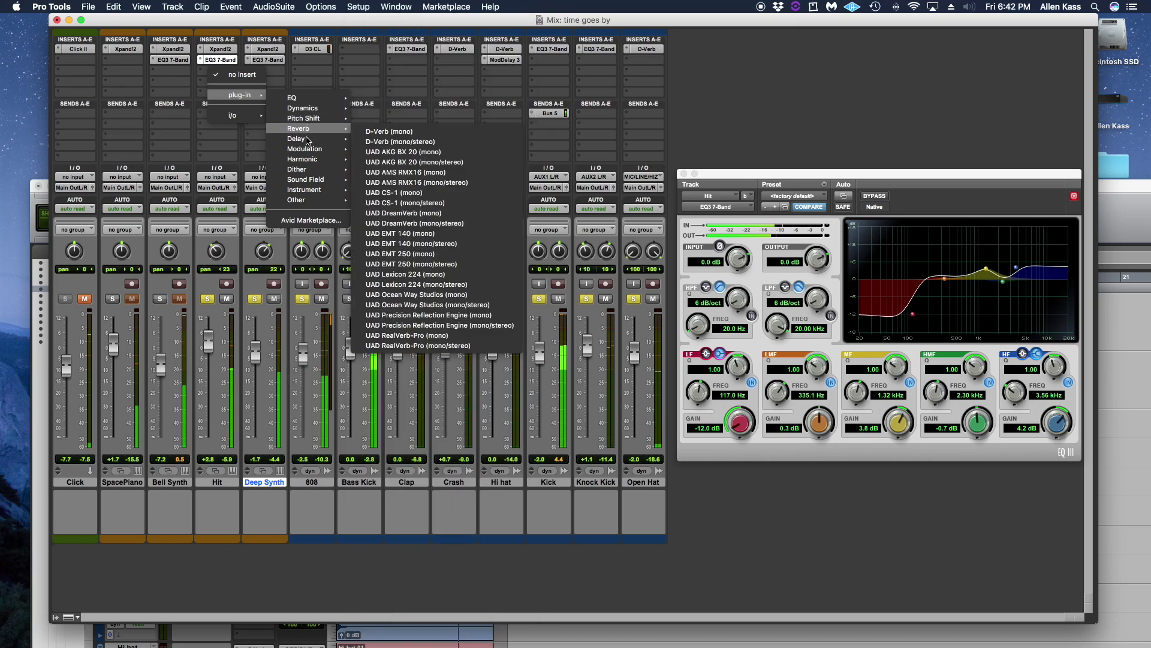
{"action": "mouse_move", "coordinate": [307, 153]}
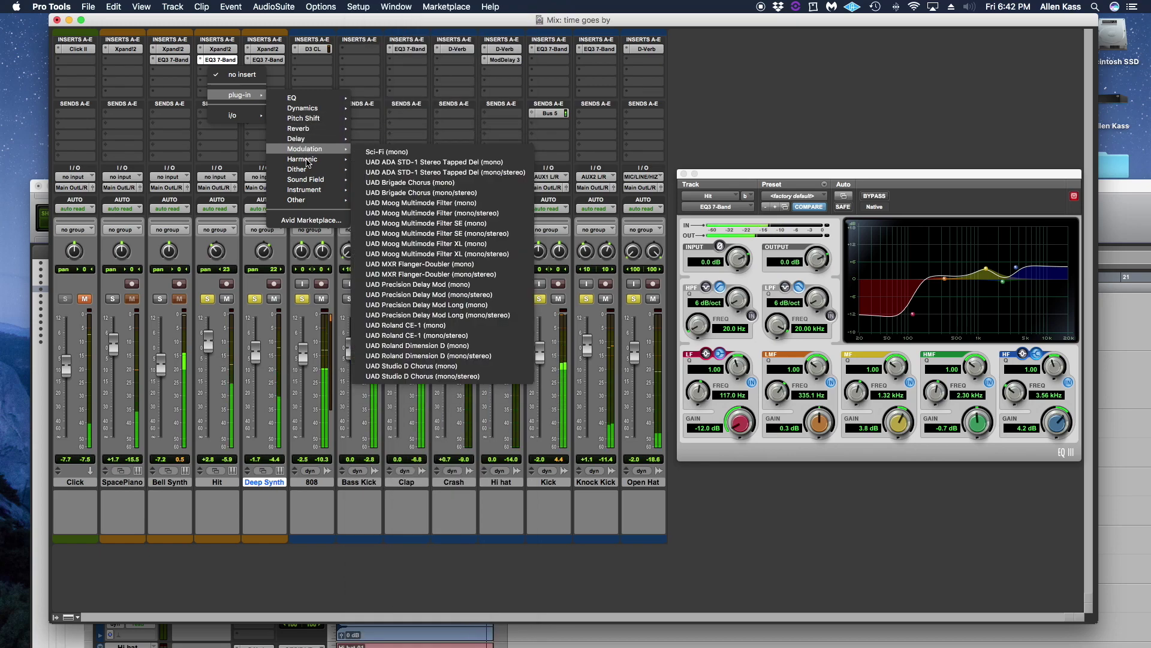
{"action": "mouse_move", "coordinate": [299, 108]}
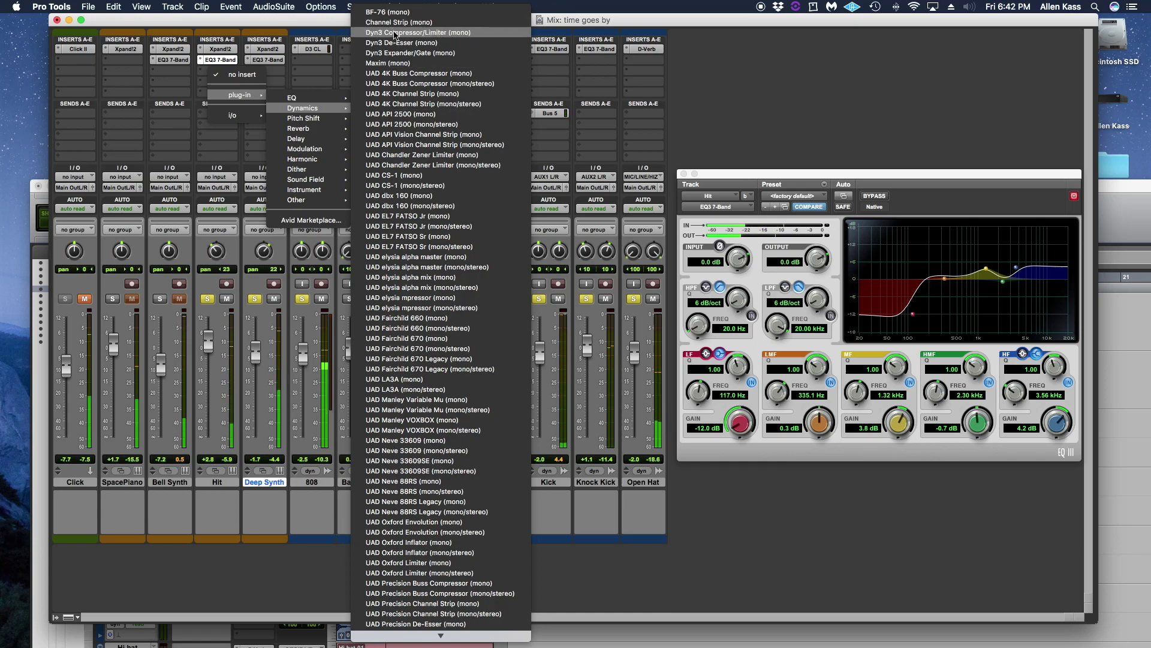
{"action": "left_click", "coordinate": [261, 302]}
Audition the mix by taking Deep Synth and Hit out of solo
{"action": "left_click", "coordinate": [253, 300]}
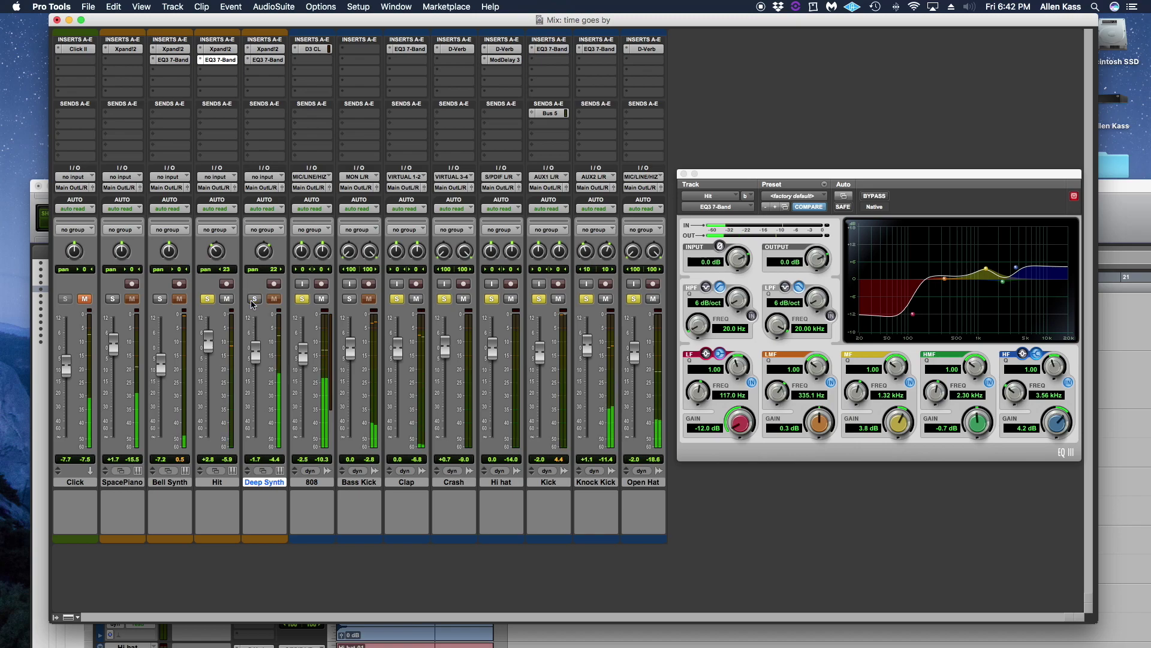
{"action": "left_click", "coordinate": [208, 300]}
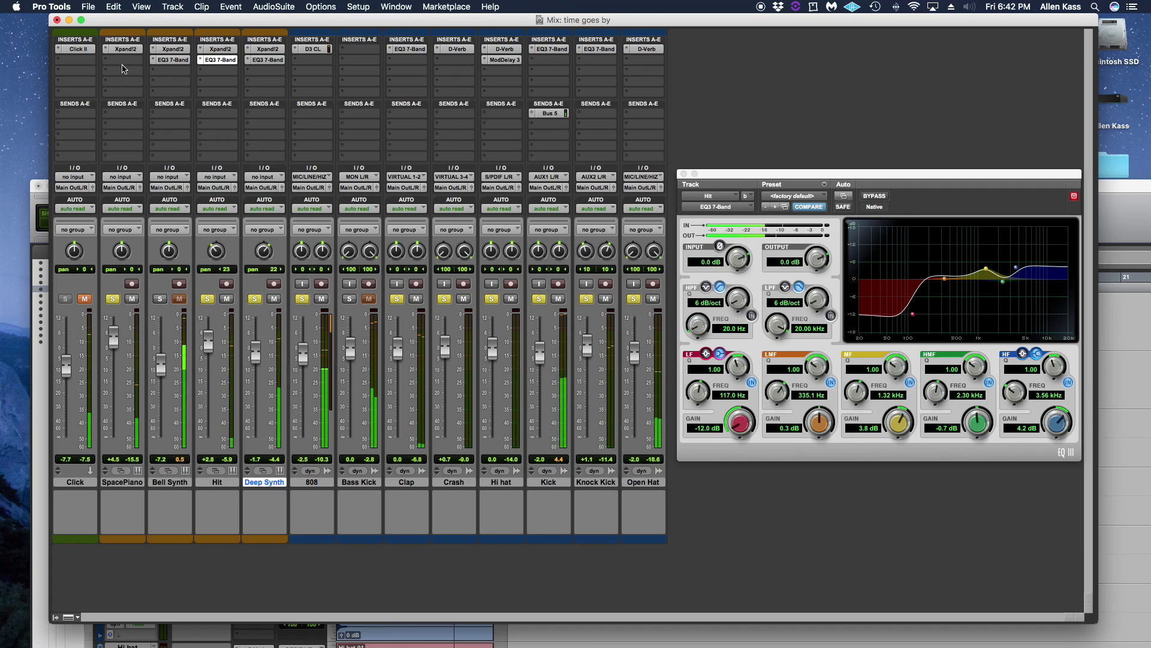
Raise SpacePiano to +6.2 dB and insert an EQ3 7-Band on it with the Electric Piano preset Rein in Rhodes
{"action": "left_click_drag", "start_coordinate": [111, 341], "coordinate": [113, 337]}
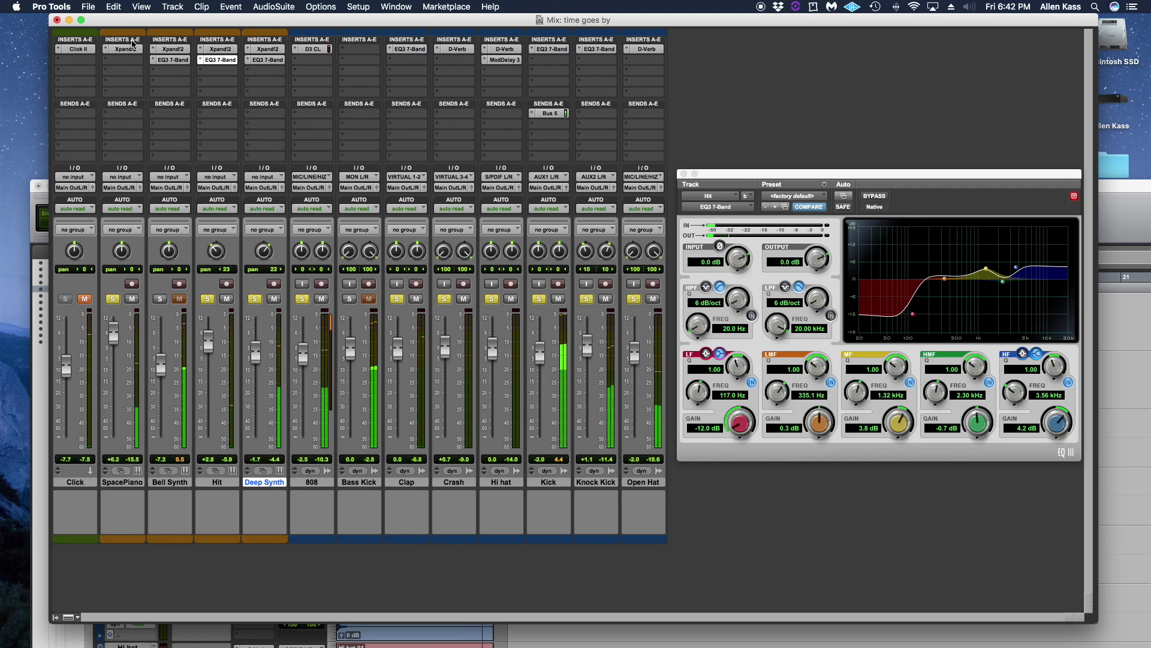
{"action": "left_click", "coordinate": [123, 60]}
{"action": "mouse_move", "coordinate": [162, 89]}
{"action": "mouse_move", "coordinate": [207, 84]}
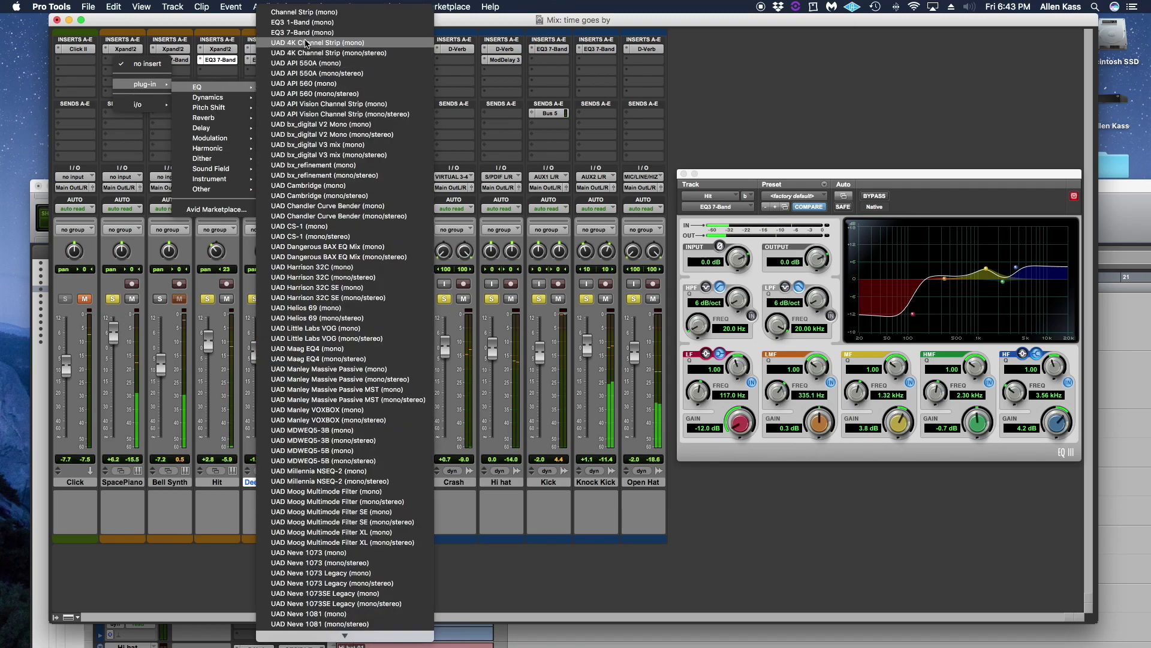
{"action": "left_click", "coordinate": [359, 36]}
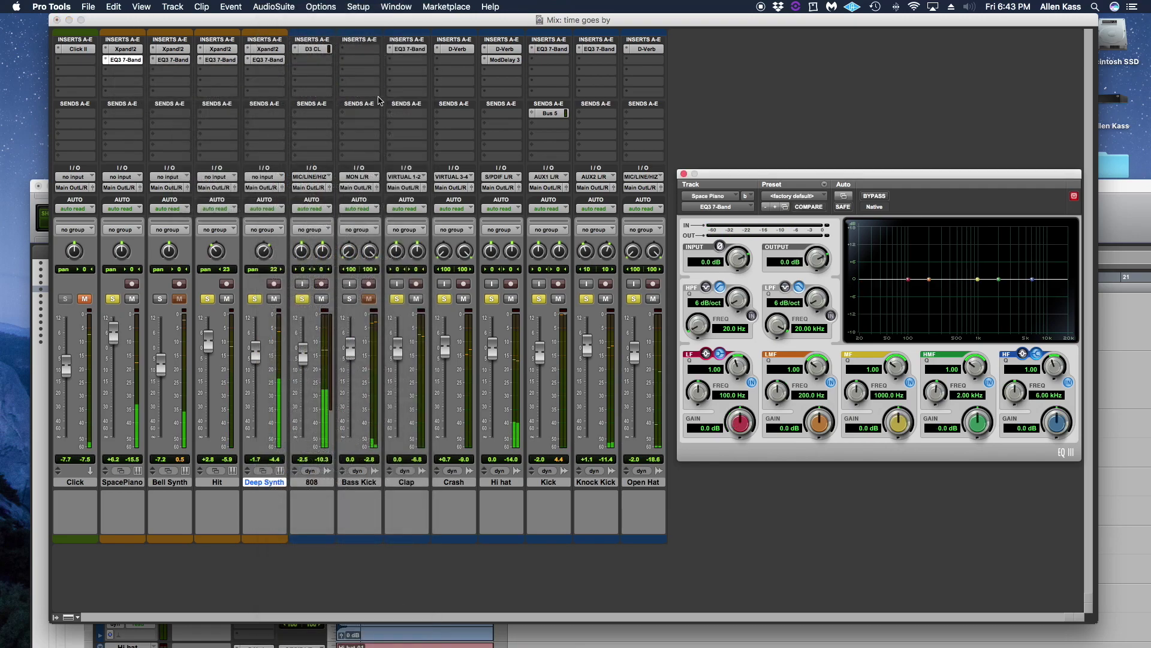
{"action": "left_click", "coordinate": [791, 196]}
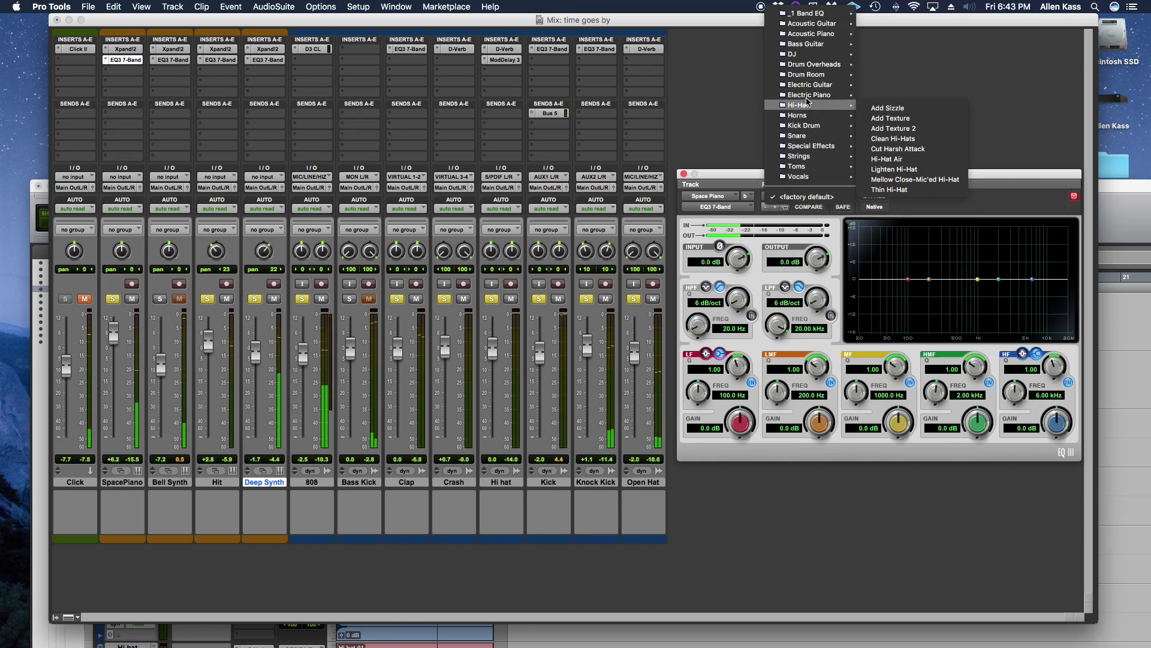
{"action": "mouse_move", "coordinate": [808, 96]}
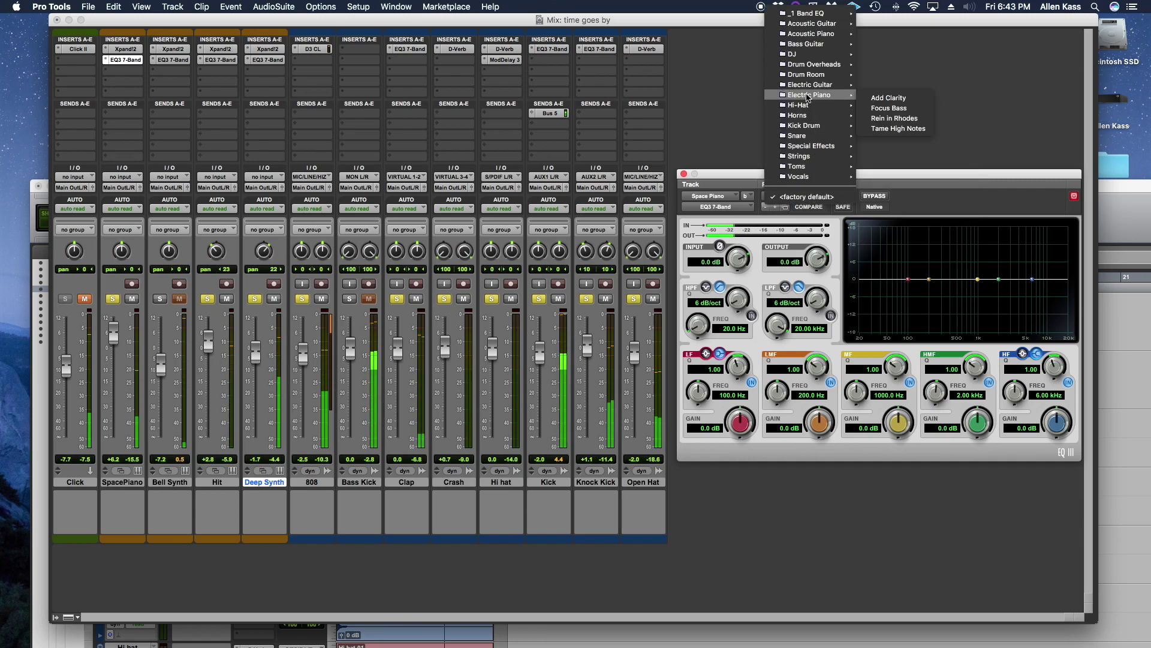
{"action": "left_click", "coordinate": [893, 118]}
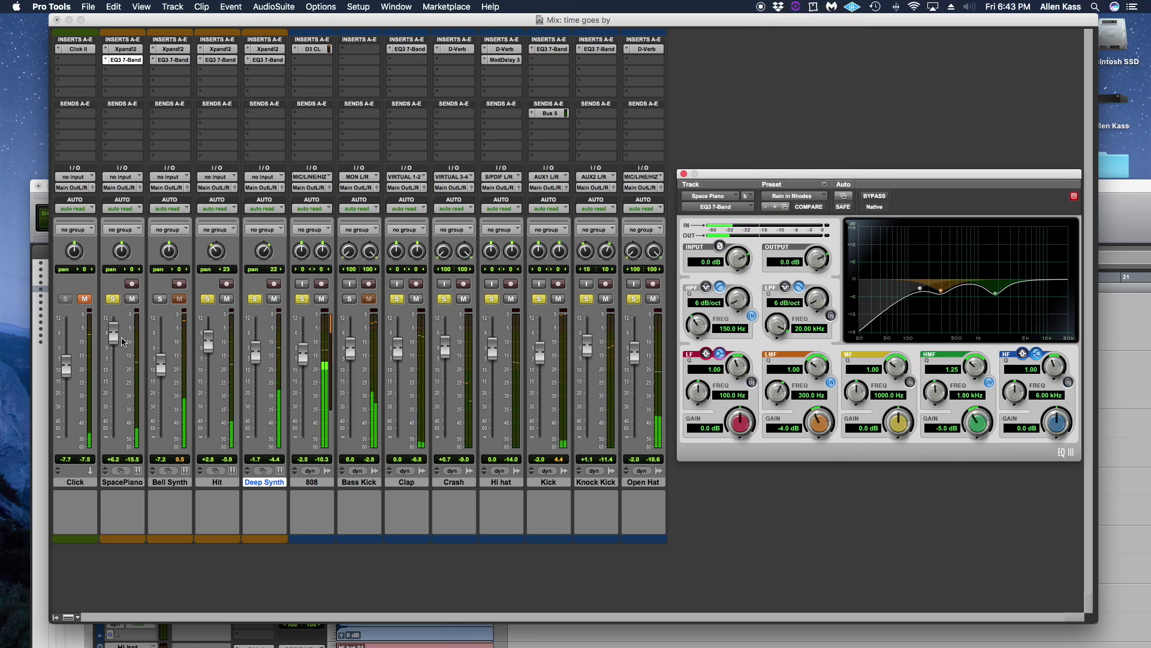
Raise SpacePiano to +9.1 dB and reshape its EQ: high-pass 126.7 Hz, LMF -0.9 dB at 1000 Hz, HMF 2.2 dB at 2.49 kHz
{"action": "left_click_drag", "start_coordinate": [114, 331], "coordinate": [118, 324]}
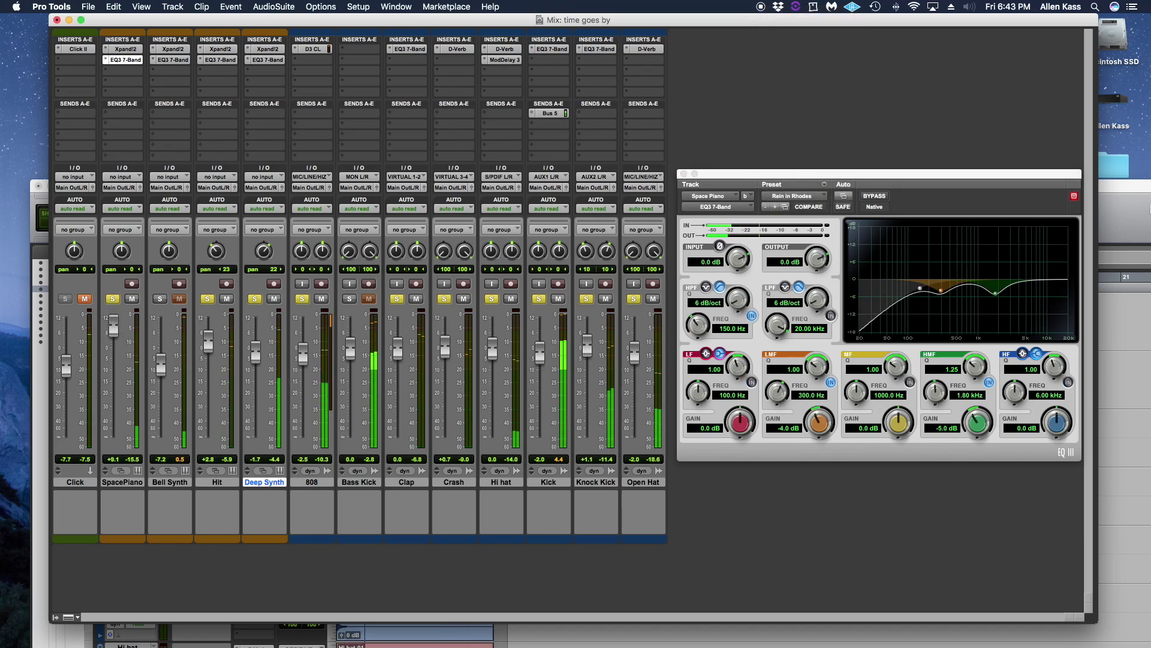
{"action": "left_click", "coordinate": [920, 287]}
{"action": "left_click_drag", "start_coordinate": [919, 287], "coordinate": [1004, 273]}
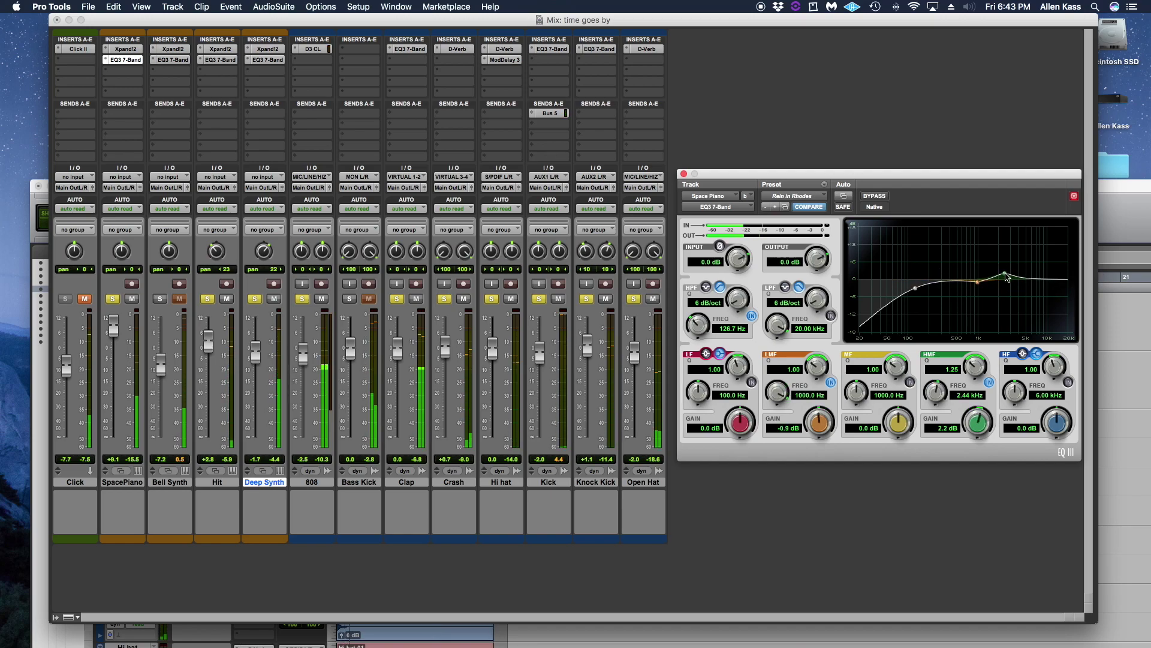
{"action": "left_click_drag", "start_coordinate": [1004, 274], "coordinate": [1006, 276]}
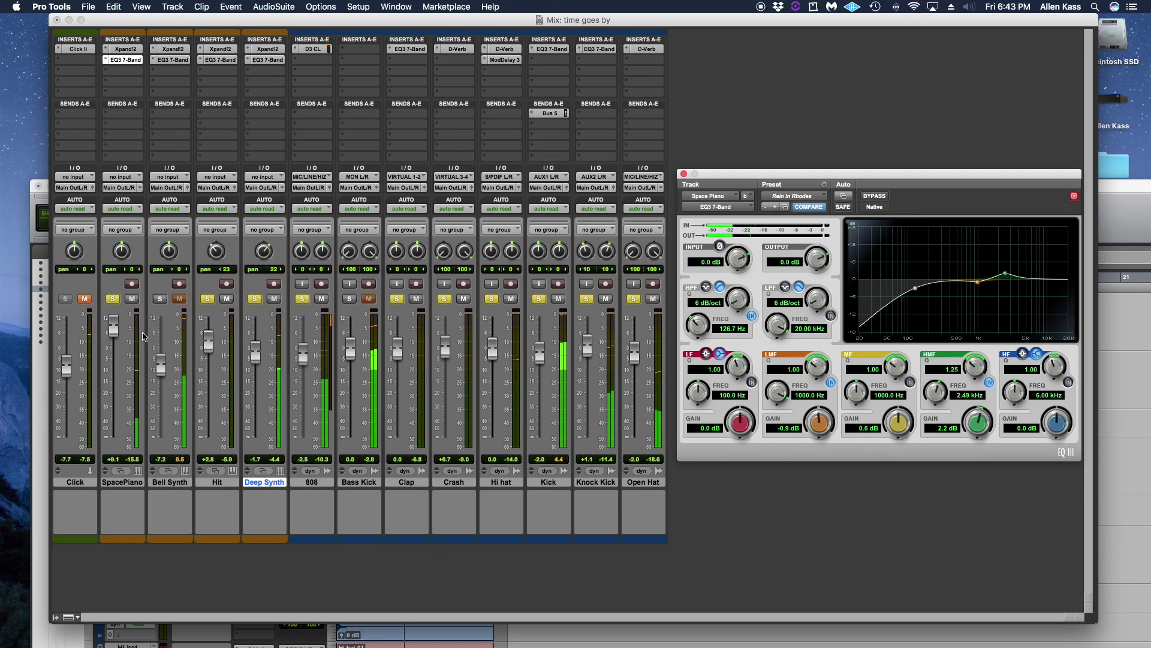
Check Bell Synth in and out of solo, and clear the solos on all tracks
{"action": "left_click", "coordinate": [159, 338]}
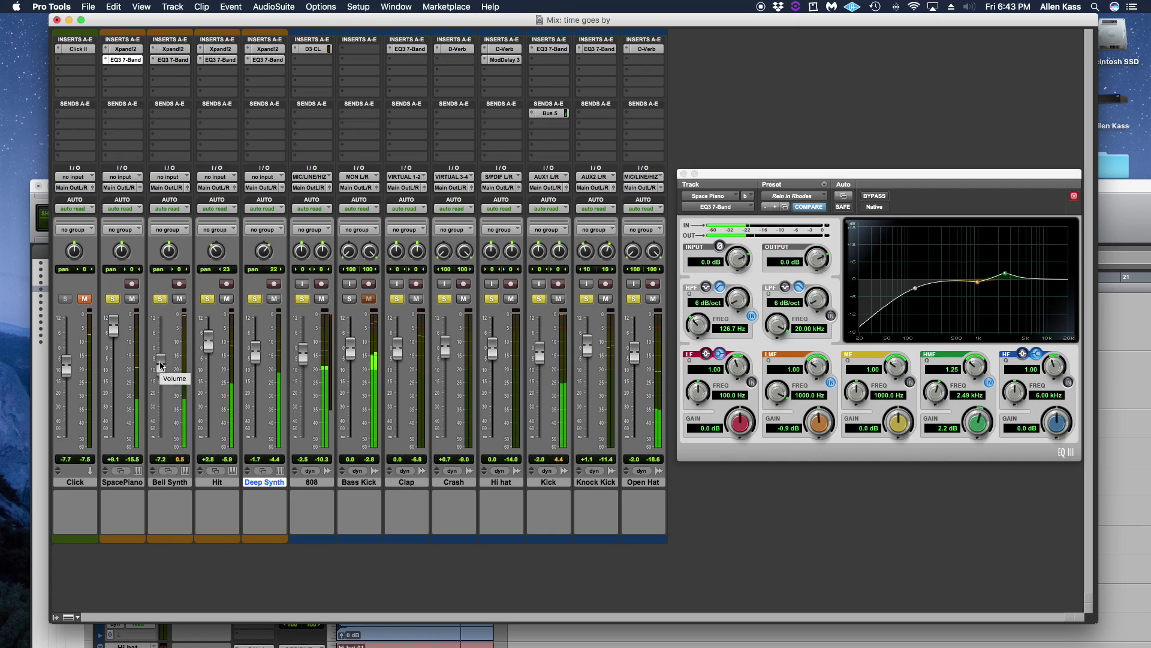
{"action": "left_click", "coordinate": [160, 300]}
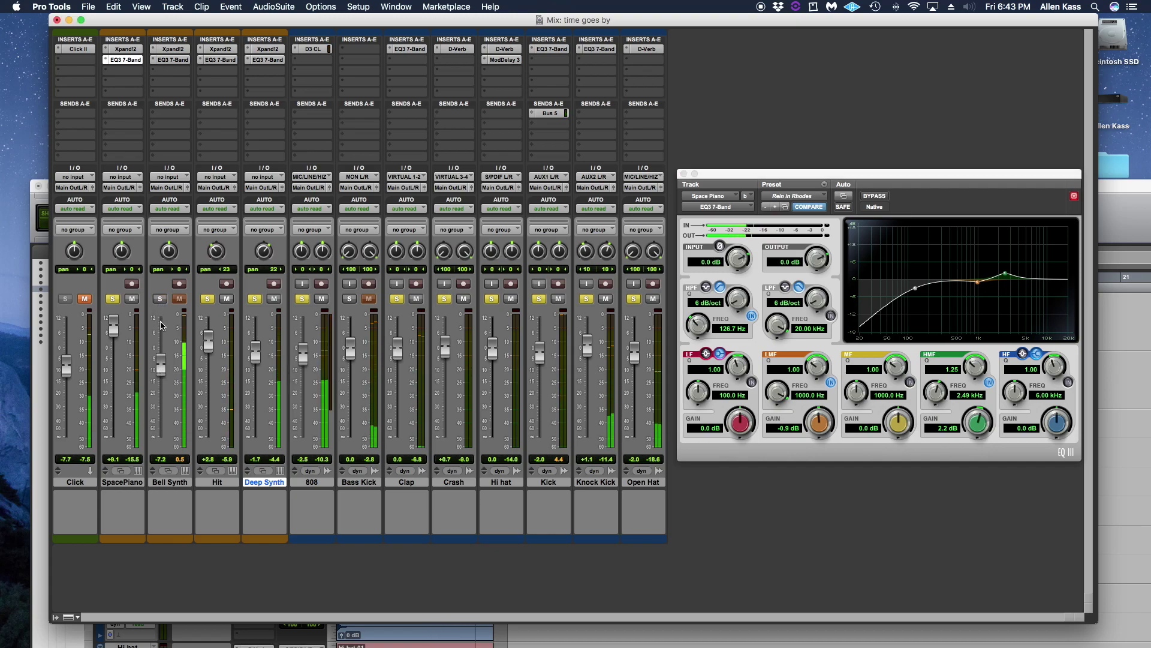
{"action": "left_click", "coordinate": [634, 299]}
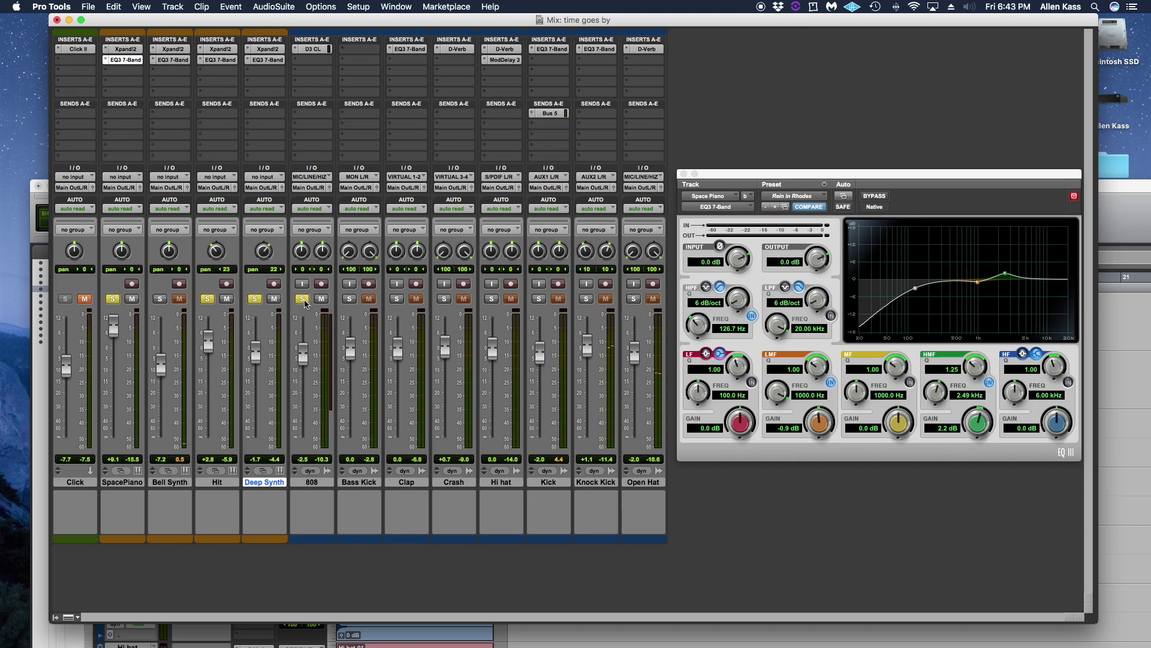
{"action": "left_click", "coordinate": [111, 300]}
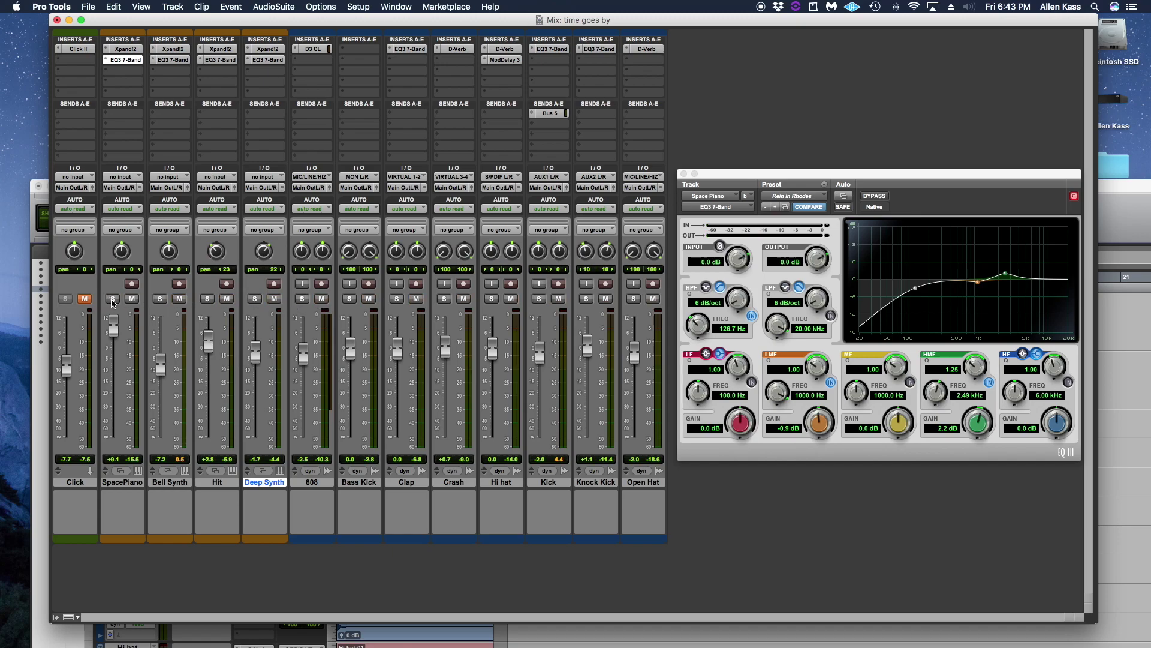
Audition SpacePiano, Hit and Deep Synth together in solo, and release their solos
{"action": "left_click", "coordinate": [112, 300]}
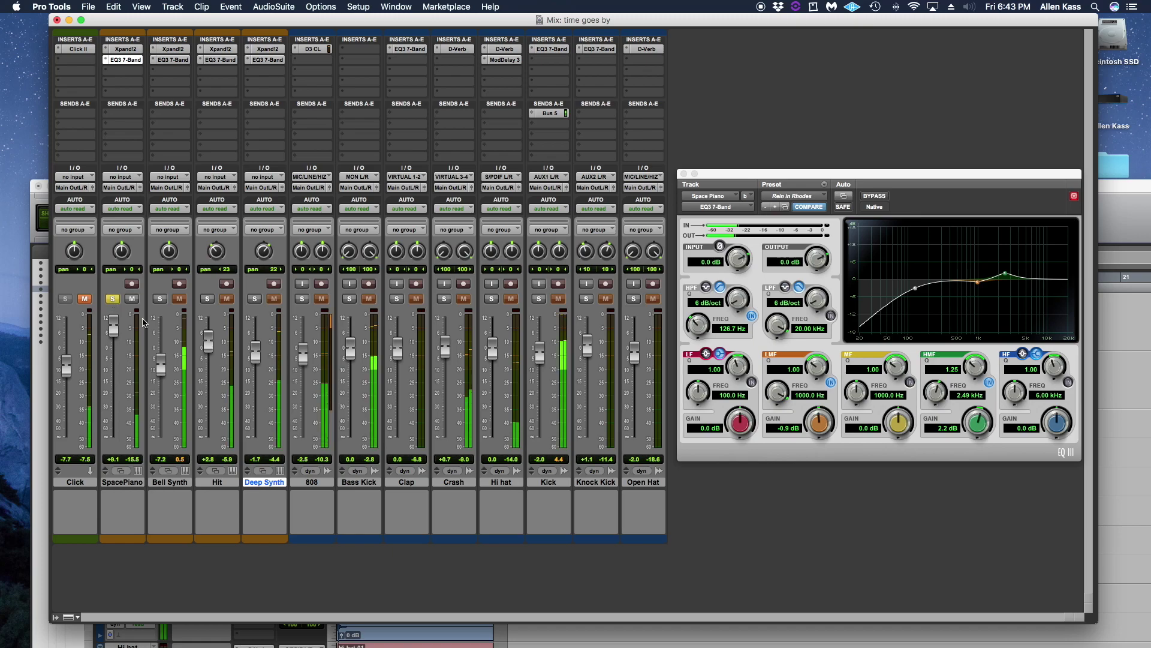
{"action": "left_click", "coordinate": [208, 299]}
{"action": "left_click", "coordinate": [254, 299]}
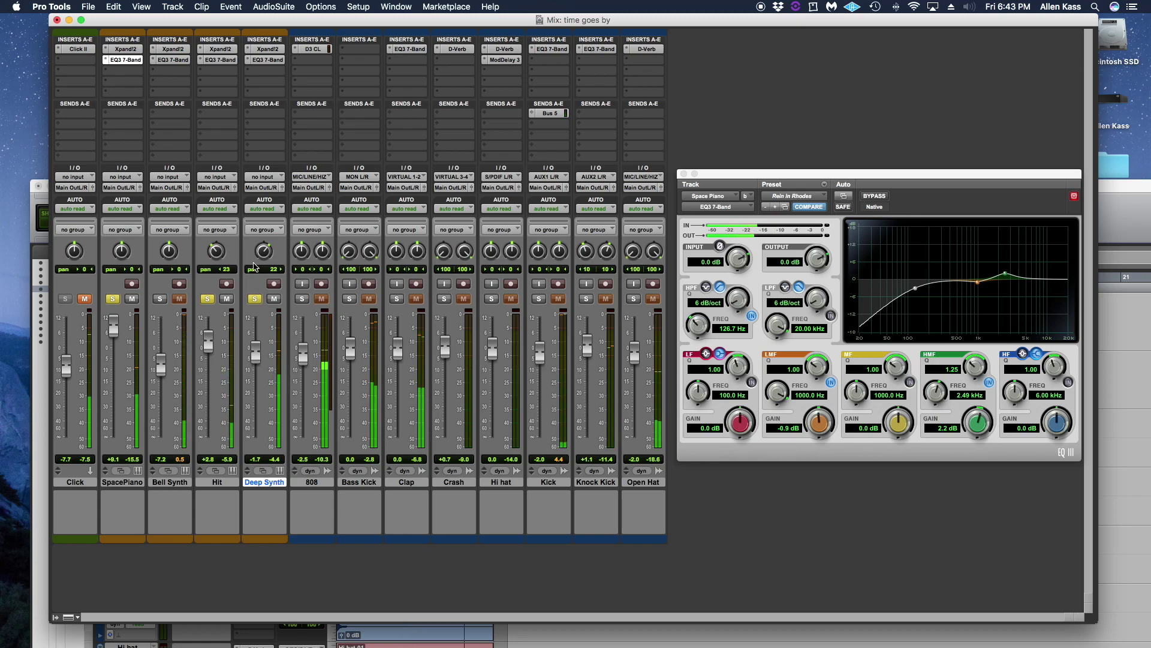
{"action": "left_click", "coordinate": [255, 300]}
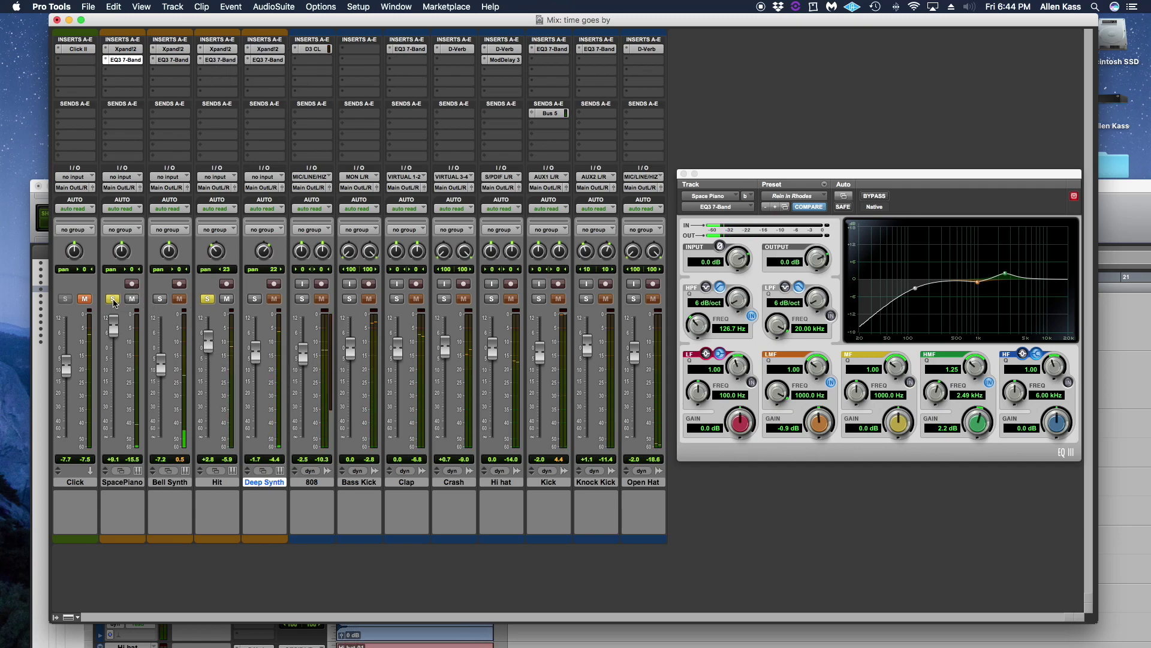
{"action": "left_click", "coordinate": [208, 299]}
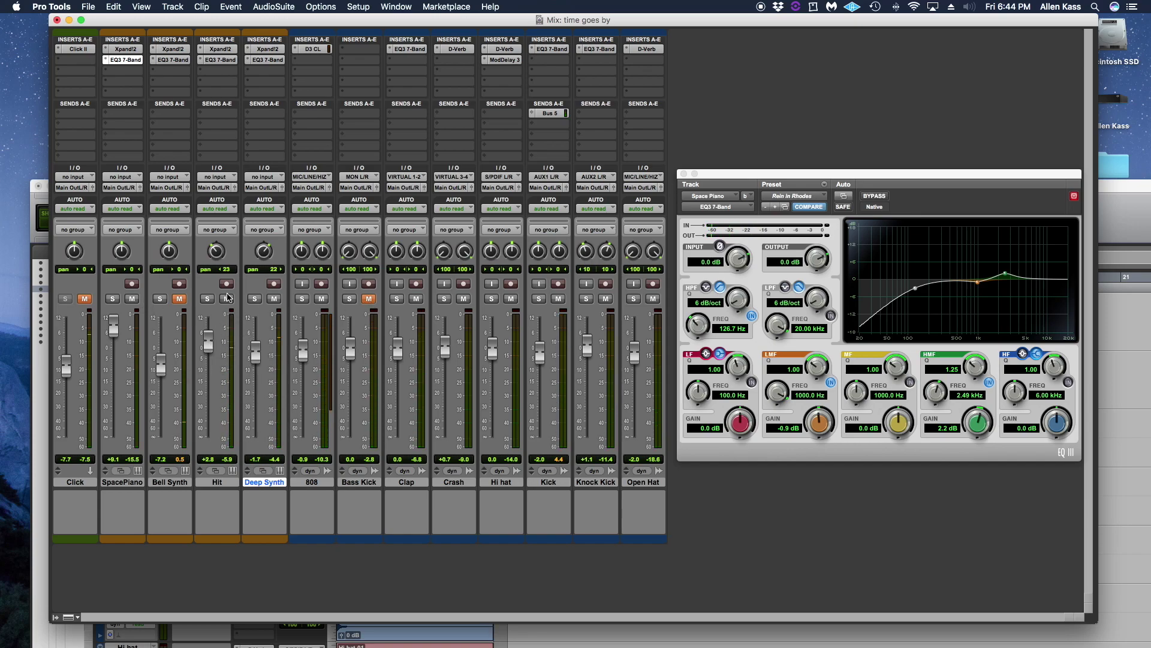
With Hit and Deep Synth soloed, set Hit's EQ to LMF -3.0 dB at 488.6 Hz, MF 3.6 dB at 1.29 kHz, HF 4.6 dB at 2.80 kHz
{"action": "left_click", "coordinate": [208, 299]}
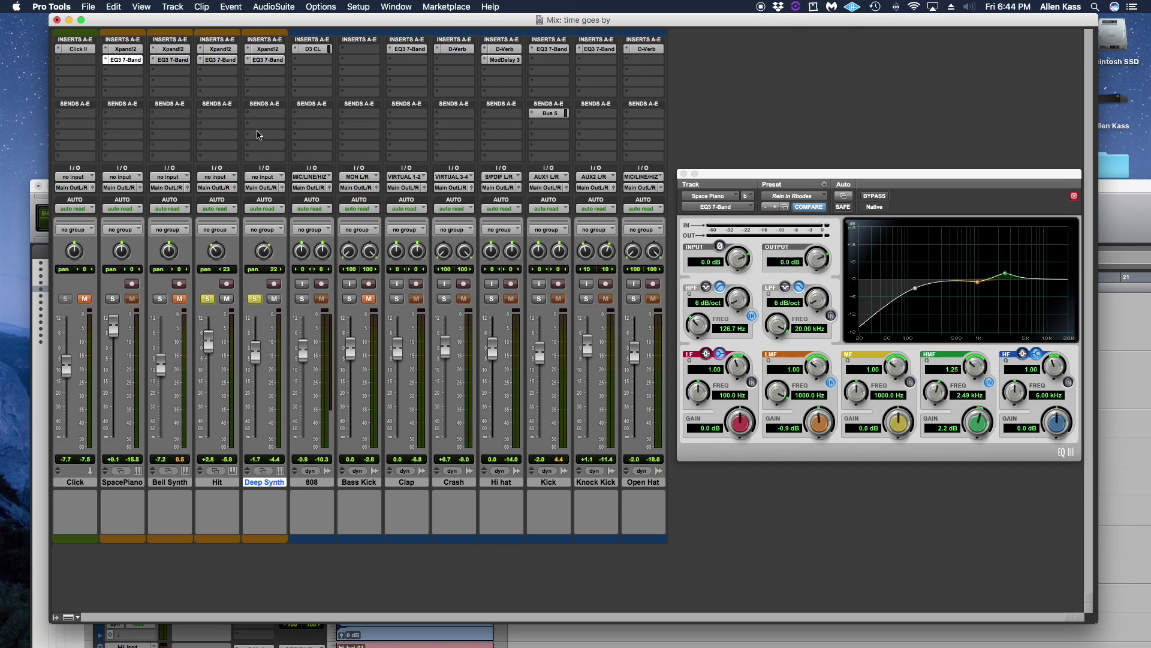
{"action": "left_click", "coordinate": [221, 59]}
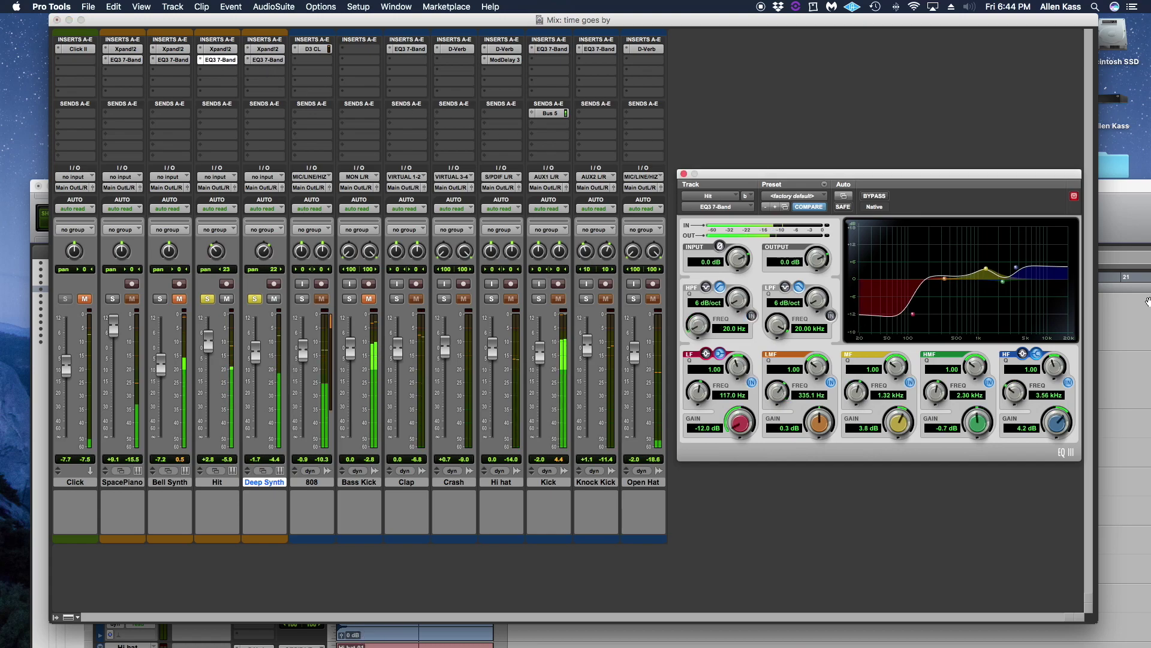
{"action": "left_click_drag", "start_coordinate": [944, 278], "coordinate": [1010, 268]}
{"action": "left_click_drag", "start_coordinate": [1060, 426], "coordinate": [1060, 427]}
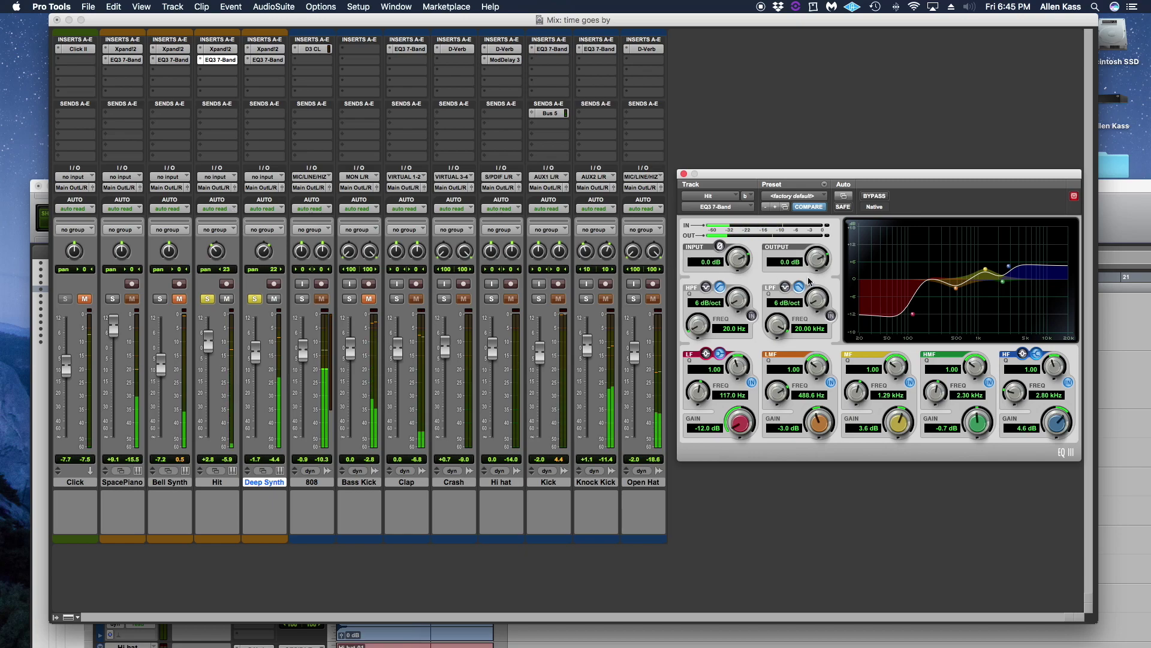
{"action": "left_click", "coordinate": [172, 60]}
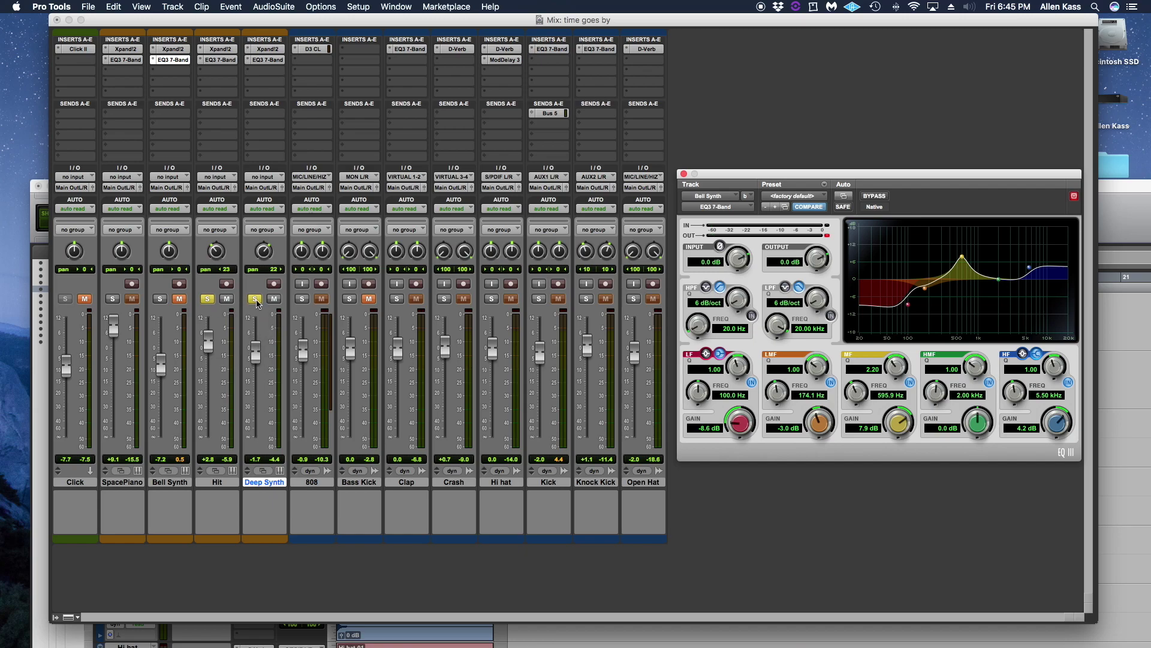
{"action": "left_click", "coordinate": [228, 62]}
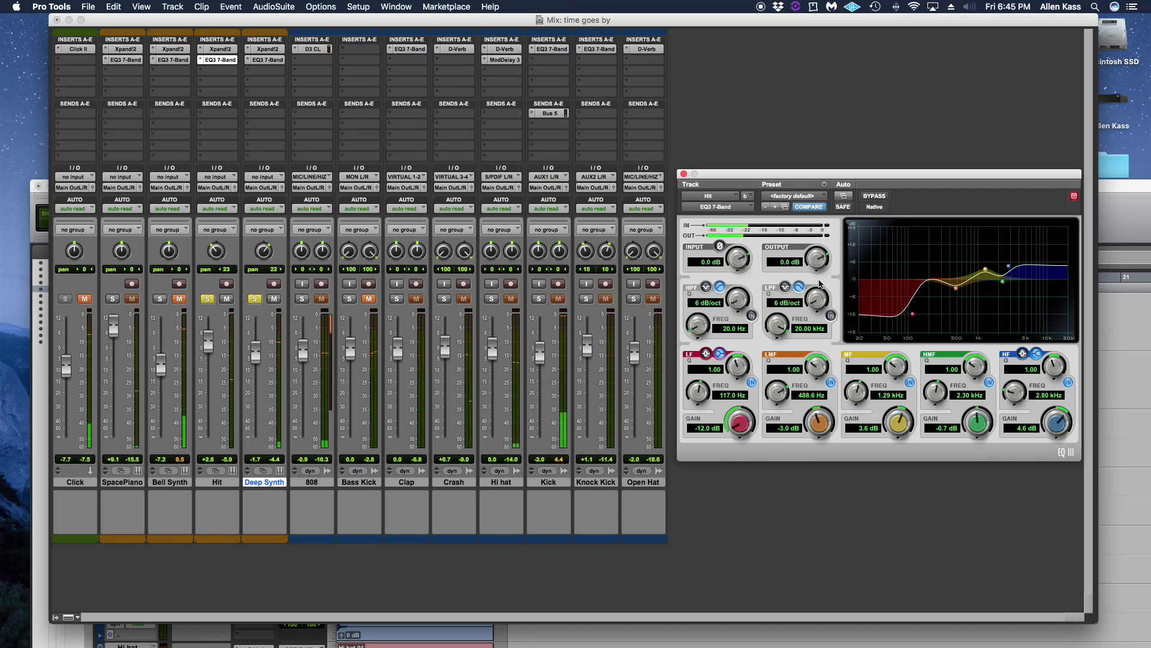
Solo SpacePiano alongside Hit and Deep Synth, lower its level to +5.5 dB, and play the mix with all solos released
{"action": "left_click", "coordinate": [115, 299]}
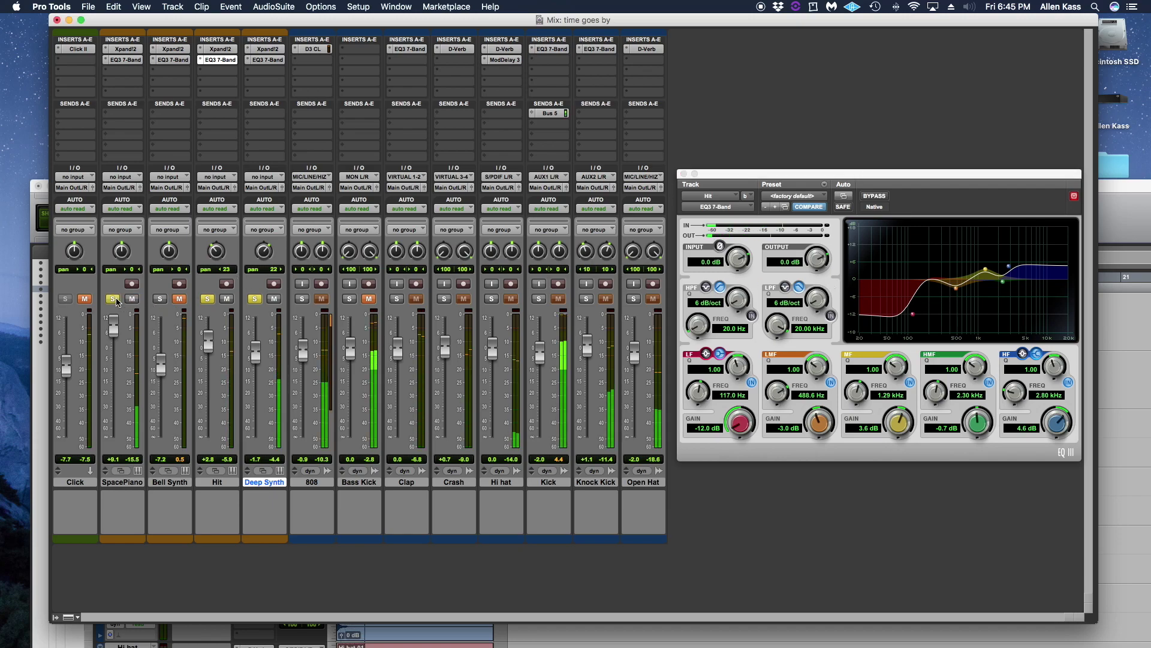
{"action": "left_click_drag", "start_coordinate": [114, 324], "coordinate": [116, 334]}
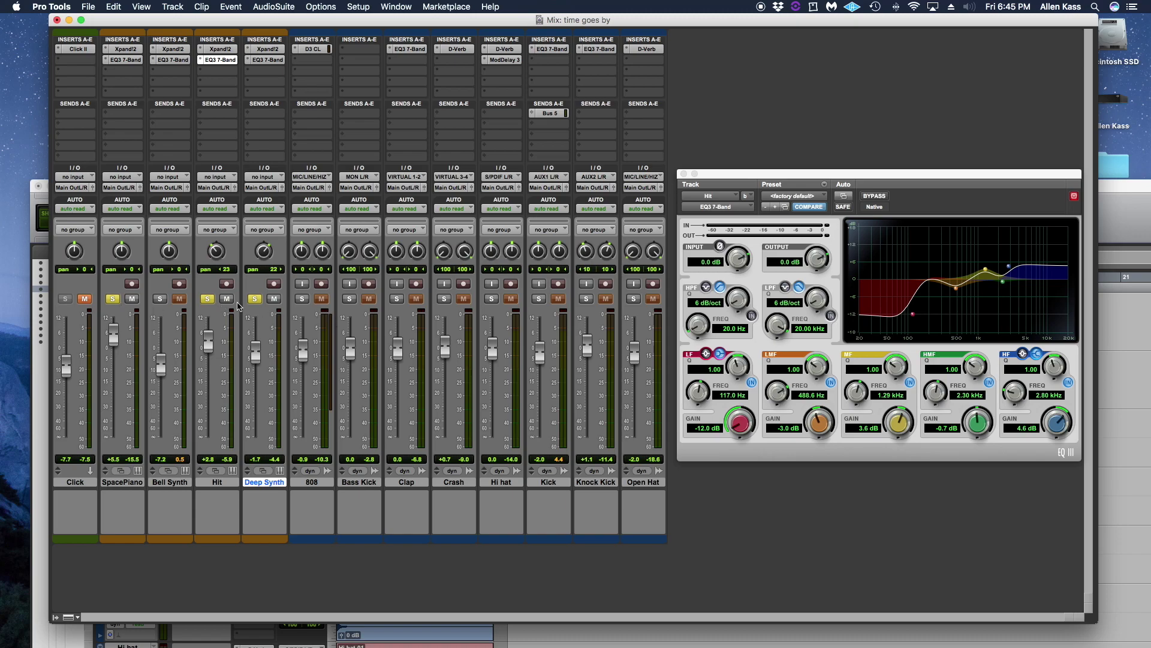
{"action": "left_click", "coordinate": [113, 299]}
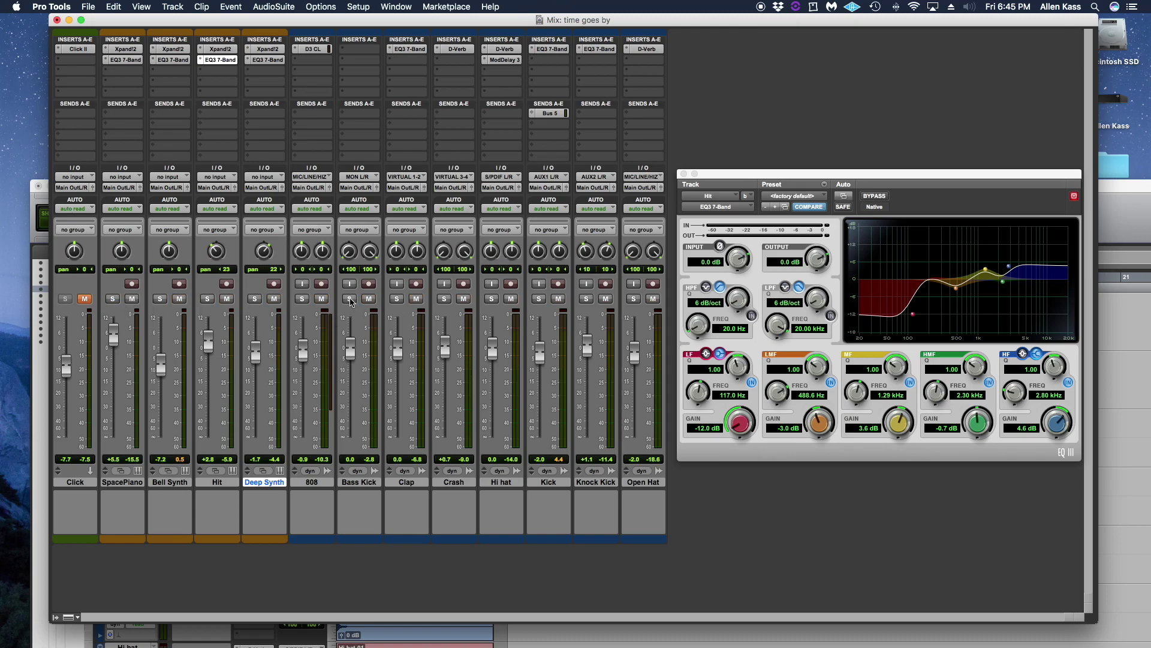
{"action": "key", "text": "space"}
Mute Bell Synth and 808, and center both Bass Kick pan controls
{"action": "left_click", "coordinate": [179, 299]}
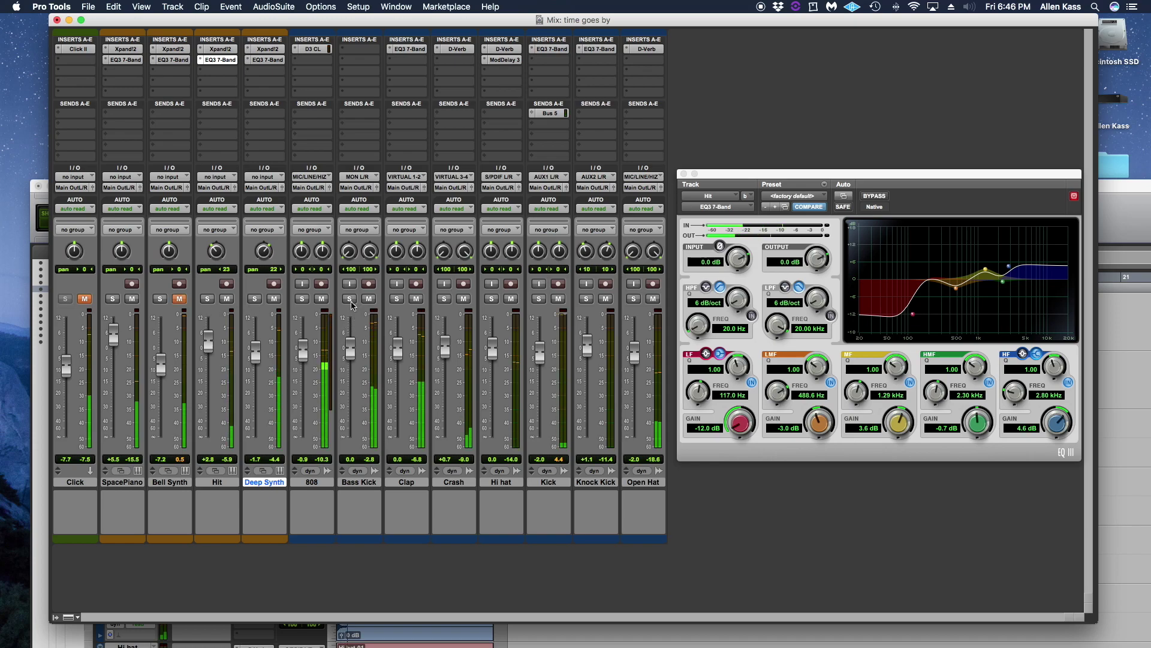
{"action": "left_click", "coordinate": [321, 299]}
{"action": "left_click_drag", "start_coordinate": [350, 253], "coordinate": [358, 206]}
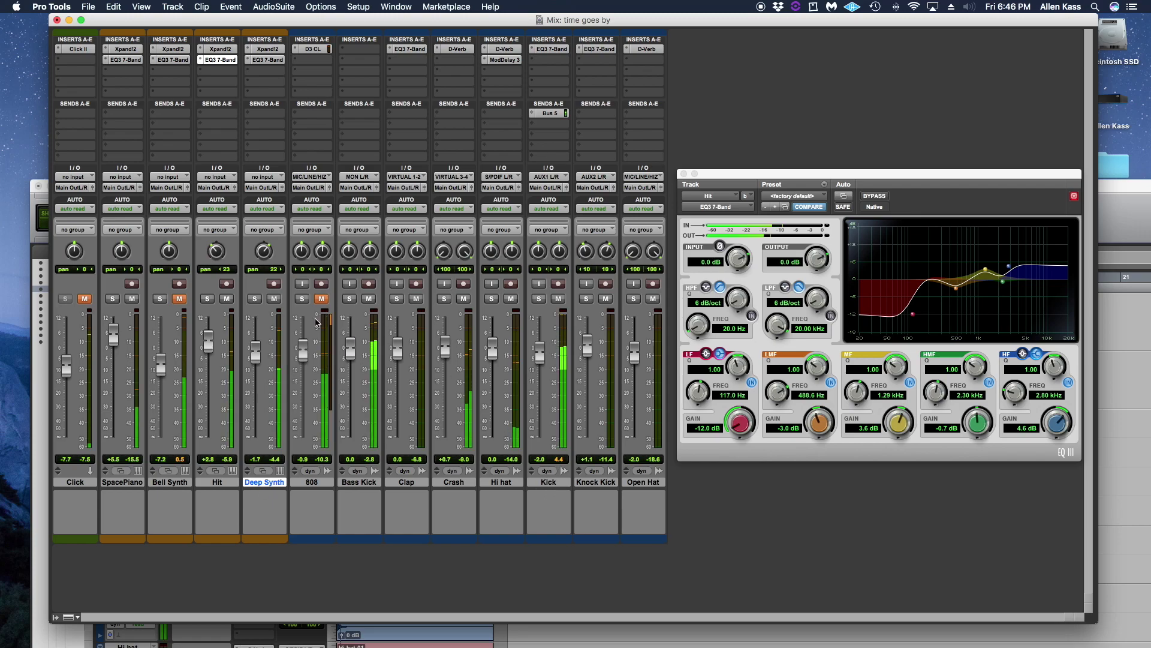
Check Bass Kick in solo, set its level to -0.6 dB, and unmute 808
{"action": "left_click", "coordinate": [350, 298]}
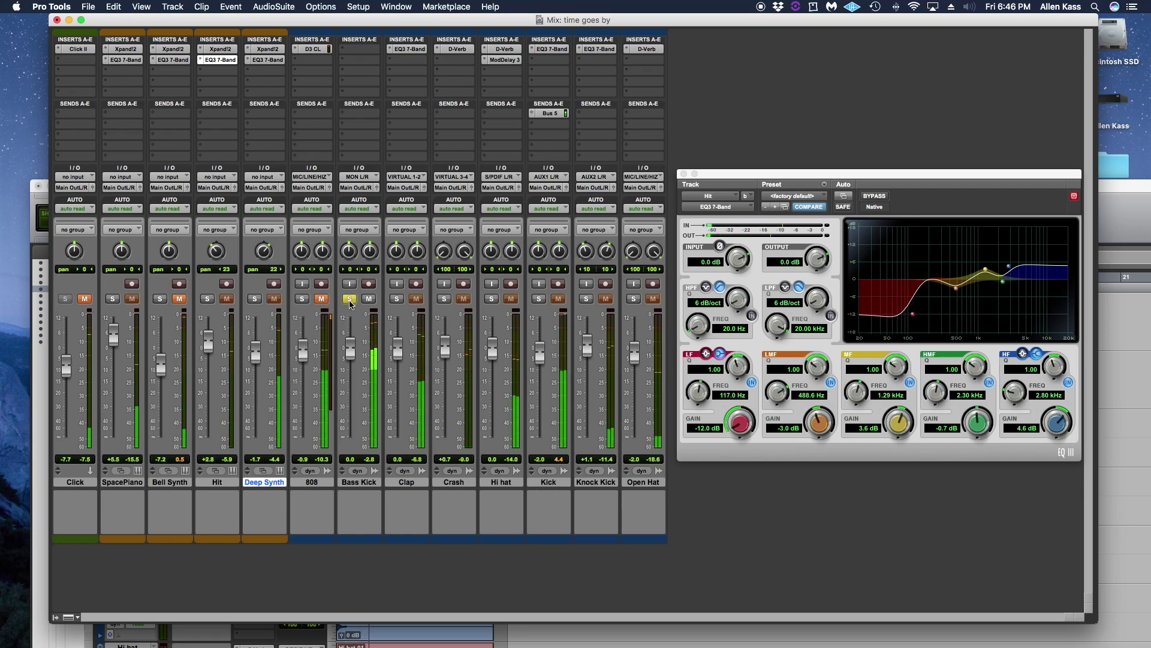
{"action": "left_click", "coordinate": [349, 298]}
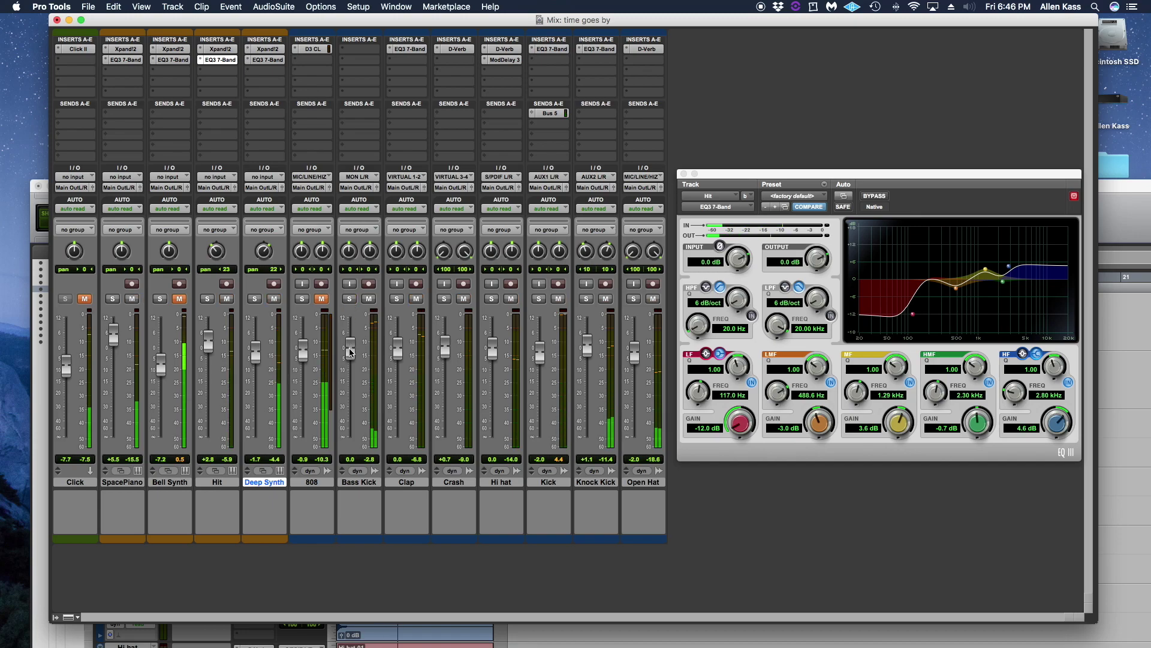
{"action": "left_click_drag", "start_coordinate": [351, 349], "coordinate": [351, 355]}
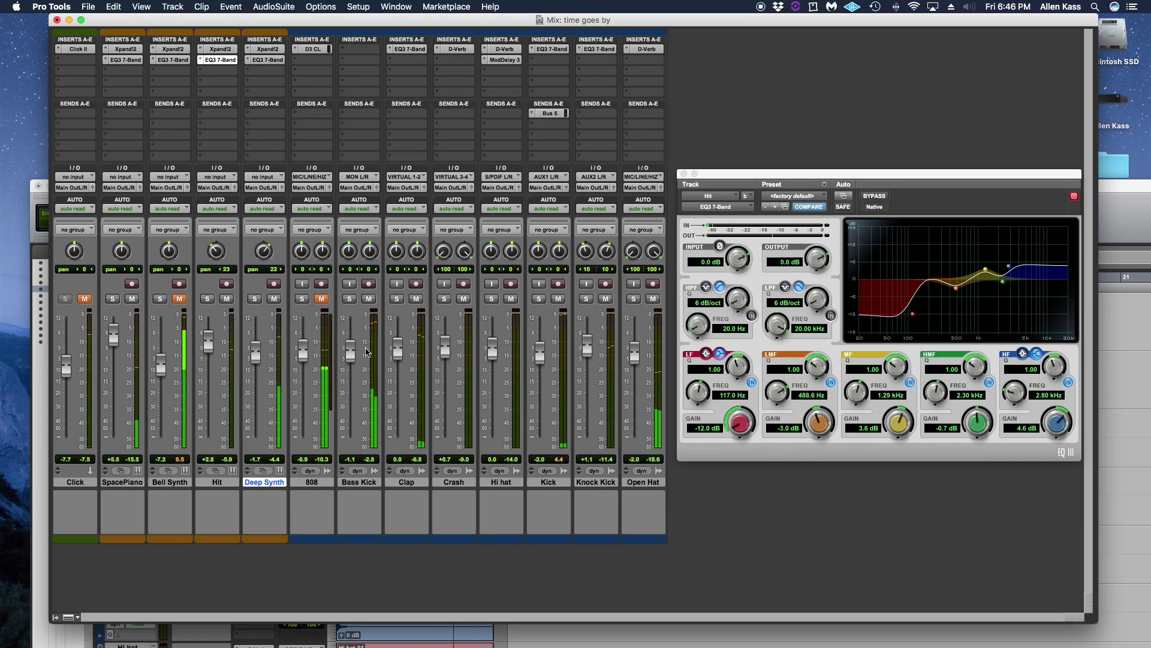
{"action": "left_click_drag", "start_coordinate": [352, 352], "coordinate": [353, 350]}
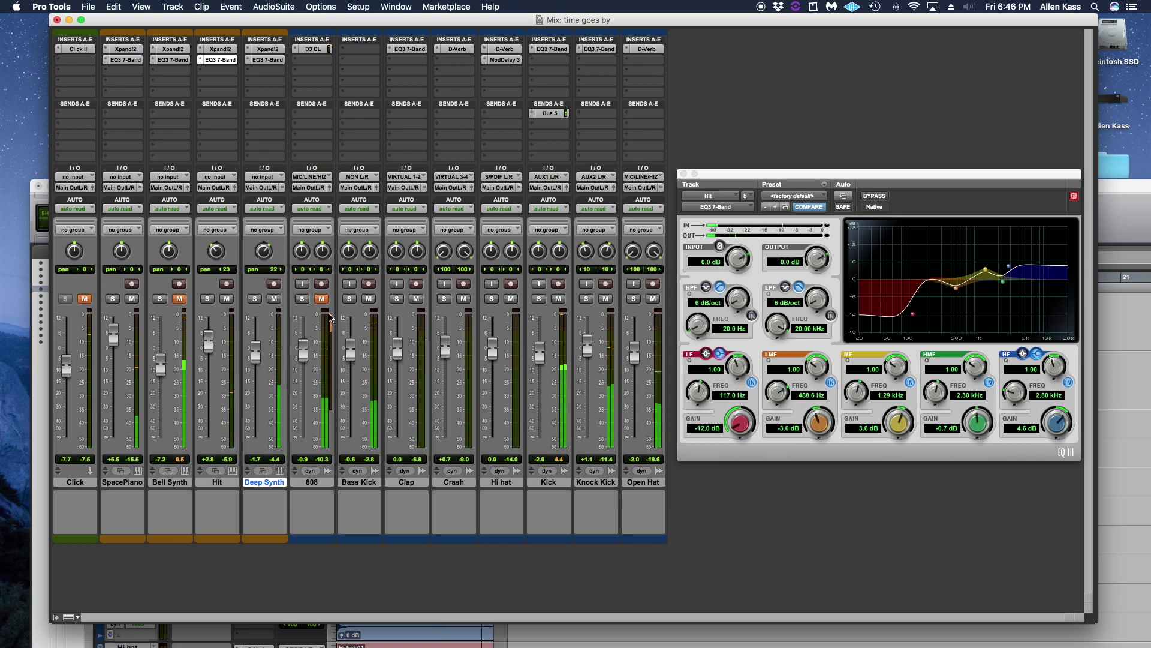
{"action": "left_click", "coordinate": [321, 299]}
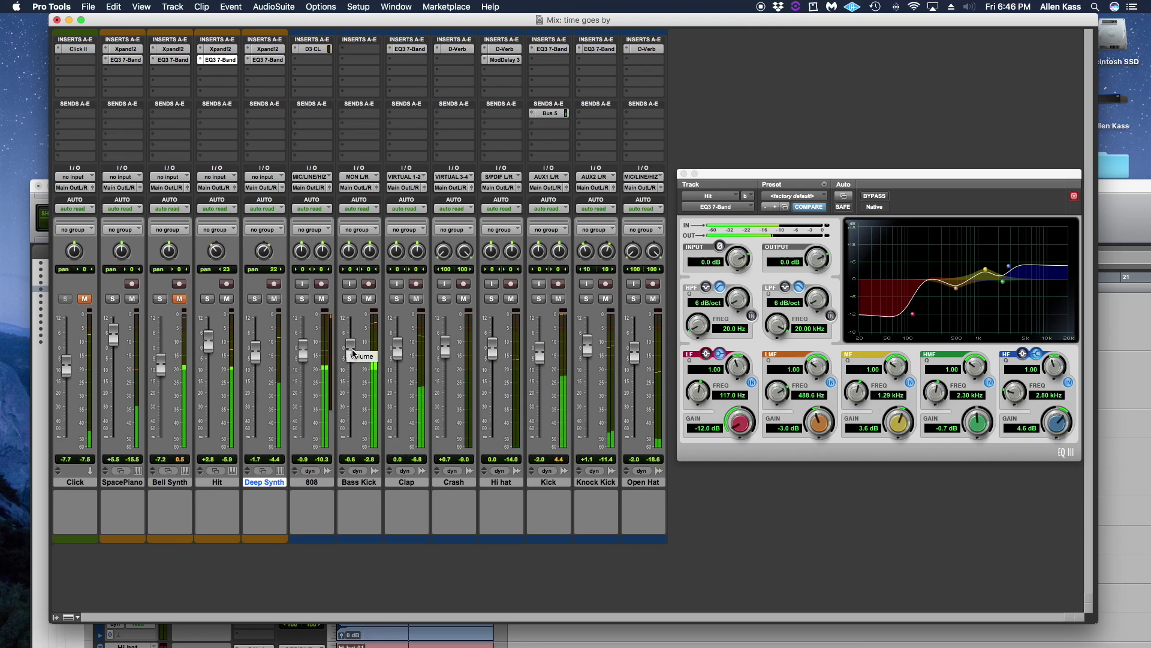
Solo Bell Synth, add a second EQ3 7-Band insert to it, release the solo and raise its level to +1.1 dB
{"action": "left_click", "coordinate": [160, 298]}
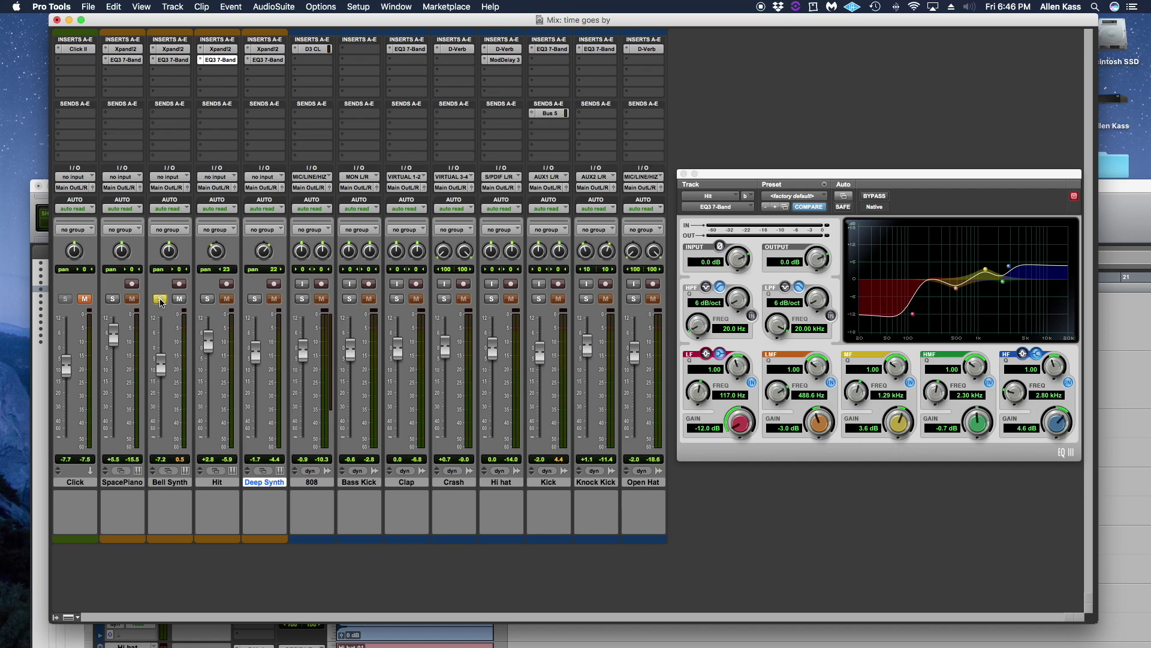
{"action": "left_click", "coordinate": [174, 70]}
{"action": "mouse_move", "coordinate": [192, 94]}
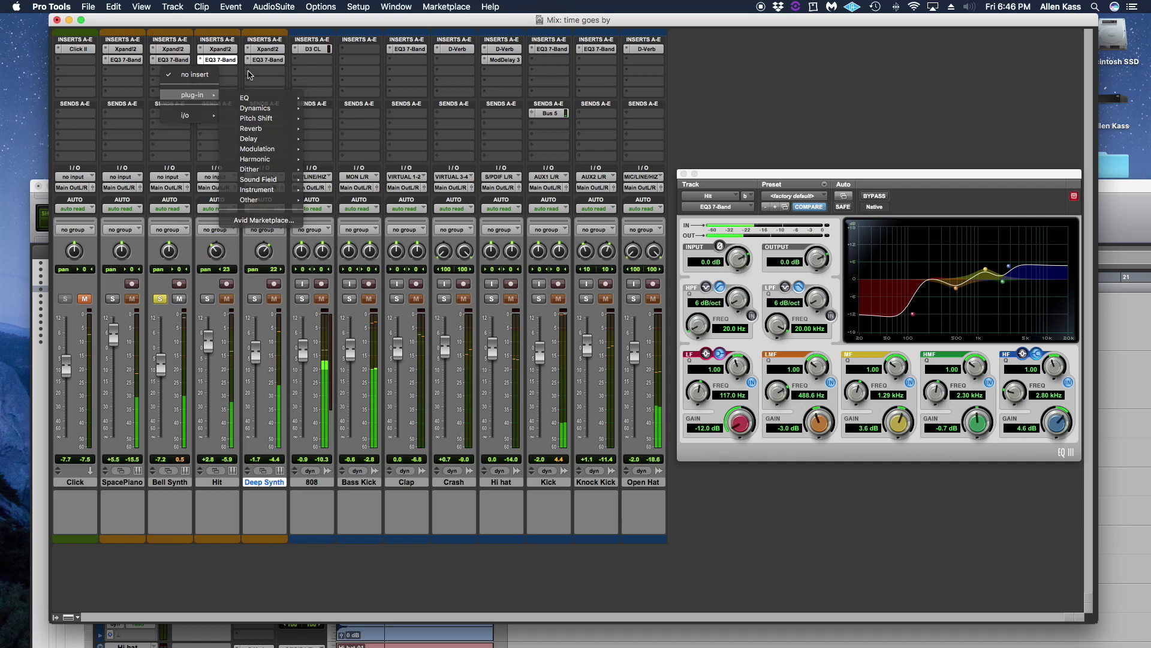
{"action": "left_click", "coordinate": [249, 74]}
{"action": "left_click", "coordinate": [161, 299]}
{"action": "left_click_drag", "start_coordinate": [160, 362], "coordinate": [160, 356]}
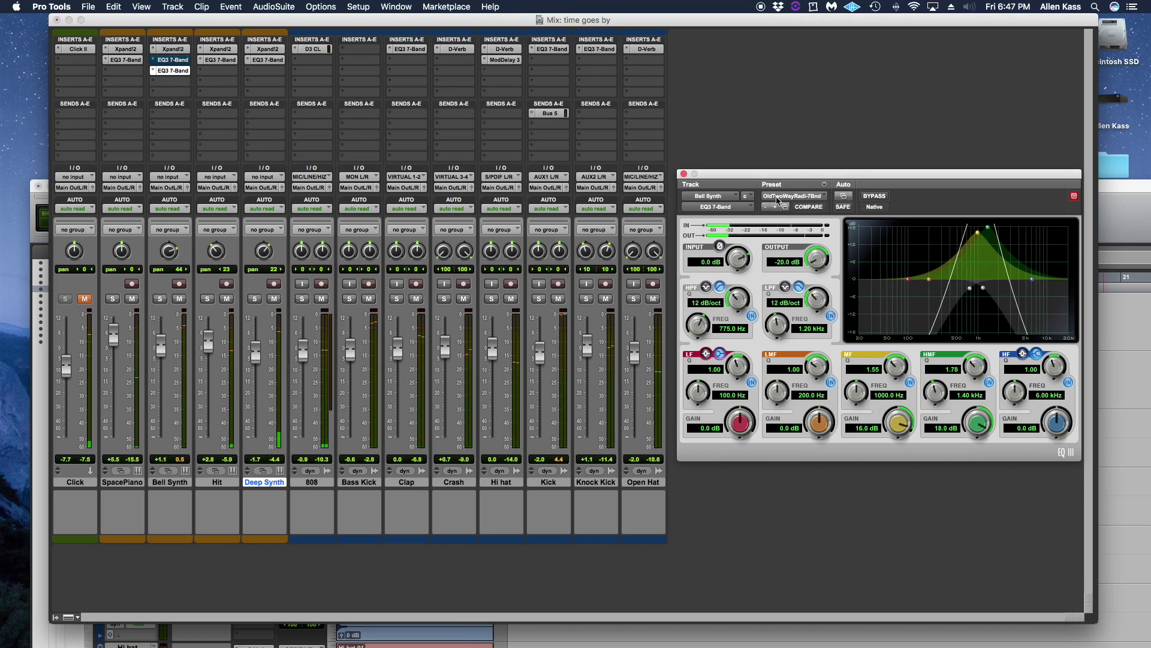
Remove the second EQ3 7-Band insert from Bell Synth, take the first one out of bypass and open it
{"action": "left_click", "coordinate": [780, 196]}
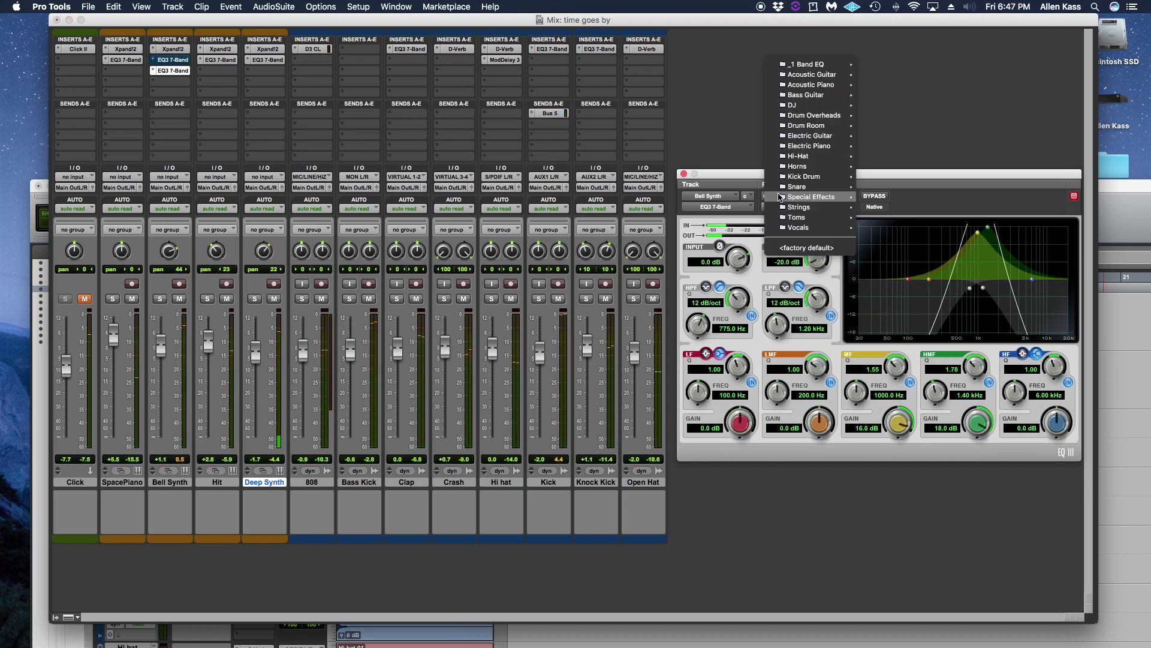
{"action": "mouse_move", "coordinate": [810, 64]}
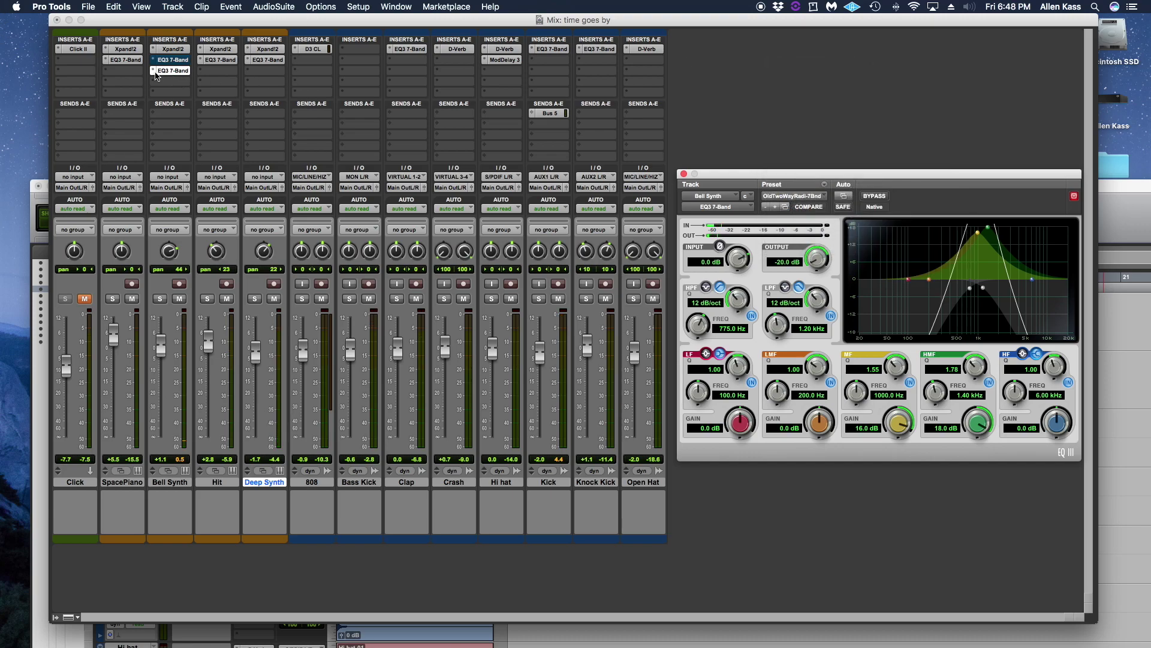
{"action": "left_click", "coordinate": [153, 70]}
{"action": "left_click", "coordinate": [165, 52]}
{"action": "left_click", "coordinate": [164, 61], "text": "super"}
{"action": "left_click", "coordinate": [168, 61]}
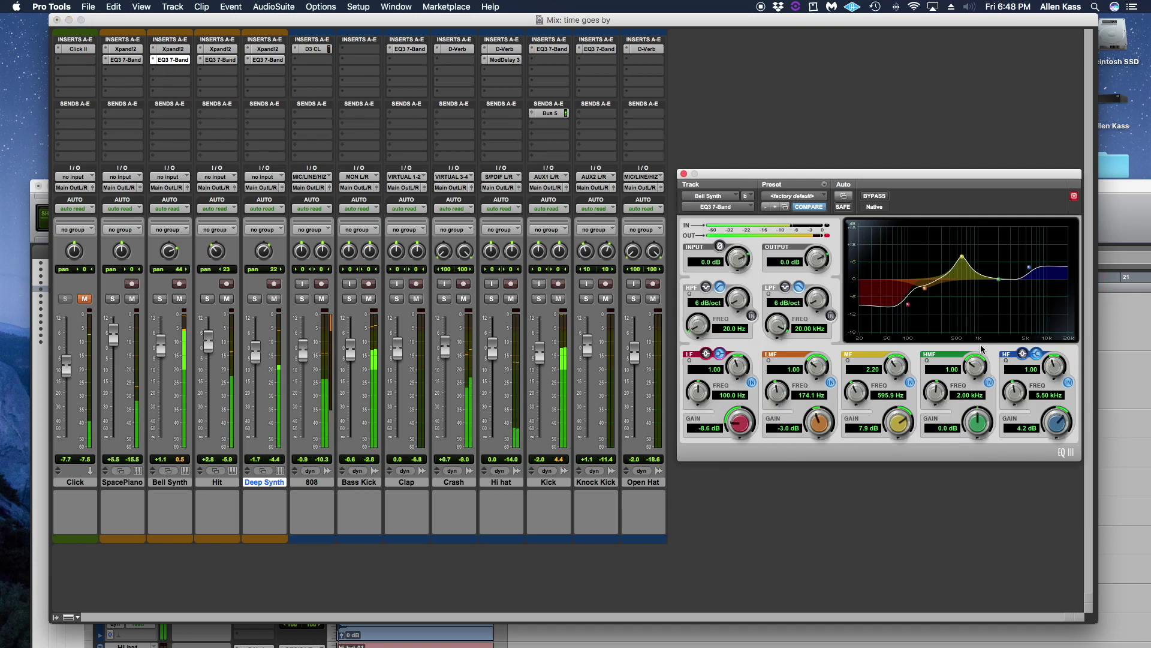
Lower Bell Synth to -7.0 dB and pan it 48 left, pan SpacePiano 9 left, and close the EQ
{"action": "left_click_drag", "start_coordinate": [161, 346], "coordinate": [160, 364]}
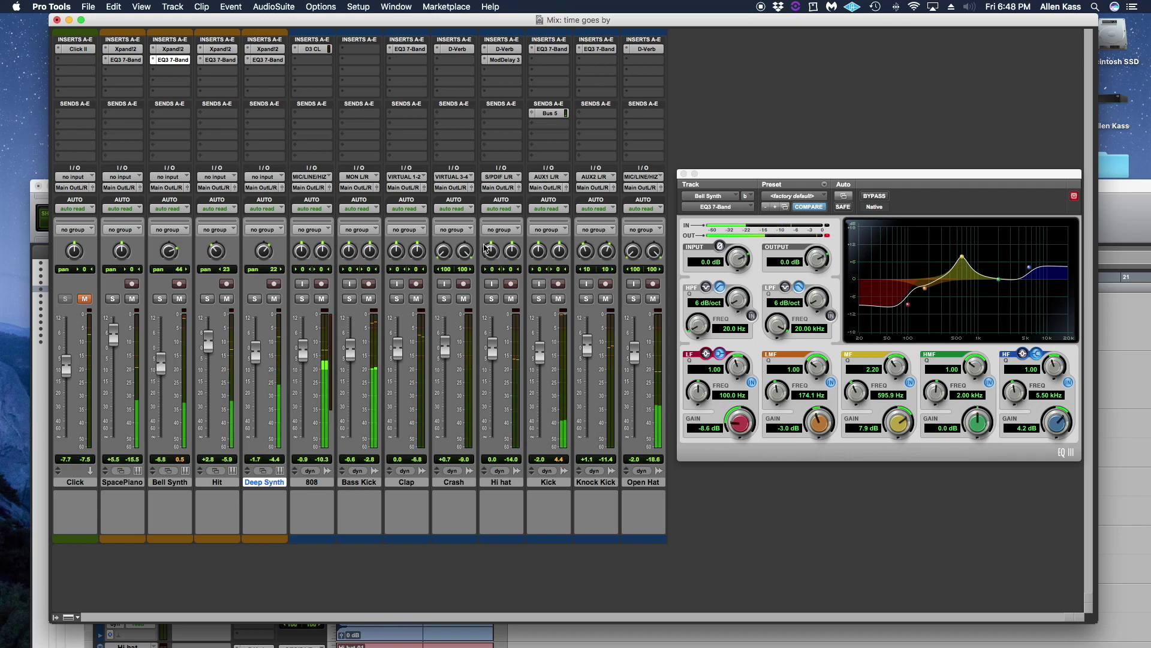
{"action": "left_click_drag", "start_coordinate": [169, 252], "coordinate": [168, 291]}
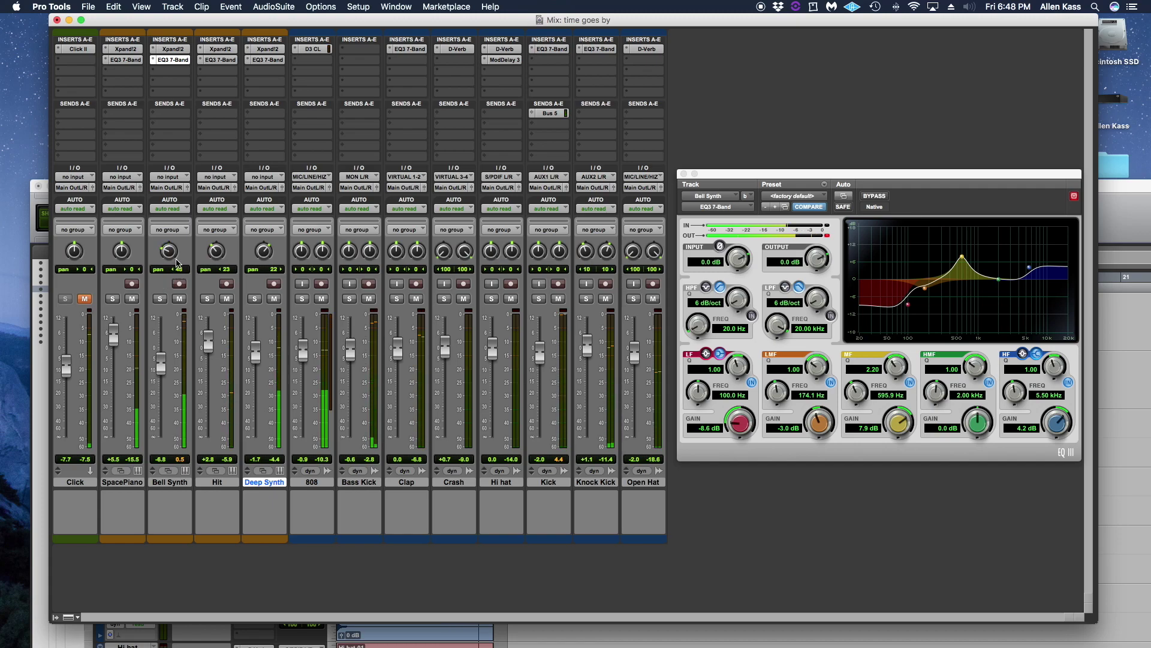
{"action": "left_click_drag", "start_coordinate": [178, 268], "coordinate": [155, 294]}
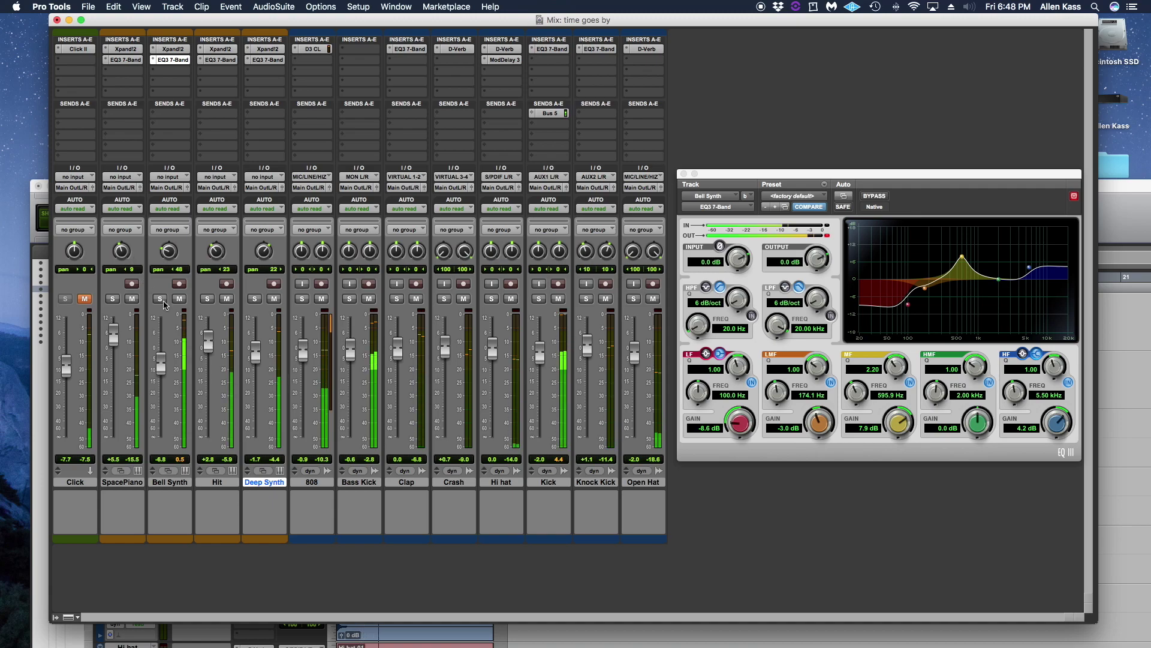
{"action": "left_click_drag", "start_coordinate": [162, 364], "coordinate": [163, 369]}
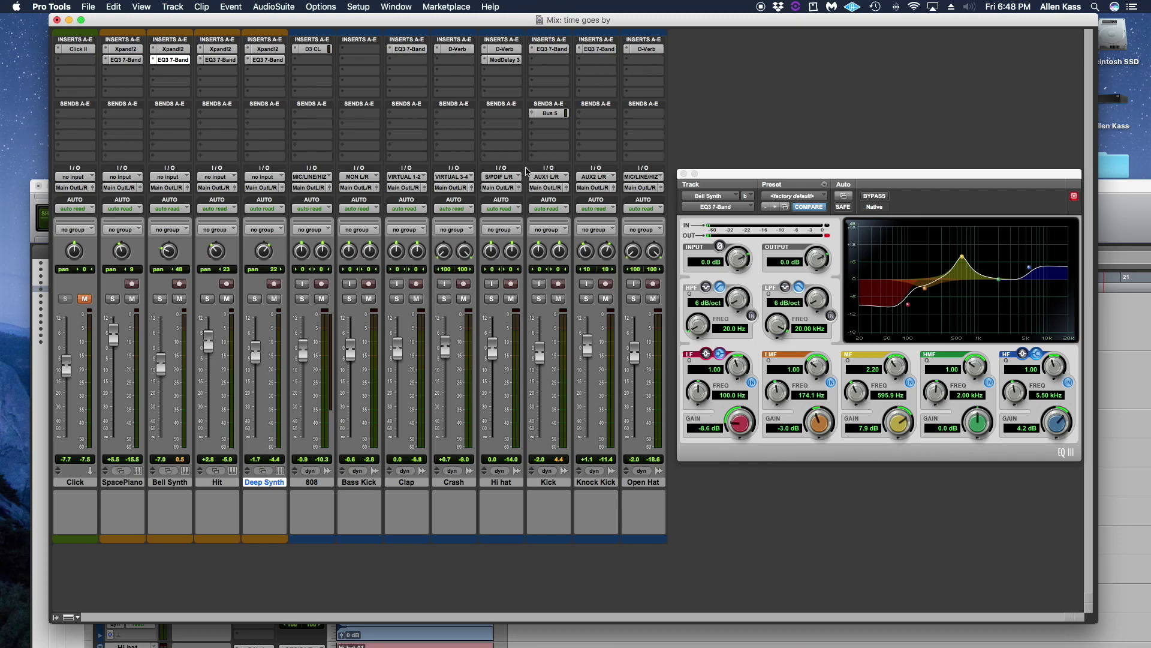
{"action": "left_click", "coordinate": [684, 174]}
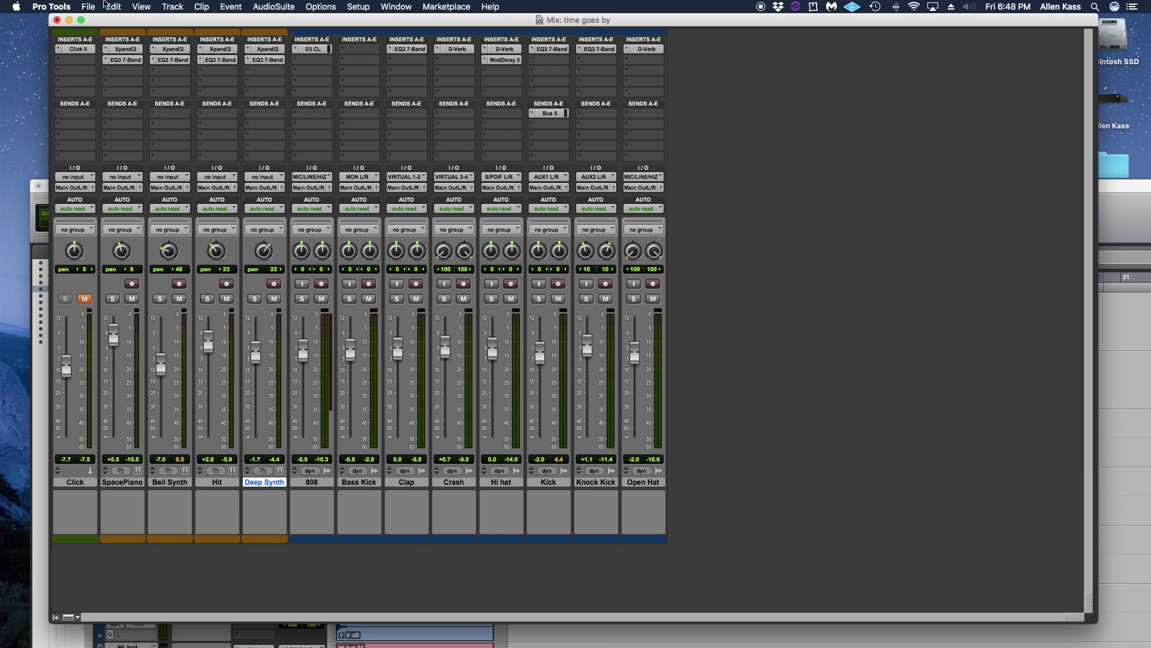
Switch from the Mix window to the Edit window, look through the tracks and briefly play the loop
{"action": "left_click", "coordinate": [57, 21]}
{"action": "left_click_drag", "start_coordinate": [166, 183], "coordinate": [132, 3]}
{"action": "left_click", "coordinate": [32, 19]}
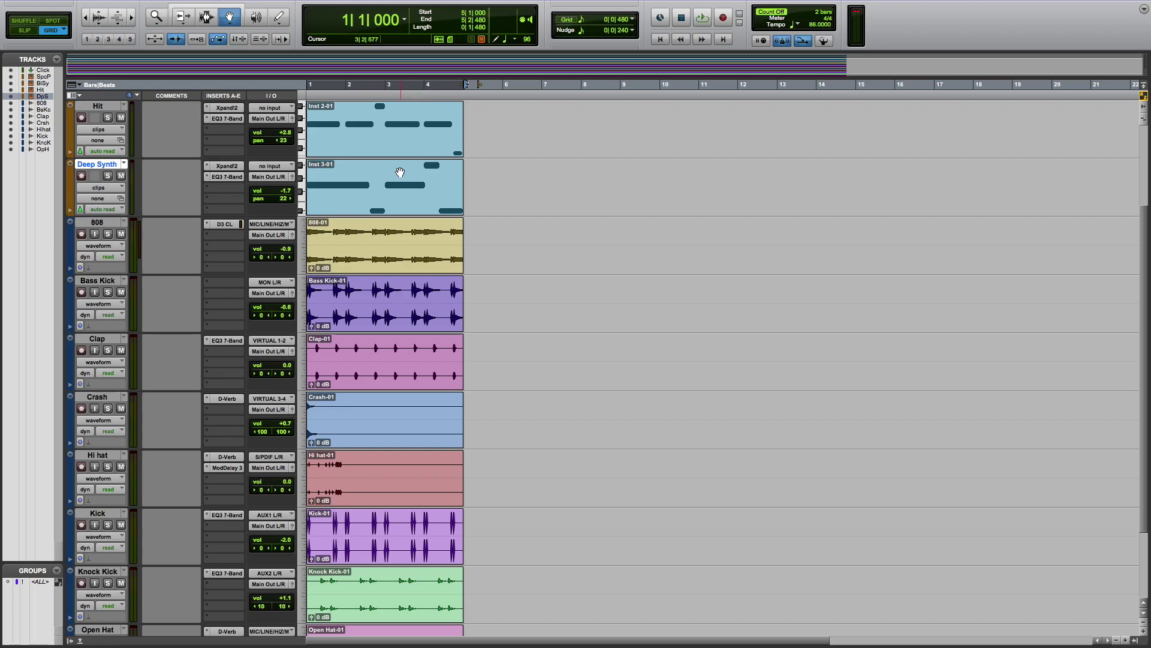
{"action": "scroll", "coordinate": [387, 619], "scroll_direction": "down", "scroll_amount": 2}
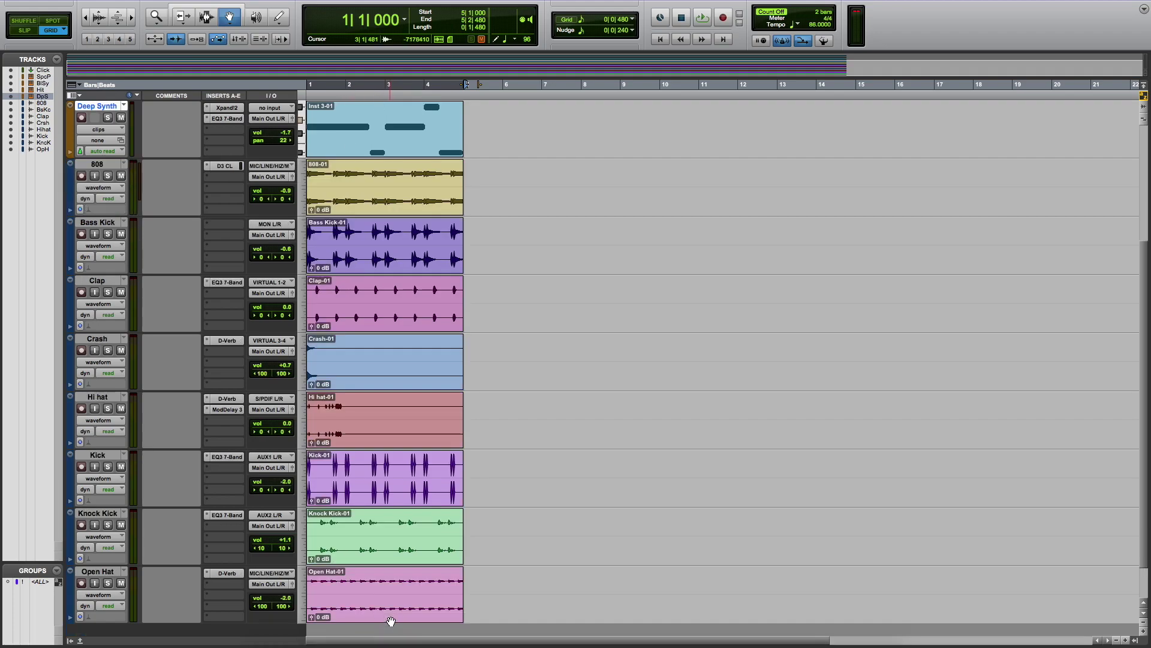
{"action": "scroll", "coordinate": [237, 527], "scroll_direction": "up", "scroll_amount": 5}
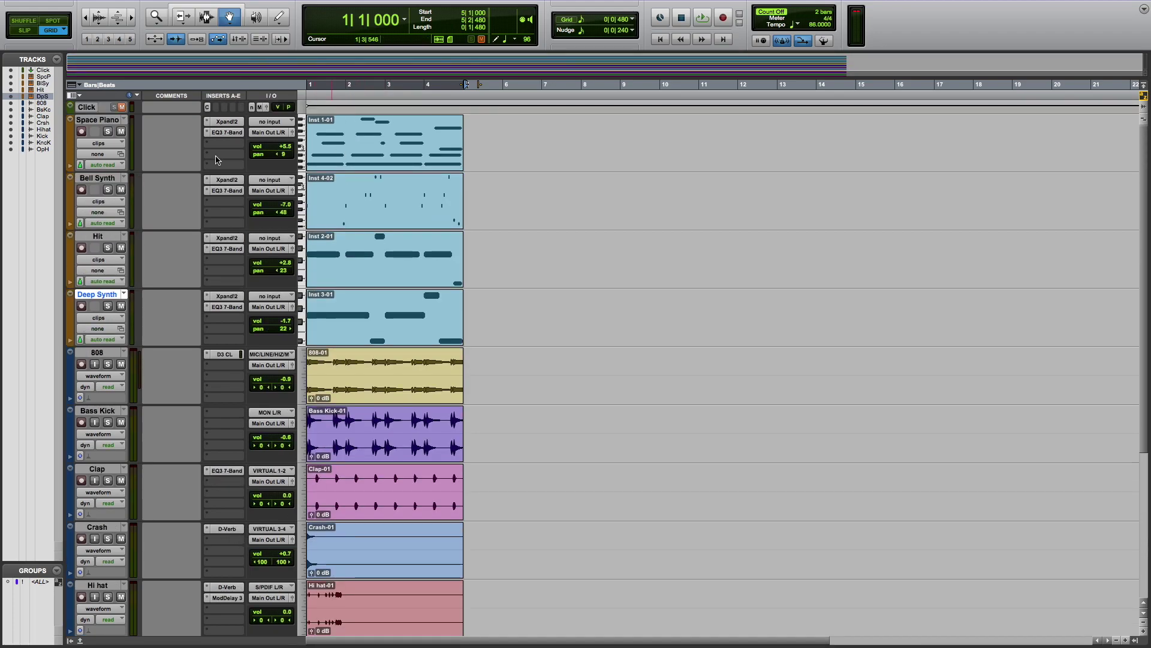
{"action": "key", "text": "space"}
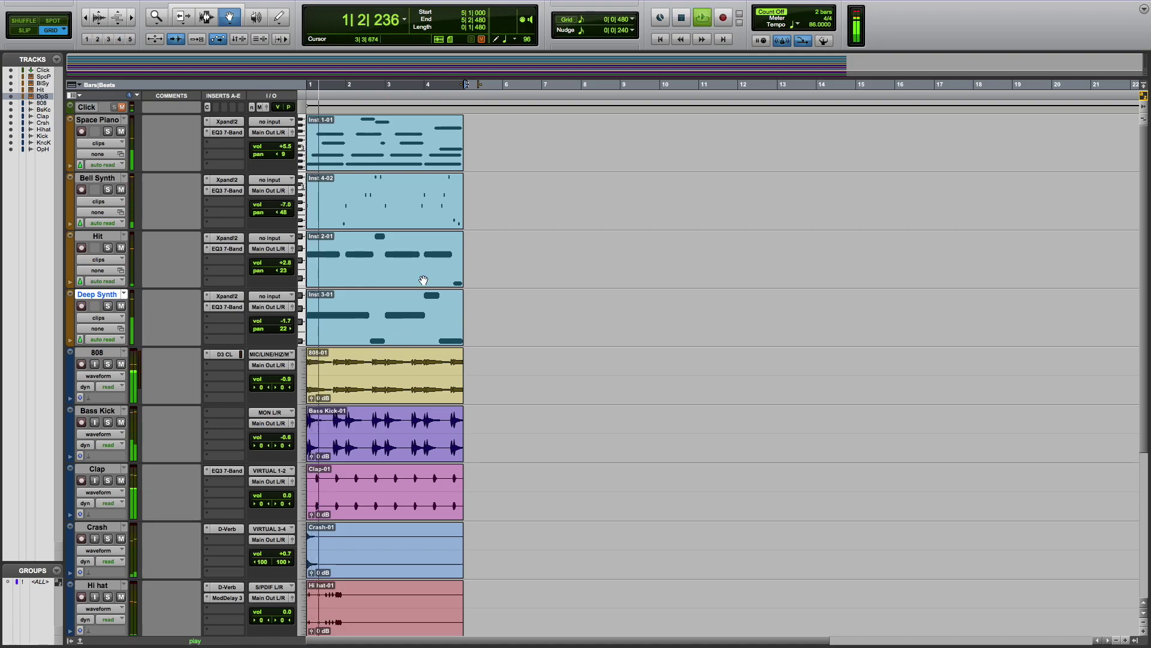
{"action": "key", "text": "space"}
{"action": "left_click", "coordinate": [402, 149]}
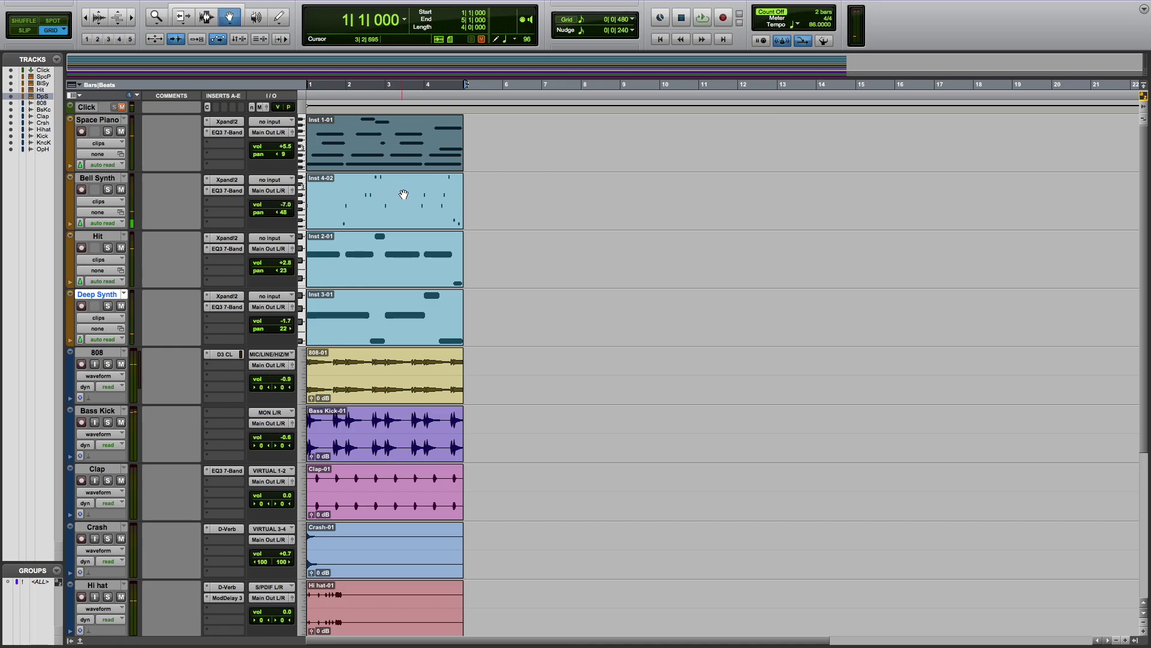
{"action": "left_click", "coordinate": [403, 195], "text": "shift"}
{"action": "left_click", "coordinate": [403, 258], "text": "shift"}
{"action": "left_click", "coordinate": [402, 308], "text": "shift"}
{"action": "left_click", "coordinate": [399, 367], "text": "shift"}
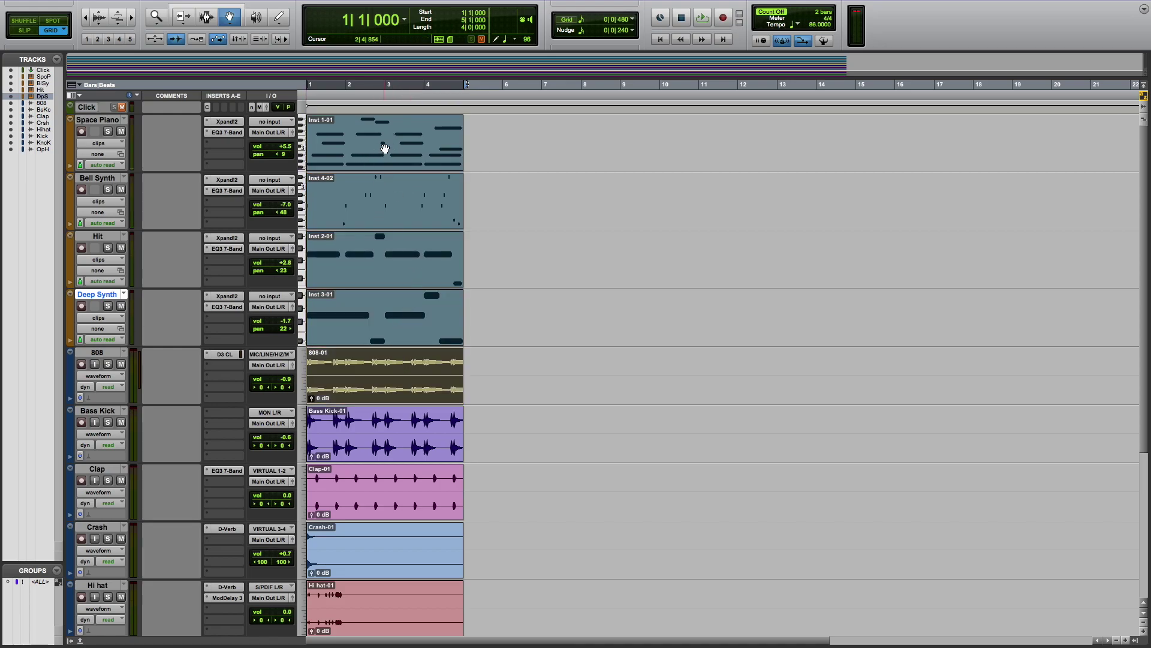
{"action": "left_click", "coordinate": [474, 198]}
Select the four-bar clips on all tracks, from Space Piano down to Open Hat
{"action": "left_click", "coordinate": [376, 146]}
{"action": "left_click", "coordinate": [400, 209], "text": "shift"}
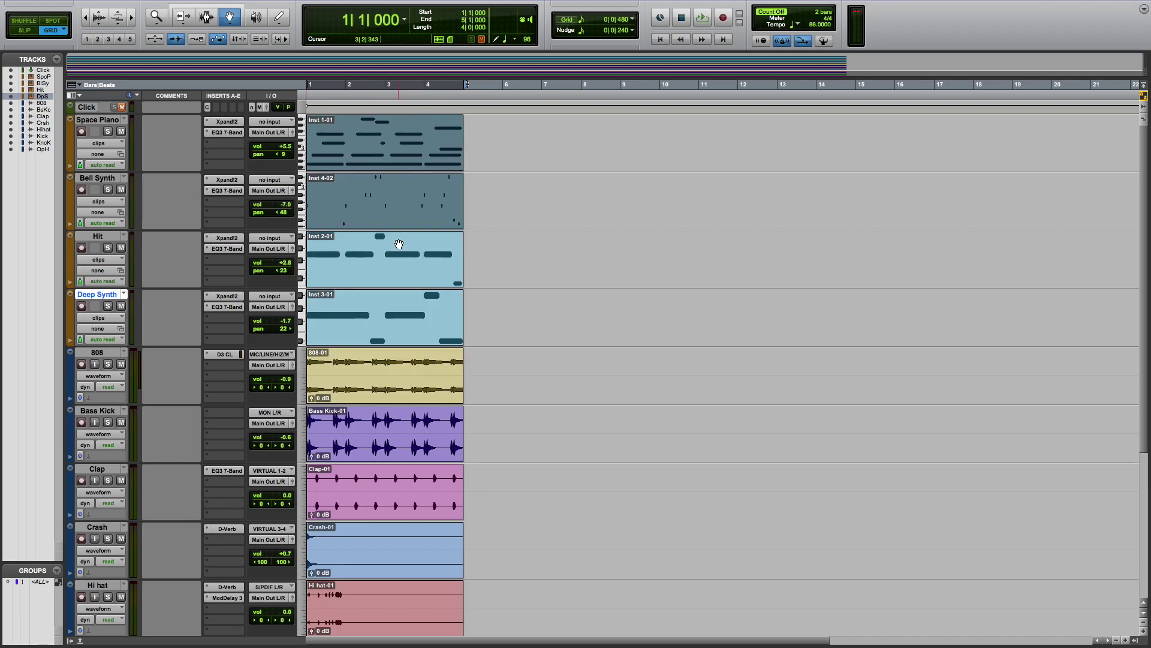
{"action": "left_click", "coordinate": [399, 254], "text": "shift"}
{"action": "left_click", "coordinate": [398, 304], "text": "shift"}
{"action": "left_click", "coordinate": [391, 360], "text": "shift"}
{"action": "scroll", "coordinate": [400, 351], "scroll_direction": "right", "scroll_amount": 1}
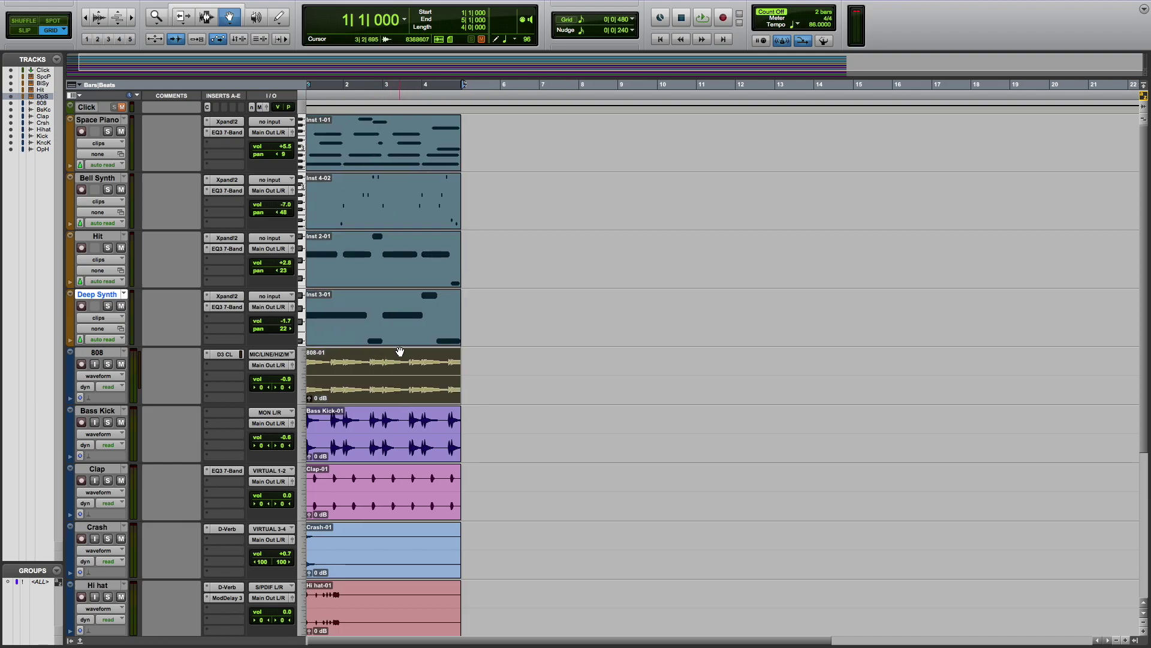
{"action": "left_click", "coordinate": [392, 427], "text": "shift"}
{"action": "left_click", "coordinate": [415, 480], "text": "shift"}
{"action": "left_click", "coordinate": [407, 550], "text": "shift"}
{"action": "left_click", "coordinate": [420, 606], "text": "shift"}
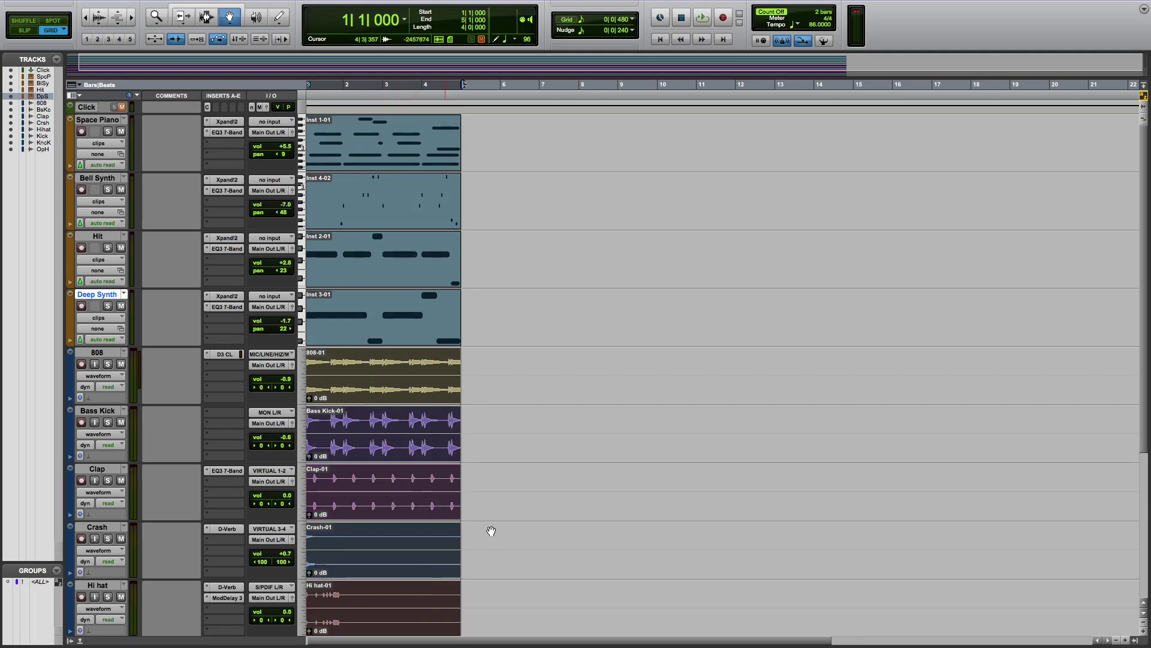
{"action": "scroll", "coordinate": [540, 429], "scroll_direction": "down", "scroll_amount": 5}
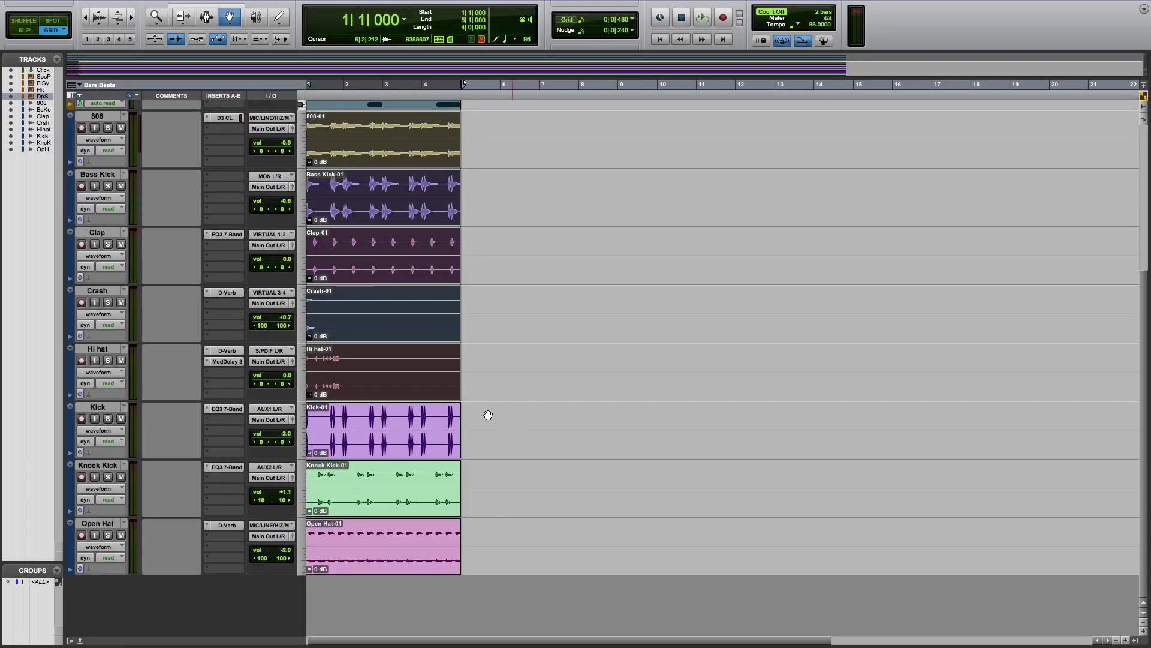
{"action": "left_click", "coordinate": [400, 436], "text": "shift"}
{"action": "left_click", "coordinate": [409, 488], "text": "shift"}
{"action": "left_click", "coordinate": [416, 546], "text": "shift"}
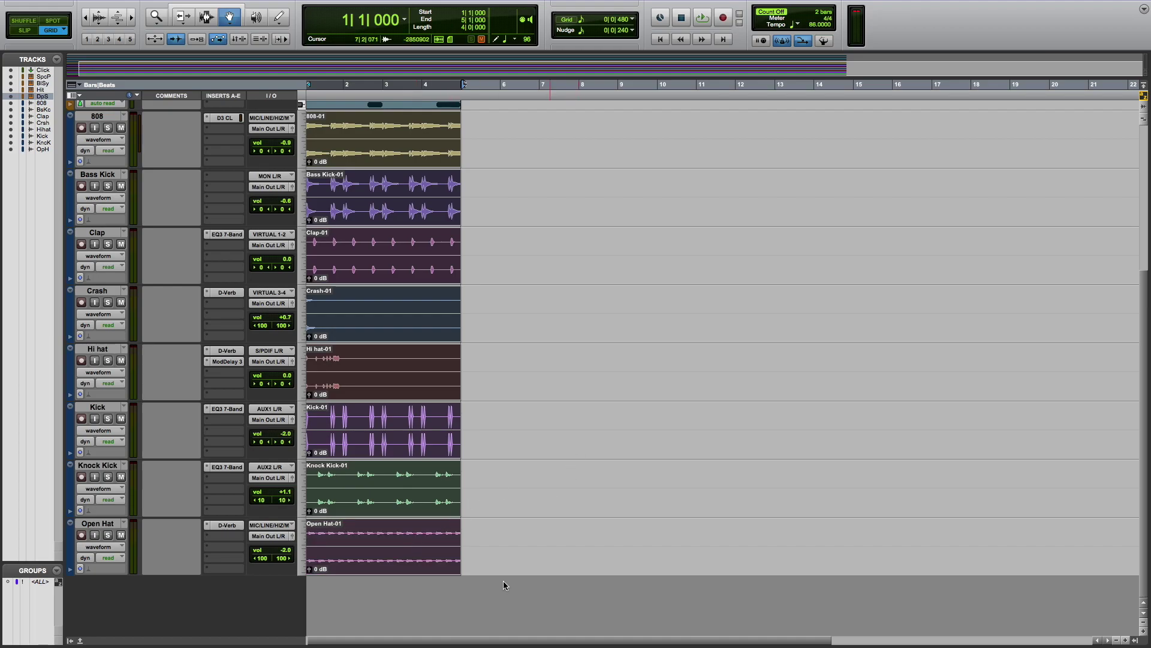
{"action": "left_click_drag", "start_coordinate": [795, 643], "coordinate": [670, 633]}
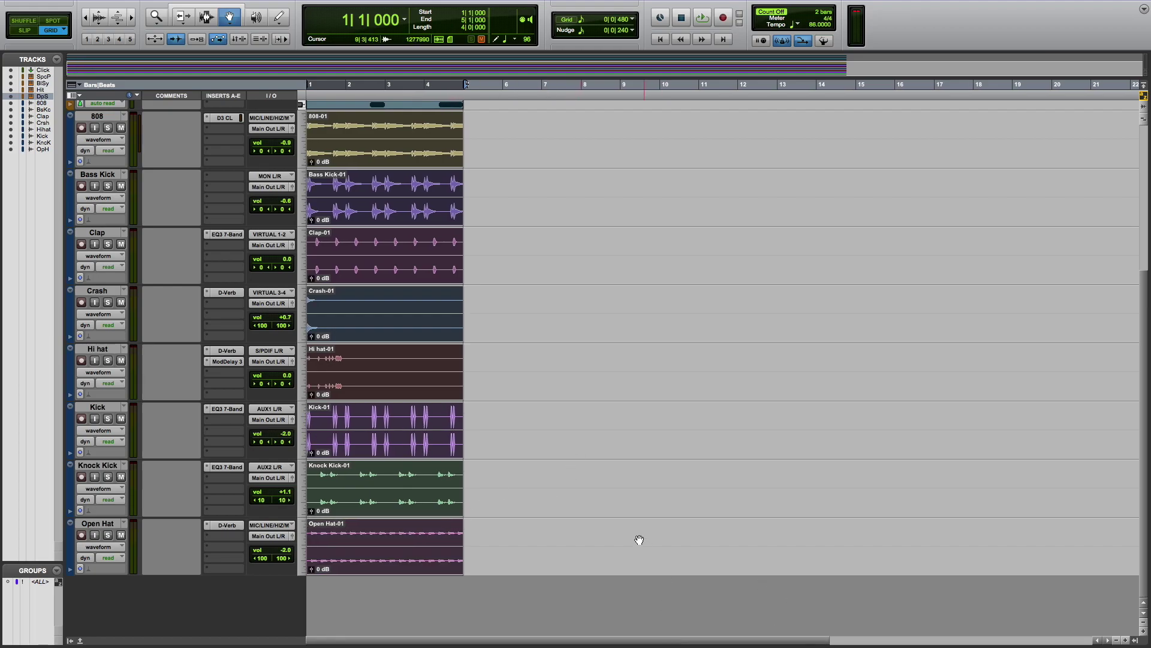
Duplicate the selected clips once and undo the duplication
{"action": "left_click", "coordinate": [115, 7]}
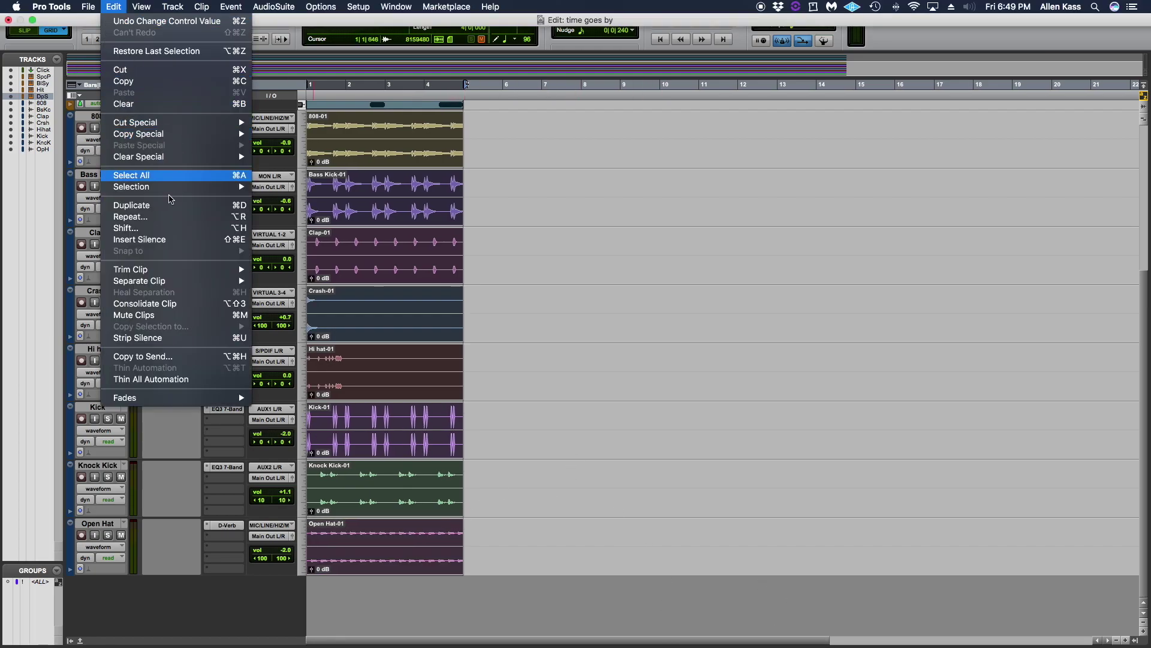
{"action": "left_click", "coordinate": [150, 208]}
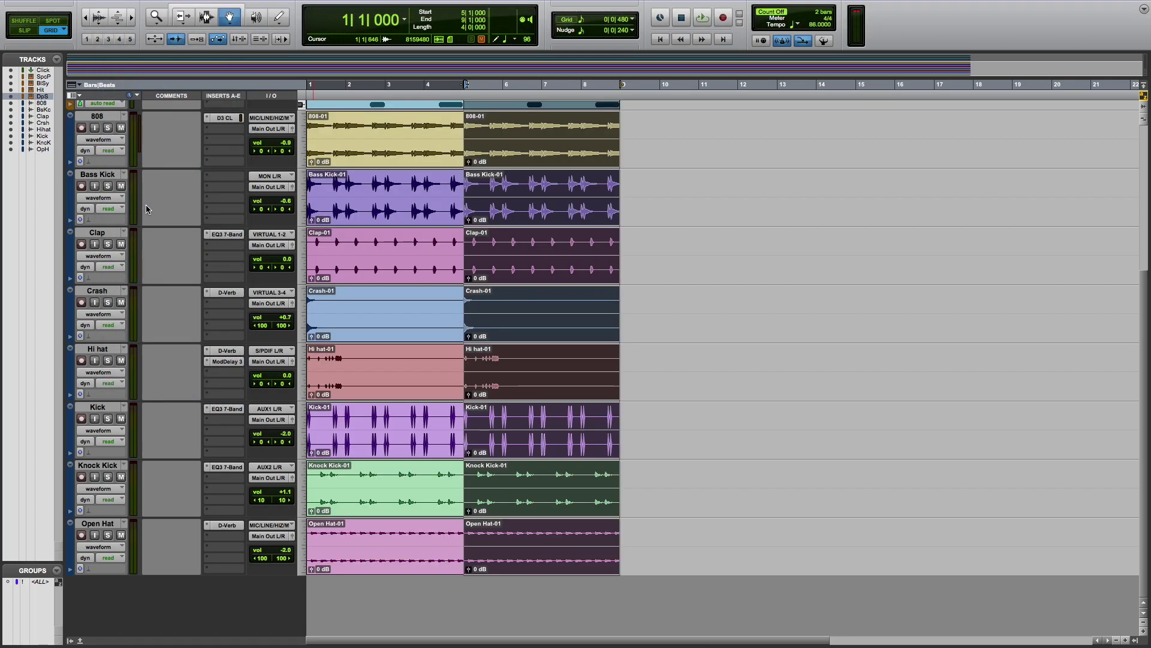
{"action": "key", "text": "super+z"}
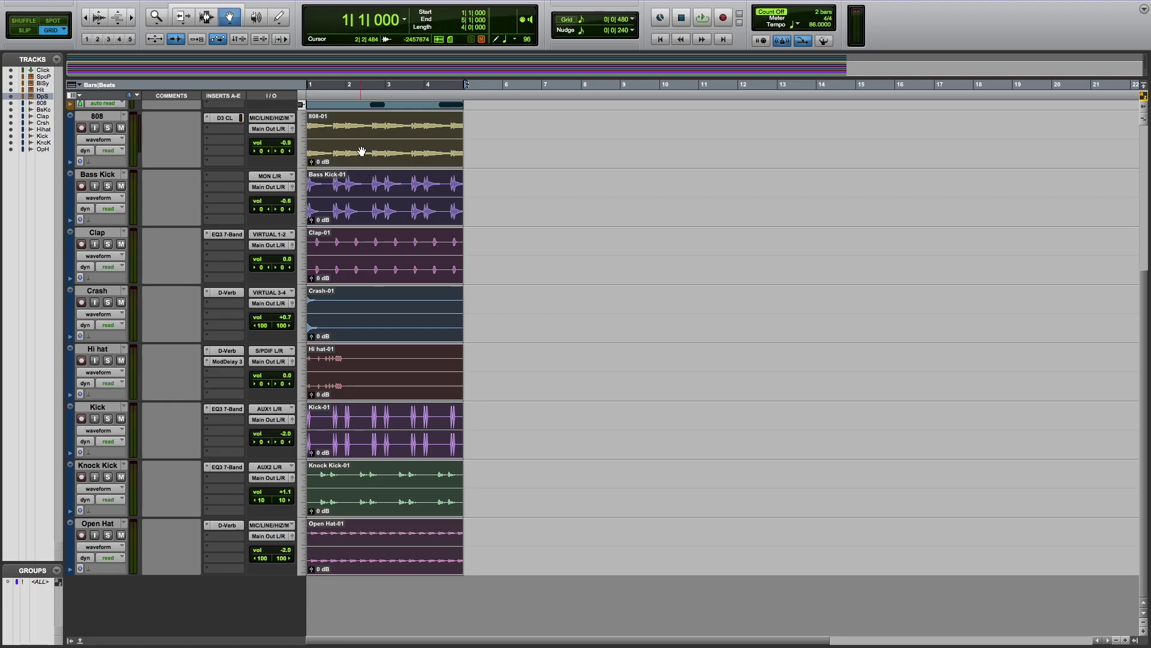
Duplicate the selected four-bar clips twelve times so the arrangement runs to bar 53
{"action": "key", "text": "super+d"}
{"action": "key", "text": "super+d"}
{"action": "key", "text": "super+d"}
{"action": "key", "text": "super+d"}
{"action": "key", "text": "super+d"}
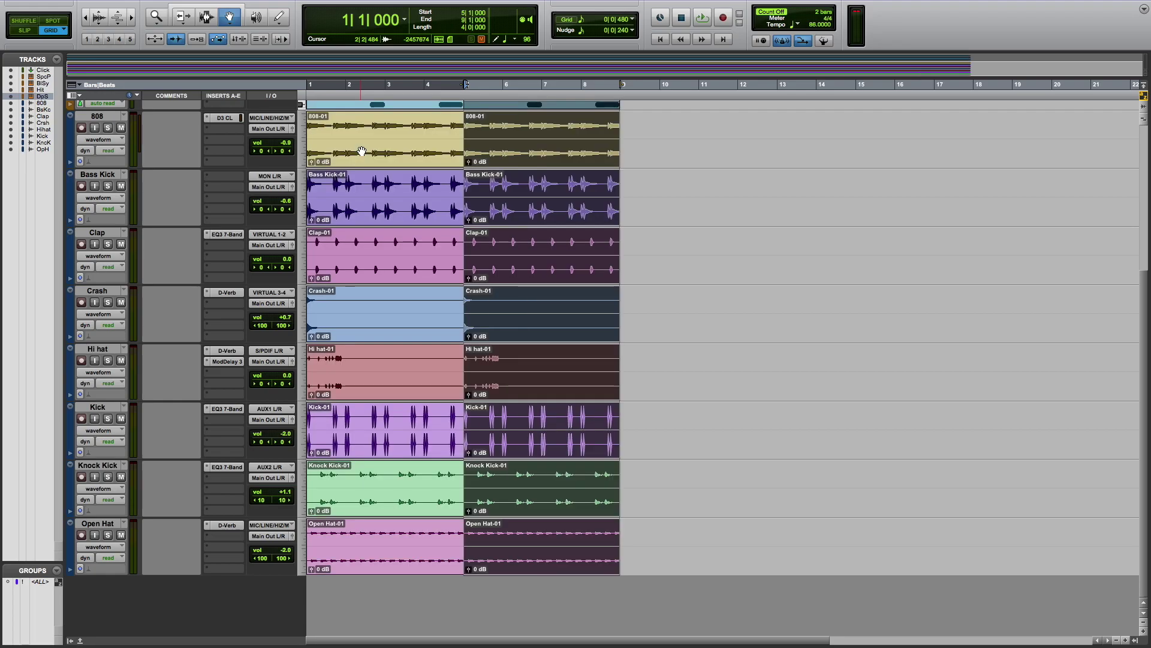
{"action": "key", "text": "super+d"}
{"action": "key", "text": "super+d"}
{"action": "key", "text": "super+d"}
{"action": "key", "text": "super+d"}
{"action": "key", "text": "super+d"}
{"action": "key", "text": "super+d"}
{"action": "key", "text": "super+d"}
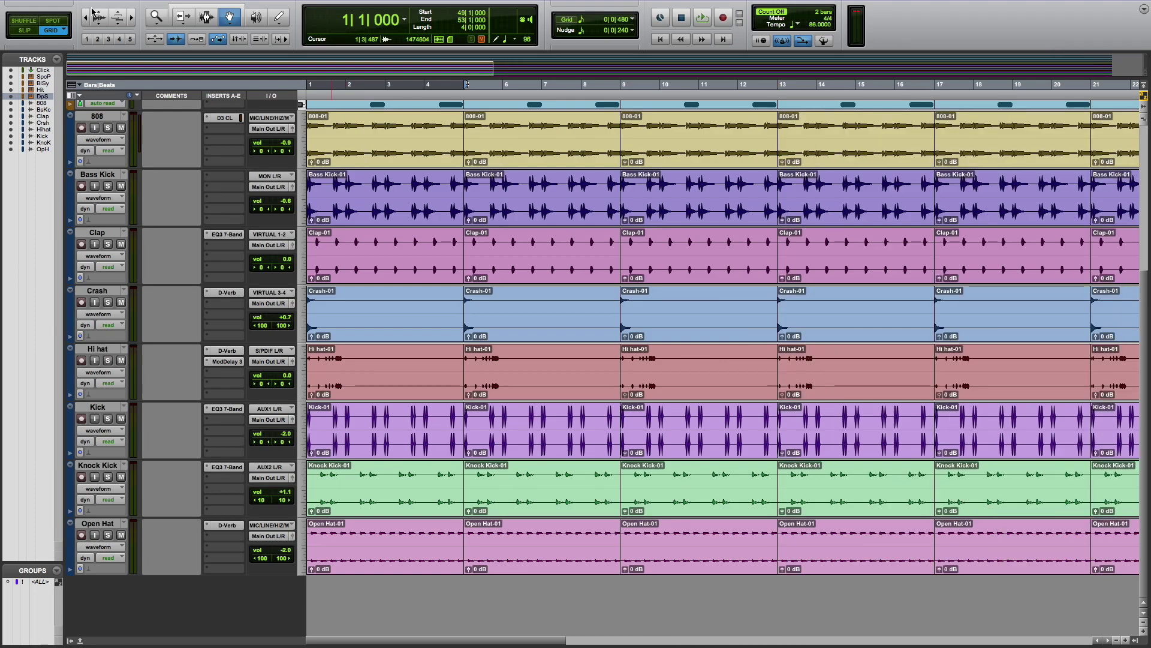
Remove the last duplicated copy at bars 49 to 53 from all tracks
{"action": "left_click", "coordinate": [86, 22]}
{"action": "left_click", "coordinate": [86, 21]}
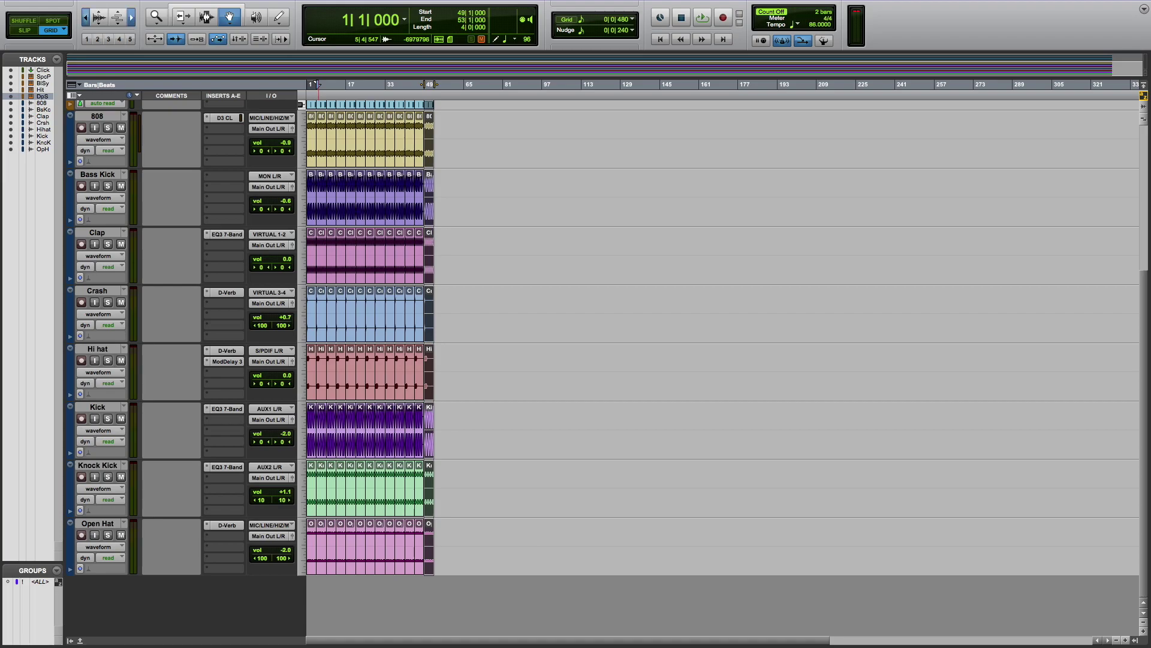
{"action": "left_click", "coordinate": [132, 19]}
{"action": "left_click", "coordinate": [132, 18]}
{"action": "left_click", "coordinate": [849, 274]}
{"action": "scroll", "coordinate": [849, 274], "scroll_direction": "up", "scroll_amount": 1}
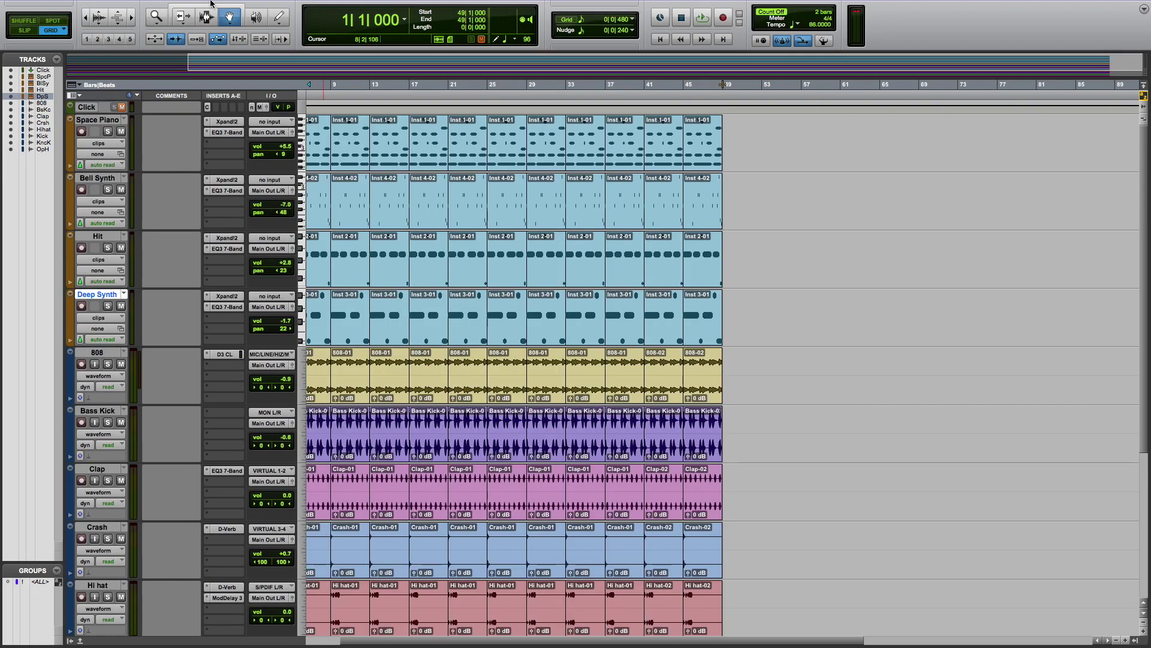
Delete the first four-bar clips of the 808, Bass Kick, Clap and Crash tracks
{"action": "left_click", "coordinate": [132, 19]}
{"action": "left_click", "coordinate": [131, 20]}
{"action": "left_click_drag", "start_coordinate": [805, 640], "coordinate": [216, 643]}
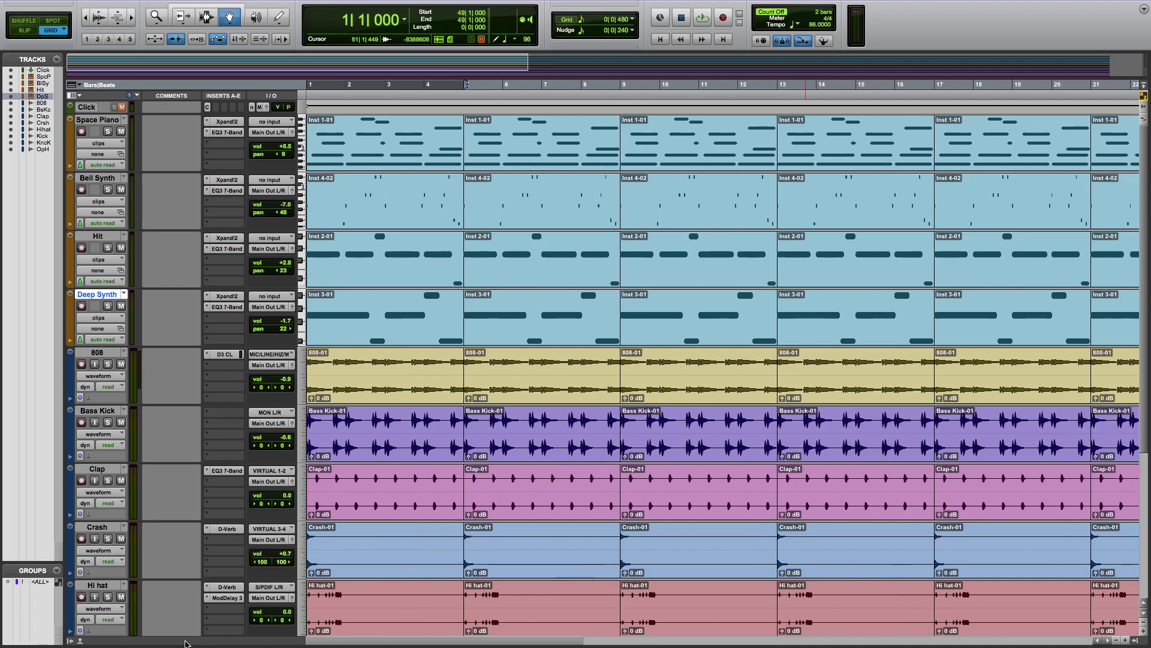
{"action": "left_click", "coordinate": [88, 18]}
{"action": "left_click", "coordinate": [88, 19]}
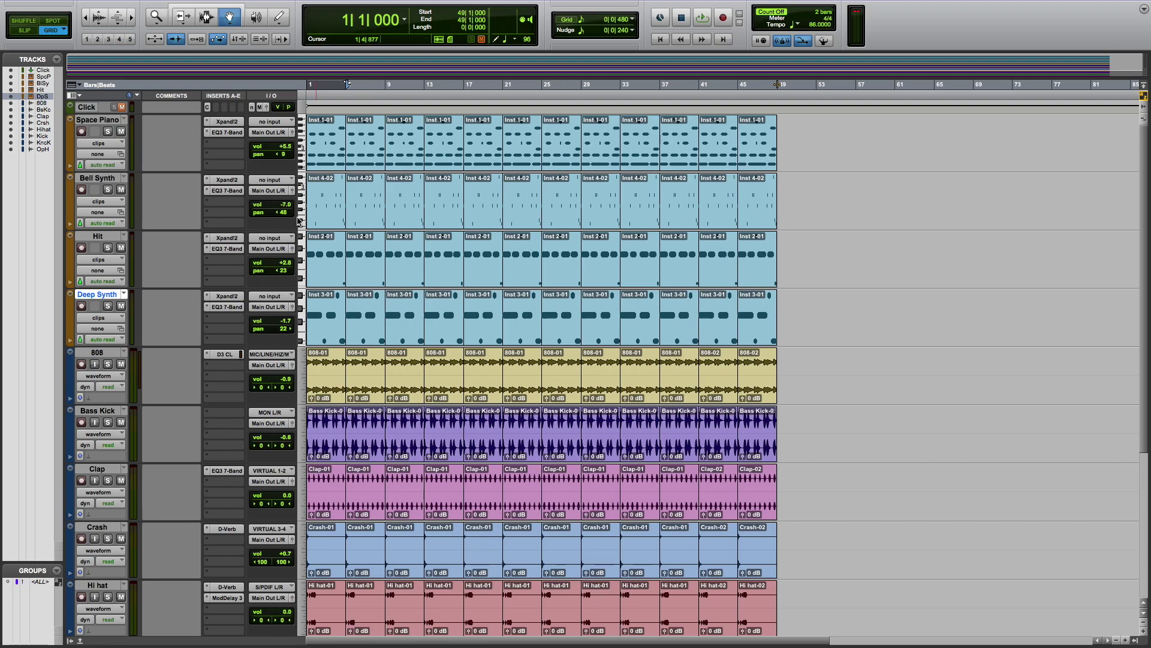
{"action": "left_click", "coordinate": [330, 208]}
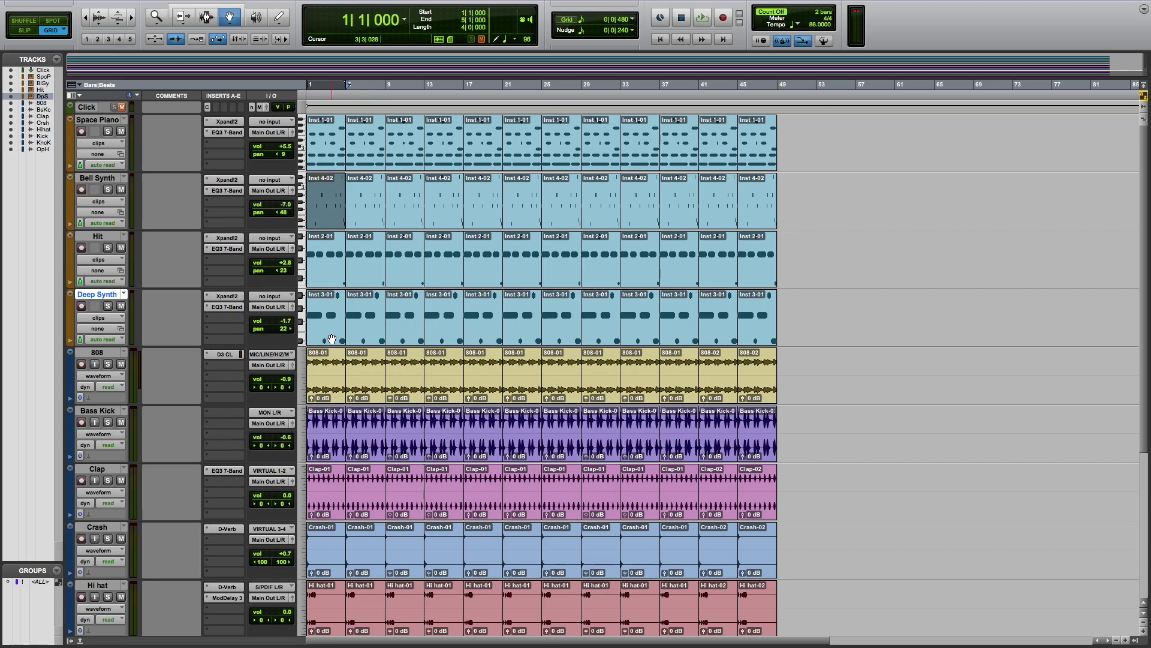
{"action": "left_click", "coordinate": [330, 375]}
{"action": "key", "text": "Delete"}
{"action": "left_click", "coordinate": [329, 433]}
{"action": "key", "text": "Delete"}
{"action": "left_click", "coordinate": [329, 494]}
{"action": "key", "text": "Delete"}
{"action": "left_click", "coordinate": [332, 544]}
{"action": "key", "text": "Delete"}
Delete the first four-bar clips of the Hi hat, Kick, Knock Kick and Open Hat tracks
{"action": "left_click", "coordinate": [329, 596]}
{"action": "scroll", "coordinate": [329, 596], "scroll_direction": "down", "scroll_amount": 5}
{"action": "key", "text": "Delete"}
{"action": "left_click", "coordinate": [331, 527]}
{"action": "key", "text": "Delete"}
{"action": "left_click", "coordinate": [331, 585]}
{"action": "key", "text": "Delete"}
{"action": "scroll", "coordinate": [333, 560], "scroll_direction": "down", "scroll_amount": 3}
{"action": "left_click", "coordinate": [333, 560]}
{"action": "key", "text": "Delete"}
Play the intro, delete the first four-bar Bell Synth clip and play the arrangement again from the start
{"action": "scroll", "coordinate": [333, 560], "scroll_direction": "up", "scroll_amount": 8}
{"action": "key", "text": "space"}
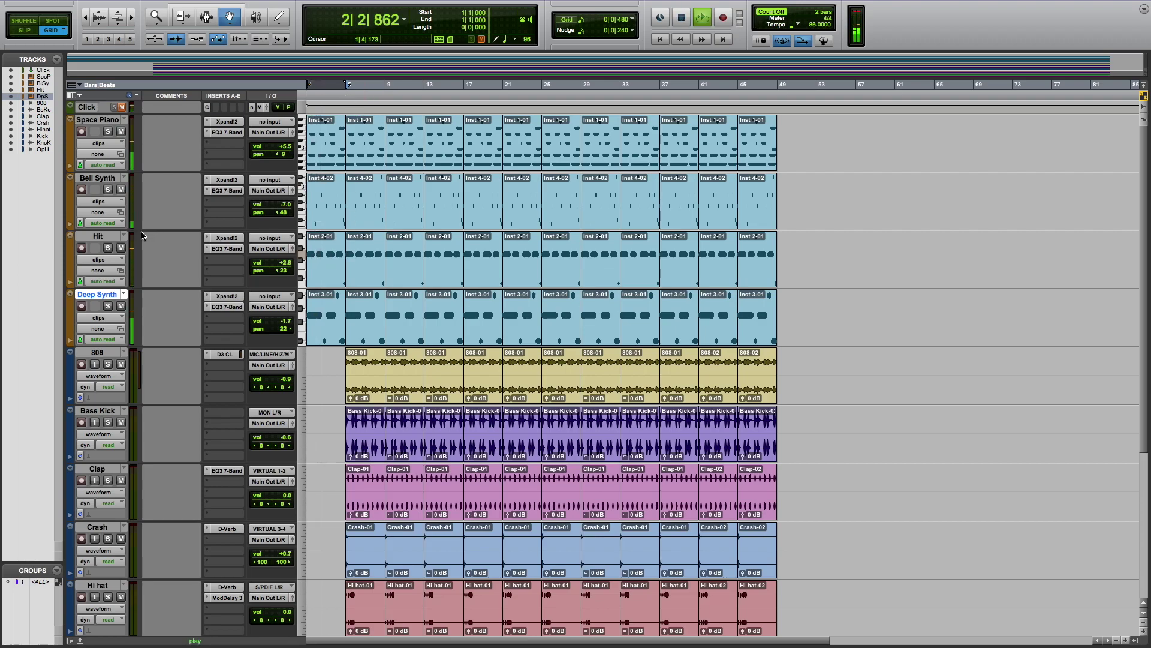
{"action": "left_click", "coordinate": [325, 213]}
{"action": "key", "text": "Delete"}
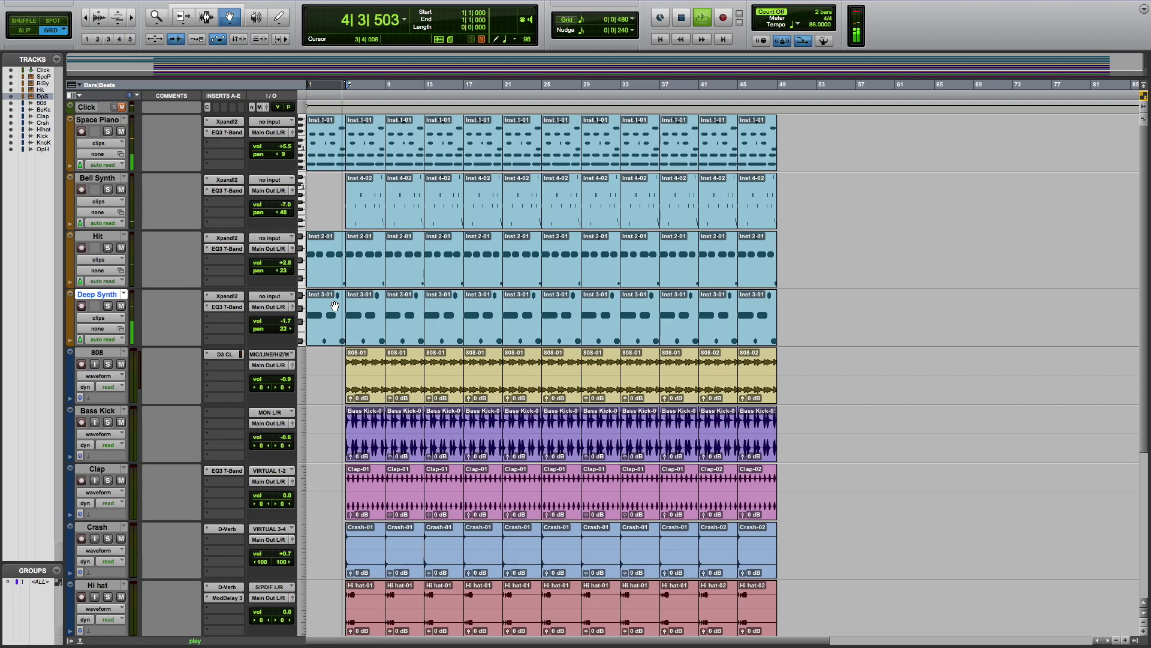
{"action": "key", "text": "Return"}
{"action": "key", "text": "space"}
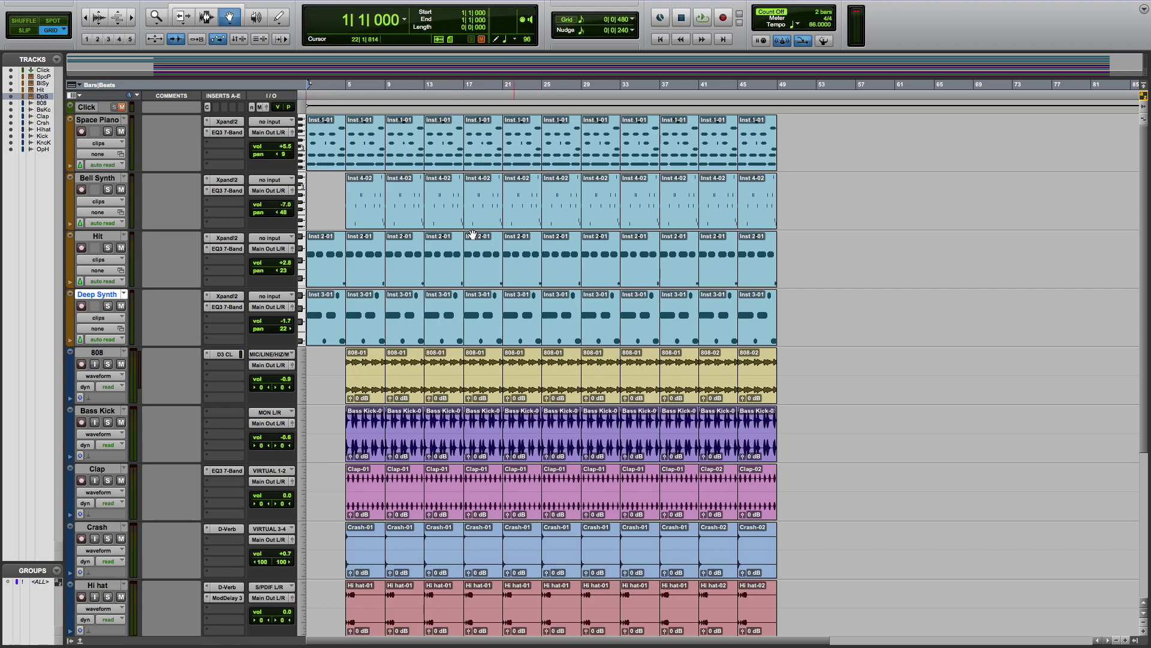
Delete the Hit track's first clip from bar 1 to bar 4 beat 4, keeping its last short note
{"action": "left_click", "coordinate": [327, 269]}
{"action": "left_click", "coordinate": [132, 17]}
{"action": "left_click", "coordinate": [132, 17]}
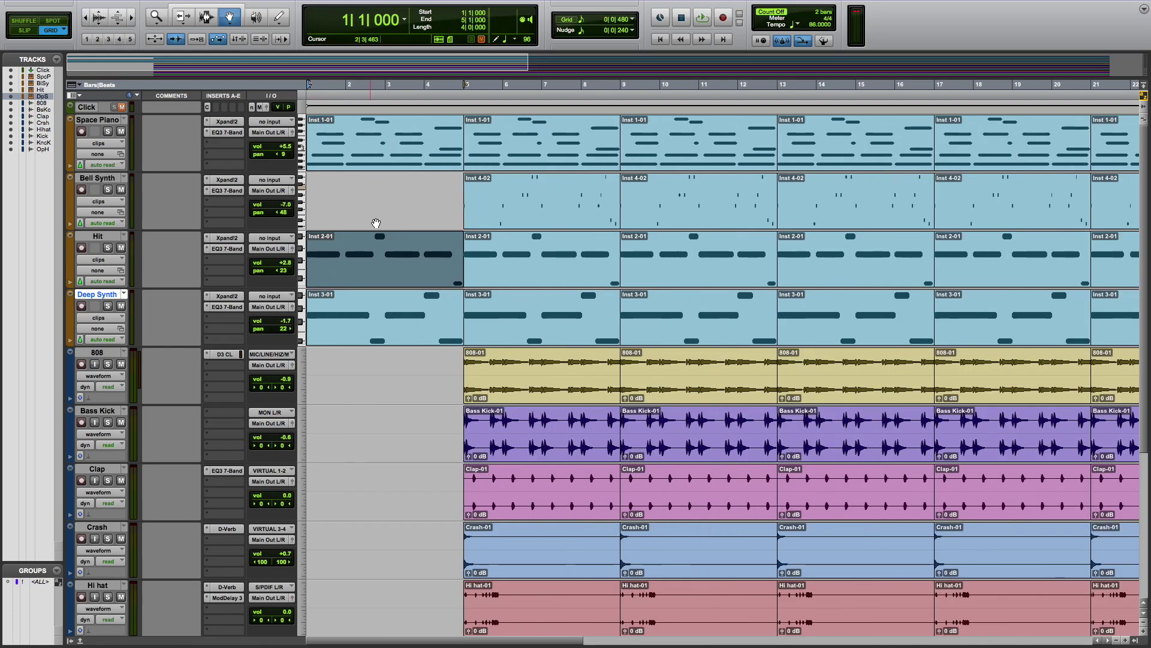
{"action": "left_click", "coordinate": [205, 18]}
{"action": "left_click", "coordinate": [426, 239]}
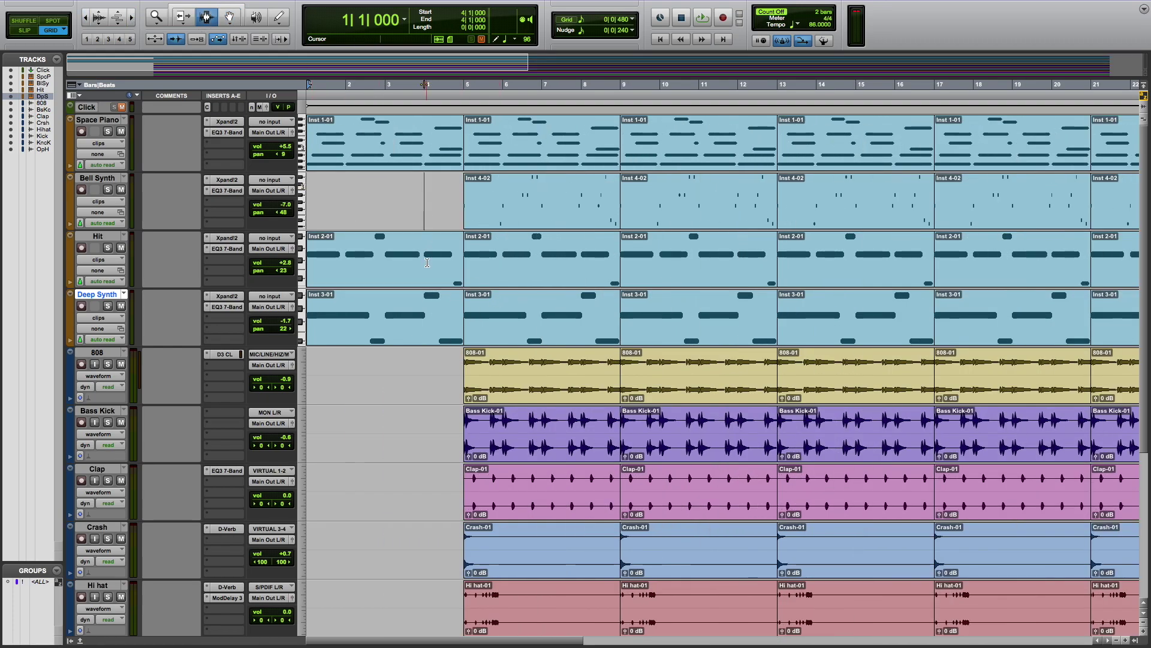
{"action": "left_click_drag", "start_coordinate": [455, 258], "coordinate": [281, 258]}
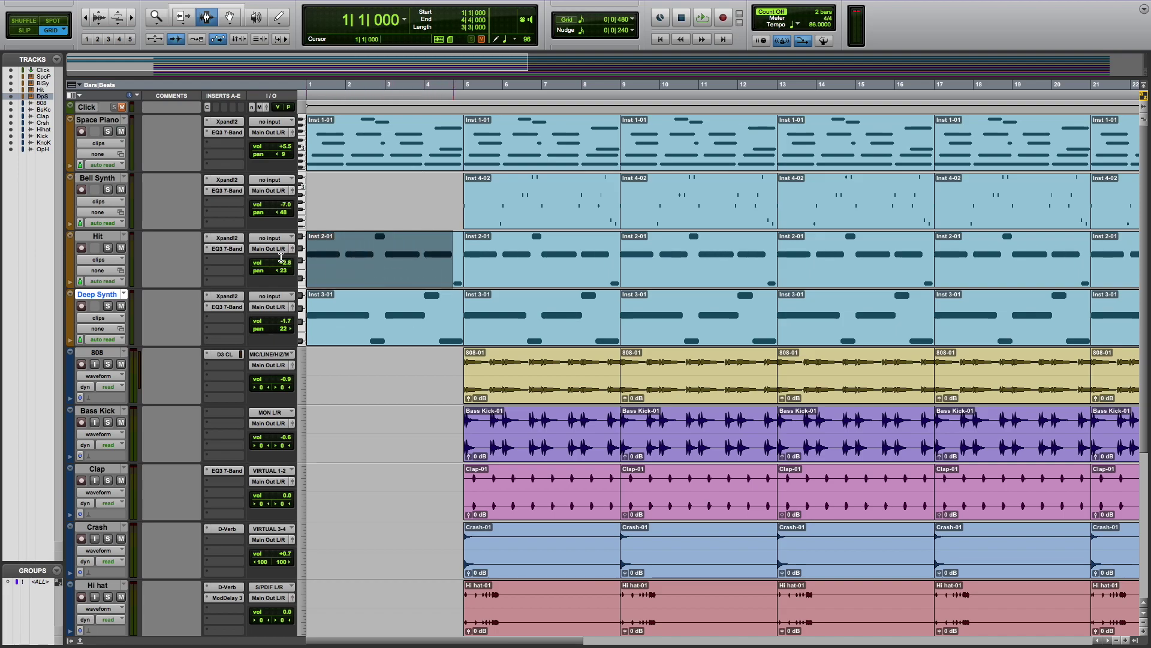
{"action": "key", "text": "Delete"}
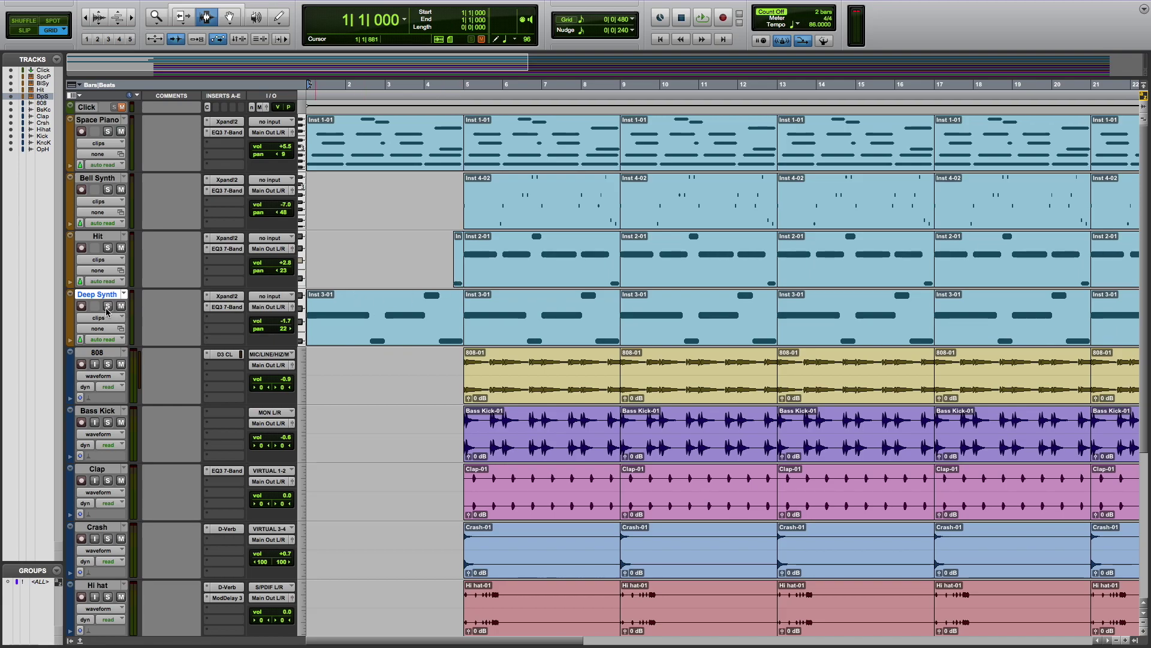
Delete the first four-bar Deep Synth clip from the intro
{"action": "double_click", "coordinate": [448, 310]}
{"action": "key", "text": "space"}
{"action": "key", "text": "space"}
{"action": "key", "text": "Delete"}
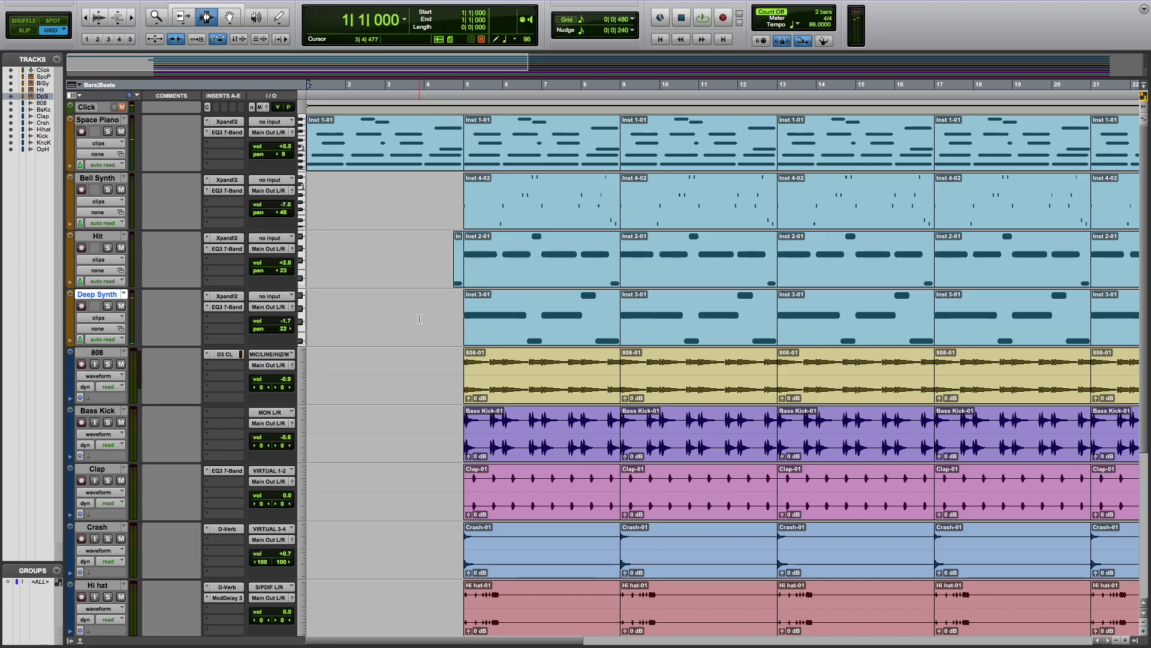
Play the arrangement from the start through the first full sections and stop after looking over all tracks
{"action": "key", "text": "space"}
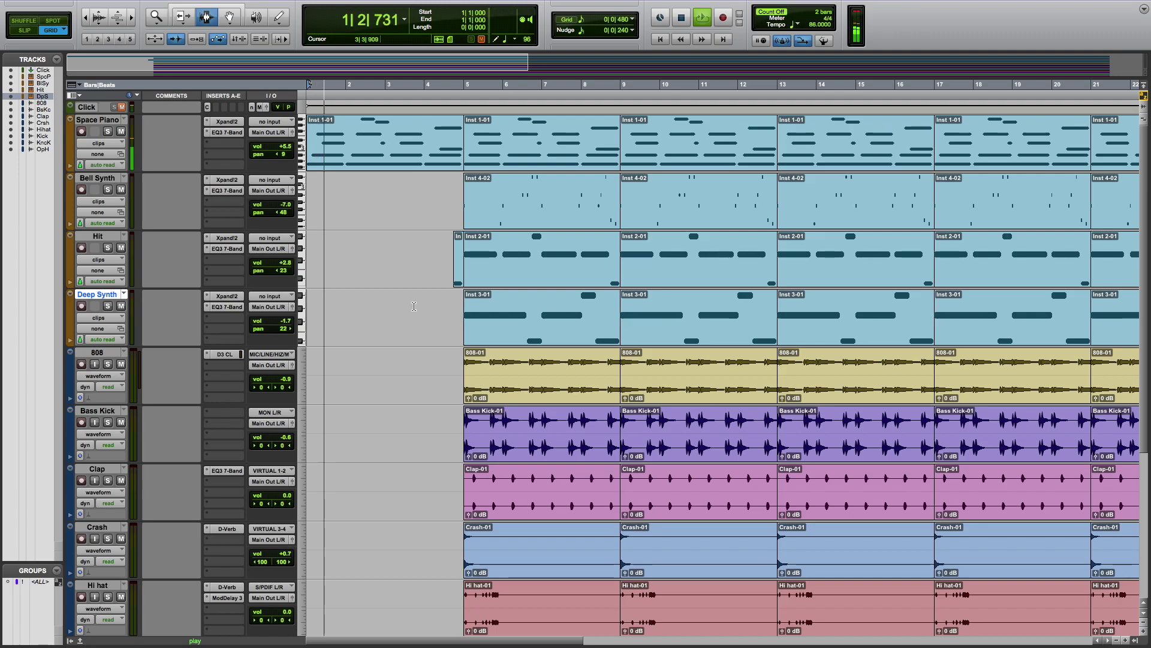
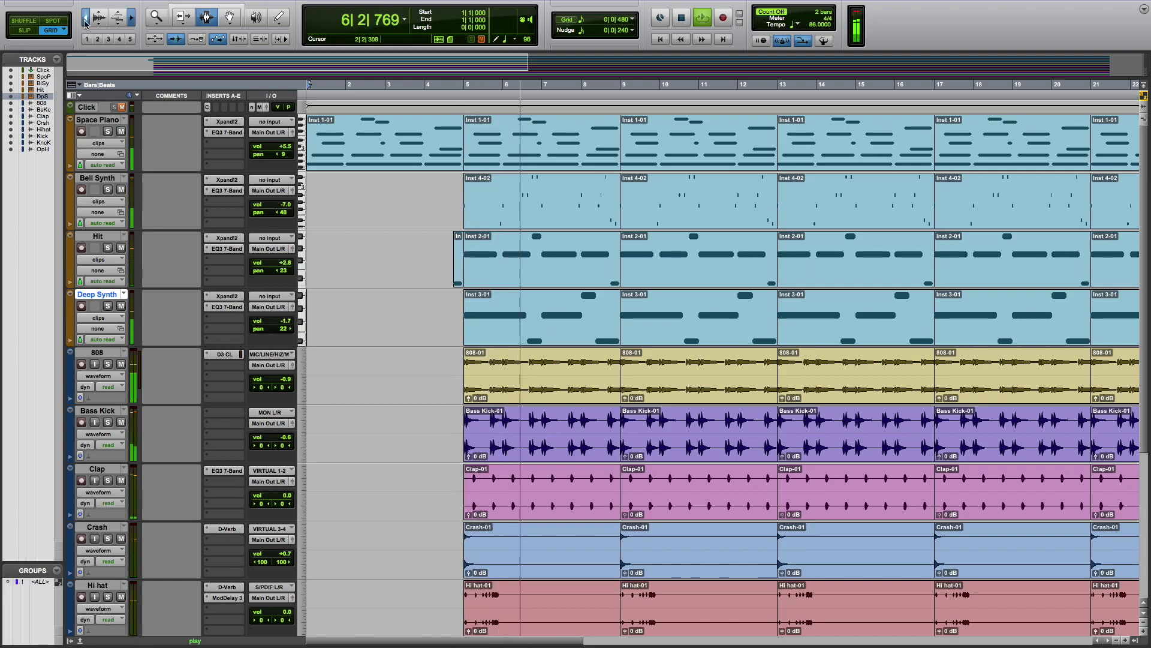
{"action": "left_click", "coordinate": [86, 20]}
{"action": "left_click", "coordinate": [85, 19]}
{"action": "left_click", "coordinate": [229, 17]}
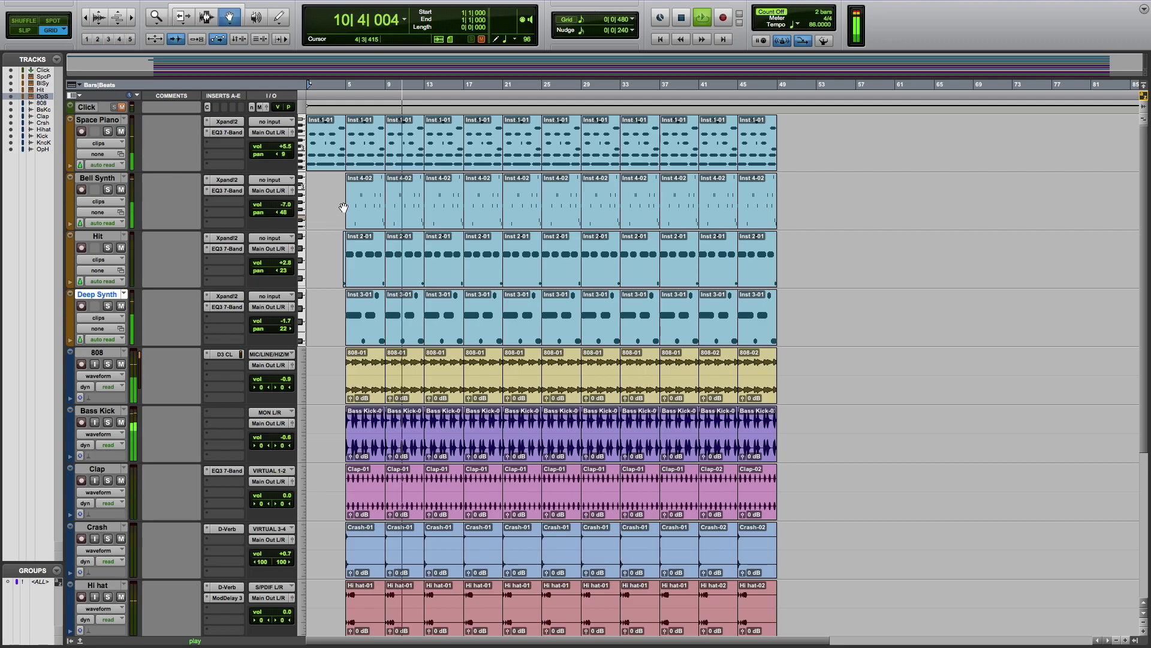
{"action": "scroll", "coordinate": [353, 252], "scroll_direction": "down", "scroll_amount": 3}
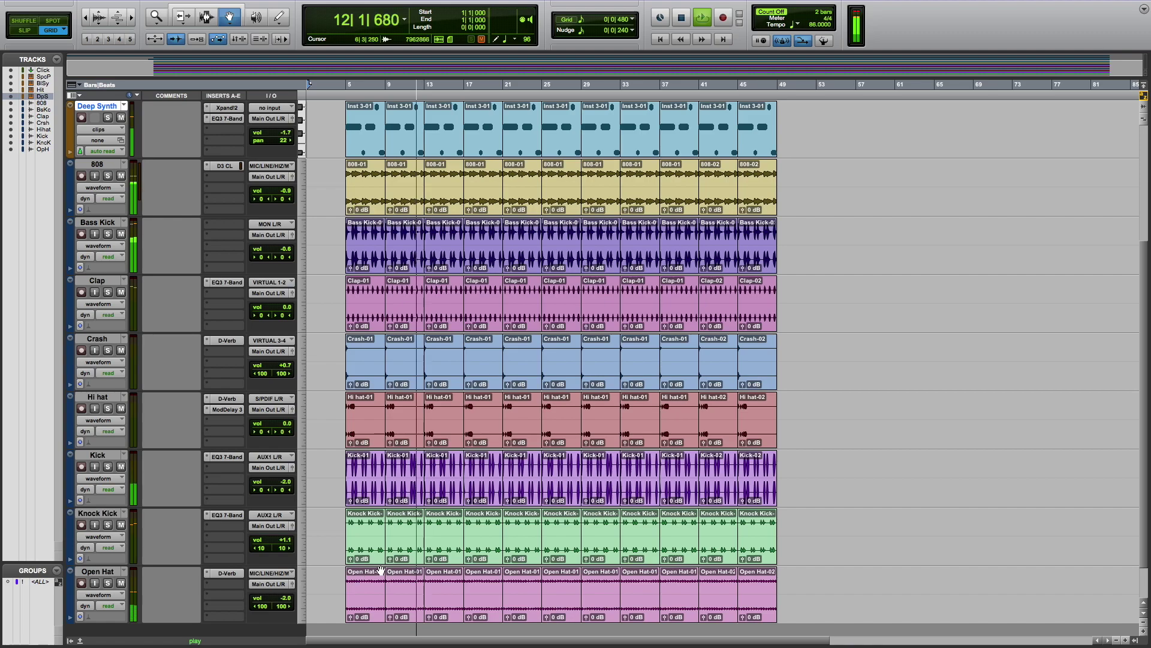
{"action": "scroll", "coordinate": [411, 545], "scroll_direction": "up", "scroll_amount": 3}
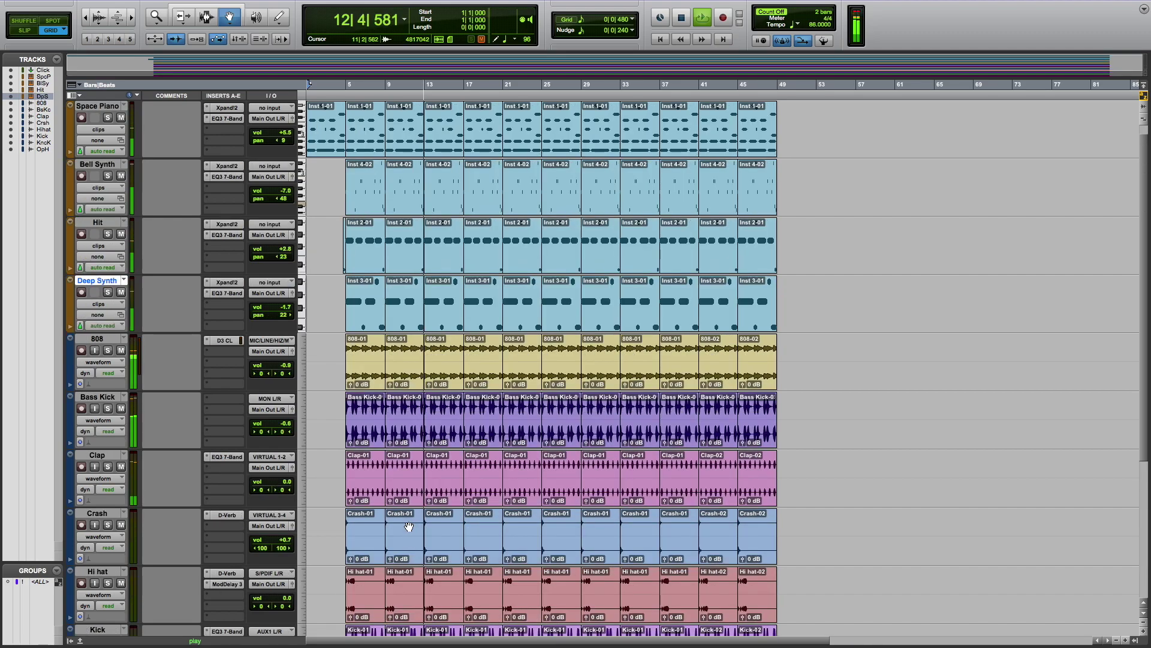
{"action": "key", "text": "space"}
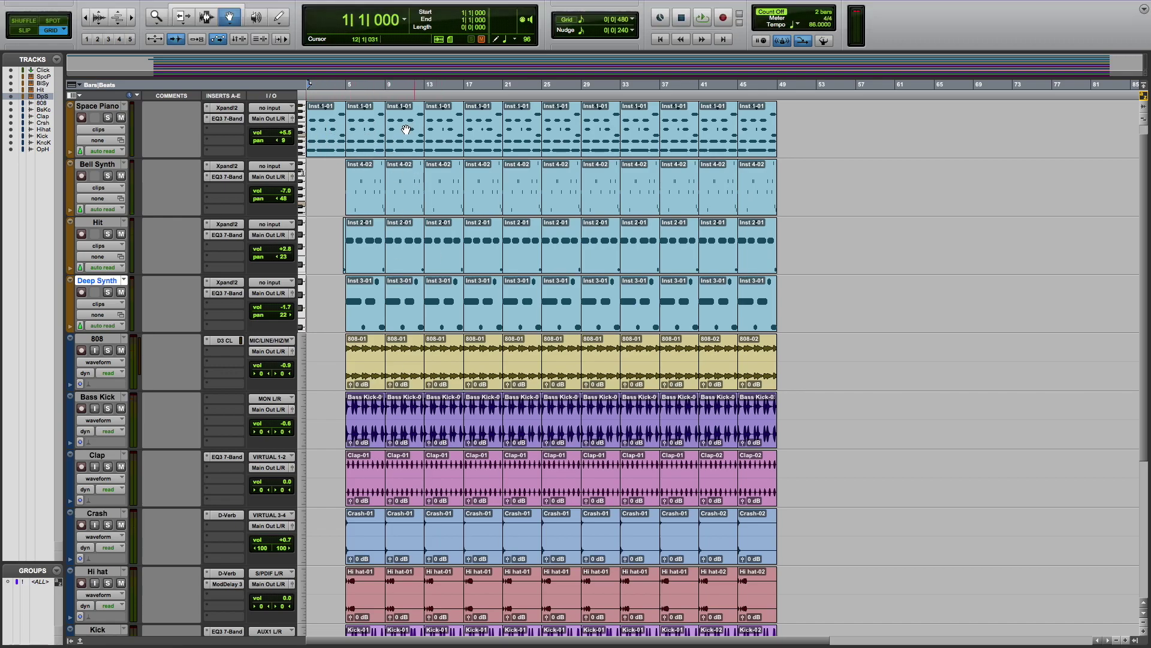
Delete the Bell Synth and Deep Synth clips at bars 13 to 17
{"action": "left_click", "coordinate": [448, 196]}
{"action": "key", "text": "Delete"}
{"action": "scroll", "coordinate": [451, 264], "scroll_direction": "down", "scroll_amount": 1}
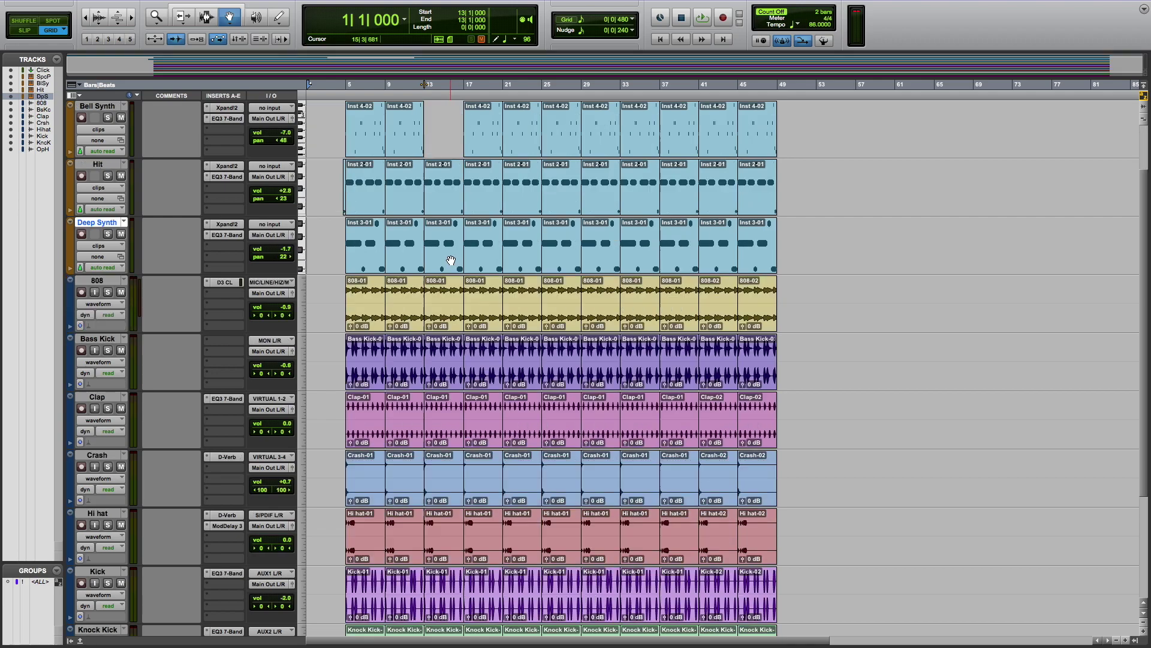
{"action": "left_click", "coordinate": [448, 249]}
{"action": "key", "text": "Delete"}
{"action": "scroll", "coordinate": [450, 303], "scroll_direction": "down", "scroll_amount": 2}
Clear the Bass Kick track from bar 13 to the hit at bar 15, trimming the remaining edge in Slip mode
{"action": "left_click", "coordinate": [128, 22]}
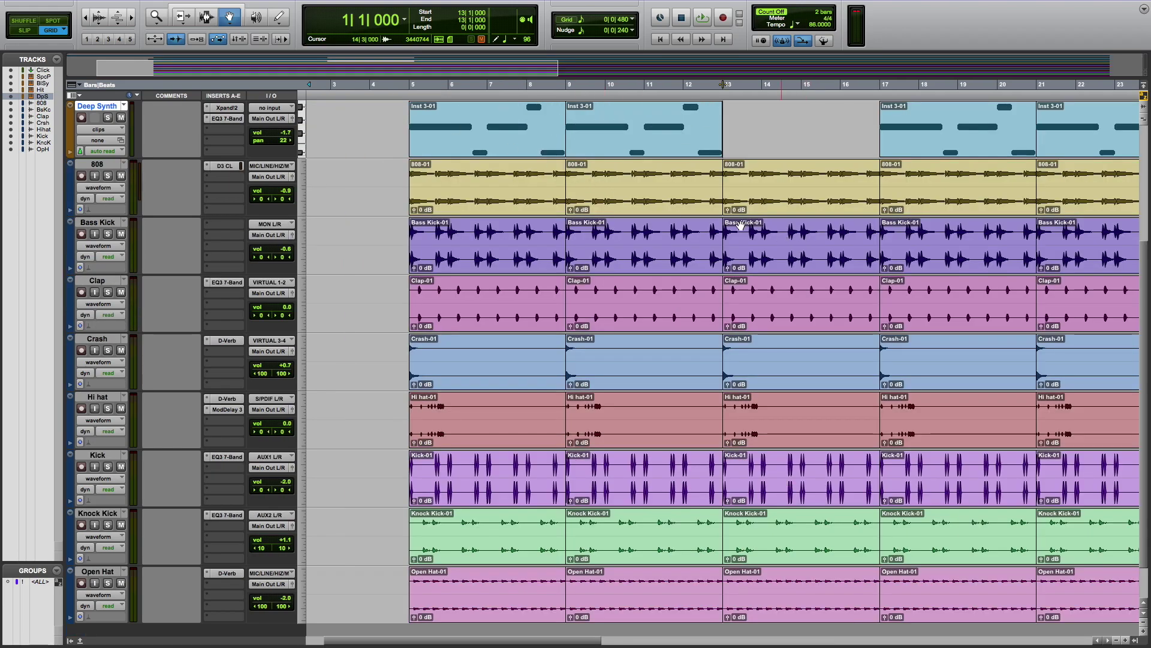
{"action": "left_click", "coordinate": [206, 16]}
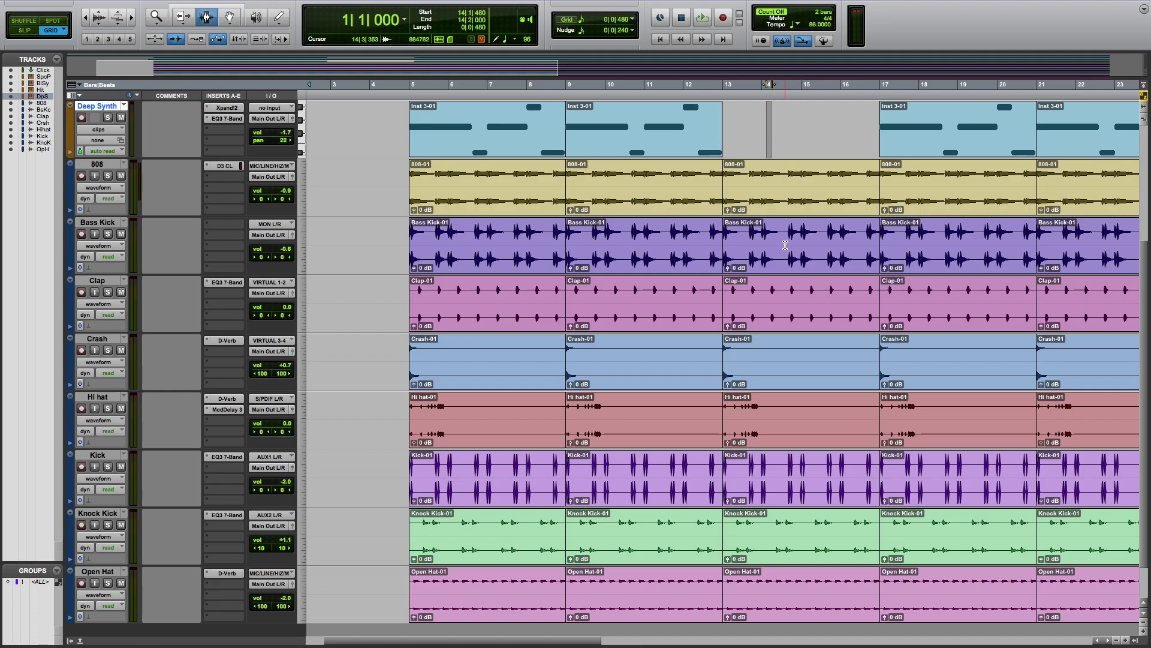
{"action": "left_click_drag", "start_coordinate": [799, 240], "coordinate": [732, 245]}
{"action": "key", "text": "Delete"}
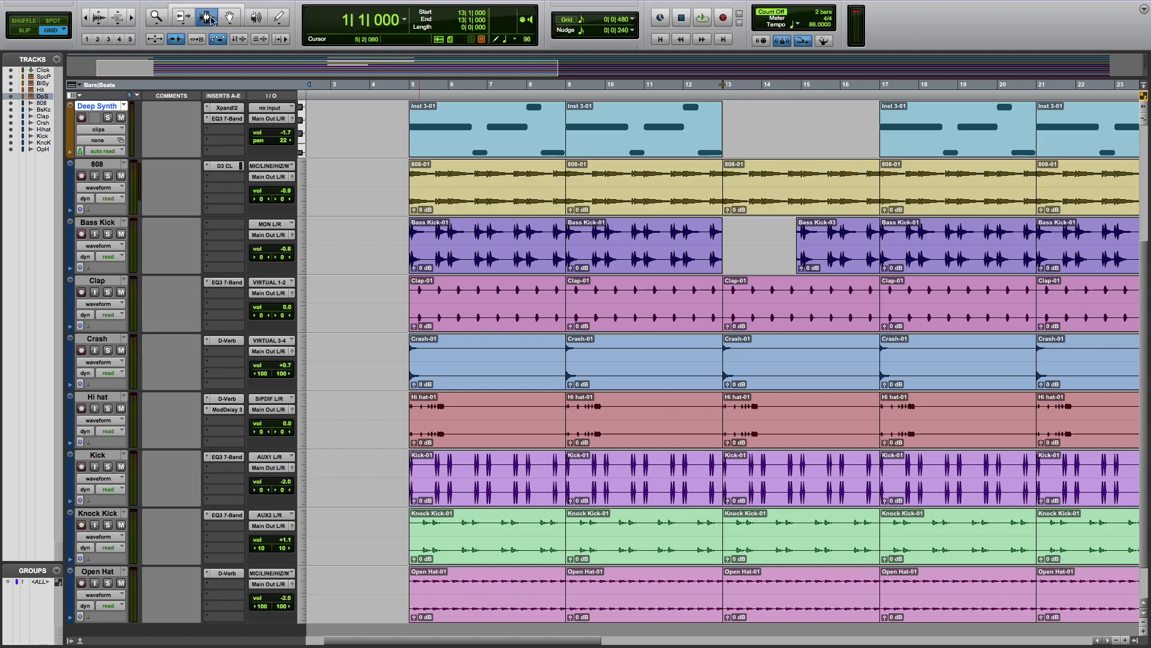
{"action": "left_click", "coordinate": [131, 18]}
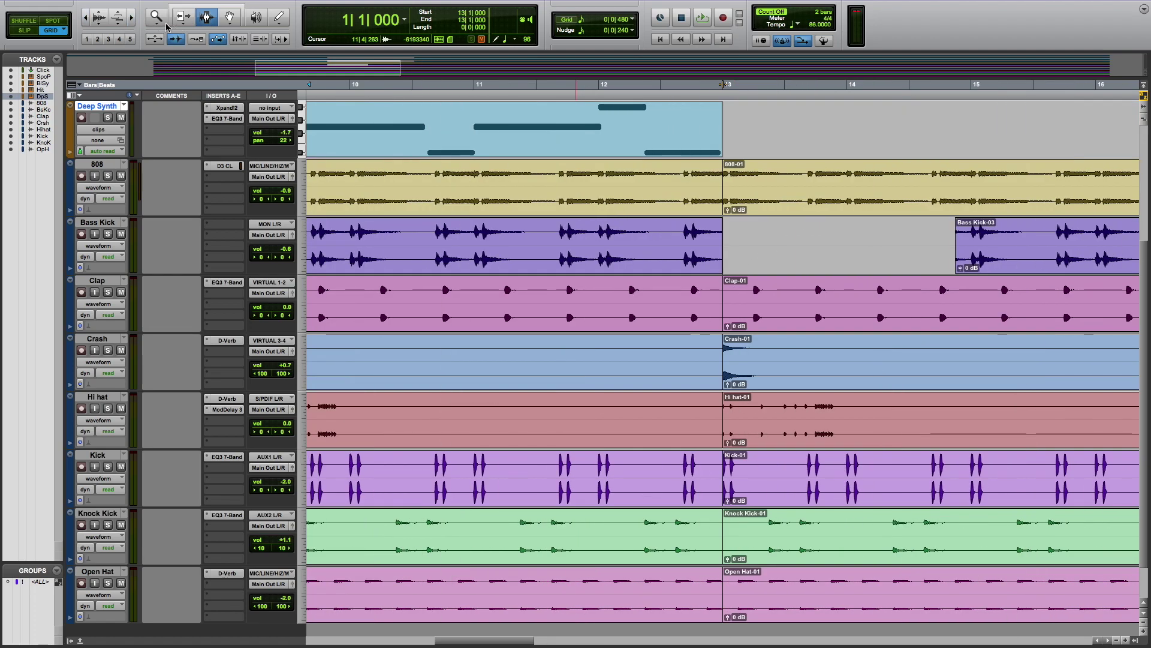
{"action": "left_click", "coordinate": [29, 31]}
{"action": "left_click_drag", "start_coordinate": [926, 255], "coordinate": [969, 259]}
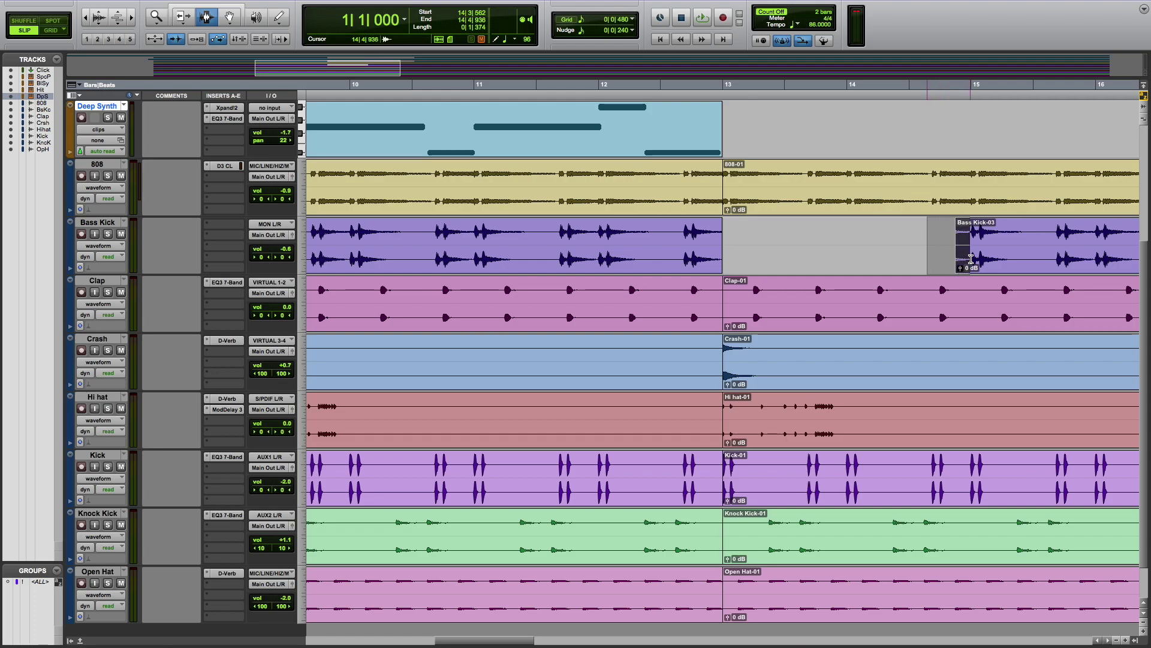
{"action": "key", "text": "Delete"}
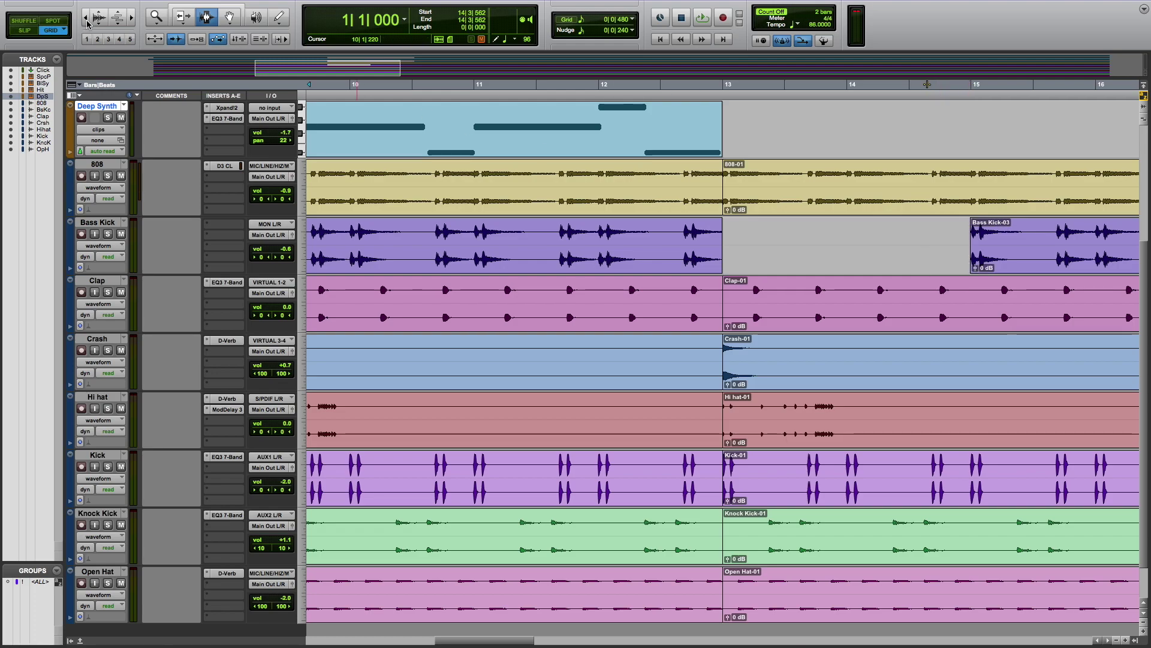
Delete the Open Hat clip at bars 13 to 17
{"action": "left_click", "coordinate": [86, 20]}
{"action": "left_click", "coordinate": [85, 20]}
{"action": "left_click", "coordinate": [86, 20]}
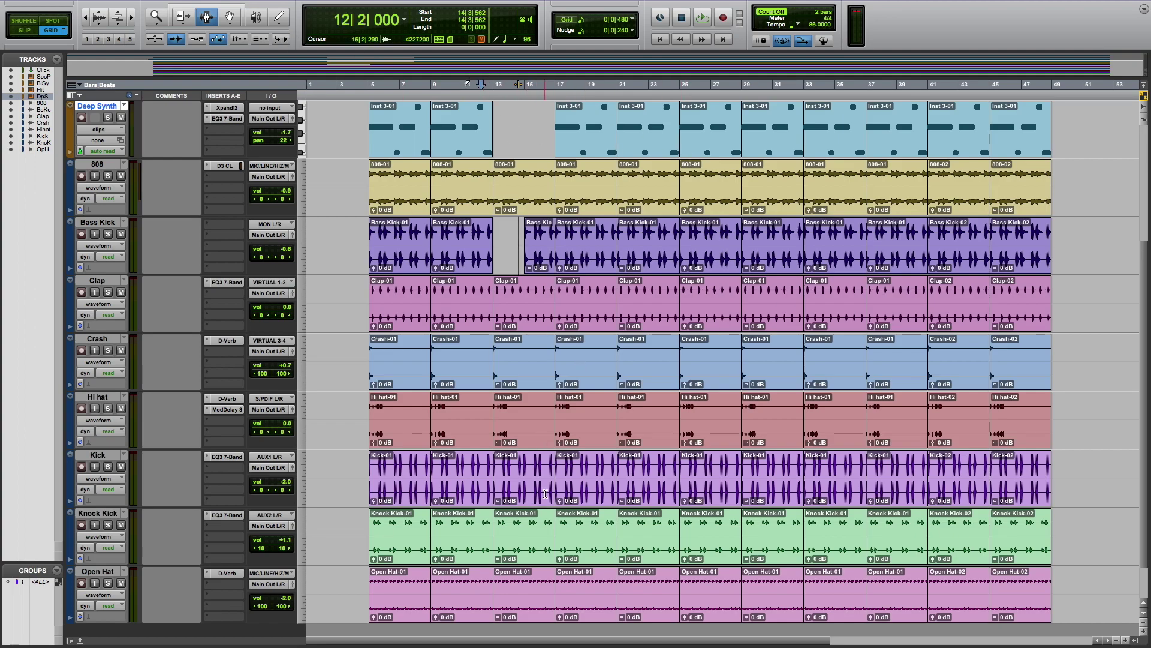
{"action": "scroll", "coordinate": [545, 492], "scroll_direction": "down", "scroll_amount": 3}
{"action": "double_click", "coordinate": [518, 539]}
{"action": "key", "text": "Delete"}
Play the transition into the section at bar 13 from bar 12 beat 2, then stop
{"action": "key", "text": "space"}
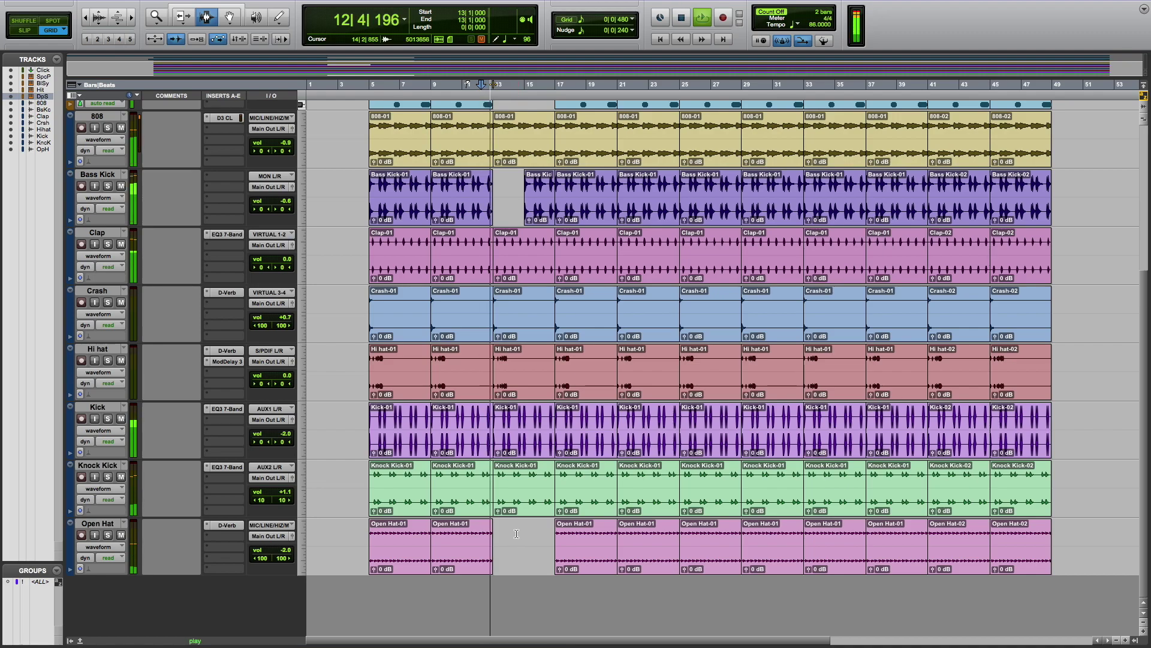
{"action": "scroll", "coordinate": [516, 533], "scroll_direction": "up", "scroll_amount": 3}
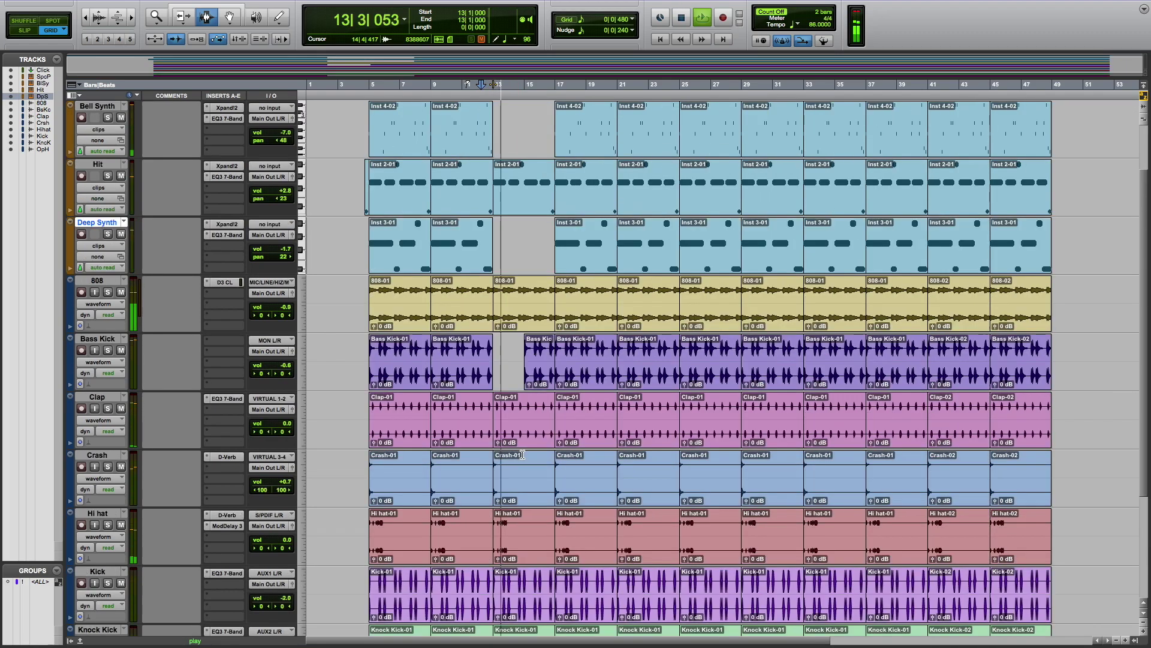
{"action": "scroll", "coordinate": [522, 454], "scroll_direction": "up", "scroll_amount": 2}
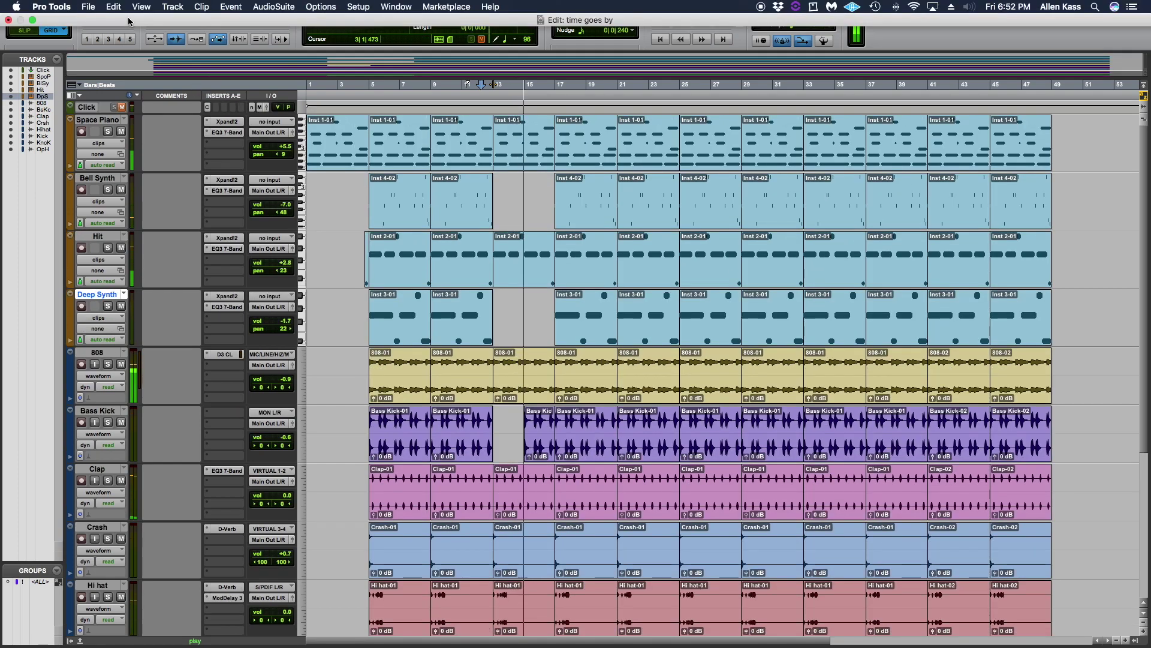
{"action": "key", "text": "space"}
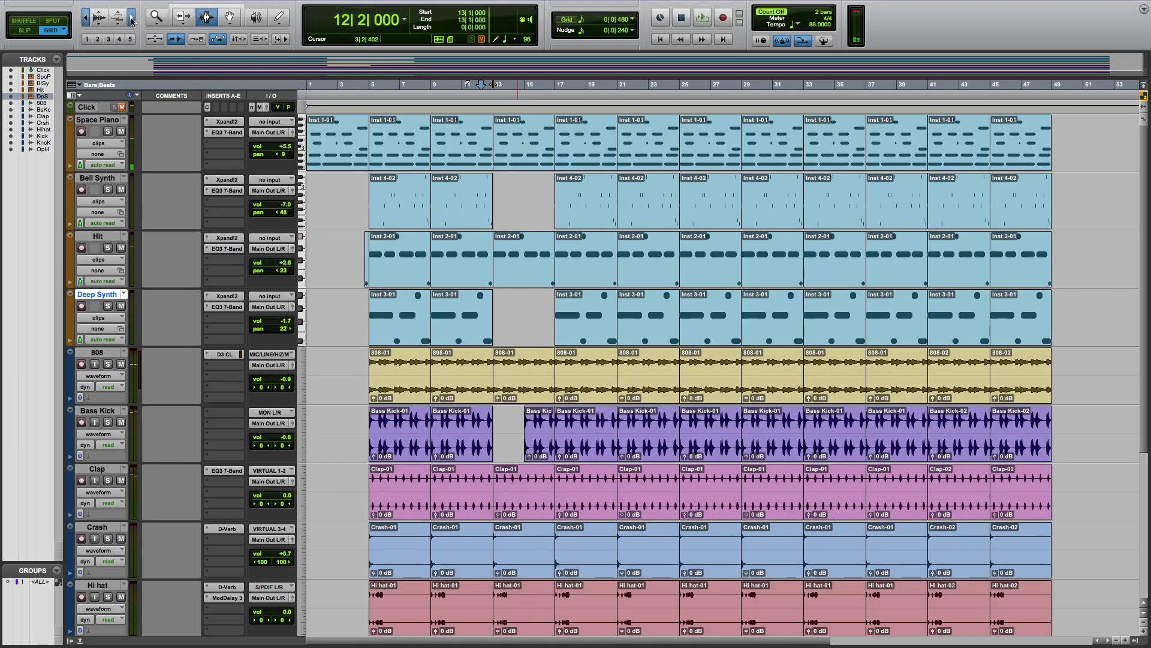
Clear the 808 track from bar 13 to the hit in bar 14, trimming the leftover edge in Slip mode and returning to Grid mode
{"action": "double_click", "coordinate": [131, 18]}
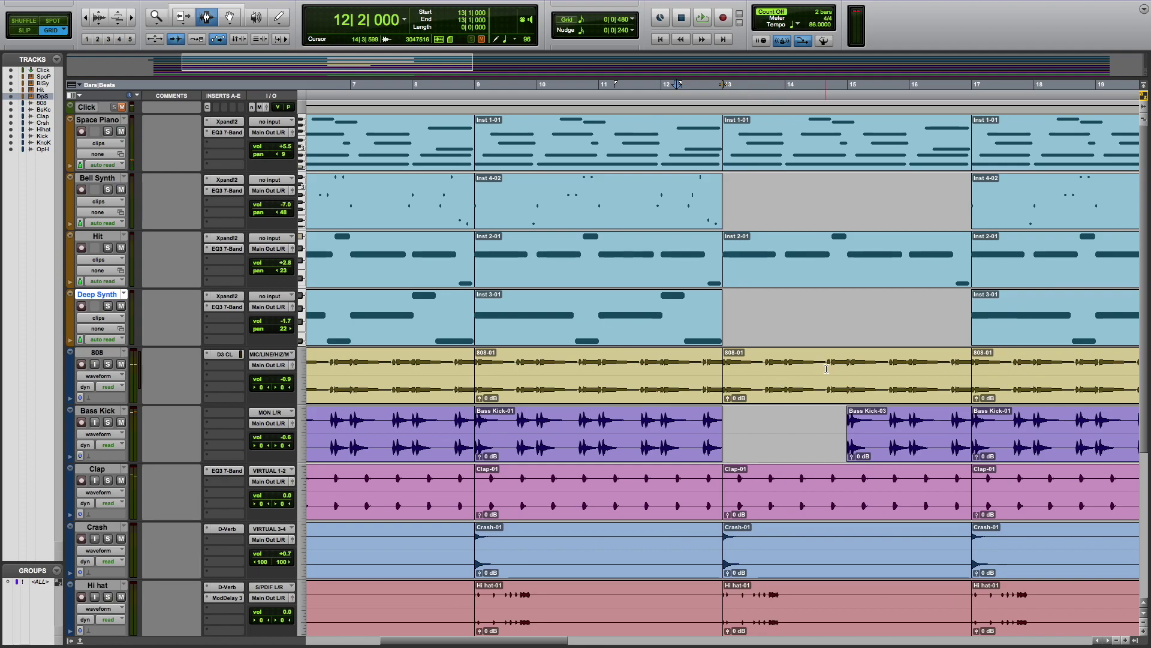
{"action": "left_click_drag", "start_coordinate": [826, 368], "coordinate": [726, 371]}
{"action": "key", "text": "Delete"}
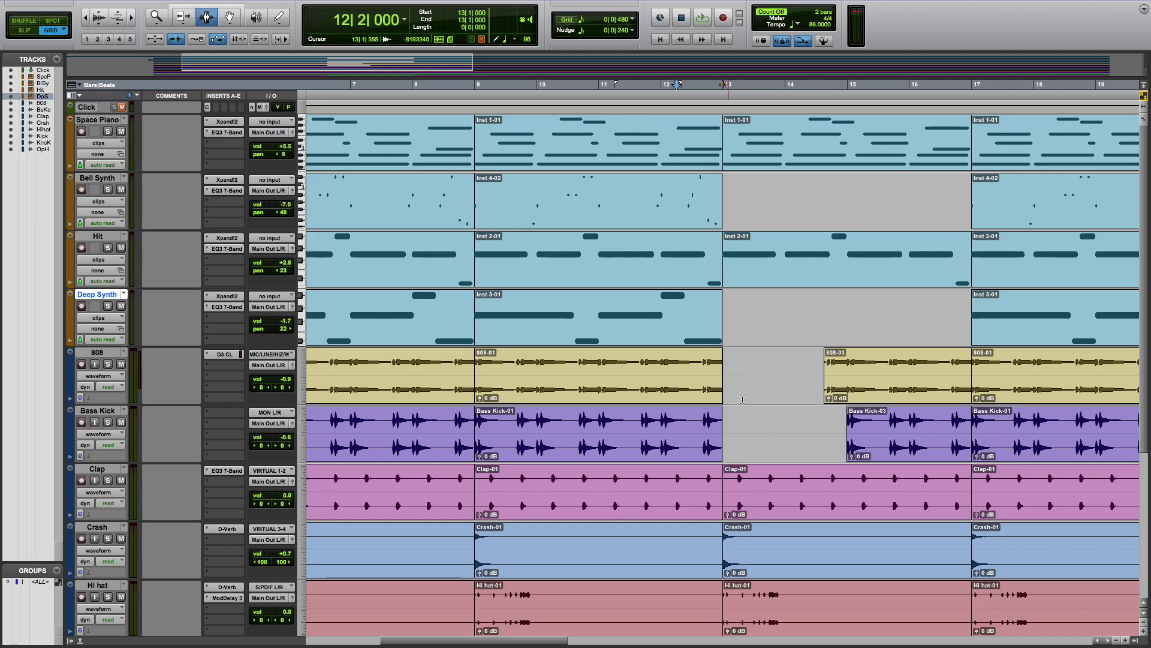
{"action": "left_click", "coordinate": [18, 31]}
{"action": "left_click", "coordinate": [815, 371]}
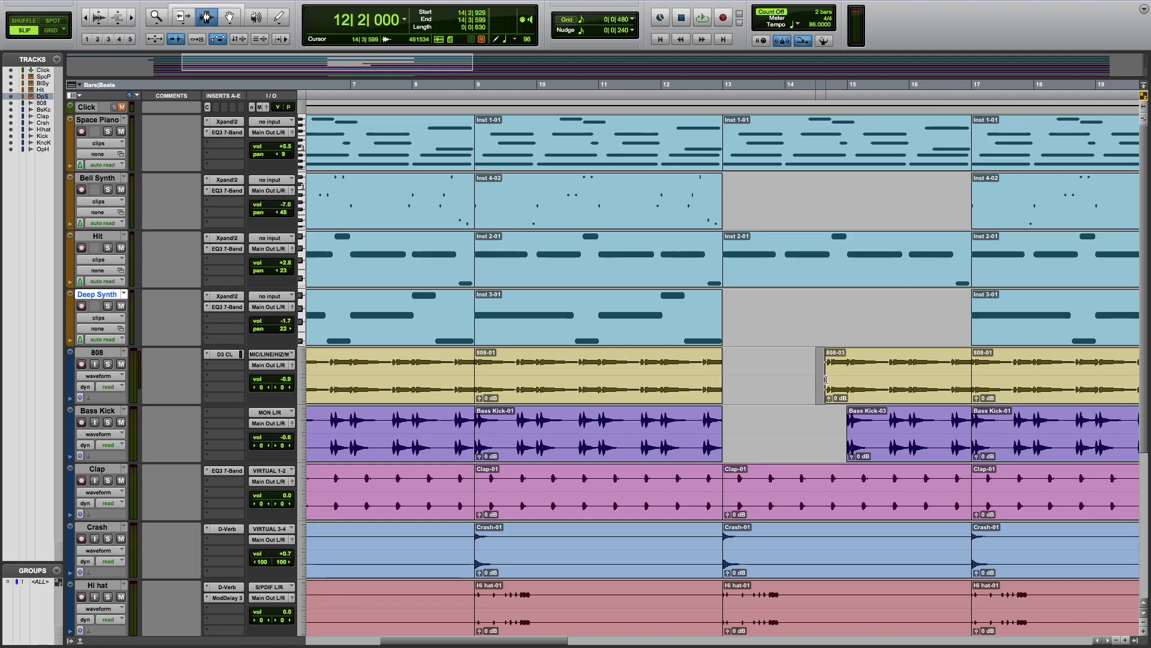
{"action": "left_click", "coordinate": [50, 33]}
Duplicate the Hi hat's two bars at bars 13 to 15 onto bars 15 to 17
{"action": "scroll", "coordinate": [840, 292], "scroll_direction": "down", "scroll_amount": 5}
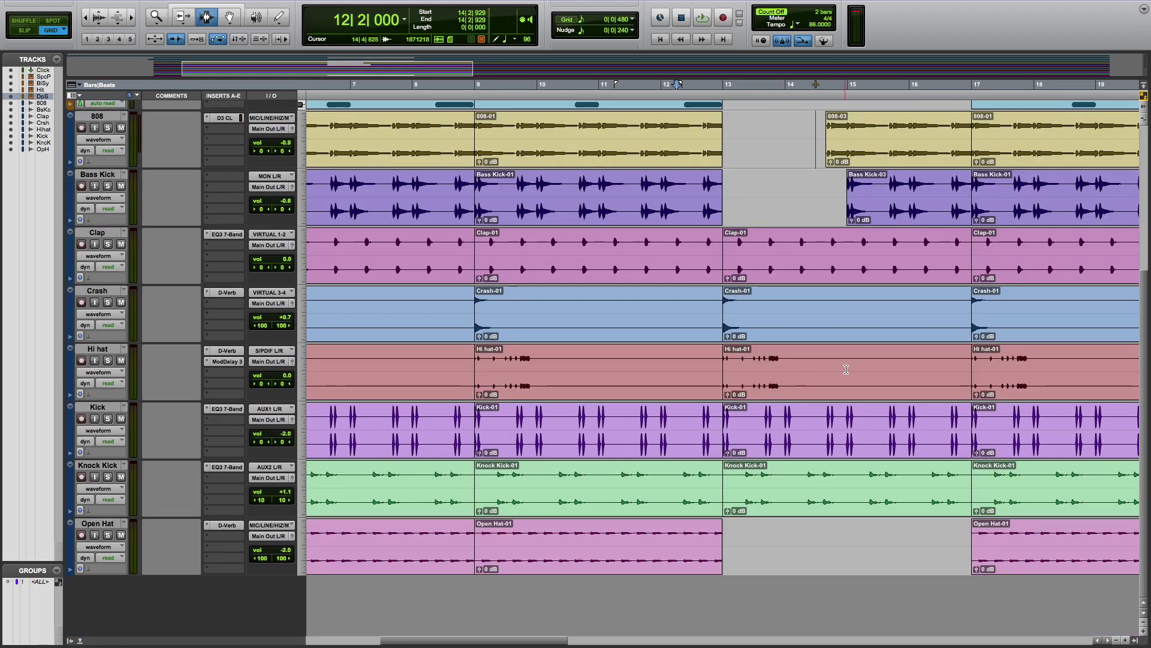
{"action": "left_click_drag", "start_coordinate": [847, 370], "coordinate": [743, 378]}
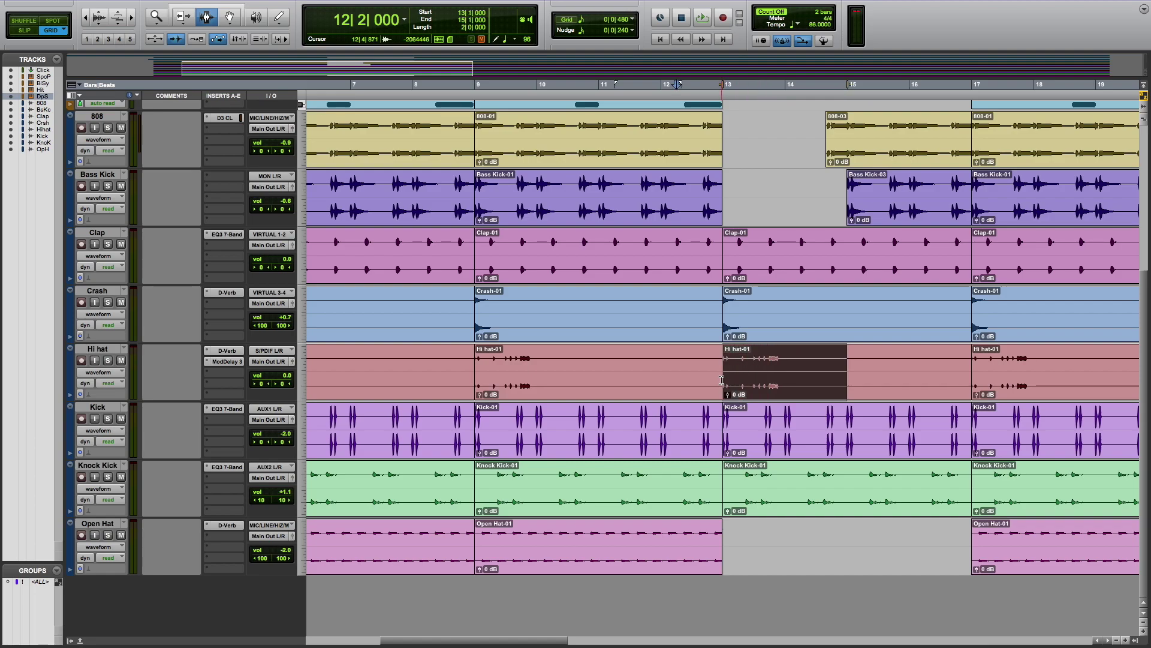
{"action": "key", "text": "super+d"}
{"action": "left_click", "coordinate": [794, 207]}
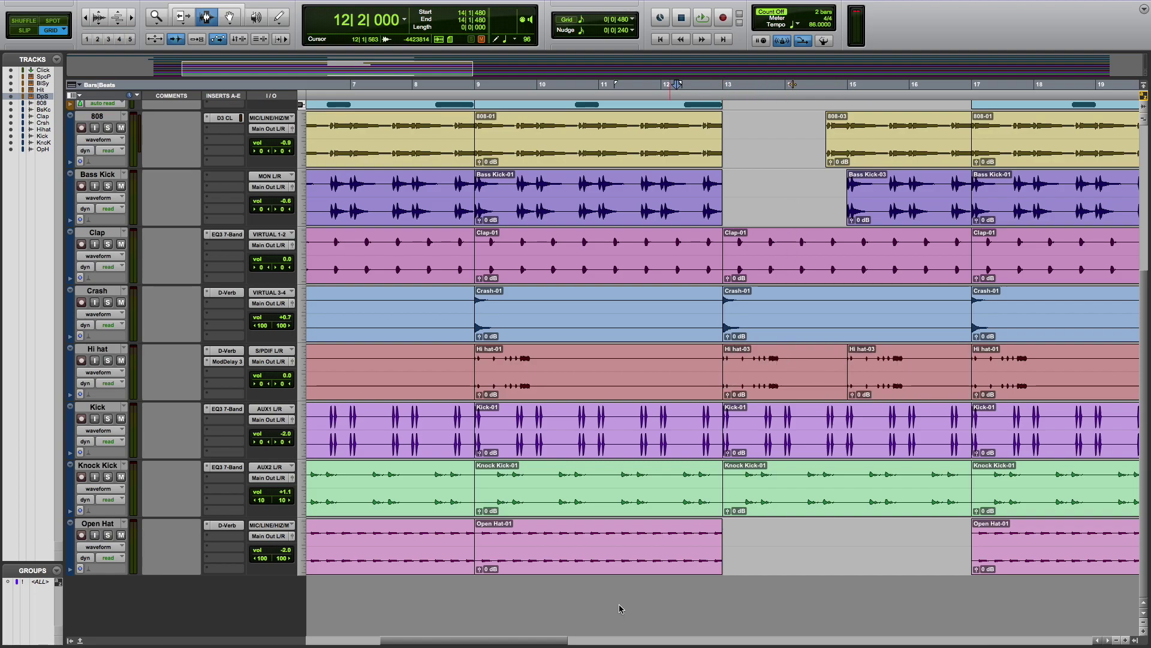
Duplicate the Open Hat clip at bars 9 to 13 into the gap at bar 13 and clear bars 13 to 15 of the copy
{"action": "double_click", "coordinate": [633, 556]}
{"action": "key", "text": "super+d"}
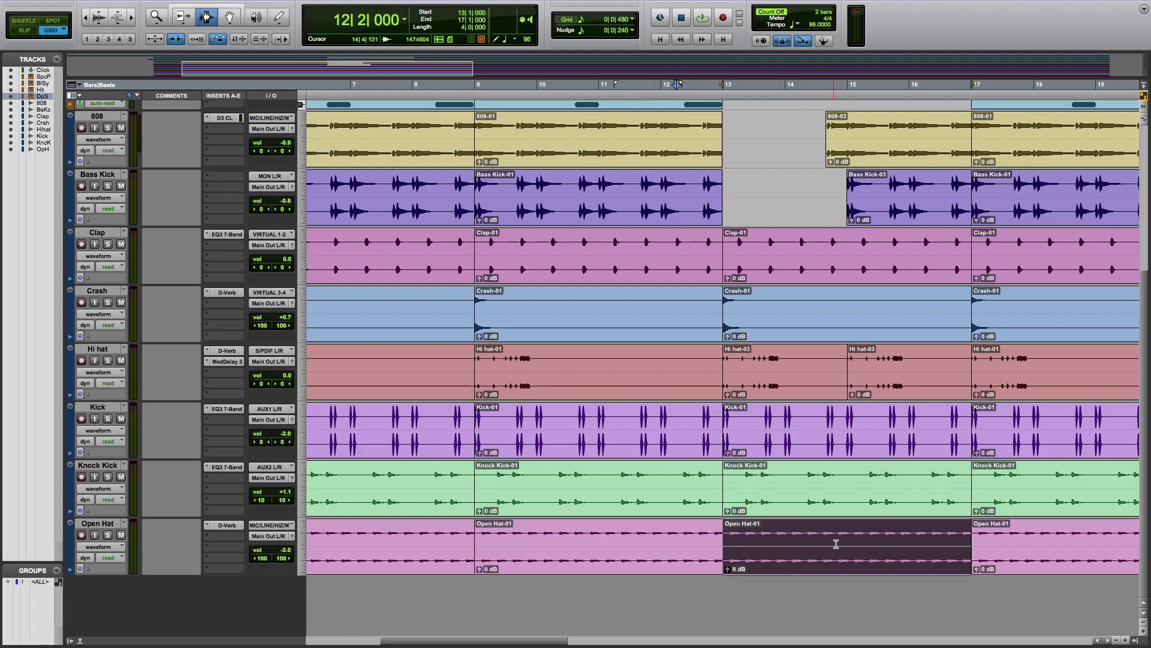
{"action": "left_click_drag", "start_coordinate": [847, 543], "coordinate": [739, 553]}
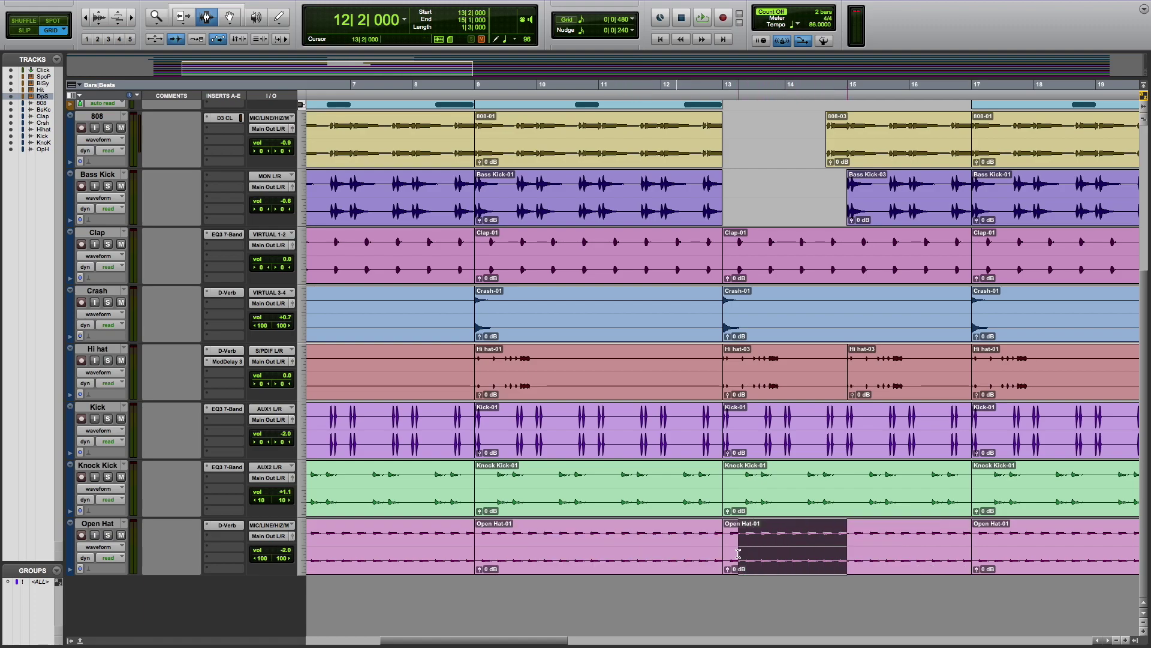
{"action": "left_click", "coordinate": [725, 556]}
{"action": "scroll", "coordinate": [749, 539], "scroll_direction": "up", "scroll_amount": 4}
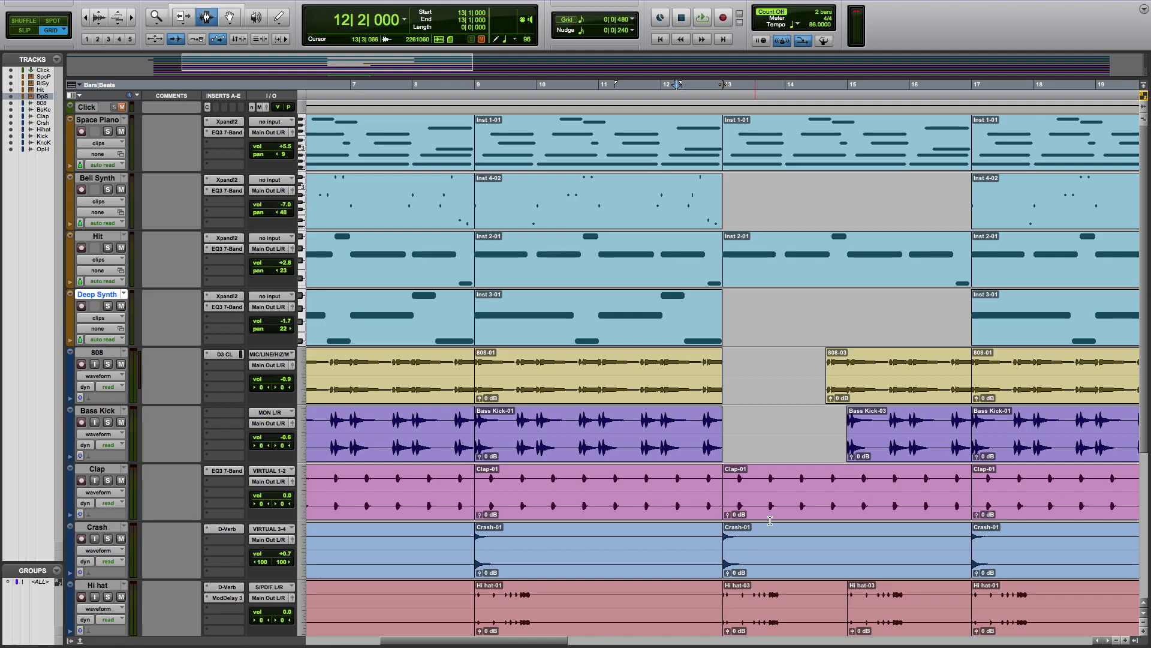
{"action": "double_click", "coordinate": [87, 22]}
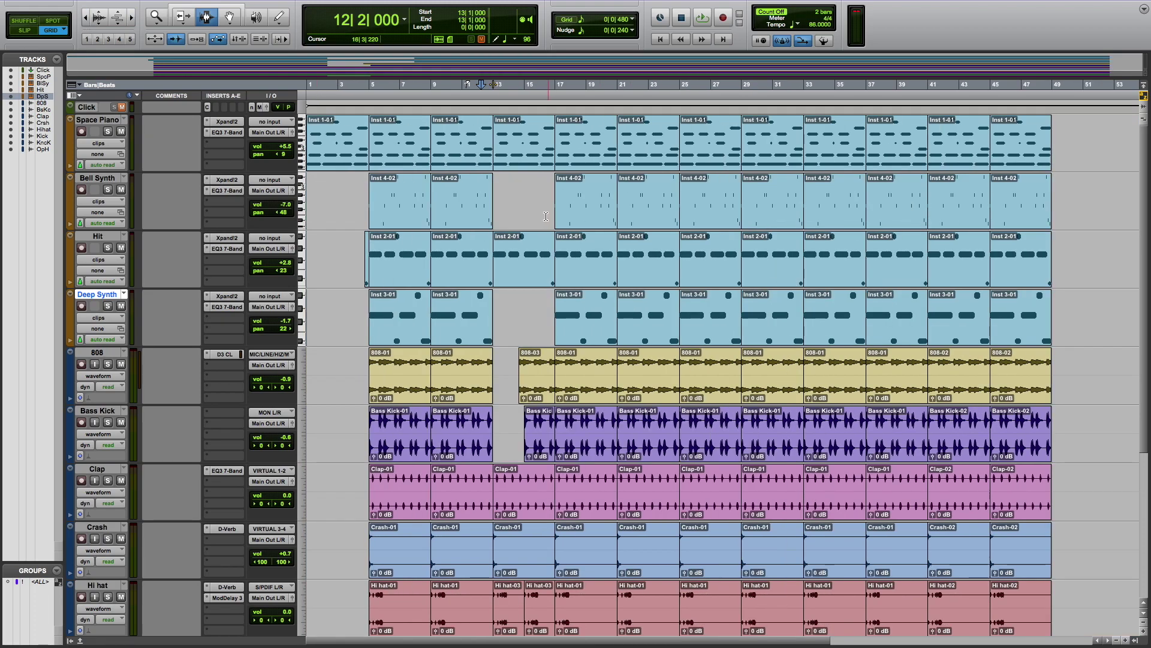
{"action": "scroll", "coordinate": [524, 347], "scroll_direction": "down", "scroll_amount": 4}
{"action": "scroll", "coordinate": [518, 378], "scroll_direction": "up", "scroll_amount": 4}
{"action": "scroll", "coordinate": [512, 415], "scroll_direction": "down", "scroll_amount": 4}
{"action": "scroll", "coordinate": [501, 155], "scroll_direction": "up", "scroll_amount": 4}
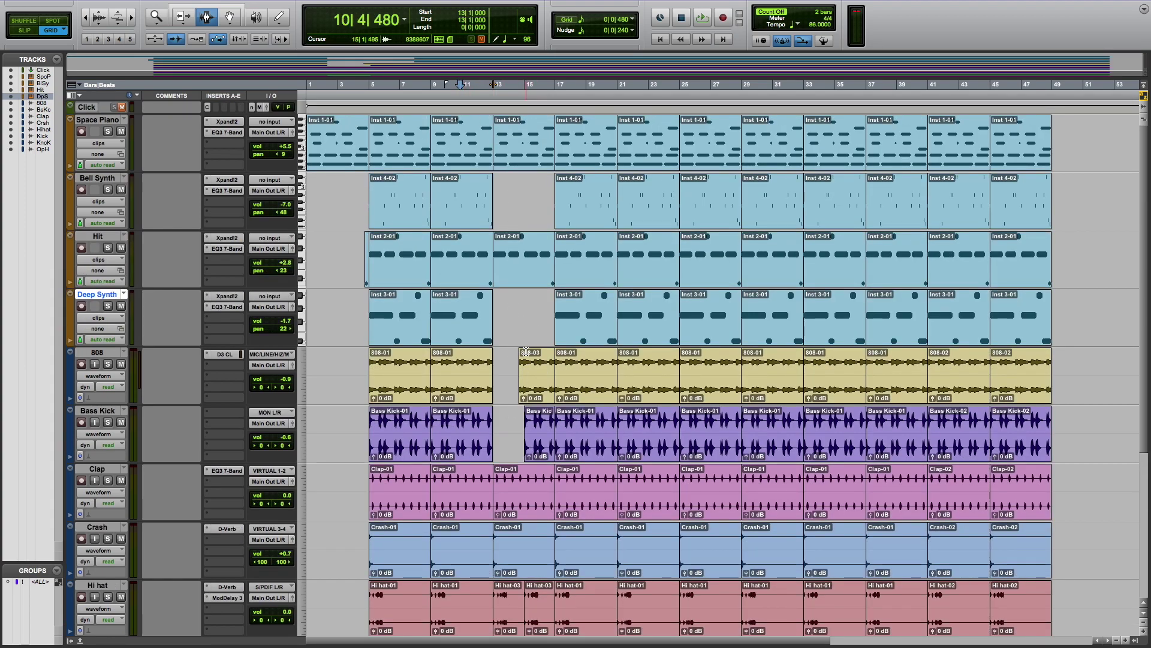
{"action": "scroll", "coordinate": [535, 420], "scroll_direction": "down", "scroll_amount": 4}
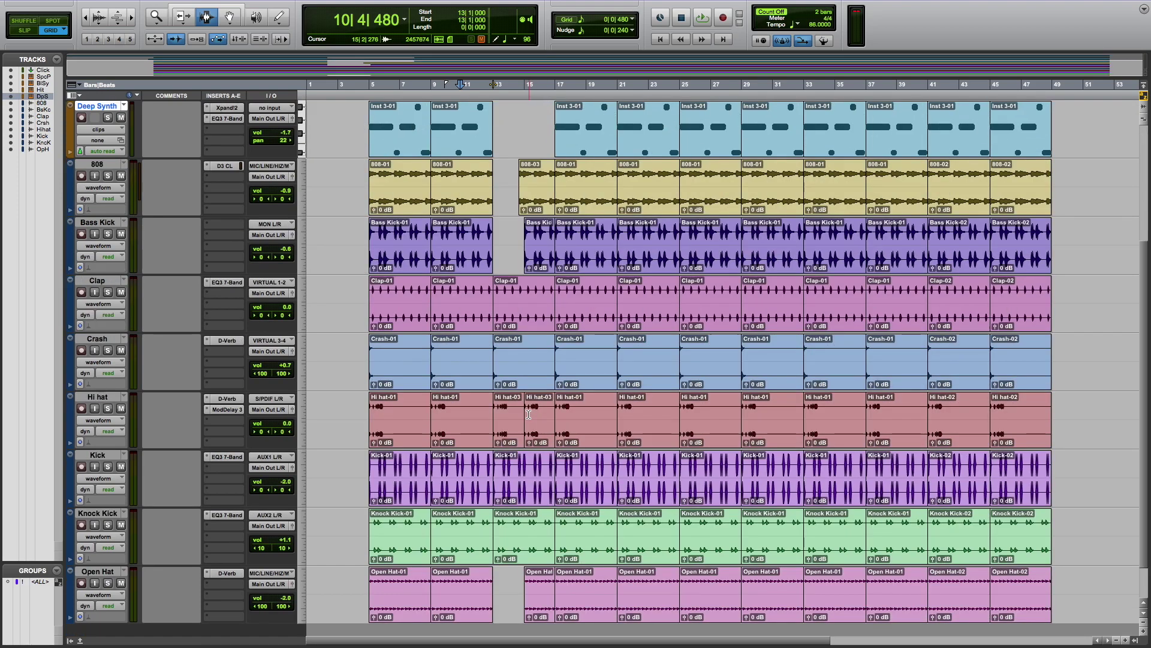
Clear the Kick track from the start of bar 13 to bar 14 beat 3
{"action": "scroll", "coordinate": [525, 411], "scroll_direction": "up", "scroll_amount": 4}
{"action": "scroll", "coordinate": [508, 399], "scroll_direction": "down", "scroll_amount": 3}
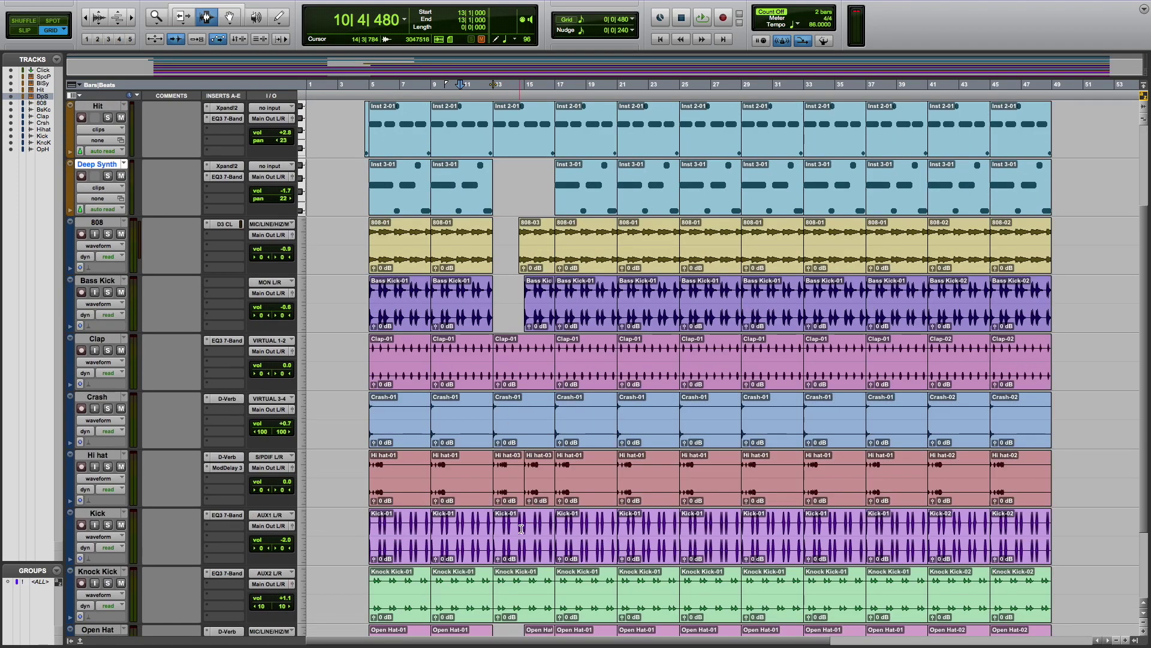
{"action": "left_click_drag", "start_coordinate": [516, 526], "coordinate": [498, 530]}
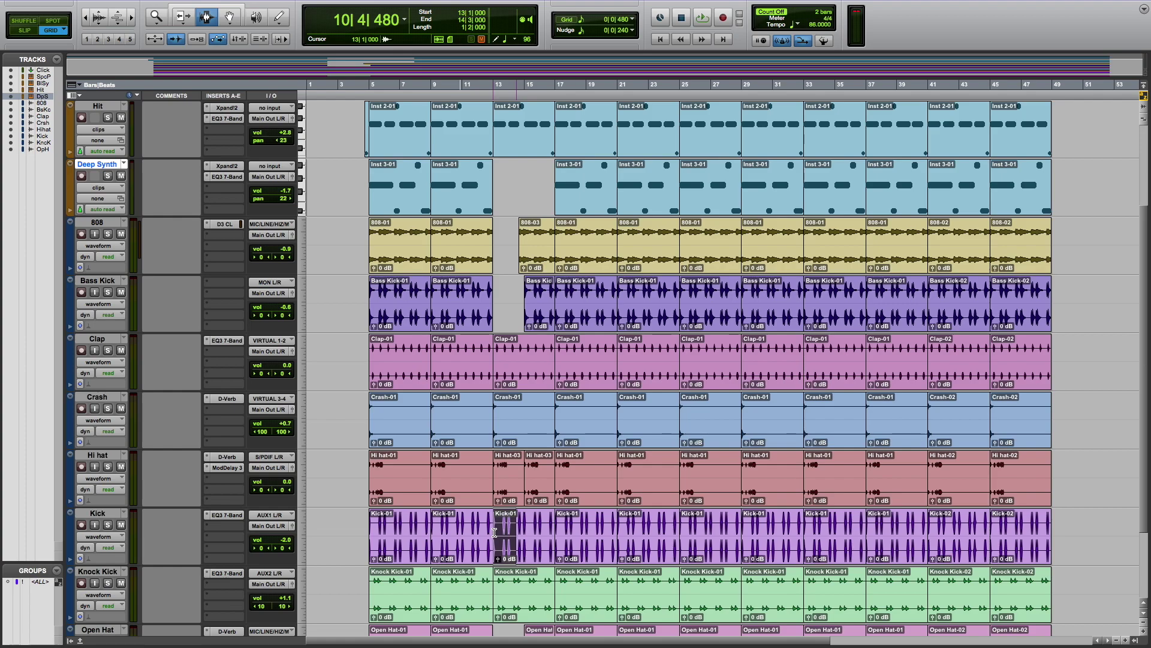
{"action": "key", "text": "Delete"}
Play the transition into the breakdown twice from 10|4|480, checking which drum tracks still sound in bars 13 and 14
{"action": "key", "text": "space"}
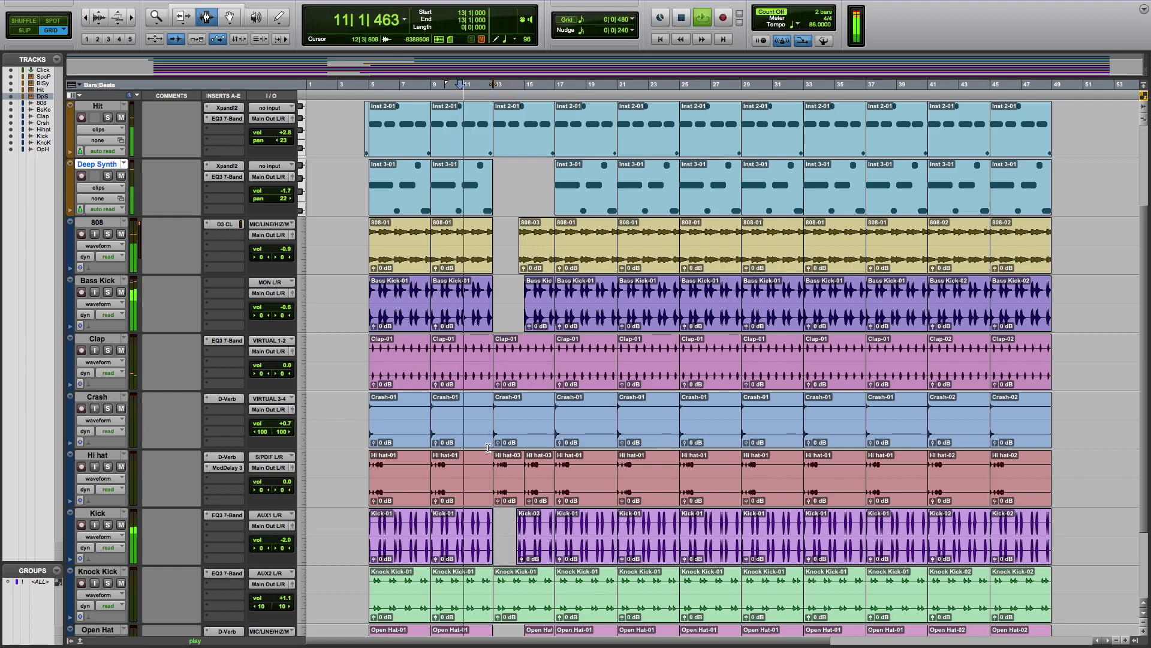
{"action": "scroll", "coordinate": [542, 315], "scroll_direction": "down", "scroll_amount": 3}
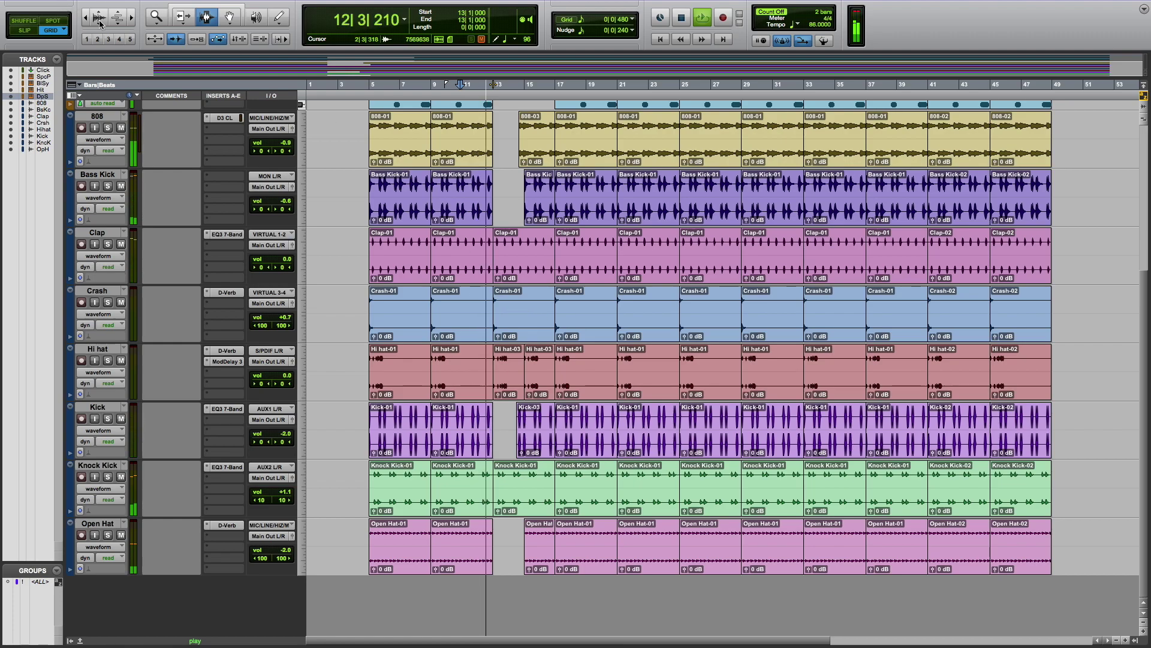
{"action": "left_click", "coordinate": [131, 20]}
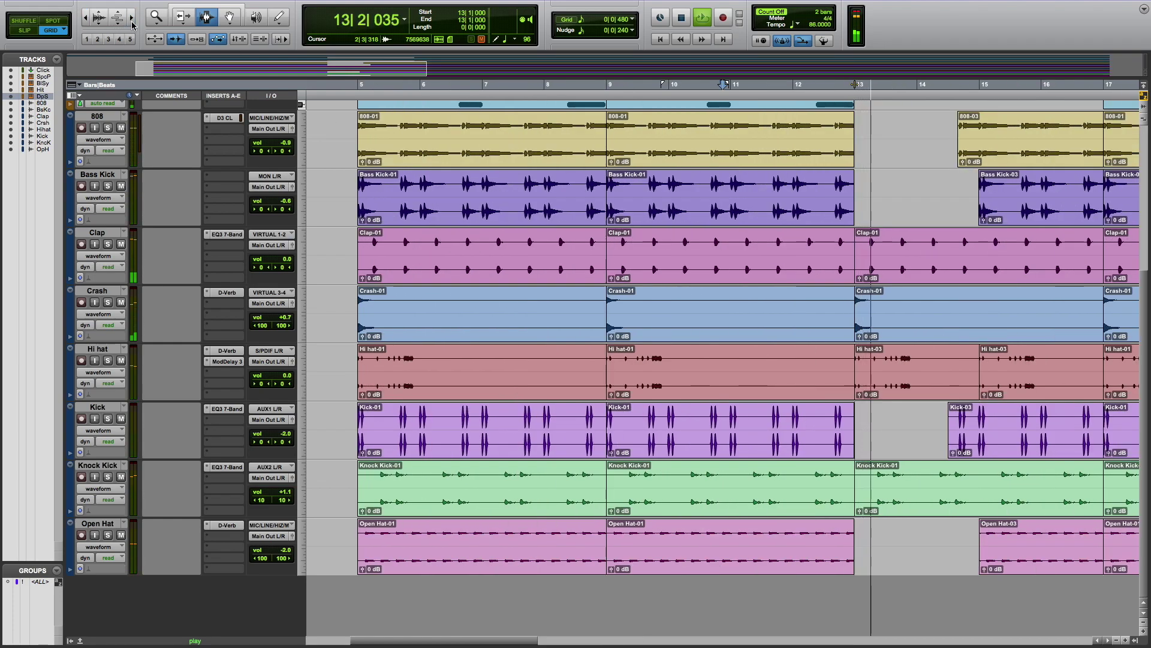
{"action": "scroll", "coordinate": [907, 532], "scroll_direction": "up", "scroll_amount": 7}
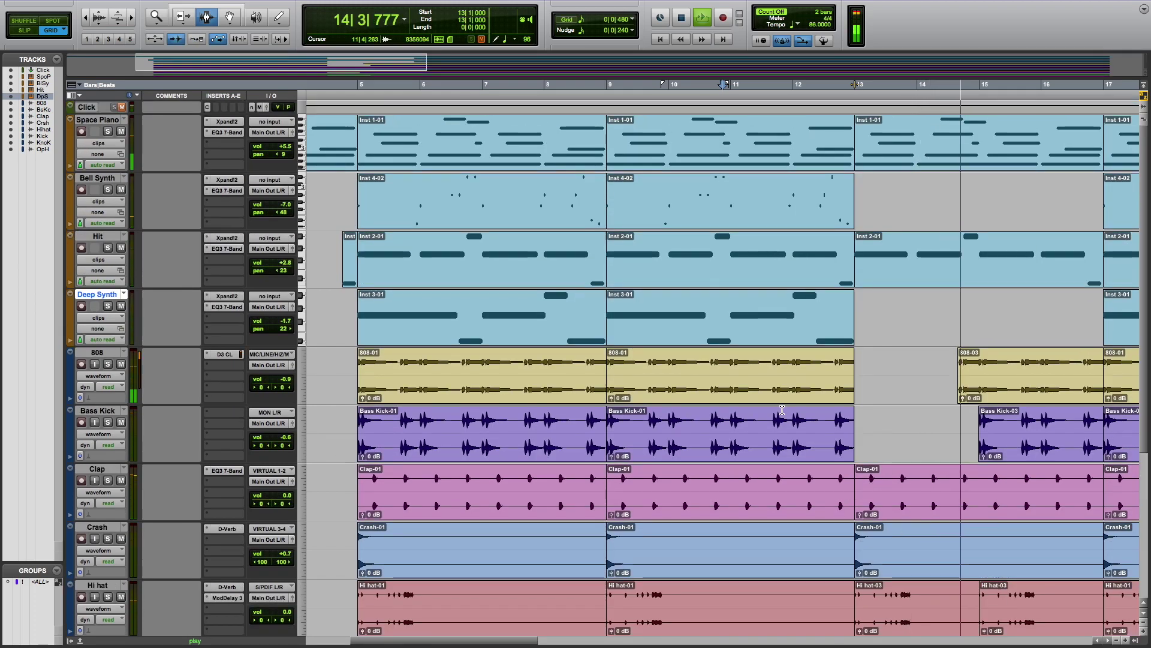
{"action": "key", "text": "space"}
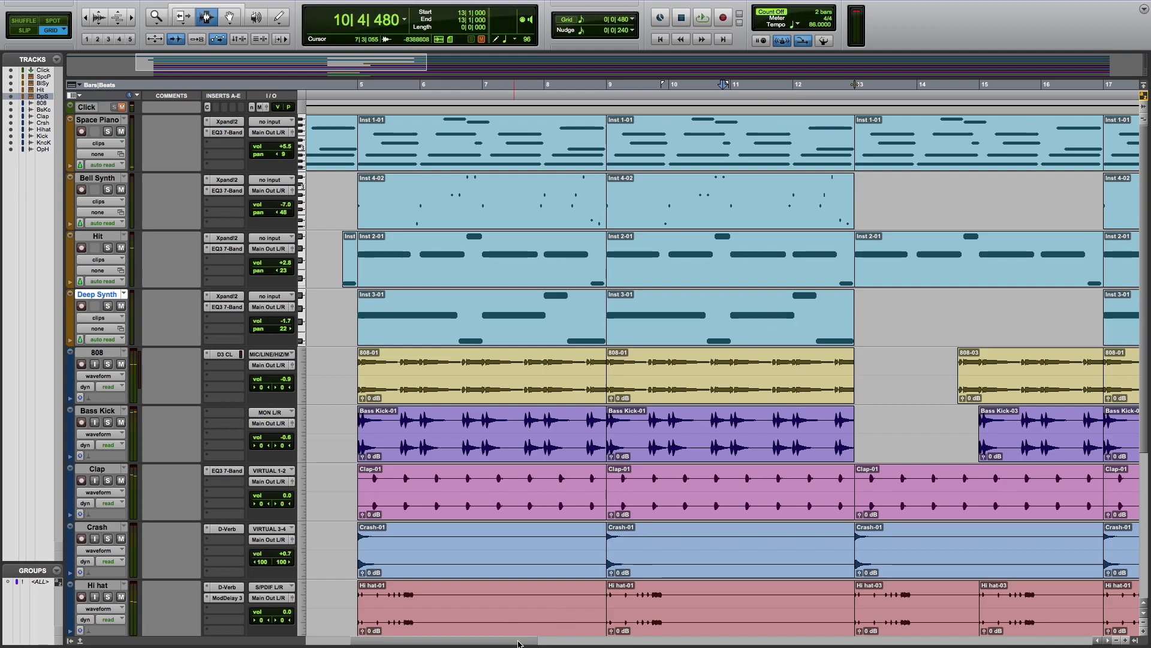
{"action": "key", "text": "space"}
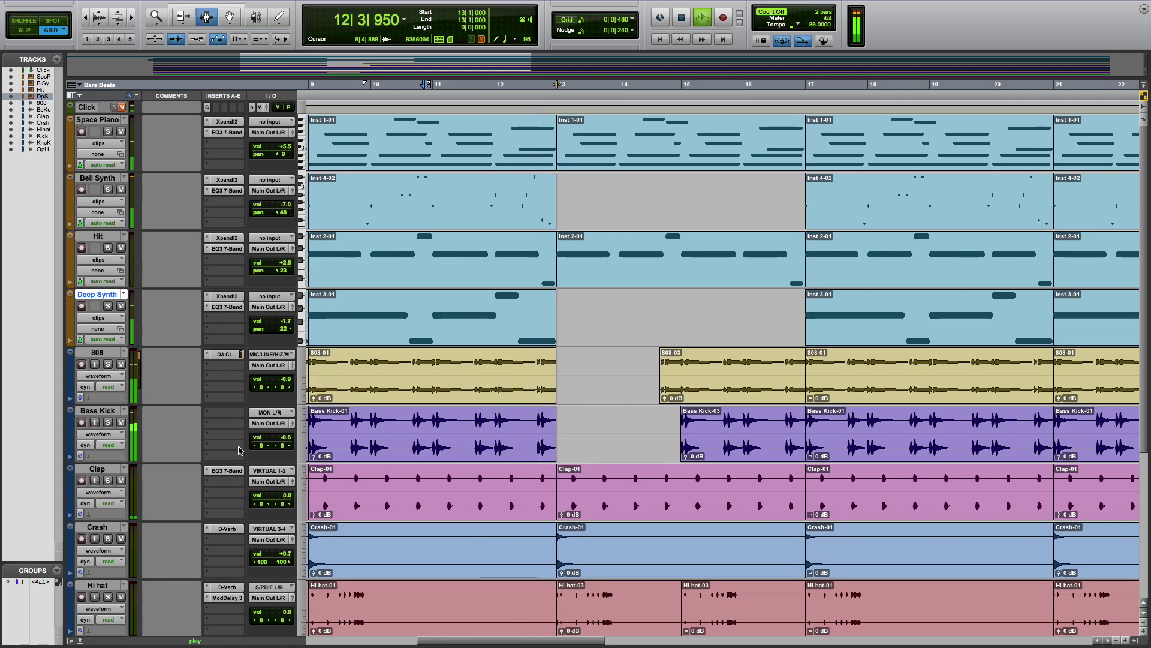
{"action": "scroll", "coordinate": [503, 506], "scroll_direction": "down", "scroll_amount": 5}
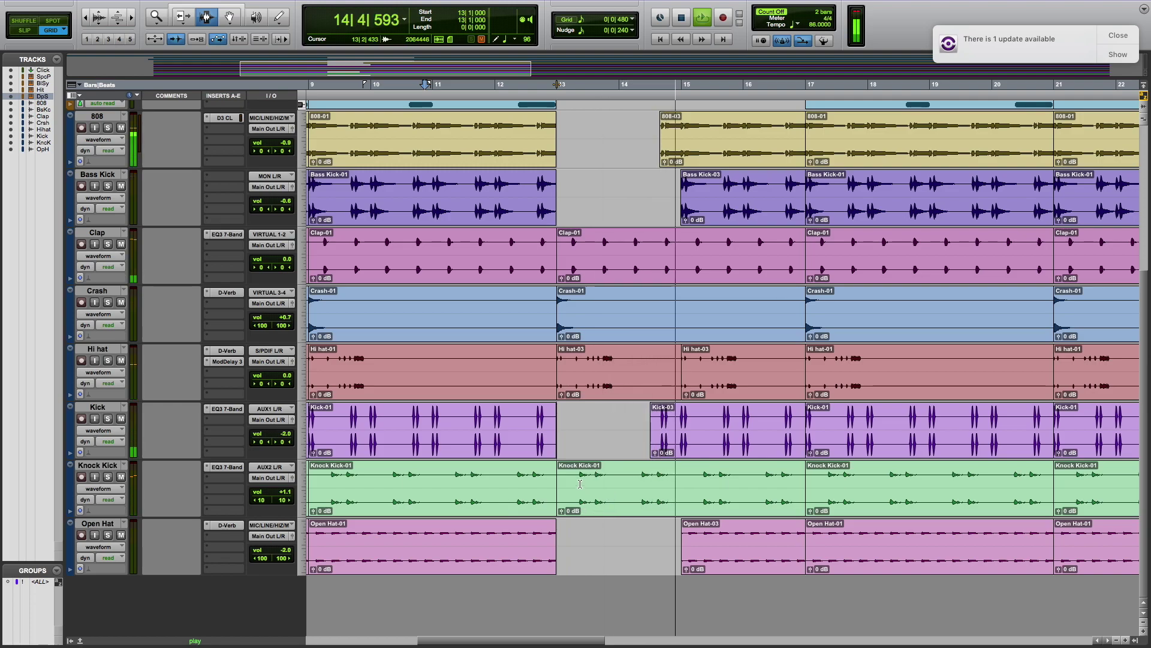
{"action": "key", "text": "space"}
Clear the Knock Kick hits from bar 14 beat 2 to 14|4|480 and play the transition from just before bar 13
{"action": "left_click_drag", "start_coordinate": [671, 478], "coordinate": [639, 479]}
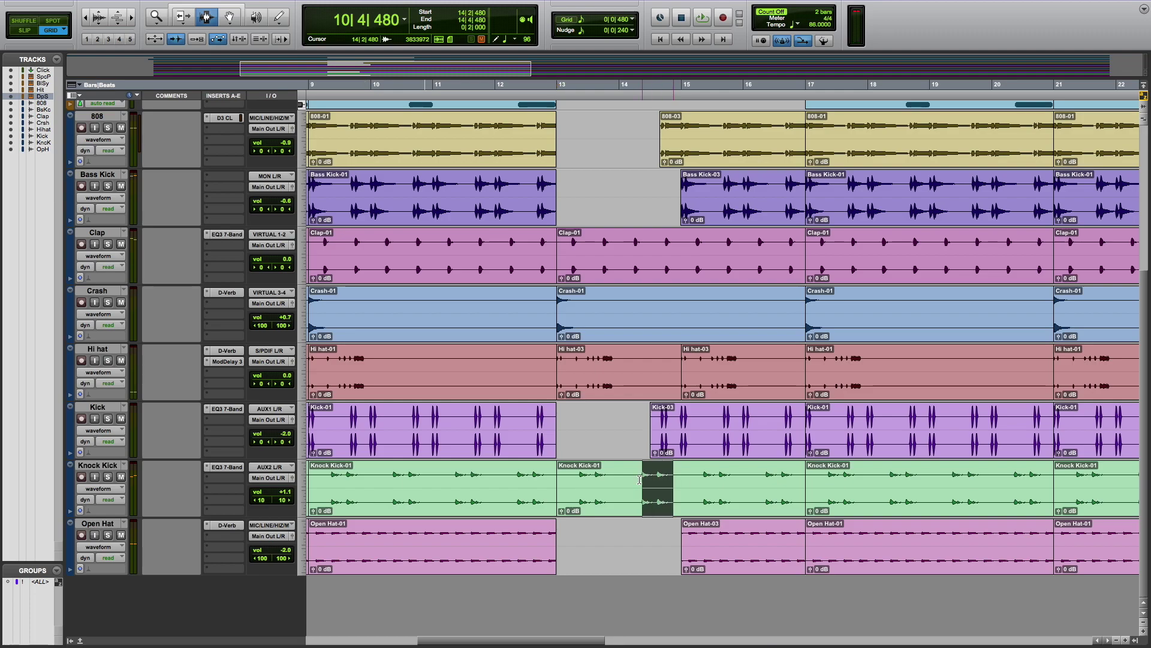
{"action": "key", "text": "Delete"}
{"action": "left_click", "coordinate": [541, 90]}
{"action": "key", "text": "space"}
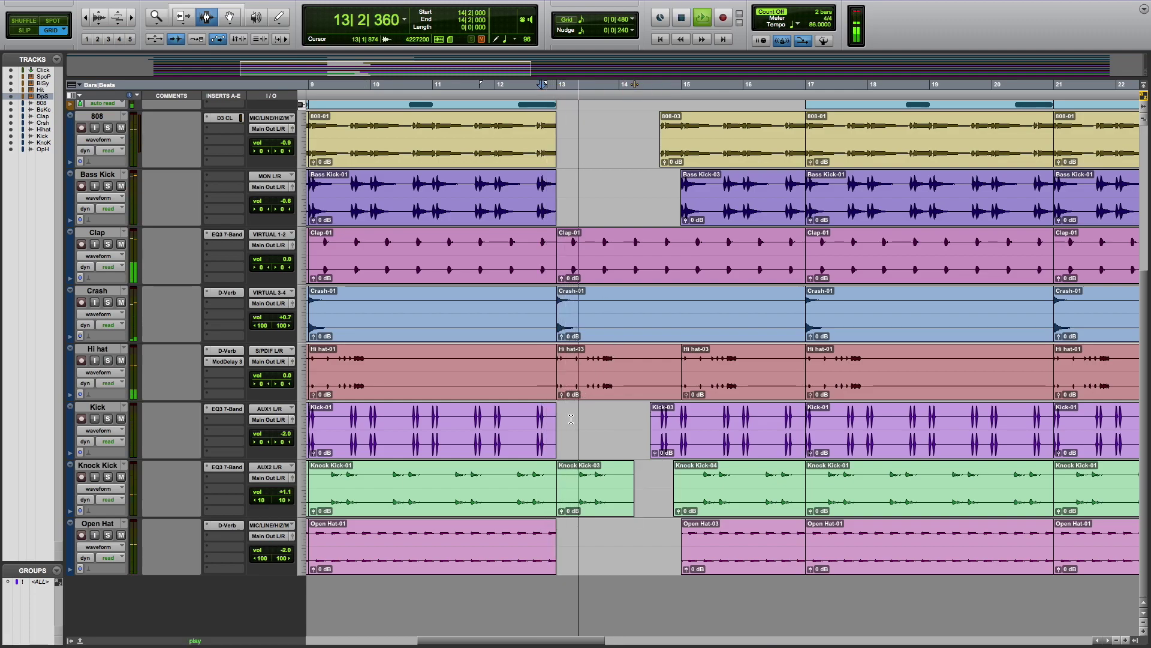
{"action": "key", "text": "space"}
Clear the first two beats of bar 13 on the Hi hat track, playing the transition between the cuts
{"action": "left_click_drag", "start_coordinate": [573, 367], "coordinate": [558, 366]}
{"action": "key", "text": "Delete"}
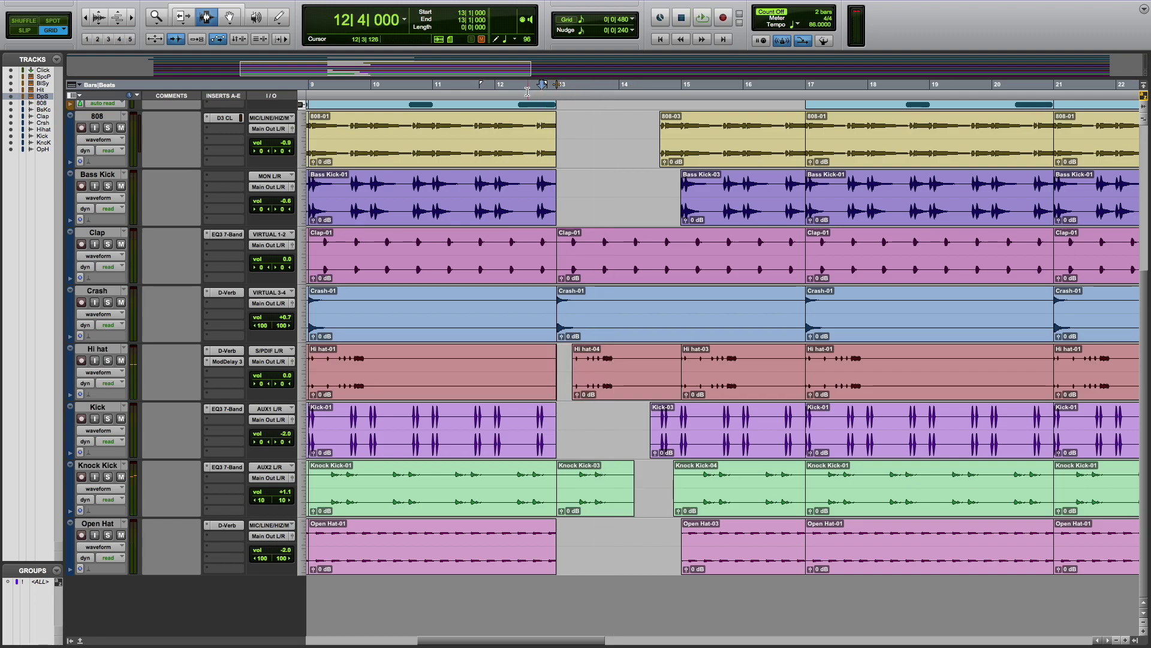
{"action": "key", "text": "space"}
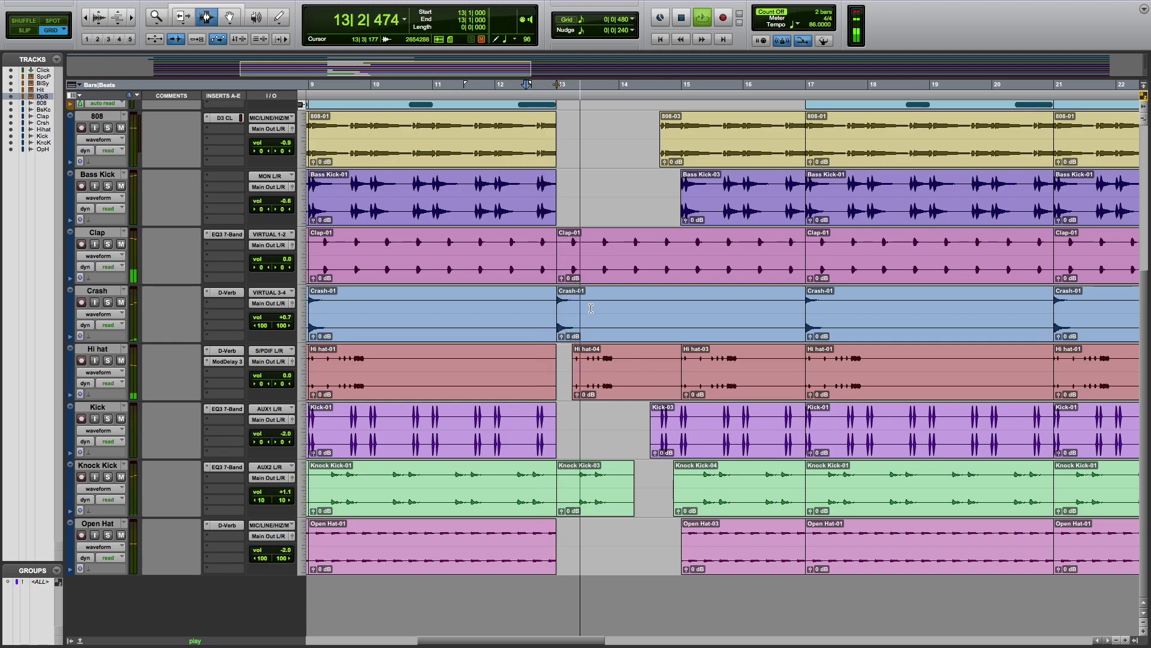
{"action": "left_click_drag", "start_coordinate": [588, 366], "coordinate": [568, 367]}
{"action": "key", "text": "Delete"}
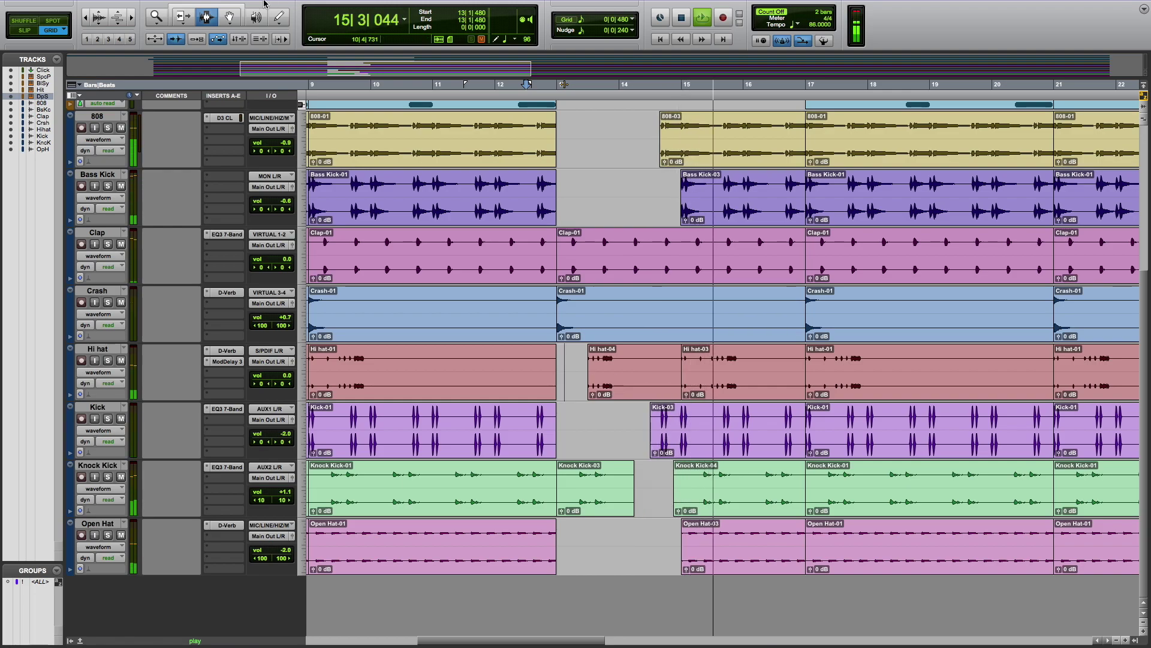
Let playback run past bar 17, stop it, and delete the Bell Synth clip at bars 17 to 21
{"action": "left_click", "coordinate": [85, 21]}
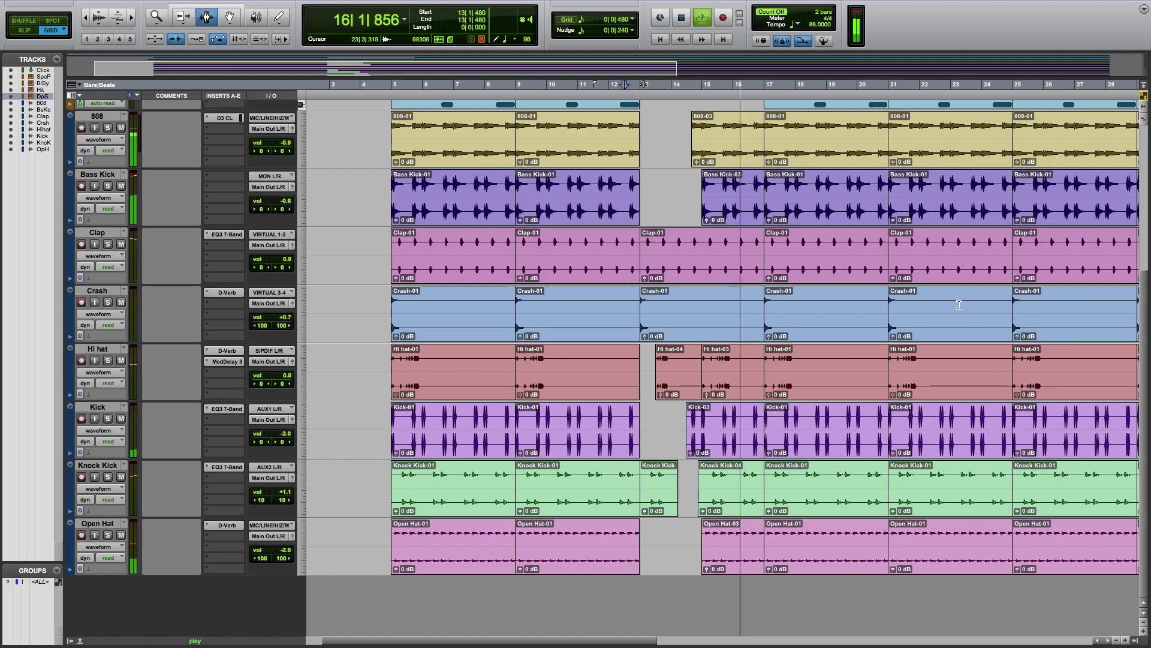
{"action": "scroll", "coordinate": [768, 288], "scroll_direction": "up", "scroll_amount": 6}
{"action": "left_click", "coordinate": [760, 283]}
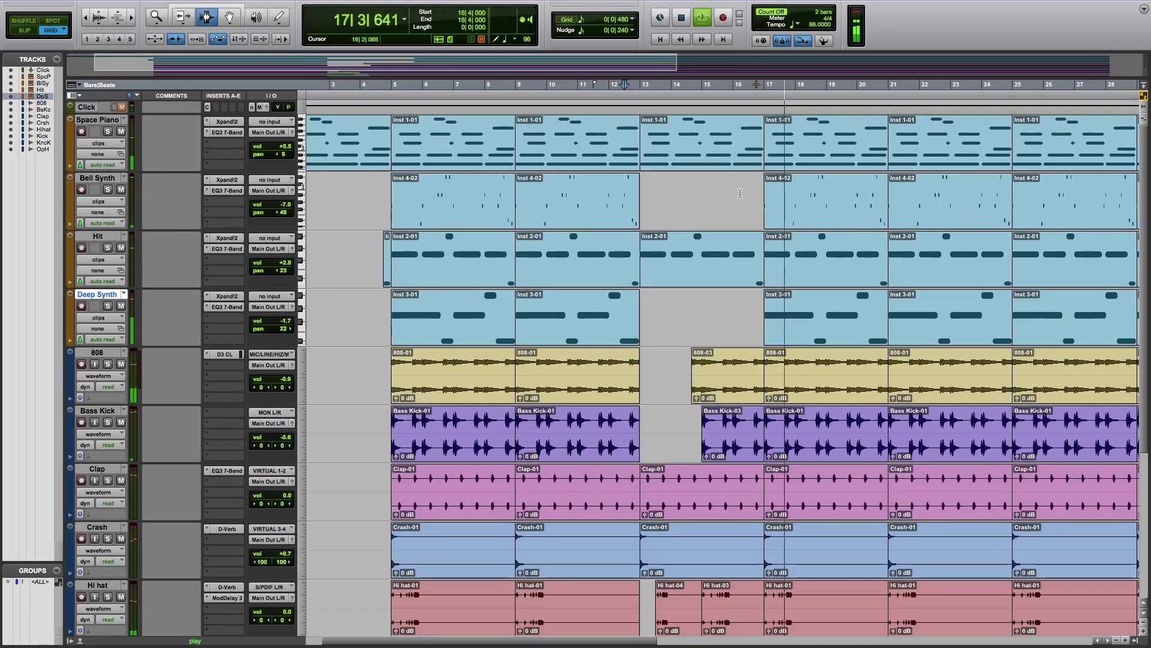
{"action": "key", "text": "space"}
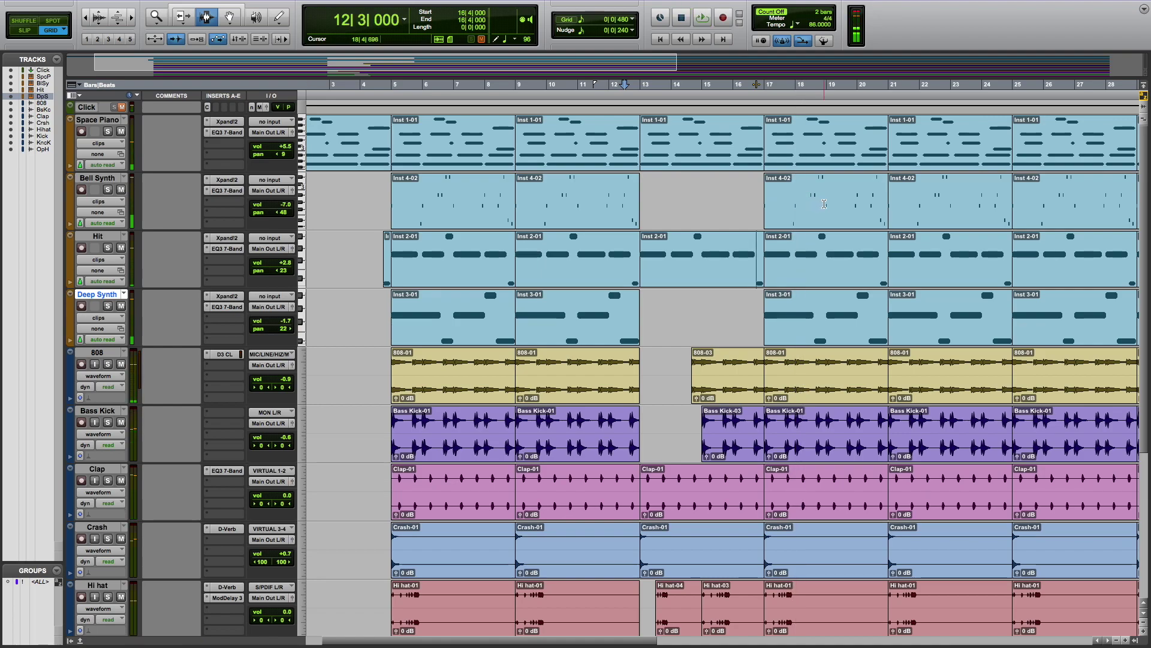
{"action": "left_click", "coordinate": [775, 200]}
{"action": "key", "text": "Delete"}
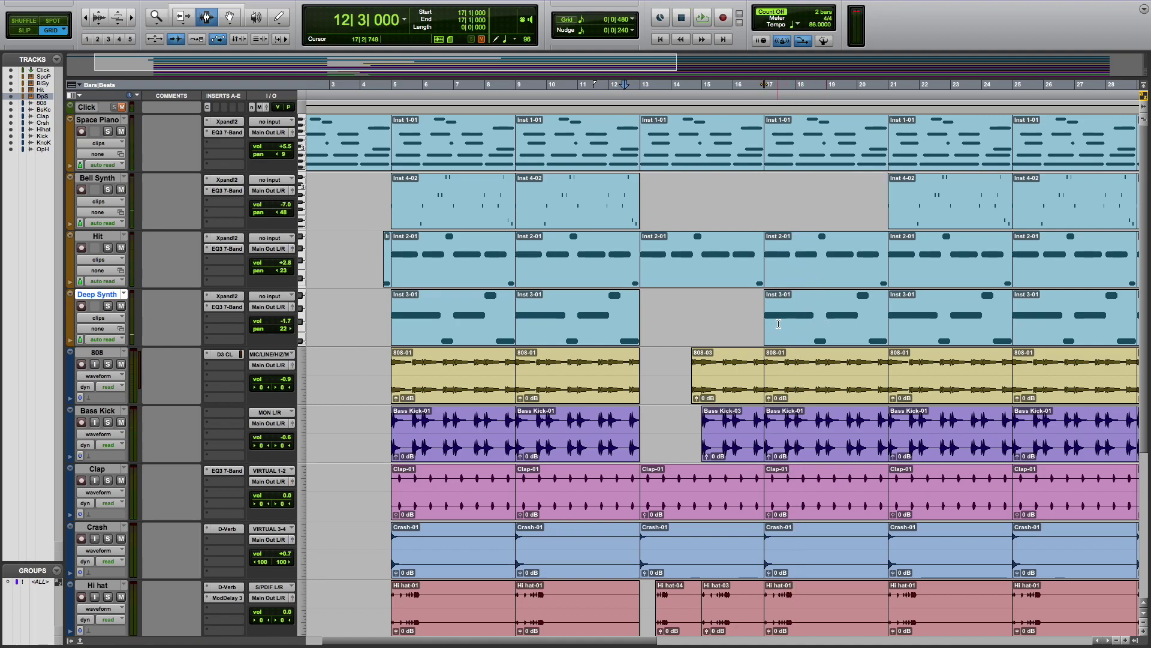
Delete the Bass Kick clip at bars 17–21 and cut roughly bar 18 out of the Knock Kick clip
{"action": "scroll", "coordinate": [783, 282], "scroll_direction": "down", "scroll_amount": 8}
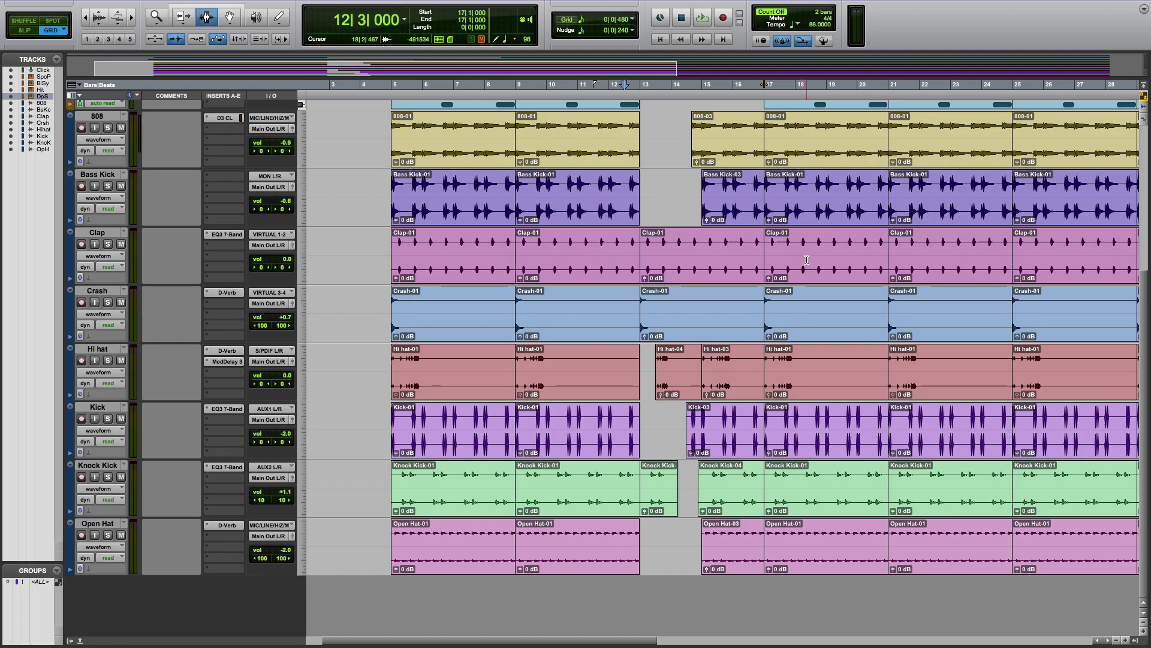
{"action": "key", "text": "Delete"}
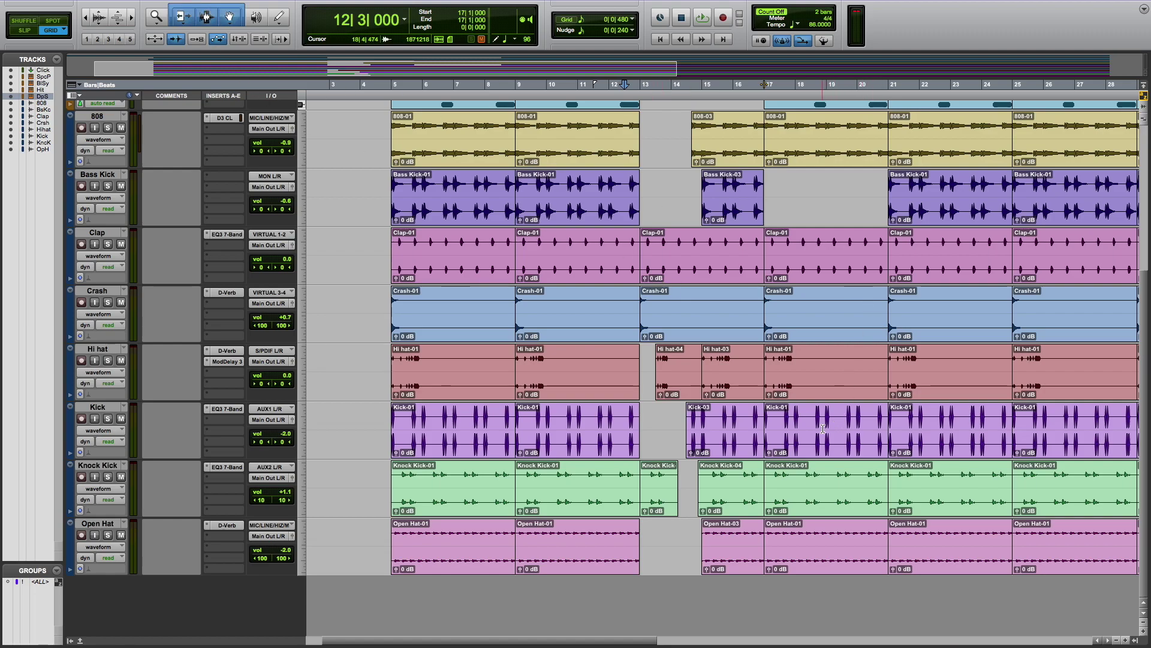
{"action": "left_click_drag", "start_coordinate": [827, 485], "coordinate": [802, 489]}
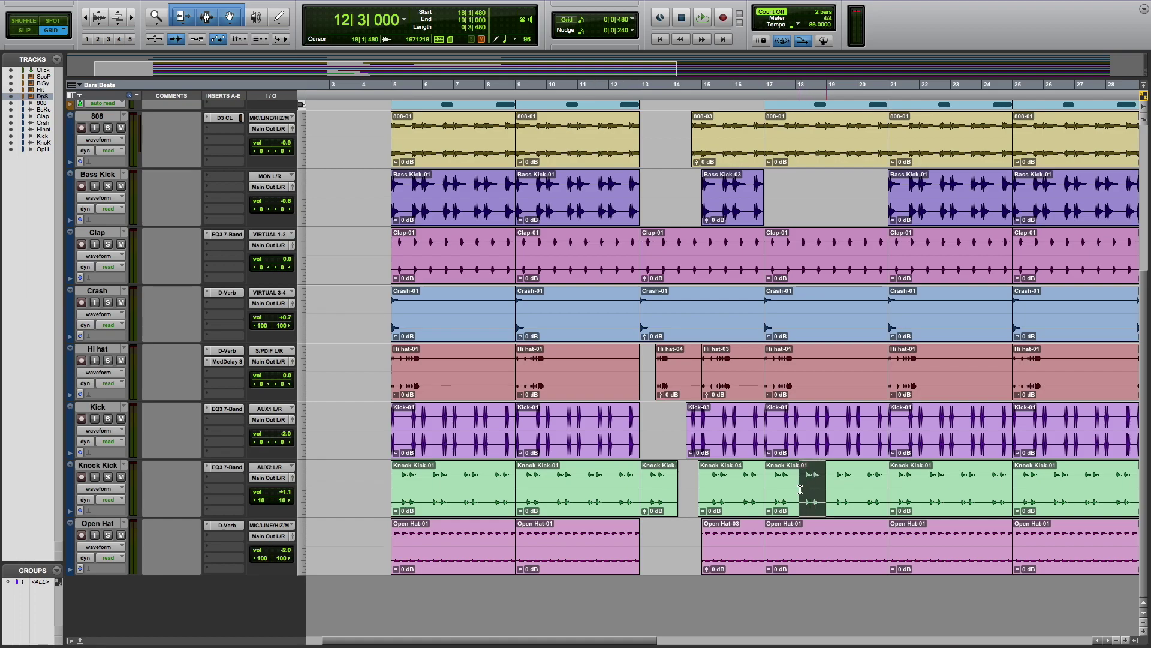
{"action": "key", "text": "Delete"}
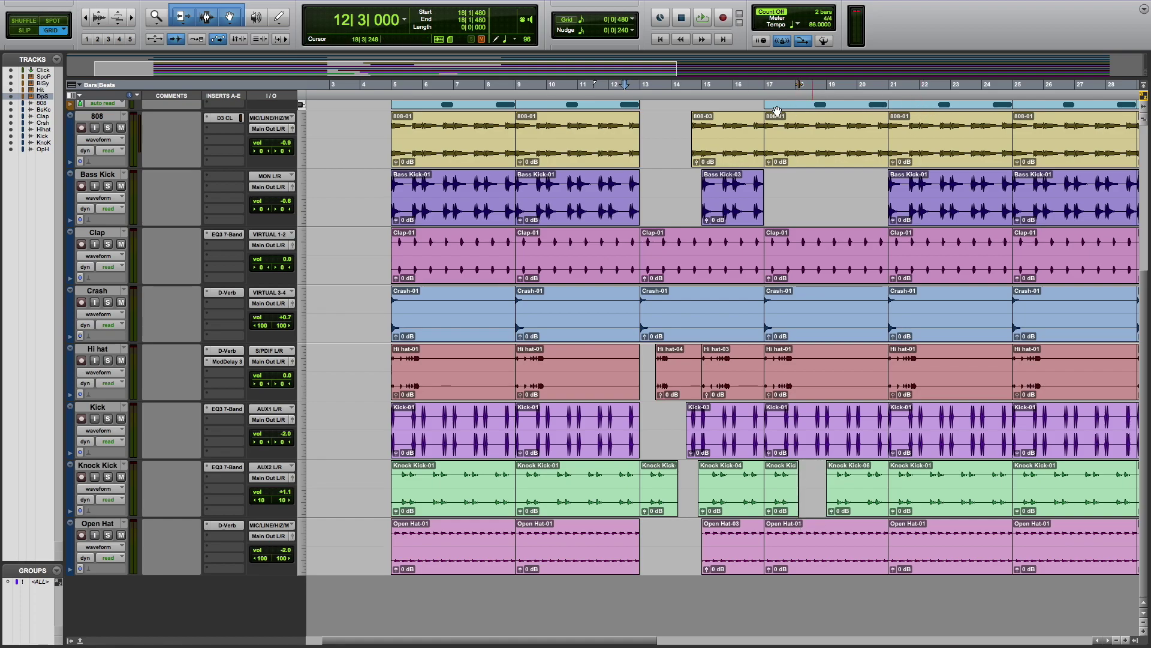
Play the arrangement from around bar 16 and delete the Hit clip at bars 17–21
{"action": "key", "text": "space"}
{"action": "scroll", "coordinate": [803, 231], "scroll_direction": "up", "scroll_amount": 5}
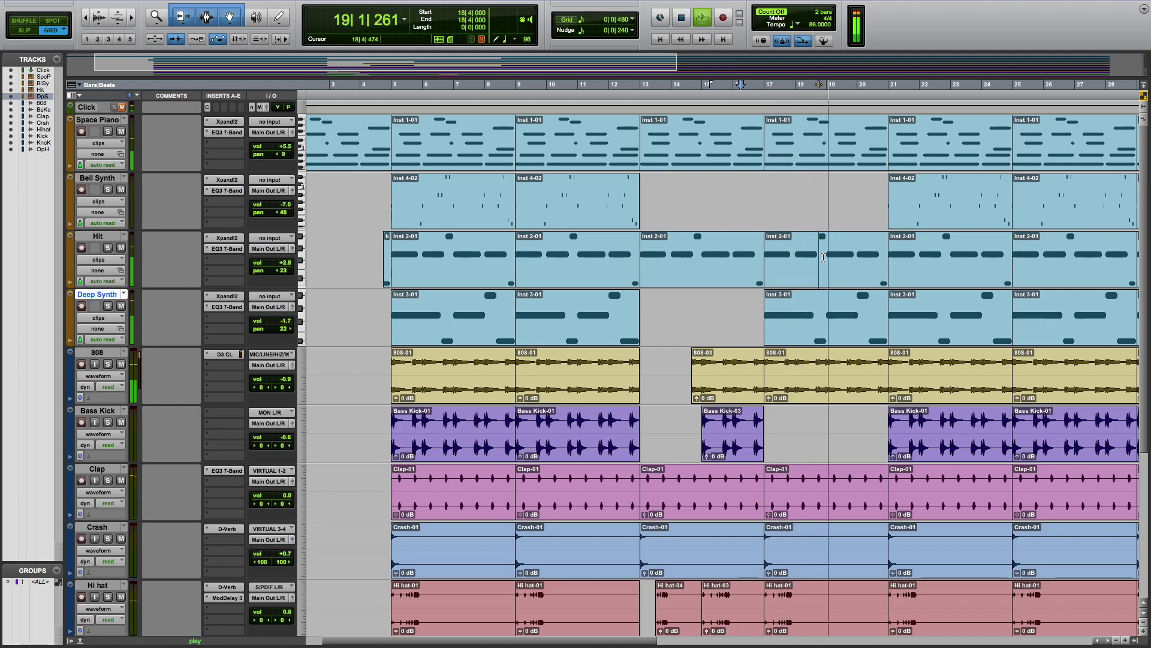
{"action": "double_click", "coordinate": [834, 251]}
{"action": "key", "text": "Delete"}
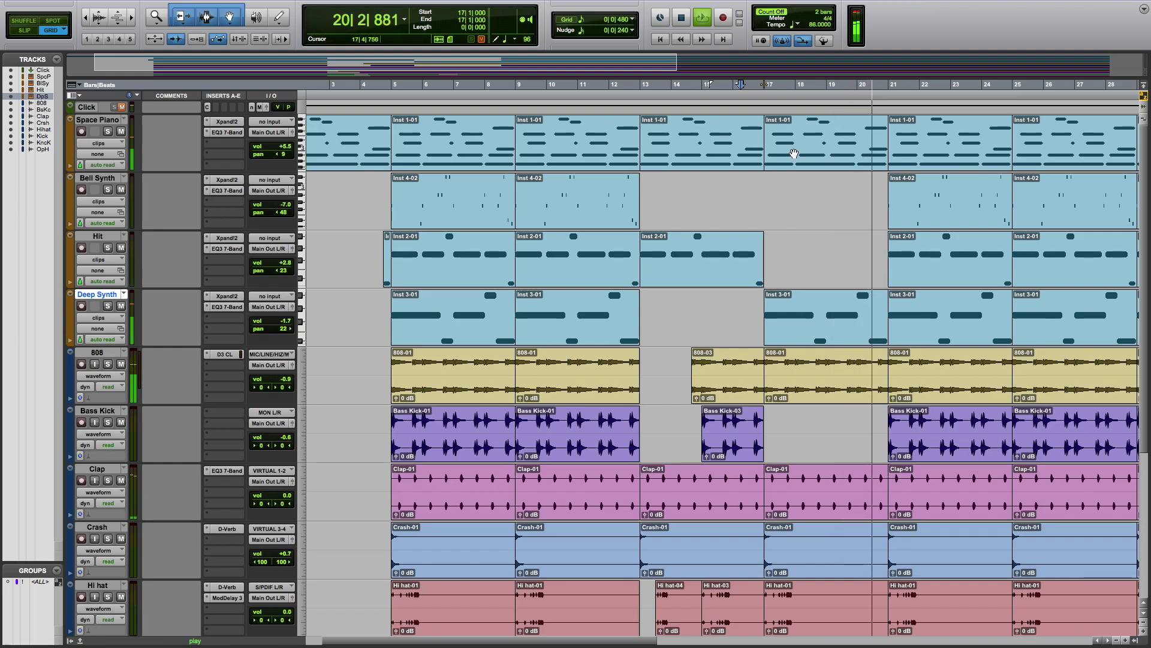
Replay the section leading into bar 17 and set the Bell Synth track volume to -8.4 dB
{"action": "key", "text": "space"}
{"action": "key", "text": "space"}
{"action": "left_click", "coordinate": [943, 192]}
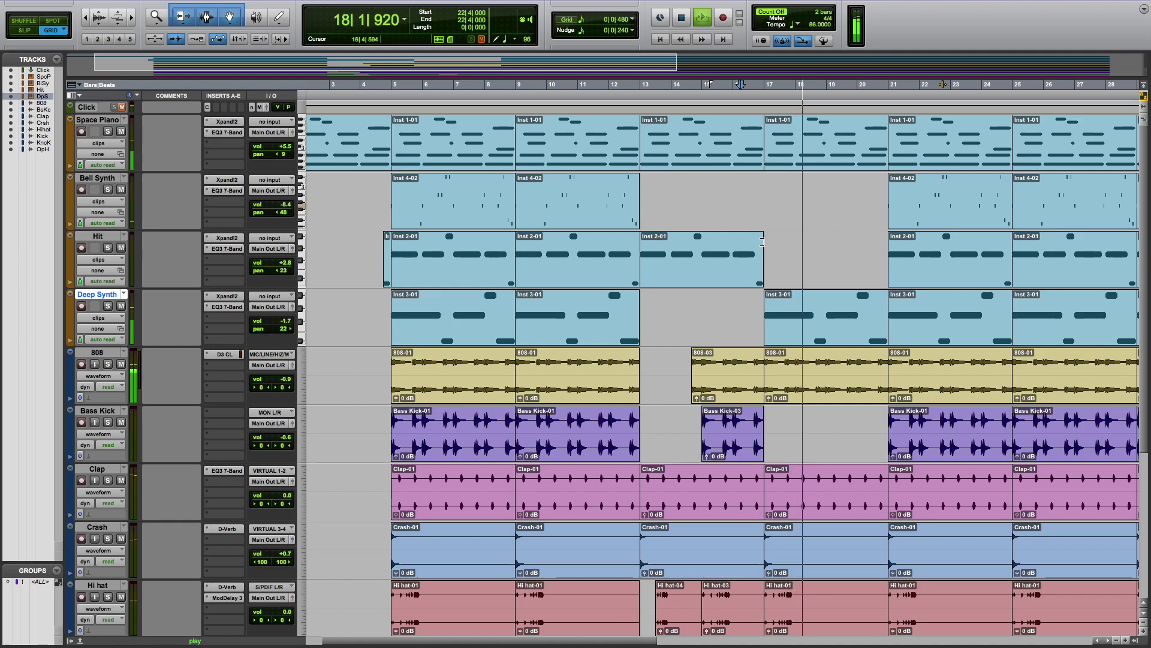
Remove the second half of bar 20 from the Clap, Crash, Hi hat, Kick and Knock Kick tracks, starting at 20|3|000
{"action": "scroll", "coordinate": [741, 284], "scroll_direction": "down", "scroll_amount": 3}
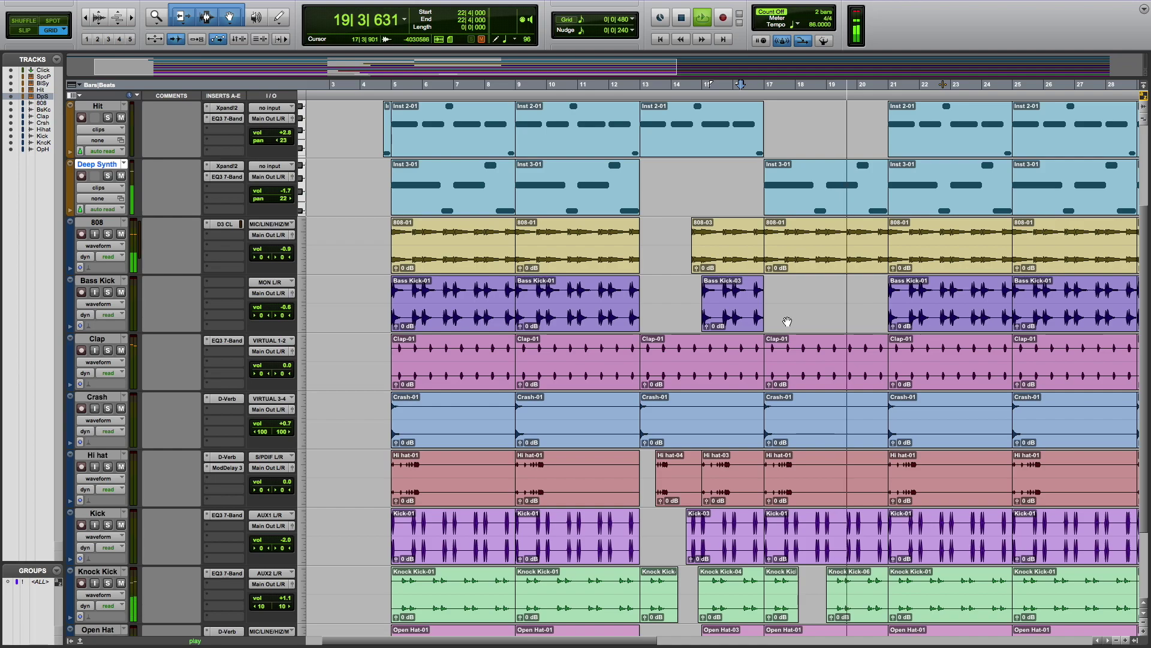
{"action": "scroll", "coordinate": [833, 344], "scroll_direction": "down", "scroll_amount": 2}
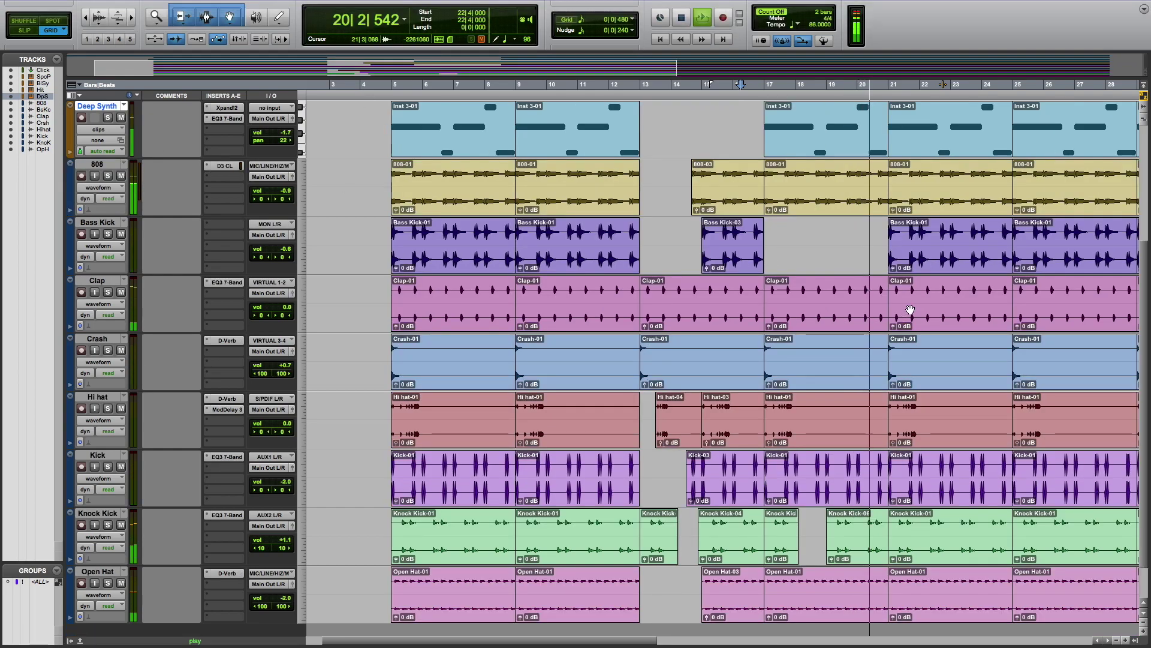
{"action": "left_click", "coordinate": [875, 319]}
{"action": "left_click_drag", "start_coordinate": [884, 393], "coordinate": [892, 517]}
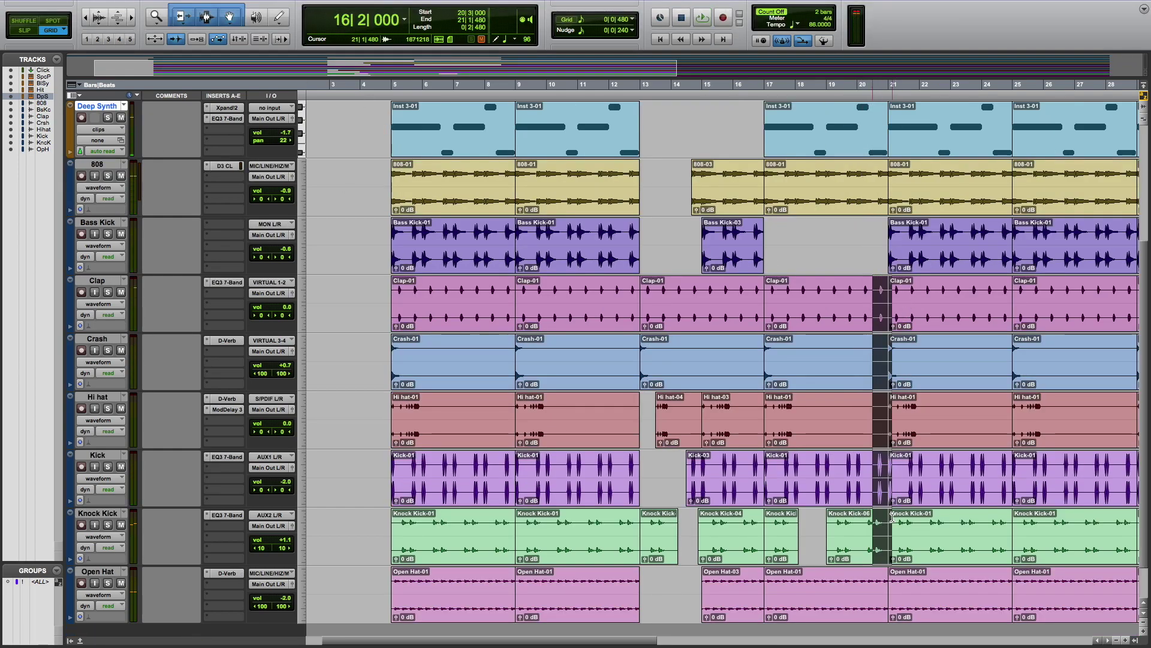
{"action": "key", "text": "Delete"}
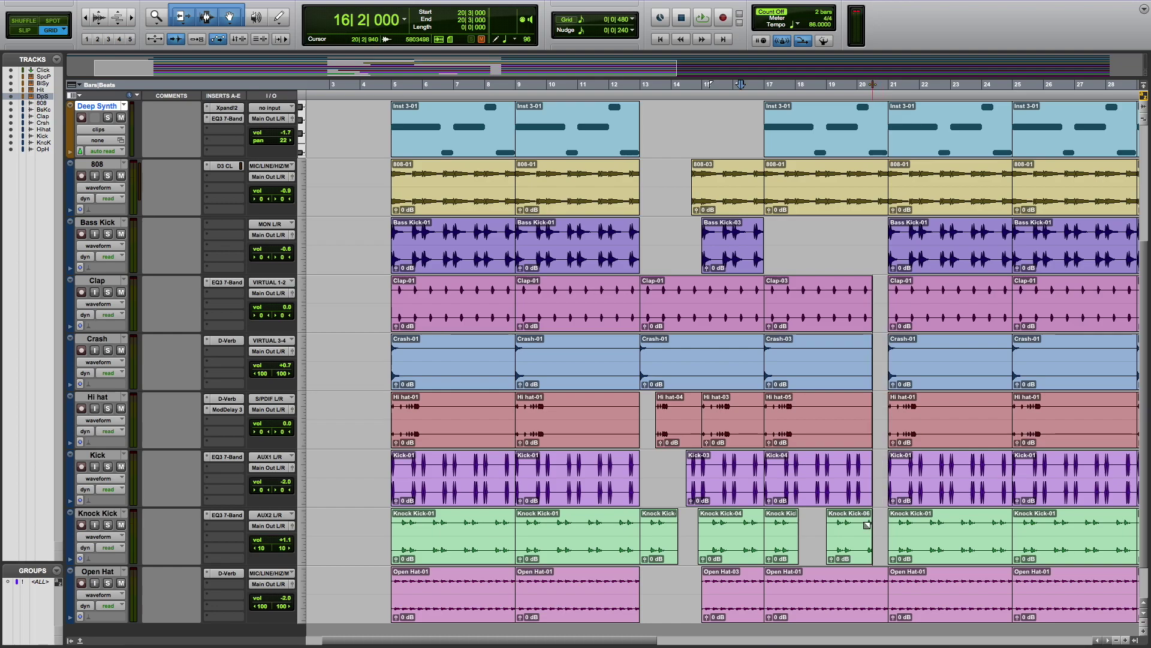
Remove the second half of bar 20 from the Open Hat track as well and play back the transition into bar 21
{"action": "key", "text": "space"}
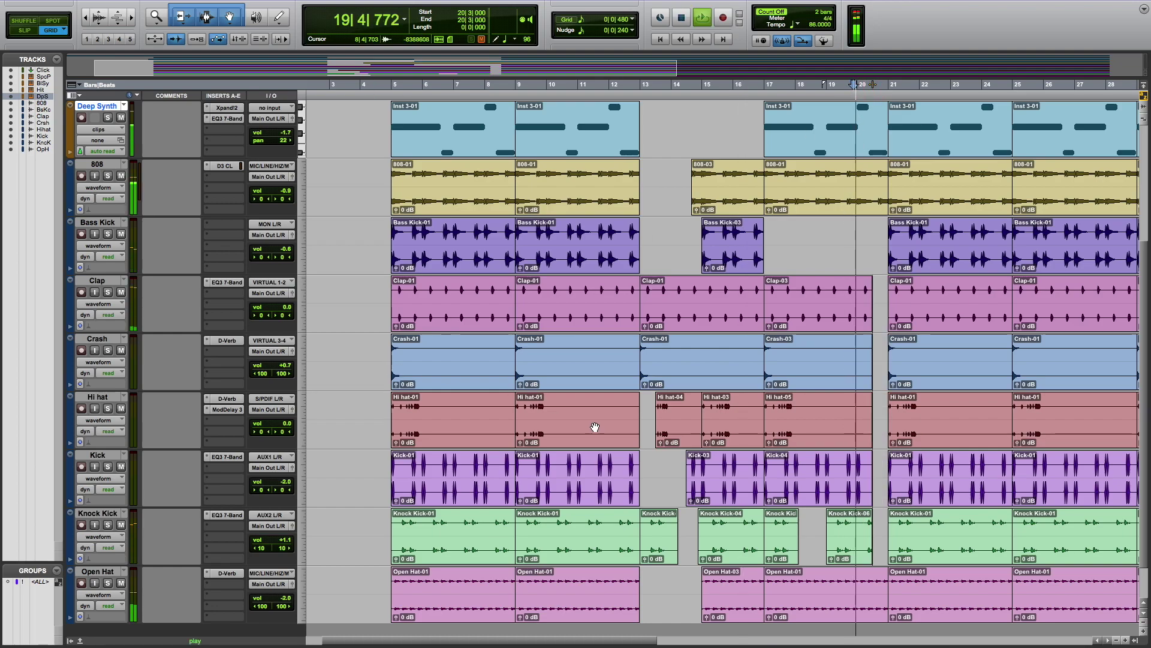
{"action": "left_click_drag", "start_coordinate": [876, 536], "coordinate": [870, 536]}
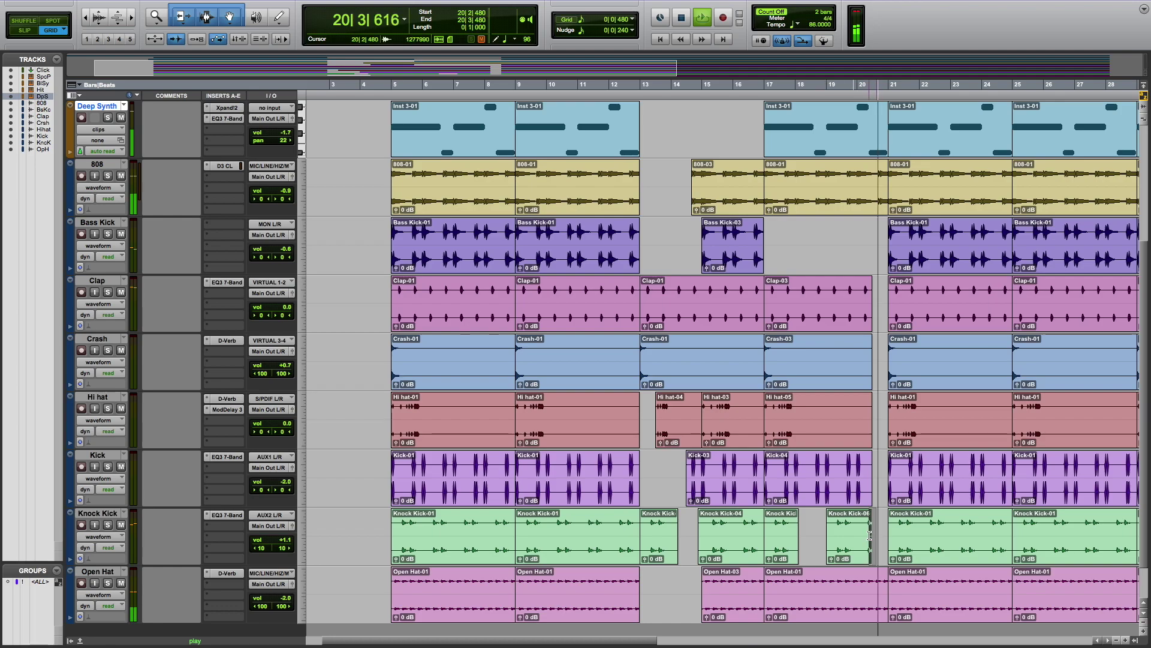
{"action": "left_click", "coordinate": [876, 537]}
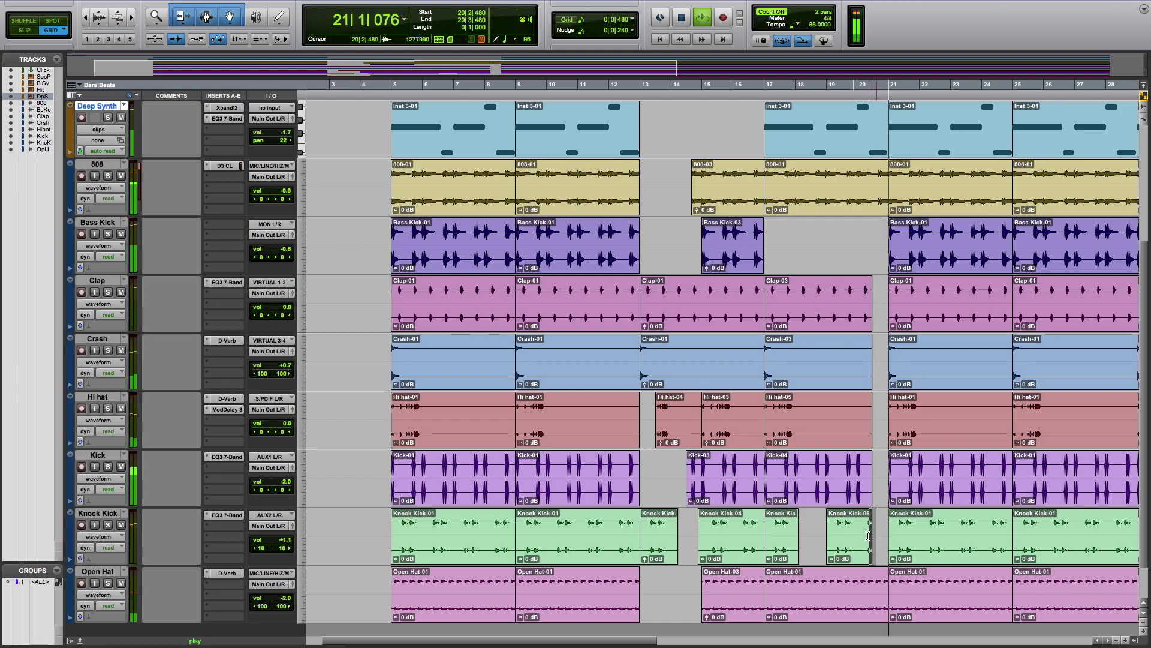
{"action": "key", "text": "space"}
{"action": "left_click", "coordinate": [875, 575]}
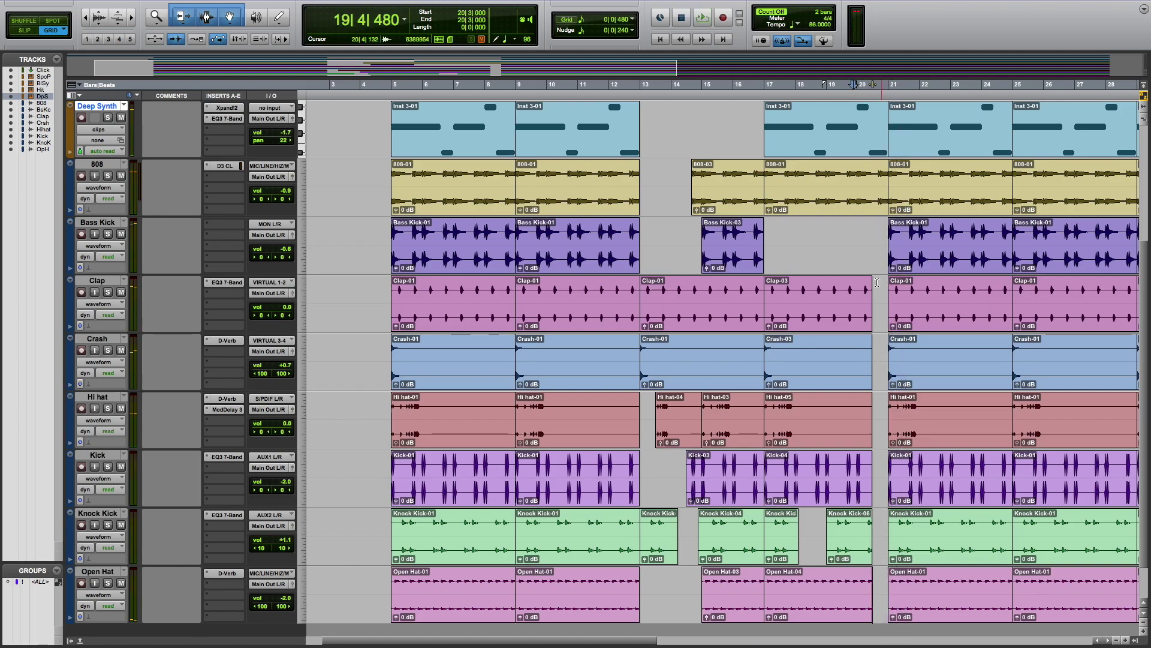
{"action": "key", "text": "space"}
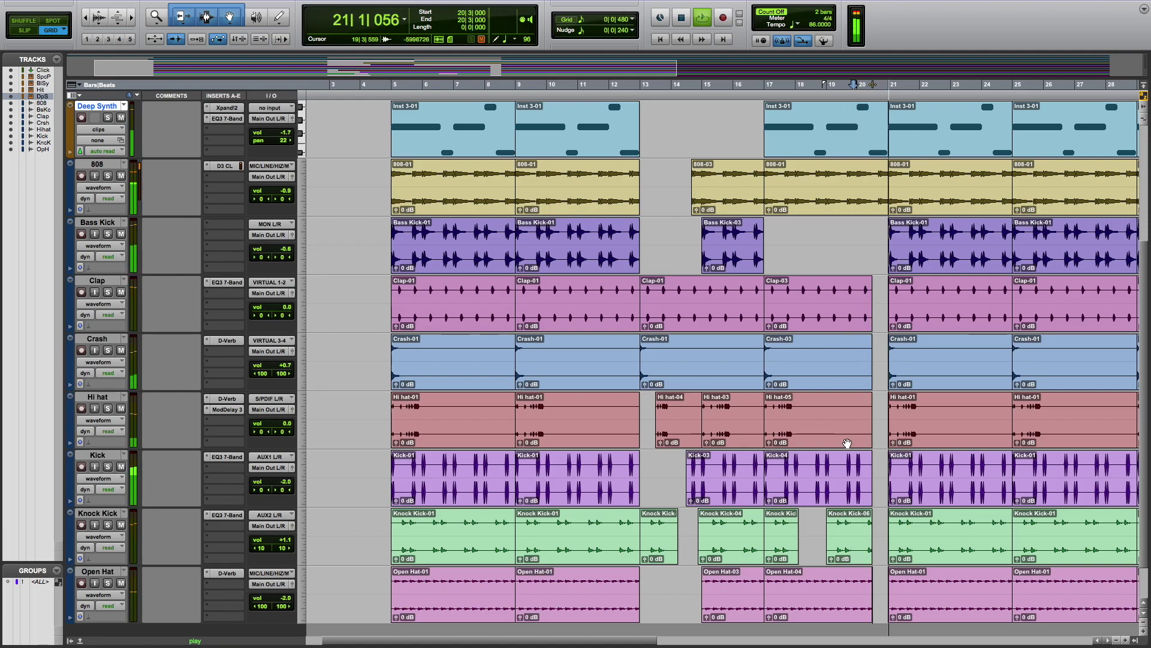
{"action": "key", "text": "space"}
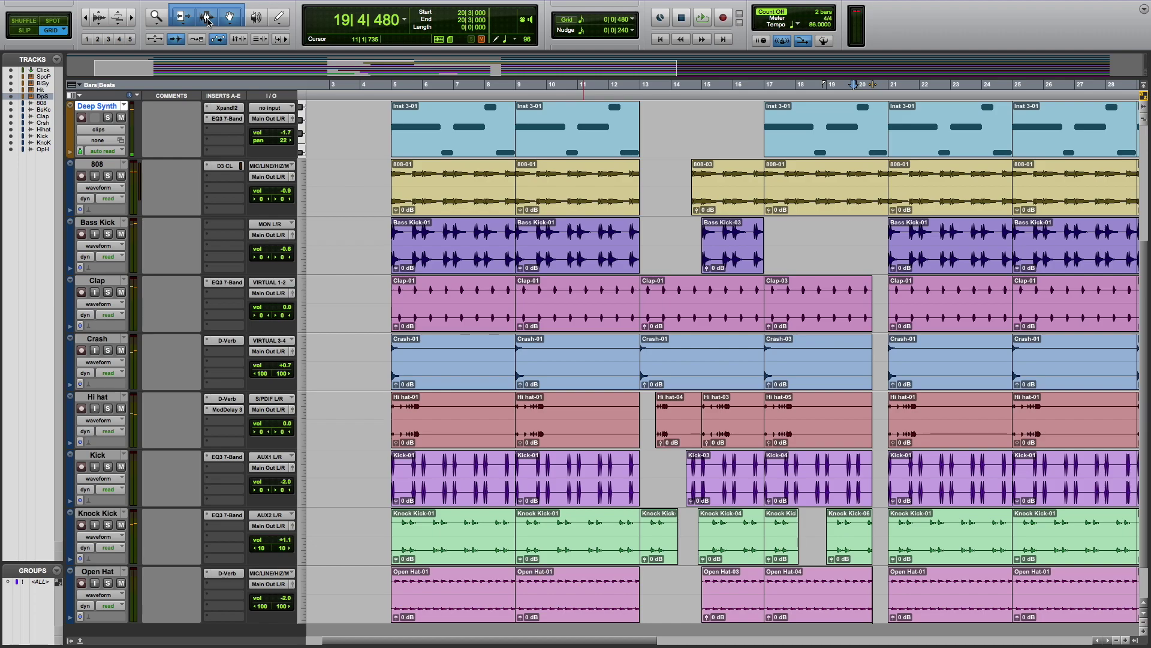
Cut the end of the 808 clip before bar 21, starting at 20|4|000, and play back the transition
{"action": "left_click", "coordinate": [130, 22]}
{"action": "left_click", "coordinate": [130, 22]}
{"action": "scroll", "coordinate": [847, 193], "scroll_direction": "left", "scroll_amount": 2}
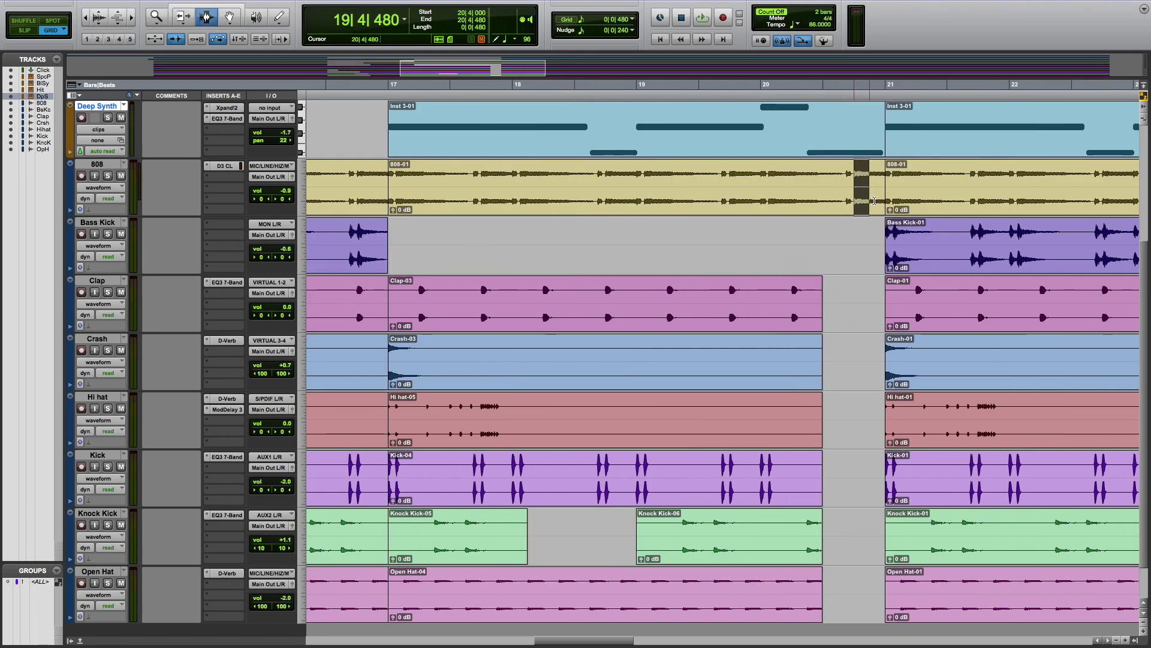
{"action": "key", "text": "Delete"}
{"action": "key", "text": "space"}
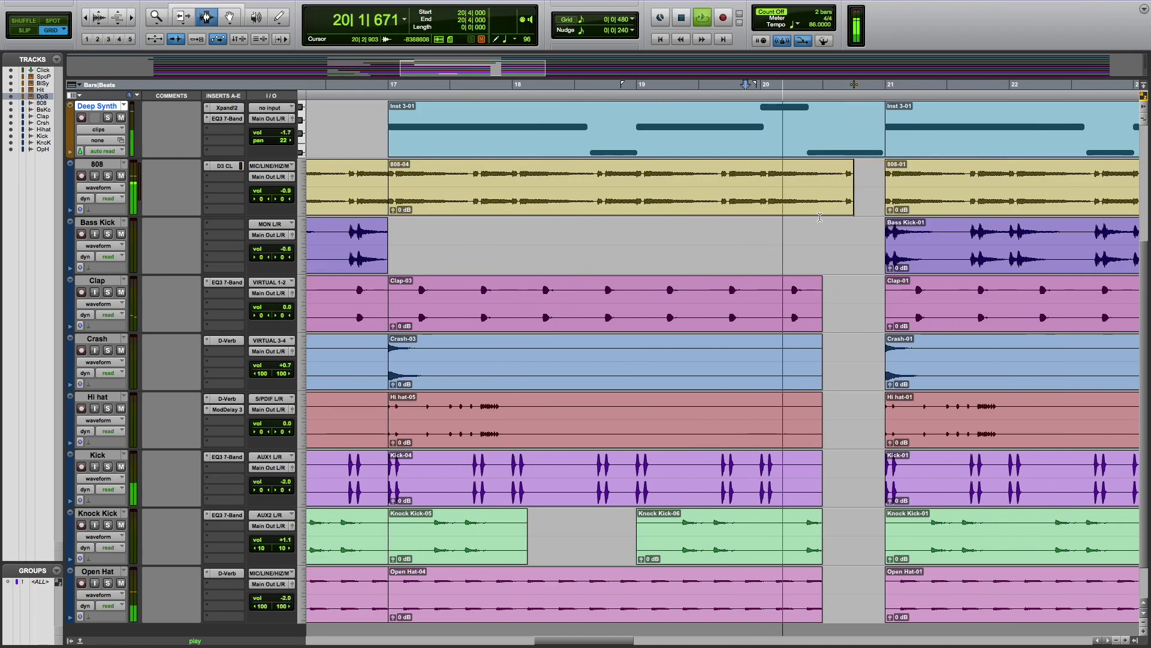
In Slip mode, trim the 808 clip's remaining tail back to 20|3|684 and replay the break
{"action": "key", "text": "space"}
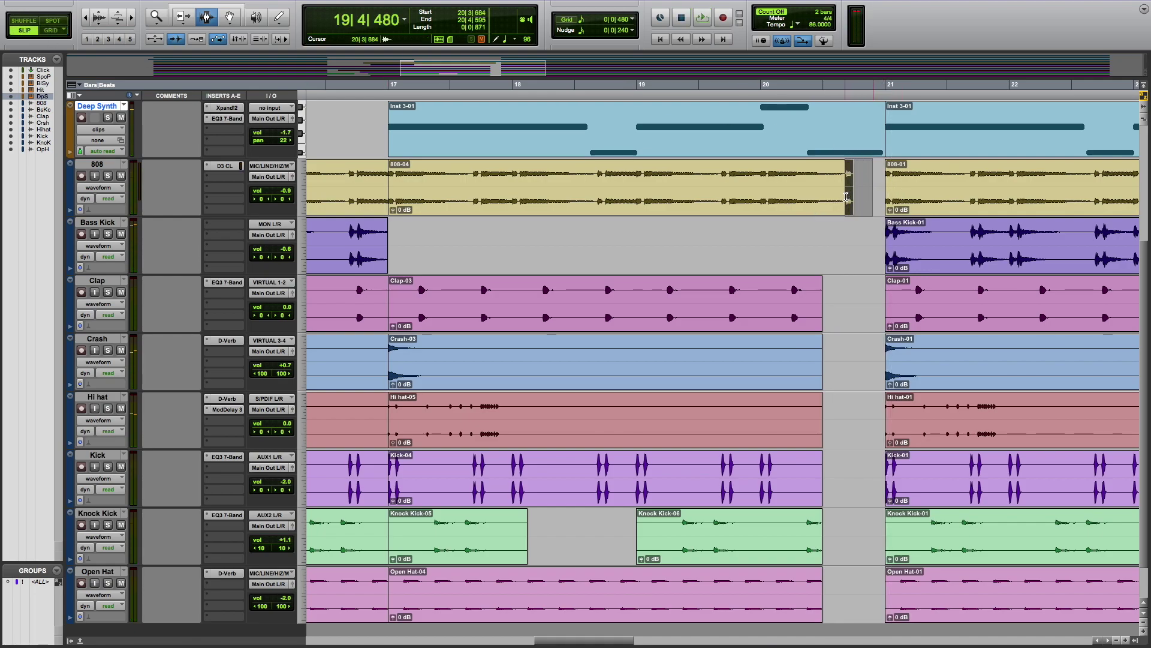
{"action": "key", "text": "Delete"}
{"action": "key", "text": "space"}
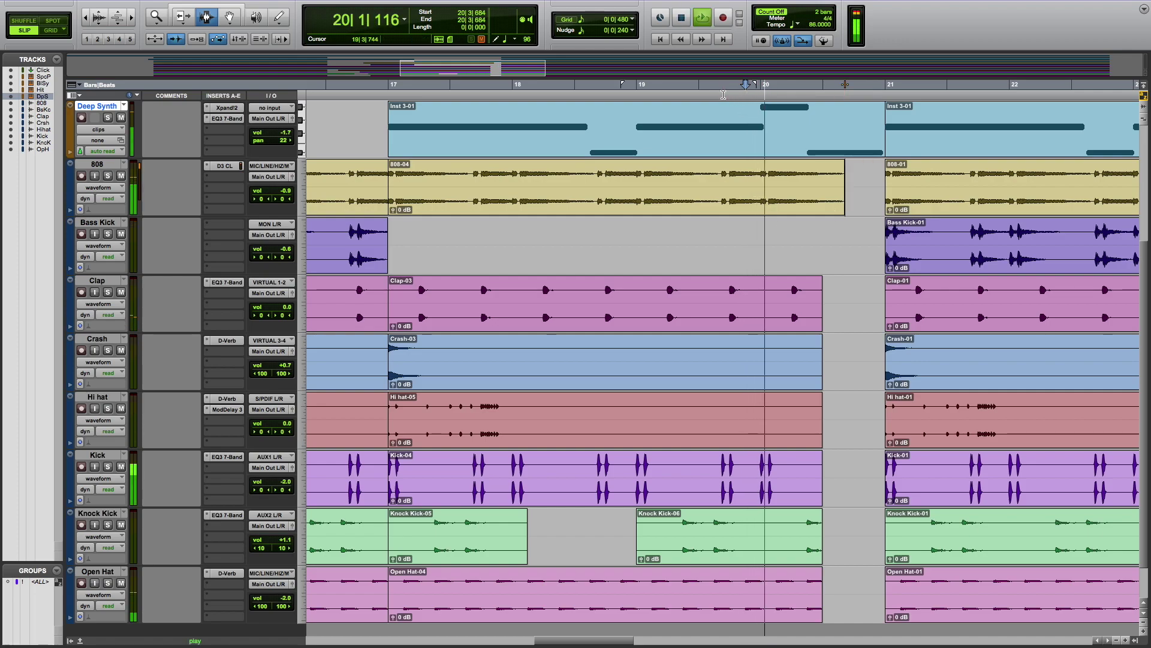
Delete the Deep Synth clip at bars 21–25 while the arrangement plays
{"action": "left_click", "coordinate": [87, 18]}
{"action": "left_click", "coordinate": [87, 18]}
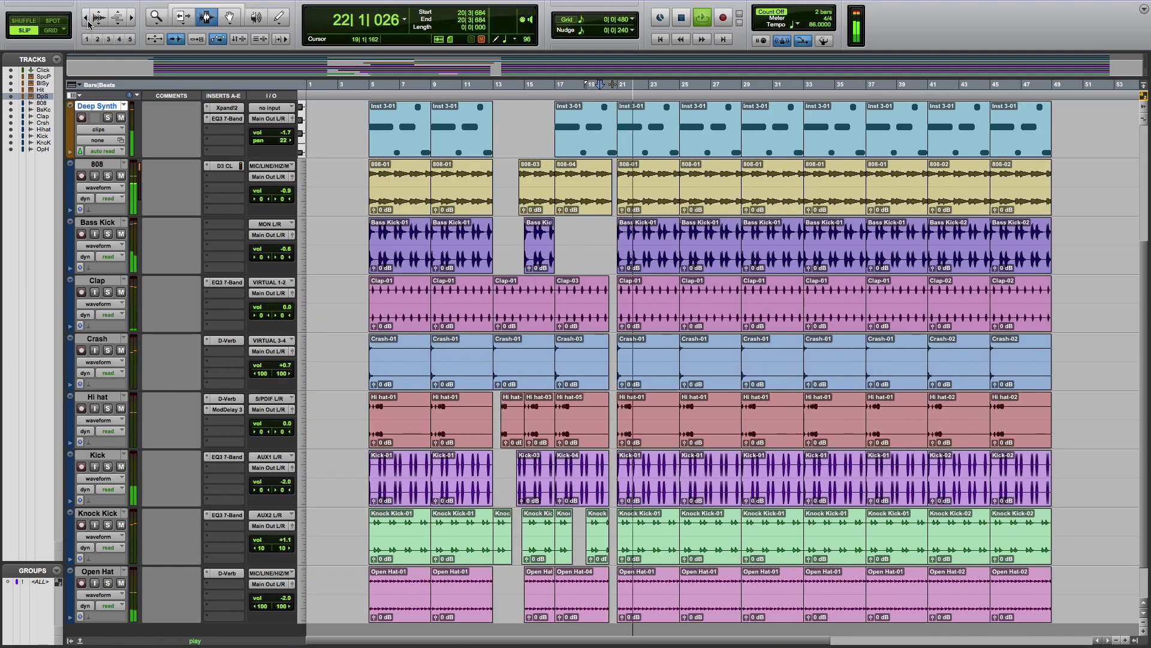
{"action": "left_click", "coordinate": [229, 17]}
{"action": "scroll", "coordinate": [693, 366], "scroll_direction": "up", "scroll_amount": 3}
{"action": "scroll", "coordinate": [692, 366], "scroll_direction": "up", "scroll_amount": 2}
{"action": "left_click", "coordinate": [644, 320]}
{"action": "key", "text": "Delete"}
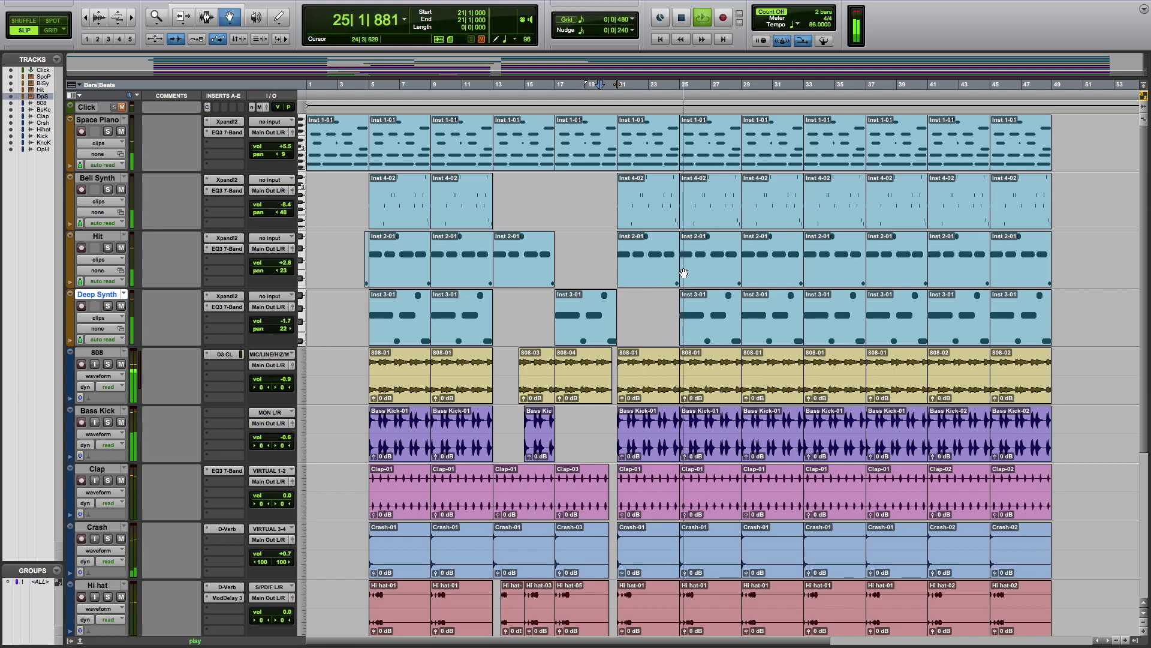
Delete the Bell Synth and Space Piano clips at bars 25–29, and stop playback
{"action": "left_click", "coordinate": [716, 218]}
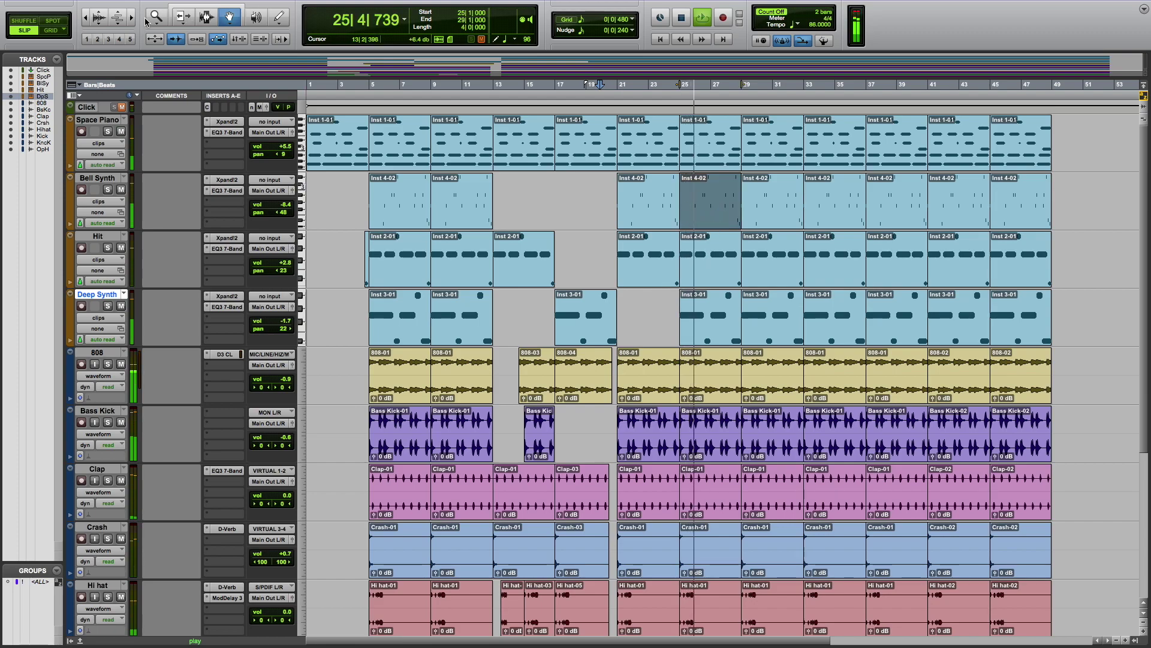
{"action": "key", "text": "Delete"}
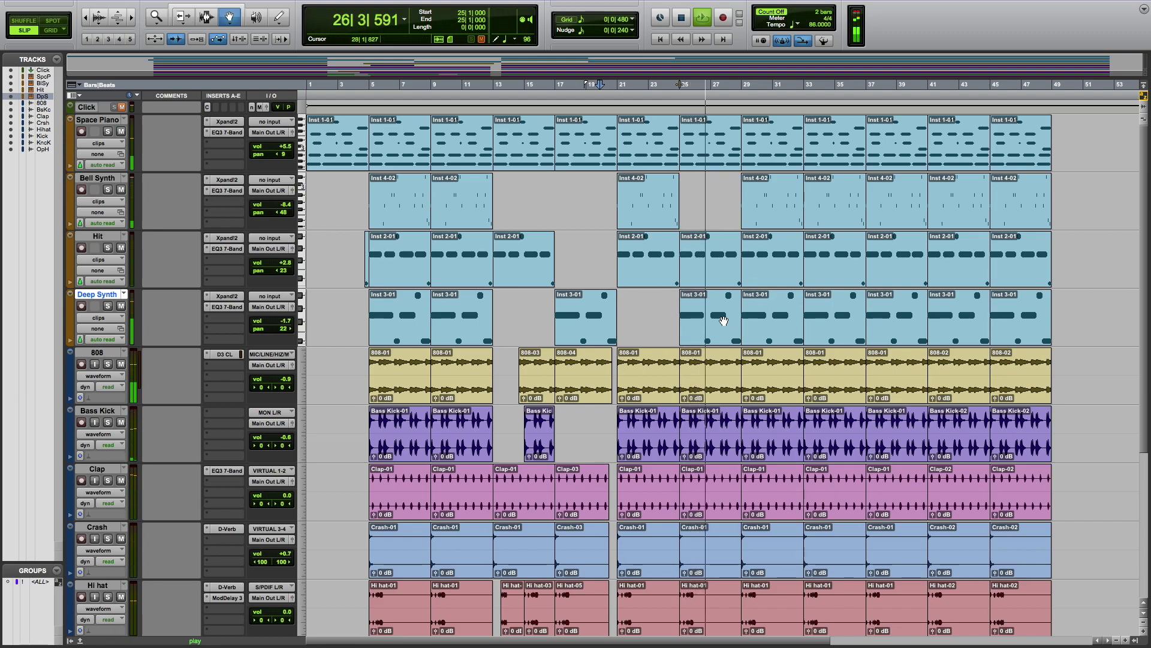
{"action": "left_click", "coordinate": [709, 154]}
{"action": "key", "text": "Delete"}
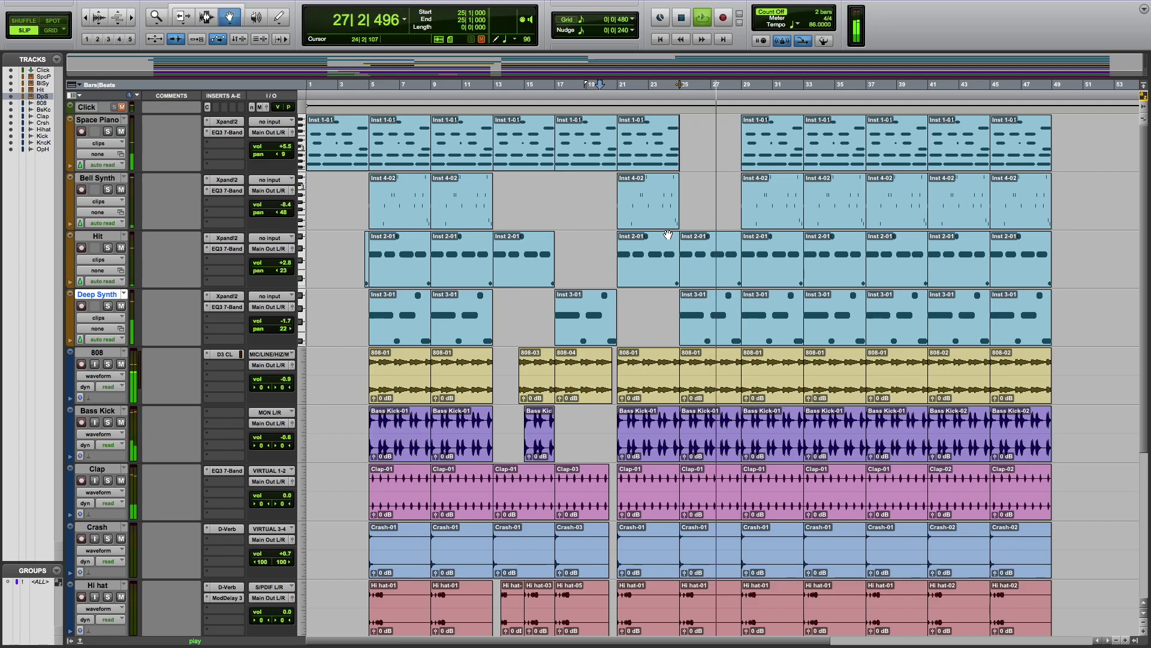
{"action": "key", "text": "space"}
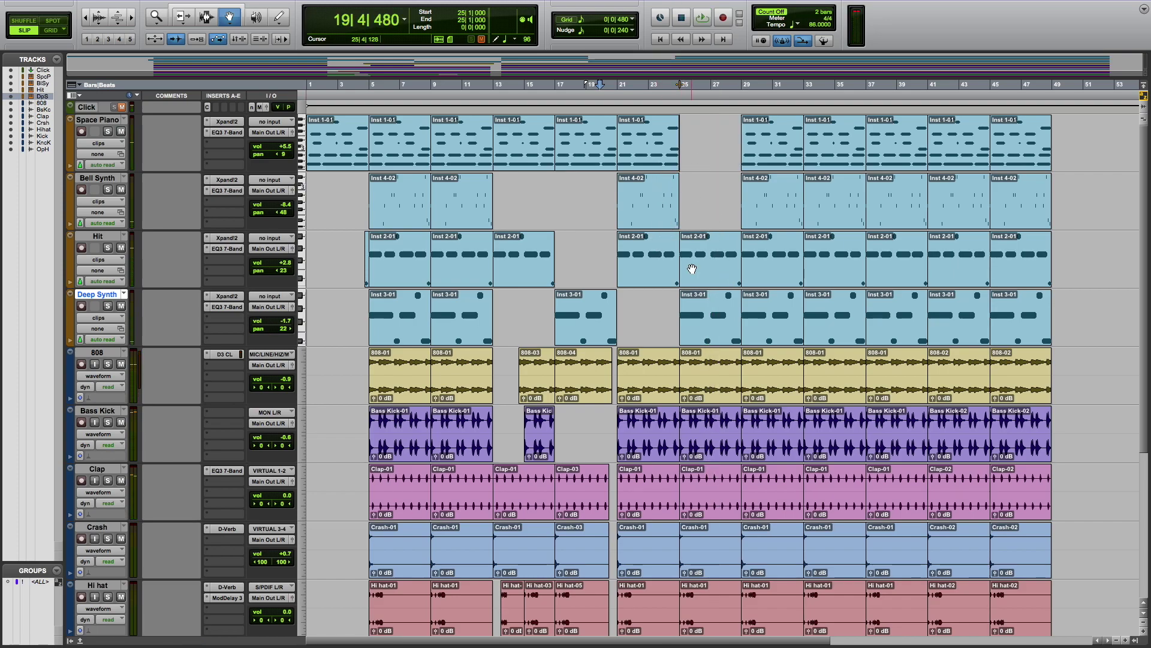
Duplicate the Bell Synth clip at bar 21 into bars 25–29 and start playback from about bar 24
{"action": "left_click", "coordinate": [665, 204]}
{"action": "key", "text": "super+d"}
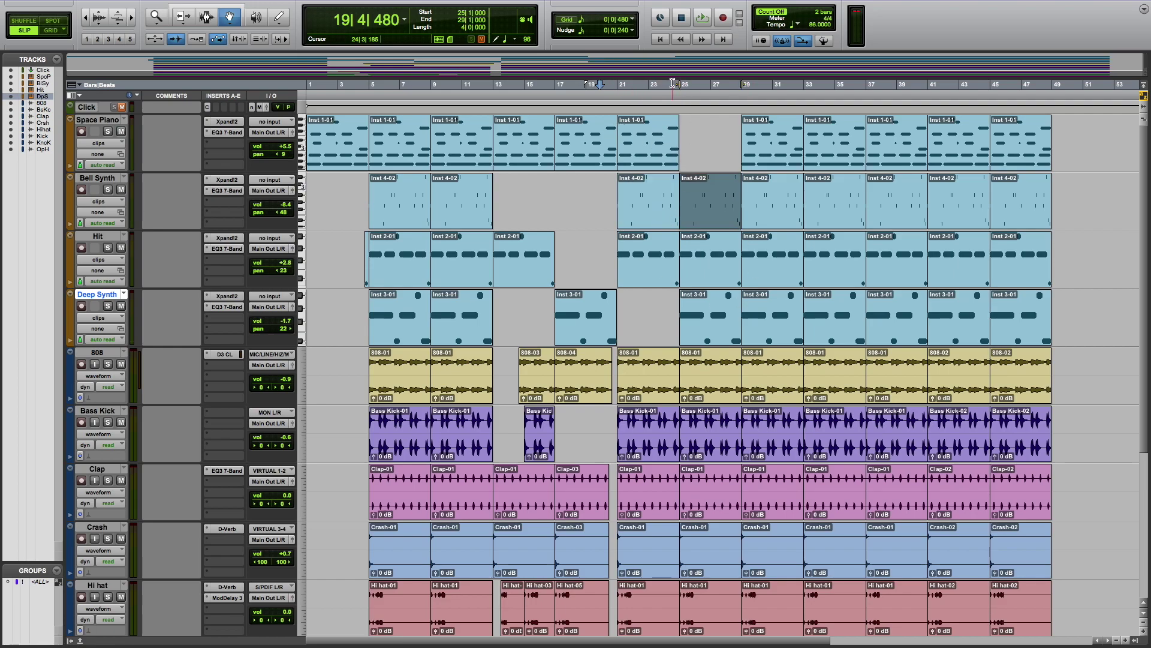
{"action": "left_click", "coordinate": [665, 85]}
{"action": "key", "text": "space"}
Delete the Deep Synth clip at bars 25–29, listen to the section with the drum tracks in view, and stop playback
{"action": "left_click", "coordinate": [711, 335]}
{"action": "key", "text": "Delete"}
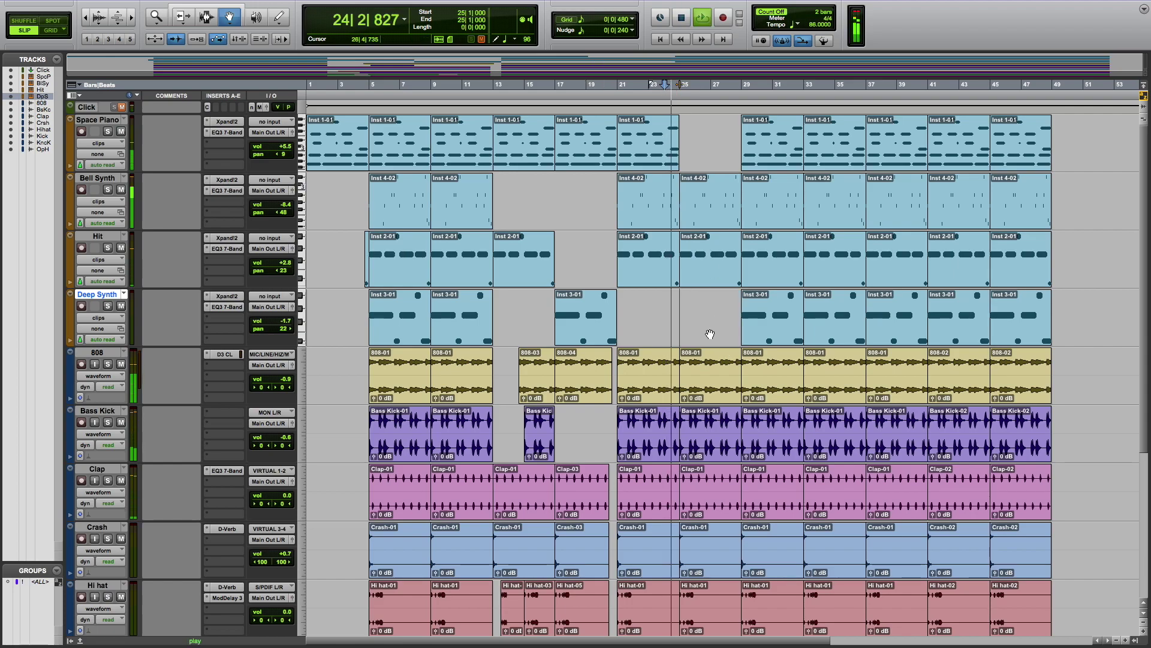
{"action": "scroll", "coordinate": [712, 340], "scroll_direction": "down", "scroll_amount": 3}
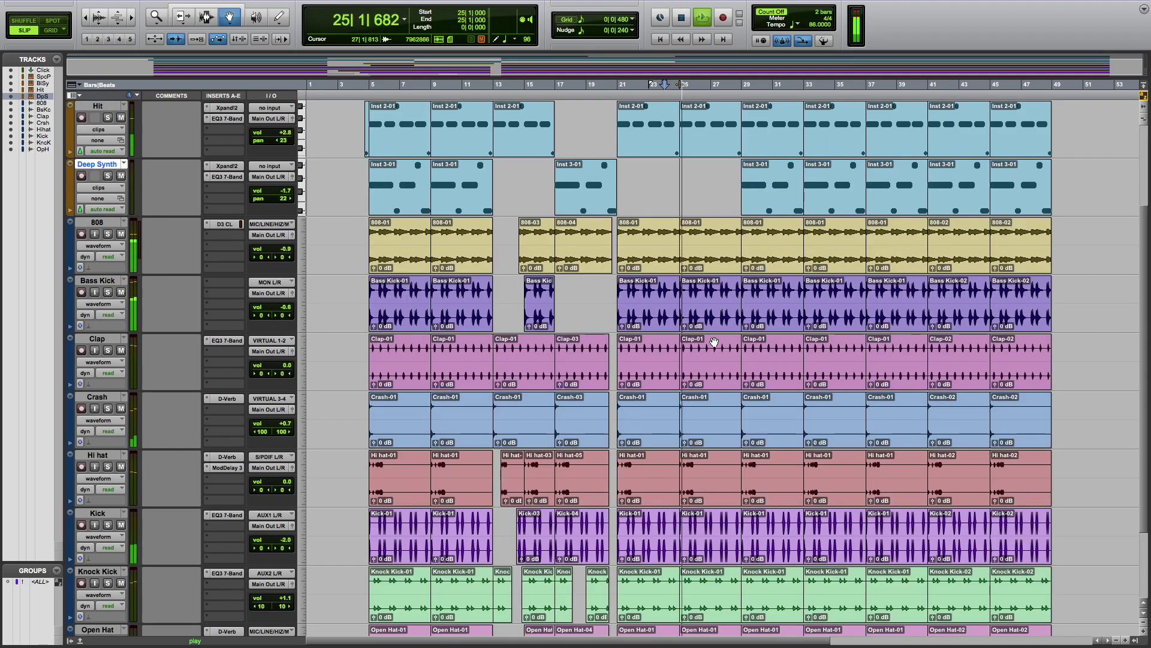
{"action": "scroll", "coordinate": [713, 341], "scroll_direction": "down", "scroll_amount": 3}
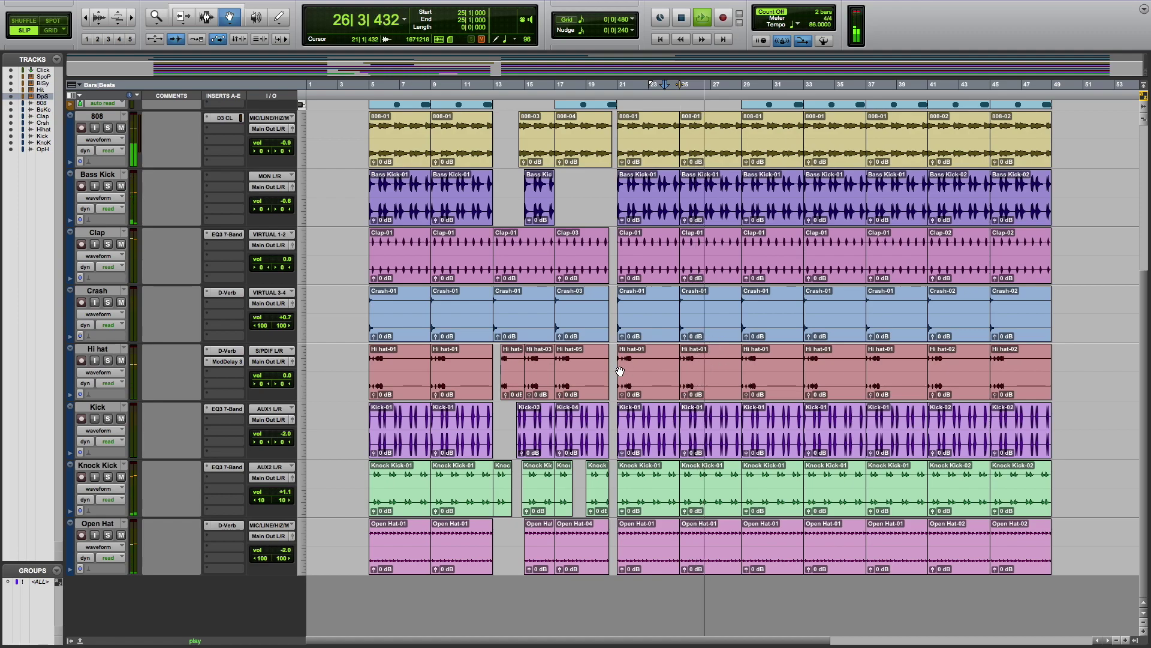
{"action": "key", "text": "space"}
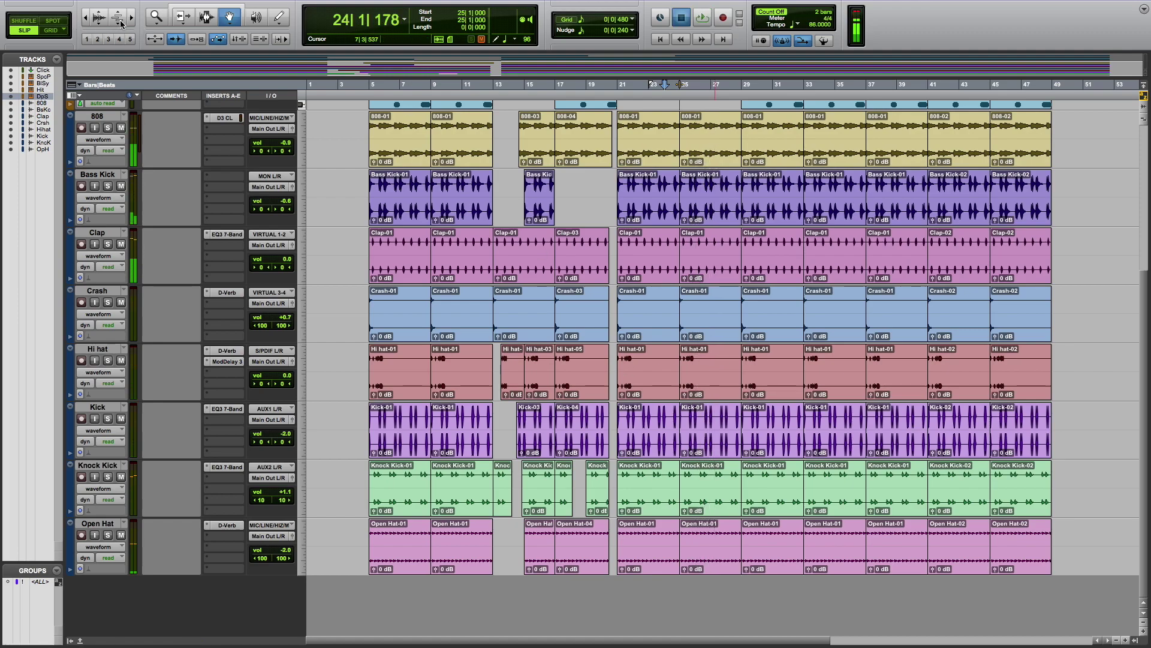
Cut 26|2|810 to 27|2|218 out of the Clap, Crash, Hi hat, Kick, Knock Kick and Open Hat tracks
{"action": "key", "text": "super+]"}
{"action": "scroll", "coordinate": [761, 376], "scroll_direction": "up", "scroll_amount": 3}
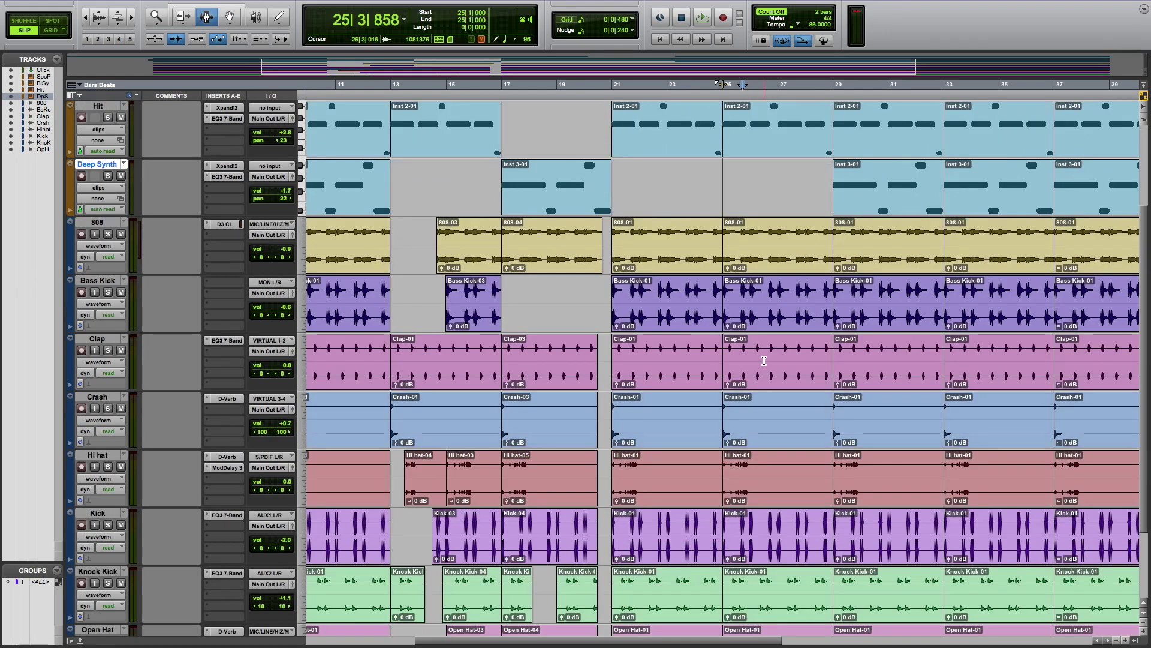
{"action": "key", "text": "space"}
{"action": "key", "text": "space"}
{"action": "left_click_drag", "start_coordinate": [762, 350], "coordinate": [787, 645]}
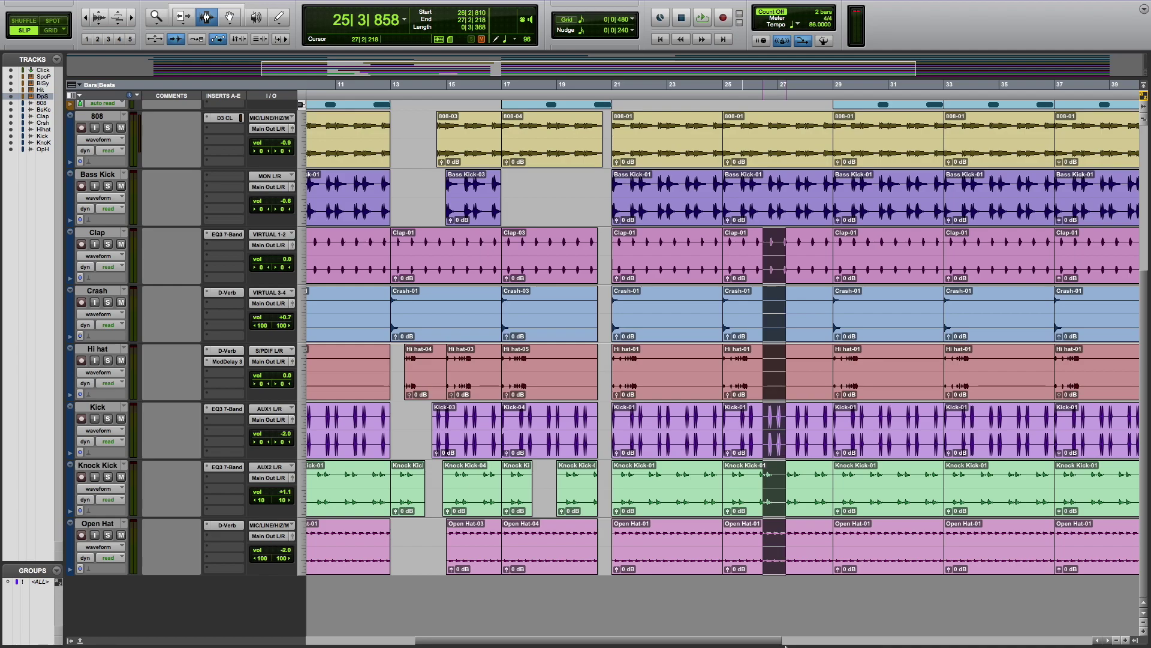
{"action": "key", "text": "Delete"}
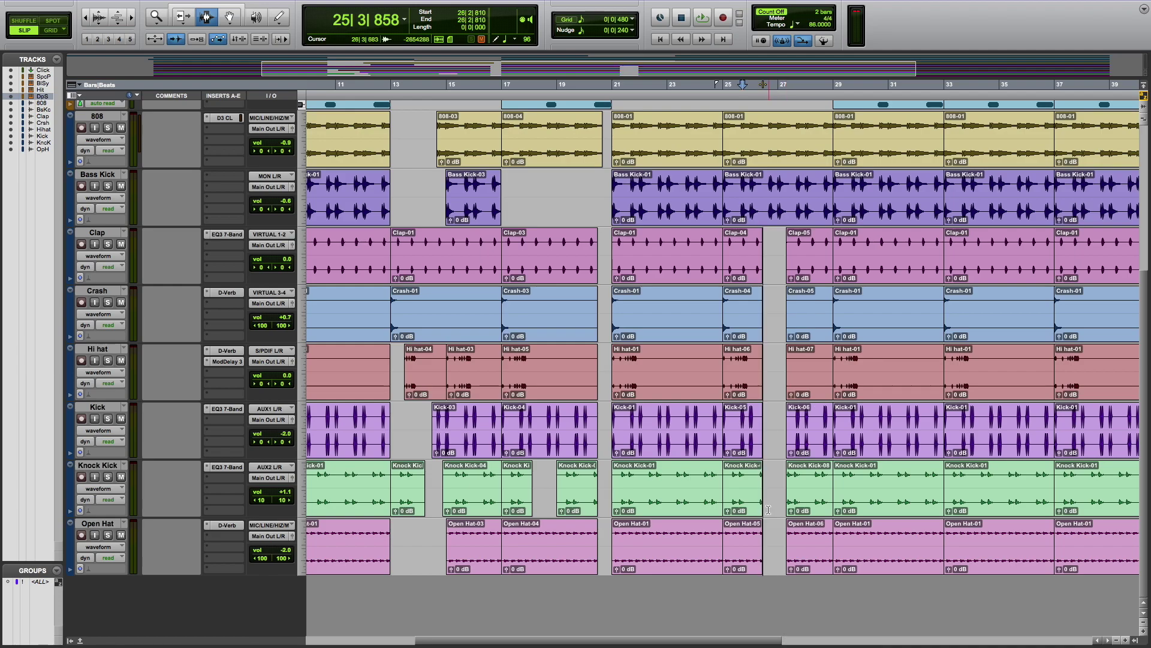
Listen to the drum break around bar 26 along with the synth tracks, stop playback and undo the last drum cut
{"action": "key", "text": "space"}
{"action": "scroll", "coordinate": [779, 316], "scroll_direction": "up", "scroll_amount": 4}
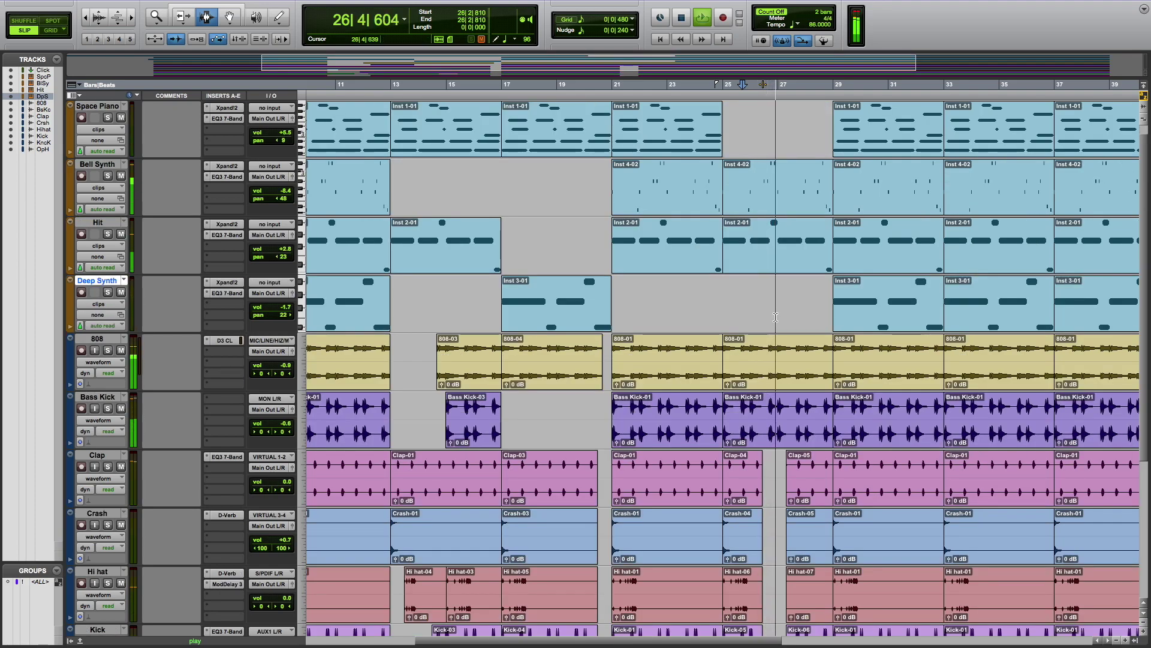
{"action": "key", "text": "space"}
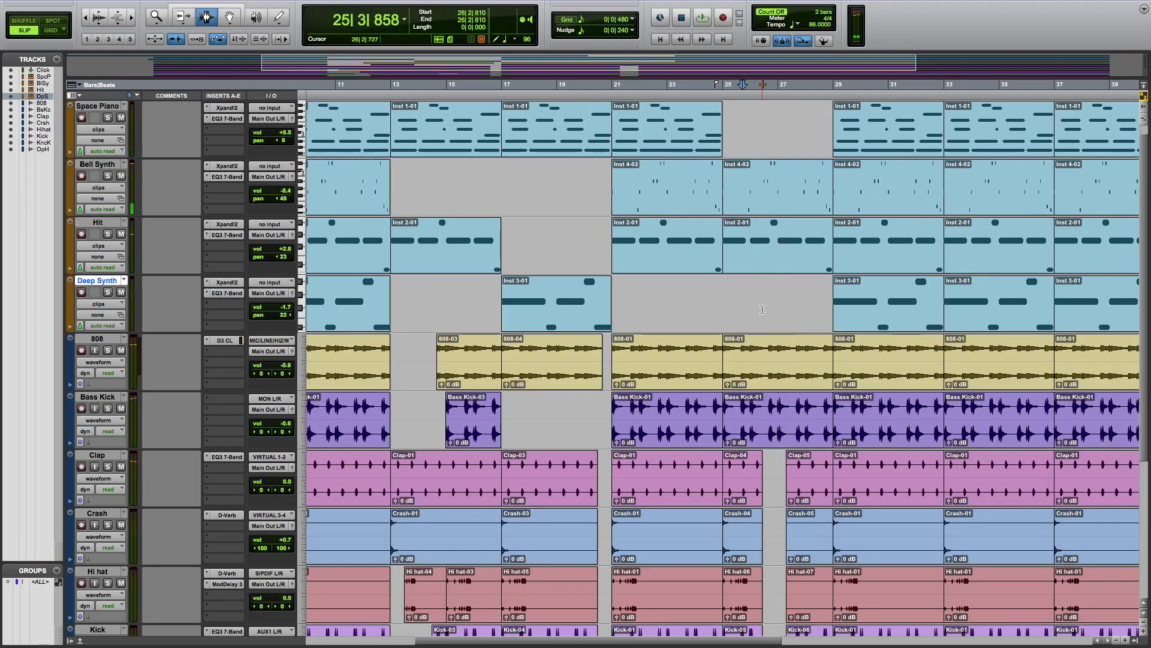
{"action": "key", "text": "ctrl+z"}
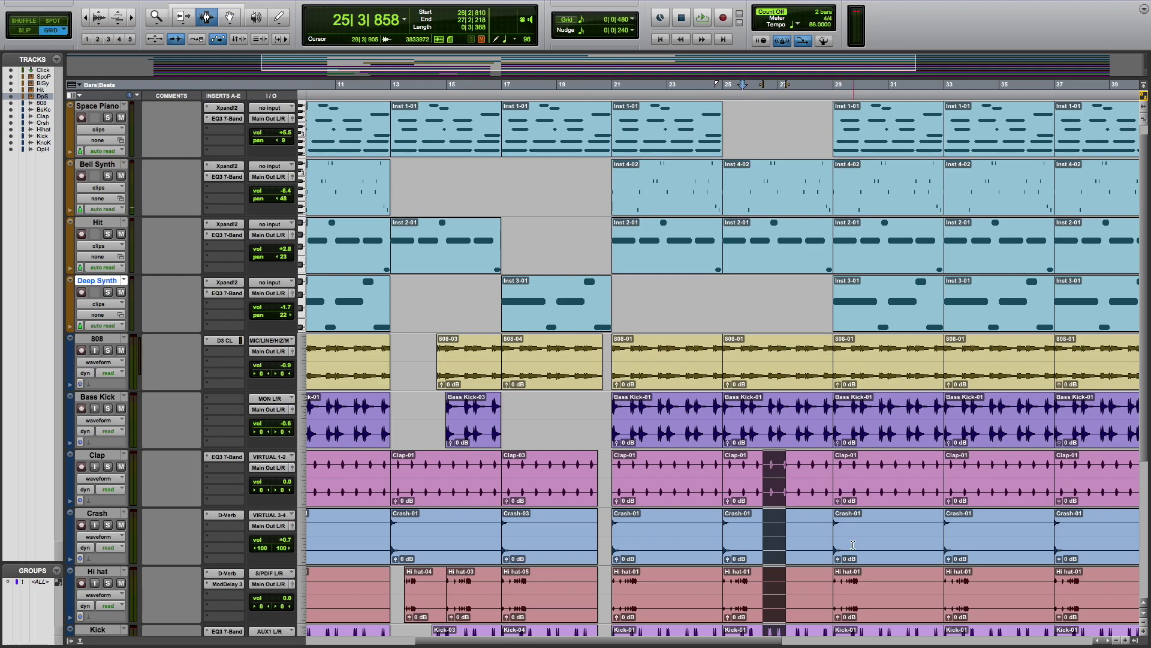
Cut 26|3|480 to bar 27 out of the Clap, Crash, Hi hat, Kick, Knock Kick and Open Hat tracks and play the section
{"action": "left_click_drag", "start_coordinate": [777, 454], "coordinate": [786, 486]}
{"action": "left_click_drag", "start_coordinate": [758, 541], "coordinate": [771, 645]}
{"action": "key", "text": "Delete"}
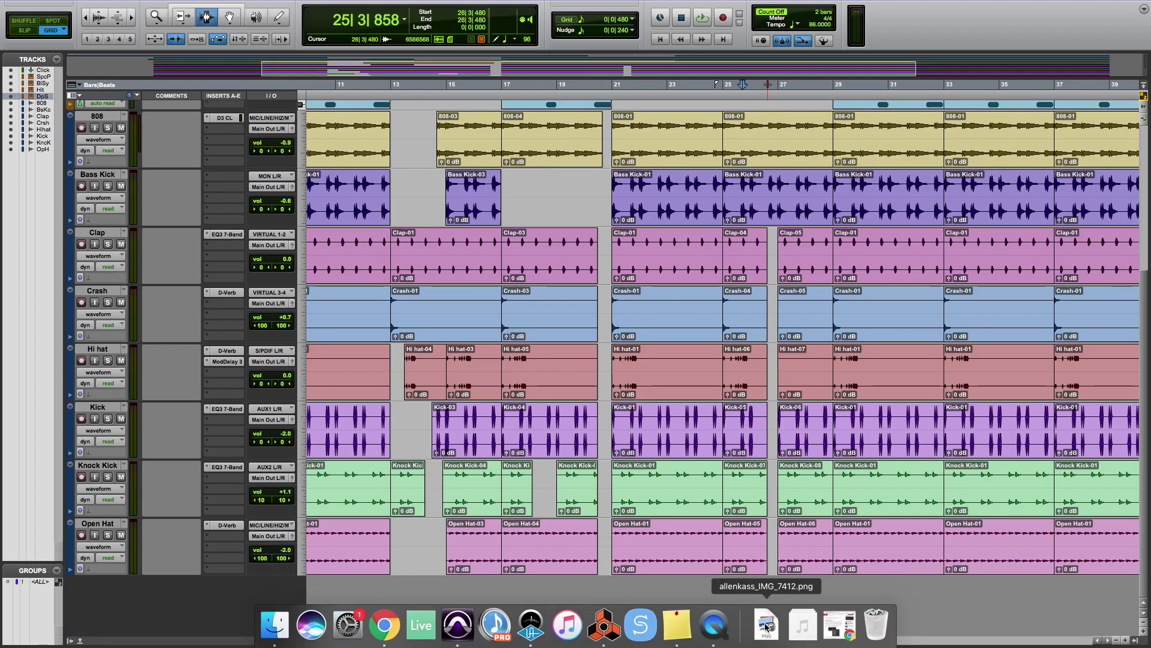
{"action": "scroll", "coordinate": [773, 322], "scroll_direction": "up", "scroll_amount": 5}
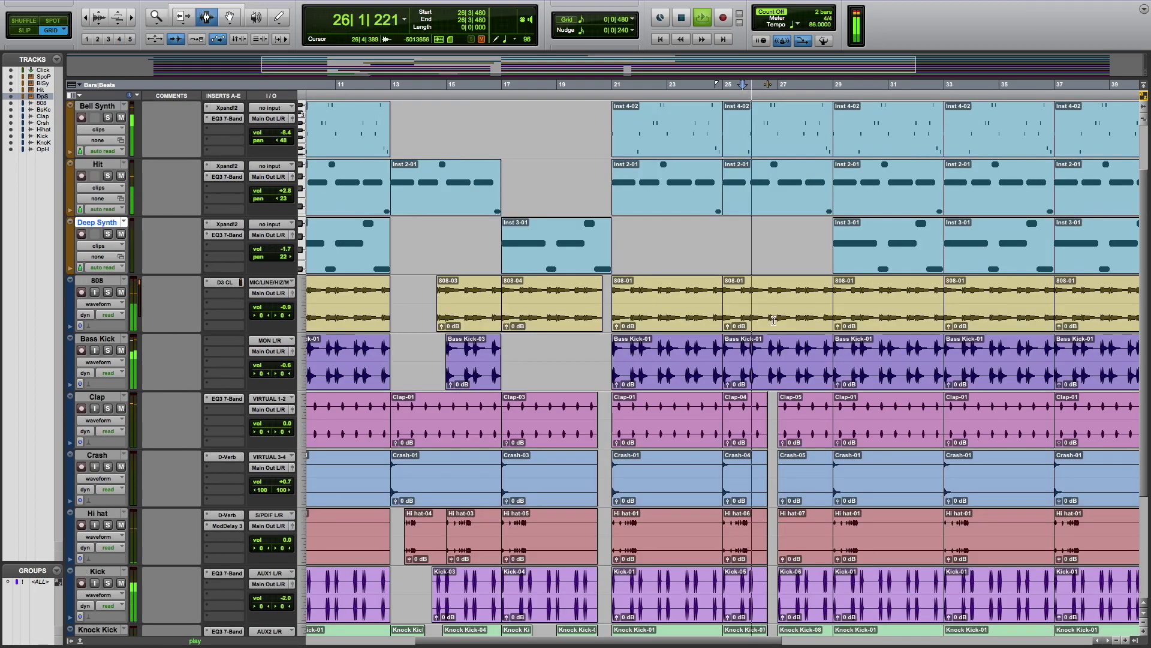
{"action": "scroll", "coordinate": [773, 322], "scroll_direction": "down", "scroll_amount": 3}
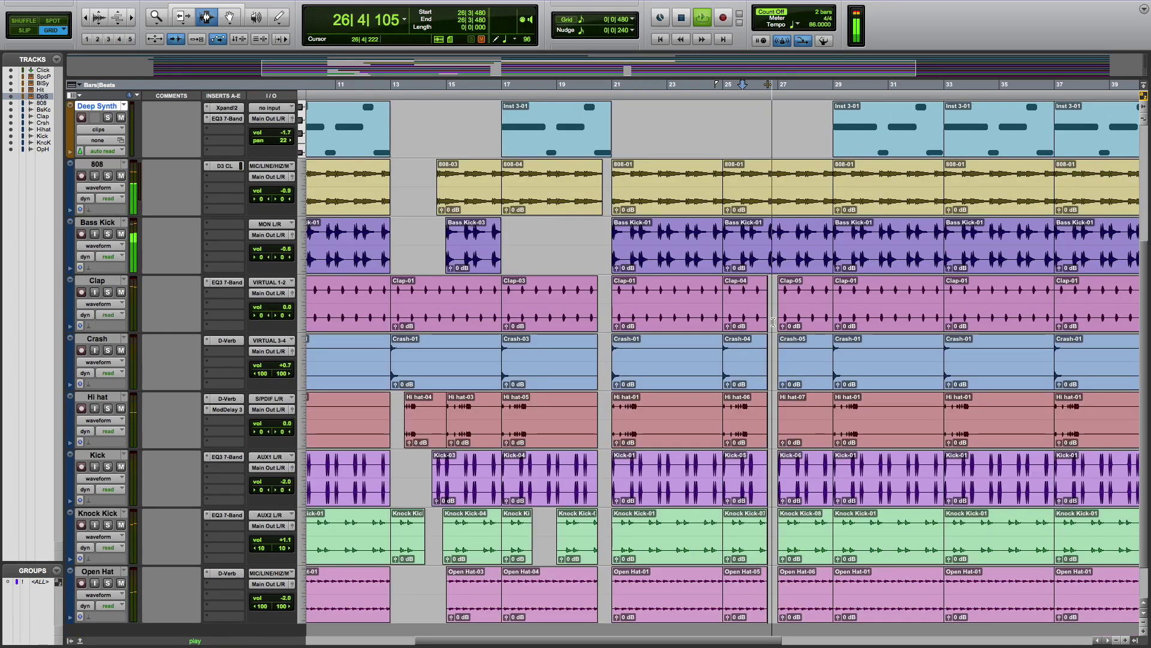
{"action": "scroll", "coordinate": [766, 285], "scroll_direction": "up", "scroll_amount": 3}
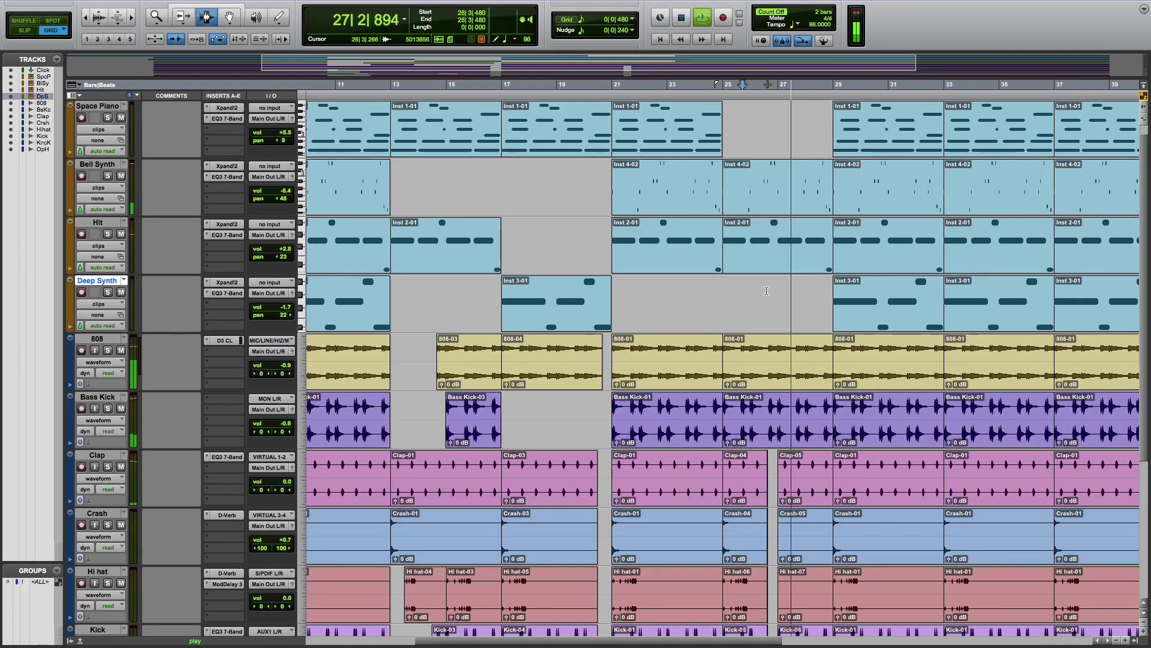
Cut the same gap, 26|3|480 to bar 27, out of the Bass Kick and 808 tracks and replay the section
{"action": "key", "text": "space"}
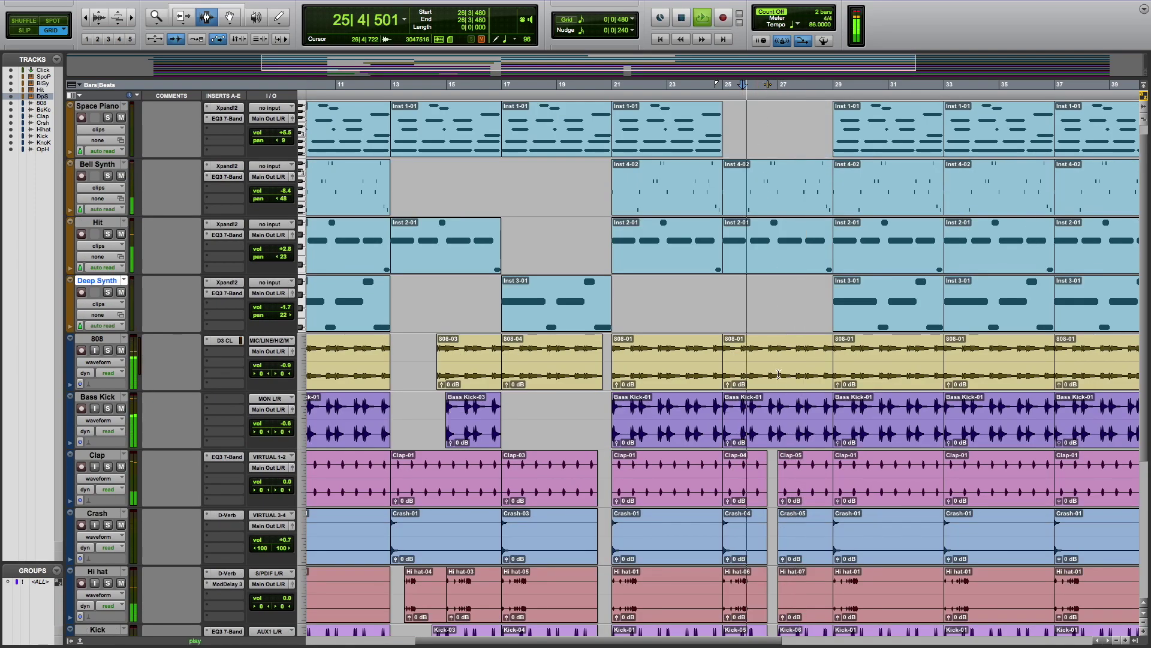
{"action": "key", "text": "Delete"}
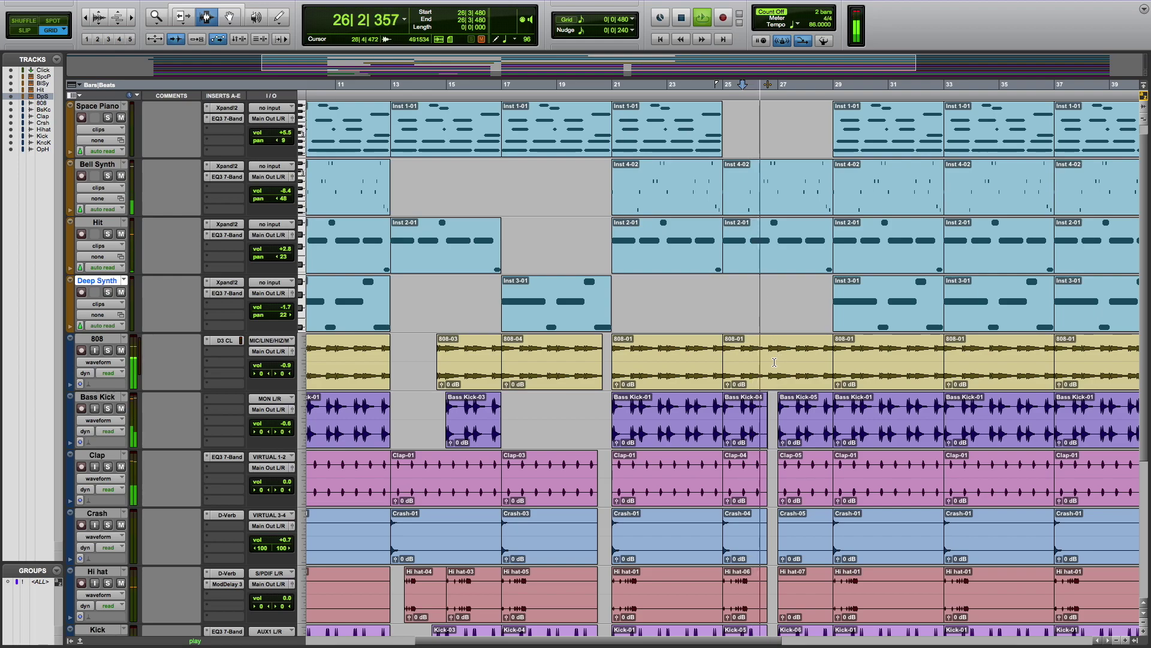
{"action": "left_click_drag", "start_coordinate": [769, 362], "coordinate": [779, 362]}
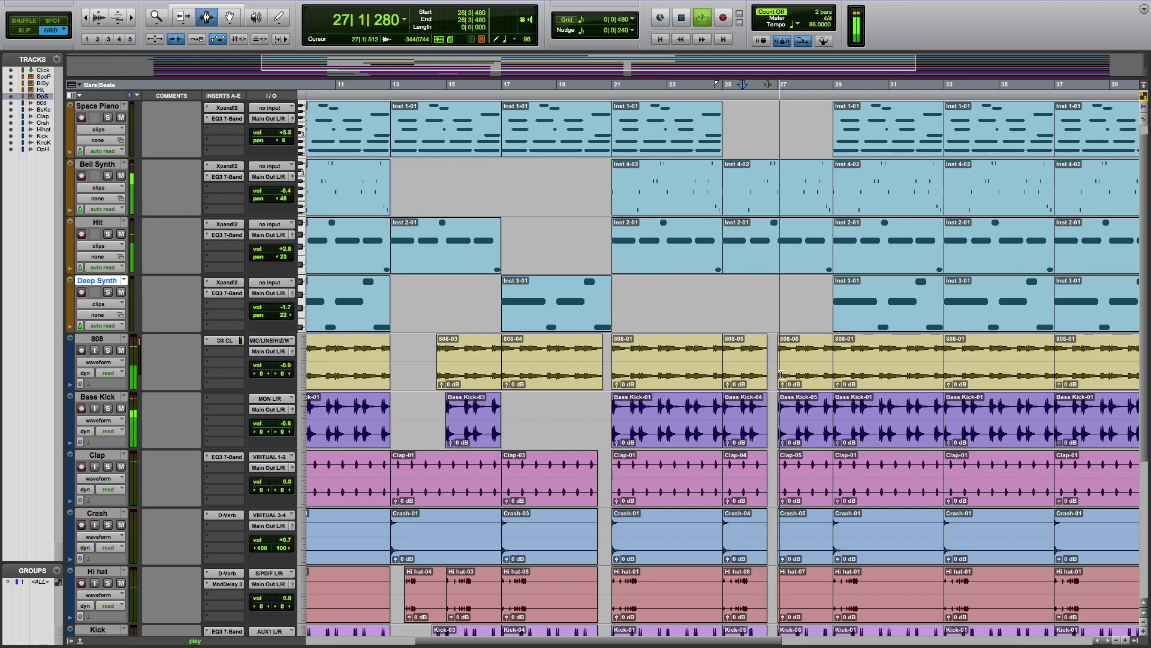
{"action": "key", "text": "Delete"}
{"action": "key", "text": "space"}
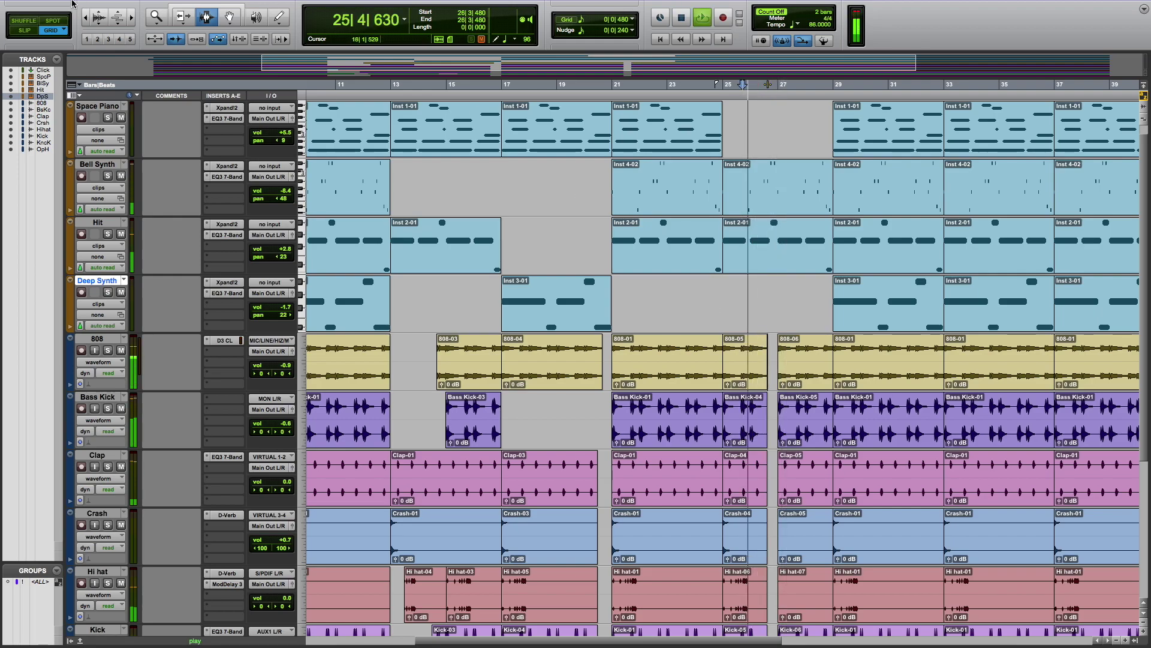
Extend the 808 clip before the bar 27 break to end at 26|3|704 in Slip mode, and listen to the transition
{"action": "left_click", "coordinate": [132, 18]}
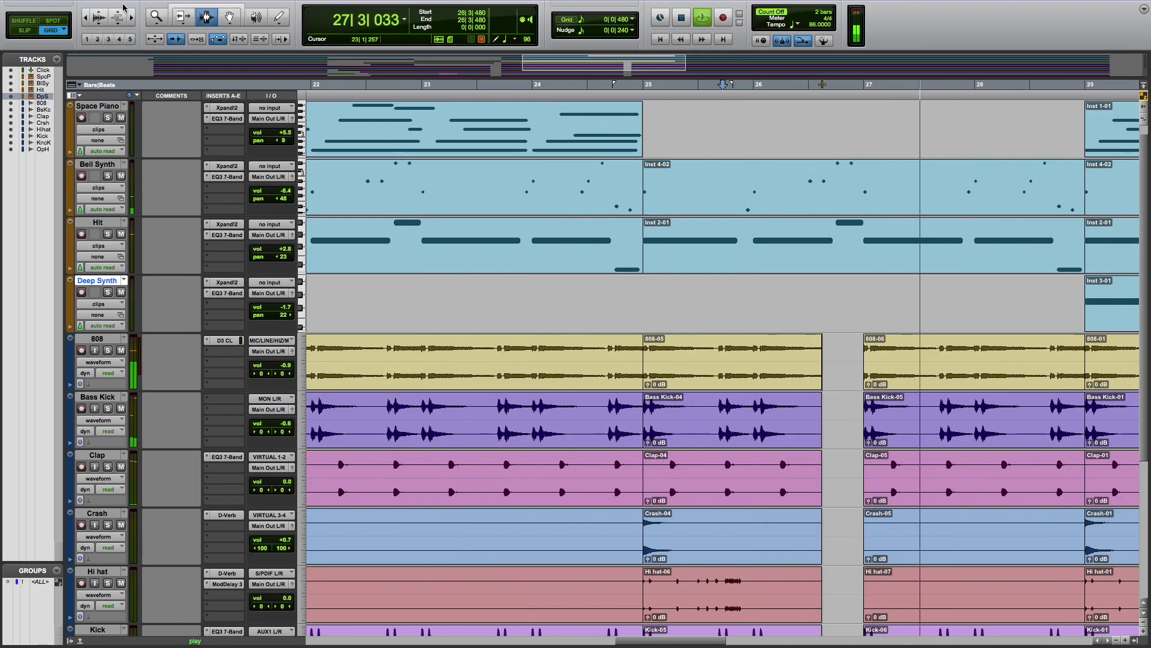
{"action": "key", "text": "space"}
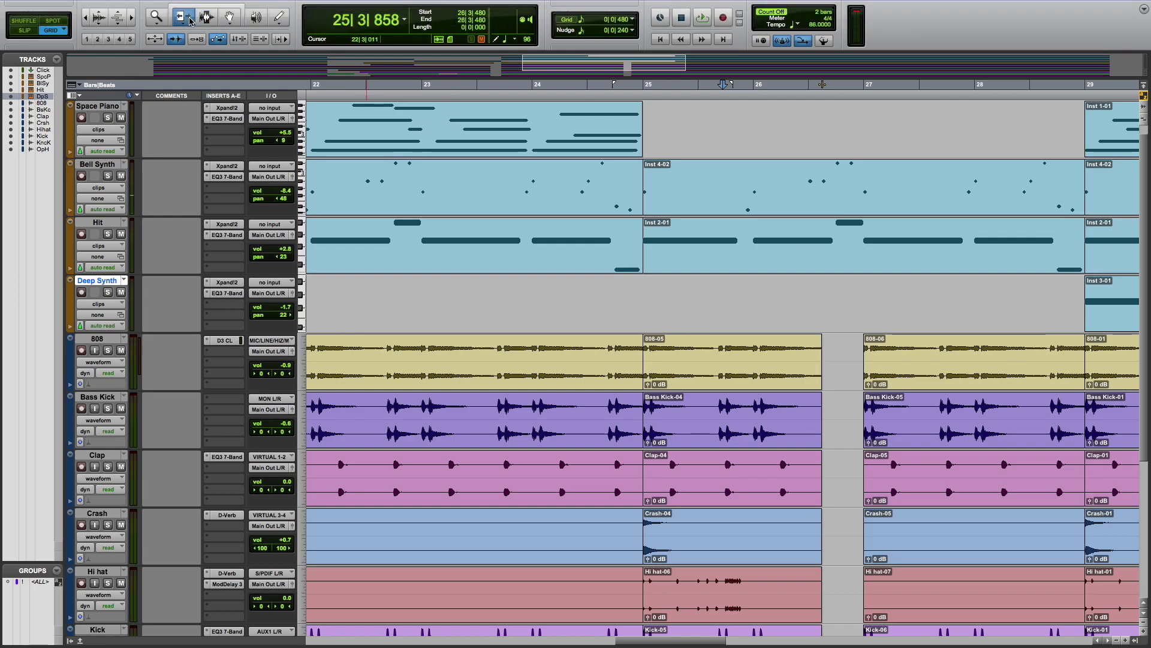
{"action": "left_click", "coordinate": [815, 361]}
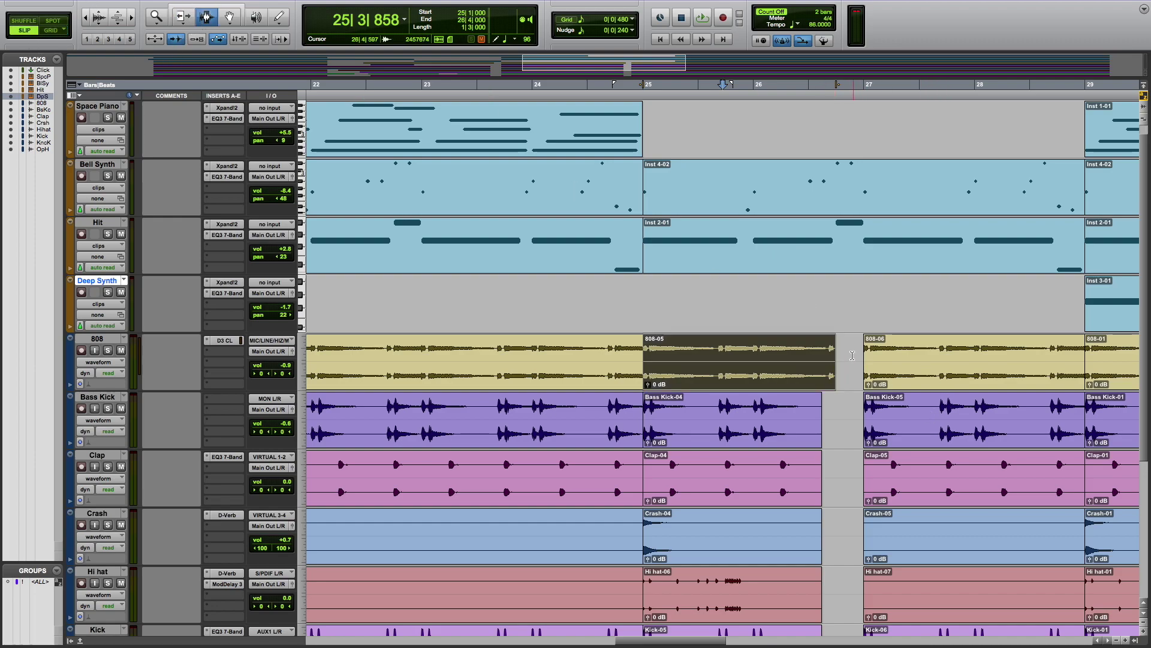
{"action": "left_click_drag", "start_coordinate": [851, 357], "coordinate": [833, 360]}
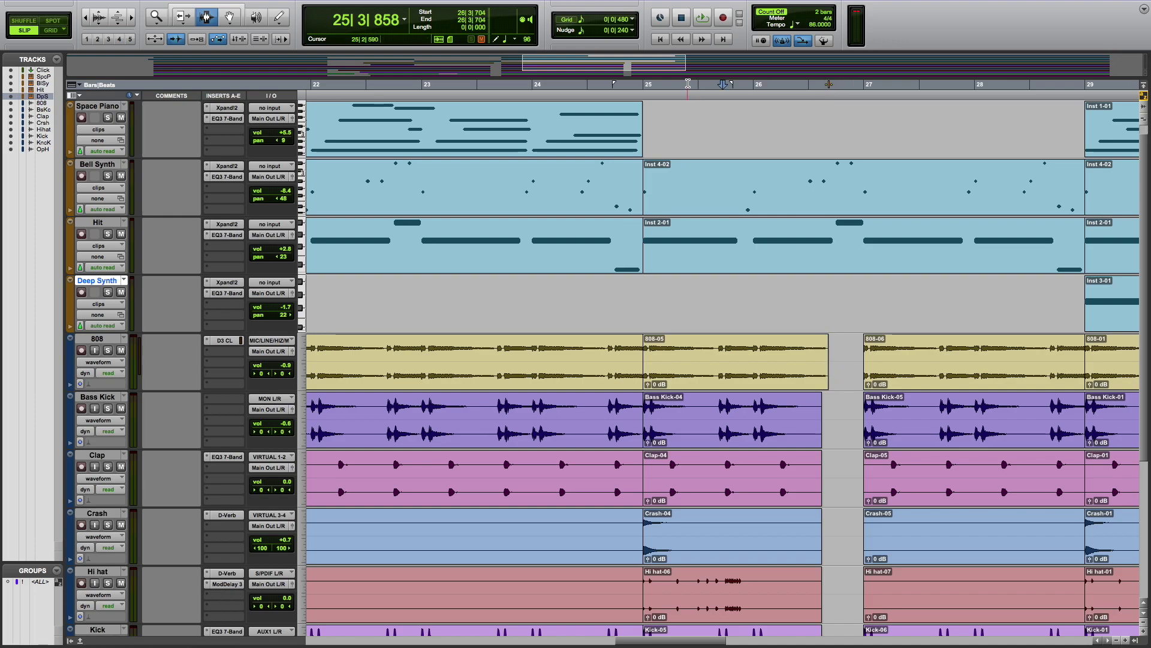
{"action": "key", "text": "space"}
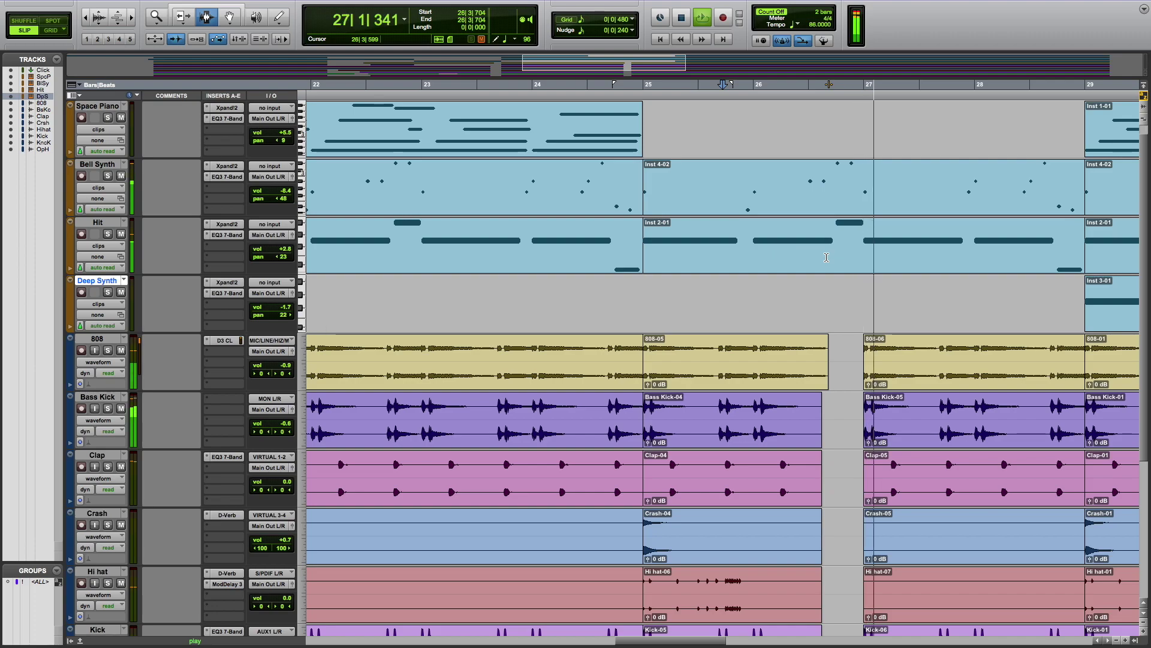
{"action": "key", "text": "space"}
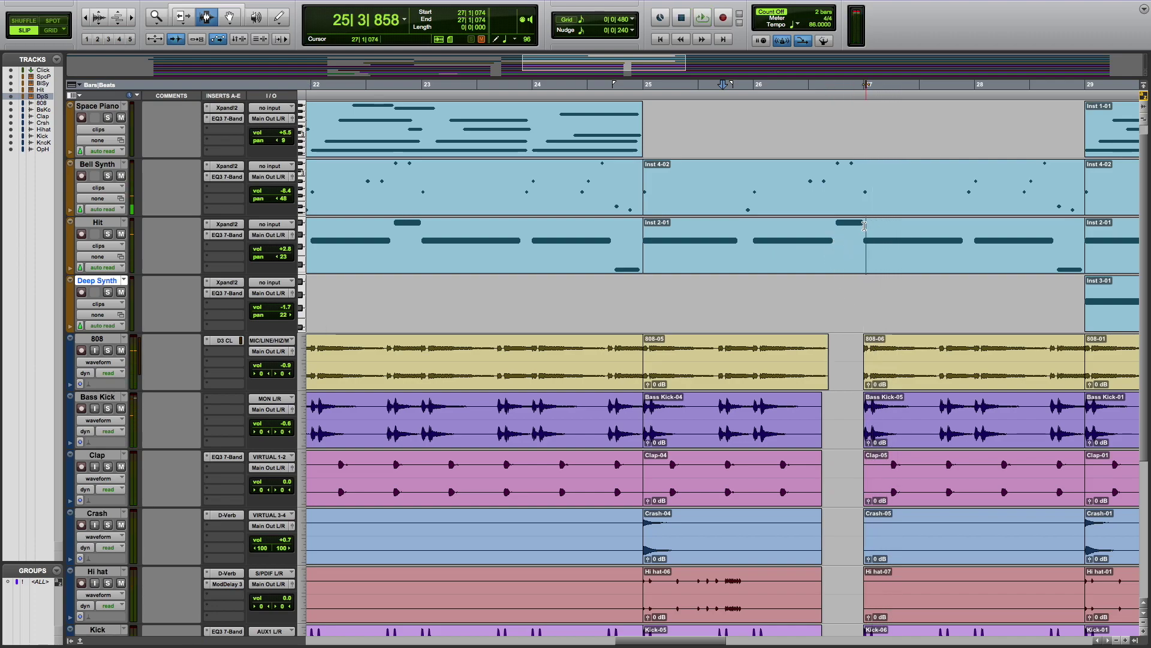
Delete the short high note at the end of bar 26 from the Hit clip at bars 25–29 in the MIDI Editor
{"action": "key", "text": "Delete"}
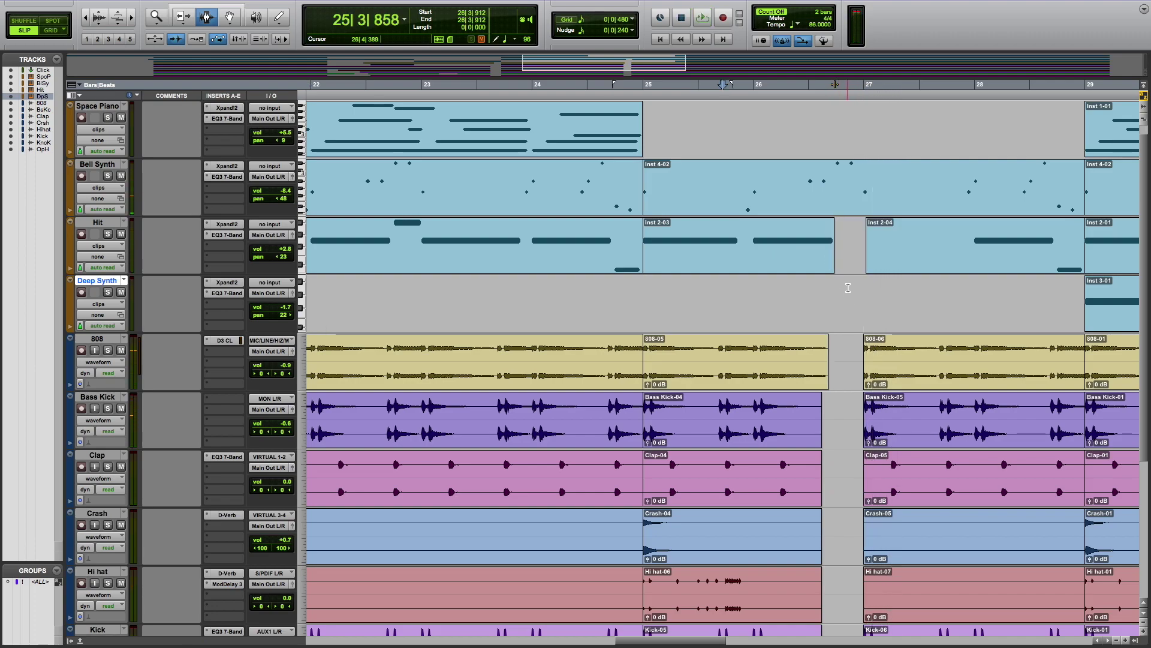
{"action": "key", "text": "super+z"}
{"action": "double_click", "coordinate": [848, 243]}
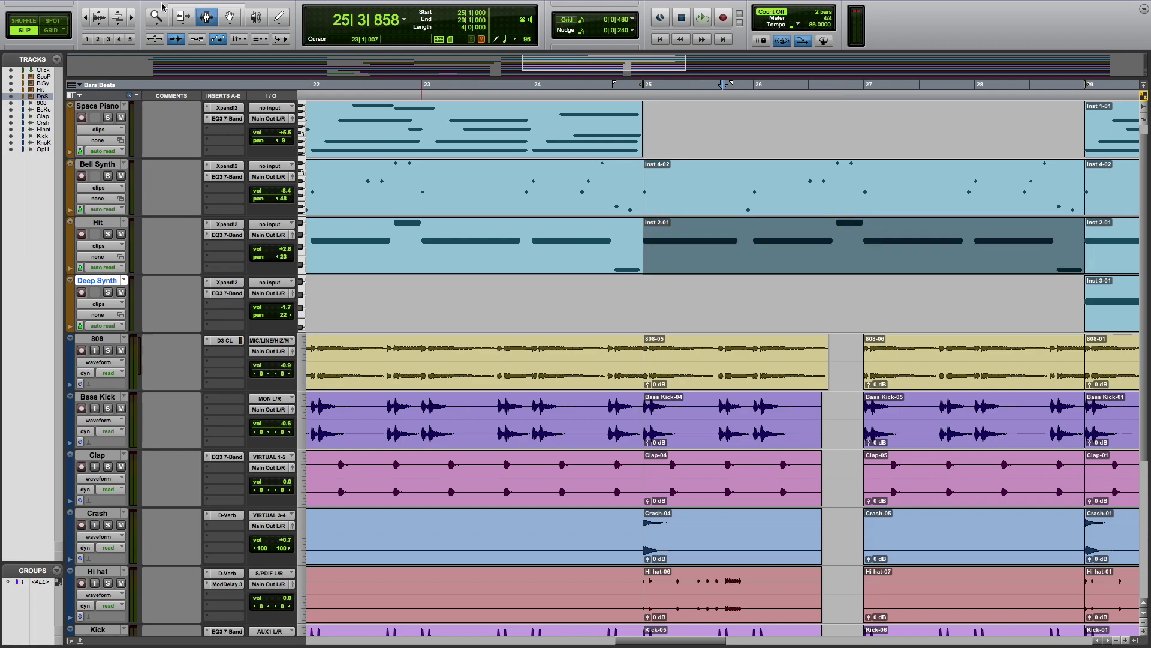
{"action": "double_click", "coordinate": [863, 241]}
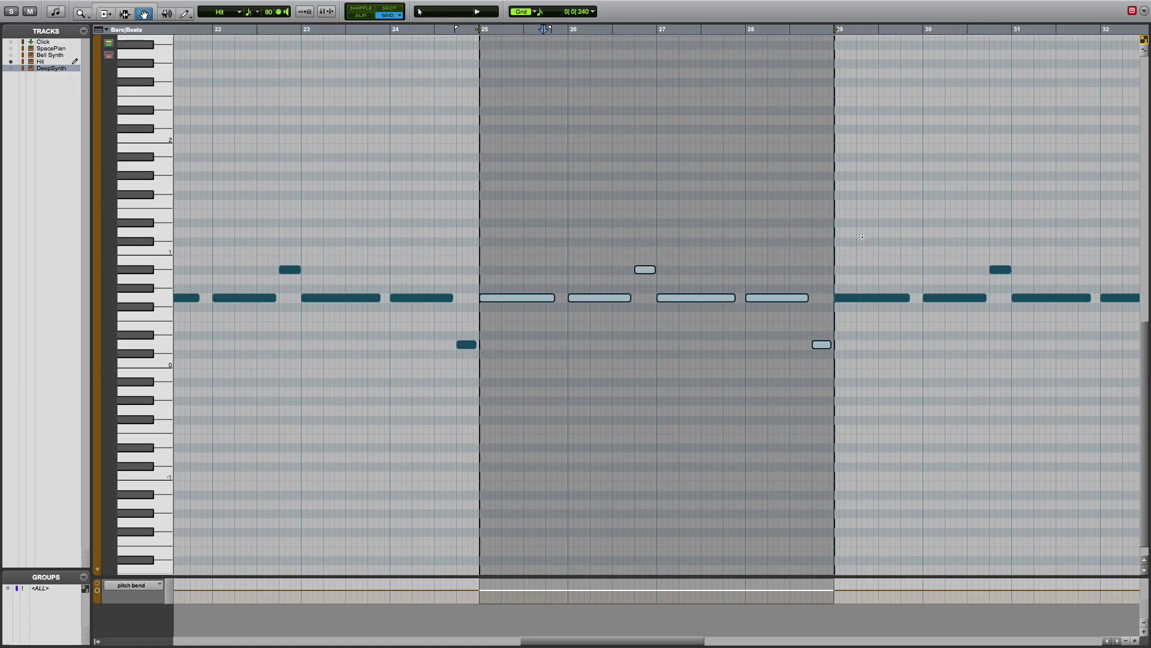
{"action": "left_click", "coordinate": [653, 275]}
{"action": "key", "text": "Delete"}
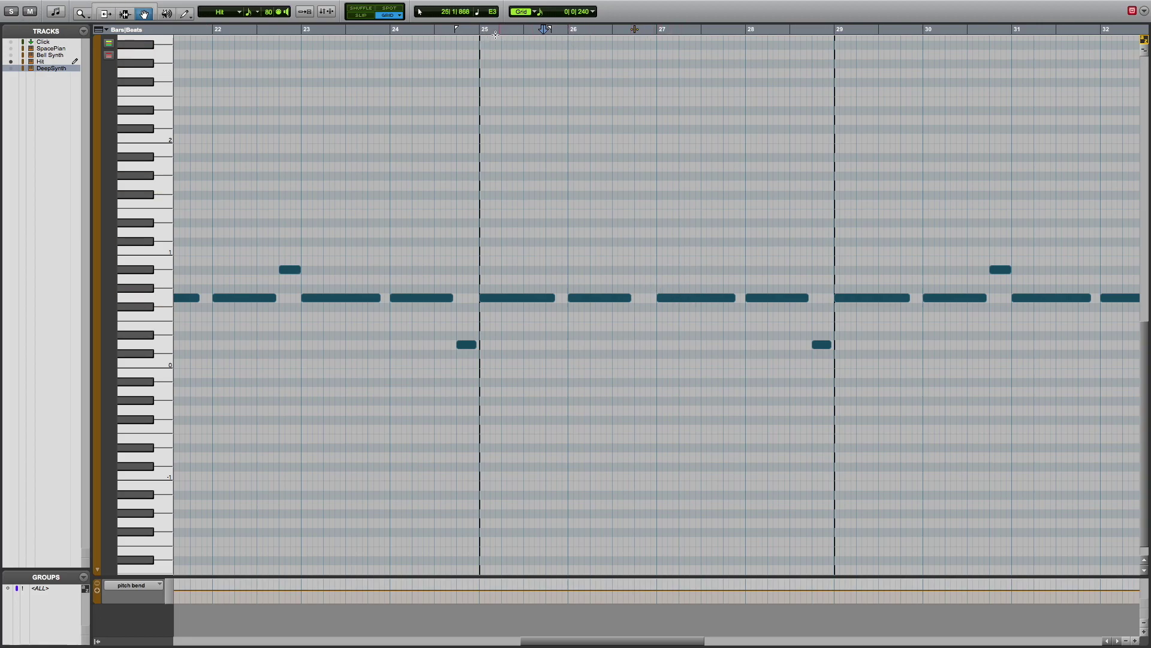
Play back the edited Hit part and return from the MIDI Editor to the Edit window
{"action": "key", "text": "space"}
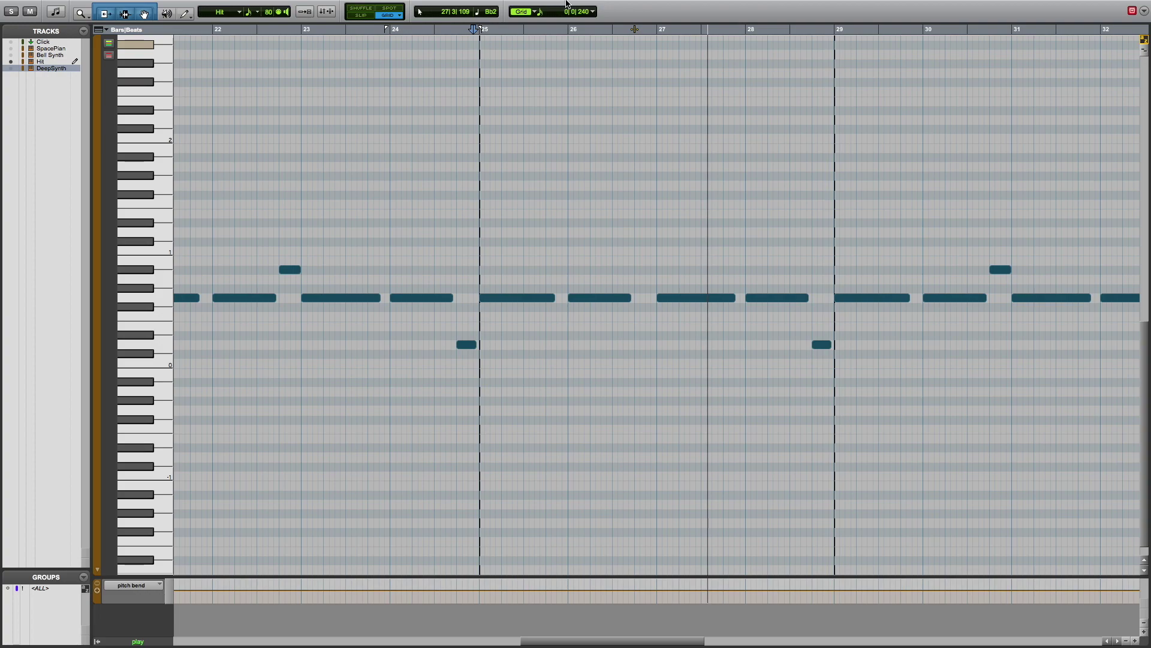
{"action": "mouse_move", "coordinate": [648, 1]}
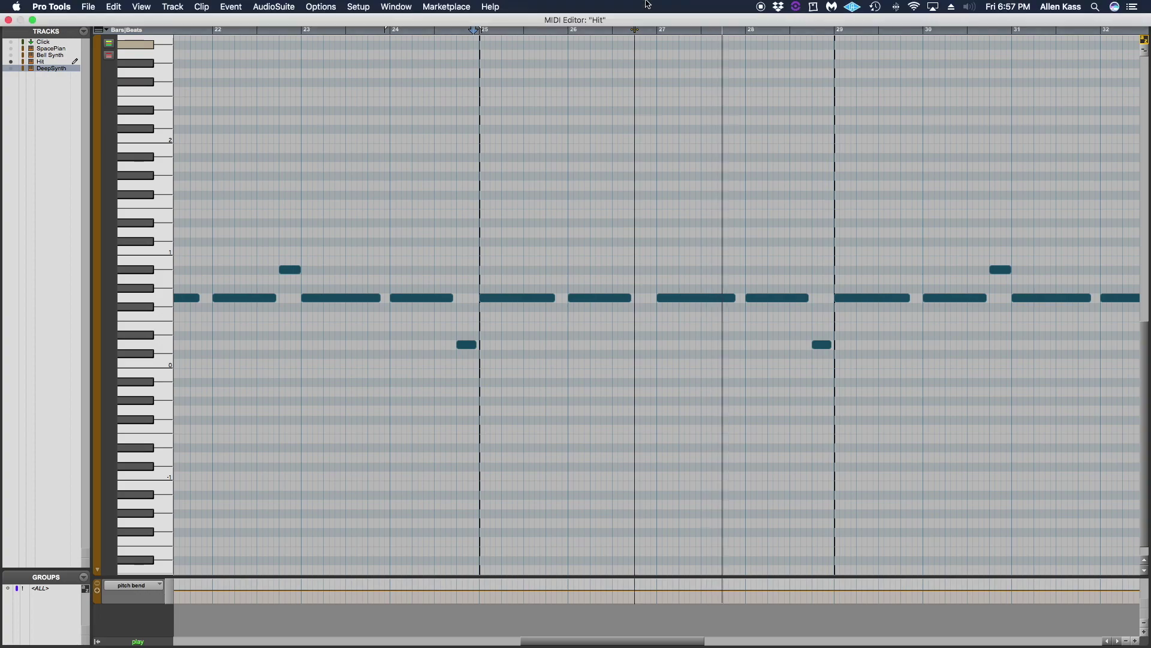
{"action": "left_click", "coordinate": [32, 20]}
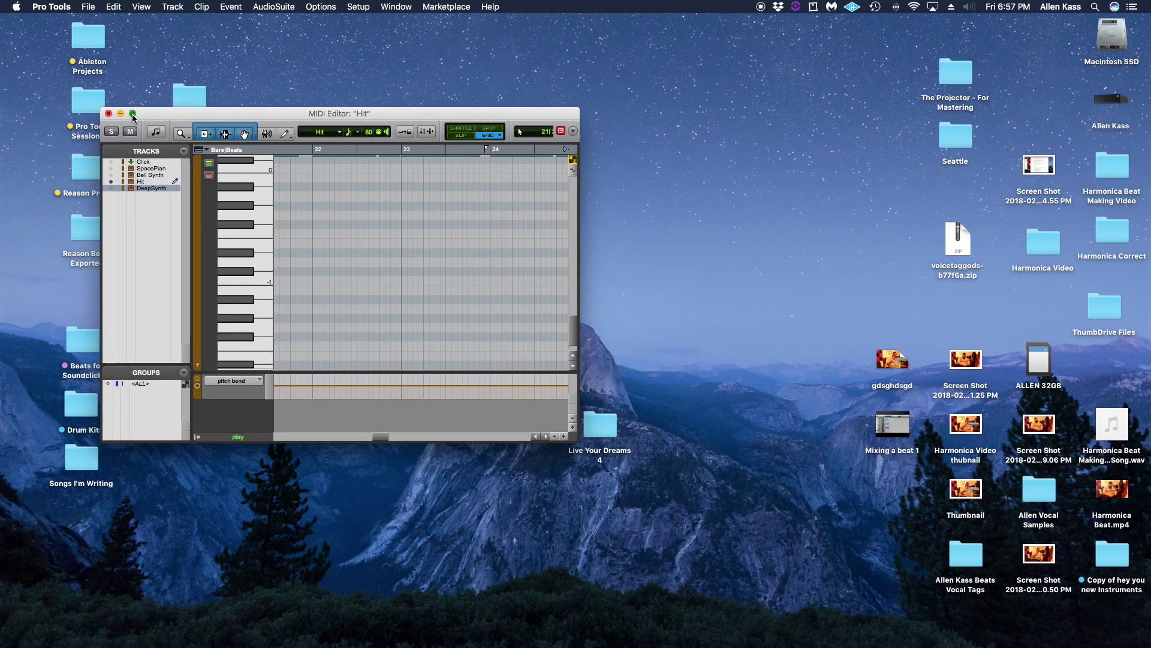
{"action": "left_click", "coordinate": [133, 113]}
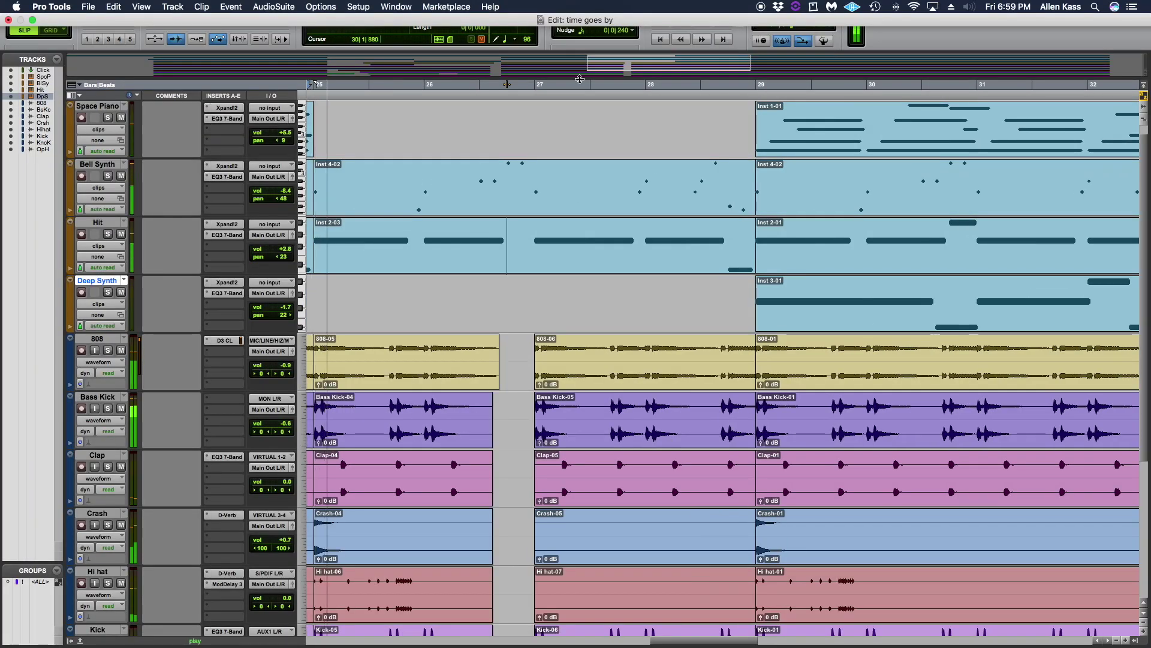
Duplicate the Space Piano clip at bar 21 into bars 25–29 and delete the range 24|4|949 to 27|4|796 on that track
{"action": "left_click", "coordinate": [86, 19]}
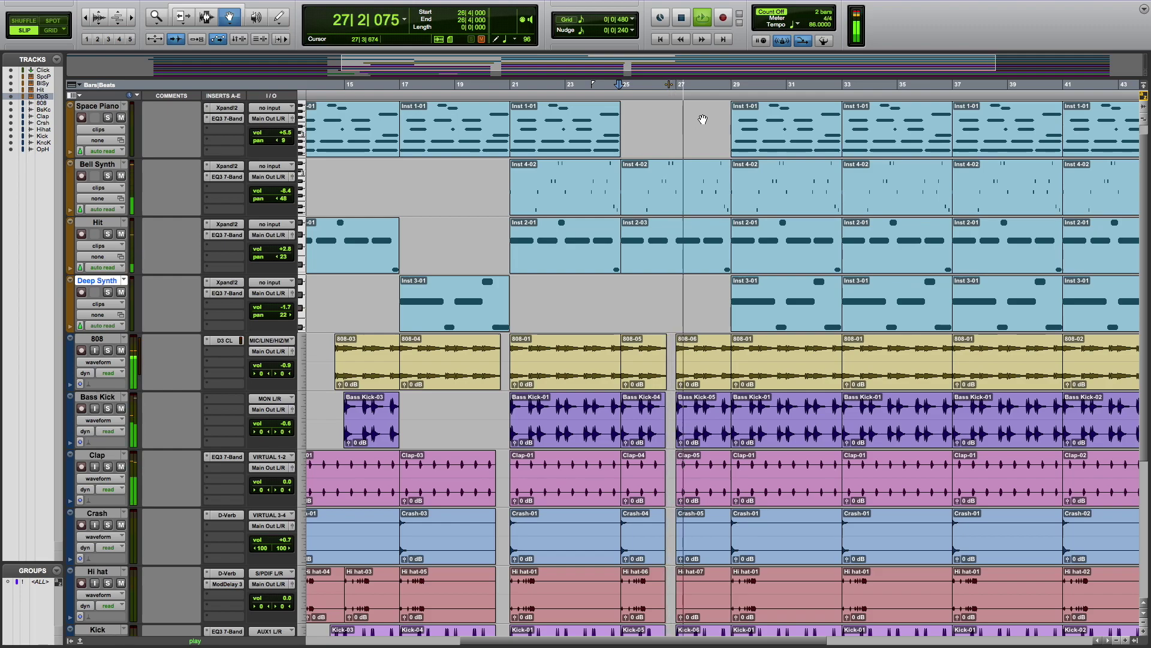
{"action": "left_click", "coordinate": [133, 19]}
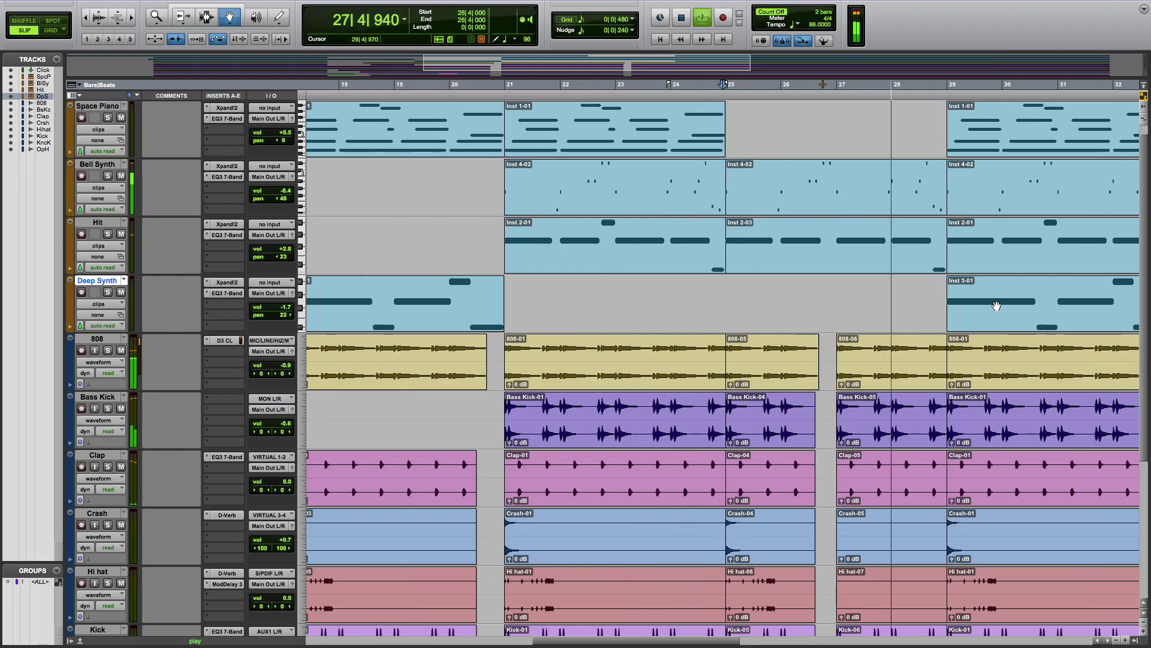
{"action": "scroll", "coordinate": [830, 308], "scroll_direction": "up", "scroll_amount": 1}
{"action": "left_click", "coordinate": [615, 150]}
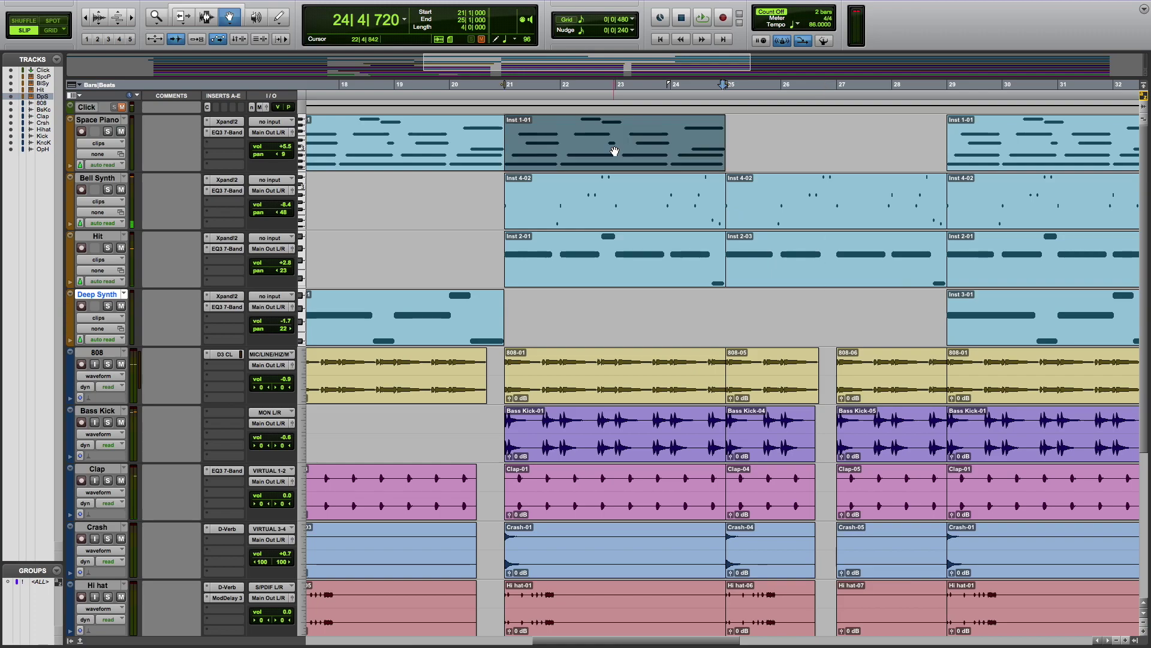
{"action": "key", "text": "super+d"}
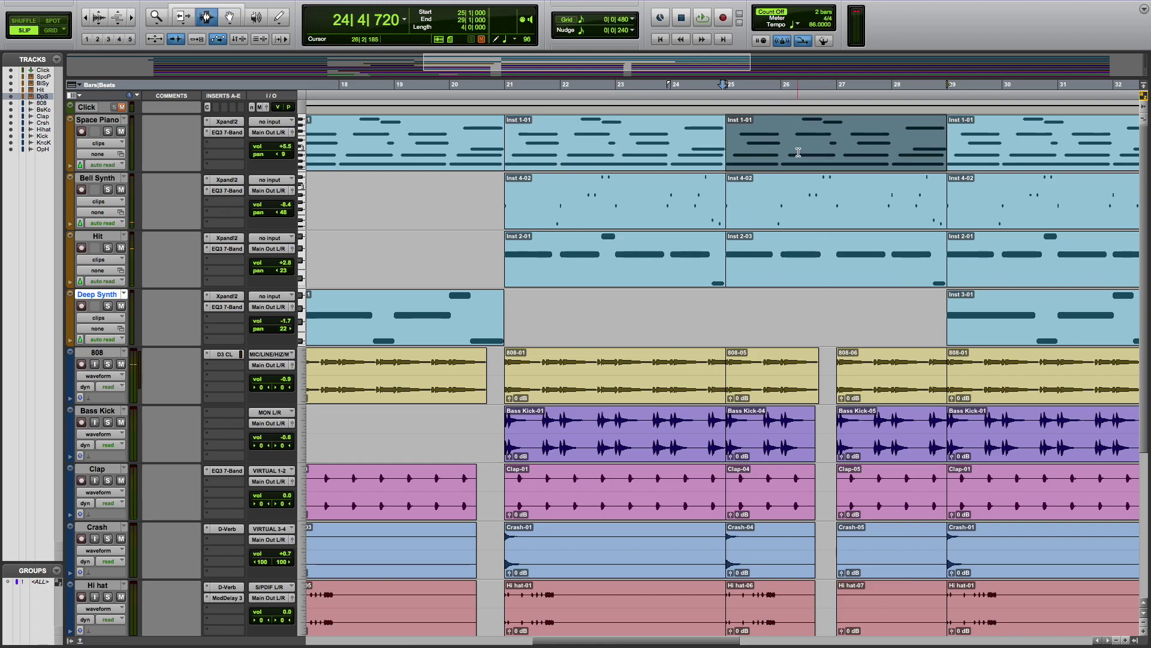
{"action": "left_click", "coordinate": [873, 157]}
{"action": "left_click_drag", "start_coordinate": [888, 157], "coordinate": [732, 156]}
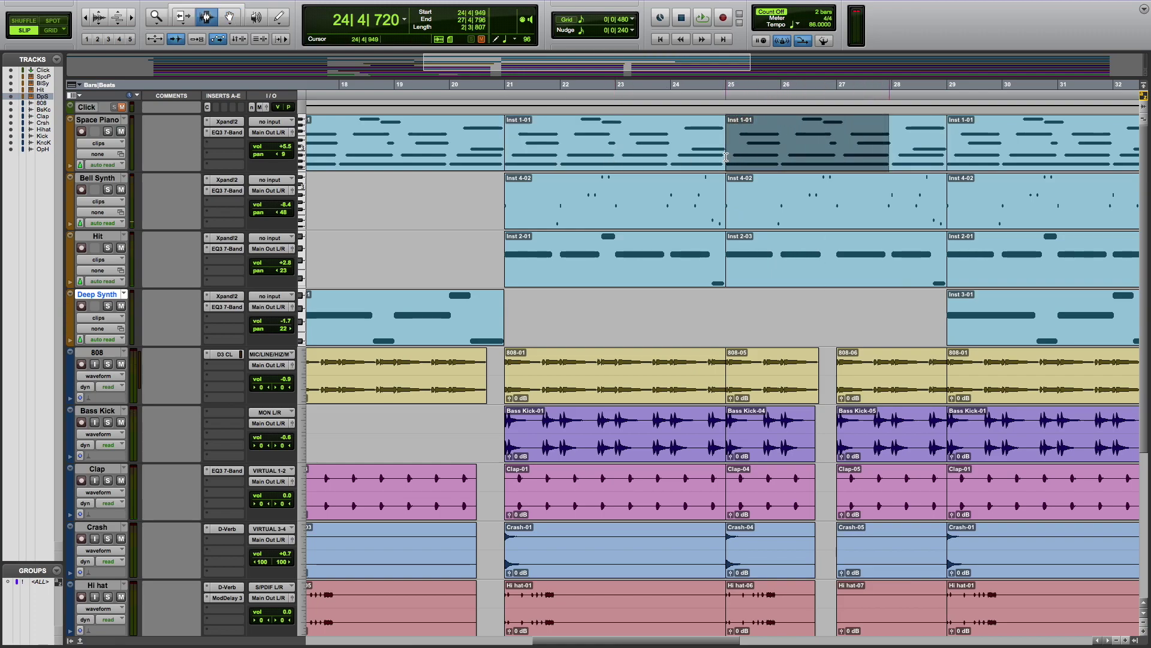
{"action": "key", "text": "Delete"}
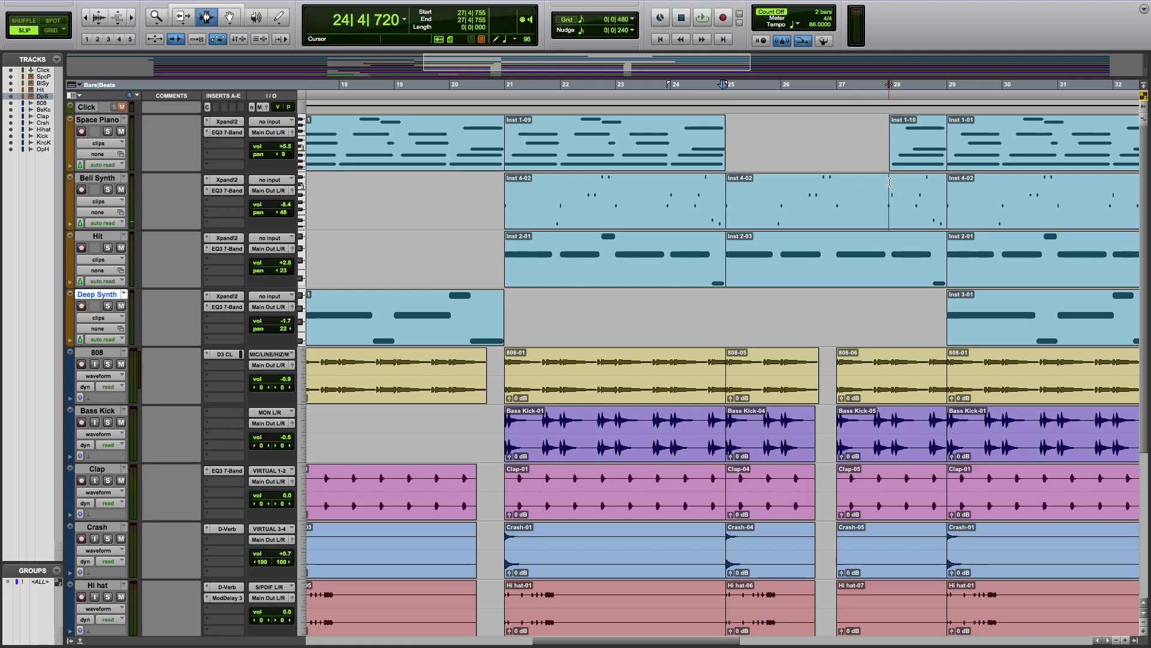
Trim the Bell Synth clip before bar 29 to end at 27|4|255, cut the Hit clip's final low note, and play the section
{"action": "left_click_drag", "start_coordinate": [889, 182], "coordinate": [940, 205]}
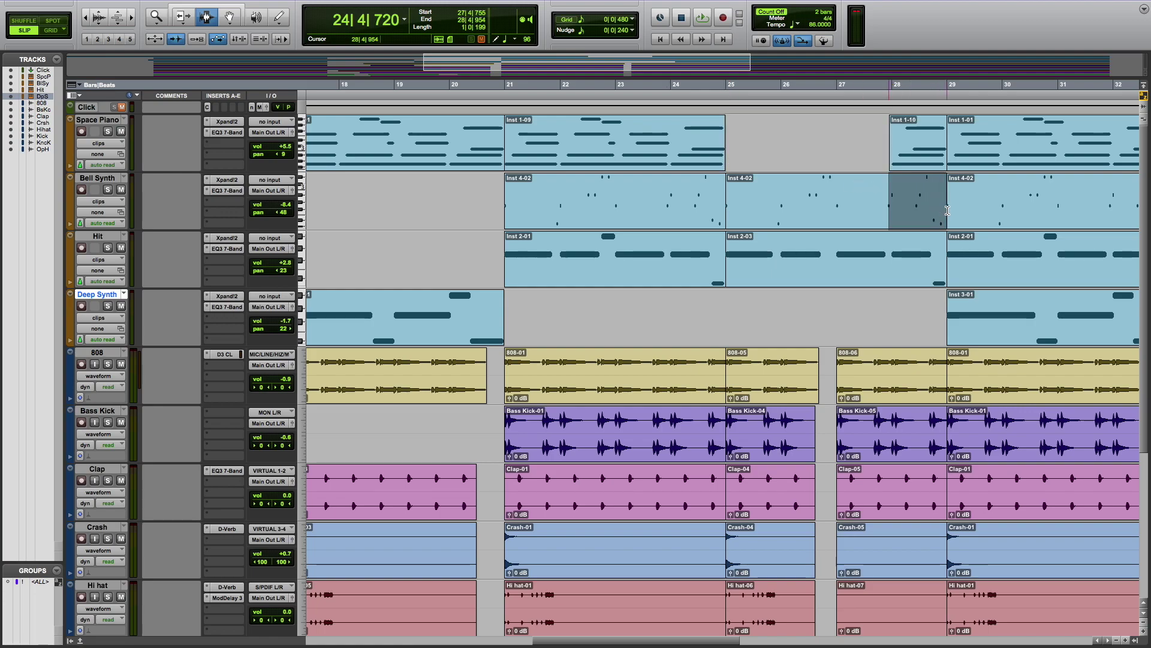
{"action": "key", "text": "Delete"}
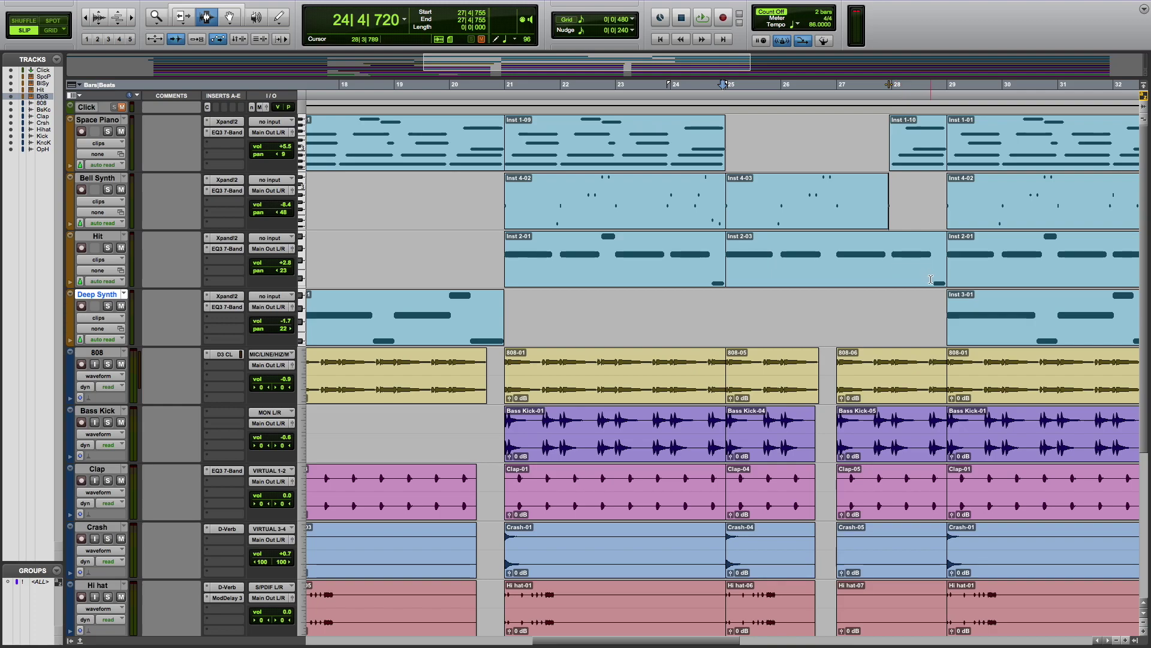
{"action": "key", "text": "space"}
{"action": "left_click_drag", "start_coordinate": [893, 205], "coordinate": [881, 205]}
{"action": "key", "text": "Delete"}
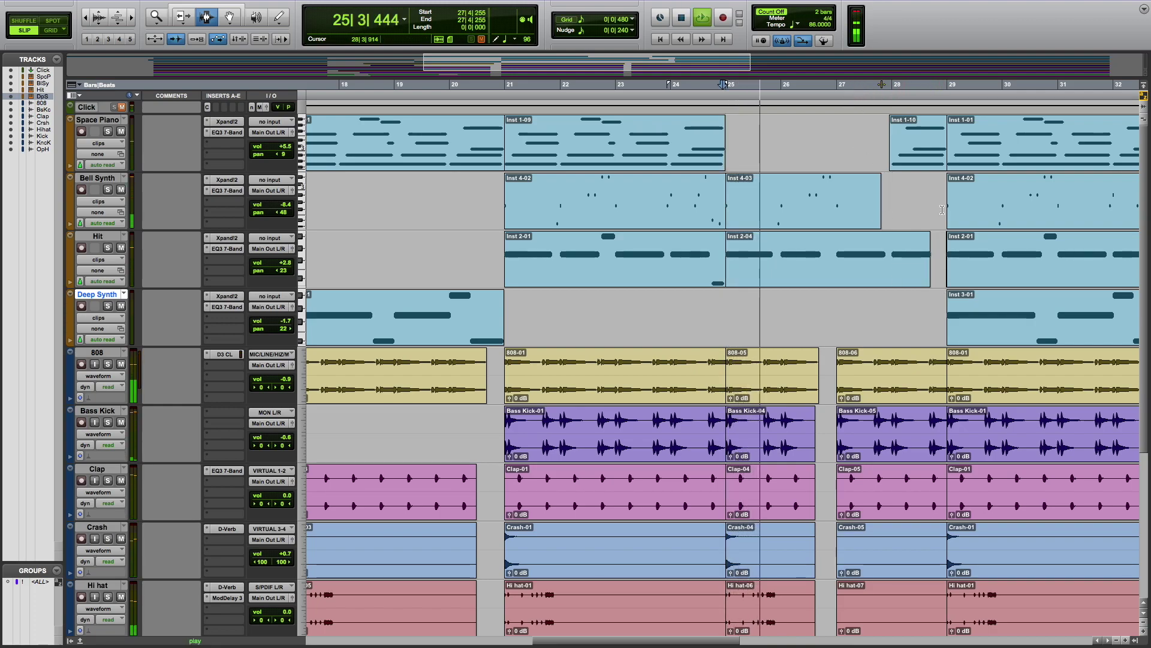
{"action": "scroll", "coordinate": [850, 209], "scroll_direction": "down", "scroll_amount": 3}
{"action": "scroll", "coordinate": [850, 209], "scroll_direction": "up", "scroll_amount": 2}
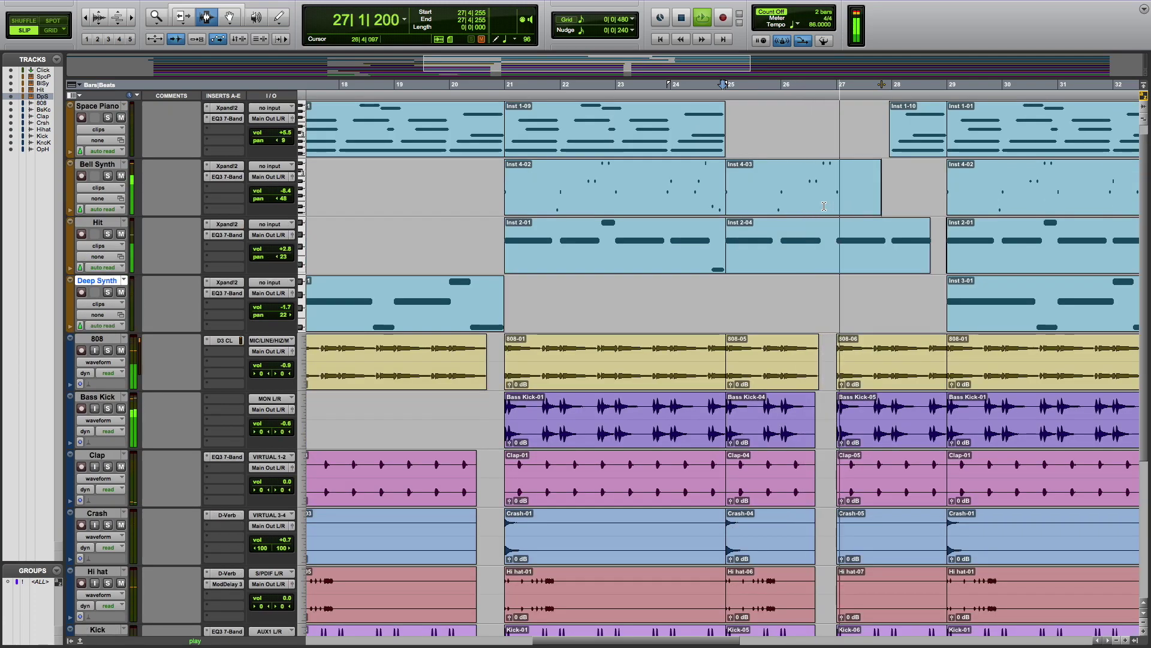
Delete the range 28|2|209 to 28|4|954 from the Open Hat track just before bar 29
{"action": "scroll", "coordinate": [824, 206], "scroll_direction": "down", "scroll_amount": 4}
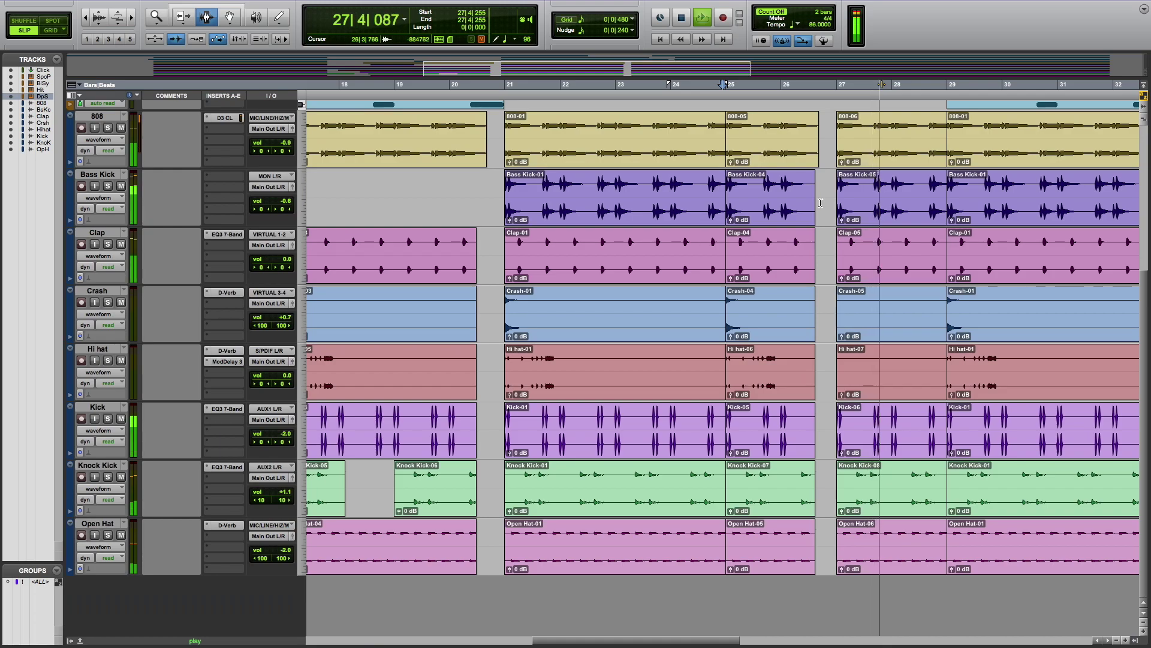
{"action": "key", "text": "space"}
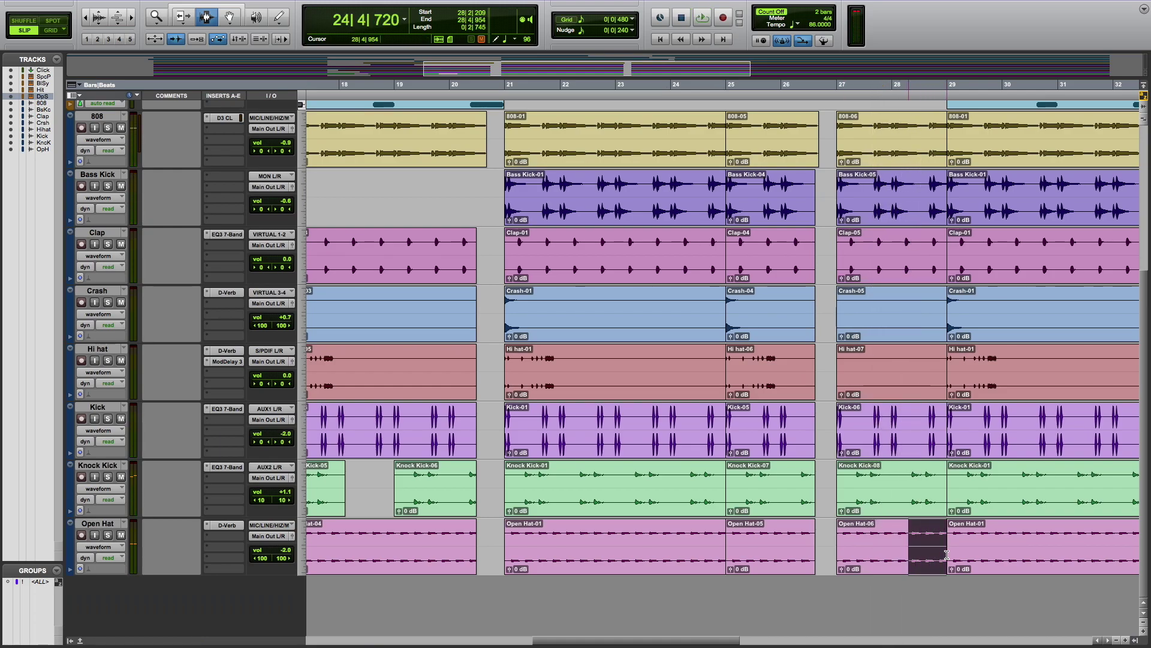
{"action": "key", "text": "Delete"}
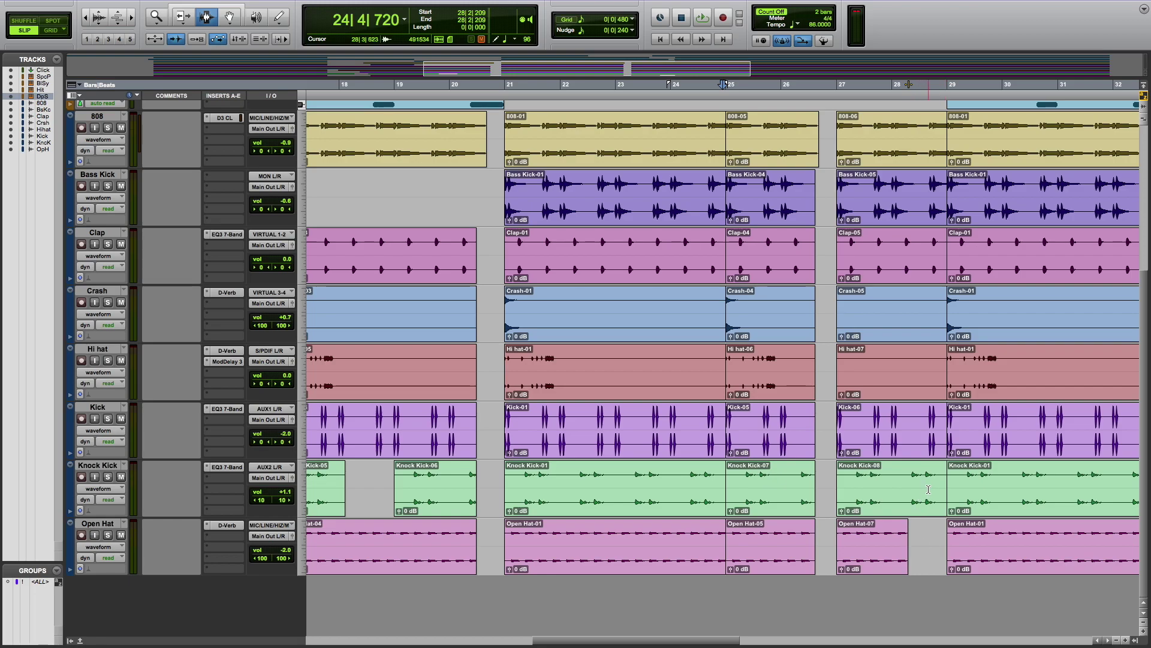
Delete the end of the Knock Kick clip before bar 29 and the final hits of the Kick clip from 28|3|456
{"action": "key", "text": "space"}
{"action": "left_click_drag", "start_coordinate": [904, 488], "coordinate": [946, 493]}
{"action": "key", "text": "Delete"}
{"action": "left_click_drag", "start_coordinate": [928, 437], "coordinate": [945, 436]}
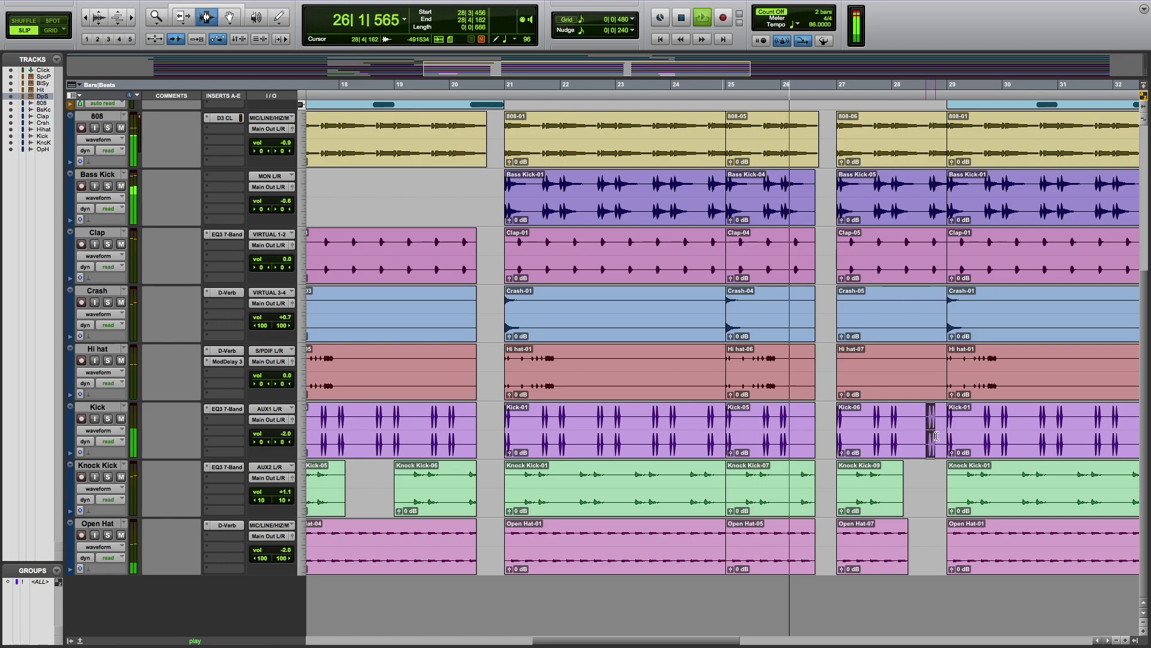
{"action": "key", "text": "Delete"}
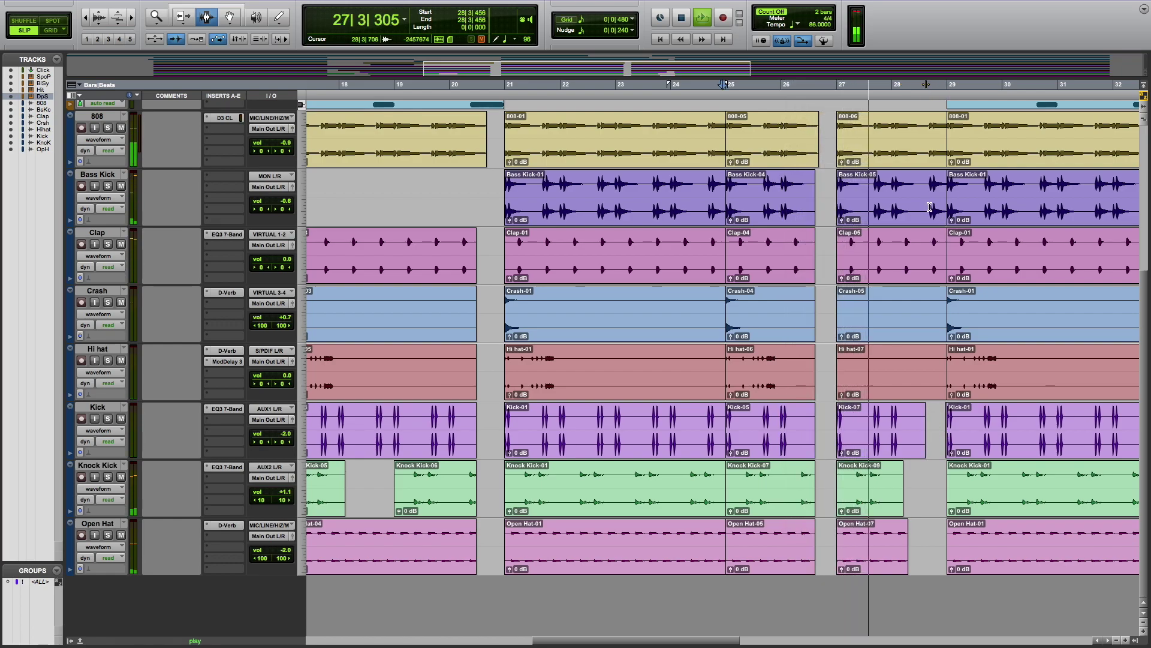
Delete the Bass Kick audio from 28|3|480 up to bar 29 to extend the drum break
{"action": "double_click", "coordinate": [929, 207]}
{"action": "left_click", "coordinate": [929, 202]}
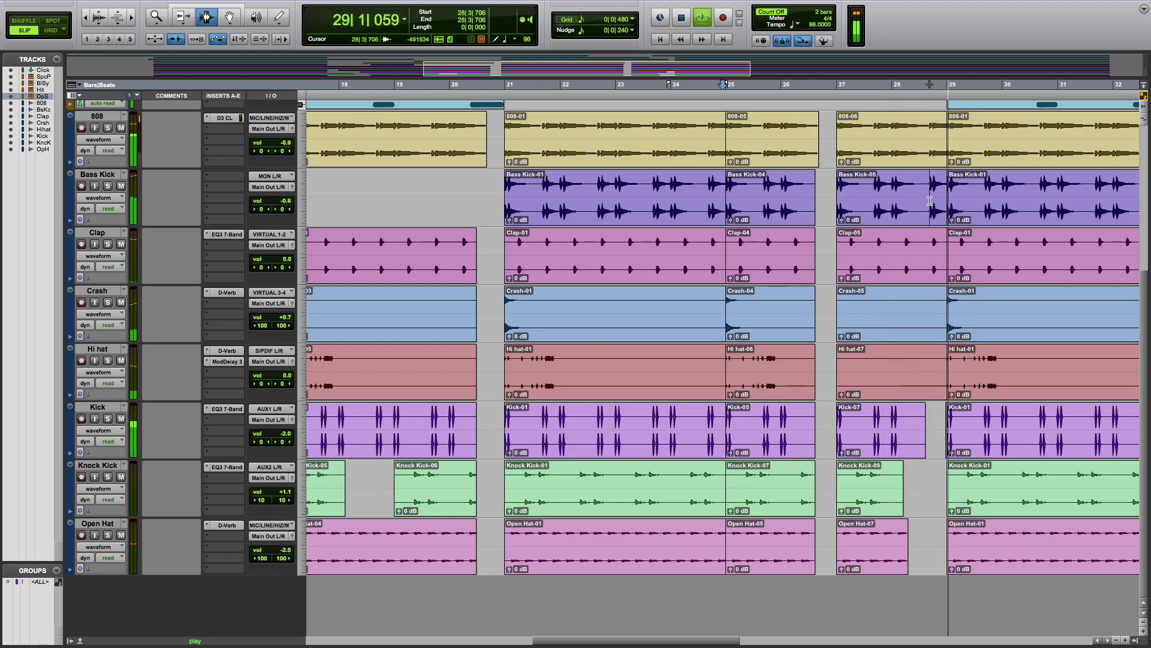
{"action": "left_click_drag", "start_coordinate": [928, 204], "coordinate": [946, 209]}
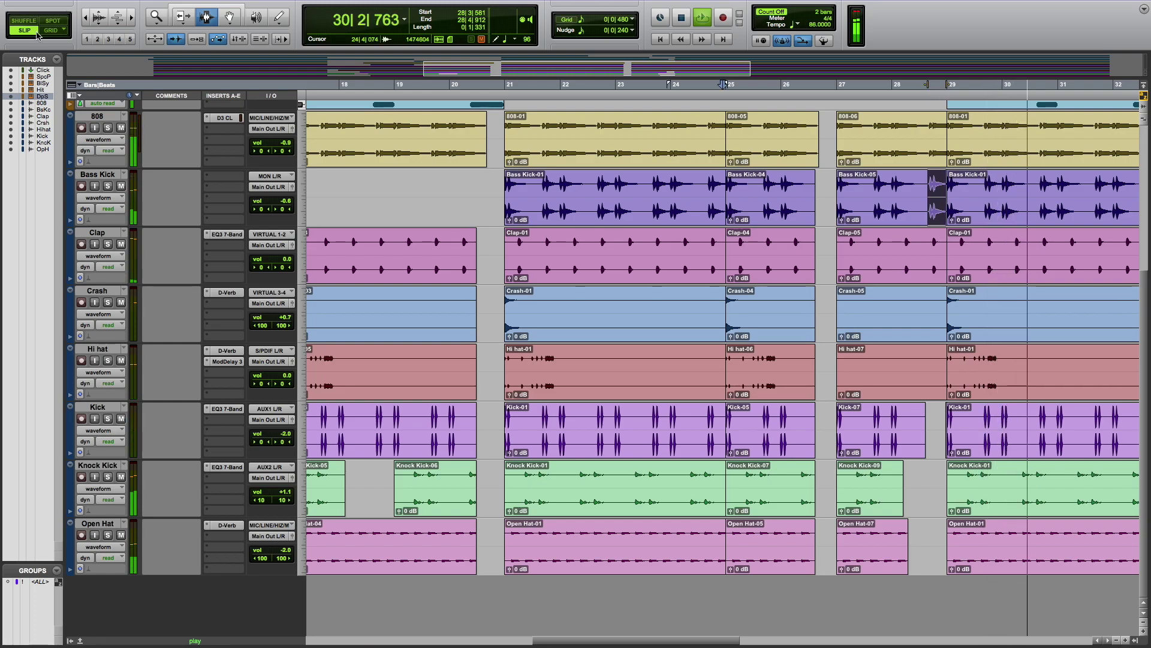
{"action": "left_click", "coordinate": [930, 206]}
{"action": "left_click_drag", "start_coordinate": [927, 206], "coordinate": [944, 210]}
{"action": "key", "text": "Delete"}
Play back the edited section leading into bar 29 with more of the arrangement in view
{"action": "scroll", "coordinate": [936, 225], "scroll_direction": "up", "scroll_amount": 5}
{"action": "left_click", "coordinate": [698, 89]}
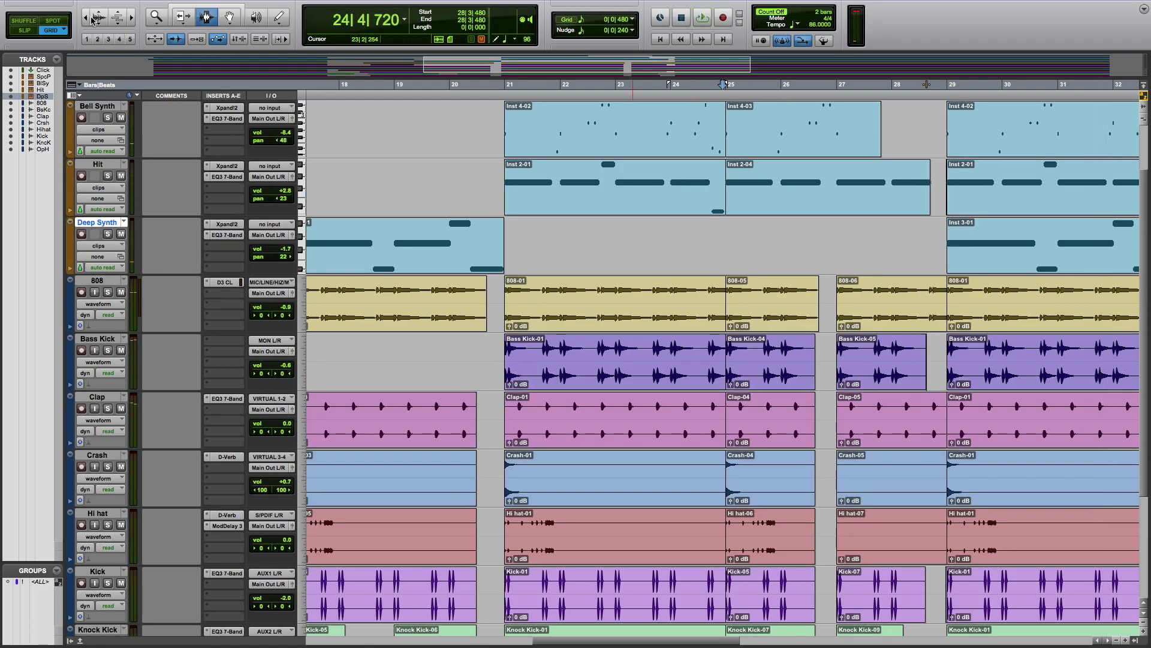
{"action": "left_click", "coordinate": [85, 18]}
{"action": "left_click", "coordinate": [86, 18]}
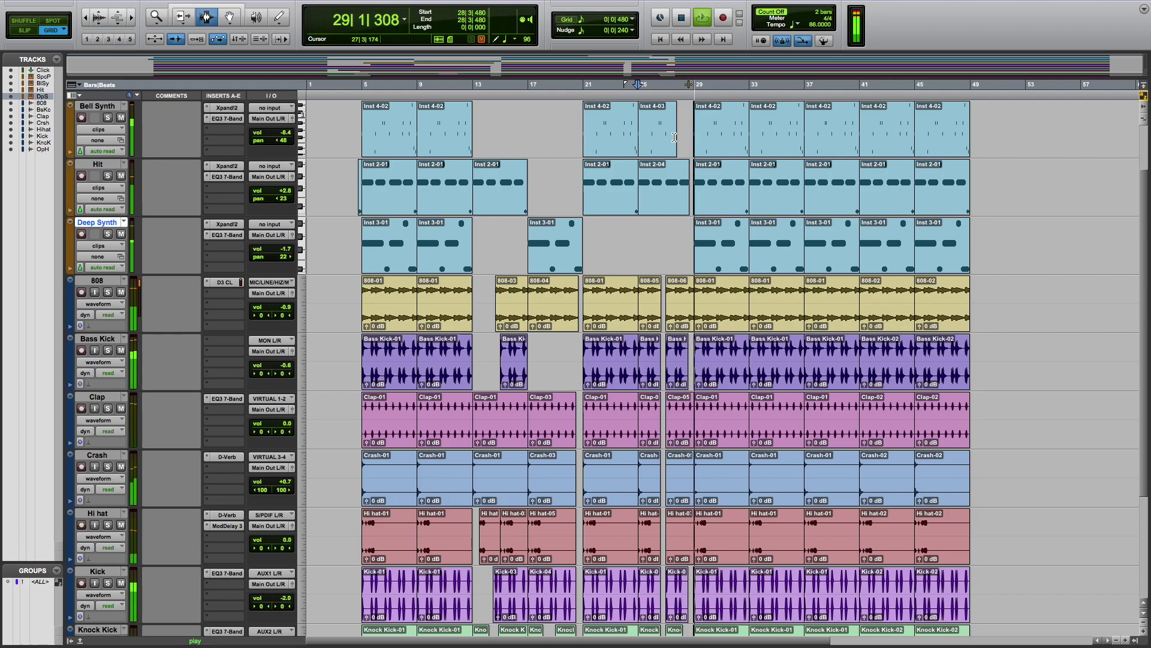
{"action": "key", "text": "space"}
Cut the Clap clip before bar 29 back to 28|3|000 and play the transition from just before bar 28
{"action": "left_click", "coordinate": [133, 19]}
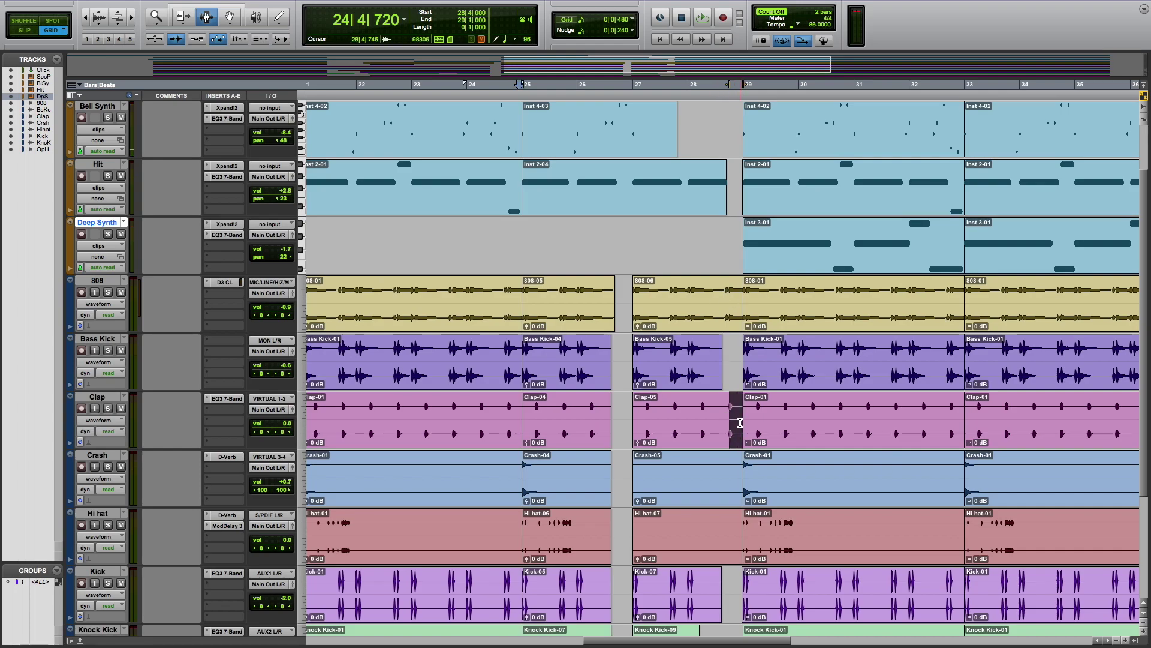
{"action": "scroll", "coordinate": [736, 436], "scroll_direction": "down", "scroll_amount": 3}
{"action": "scroll", "coordinate": [680, 158], "scroll_direction": "up", "scroll_amount": 4}
{"action": "left_click", "coordinate": [679, 157]}
{"action": "key", "text": "space"}
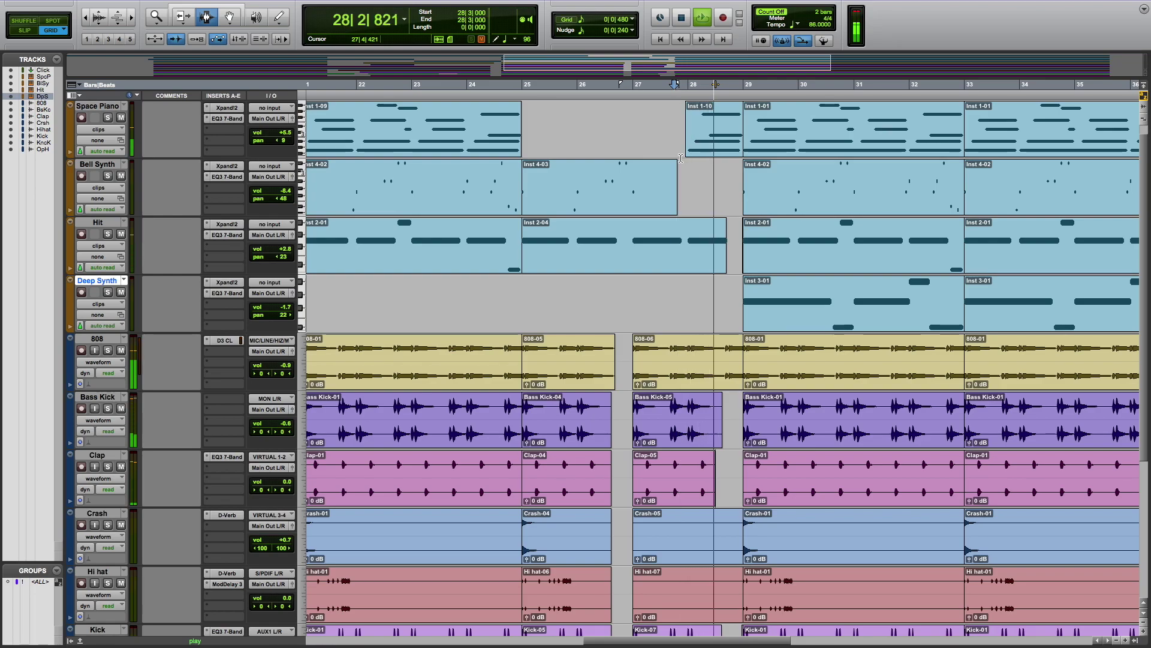
Delete the 808 audio from 28|3|706 up to bar 29, including the sliver left before the next clip
{"action": "key", "text": "space"}
{"action": "left_click", "coordinate": [131, 21]}
{"action": "left_click", "coordinate": [132, 21]}
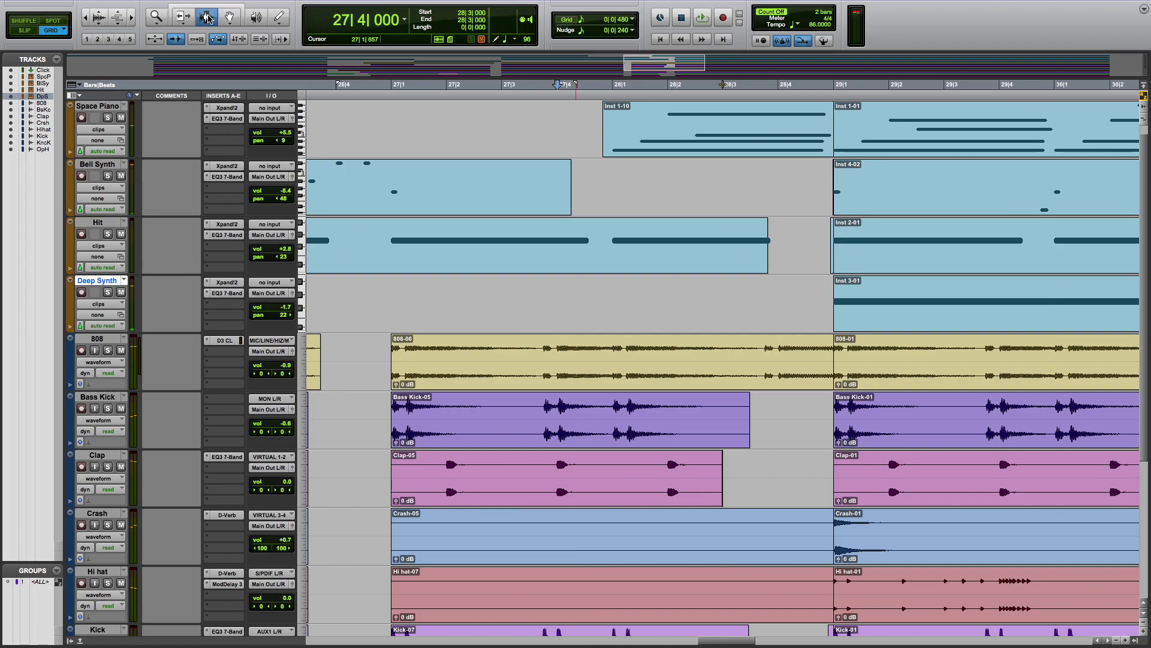
{"action": "left_click_drag", "start_coordinate": [762, 375], "coordinate": [806, 378]}
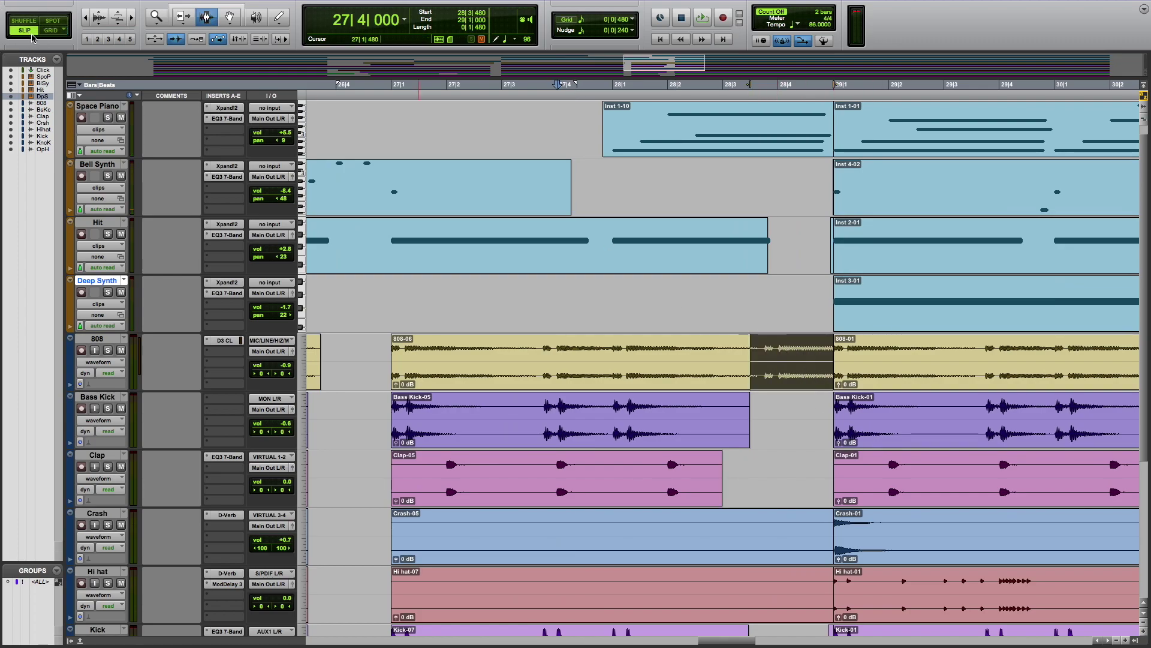
{"action": "left_click_drag", "start_coordinate": [764, 376], "coordinate": [799, 376]}
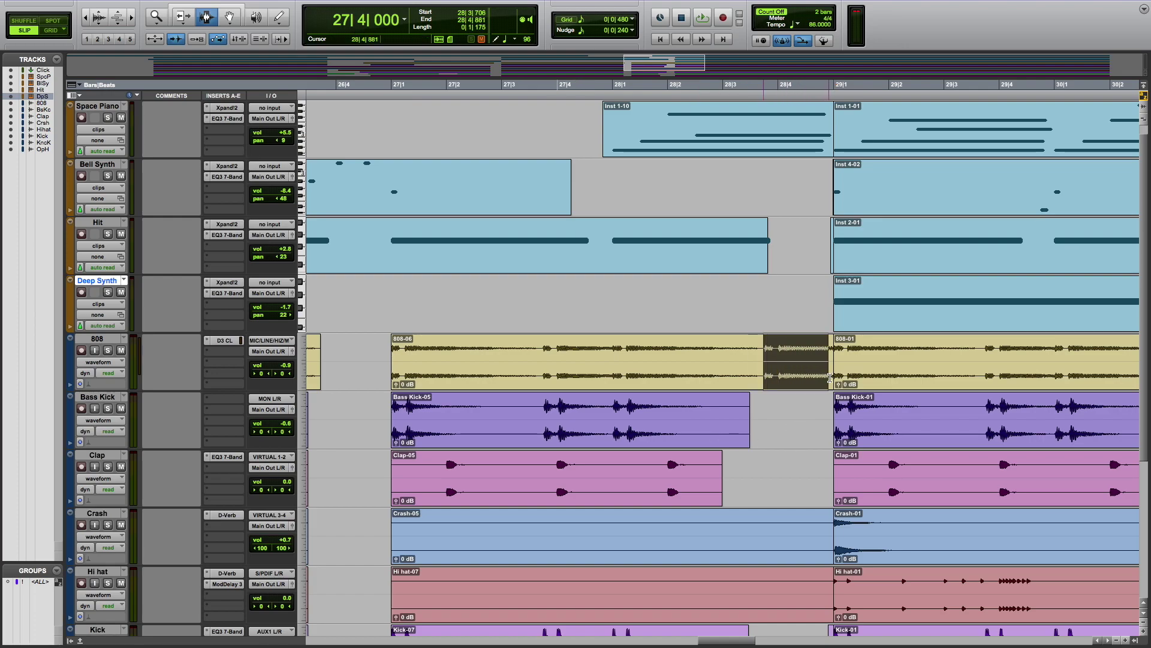
{"action": "key", "text": "Delete"}
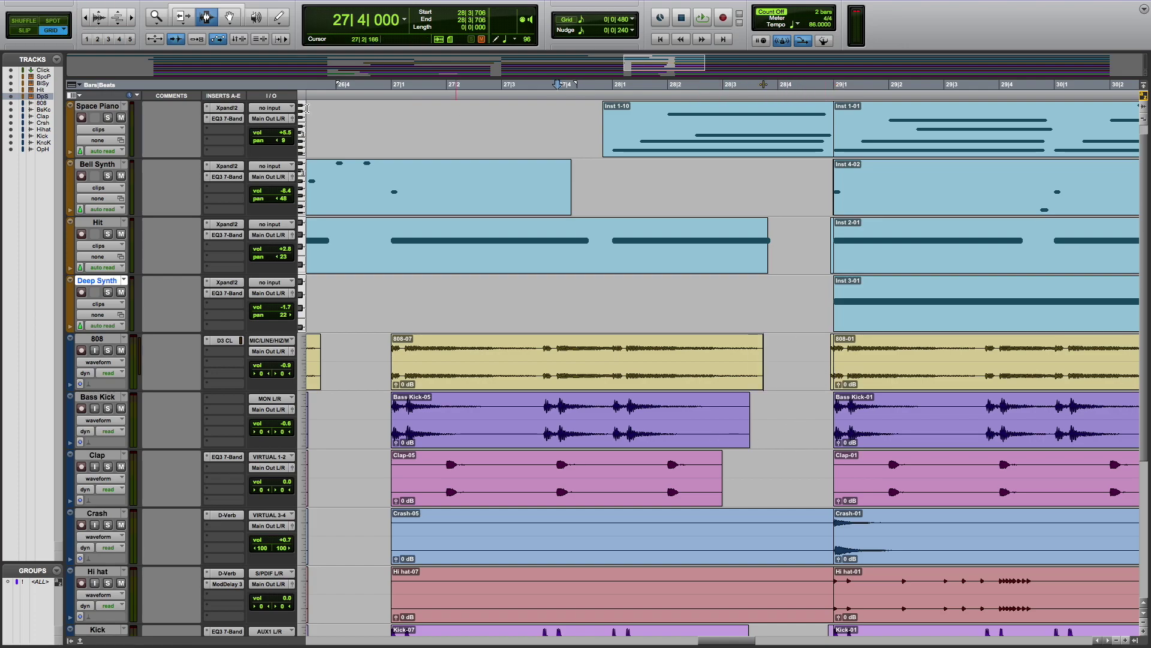
{"action": "left_click_drag", "start_coordinate": [815, 372], "coordinate": [827, 370]}
{"action": "key", "text": "Delete"}
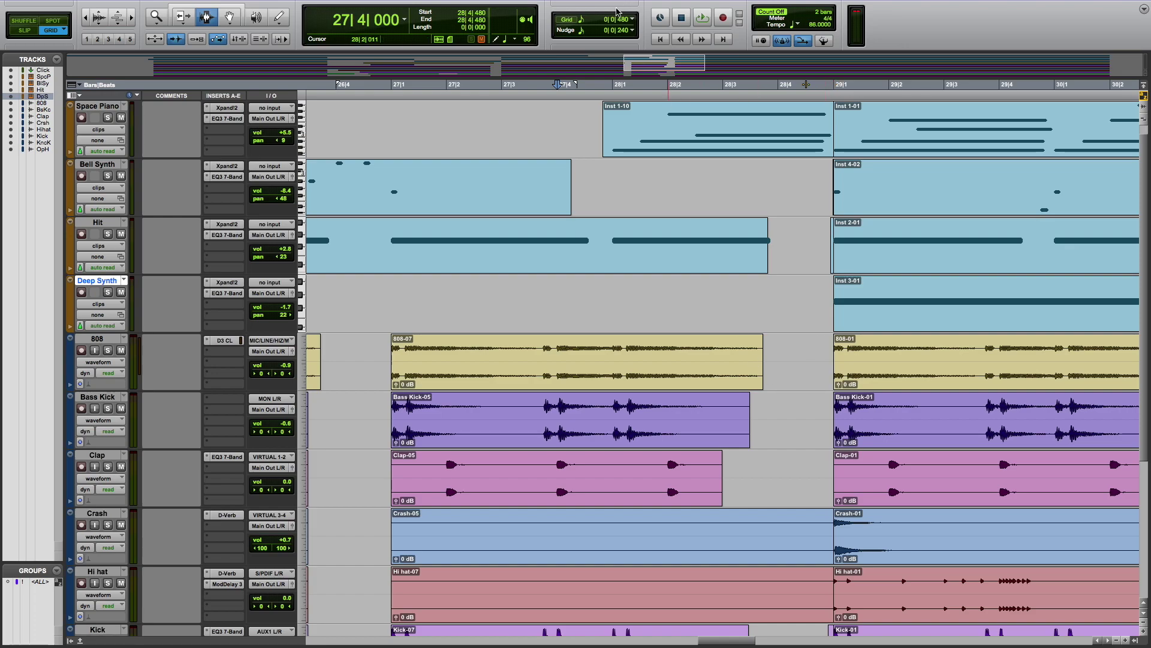
Play the break from 27|4|000 into bar 30 while viewing the whole arrangement
{"action": "key", "text": "space"}
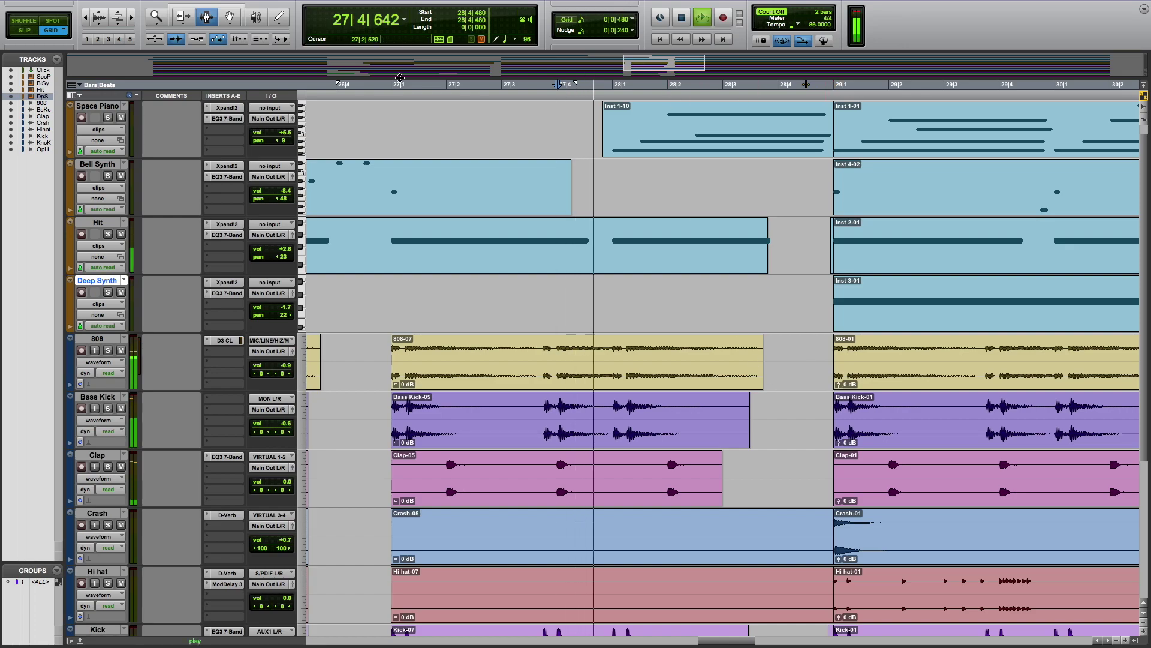
{"action": "left_click", "coordinate": [83, 20]}
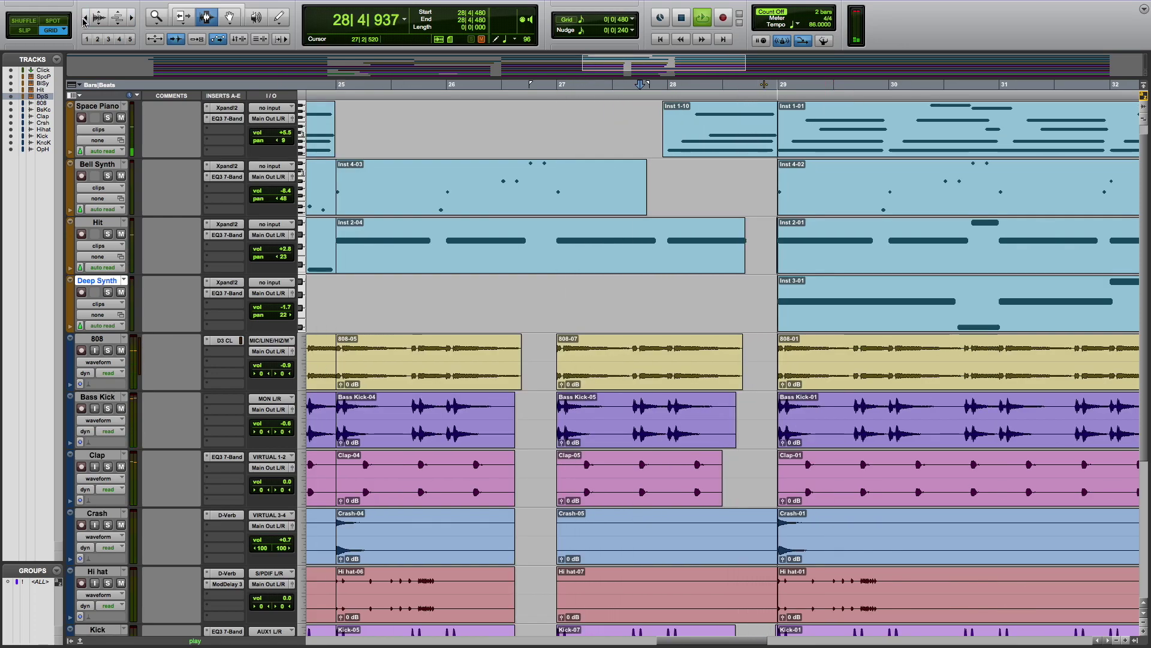
{"action": "left_click", "coordinate": [83, 20]}
{"action": "left_click", "coordinate": [84, 20]}
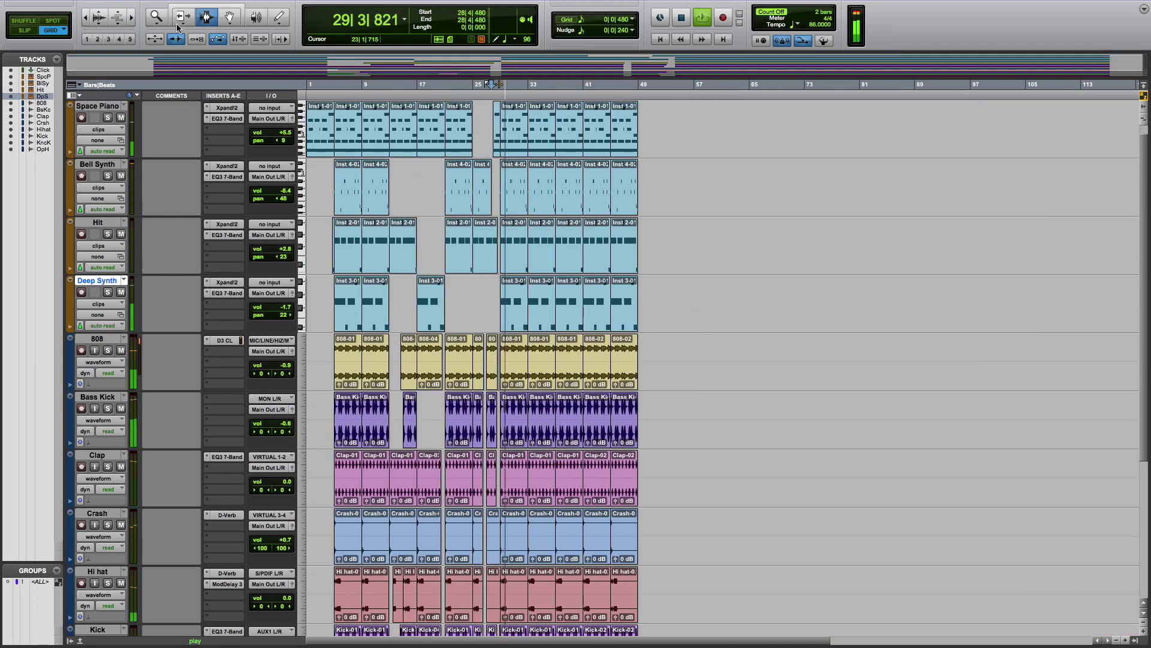
{"action": "left_click", "coordinate": [131, 19]}
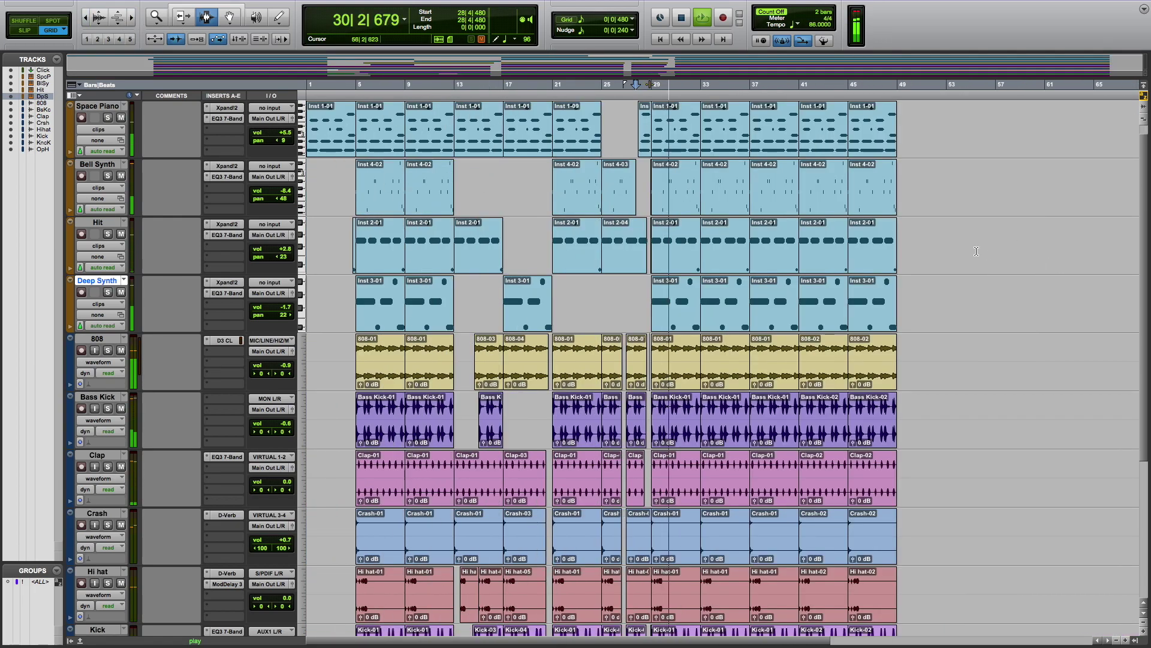
{"action": "key", "text": "space"}
Look over all tracks after bar 29 and play from 34|4|480 into the section at bar 37
{"action": "scroll", "coordinate": [744, 534], "scroll_direction": "down", "scroll_amount": 4}
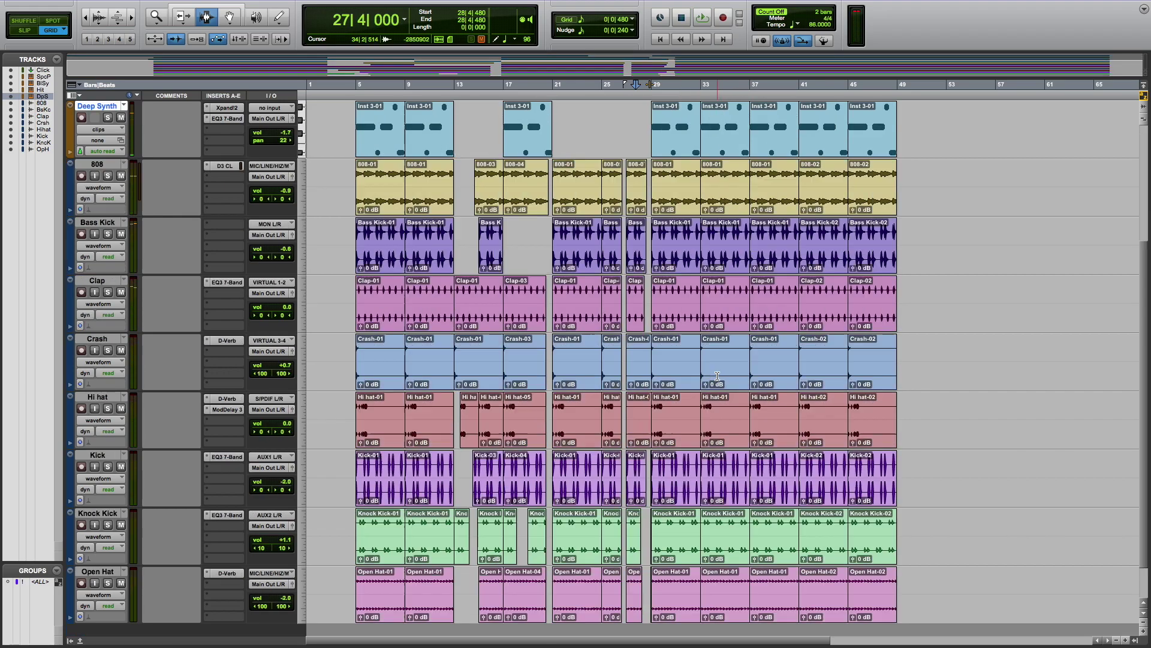
{"action": "scroll", "coordinate": [735, 480], "scroll_direction": "up", "scroll_amount": 4}
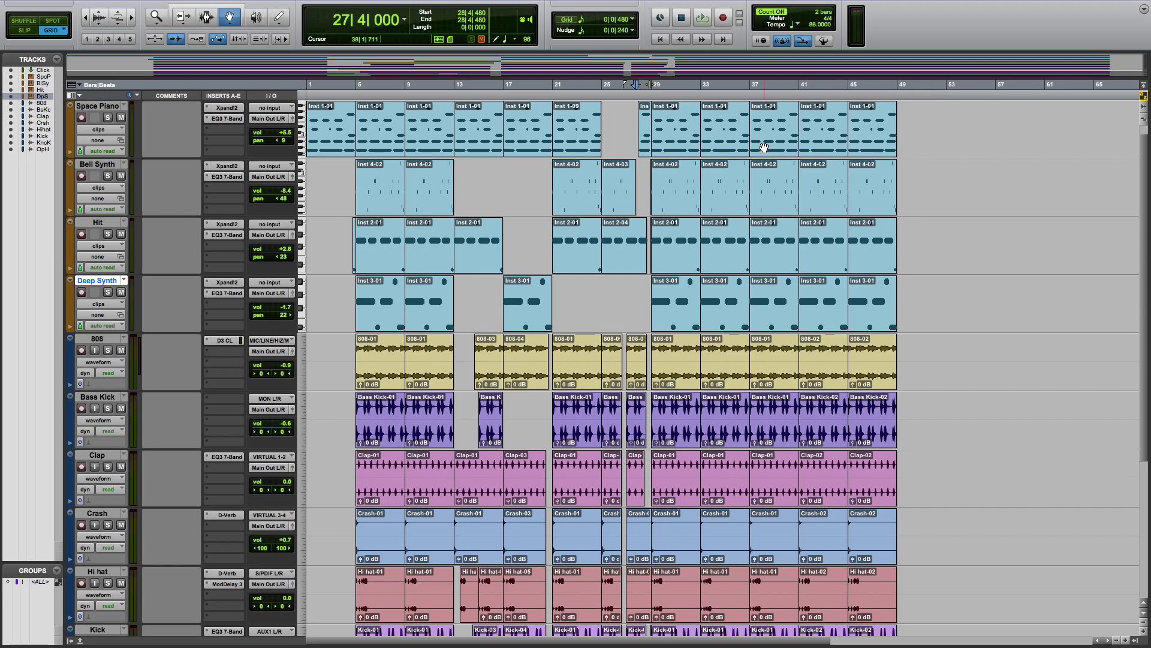
{"action": "mouse_move", "coordinate": [601, 645]}
{"action": "left_mouse_down"}
{"action": "mouse_move", "coordinate": [709, 642]}
{"action": "mouse_move", "coordinate": [600, 641]}
{"action": "left_mouse_up"}
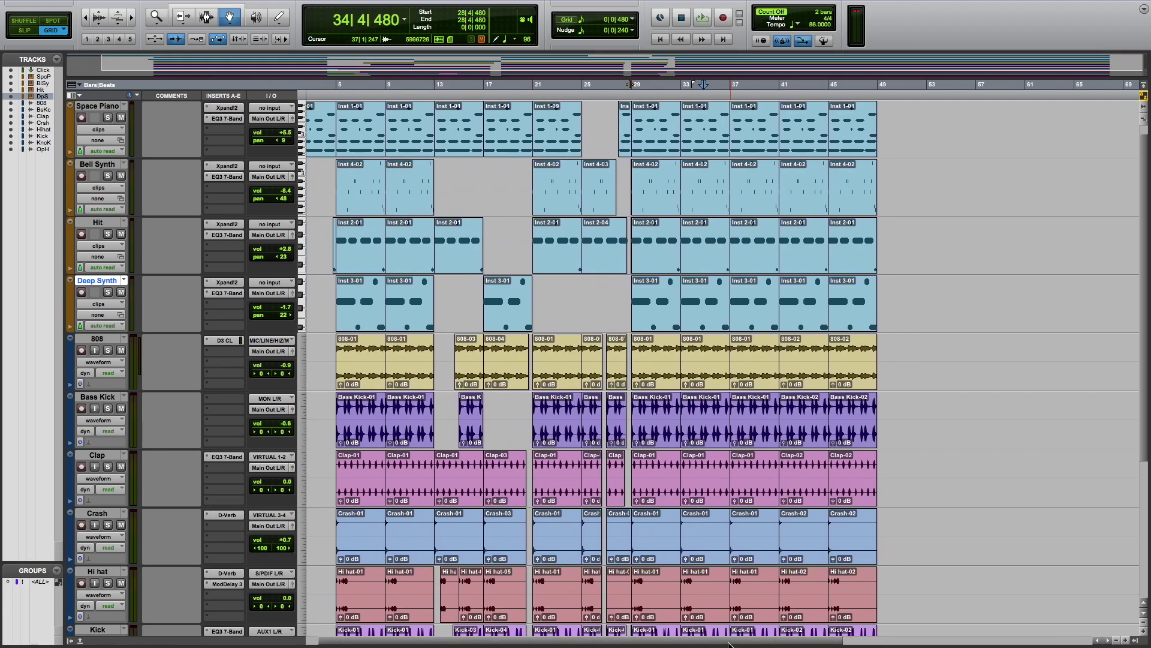
{"action": "left_click_drag", "start_coordinate": [725, 643], "coordinate": [817, 642]}
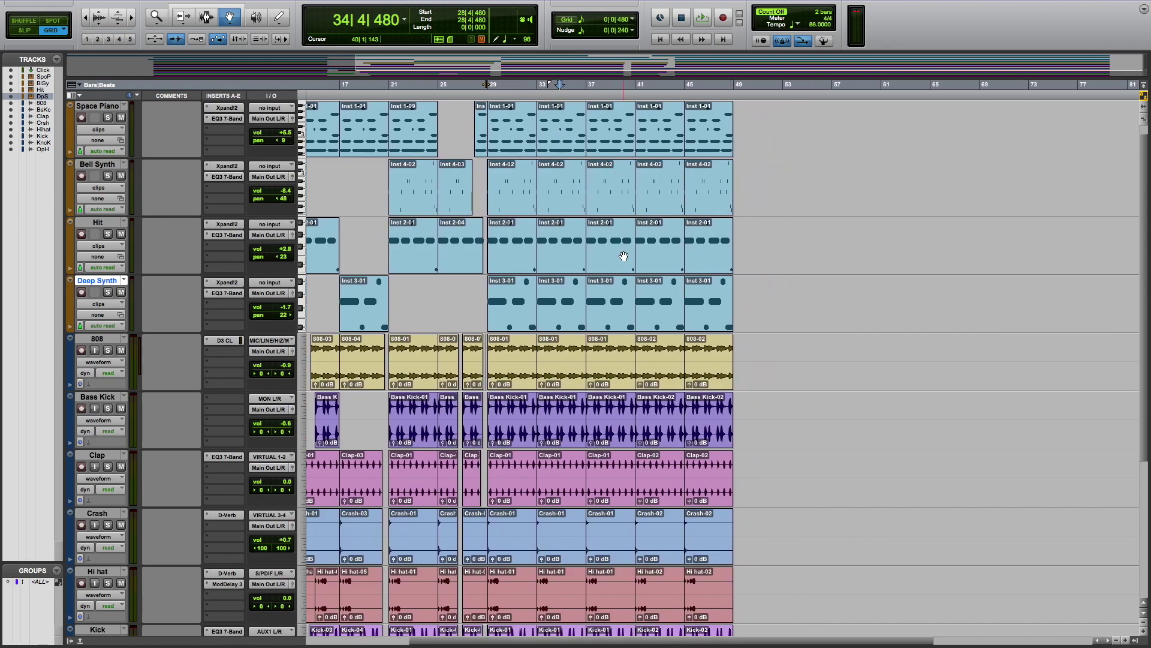
{"action": "key", "text": "space"}
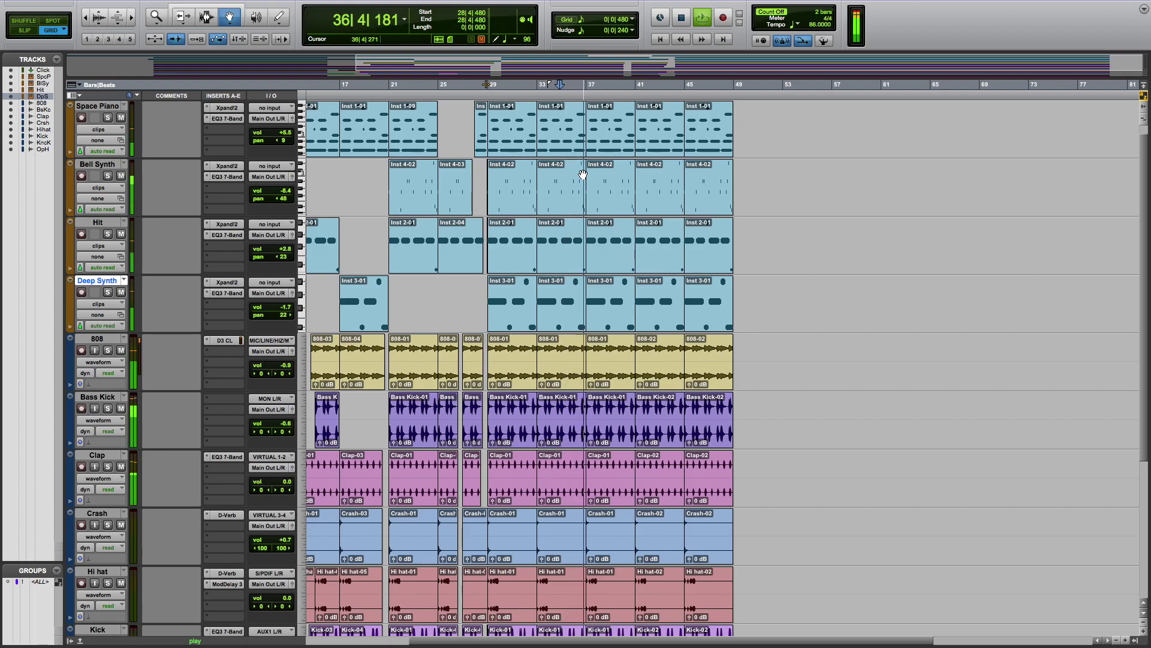
Delete the Bell Synth and Deep Synth clips at bars 37–41
{"action": "left_click", "coordinate": [610, 185]}
{"action": "key", "text": "Delete"}
{"action": "left_click", "coordinate": [614, 298]}
{"action": "key", "text": "Delete"}
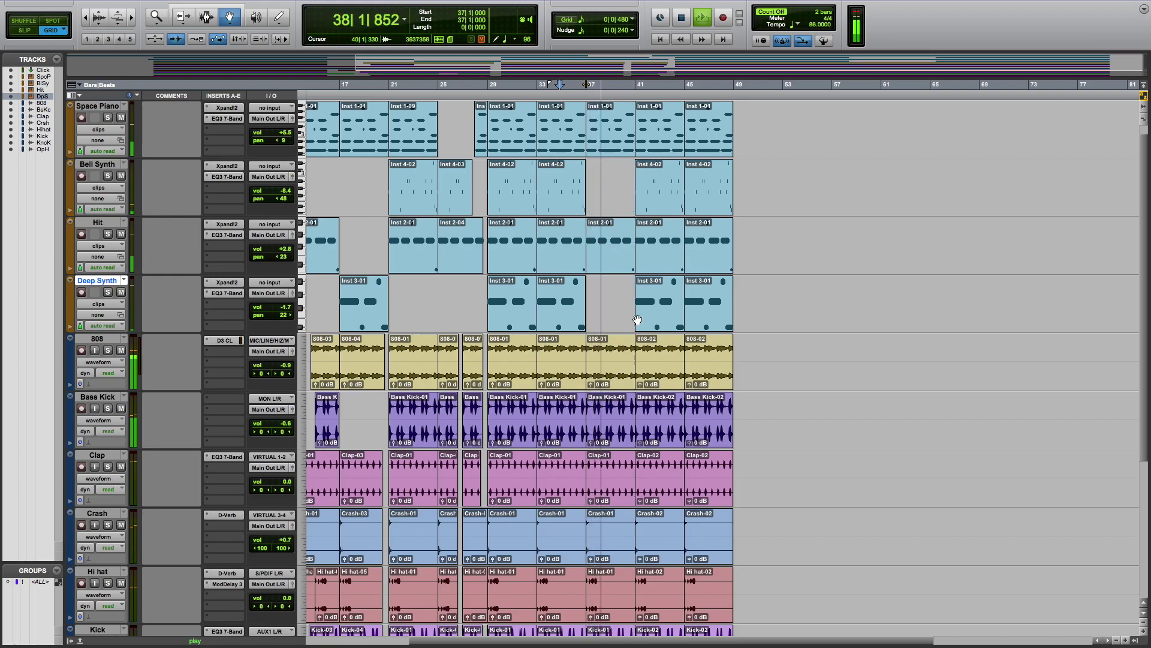
Delete the Knock Kick clip at bars 37–41
{"action": "scroll", "coordinate": [640, 488], "scroll_direction": "down", "scroll_amount": 2}
{"action": "scroll", "coordinate": [624, 494], "scroll_direction": "down", "scroll_amount": 2}
{"action": "left_click", "coordinate": [615, 501]}
{"action": "key", "text": "Delete"}
{"action": "scroll", "coordinate": [612, 496], "scroll_direction": "up", "scroll_amount": 2}
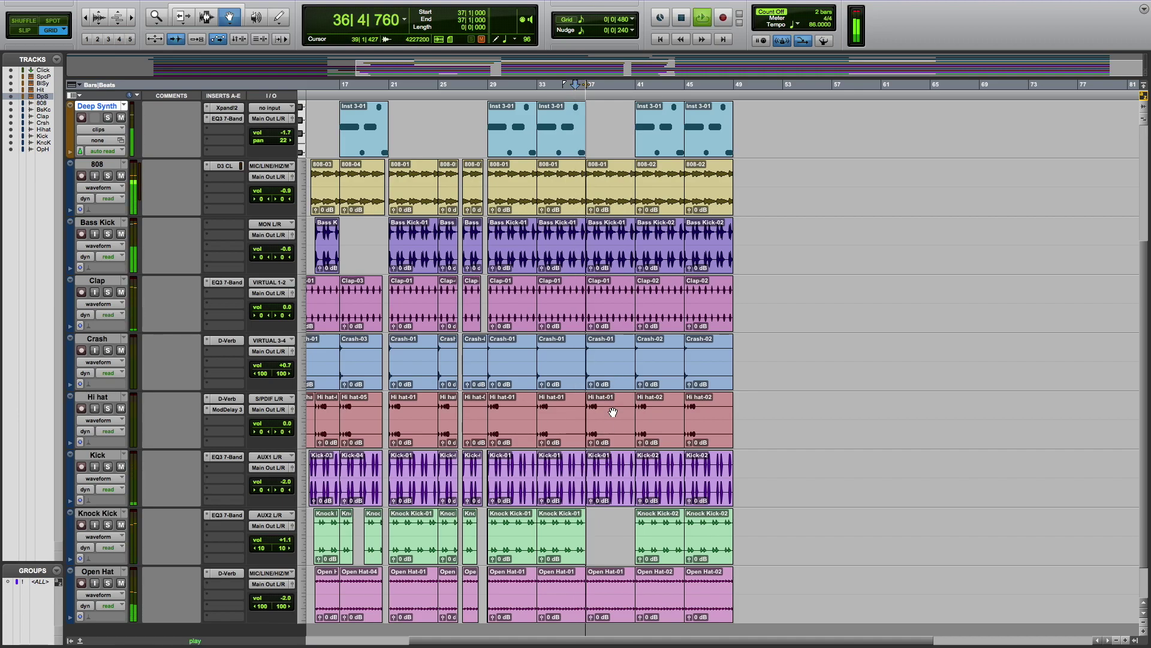
Delete the Hi hat range 39|1|480 to 41|1|480, then try duplicating the remaining part and undo the duplicate
{"action": "left_click", "coordinate": [204, 19]}
{"action": "left_click_drag", "start_coordinate": [612, 423], "coordinate": [636, 428]}
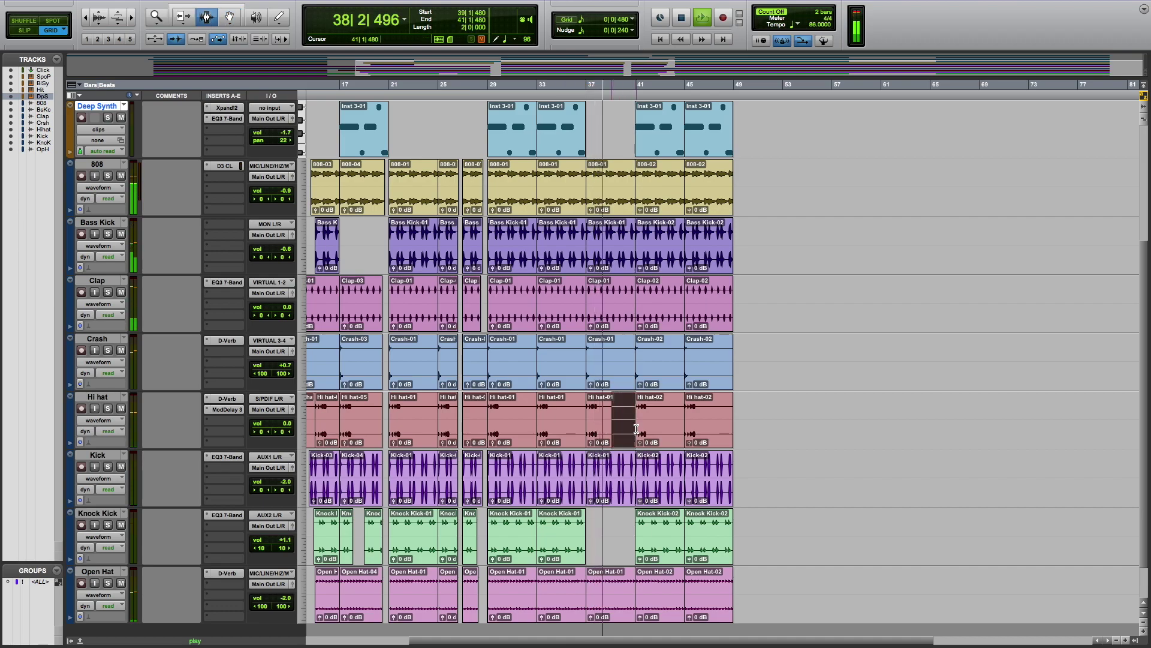
{"action": "key", "text": "Delete"}
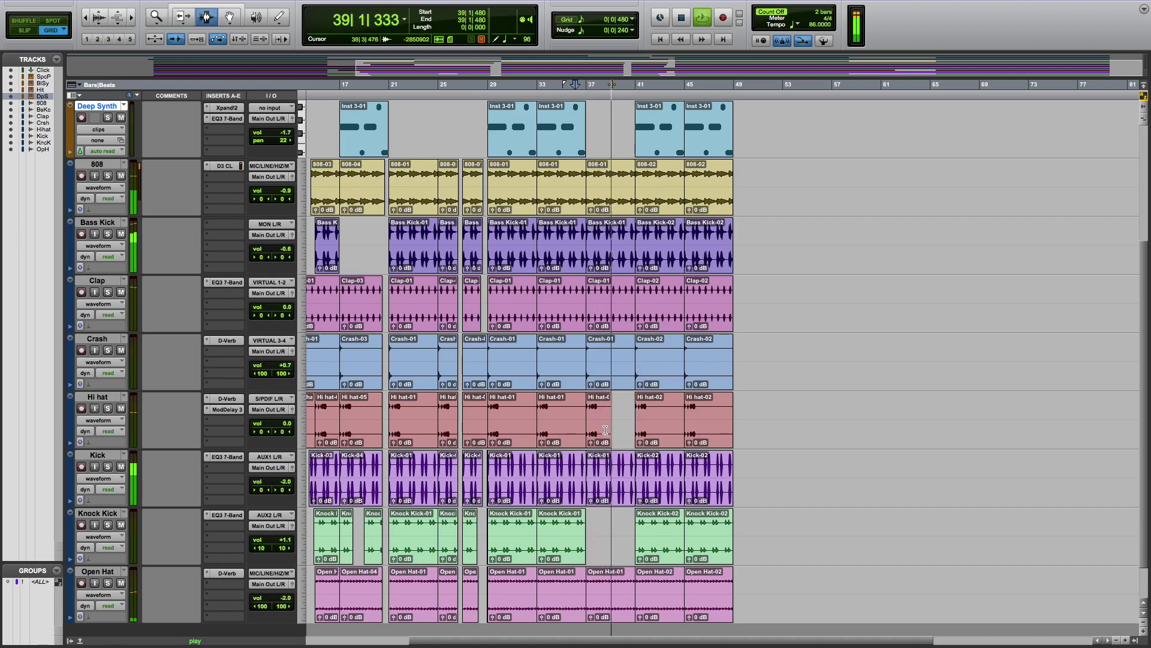
{"action": "key", "text": "super+d"}
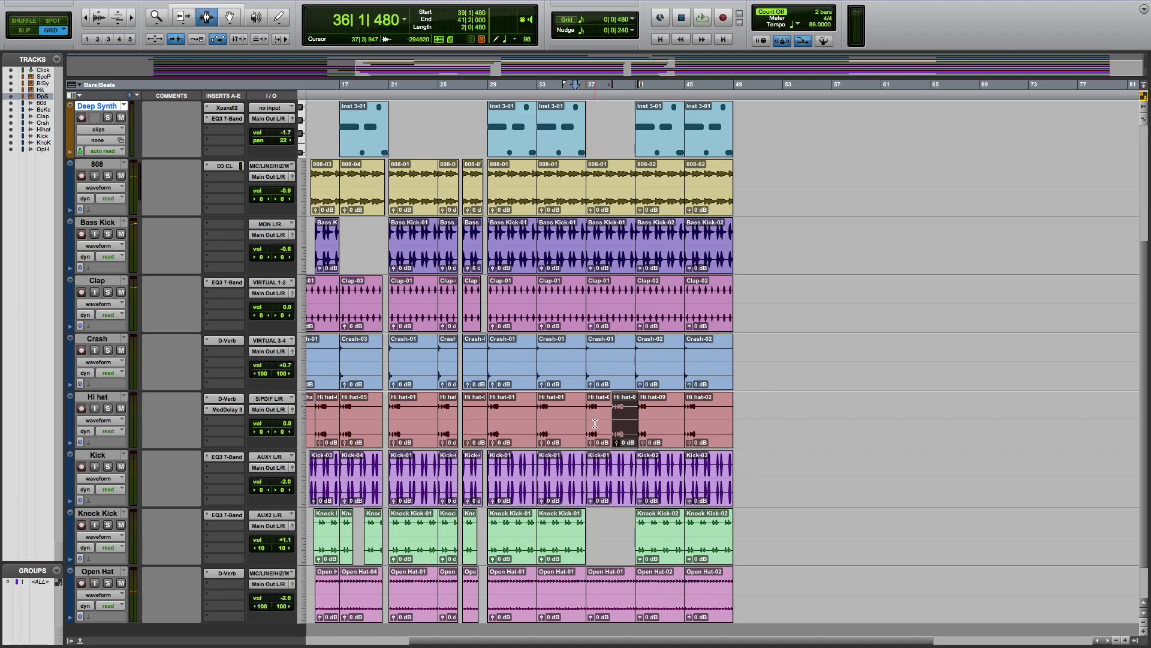
{"action": "key", "text": "super+z"}
Cut the Hi hat clip at bar 37 back to 39|1|000, duplicate it into bars 39–41, and play the section
{"action": "left_click_drag", "start_coordinate": [627, 416], "coordinate": [611, 417]}
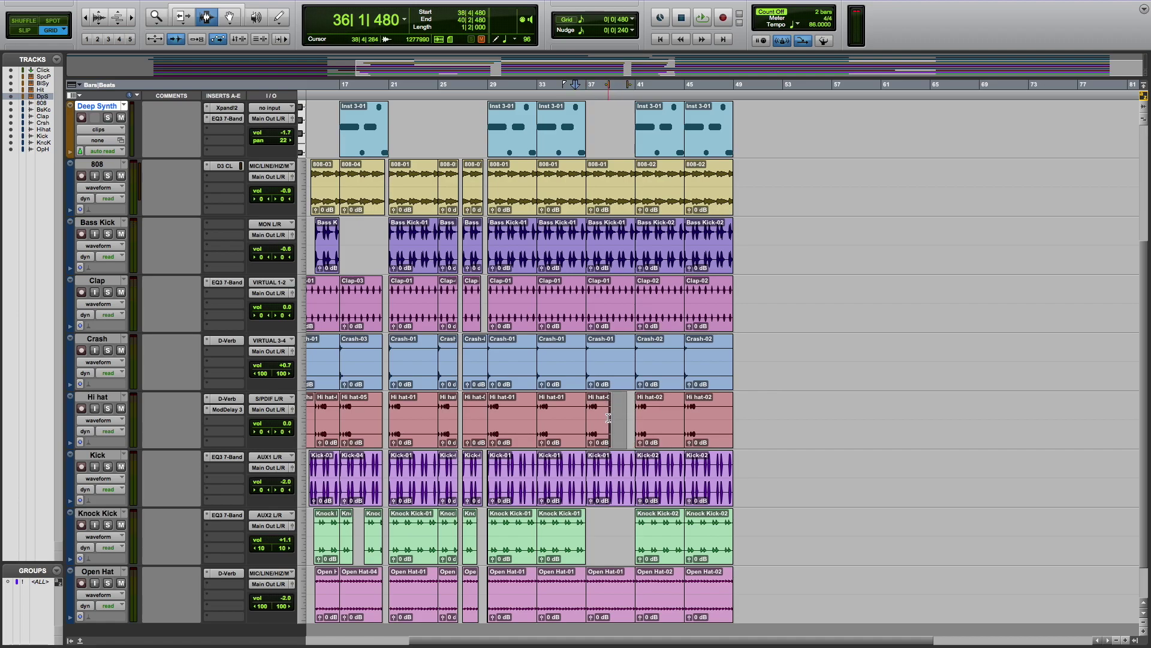
{"action": "left_click", "coordinate": [130, 18]}
{"action": "left_click", "coordinate": [130, 19]}
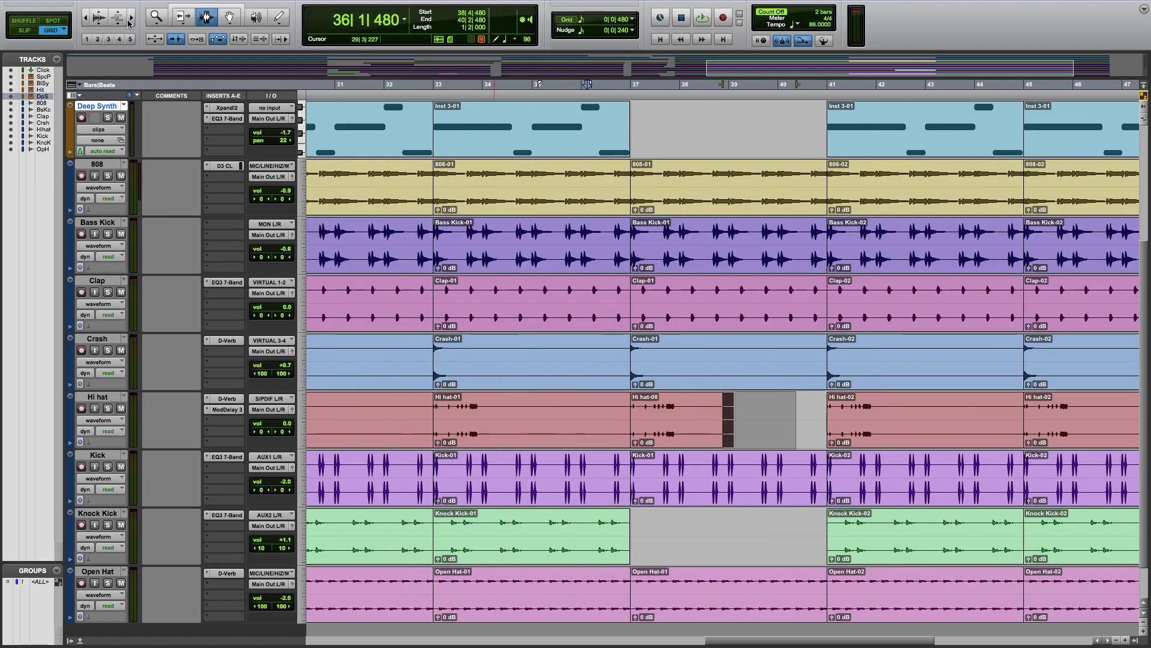
{"action": "left_click_drag", "start_coordinate": [773, 420], "coordinate": [728, 415]}
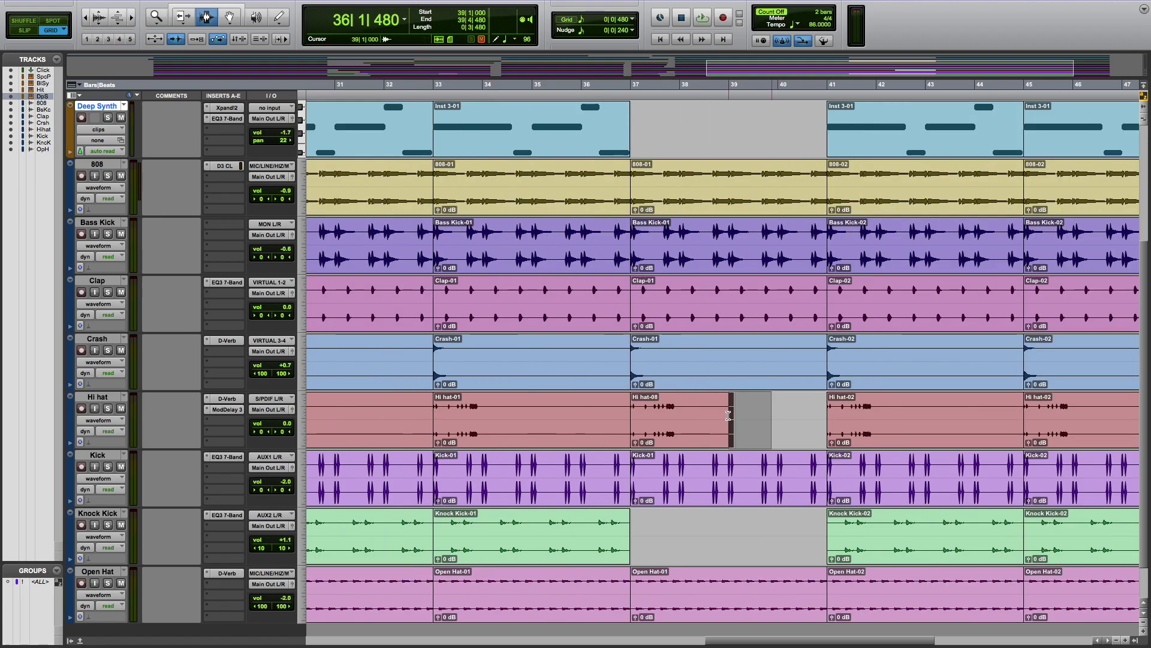
{"action": "double_click", "coordinate": [719, 422]}
{"action": "key", "text": "super+d"}
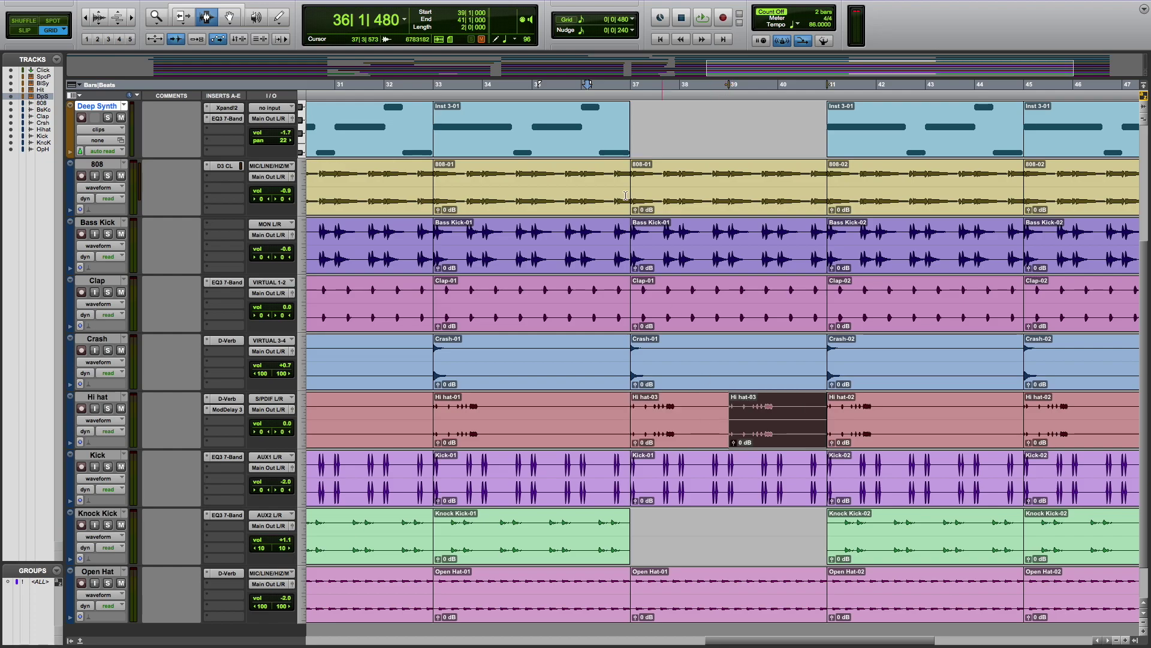
{"action": "key", "text": "space"}
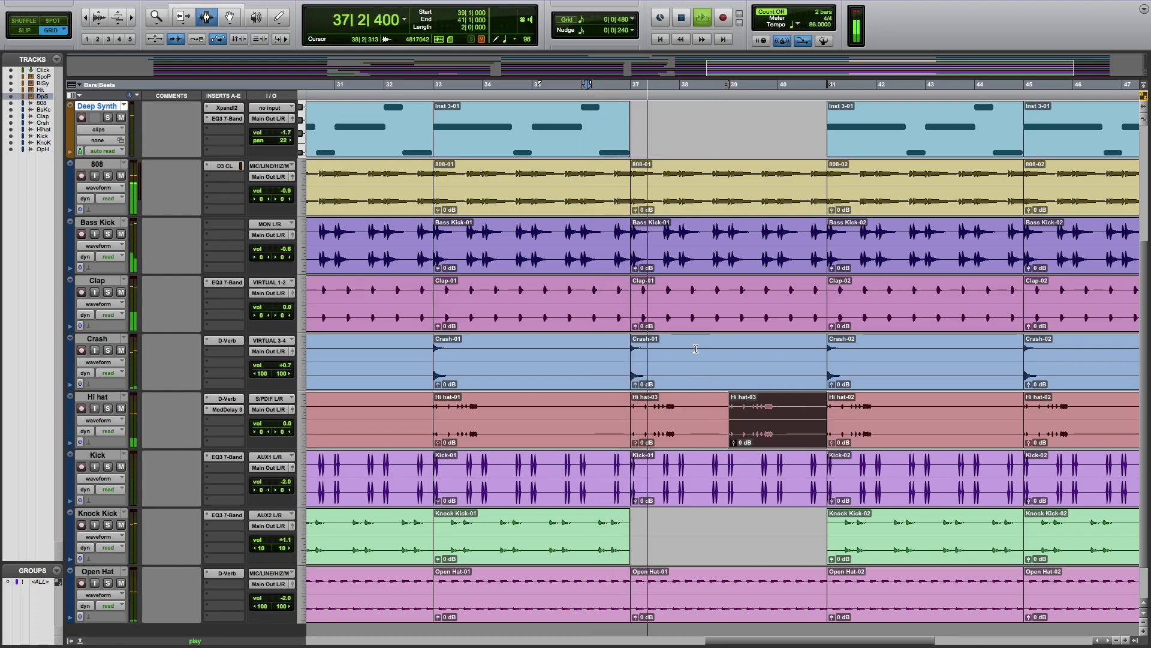
Delete the one-beat section of the Clap clip from 38|3|480 to 38|4|480
{"action": "left_click_drag", "start_coordinate": [710, 313], "coordinate": [724, 316]}
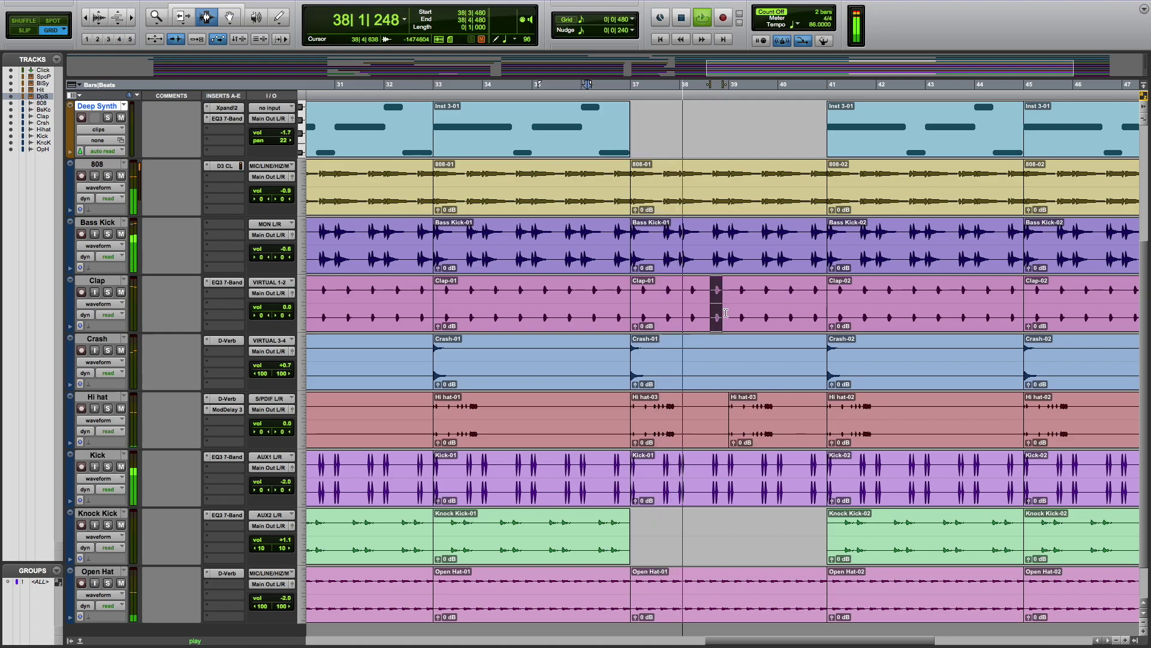
{"action": "key", "text": "Delete"}
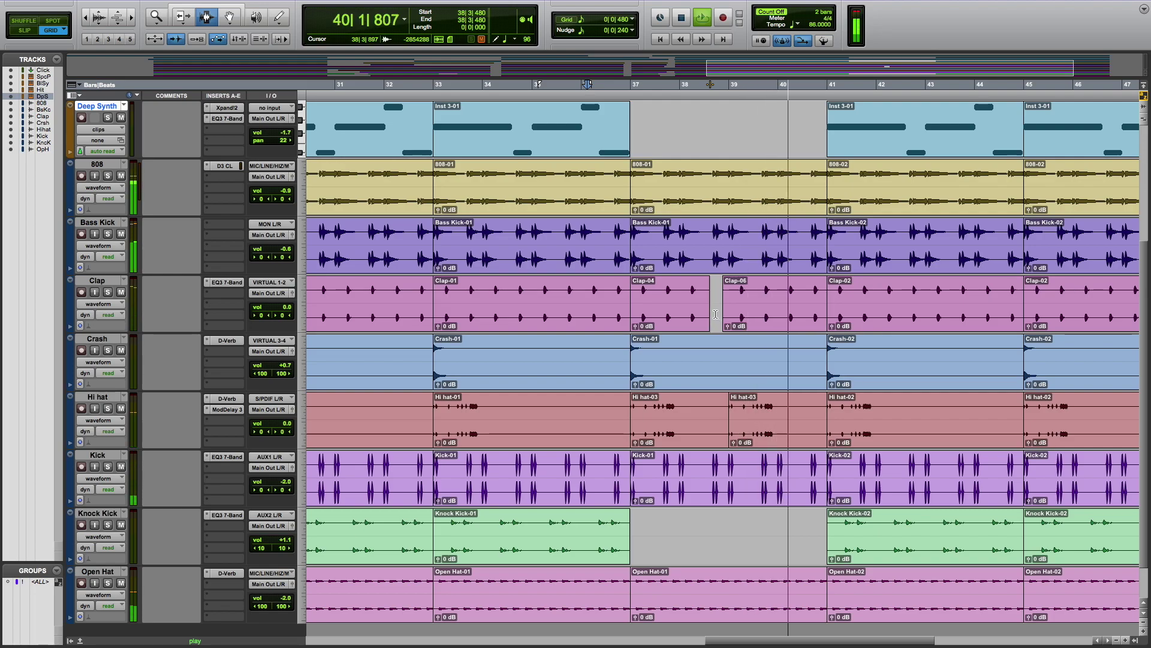
Delete the Bell Synth and Space Piano clips at bars 41–45 and play the section
{"action": "scroll", "coordinate": [797, 262], "scroll_direction": "up", "scroll_amount": 5}
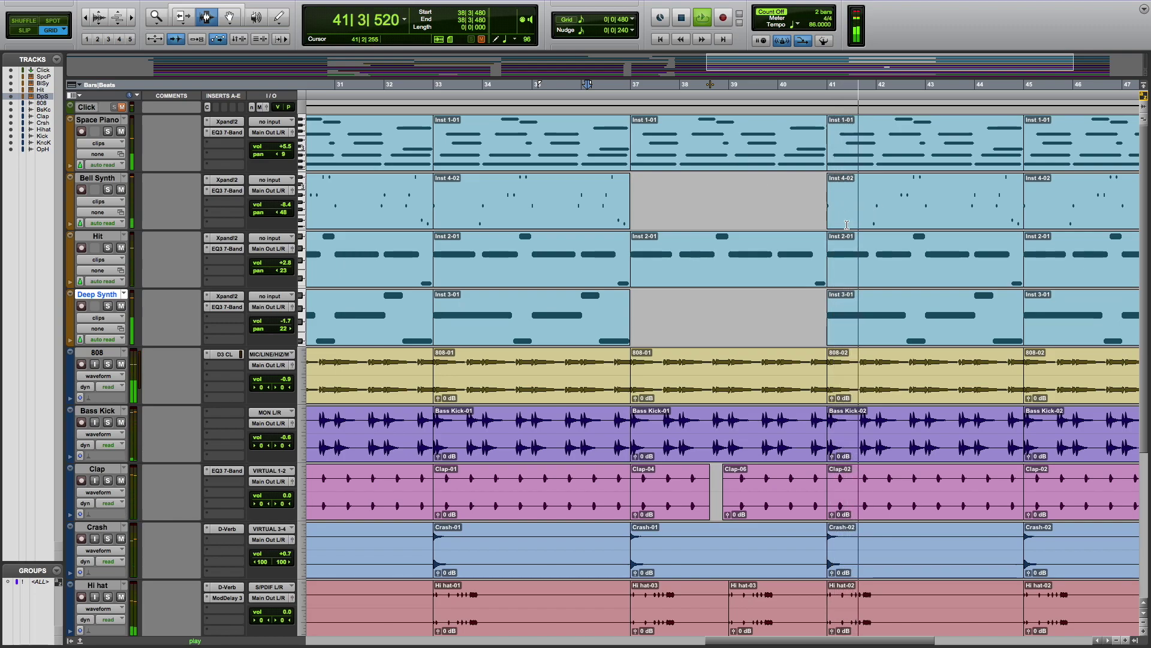
{"action": "double_click", "coordinate": [873, 211]}
{"action": "key", "text": "Delete"}
{"action": "double_click", "coordinate": [876, 147]}
{"action": "key", "text": "Delete"}
{"action": "key", "text": "space"}
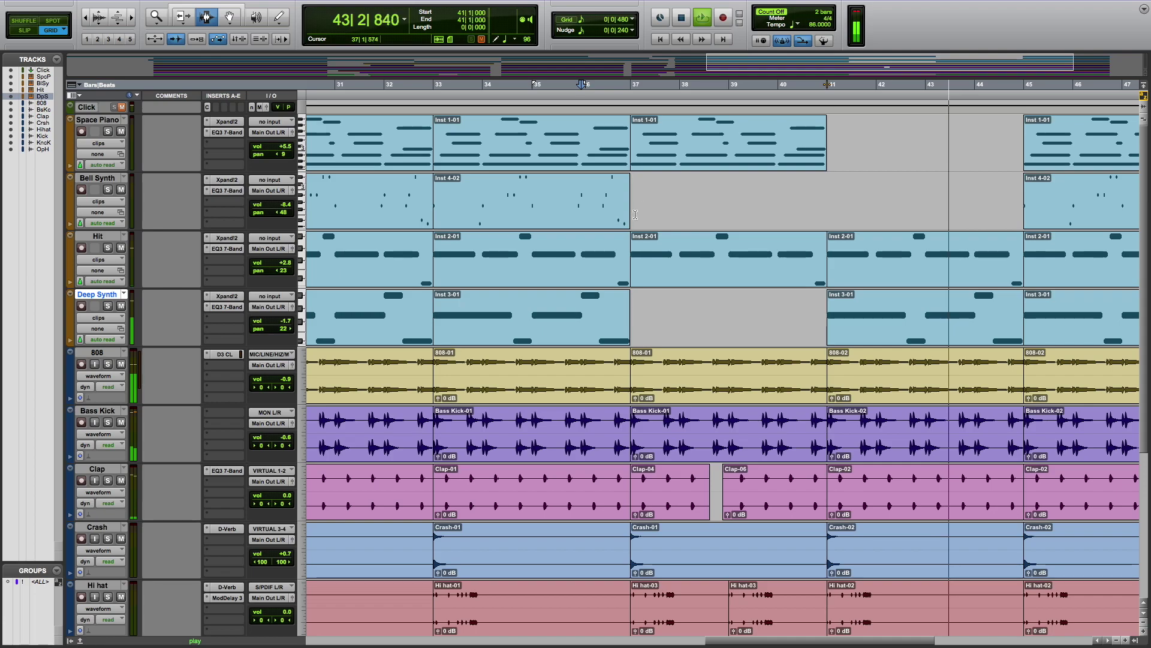
Move the Bell Synth clip from bar 45 back to the start of bar 41 and play the transition into it
{"action": "key", "text": "r"}
{"action": "key", "text": "r"}
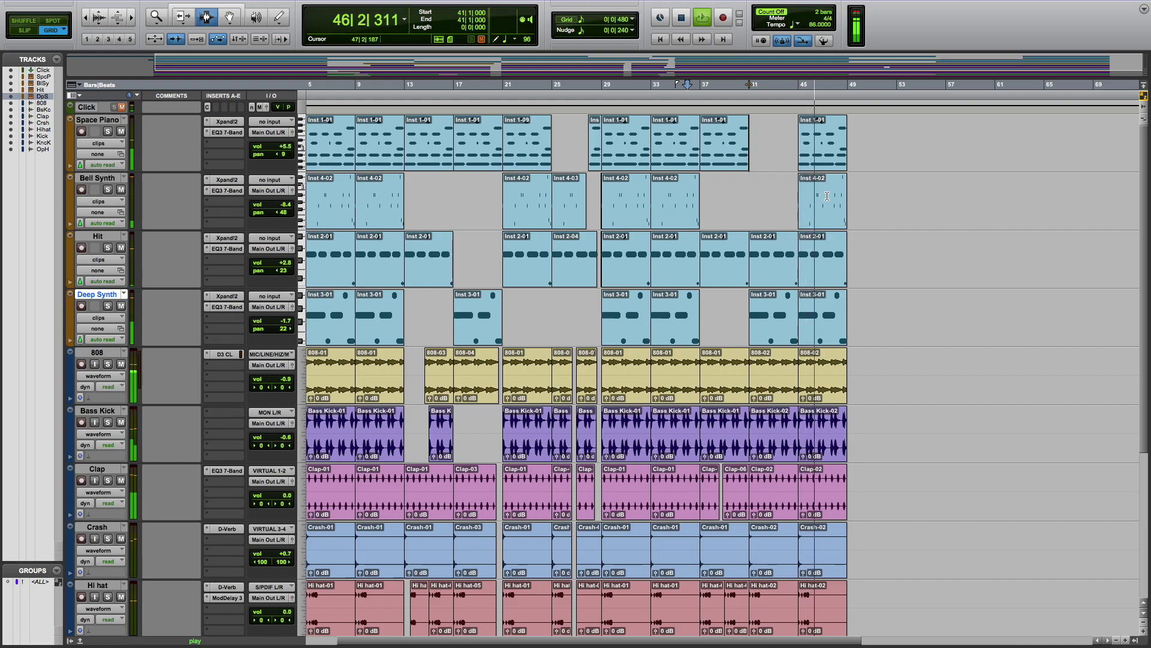
{"action": "key", "text": "ctrl+Tab"}
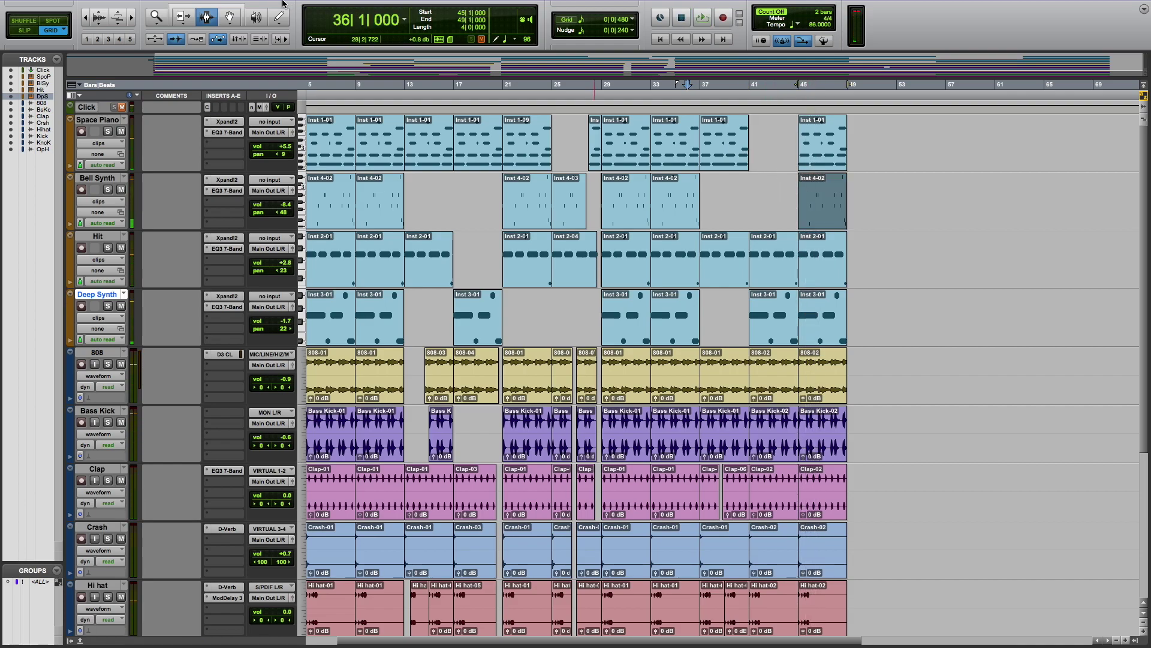
{"action": "left_click_drag", "start_coordinate": [819, 185], "coordinate": [754, 168]}
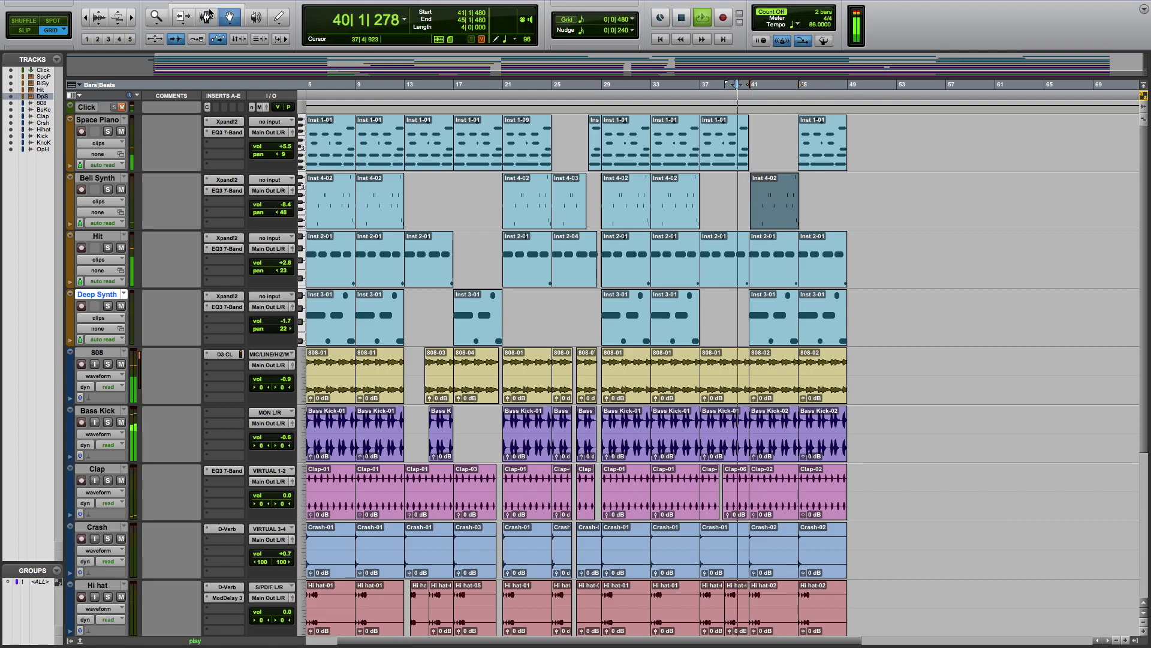
{"action": "double_click", "coordinate": [132, 18]}
{"action": "left_click", "coordinate": [131, 18]}
{"action": "key", "text": "space"}
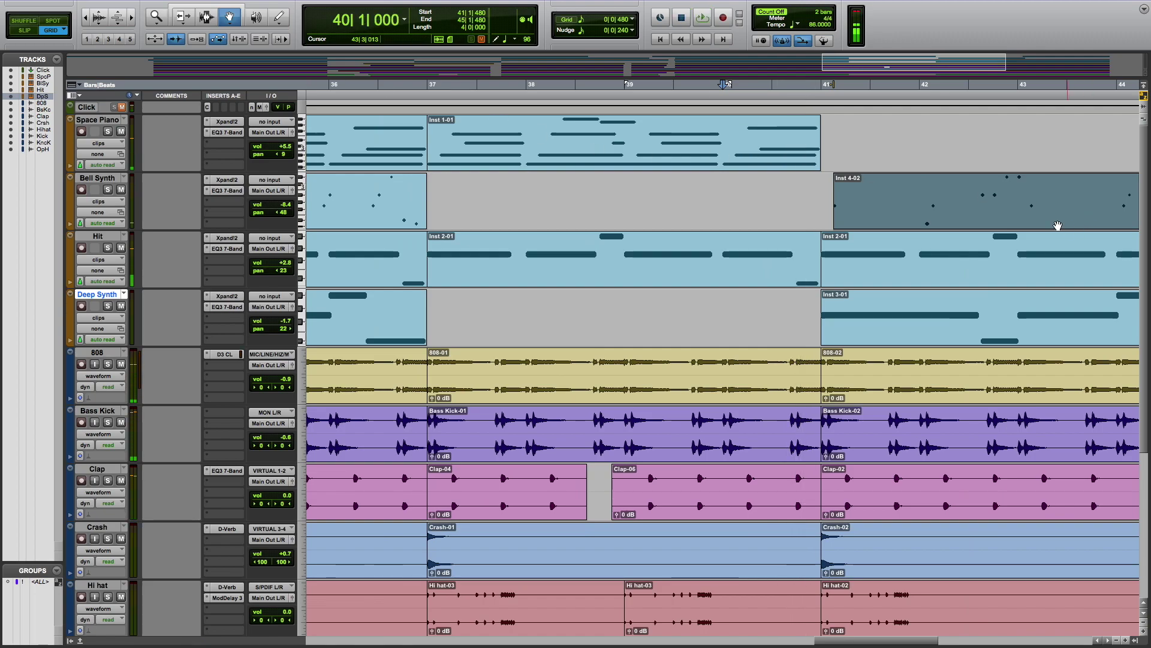
{"action": "left_click", "coordinate": [999, 204]}
{"action": "key", "text": "space"}
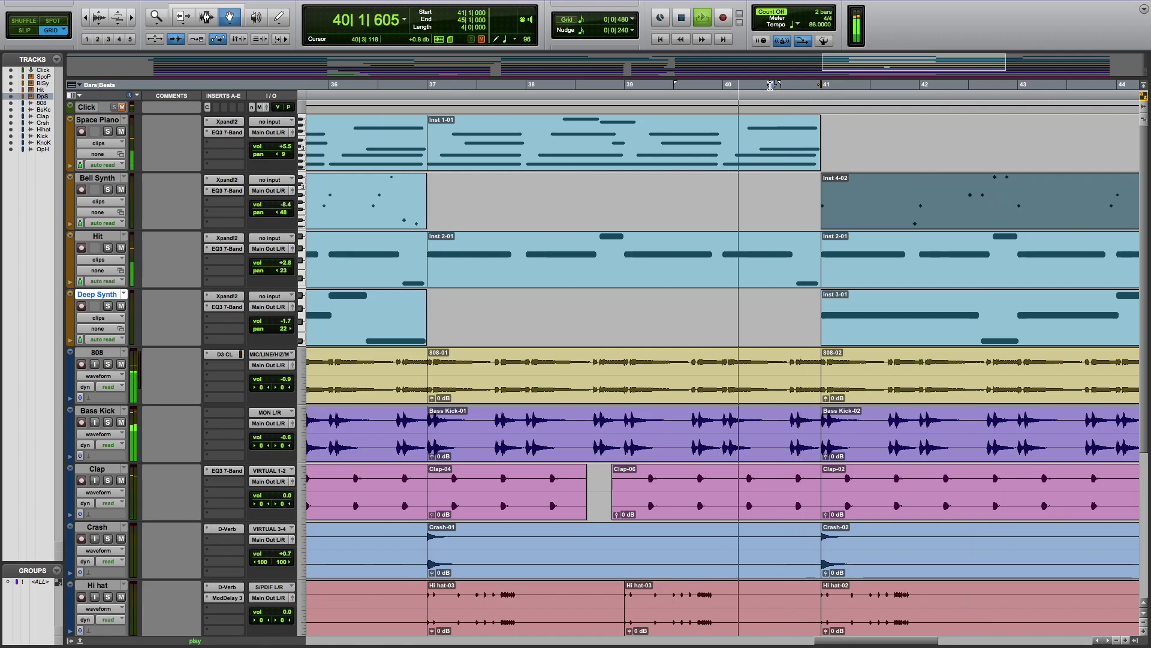
Delete the end of the Clap clip from 40|3|480 up to bar 41 to leave a short break
{"action": "left_click", "coordinate": [207, 18]}
{"action": "key", "text": "space"}
{"action": "left_click_drag", "start_coordinate": [784, 501], "coordinate": [816, 502]}
{"action": "key", "text": "Delete"}
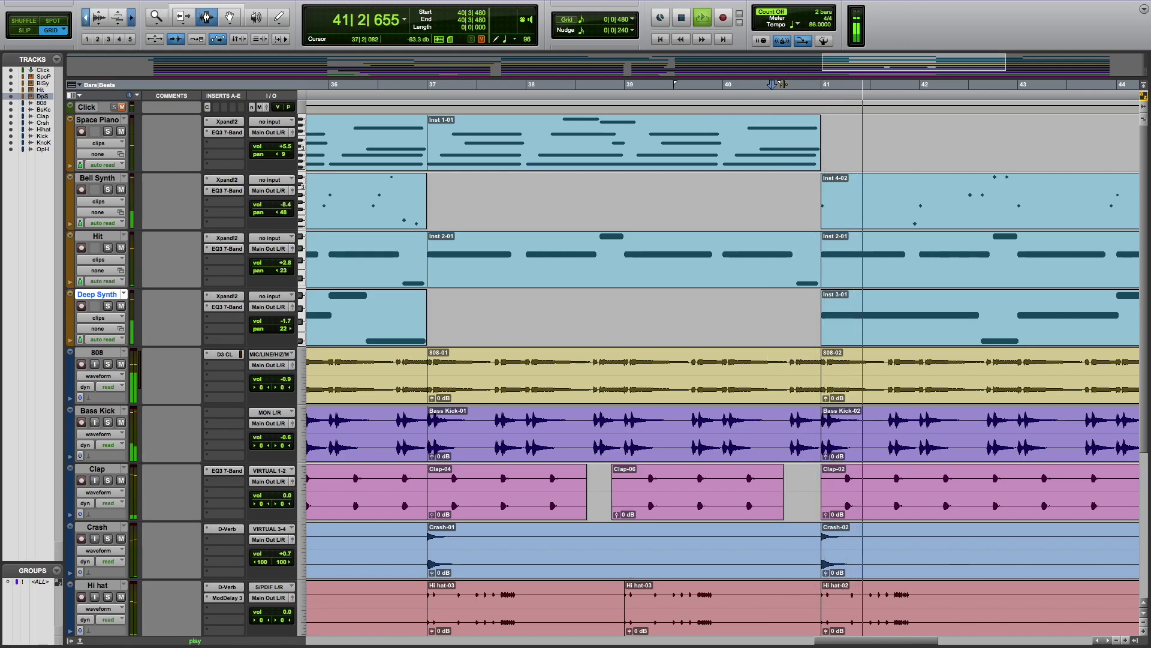
Delete the Hit clip at bars 41–45
{"action": "left_click", "coordinate": [86, 19]}
{"action": "left_click", "coordinate": [86, 19]}
{"action": "left_click", "coordinate": [86, 19]}
{"action": "left_click", "coordinate": [756, 262]}
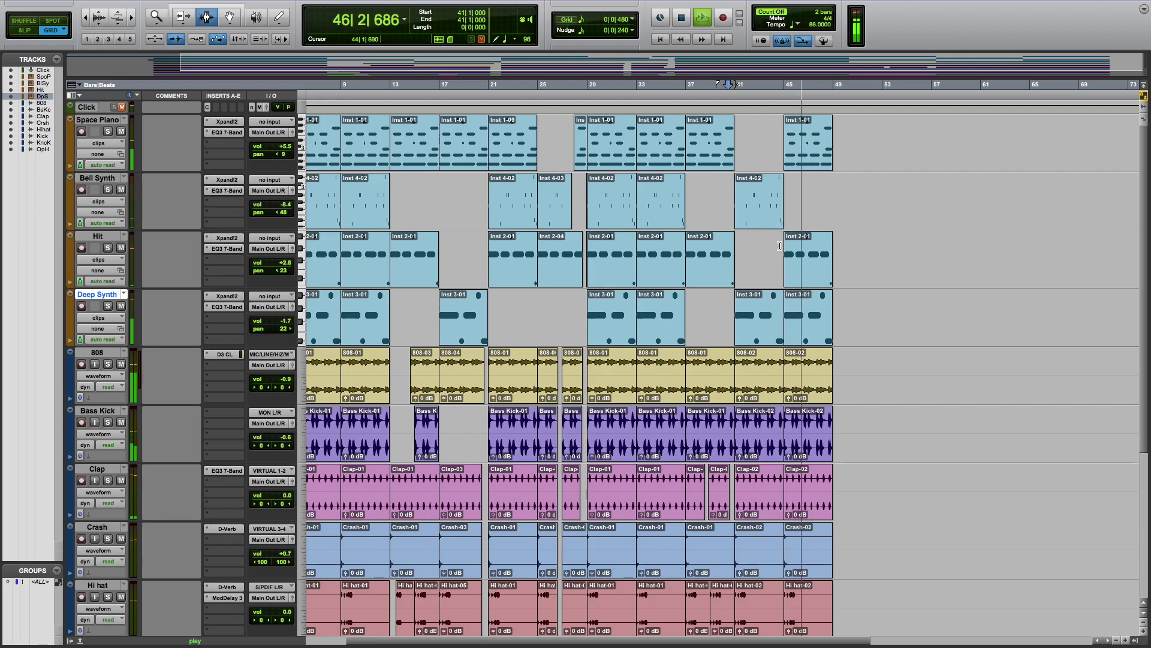
Play from before bar 37 and delete the Bass Kick clip at bars 37–41
{"action": "key", "text": "F8"}
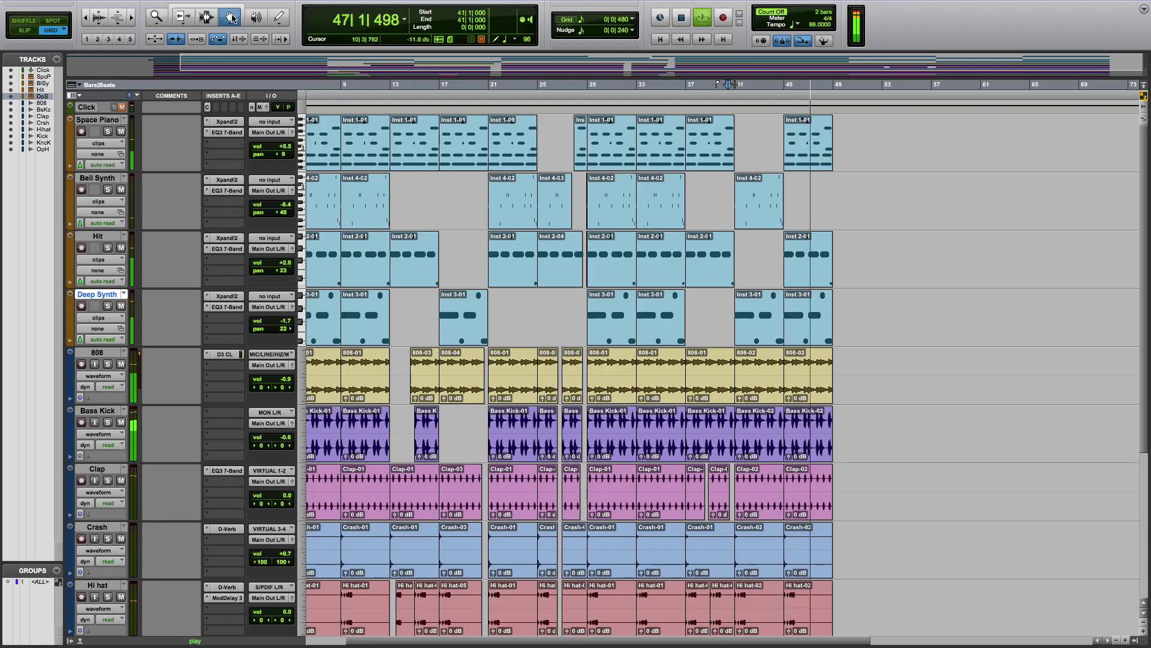
{"action": "scroll", "coordinate": [868, 413], "scroll_direction": "down", "scroll_amount": 2}
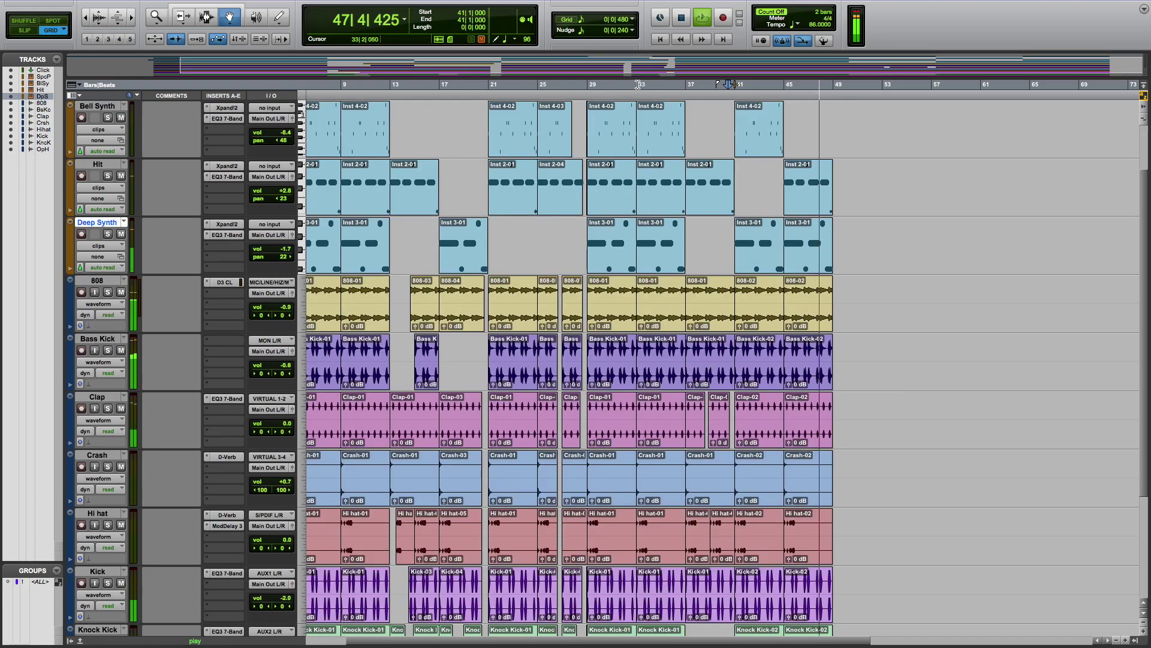
{"action": "key", "text": "space"}
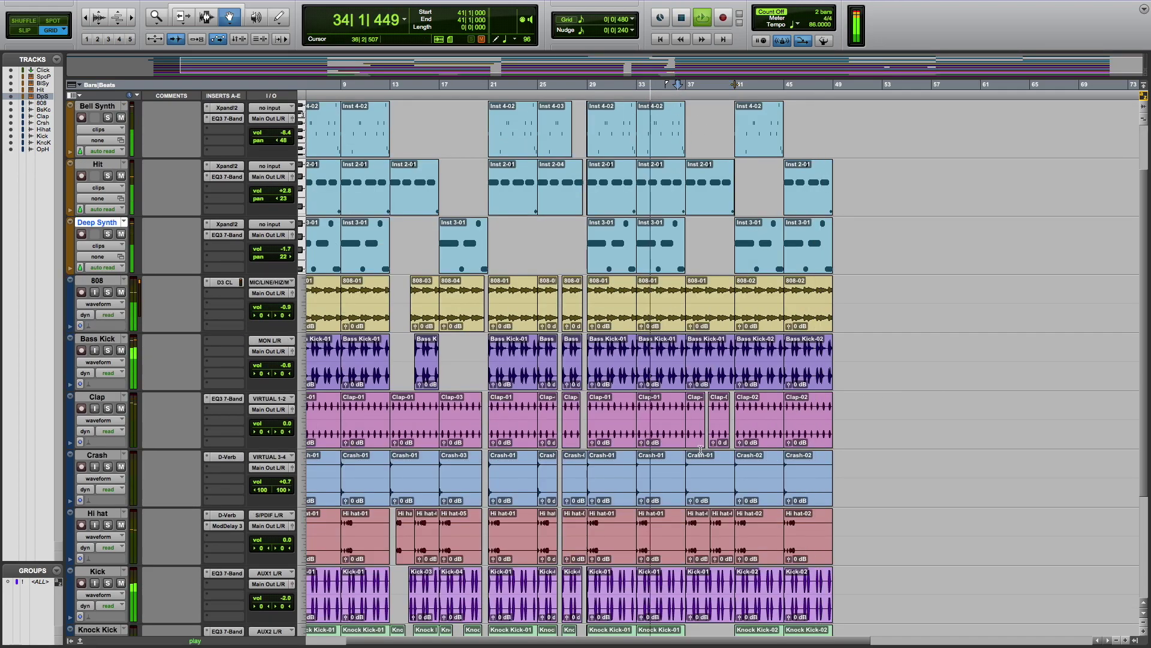
{"action": "scroll", "coordinate": [694, 421], "scroll_direction": "down", "scroll_amount": 5}
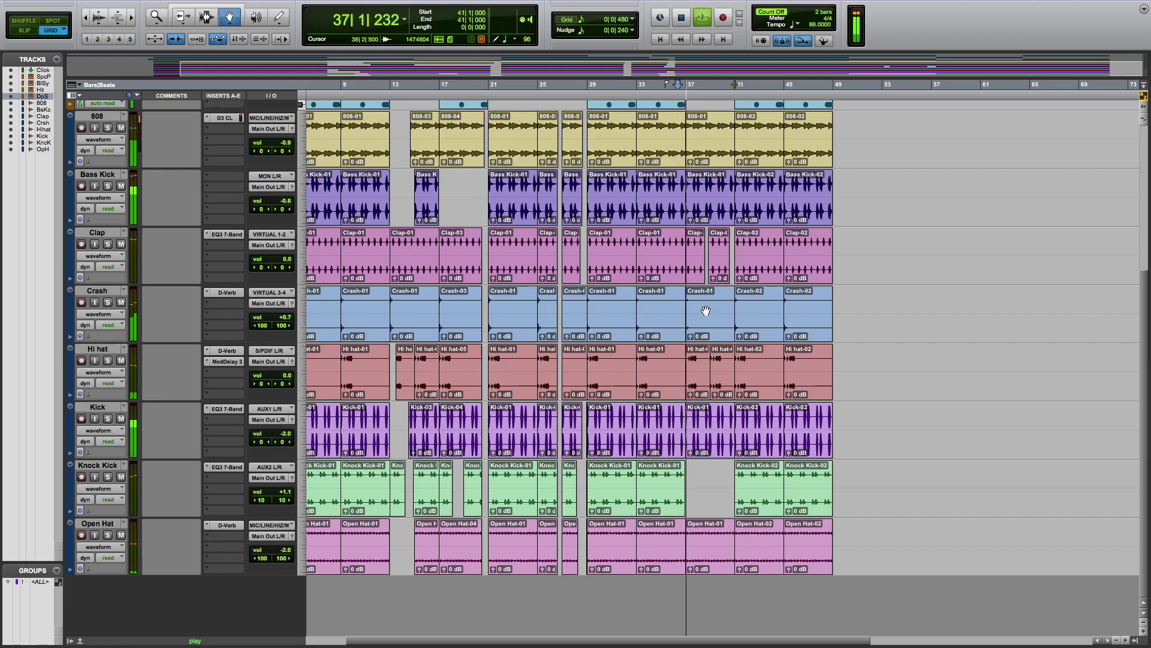
{"action": "left_click", "coordinate": [701, 211]}
{"action": "key", "text": "Delete"}
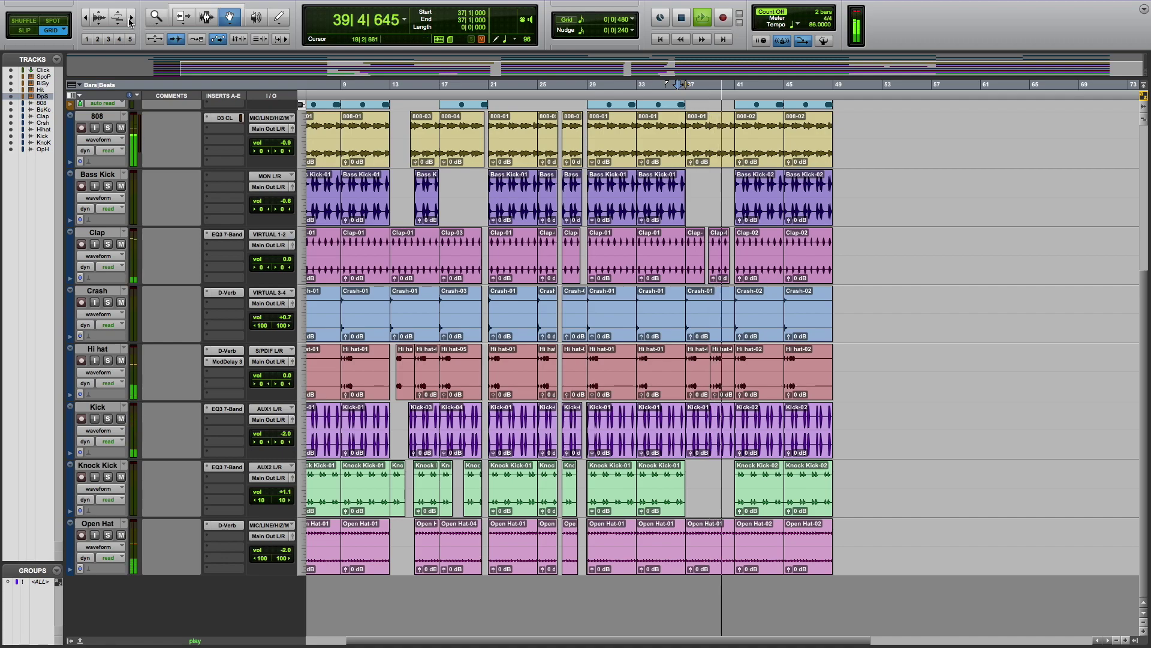
Review the synth and drum tracks across the whole arrangement up to bar 49 while checking how the sections play
{"action": "key", "text": "t"}
{"action": "left_click", "coordinate": [204, 16]}
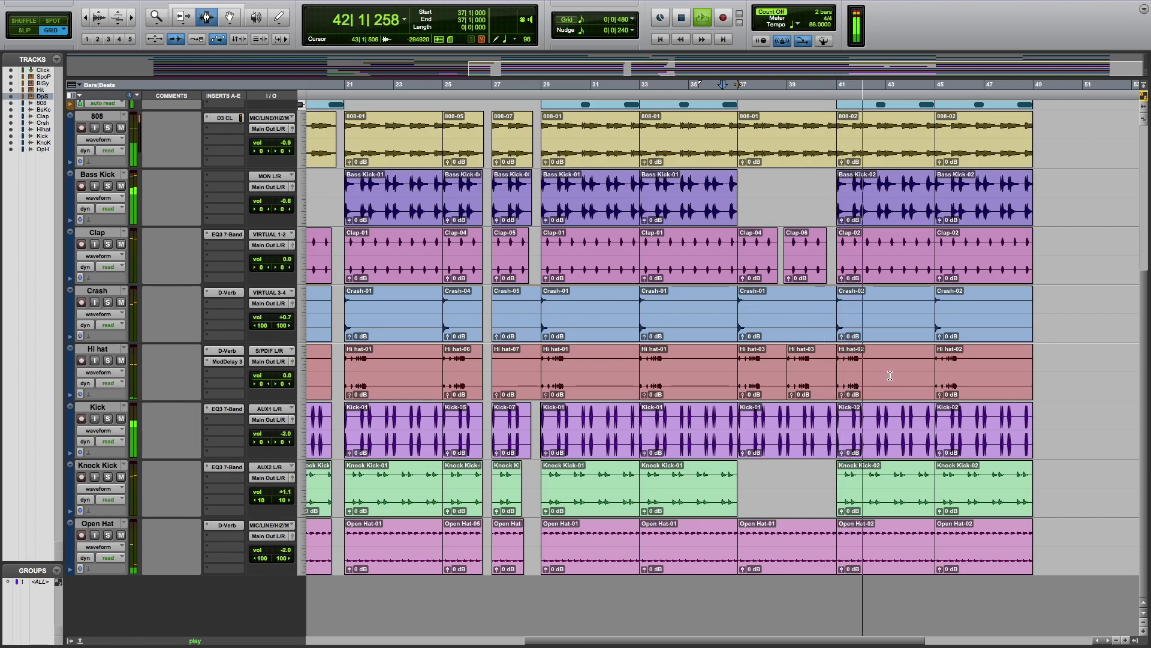
{"action": "scroll", "coordinate": [908, 386], "scroll_direction": "up", "scroll_amount": 3}
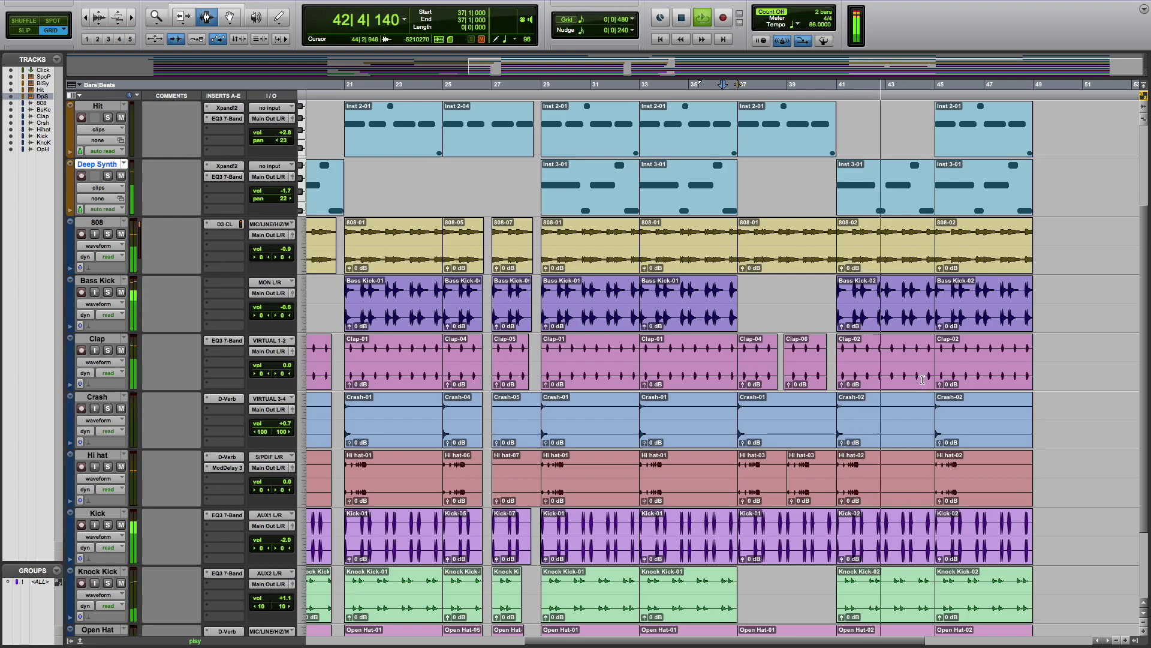
{"action": "scroll", "coordinate": [920, 380], "scroll_direction": "down", "scroll_amount": 2}
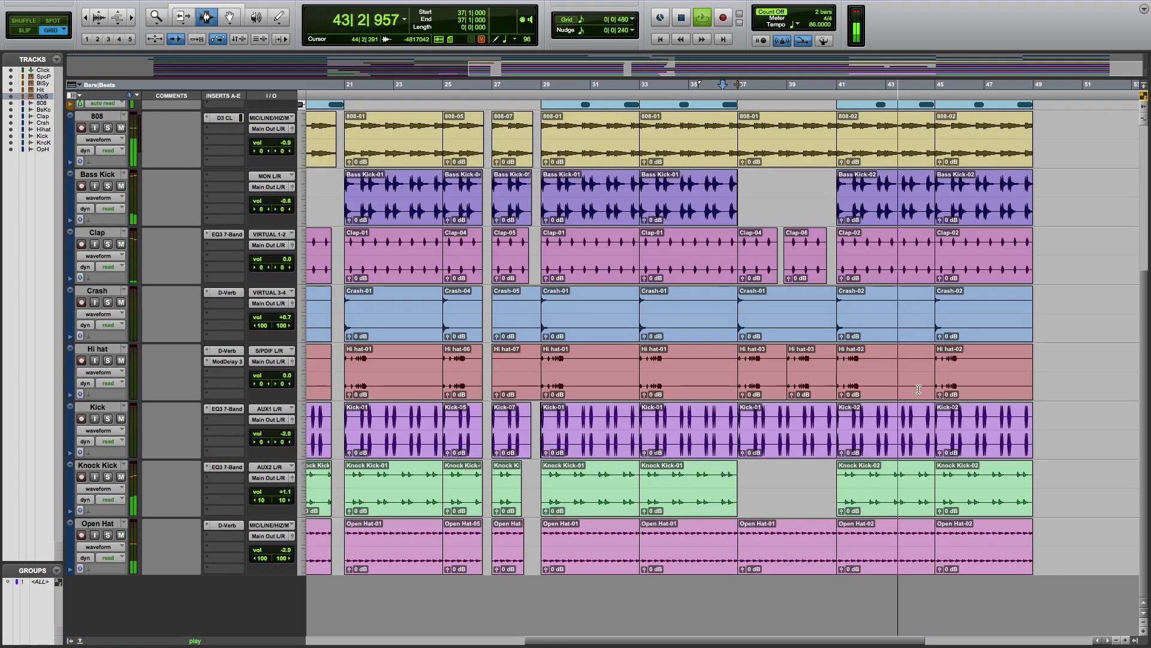
{"action": "scroll", "coordinate": [906, 386], "scroll_direction": "up", "scroll_amount": 3}
{"action": "scroll", "coordinate": [908, 386], "scroll_direction": "down", "scroll_amount": 2}
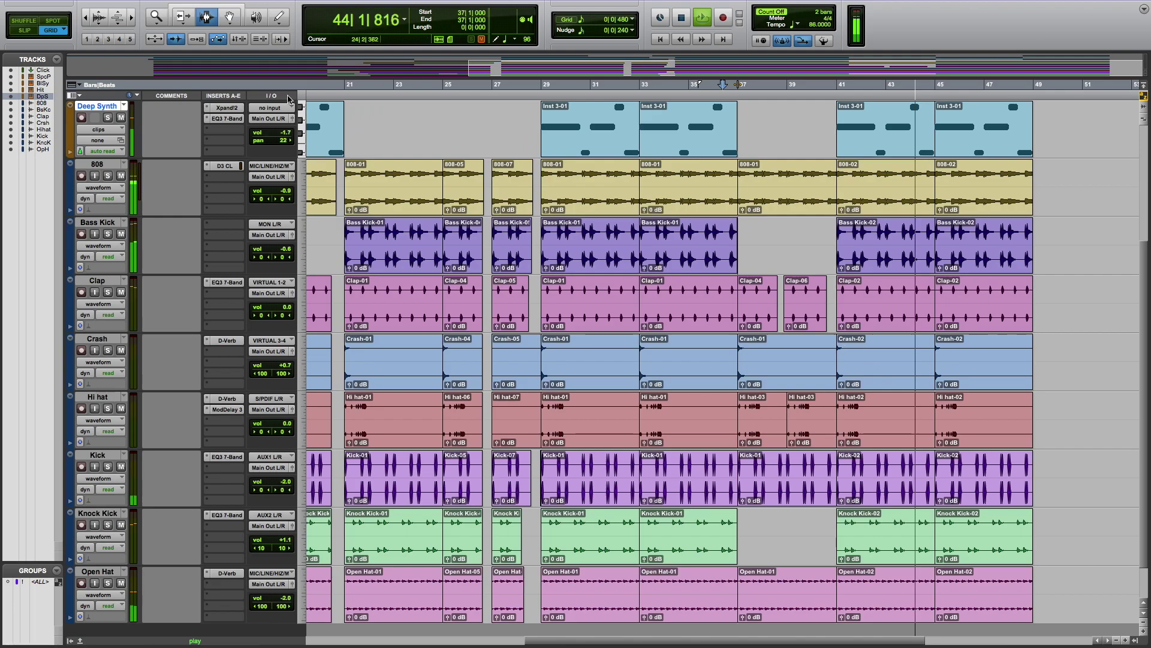
{"action": "left_click", "coordinate": [86, 18]}
{"action": "left_click", "coordinate": [86, 18]}
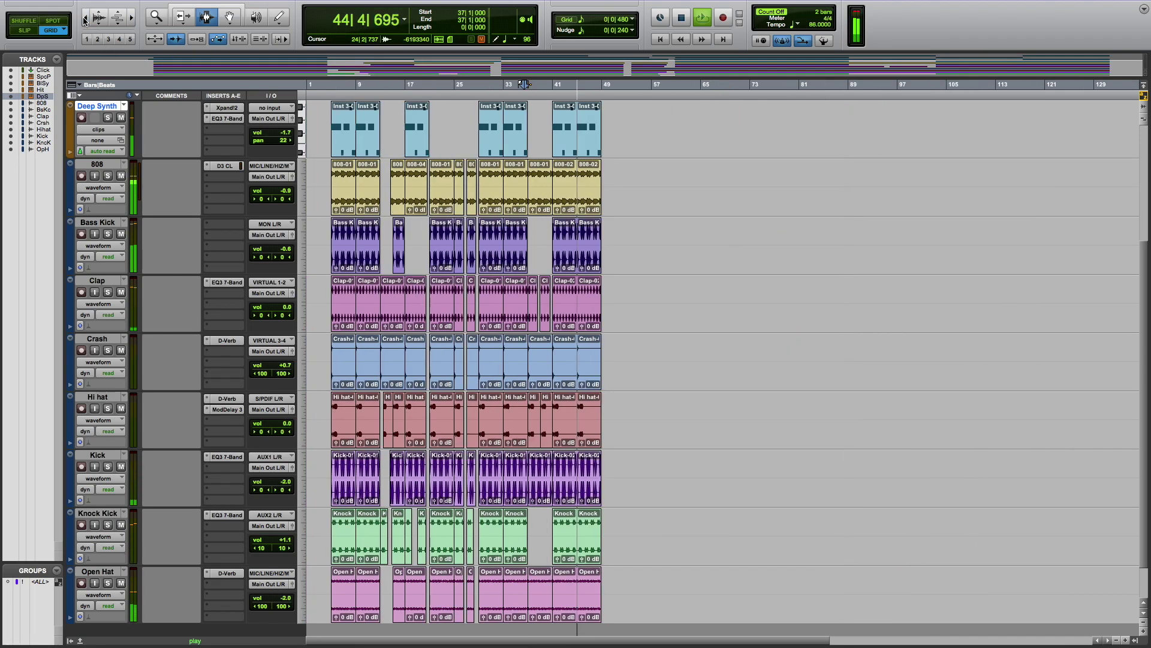
{"action": "left_click", "coordinate": [132, 17]}
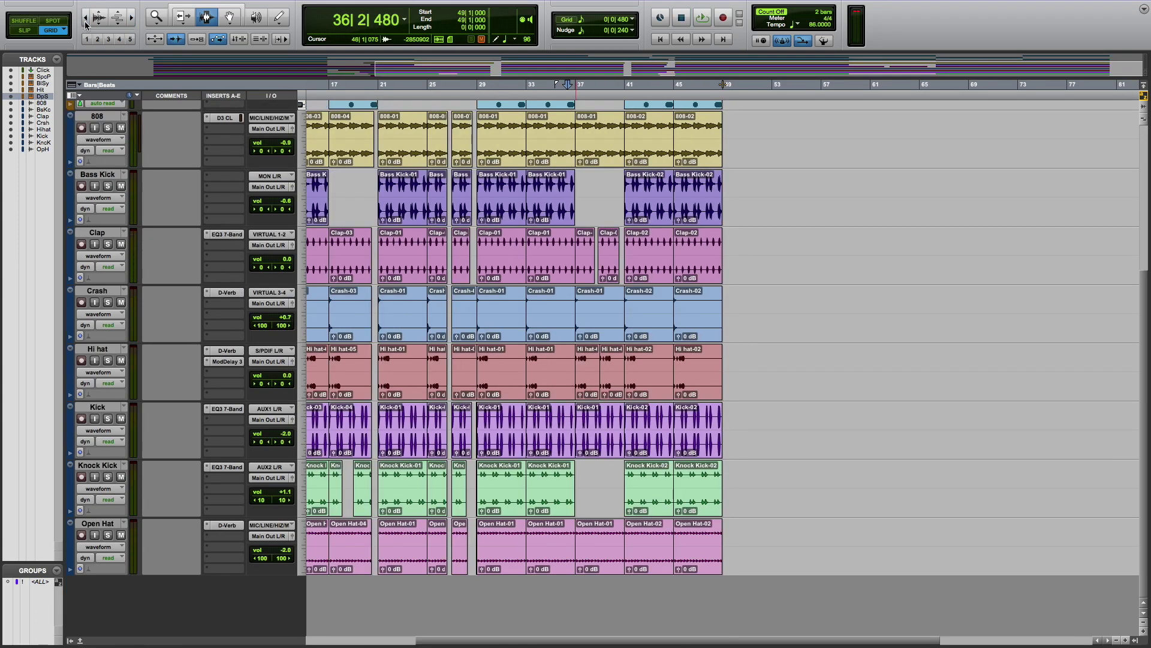
{"action": "left_click", "coordinate": [86, 22]}
{"action": "scroll", "coordinate": [259, 90], "scroll_direction": "up", "scroll_amount": 3}
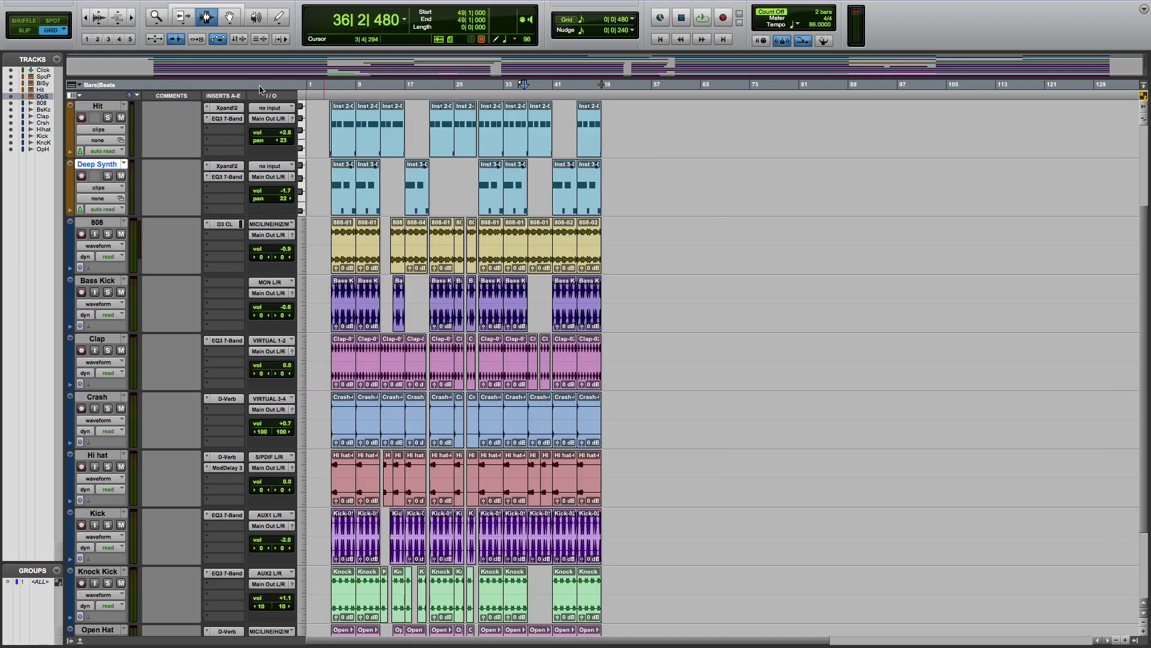
{"action": "left_click", "coordinate": [132, 19]}
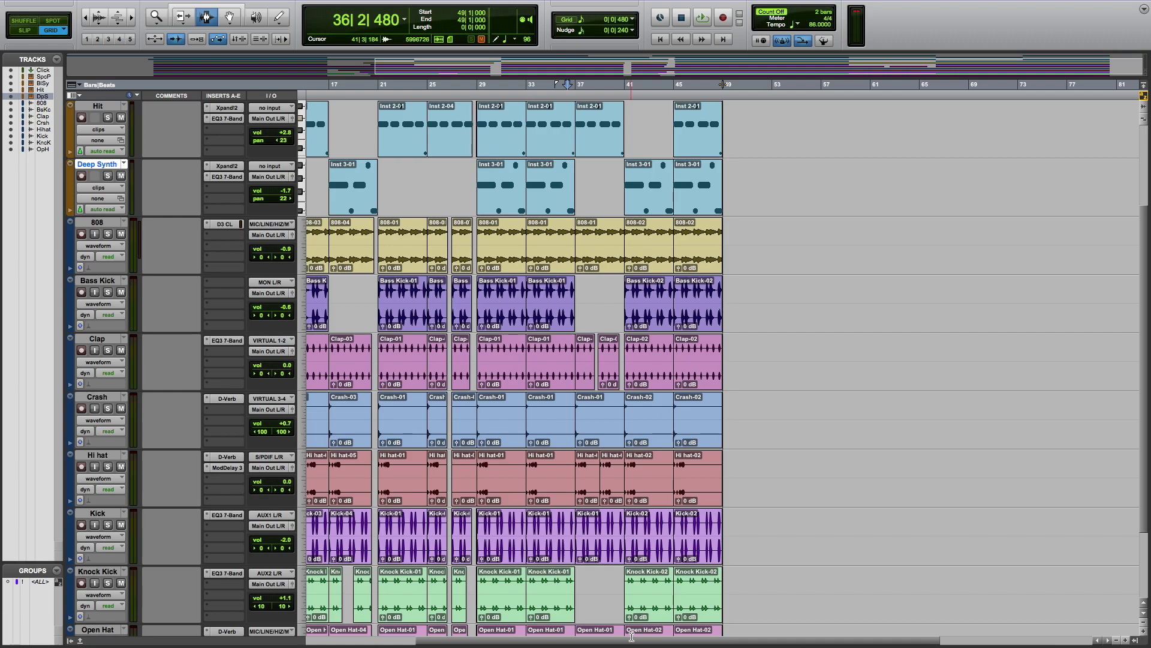
{"action": "left_click_drag", "start_coordinate": [632, 640], "coordinate": [548, 641]}
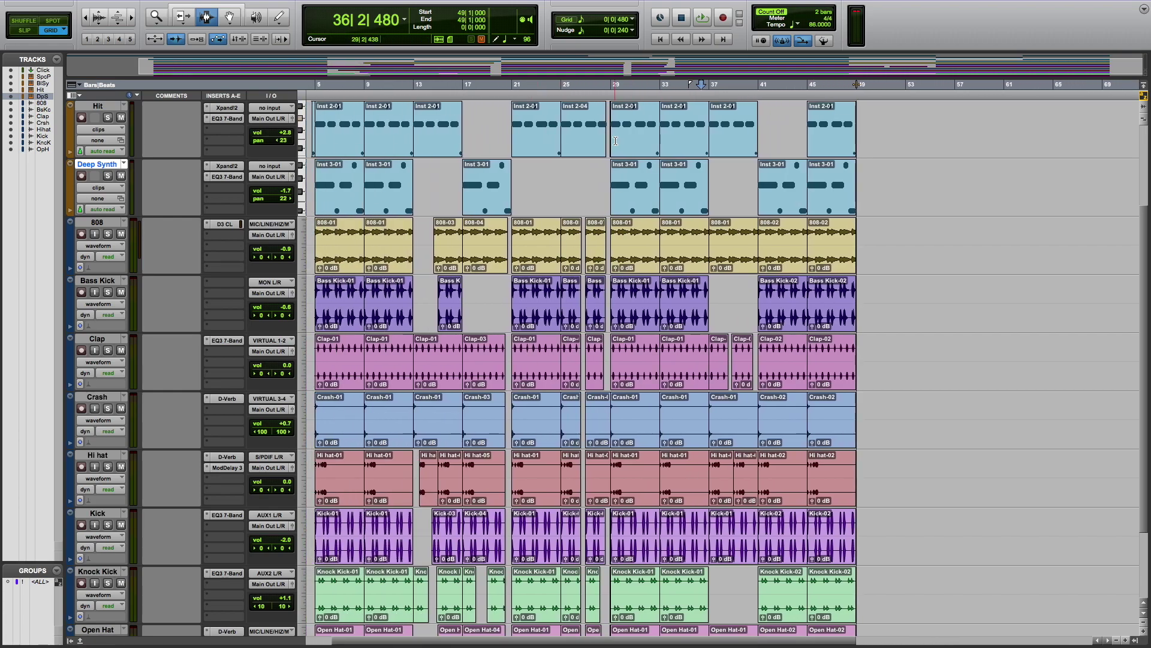
{"action": "scroll", "coordinate": [614, 141], "scroll_direction": "up", "scroll_amount": 4}
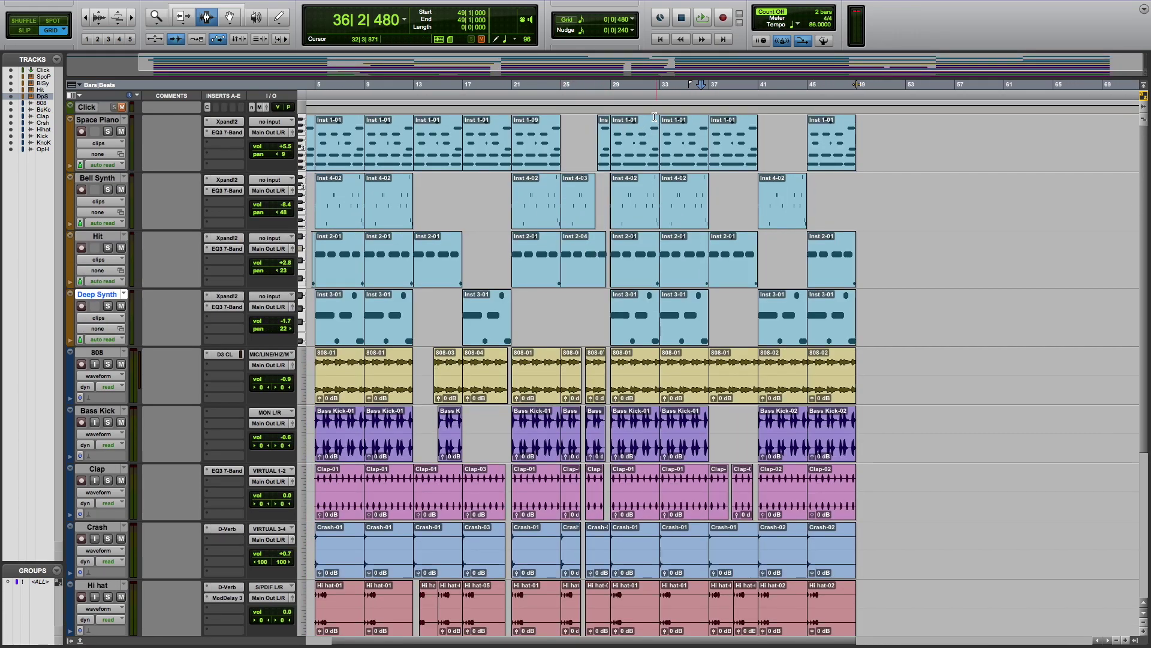
Duplicate all clips from bar 25 to bar 49 on every synth, 808 and drum track into bars 49–73, and play the transition
{"action": "left_click", "coordinate": [684, 150]}
{"action": "left_click", "coordinate": [578, 201], "text": "shift"}
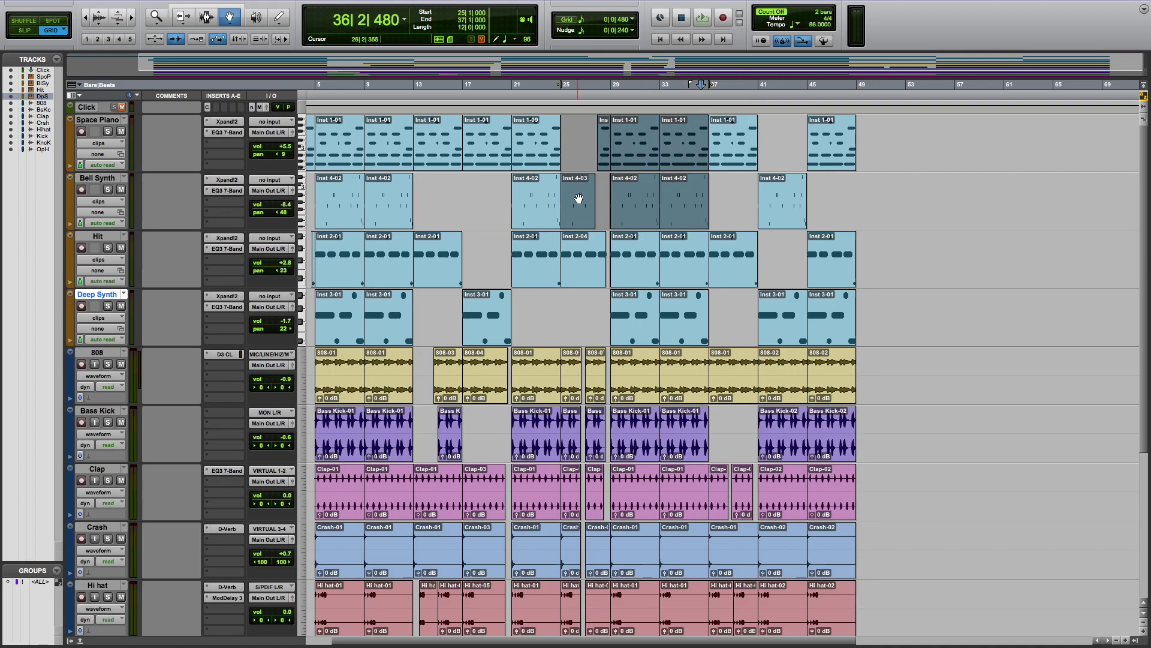
{"action": "left_click", "coordinate": [585, 269], "text": "shift"}
{"action": "left_click", "coordinate": [630, 322], "text": "shift"}
{"action": "left_click", "coordinate": [687, 387], "text": "shift"}
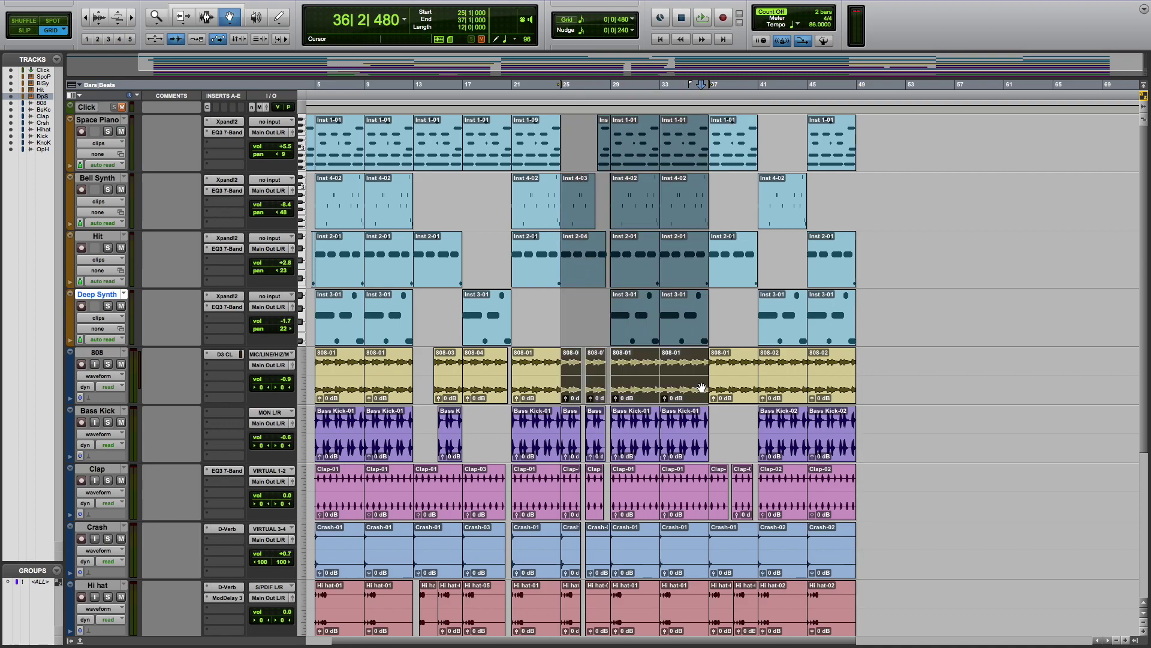
{"action": "scroll", "coordinate": [645, 384], "scroll_direction": "down", "scroll_amount": 1}
{"action": "scroll", "coordinate": [645, 384], "scroll_direction": "down", "scroll_amount": 4}
{"action": "left_click", "coordinate": [577, 366], "text": "shift"}
{"action": "left_click", "coordinate": [578, 418], "text": "shift"}
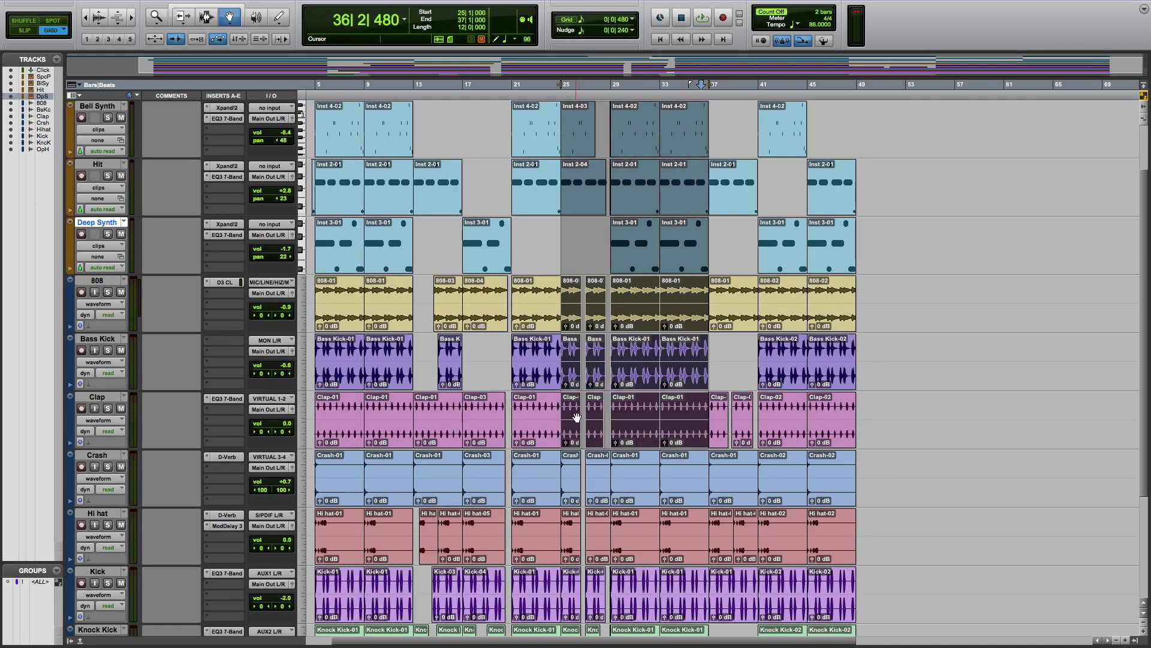
{"action": "scroll", "coordinate": [572, 362], "scroll_direction": "down", "scroll_amount": 10}
{"action": "left_click", "coordinate": [574, 327], "text": "shift"}
{"action": "left_click", "coordinate": [575, 362], "text": "shift"}
{"action": "left_click", "coordinate": [573, 427], "text": "shift"}
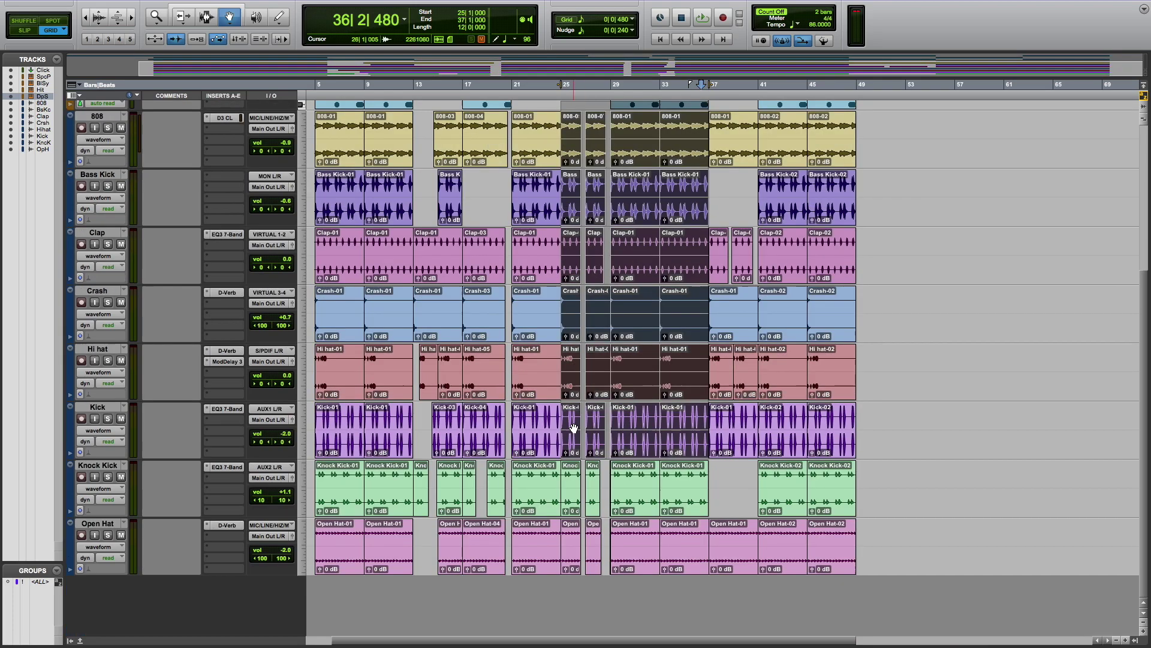
{"action": "left_click", "coordinate": [574, 494], "text": "shift"}
{"action": "left_click", "coordinate": [577, 549], "text": "shift"}
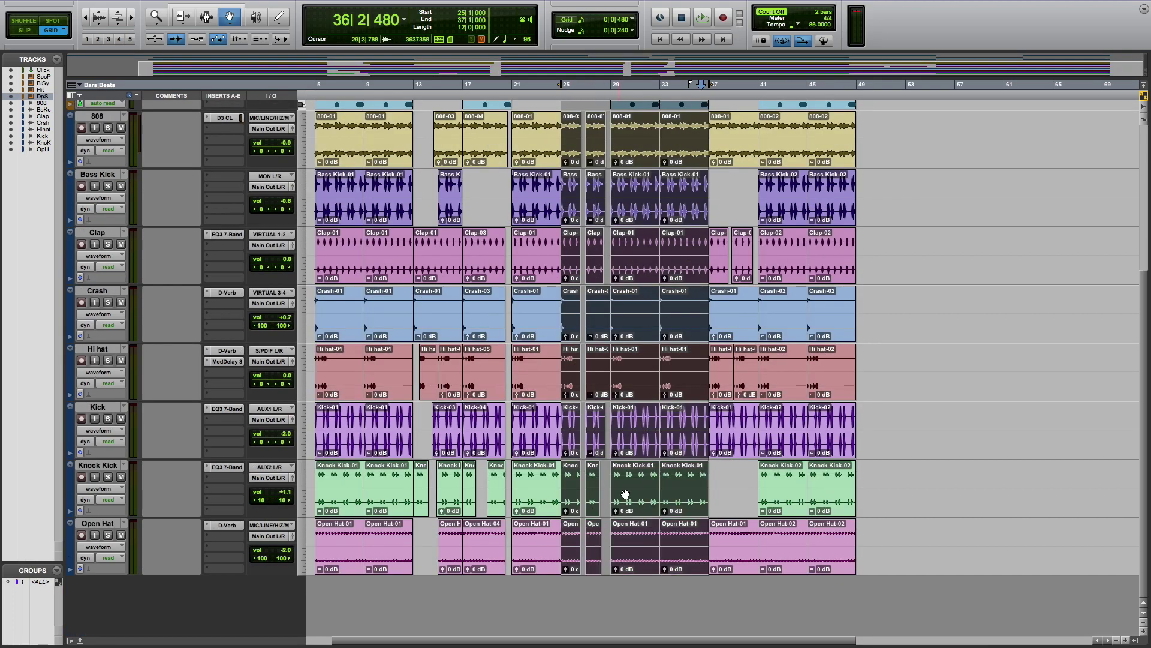
{"action": "left_click", "coordinate": [840, 552], "text": "shift"}
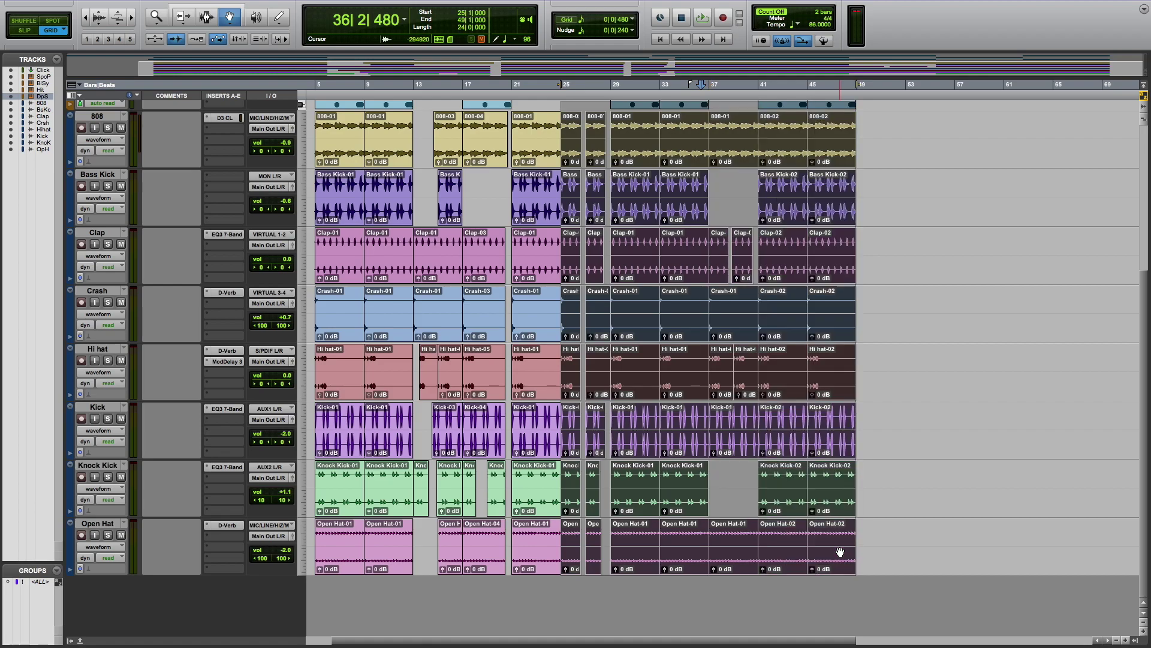
{"action": "scroll", "coordinate": [931, 450], "scroll_direction": "up", "scroll_amount": 4}
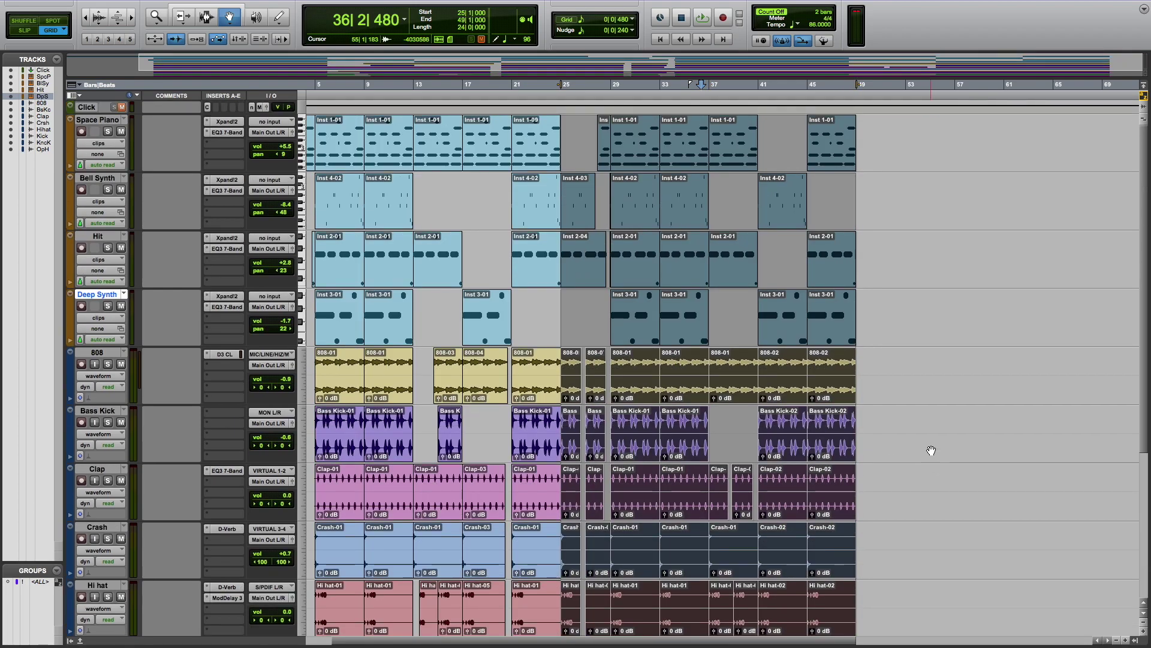
{"action": "key", "text": "super+d"}
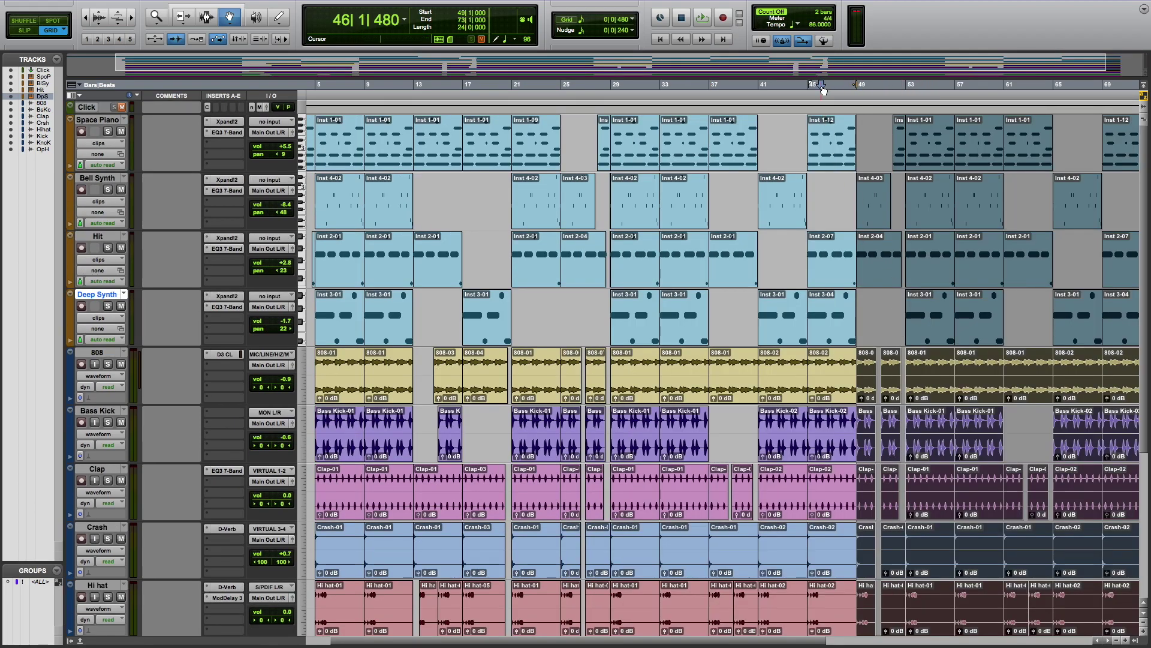
{"action": "key", "text": "space"}
{"action": "left_click_drag", "start_coordinate": [807, 641], "coordinate": [912, 642]}
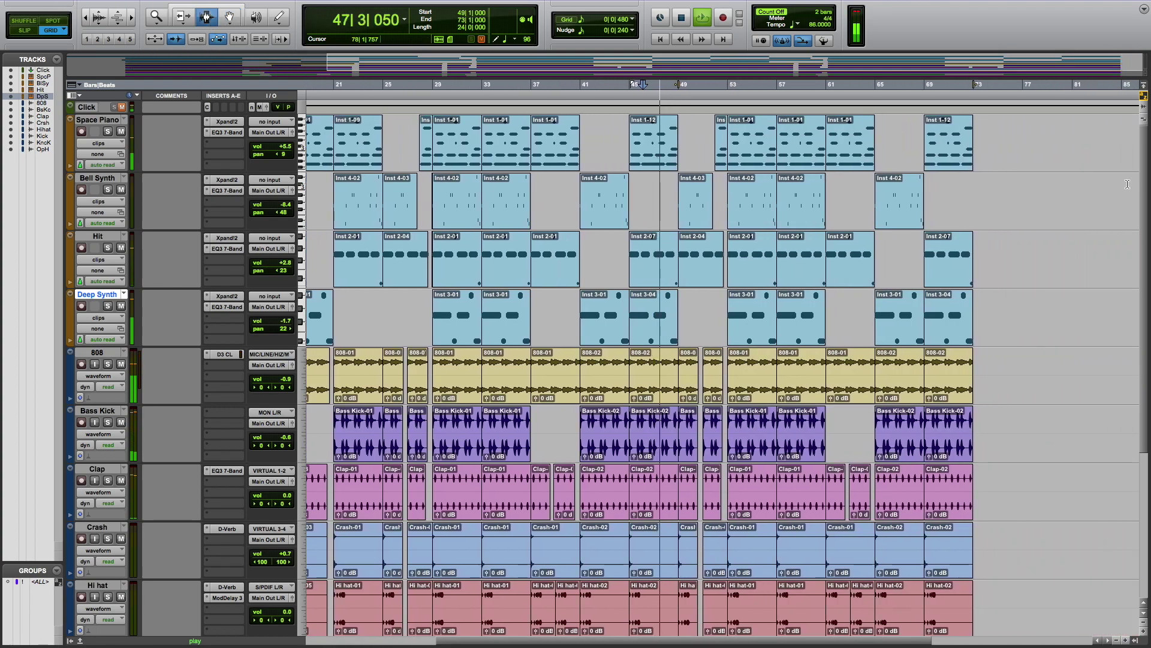
Delete all clips from bar 61 to bar 73 on every synth, 808 and drum track
{"action": "left_click_drag", "start_coordinate": [1048, 156], "coordinate": [826, 644]}
{"action": "key", "text": "Delete"}
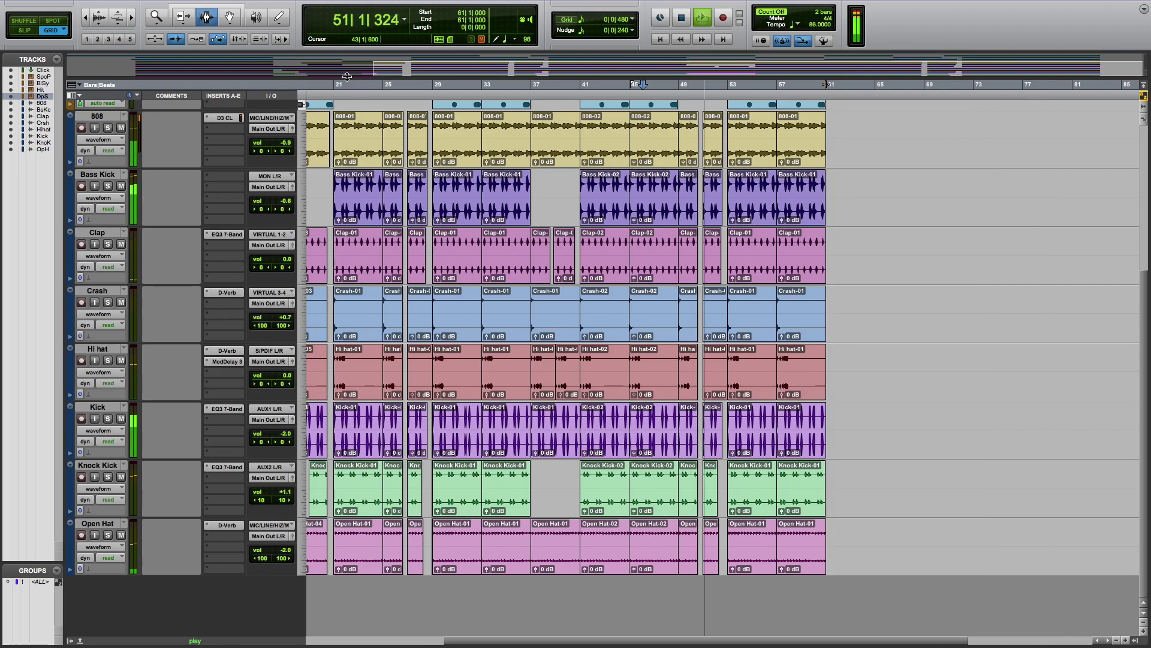
{"action": "key", "text": "space"}
Replace the overhanging Hit clip at bars 57–61 with a duplicate of the Hit clip at bars 53–57
{"action": "key", "text": "r"}
{"action": "scroll", "coordinate": [512, 107], "scroll_direction": "up", "scroll_amount": 3}
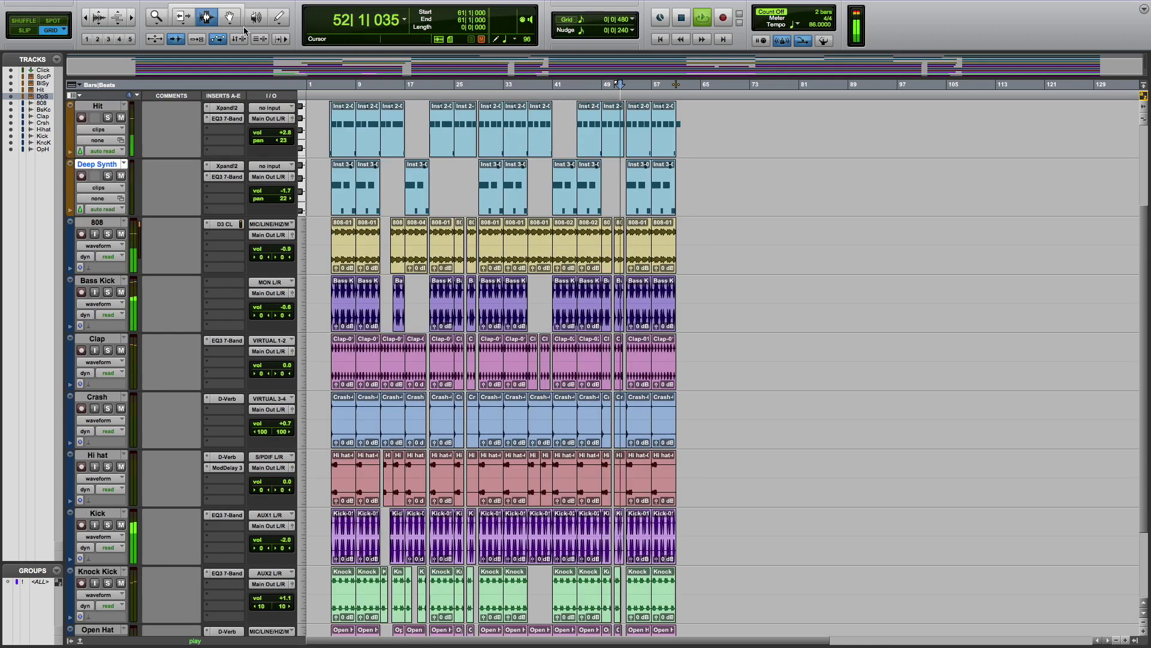
{"action": "left_click", "coordinate": [131, 20]}
{"action": "left_click", "coordinate": [131, 20]}
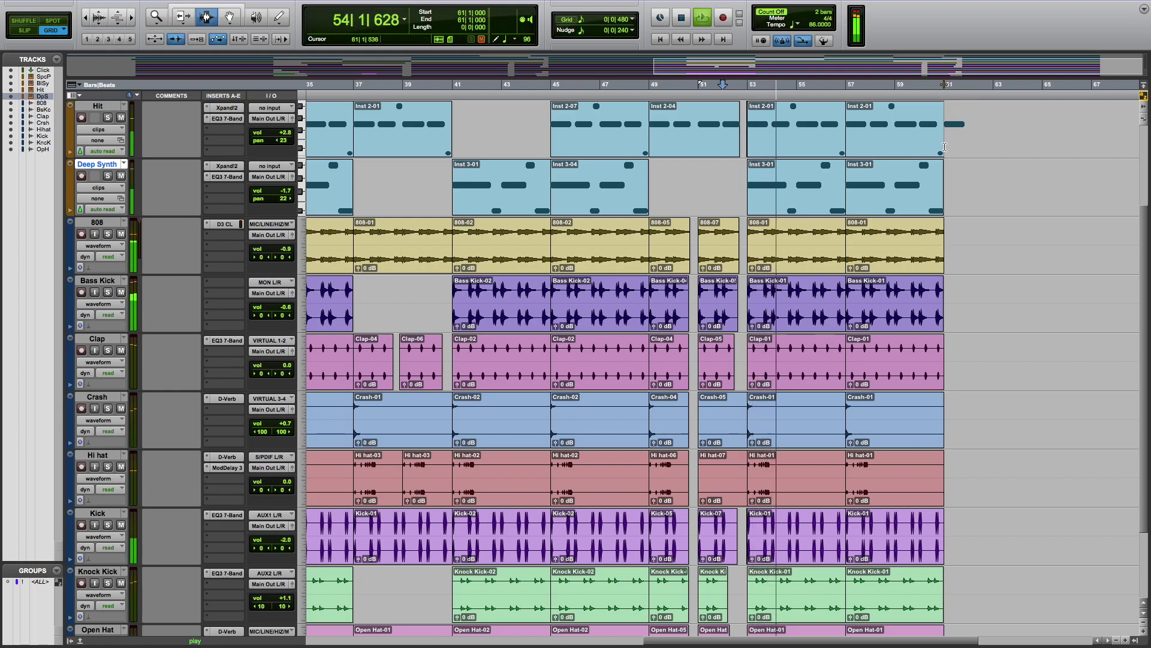
{"action": "left_click_drag", "start_coordinate": [944, 147], "coordinate": [941, 148]}
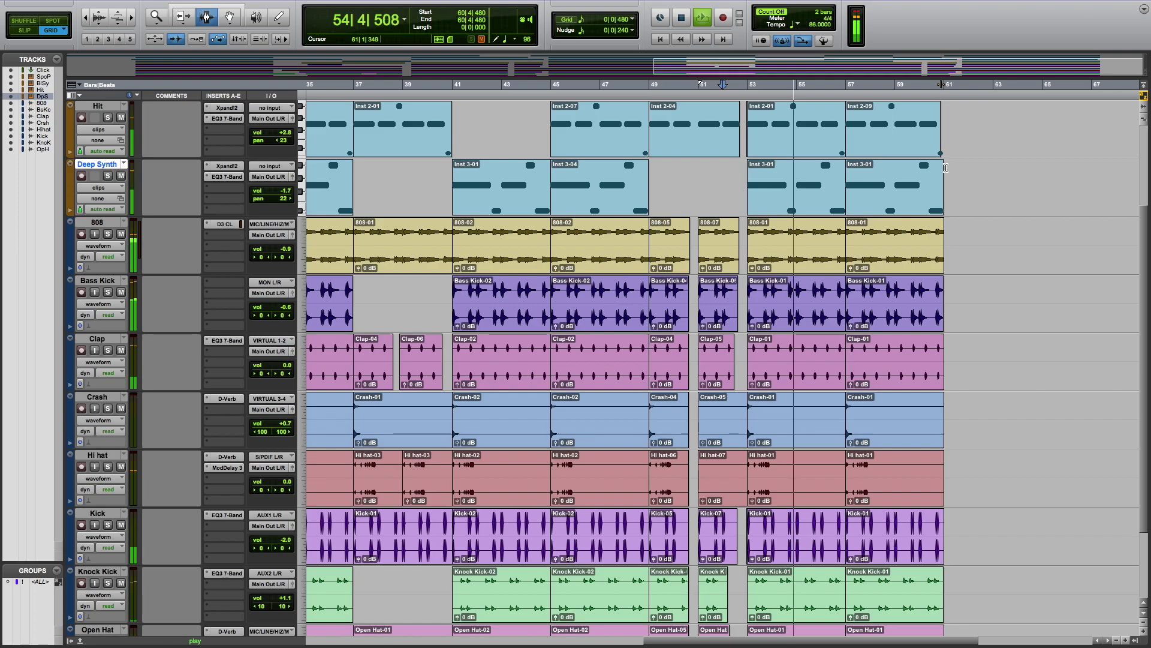
{"action": "double_click", "coordinate": [913, 131]}
{"action": "key", "text": "Delete"}
{"action": "key", "text": "space"}
{"action": "left_click", "coordinate": [813, 136]}
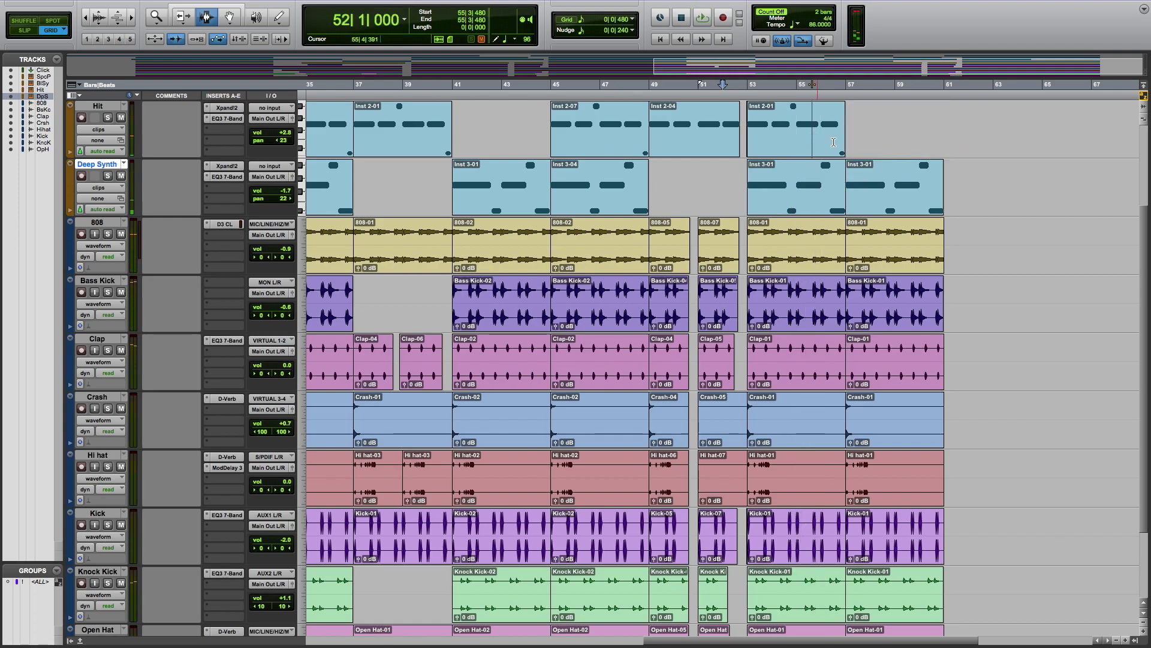
{"action": "double_click", "coordinate": [811, 131]}
{"action": "key", "text": "super+d"}
{"action": "left_click", "coordinate": [970, 121]}
Clear the overhanging Space Piano clip at bars 57–61 and refill it with a duplicate of the bars 53–57 clip
{"action": "scroll", "coordinate": [795, 151], "scroll_direction": "up", "scroll_amount": 3}
{"action": "double_click", "coordinate": [795, 152]}
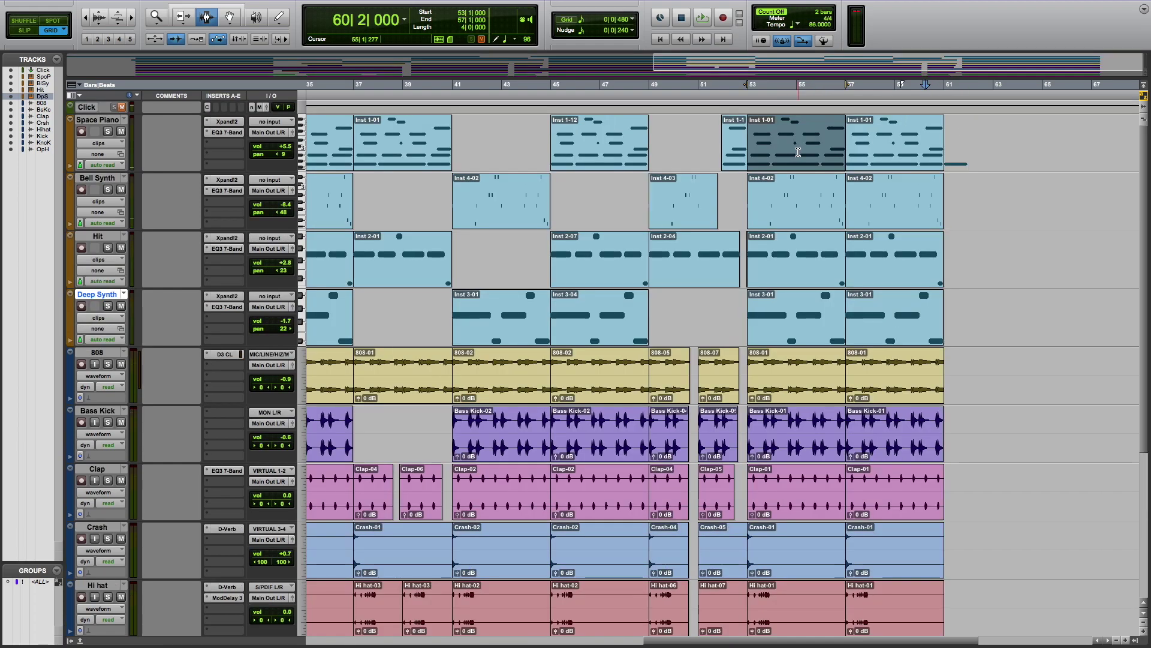
{"action": "key", "text": "super+d"}
{"action": "left_click_drag", "start_coordinate": [976, 162], "coordinate": [949, 162]}
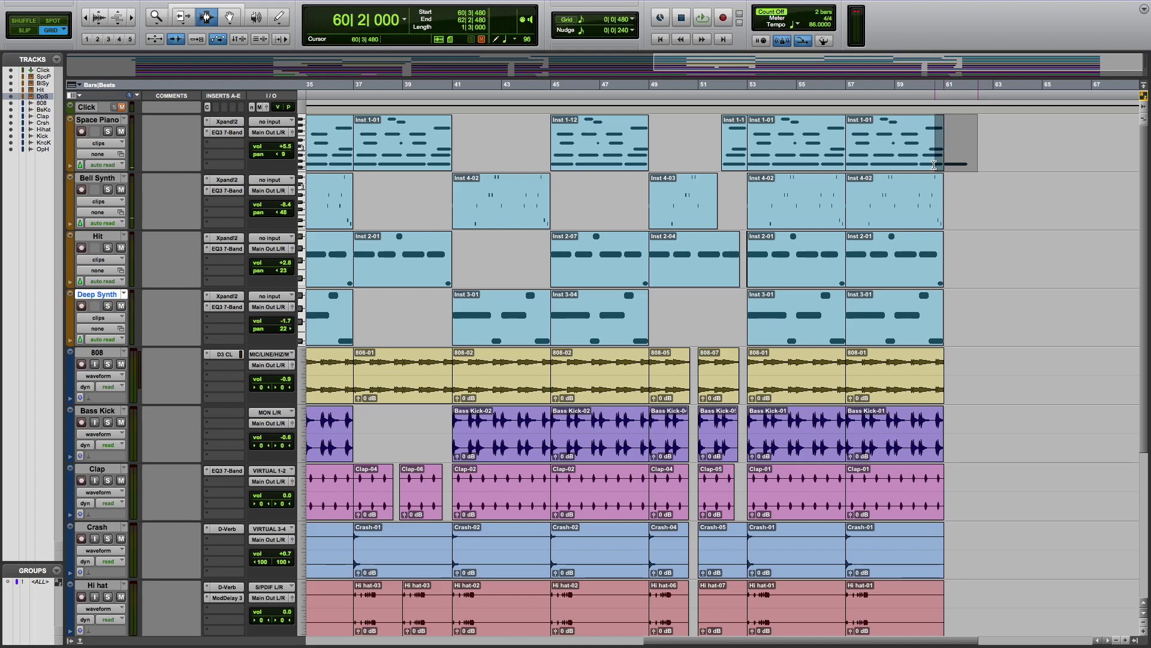
{"action": "key", "text": "Delete"}
{"action": "double_click", "coordinate": [895, 158]}
{"action": "key", "text": "Delete"}
{"action": "double_click", "coordinate": [824, 153]}
{"action": "key", "text": "super+d"}
{"action": "left_click", "coordinate": [999, 154]}
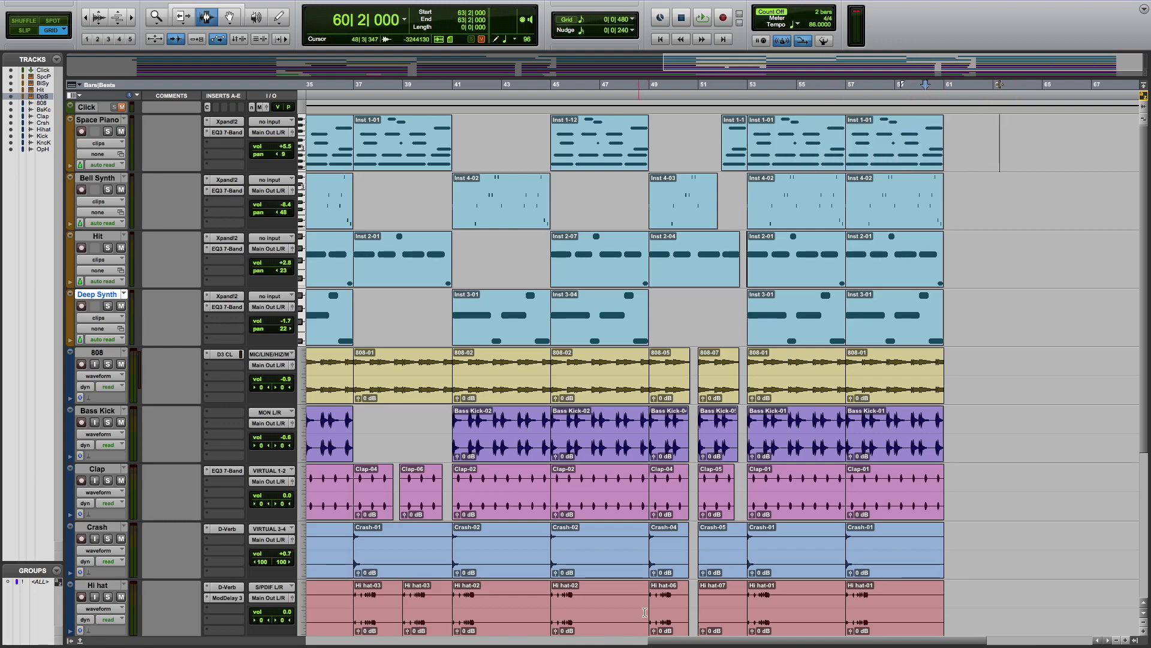
Duplicate the bars 53–61 clips of every synth, 808 and drum track twice, filling bars 61–77
{"action": "scroll", "coordinate": [743, 643], "scroll_direction": "right", "scroll_amount": 10}
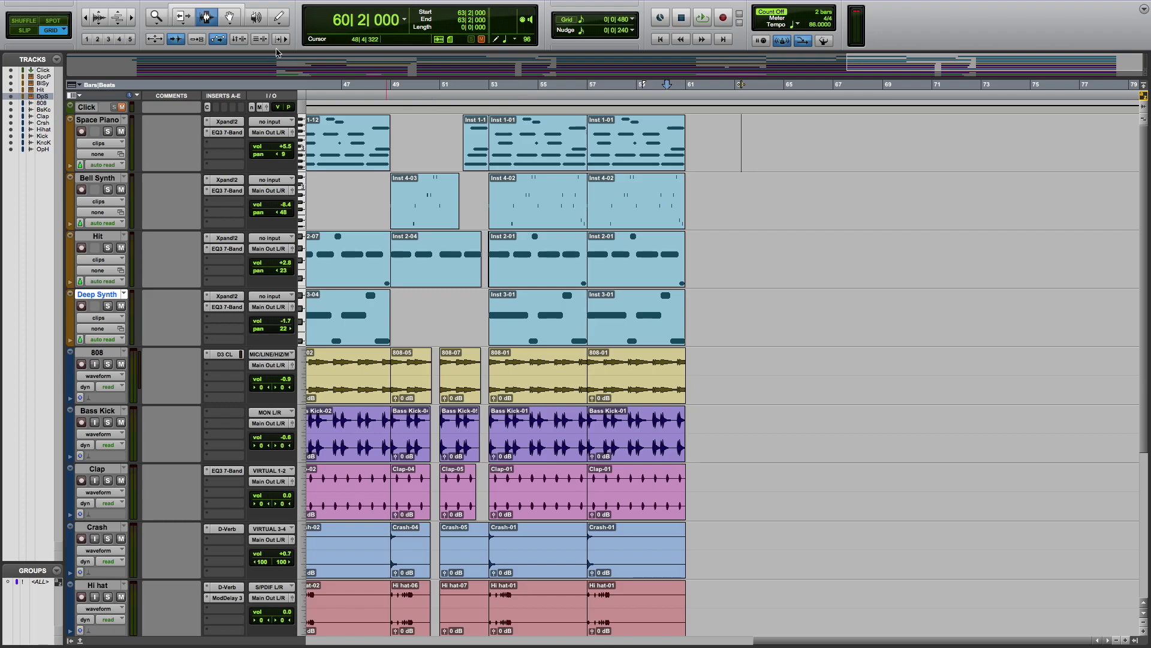
{"action": "left_click", "coordinate": [552, 144]}
{"action": "left_click", "coordinate": [640, 152], "text": "shift"}
{"action": "left_click", "coordinate": [637, 221], "text": "shift"}
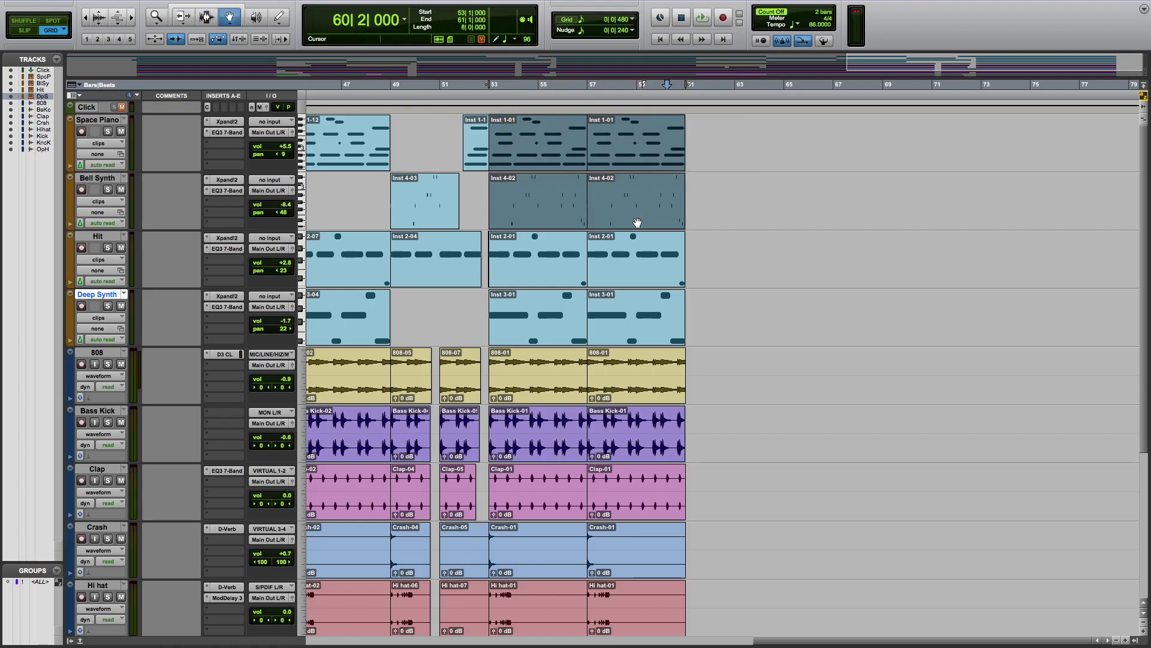
{"action": "left_click", "coordinate": [641, 283], "text": "shift"}
{"action": "left_click", "coordinate": [640, 335], "text": "shift"}
{"action": "scroll", "coordinate": [648, 328], "scroll_direction": "down", "scroll_amount": 3}
{"action": "left_click", "coordinate": [650, 247], "text": "shift"}
{"action": "left_click", "coordinate": [652, 304], "text": "shift"}
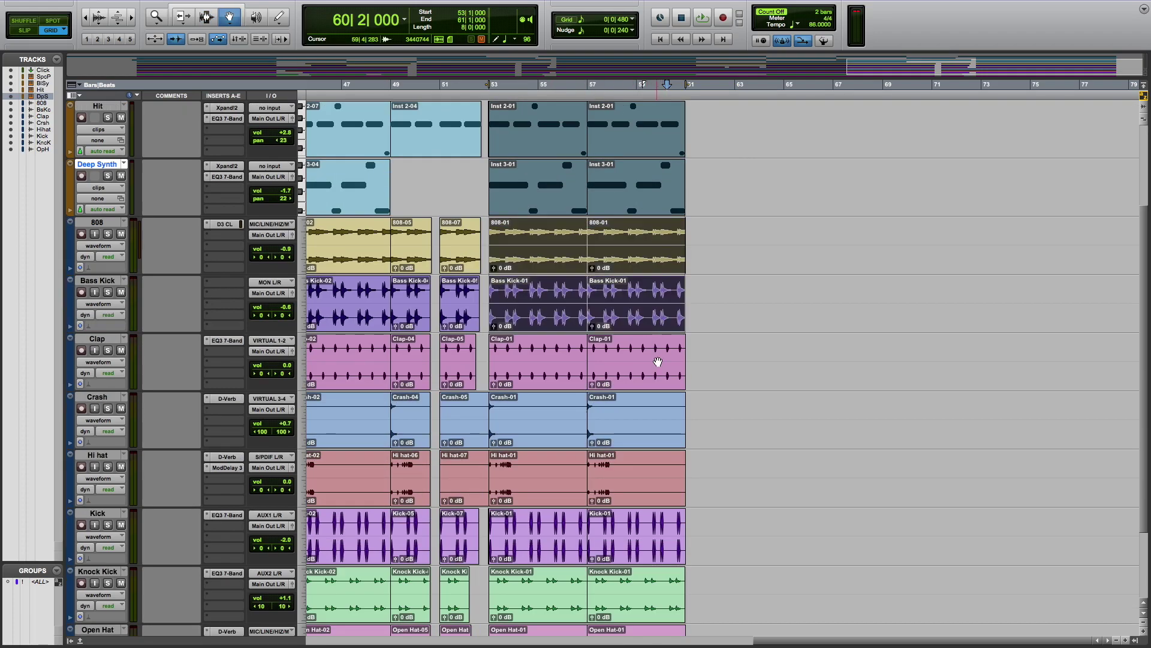
{"action": "left_click", "coordinate": [653, 363], "text": "shift"}
{"action": "left_click", "coordinate": [656, 432], "text": "shift"}
{"action": "left_click", "coordinate": [644, 474], "text": "shift"}
{"action": "left_click", "coordinate": [646, 536], "text": "shift"}
{"action": "scroll", "coordinate": [647, 535], "scroll_direction": "down", "scroll_amount": 5}
{"action": "left_click", "coordinate": [646, 498], "text": "shift"}
{"action": "left_click", "coordinate": [646, 527], "text": "shift"}
{"action": "scroll", "coordinate": [645, 527], "scroll_direction": "up", "scroll_amount": 10}
{"action": "key", "text": "ctrl+d"}
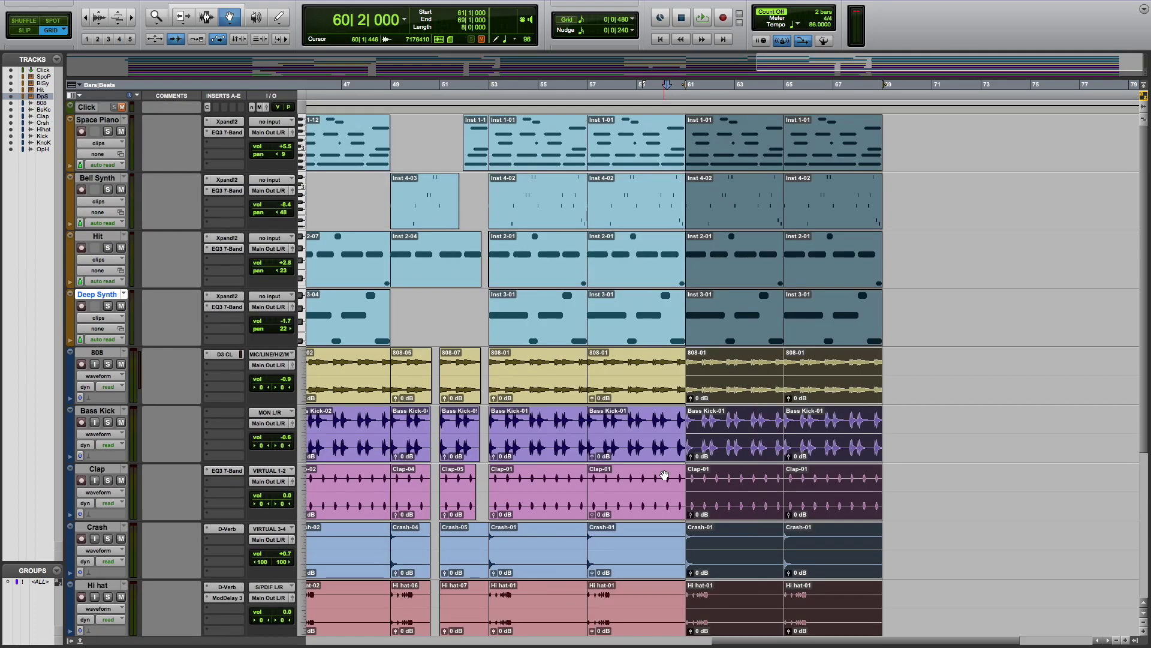
{"action": "key", "text": "ctrl+d"}
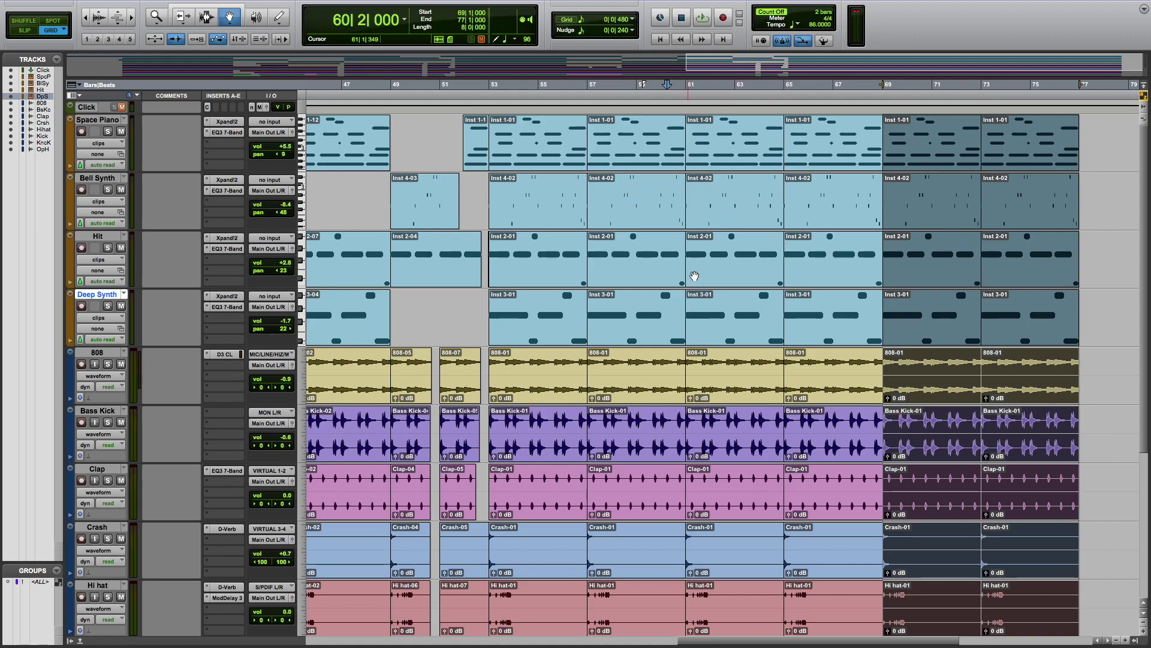
Delete the 808, Bass Kick, Clap and Crash clips at bars 61–65
{"action": "left_click", "coordinate": [732, 377]}
{"action": "key", "text": "Delete"}
{"action": "left_click", "coordinate": [735, 444]}
{"action": "key", "text": "Delete"}
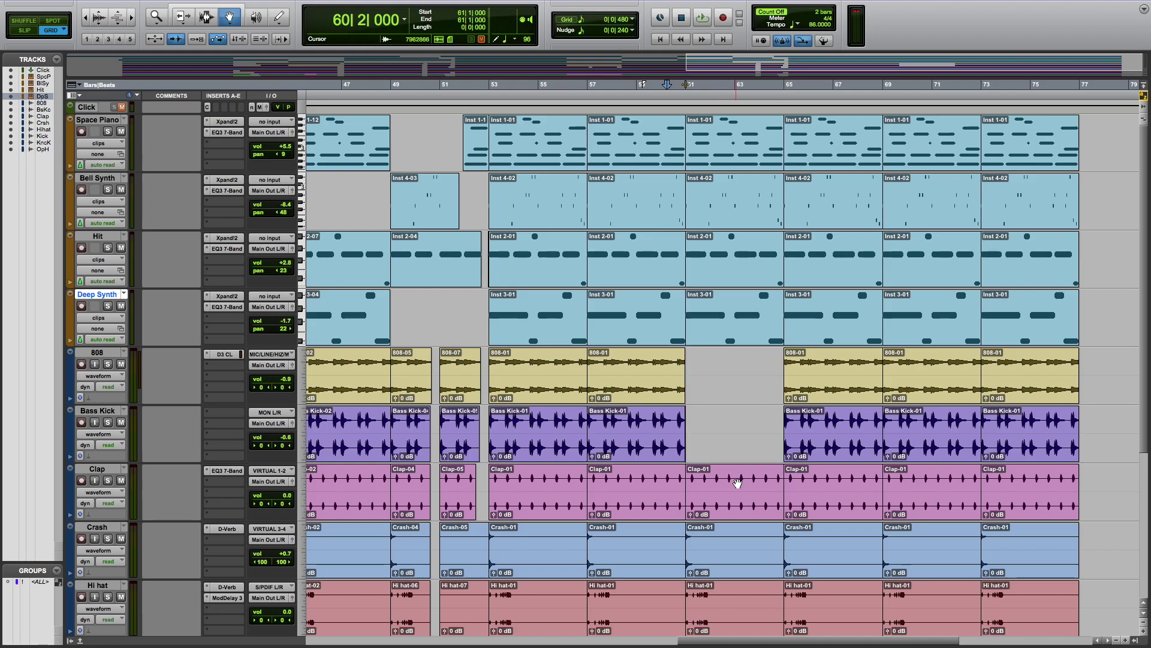
{"action": "left_click", "coordinate": [735, 498]}
{"action": "key", "text": "Delete"}
{"action": "left_click", "coordinate": [735, 556]}
{"action": "key", "text": "Delete"}
Delete the Kick, Knock Kick and Open Hat clips at bars 61–65
{"action": "scroll", "coordinate": [736, 563], "scroll_direction": "down", "scroll_amount": 2}
{"action": "left_click", "coordinate": [734, 586]}
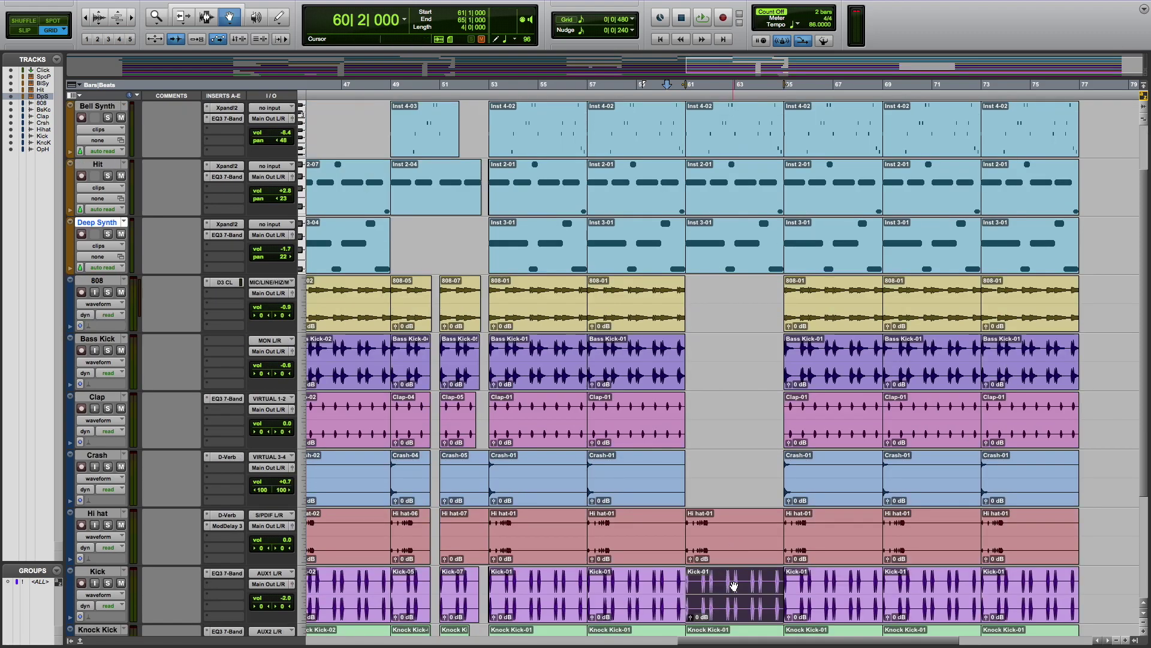
{"action": "key", "text": "Delete"}
{"action": "scroll", "coordinate": [730, 511], "scroll_direction": "down", "scroll_amount": 5}
{"action": "left_click", "coordinate": [738, 498]}
{"action": "key", "text": "Delete"}
{"action": "left_click", "coordinate": [736, 544]}
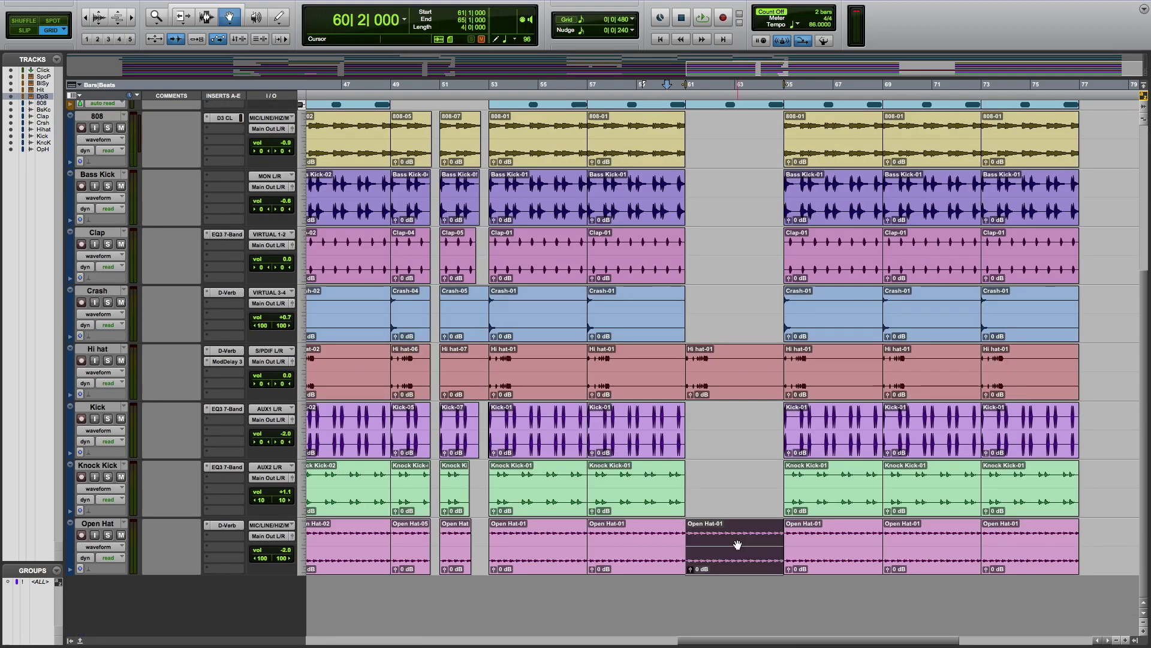
{"action": "key", "text": "Delete"}
{"action": "scroll", "coordinate": [724, 493], "scroll_direction": "up", "scroll_amount": 5}
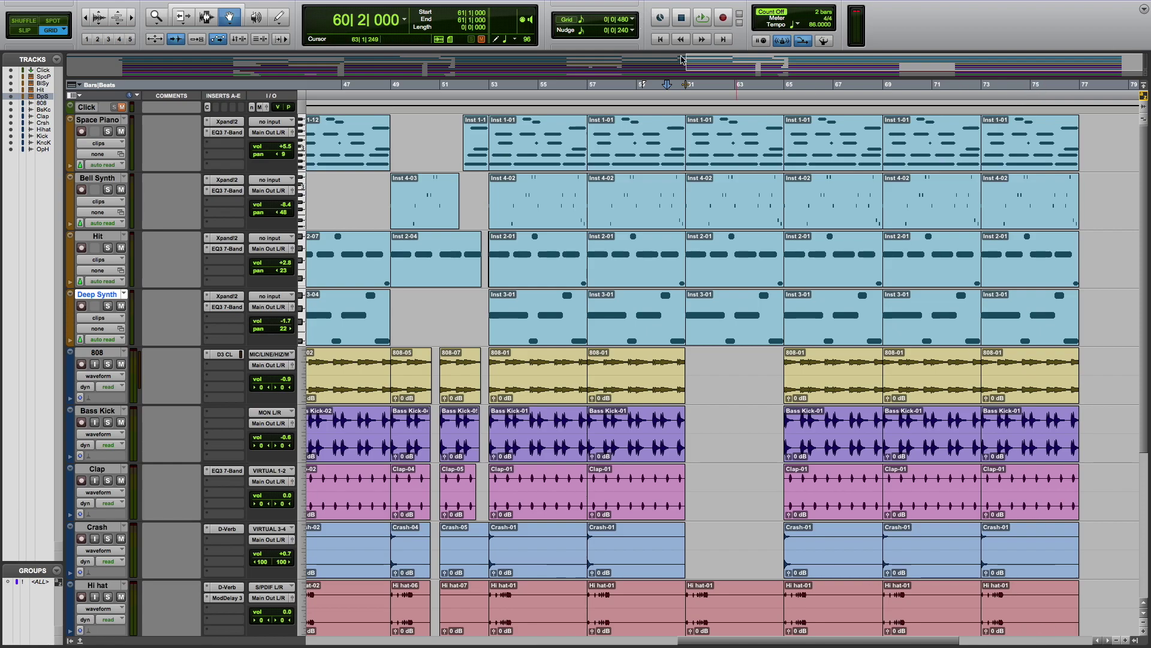
Play into bar 61 and delete the Deep Synth, Hit, Hi hat and Bell Synth clips at bars 61–65
{"action": "key", "text": "space"}
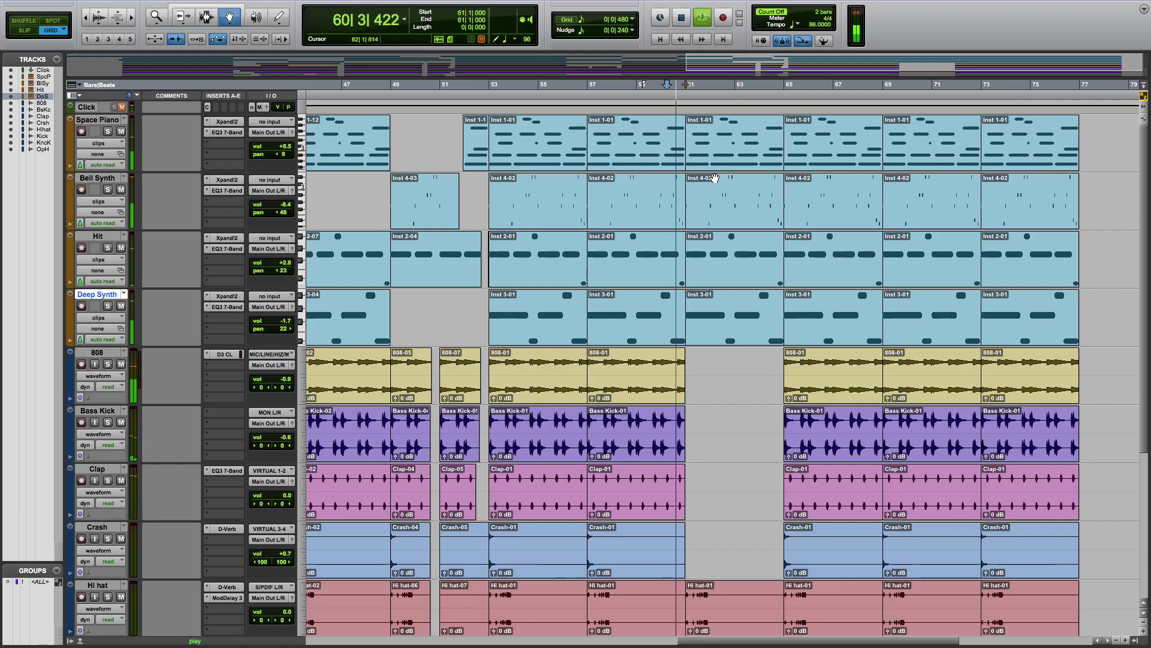
{"action": "left_click", "coordinate": [737, 312]}
{"action": "key", "text": "Delete"}
{"action": "left_click", "coordinate": [727, 258]}
{"action": "key", "text": "Delete"}
{"action": "left_click", "coordinate": [738, 606]}
{"action": "key", "text": "Delete"}
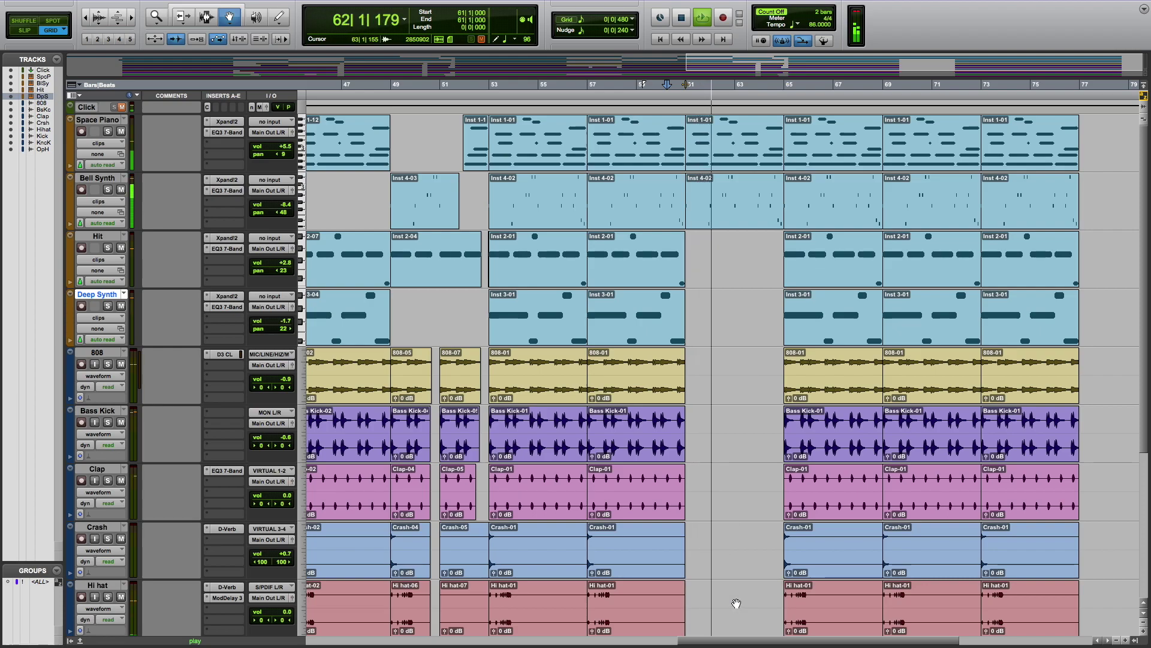
{"action": "left_click", "coordinate": [737, 211]}
{"action": "key", "text": "Delete"}
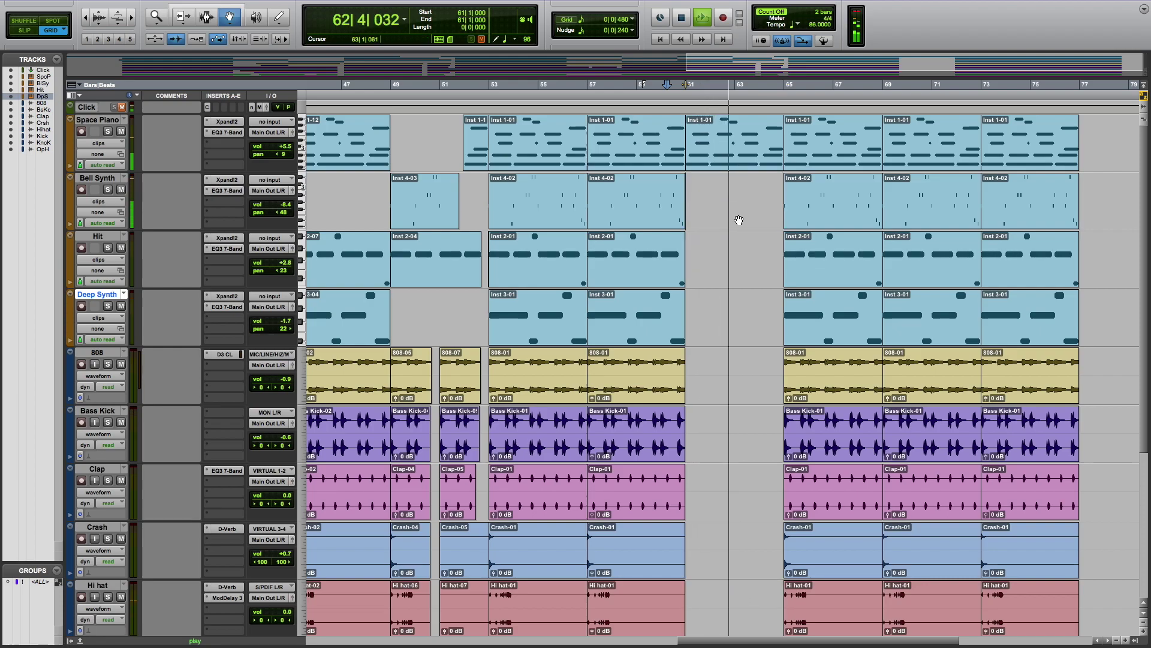
Delete the Bell Synth, Bass Kick, Clap, Kick and Knock Kick clips at bars 65–69
{"action": "left_click", "coordinate": [837, 201]}
{"action": "key", "text": "Delete"}
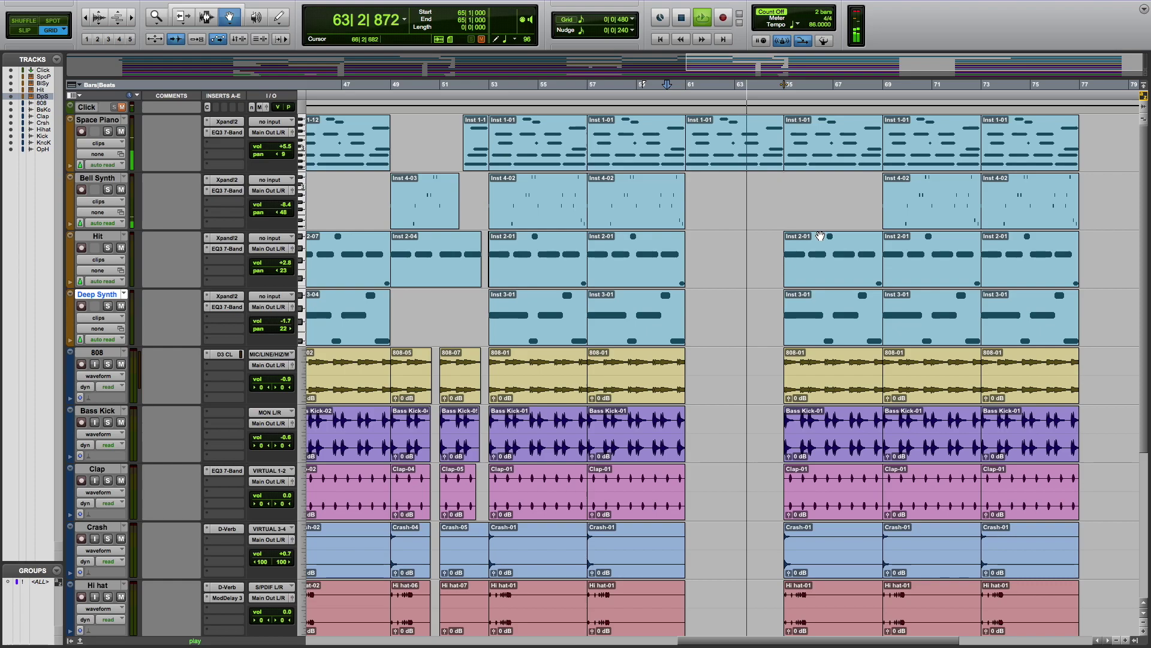
{"action": "scroll", "coordinate": [817, 384], "scroll_direction": "down", "scroll_amount": 1}
{"action": "left_click", "coordinate": [816, 414]}
{"action": "key", "text": "Delete"}
{"action": "left_click", "coordinate": [814, 470]}
{"action": "key", "text": "Delete"}
{"action": "scroll", "coordinate": [812, 381], "scroll_direction": "down", "scroll_amount": 5}
{"action": "left_click", "coordinate": [826, 438]}
{"action": "key", "text": "Delete"}
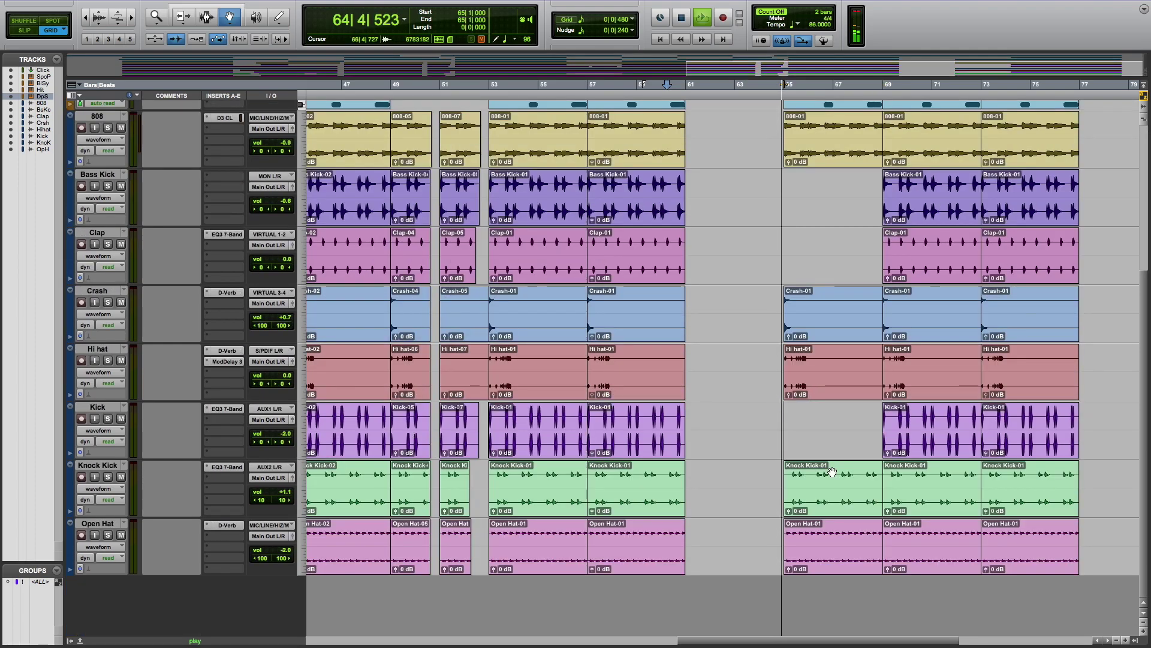
{"action": "left_click", "coordinate": [833, 492]}
{"action": "key", "text": "Delete"}
Undo the Kick and Knock Kick deletions at bars 65–69, delete only the Knock Kick clip again, and resume playback
{"action": "left_click", "coordinate": [844, 534]}
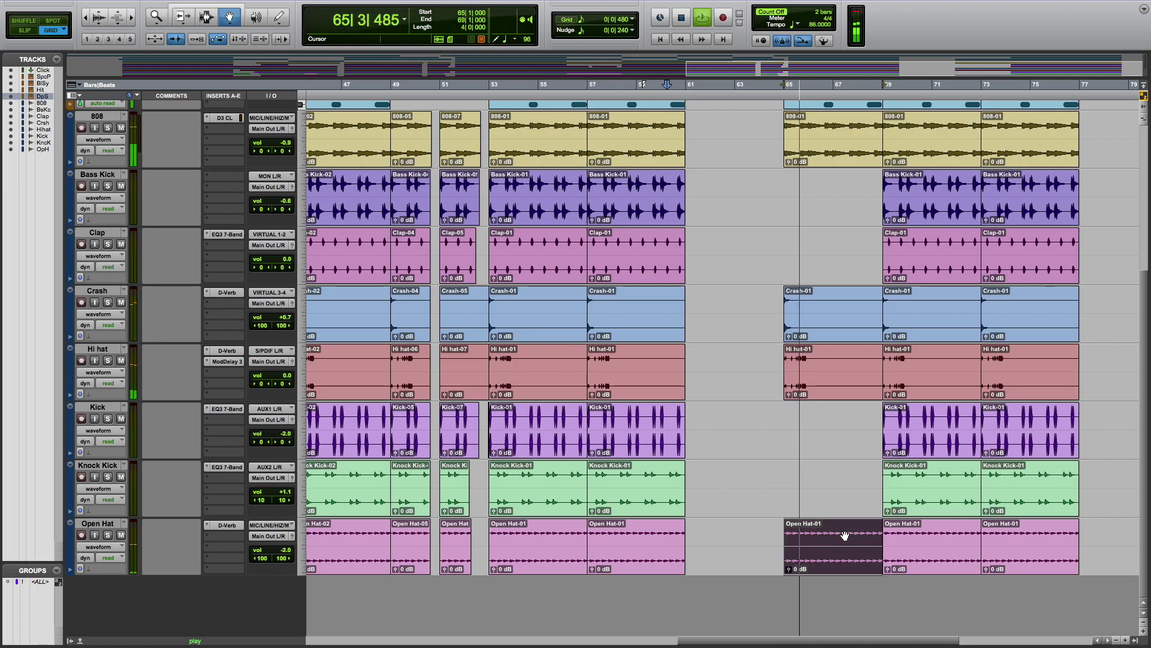
{"action": "key", "text": "space"}
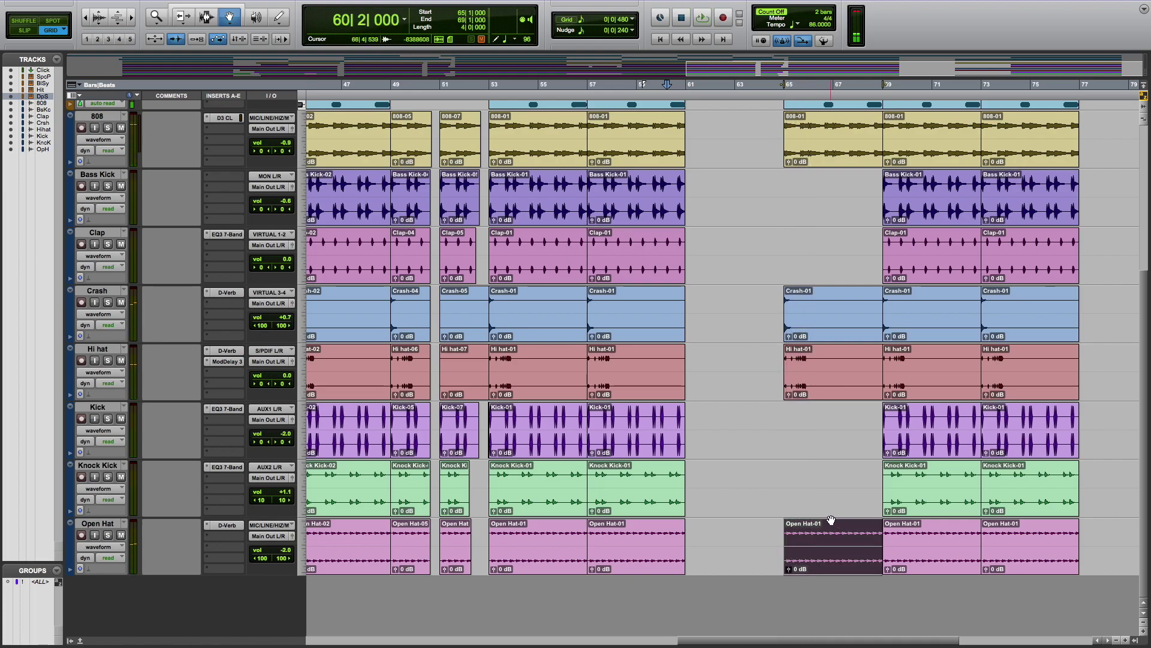
{"action": "key", "text": "super+z"}
{"action": "key", "text": "super+z"}
{"action": "left_click", "coordinate": [825, 489]}
{"action": "key", "text": "Delete"}
{"action": "key", "text": "space"}
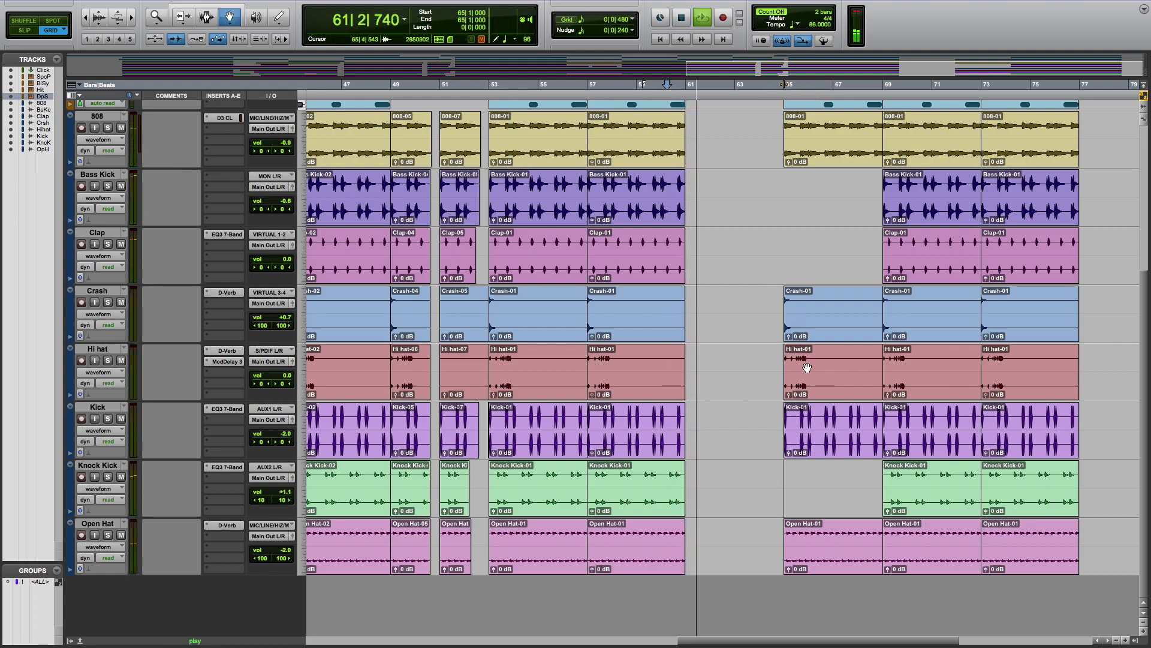
Play from just before bar 60 to check the transition into the break at bar 61
{"action": "scroll", "coordinate": [750, 334], "scroll_direction": "up", "scroll_amount": 5}
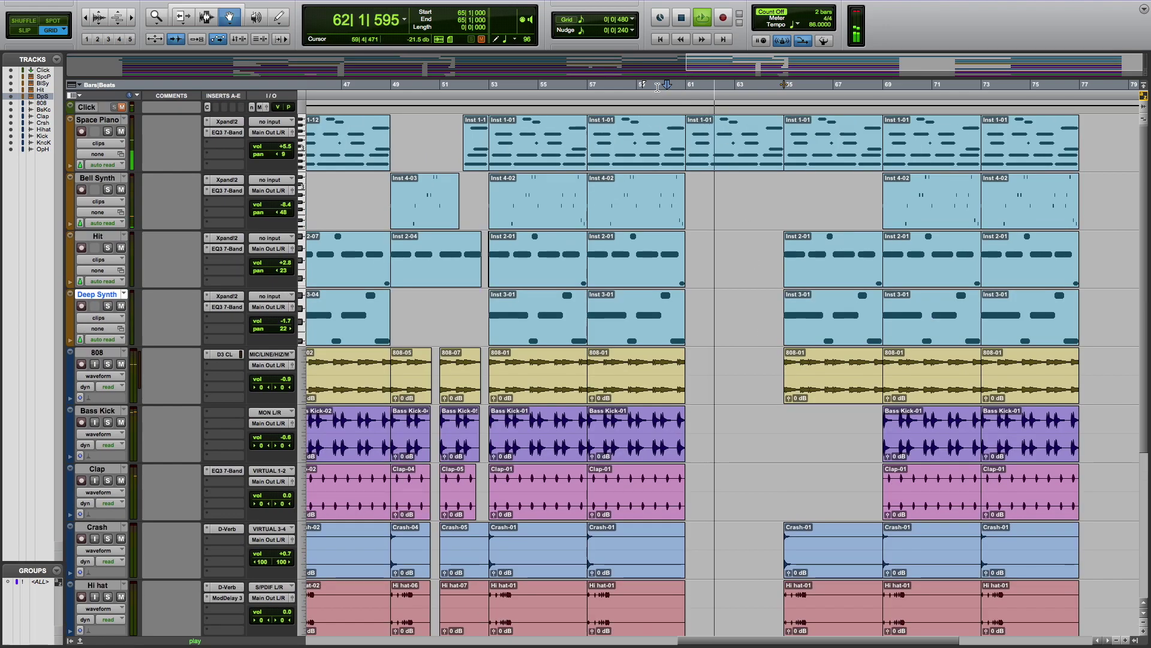
{"action": "left_click", "coordinate": [658, 86]}
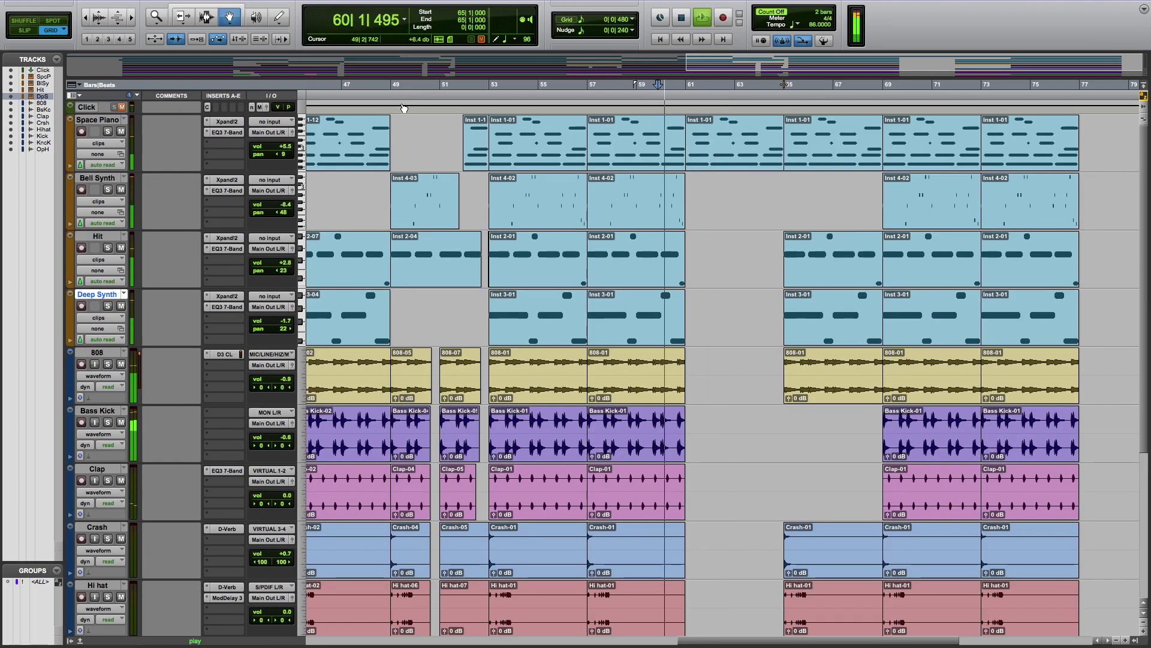
{"action": "scroll", "coordinate": [691, 280], "scroll_direction": "down", "scroll_amount": 4}
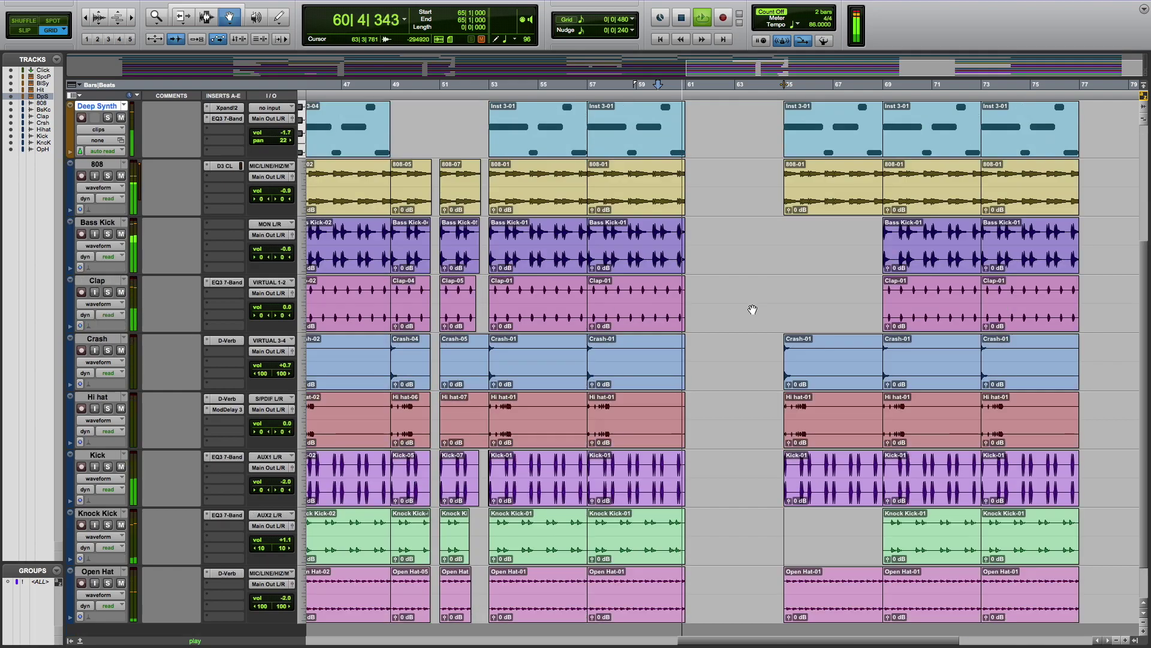
{"action": "scroll", "coordinate": [732, 326], "scroll_direction": "down", "scroll_amount": 1}
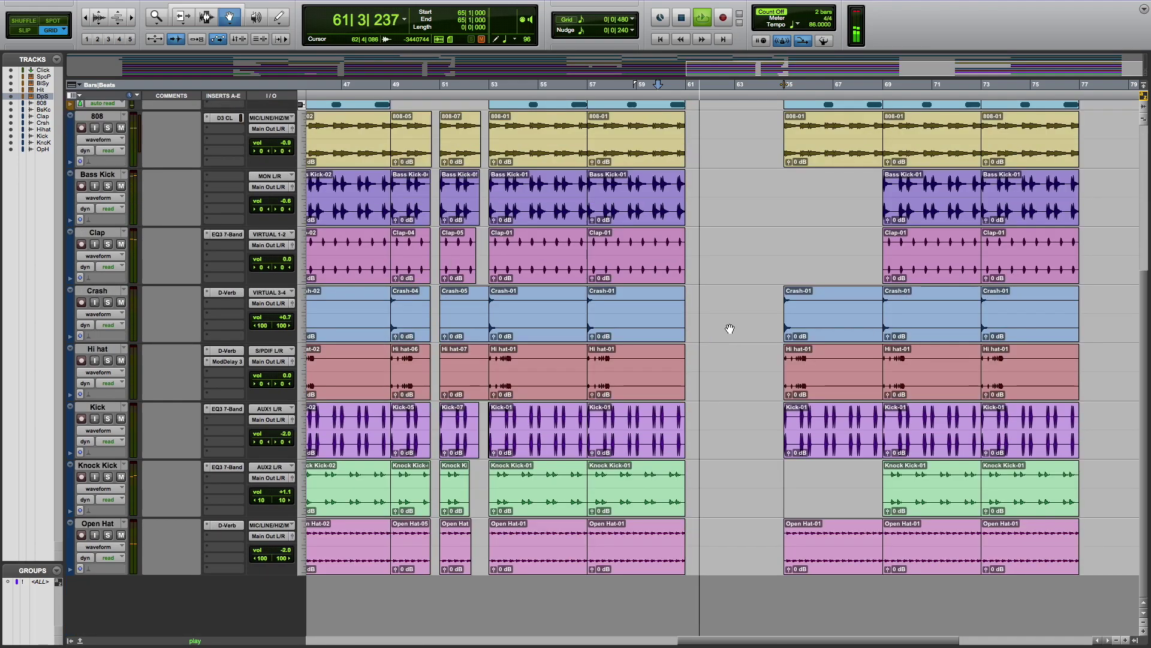
Try a duplicate of the bars 57–61 Crash clip at bars 61–65 during playback and remove it again
{"action": "left_click", "coordinate": [620, 319]}
{"action": "key", "text": "super+d"}
{"action": "key", "text": "space"}
{"action": "scroll", "coordinate": [625, 285], "scroll_direction": "up", "scroll_amount": 4}
{"action": "scroll", "coordinate": [625, 285], "scroll_direction": "up", "scroll_amount": 1}
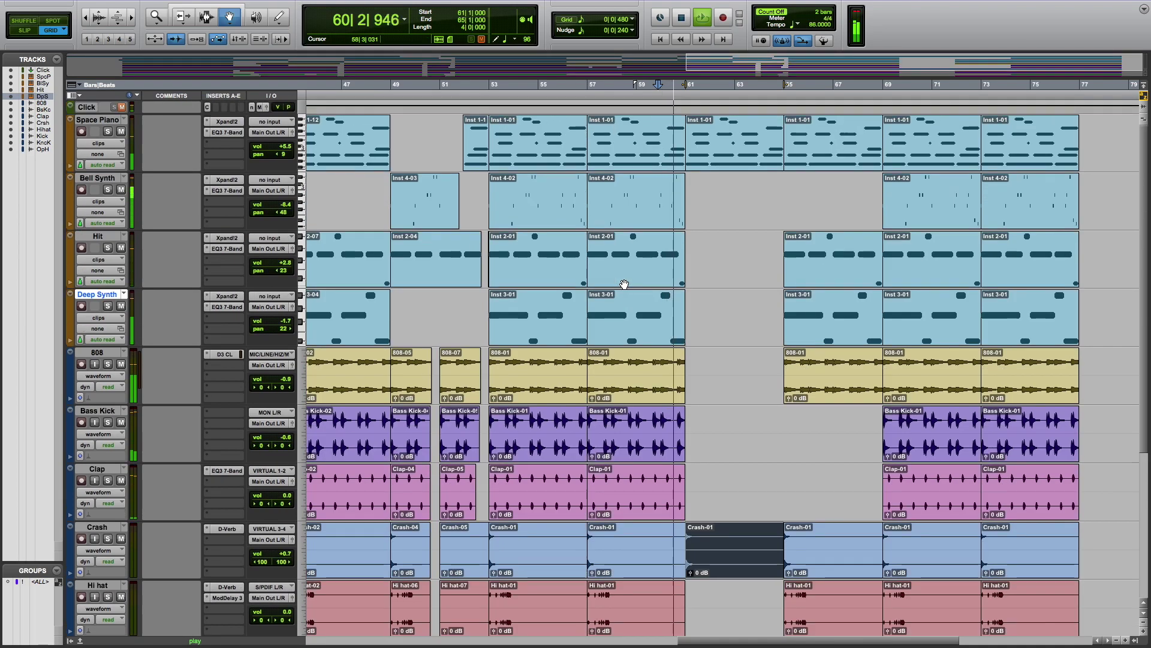
{"action": "left_click", "coordinate": [131, 19]}
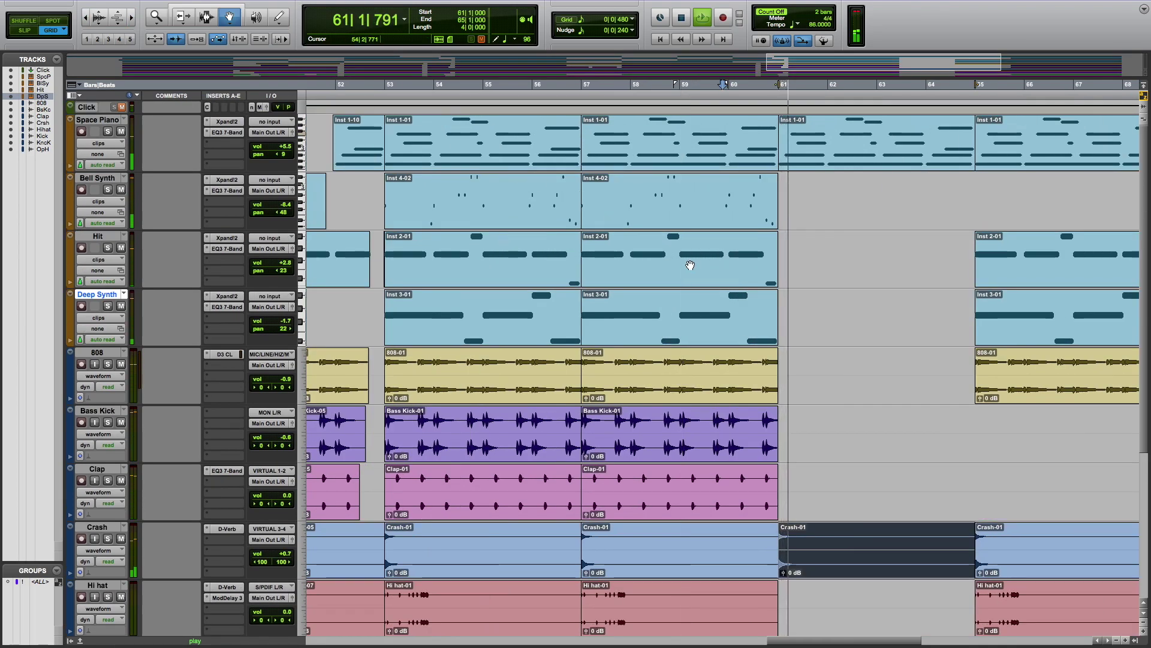
{"action": "left_click_drag", "start_coordinate": [824, 641], "coordinate": [854, 641]}
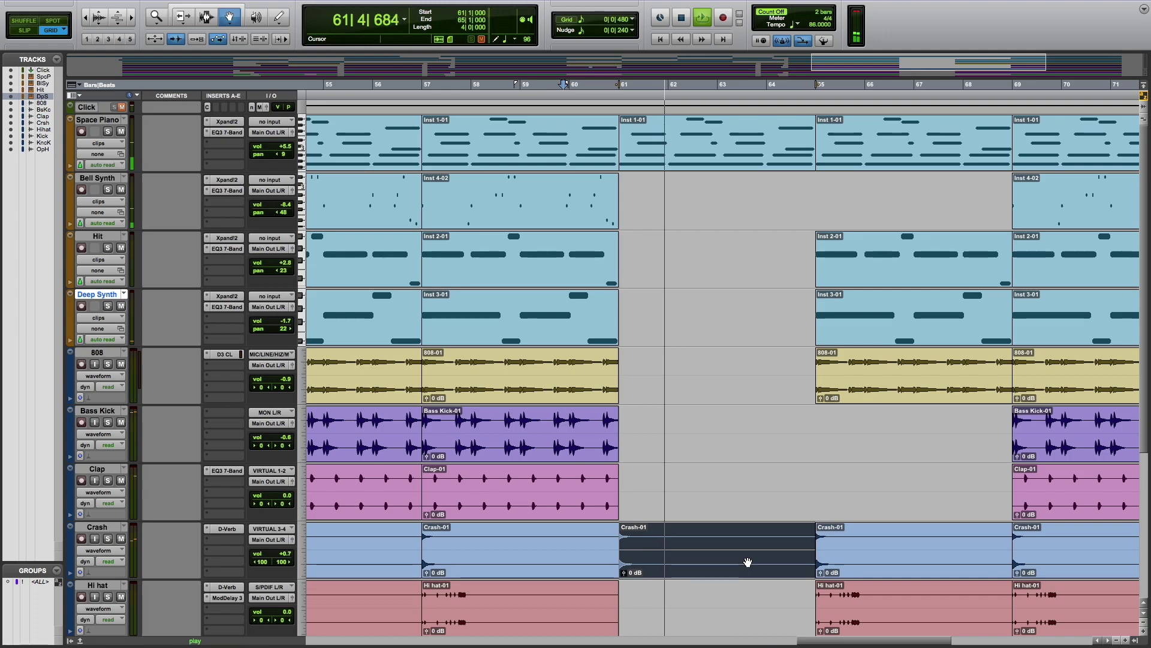
{"action": "key", "text": "BackSpace"}
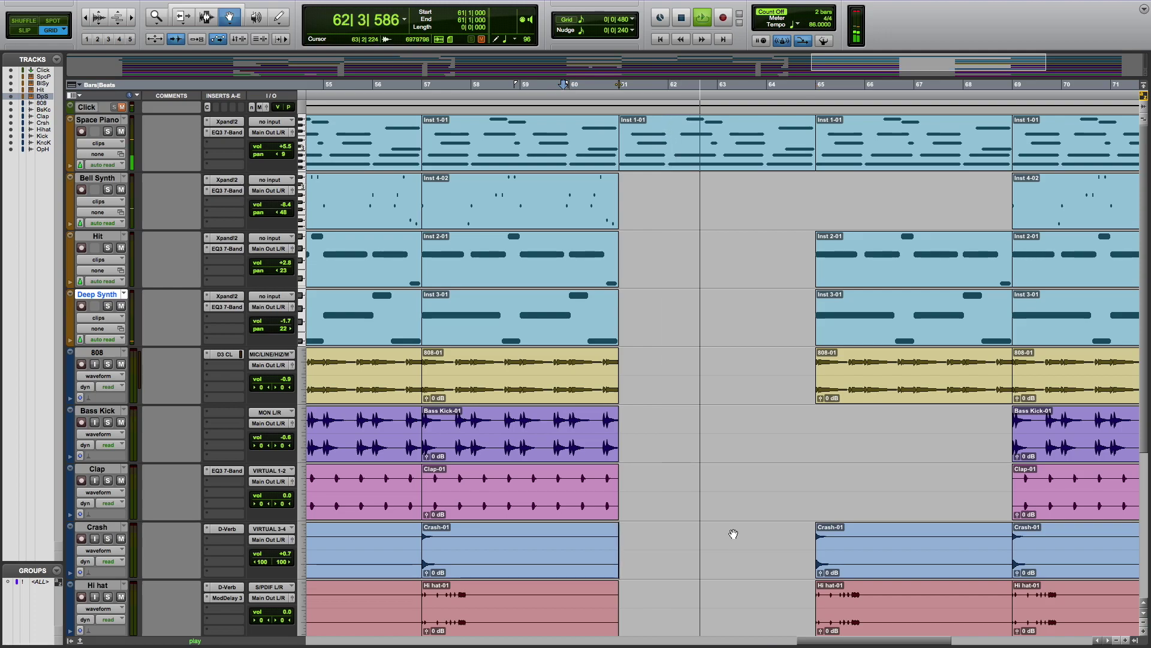
Delete the Deep Synth clip at bars 65–69 while the section plays, and check the drum tracks there
{"action": "left_click_drag", "start_coordinate": [830, 640], "coordinate": [871, 641]}
{"action": "left_click", "coordinate": [647, 323]}
{"action": "key", "text": "Delete"}
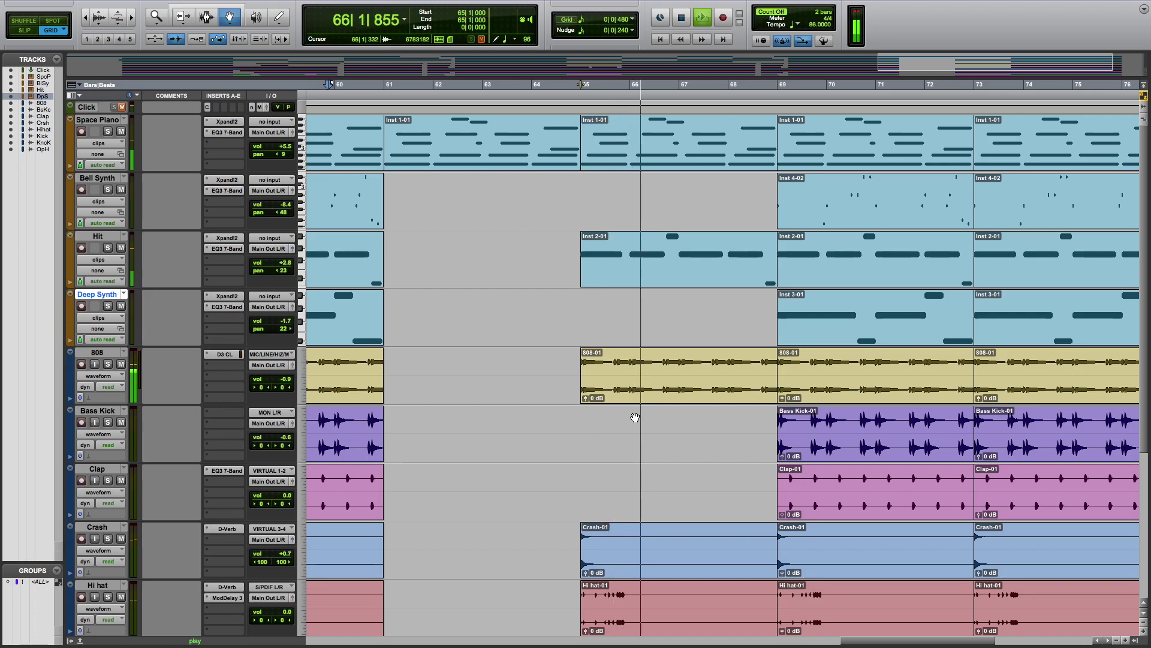
{"action": "scroll", "coordinate": [630, 414], "scroll_direction": "down", "scroll_amount": 3}
{"action": "scroll", "coordinate": [637, 473], "scroll_direction": "down", "scroll_amount": 3}
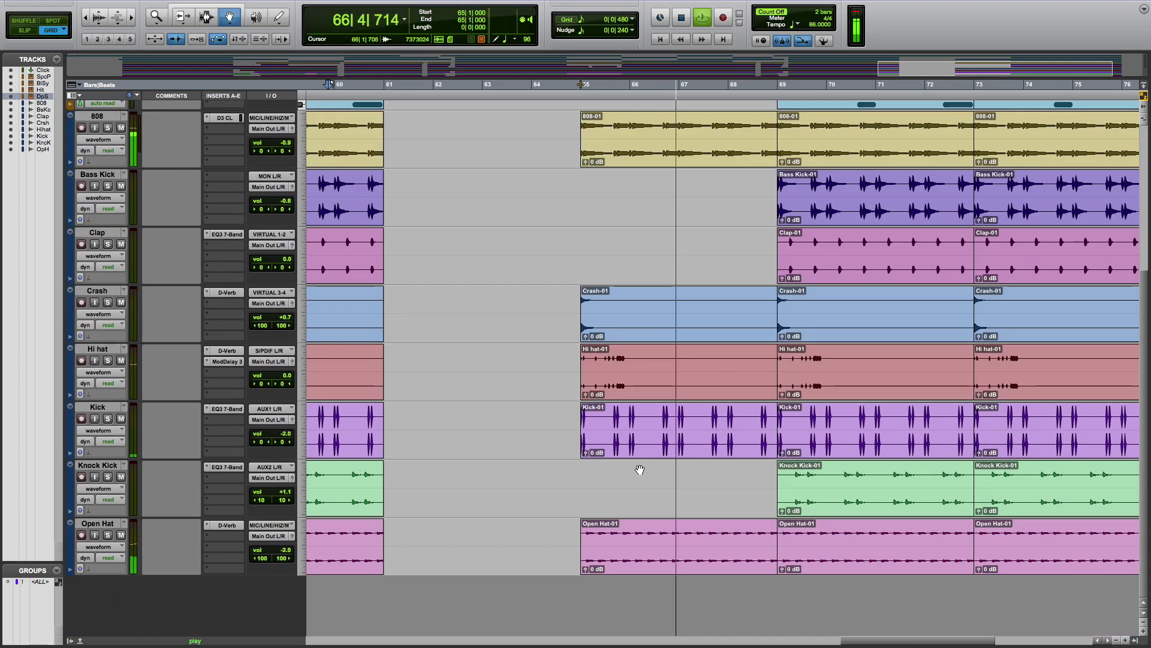
Delete the end of the Hit clip from 67|4|480 and the 808 and drum clips from bar 68 up to bar 69
{"action": "scroll", "coordinate": [640, 463], "scroll_direction": "up", "scroll_amount": 6}
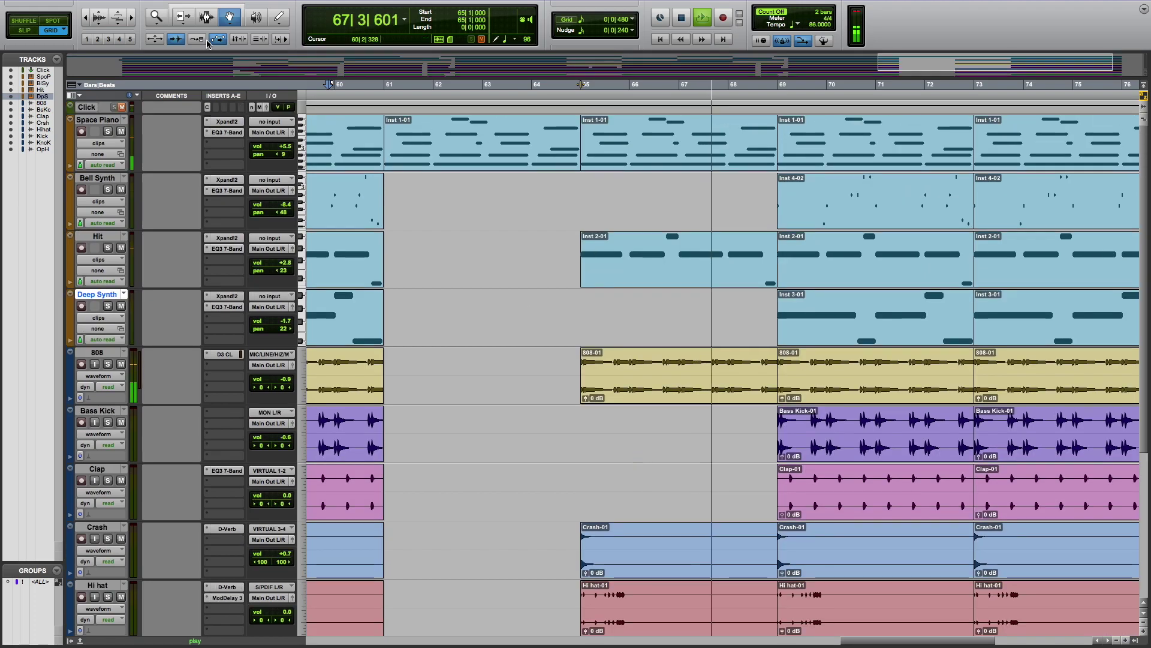
{"action": "key", "text": "space"}
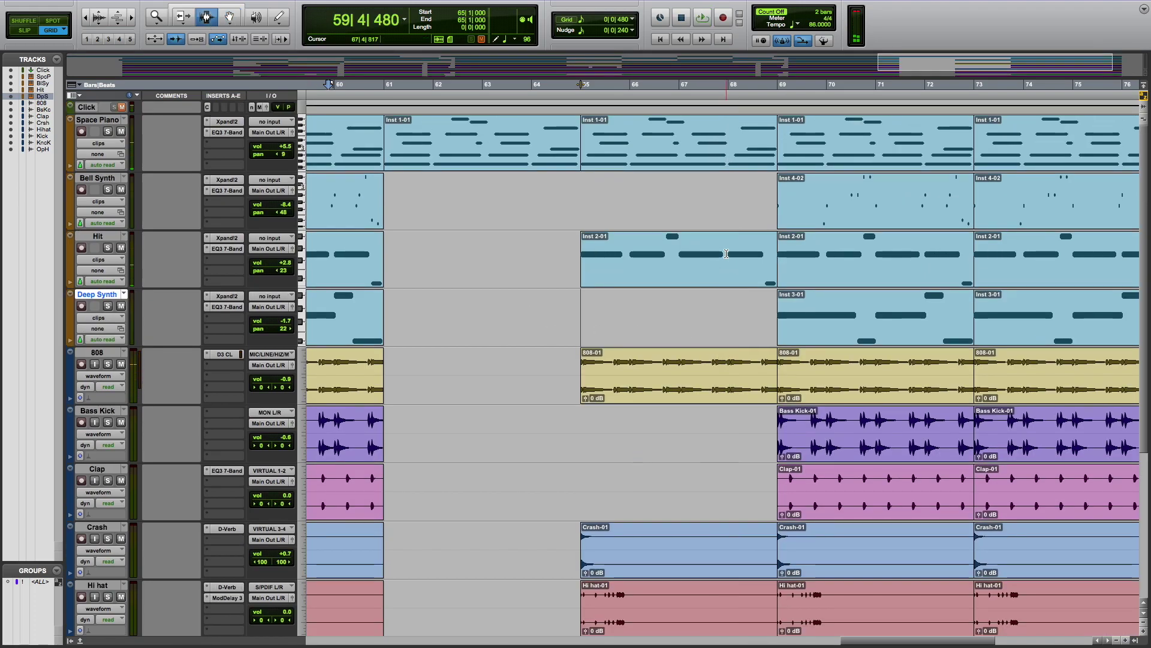
{"action": "left_click_drag", "start_coordinate": [735, 268], "coordinate": [774, 645]}
{"action": "key", "text": "Delete"}
{"action": "scroll", "coordinate": [752, 318], "scroll_direction": "up", "scroll_amount": 6}
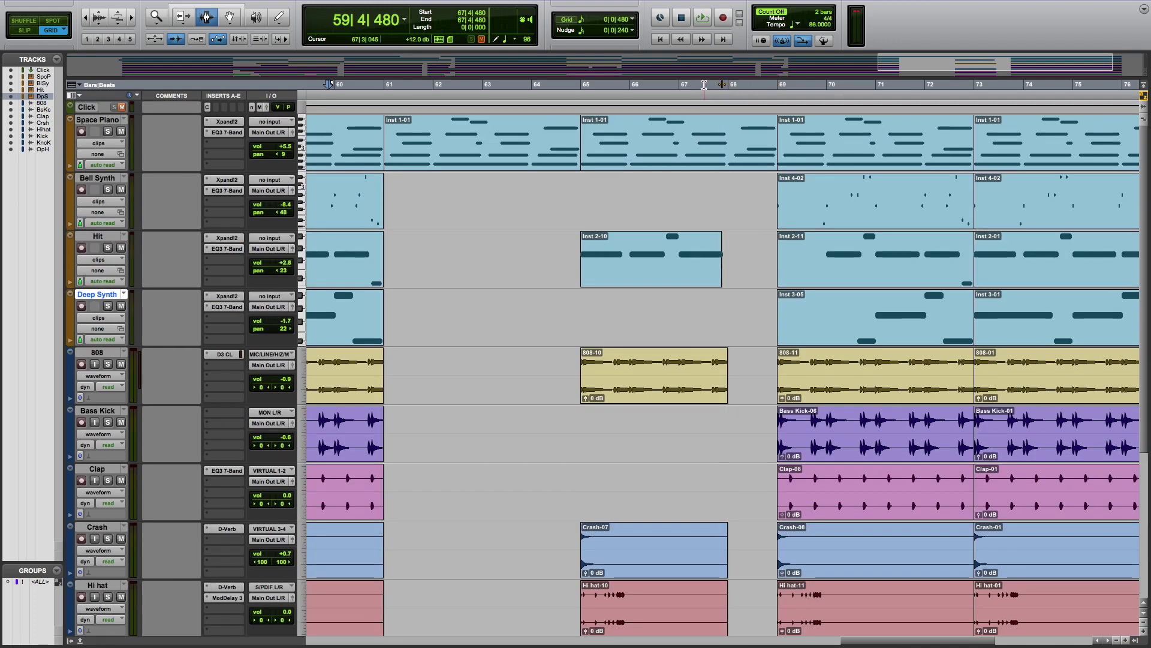
Play from 67|3|000 past bar 69 to check the gap and the tracks' re-entry
{"action": "key", "text": "space"}
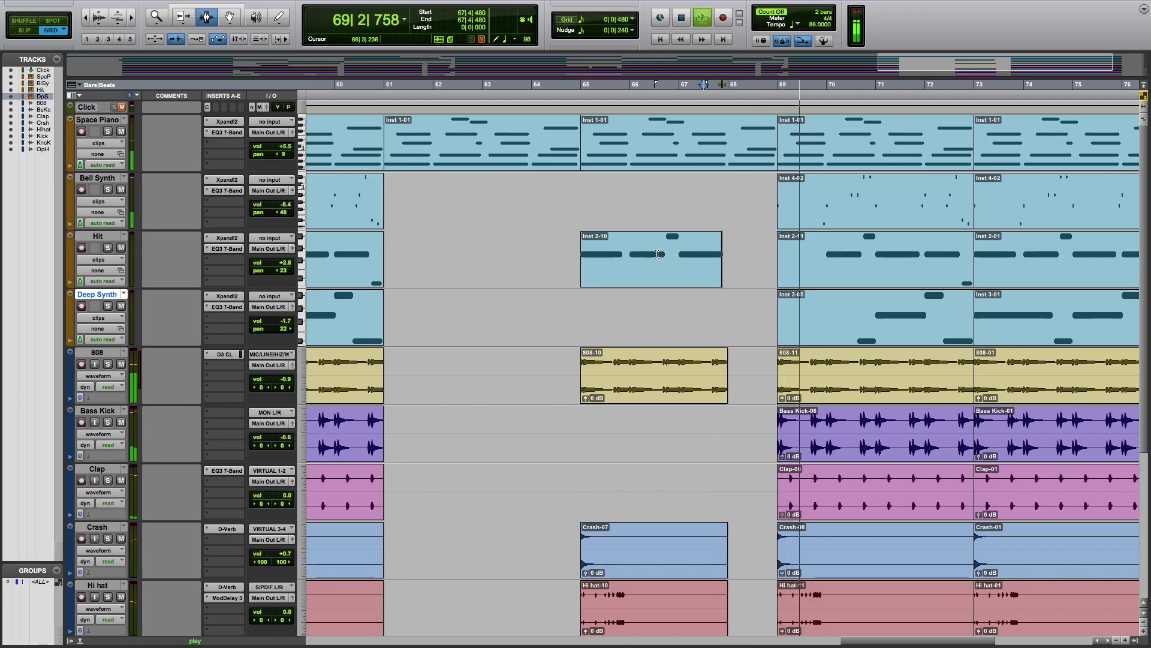
{"action": "scroll", "coordinate": [658, 254], "scroll_direction": "down", "scroll_amount": 6}
{"action": "scroll", "coordinate": [692, 335], "scroll_direction": "up", "scroll_amount": 6}
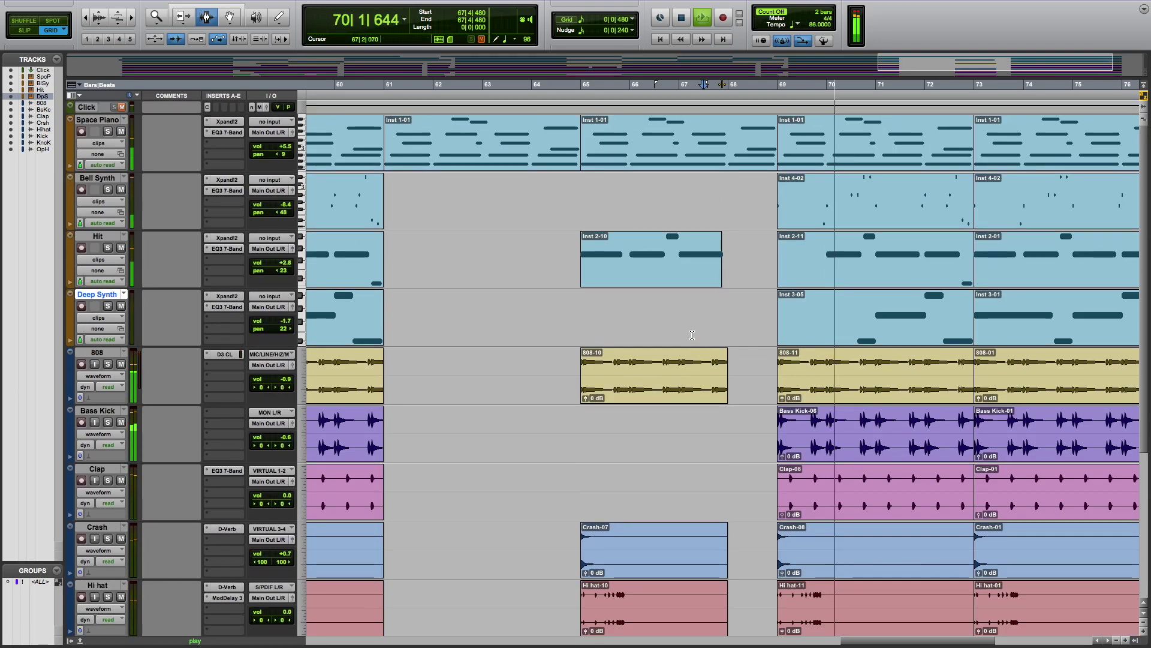
{"action": "key", "text": "space"}
Delete the Hit and Deep Synth clips at bars 69–73
{"action": "double_click", "coordinate": [800, 276]}
{"action": "key", "text": "Delete"}
{"action": "left_click", "coordinate": [843, 308]}
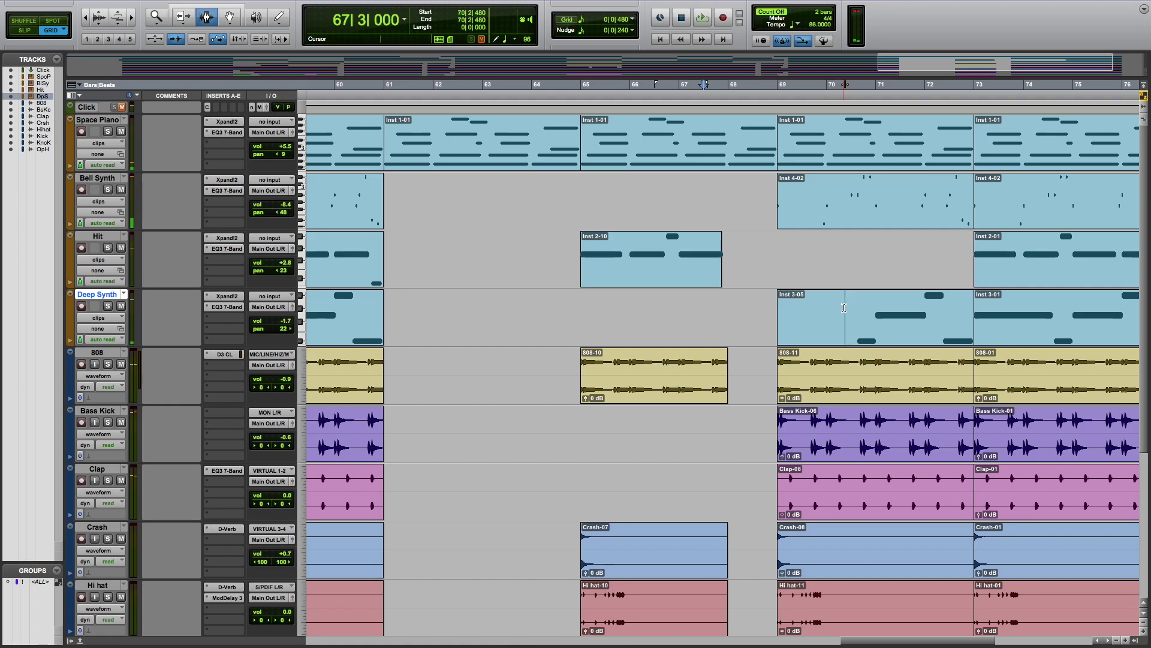
{"action": "double_click", "coordinate": [844, 307]}
{"action": "key", "text": "Delete"}
Duplicate the Hit and Deep Synth clips of bars 73–77, then move originals and copies back to fill bars 69–77
{"action": "double_click", "coordinate": [988, 266]}
{"action": "left_click", "coordinate": [991, 302], "text": "shift"}
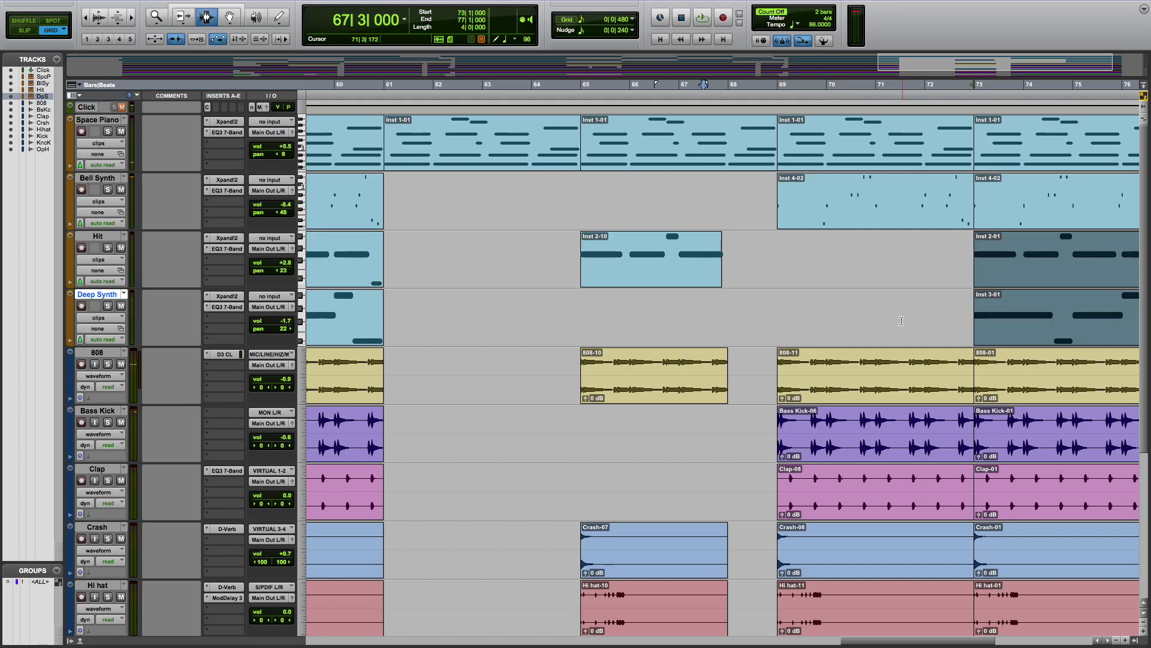
{"action": "key", "text": "super+d"}
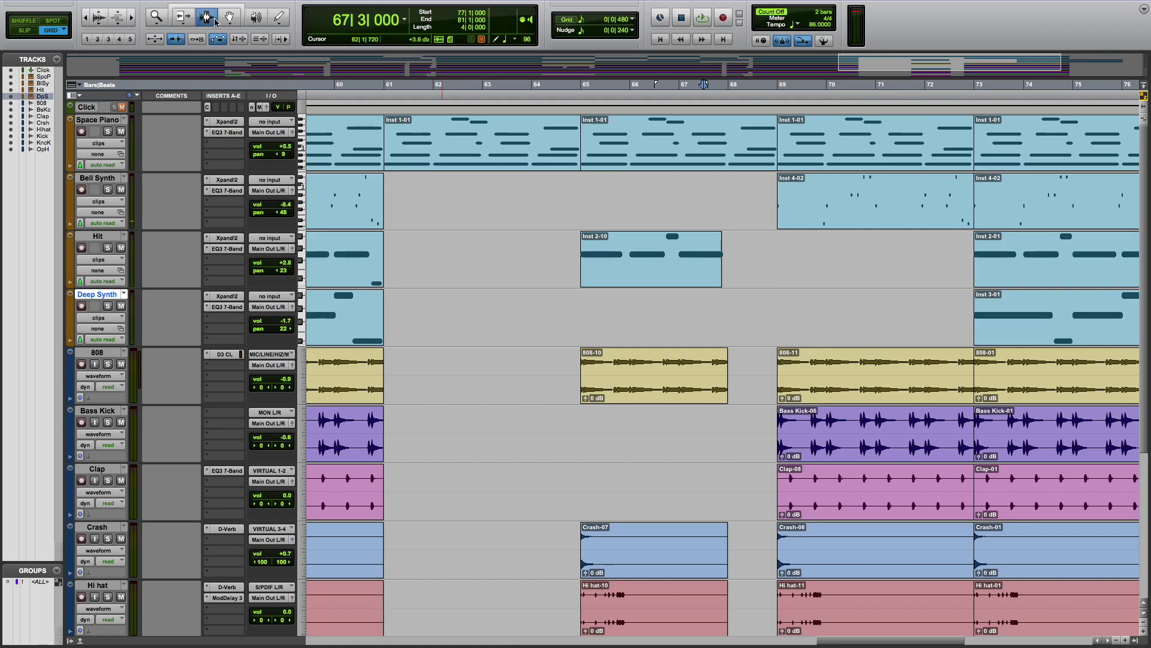
{"action": "left_click", "coordinate": [83, 23]}
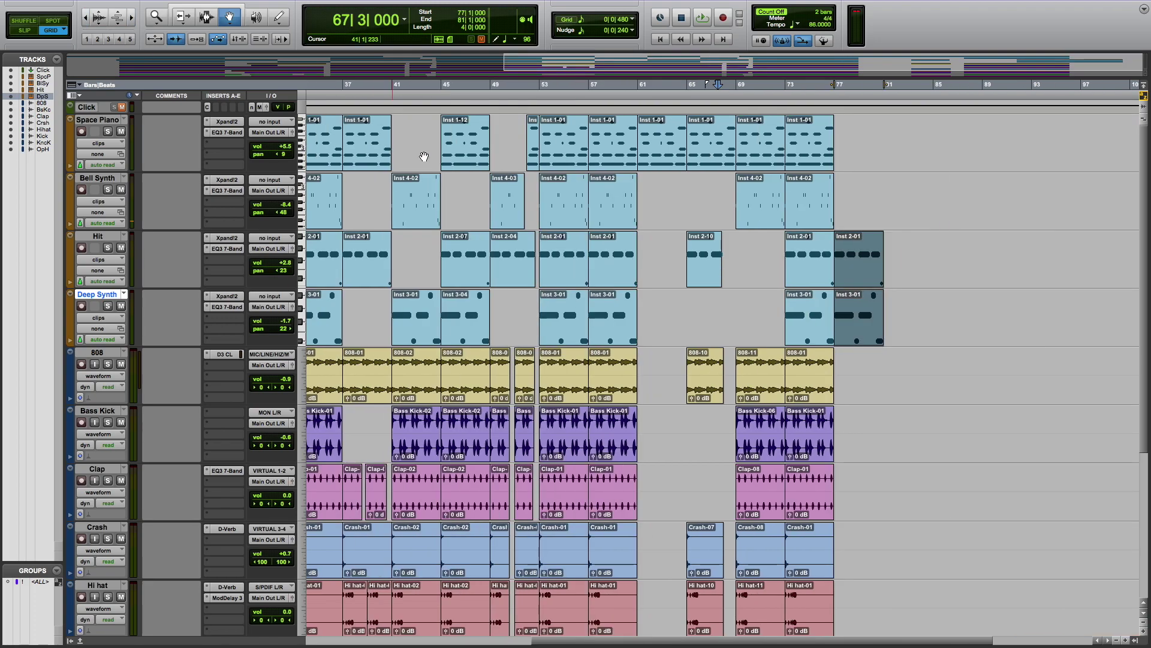
{"action": "left_click", "coordinate": [798, 252]}
{"action": "left_click", "coordinate": [863, 263], "text": "shift"}
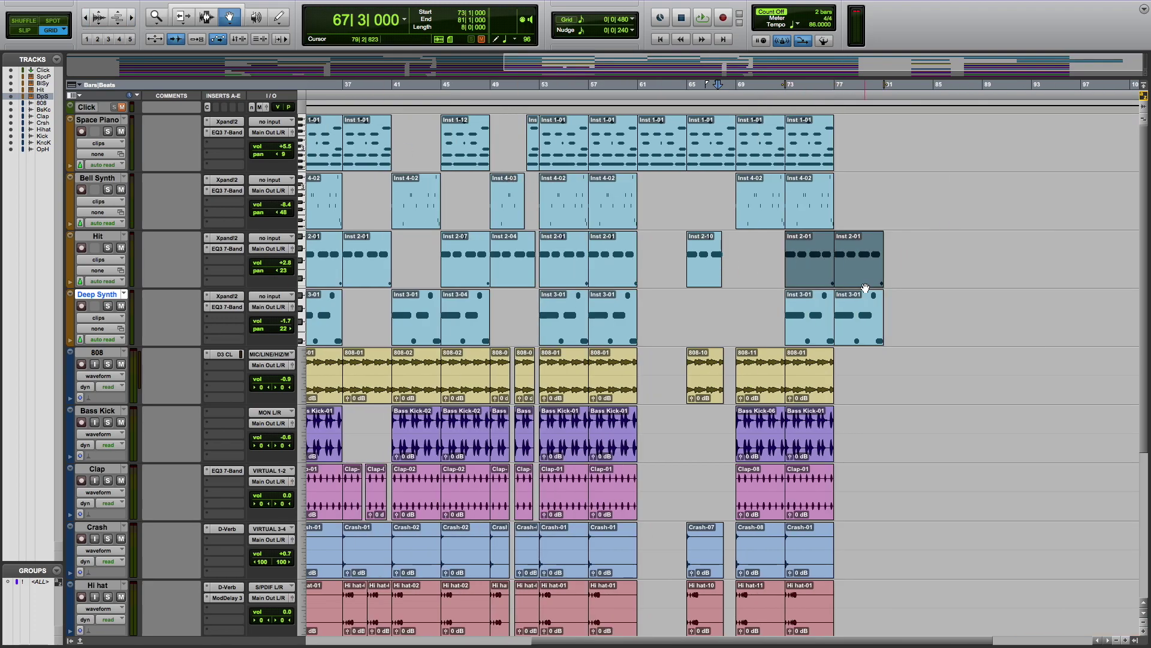
{"action": "left_click", "coordinate": [865, 299], "text": "shift"}
{"action": "left_click_drag", "start_coordinate": [814, 266], "coordinate": [759, 257]}
Play from bar 60 through the break to check the transitions after bar 65
{"action": "left_click", "coordinate": [132, 18]}
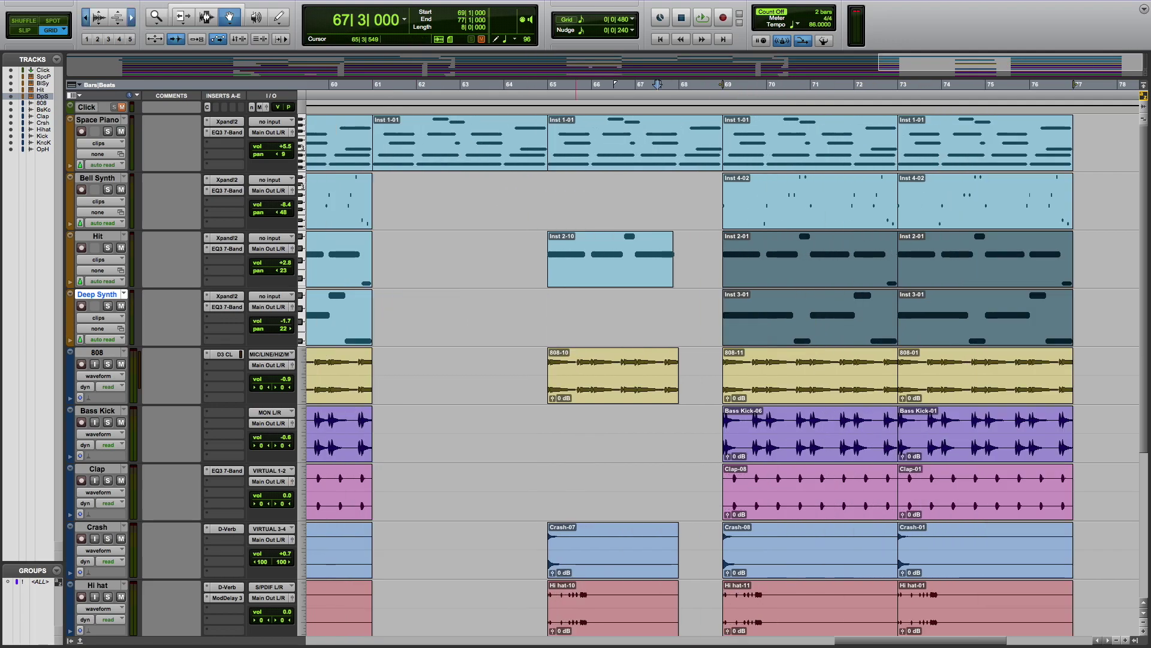
{"action": "left_click", "coordinate": [133, 18]}
{"action": "left_click", "coordinate": [86, 18]}
{"action": "left_click", "coordinate": [85, 19]}
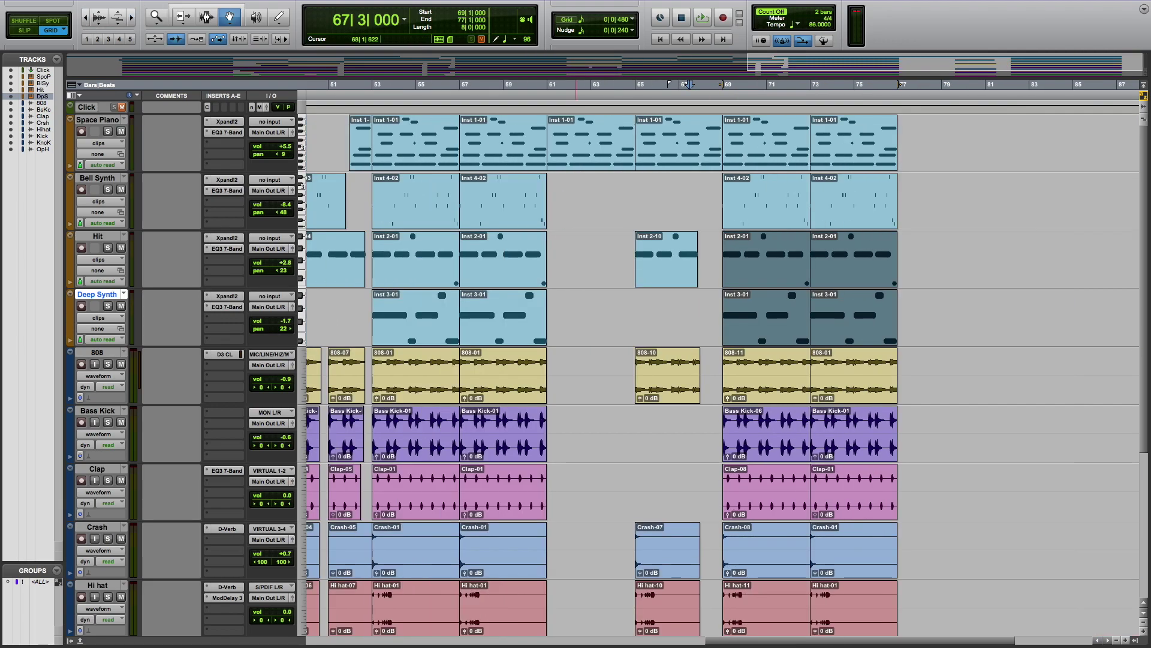
{"action": "left_click", "coordinate": [86, 18]}
{"action": "left_click", "coordinate": [630, 88]}
{"action": "key", "text": "space"}
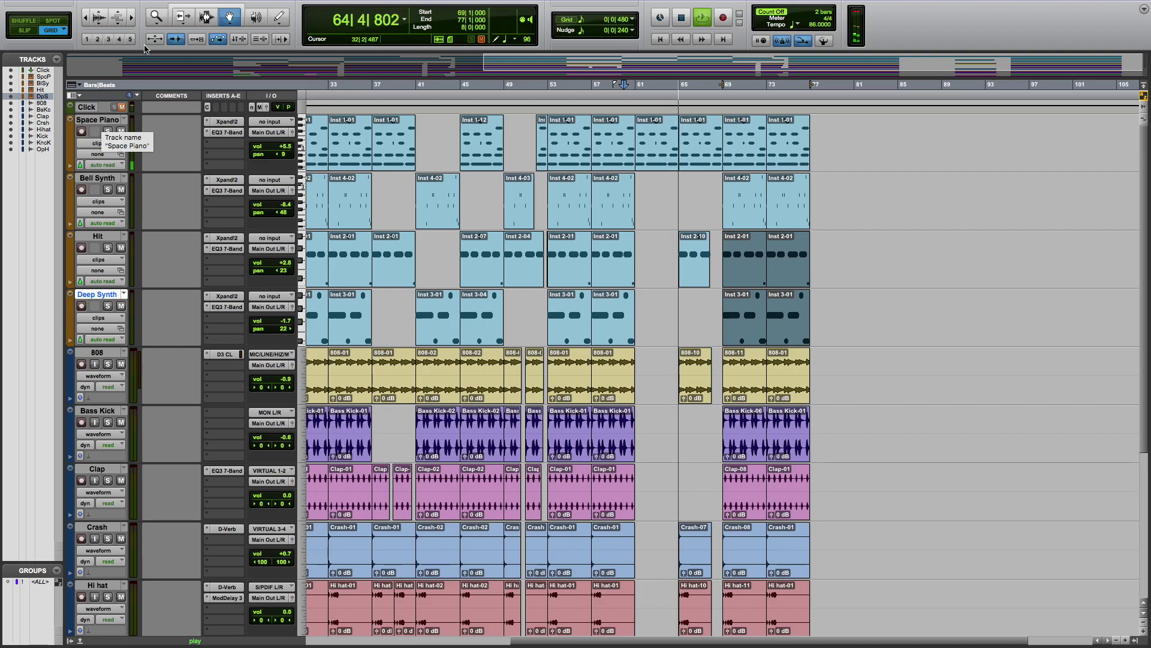
{"action": "left_click", "coordinate": [131, 18]}
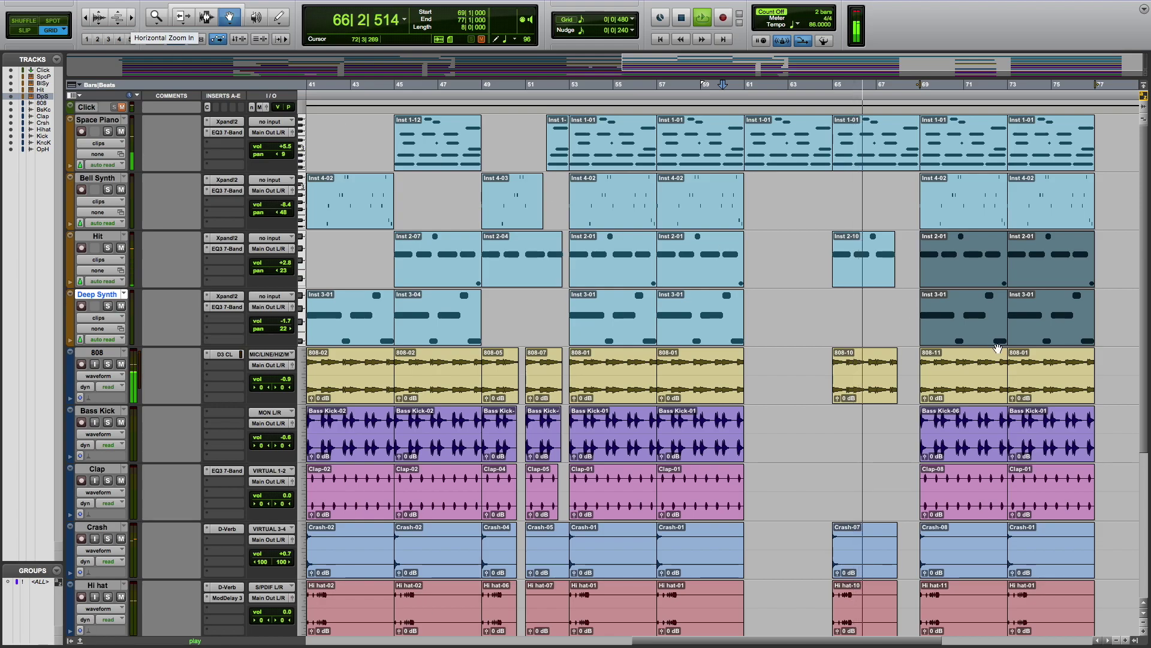
Trim the end of the 808 clip that starts at bar 65 back to 67|3|702 using Slip mode
{"action": "left_click", "coordinate": [210, 9]}
{"action": "left_click_drag", "start_coordinate": [896, 352], "coordinate": [893, 353]}
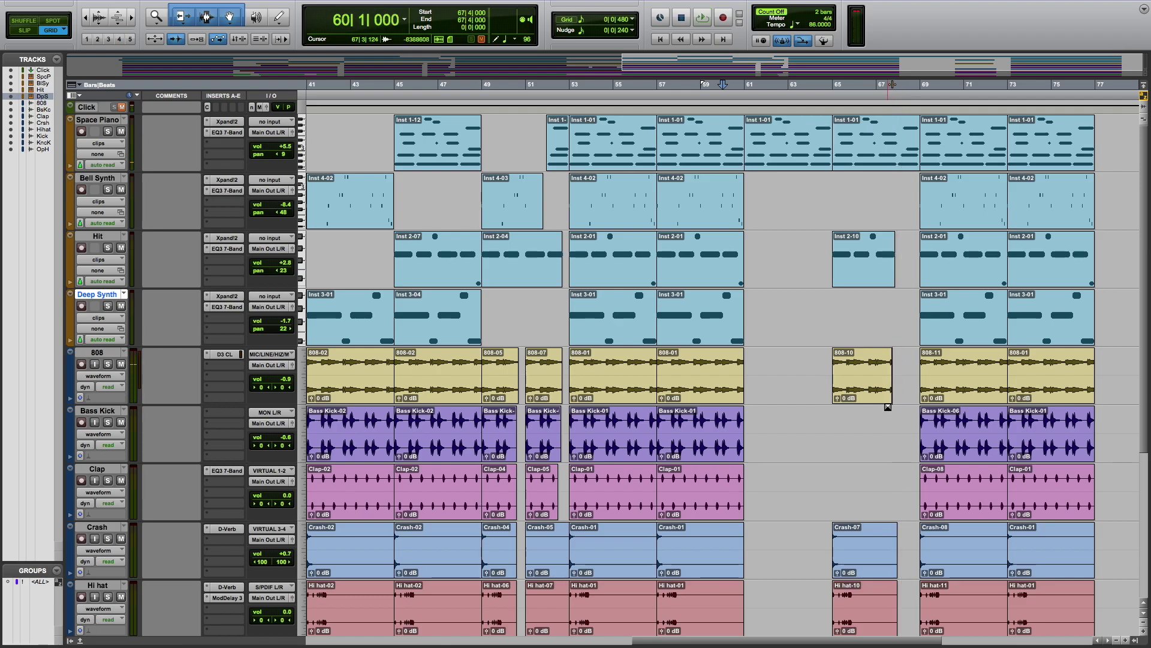
{"action": "left_click", "coordinate": [133, 18]}
{"action": "left_click", "coordinate": [133, 18]}
{"action": "left_click", "coordinate": [132, 18]}
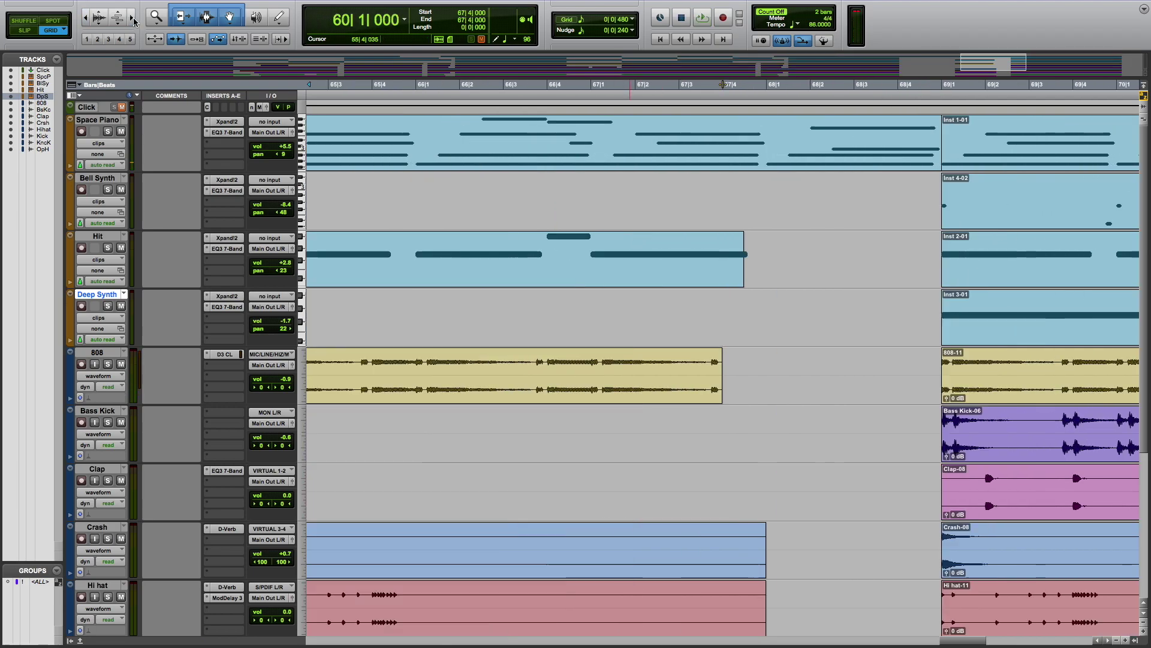
{"action": "left_click", "coordinate": [194, 20]}
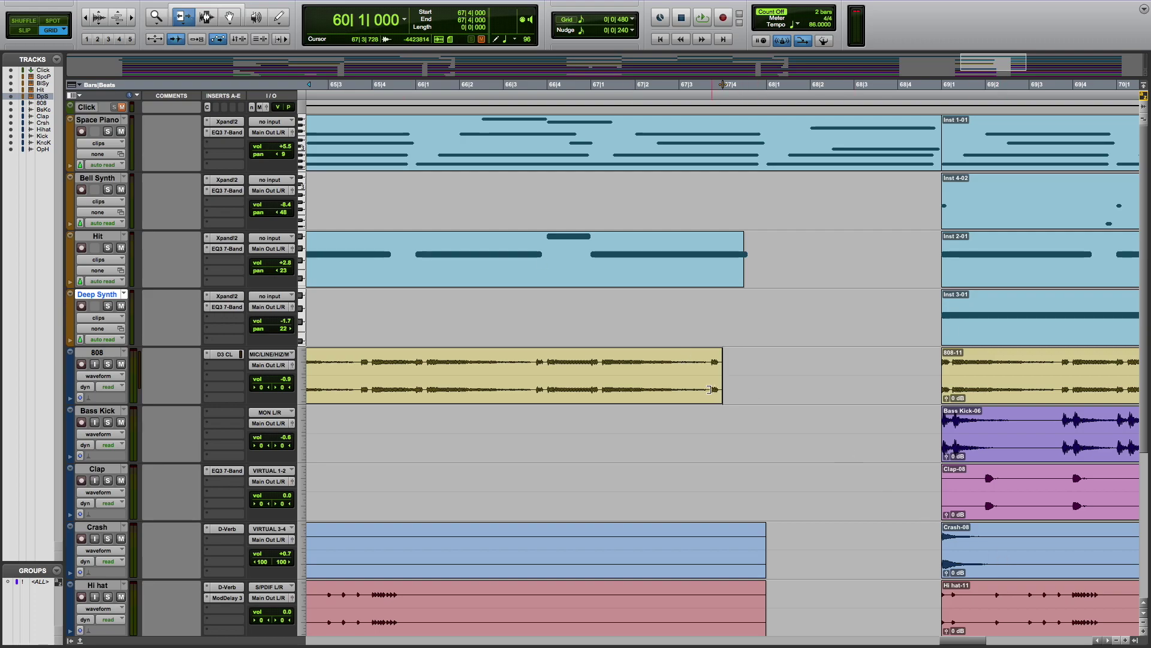
{"action": "key", "text": "space"}
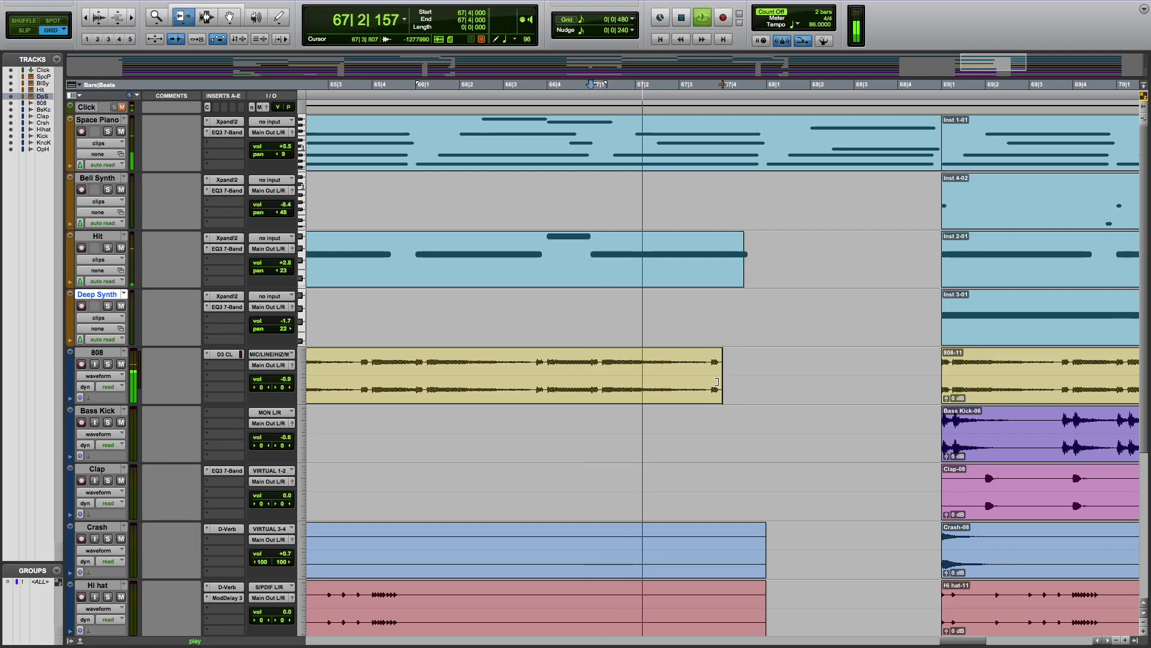
{"action": "key", "text": "space"}
{"action": "double_click", "coordinate": [716, 383]}
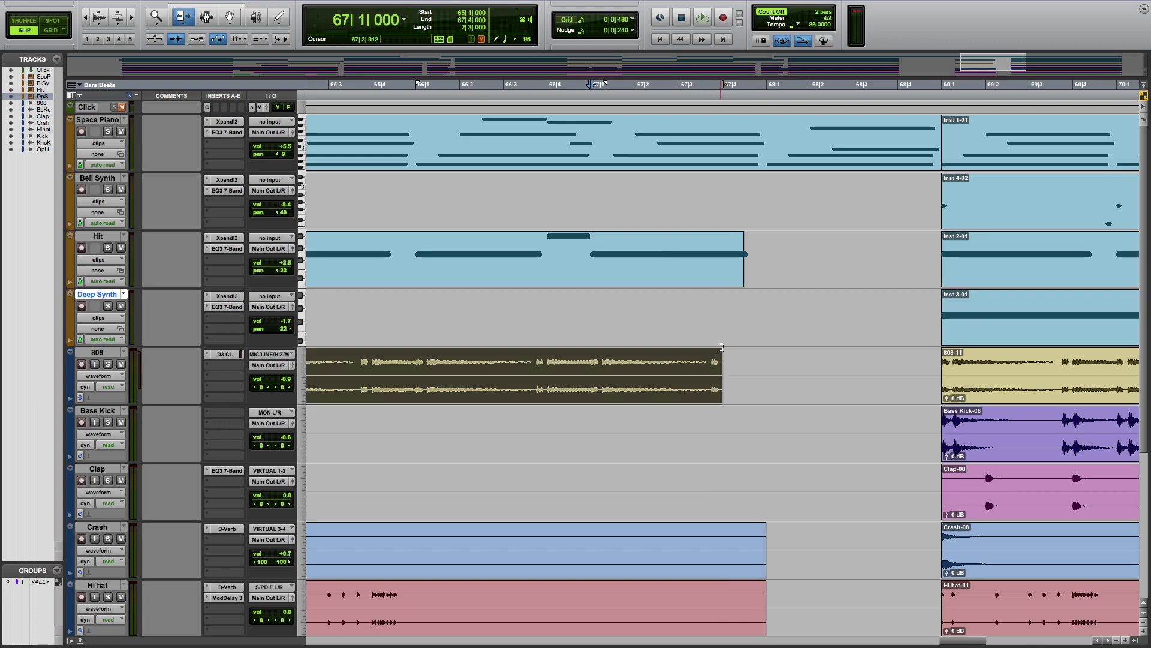
{"action": "left_click_drag", "start_coordinate": [711, 380], "coordinate": [714, 388]}
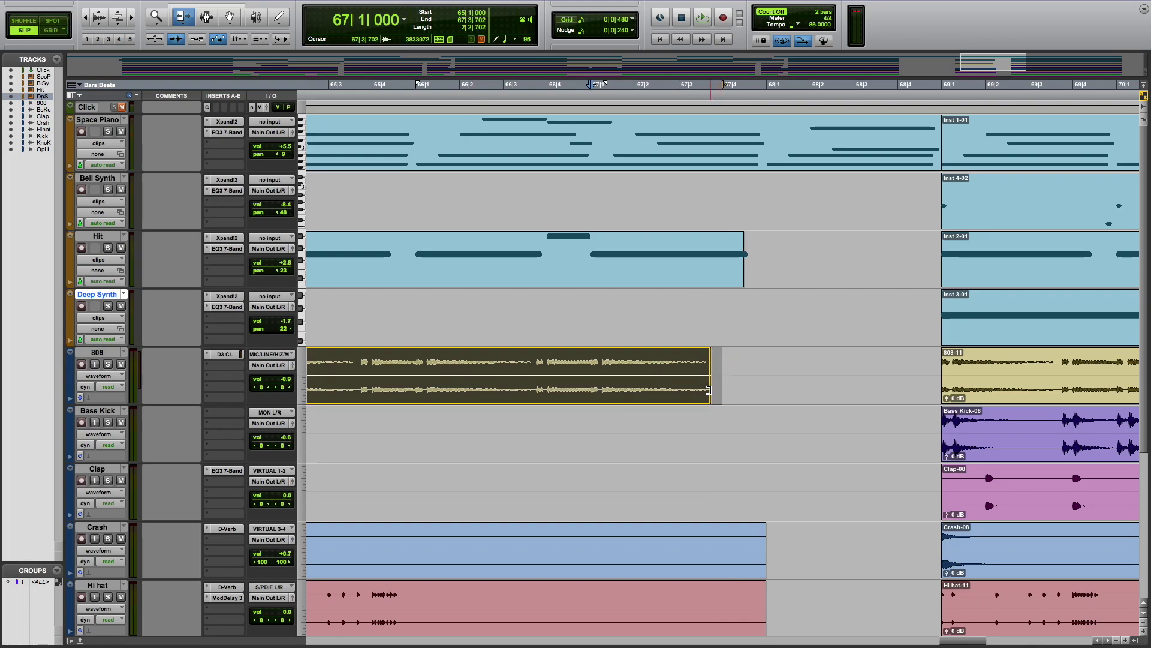
Trim the end of the Open Hat clip that starts at bar 65 to 67|4|478 during playback
{"action": "key", "text": "space"}
{"action": "scroll", "coordinate": [731, 497], "scroll_direction": "down", "scroll_amount": 3}
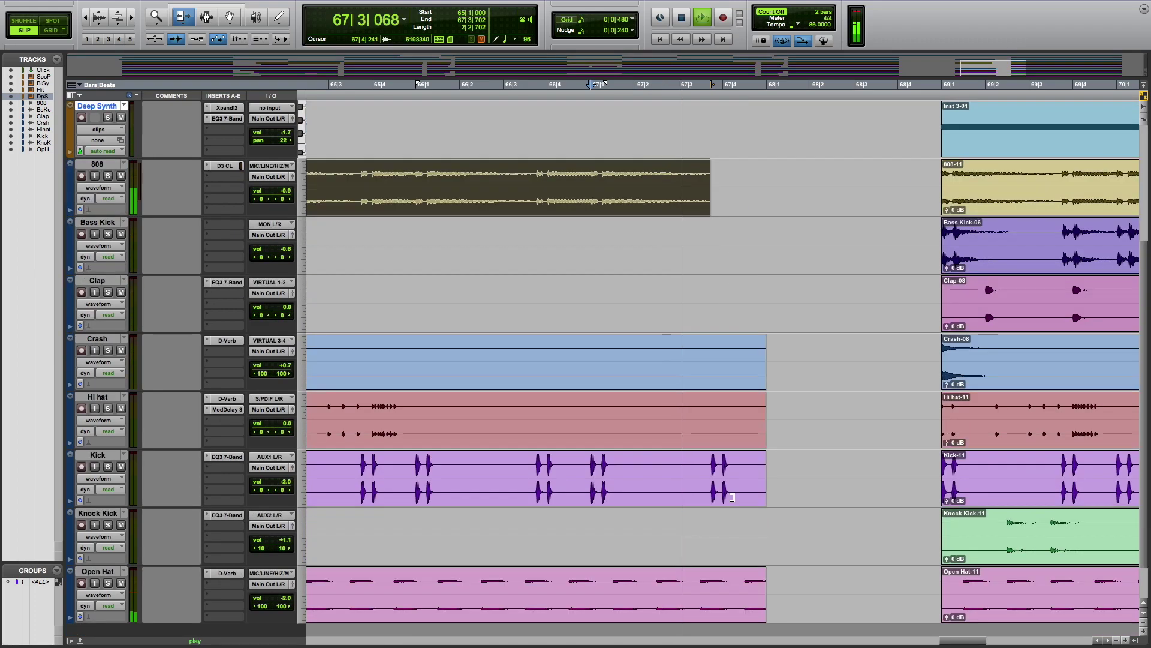
{"action": "scroll", "coordinate": [732, 497], "scroll_direction": "down", "scroll_amount": 2}
{"action": "left_click_drag", "start_coordinate": [765, 555], "coordinate": [741, 556]}
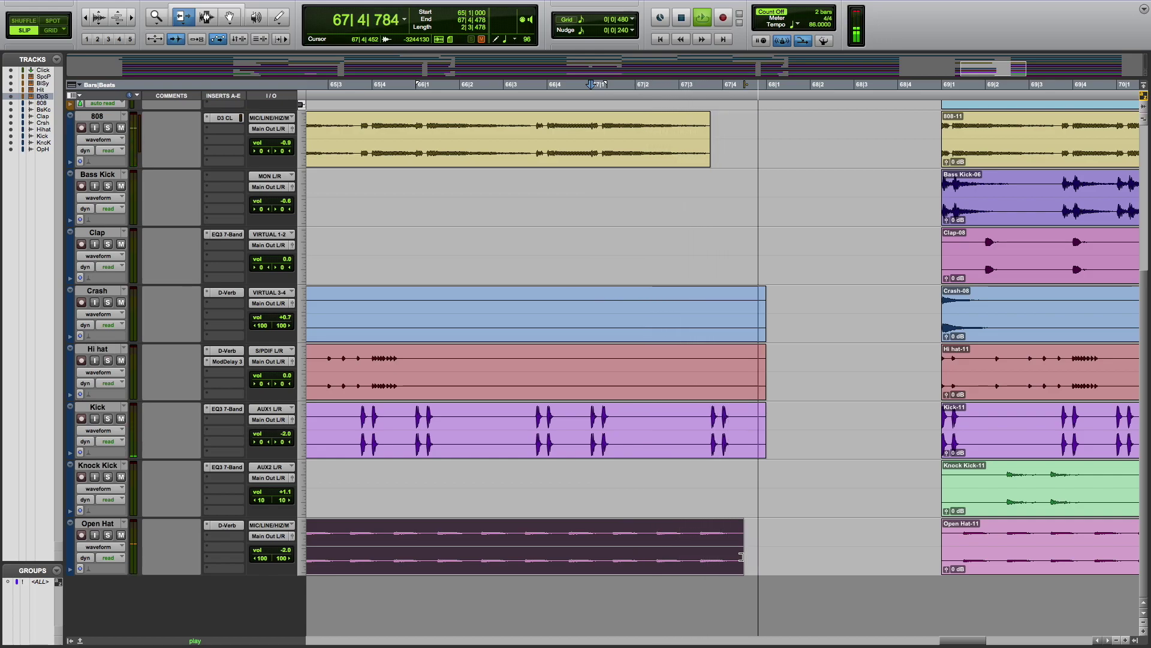
{"action": "key", "text": "space"}
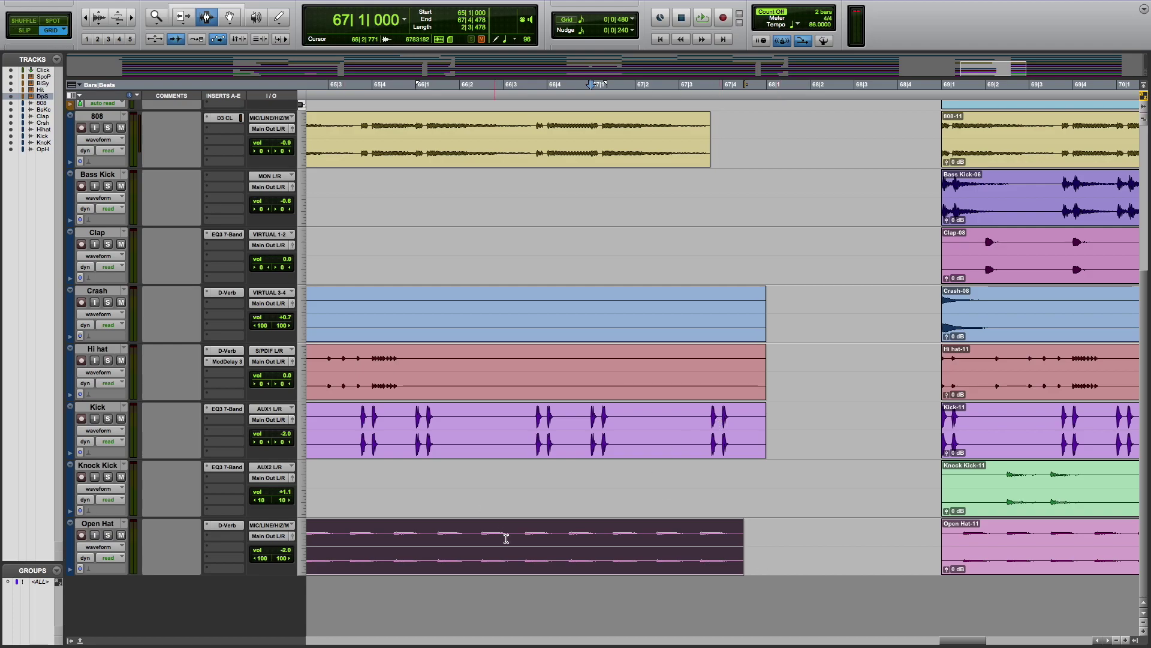
Duplicate the Kick segment from 67|3|480 to 67|4|480 directly after itself in Grid mode and play it back
{"action": "mouse_move", "coordinate": [974, 642]}
{"action": "left_mouse_down"}
{"action": "mouse_move", "coordinate": [955, 643]}
{"action": "mouse_move", "coordinate": [968, 642]}
{"action": "left_mouse_up"}
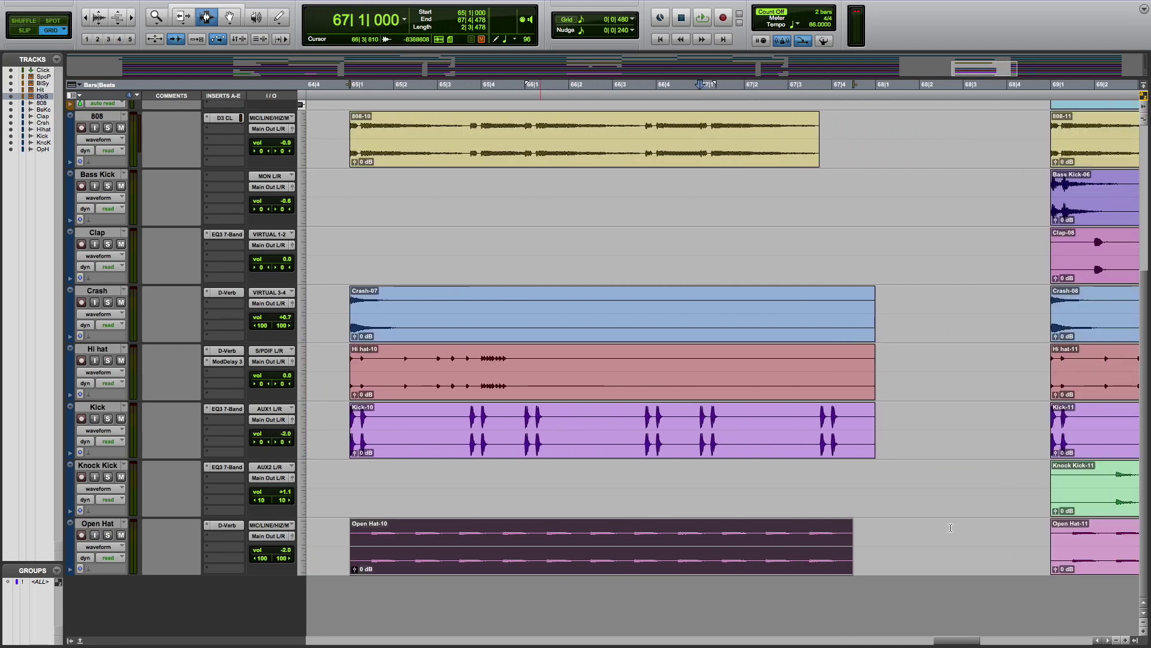
{"action": "key", "text": "space"}
{"action": "key", "text": "space"}
{"action": "left_click_drag", "start_coordinate": [839, 424], "coordinate": [825, 424]}
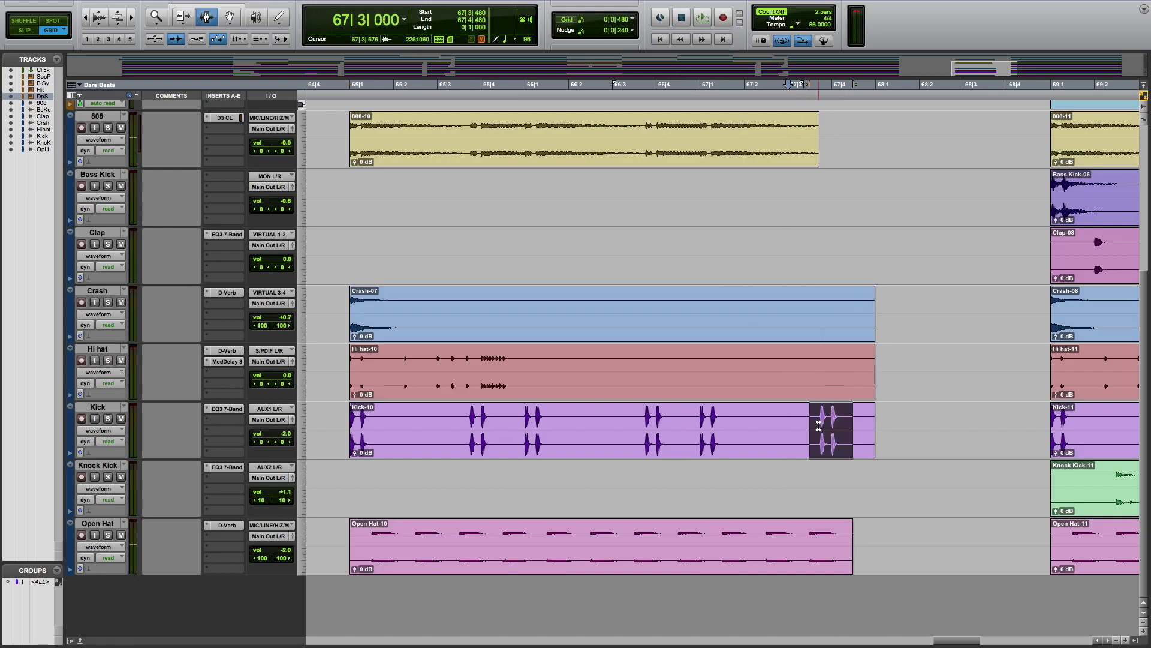
{"action": "key", "text": "super+d"}
{"action": "key", "text": "space"}
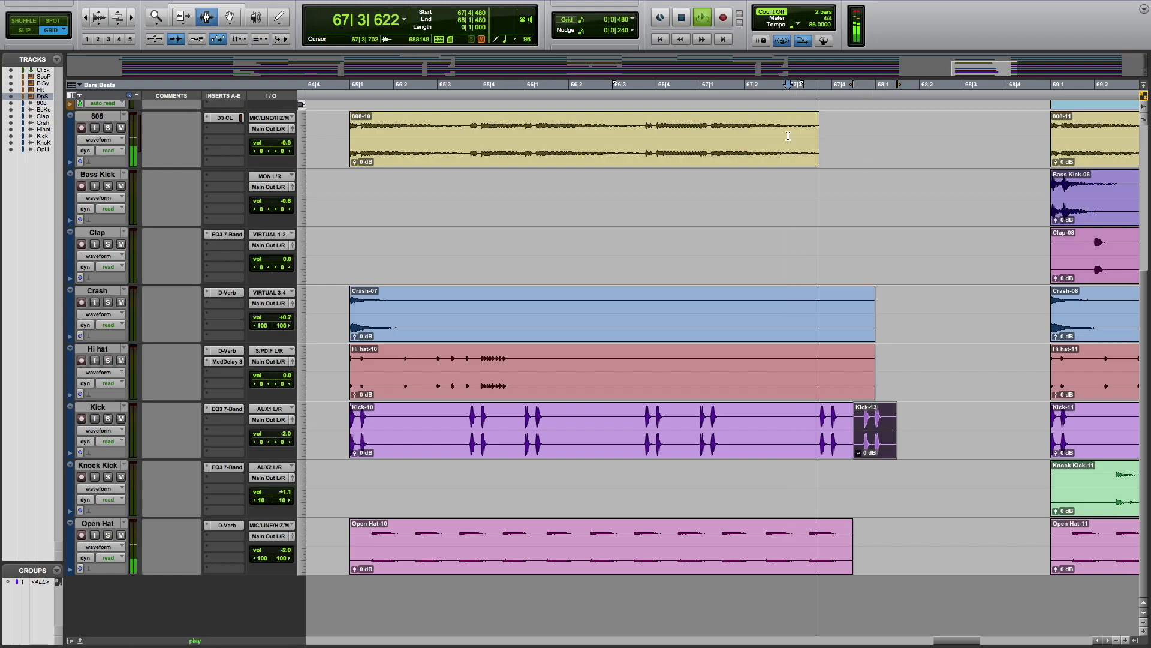
{"action": "key", "text": "space"}
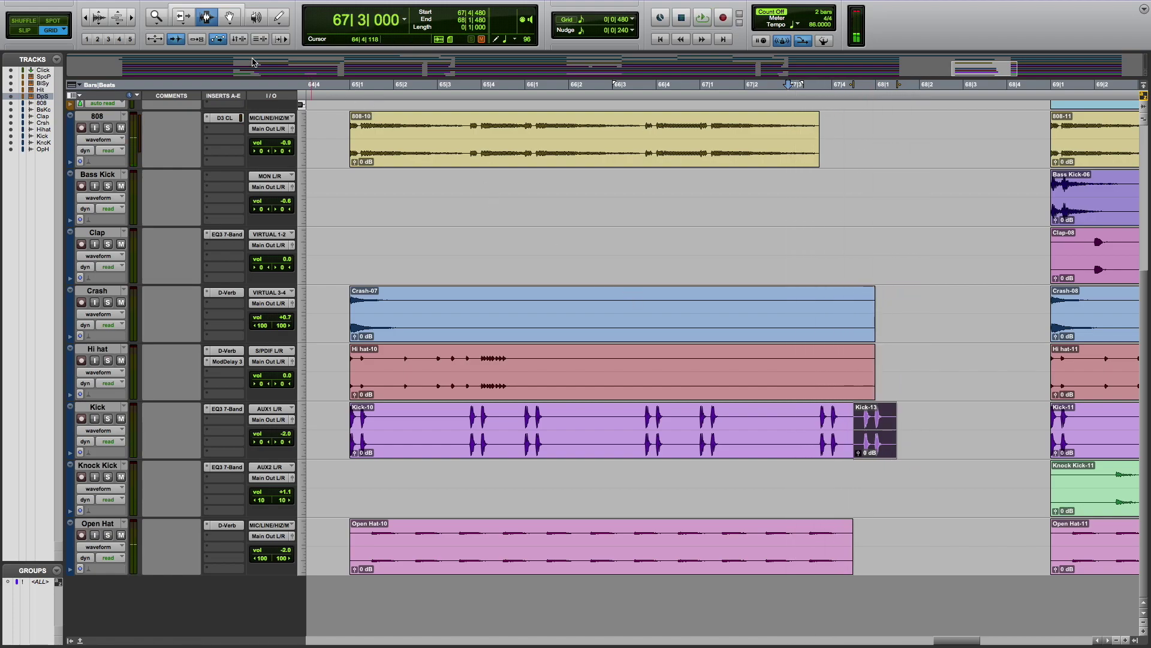
Duplicate the short Kick segment three more times up to 68|4|480 and play back the resulting kick fill
{"action": "key", "text": "super+d"}
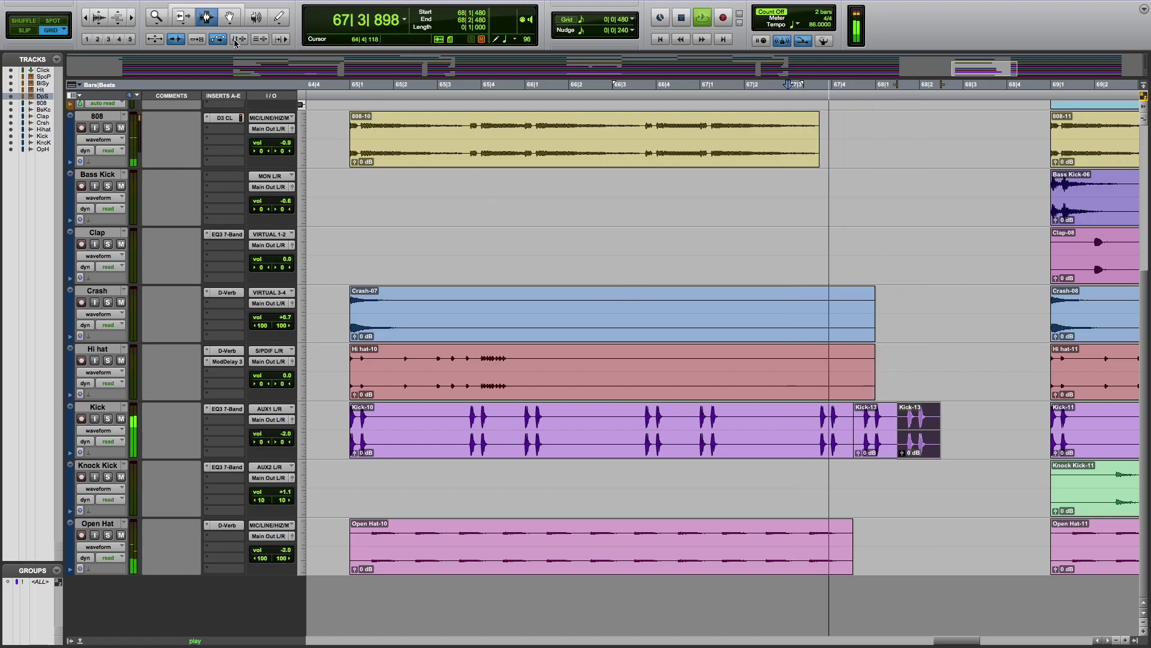
{"action": "key", "text": "space"}
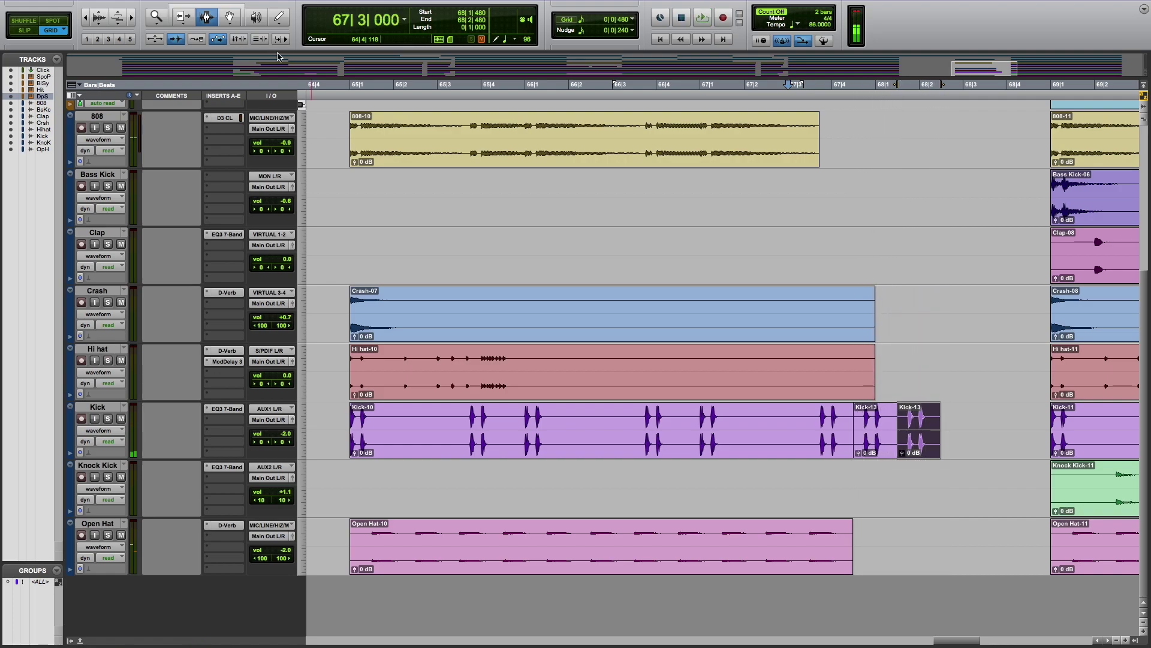
{"action": "key", "text": "super+d"}
{"action": "key", "text": "super+d"}
{"action": "key", "text": "space"}
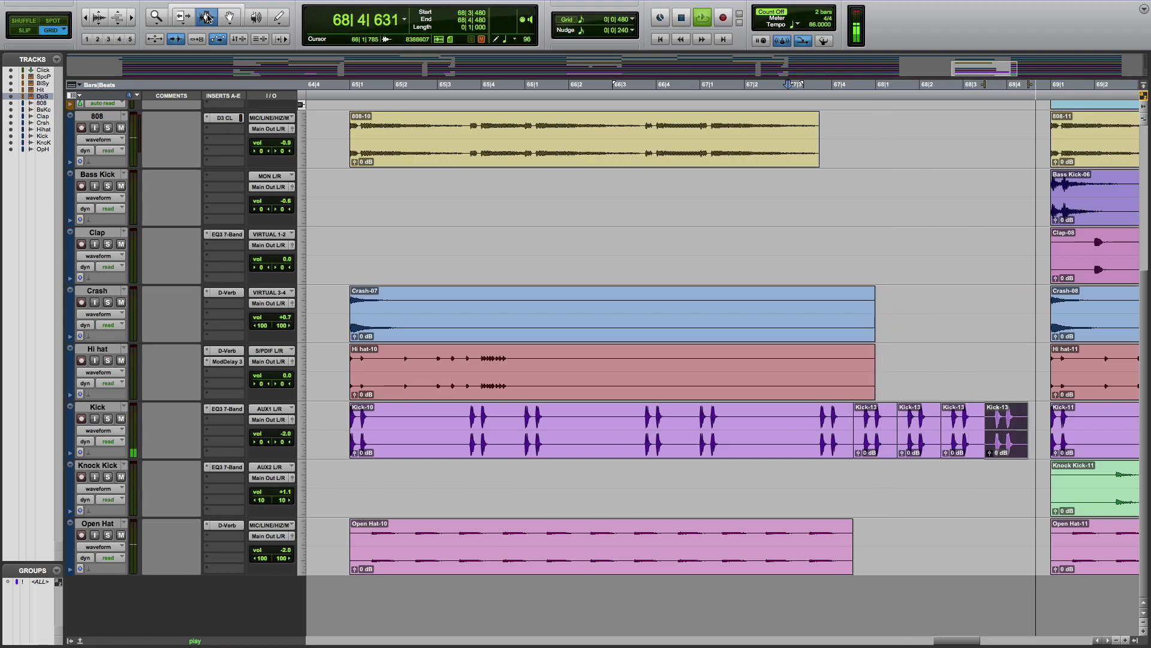
{"action": "key", "text": "space"}
{"action": "key", "text": "space"}
{"action": "key", "text": "space"}
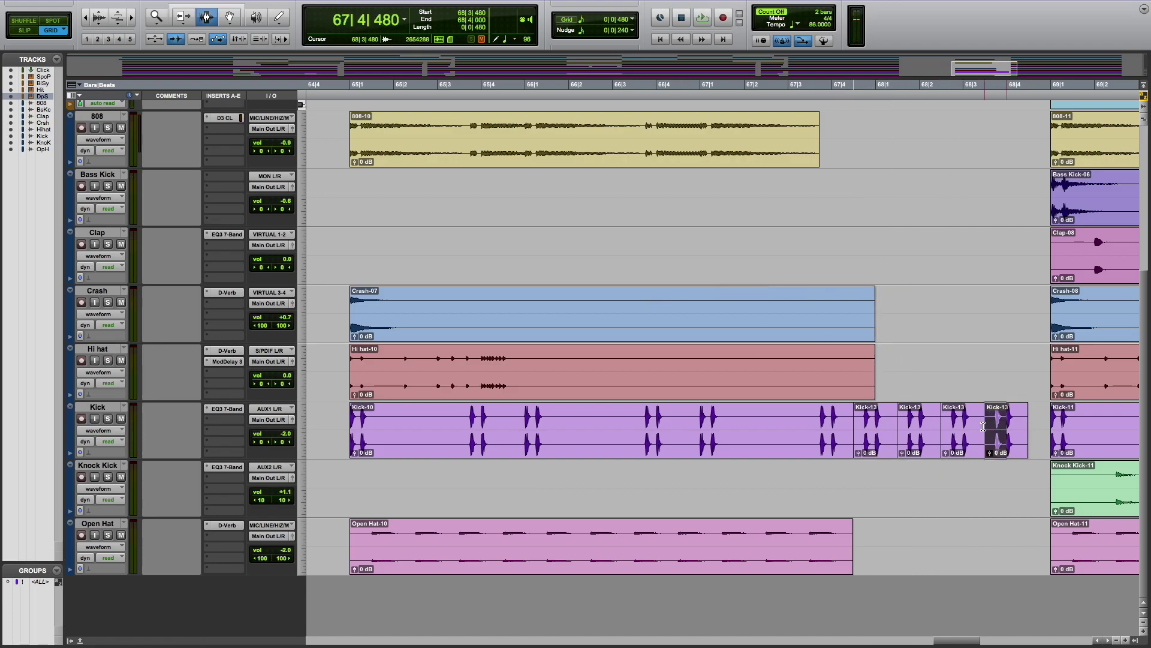
Delete the silence at the start of the last Kick clip in the fill, from 68|3|480 to 68|3|724, in Slip mode
{"action": "left_click", "coordinate": [131, 18]}
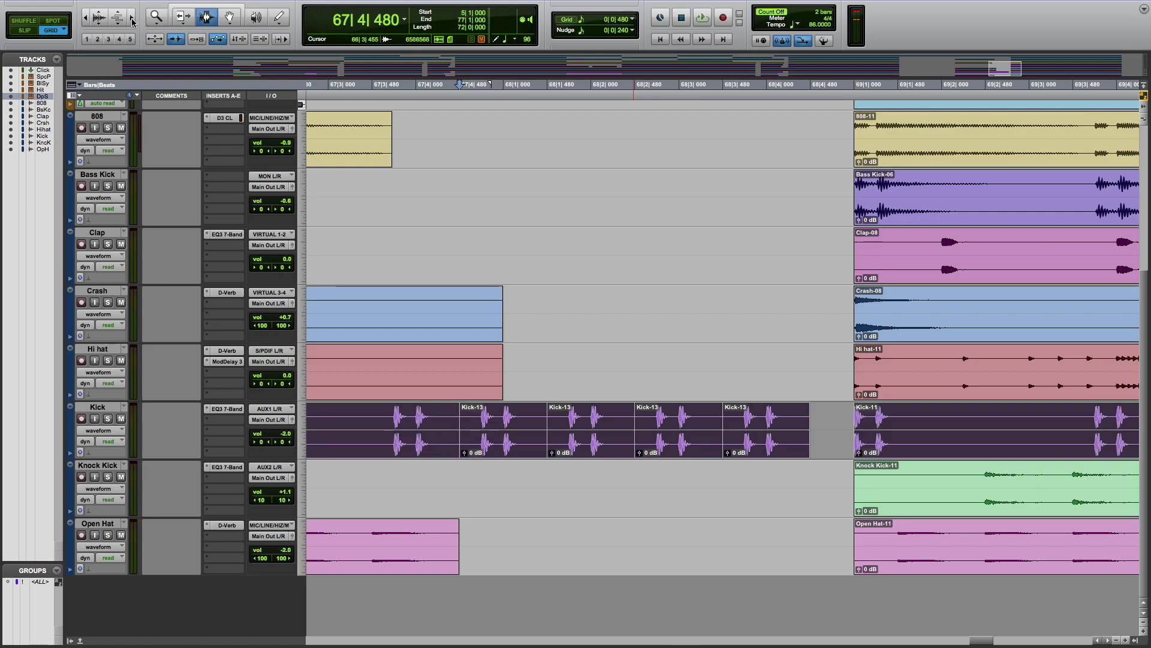
{"action": "left_click", "coordinate": [131, 18]}
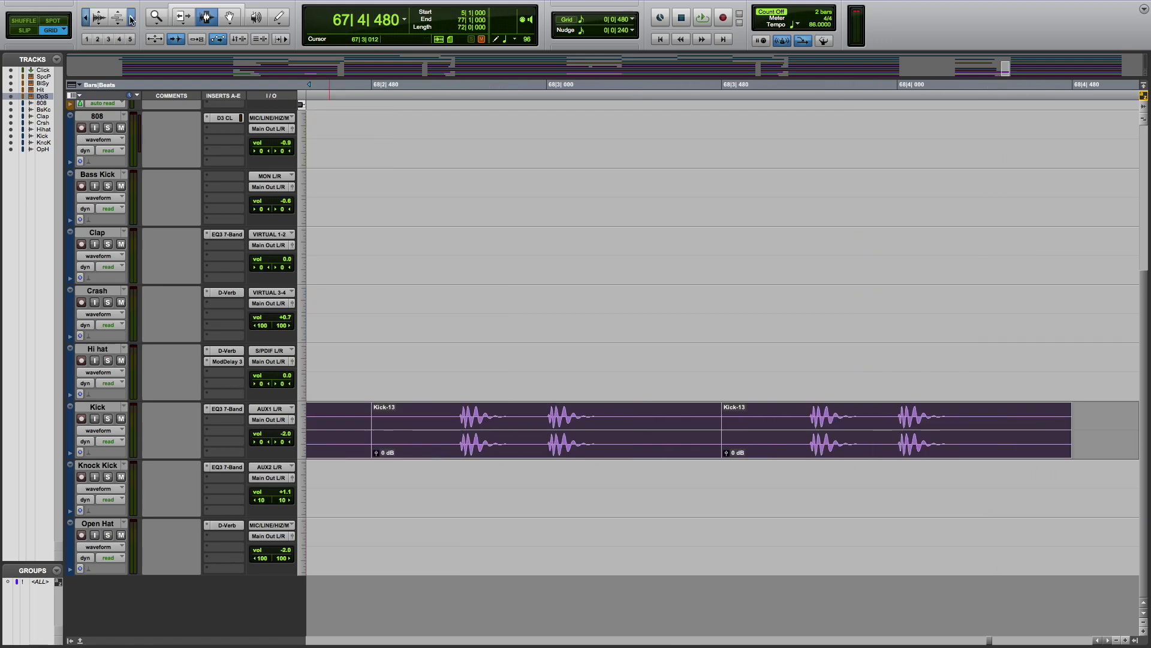
{"action": "left_click", "coordinate": [131, 18]}
{"action": "left_click", "coordinate": [793, 446]}
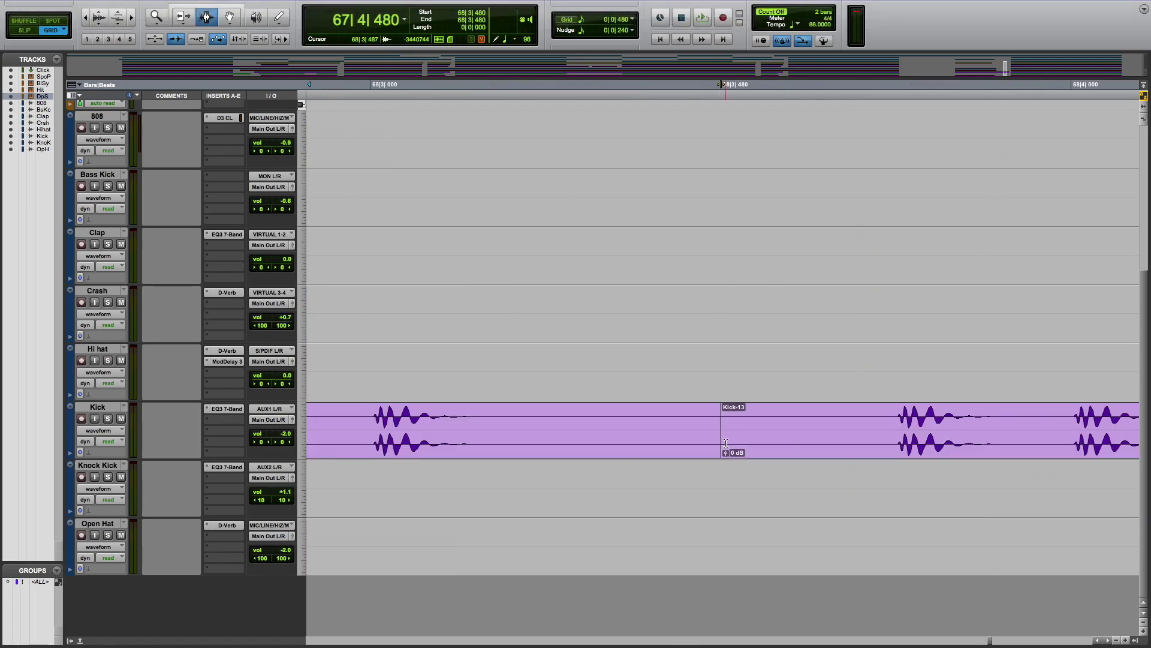
{"action": "left_click_drag", "start_coordinate": [848, 451], "coordinate": [909, 428]}
{"action": "left_click", "coordinate": [708, 311]}
{"action": "left_click", "coordinate": [25, 31]}
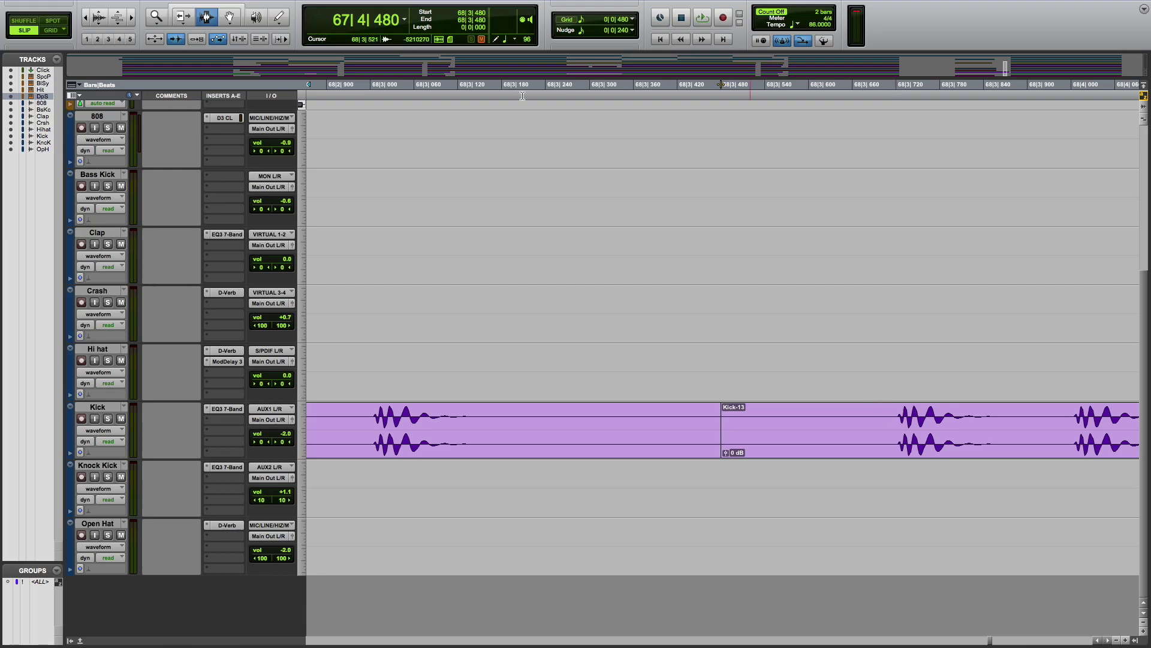
{"action": "left_click", "coordinate": [132, 18]}
{"action": "left_click", "coordinate": [132, 18]}
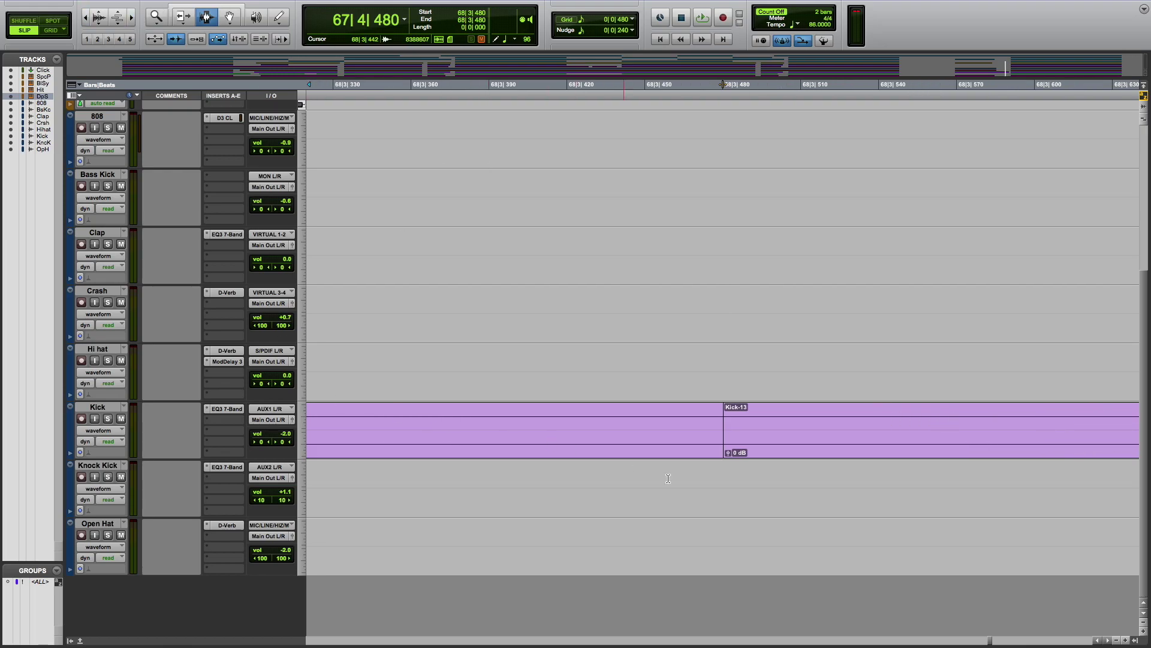
{"action": "left_click", "coordinate": [1108, 640]}
{"action": "left_click", "coordinate": [1109, 640]}
{"action": "left_click", "coordinate": [1109, 640]}
{"action": "left_click", "coordinate": [1108, 641]}
{"action": "left_click", "coordinate": [1109, 640]}
{"action": "left_click", "coordinate": [1109, 640]}
{"action": "left_click", "coordinate": [1109, 640]}
{"action": "left_click", "coordinate": [1109, 641]}
{"action": "left_click", "coordinate": [1109, 640]}
{"action": "left_click_drag", "start_coordinate": [1040, 420], "coordinate": [411, 437]}
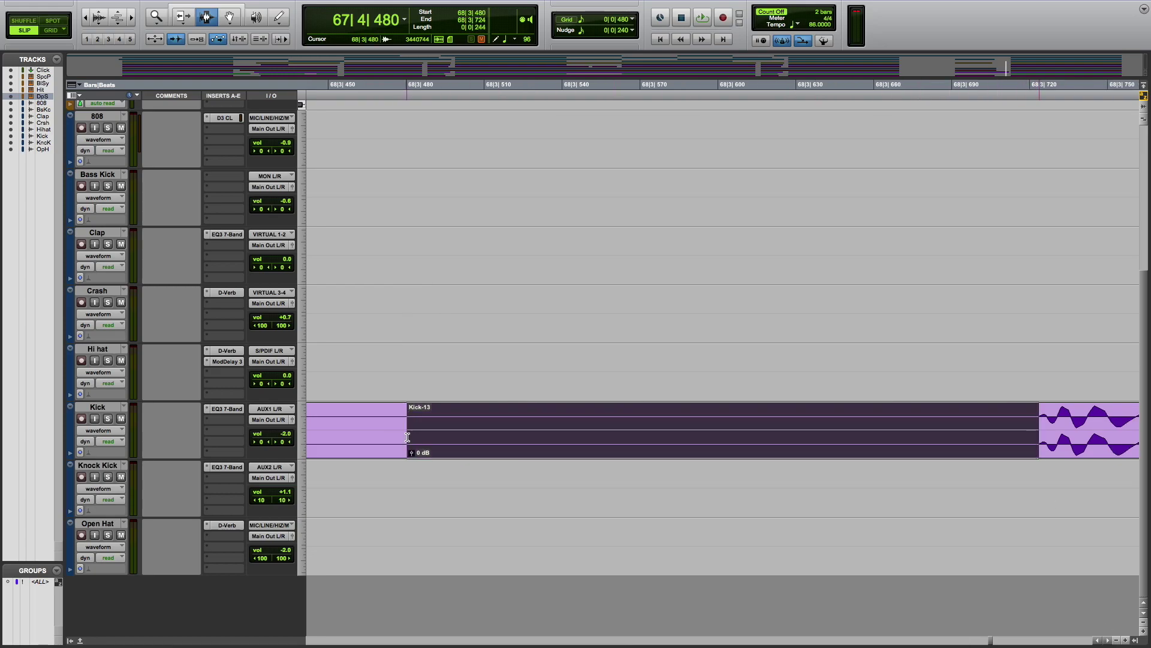
{"action": "key", "text": "Delete"}
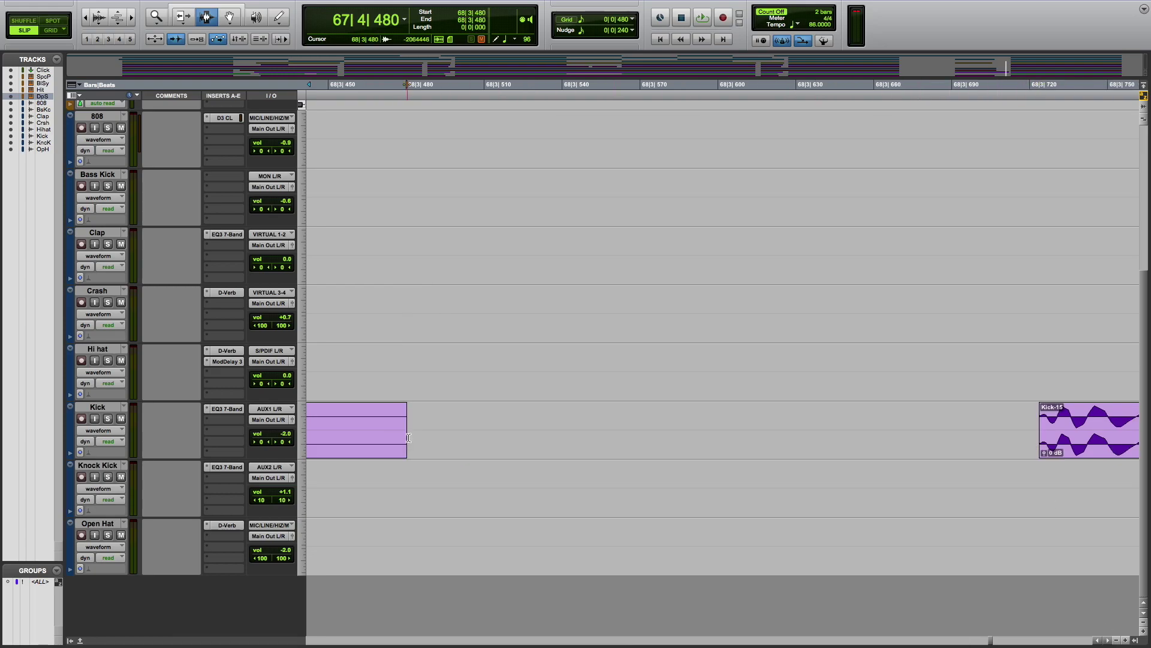
Move the trimmed last Kick clip back to start at 68|3|480, snapping it in Grid mode
{"action": "left_click", "coordinate": [87, 18]}
{"action": "left_click_drag", "start_coordinate": [815, 448], "coordinate": [780, 446]}
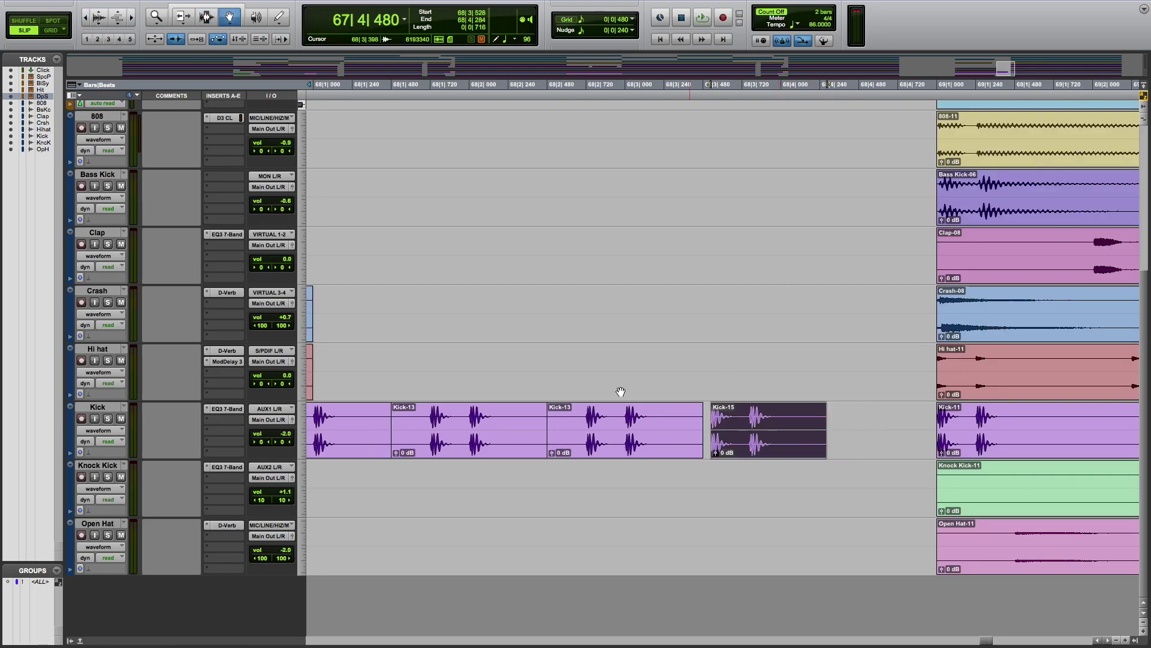
{"action": "key", "text": "super+z"}
{"action": "left_click", "coordinate": [53, 30]}
{"action": "left_click_drag", "start_coordinate": [825, 453], "coordinate": [735, 438]}
{"action": "key", "text": "Delete"}
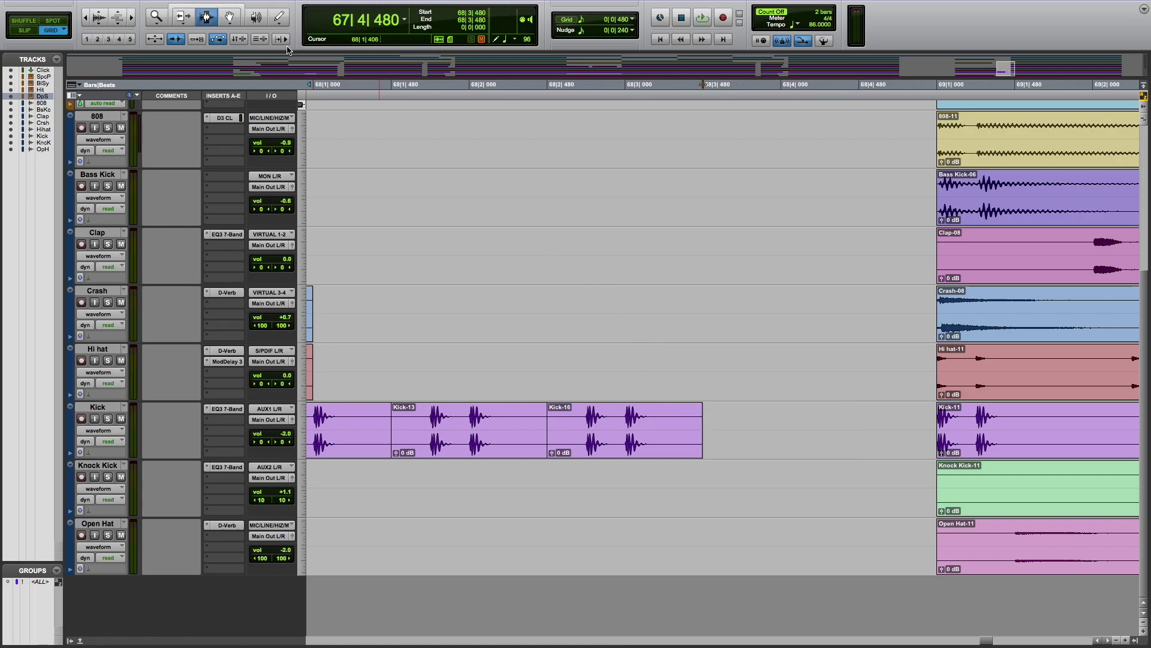
{"action": "key", "text": "super+z"}
Delete the last Kick clip's second hit from 68|3|712 onward in Slip mode and play back the fill
{"action": "left_click", "coordinate": [25, 31]}
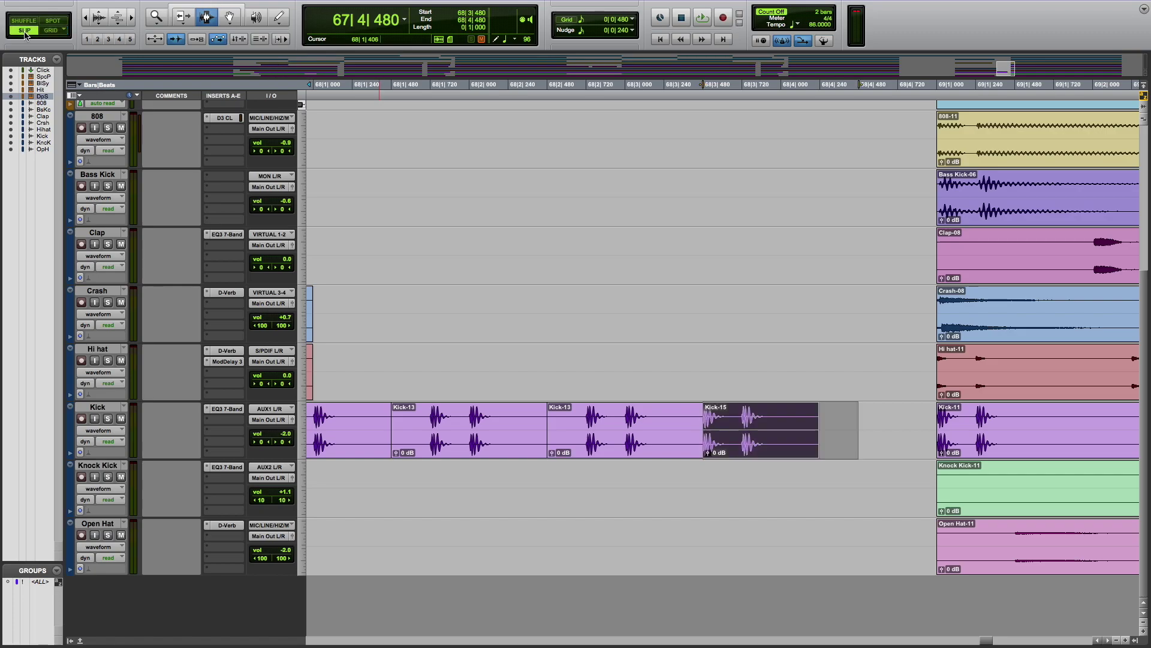
{"action": "left_click_drag", "start_coordinate": [861, 427], "coordinate": [753, 434]}
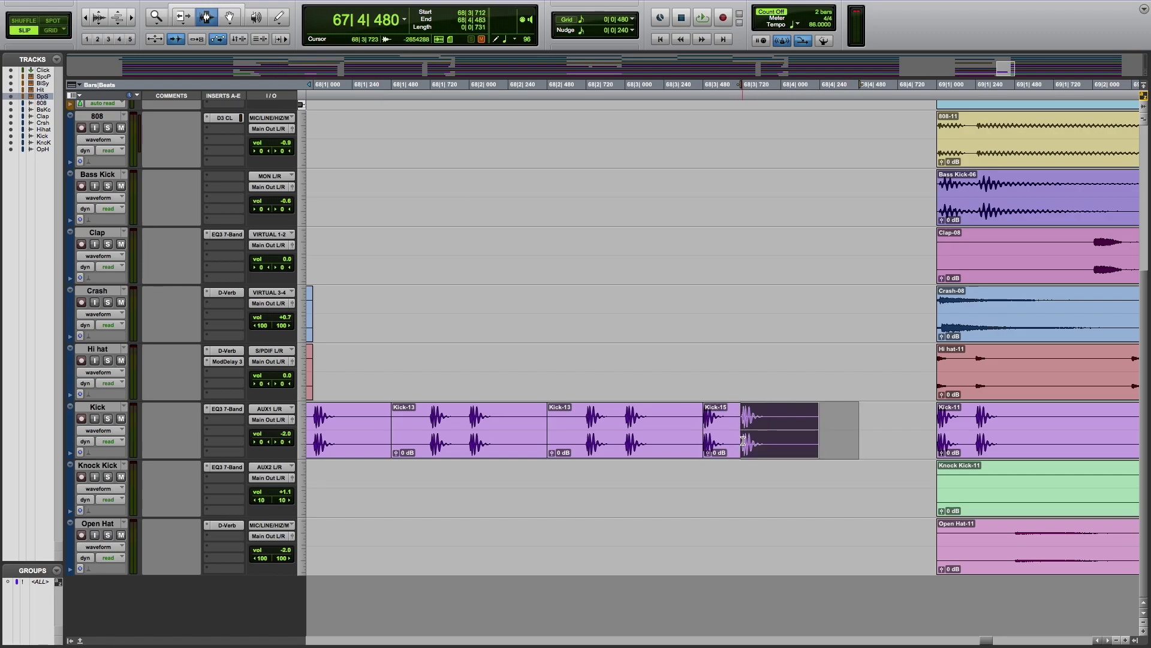
{"action": "key", "text": "Delete"}
{"action": "key", "text": "space"}
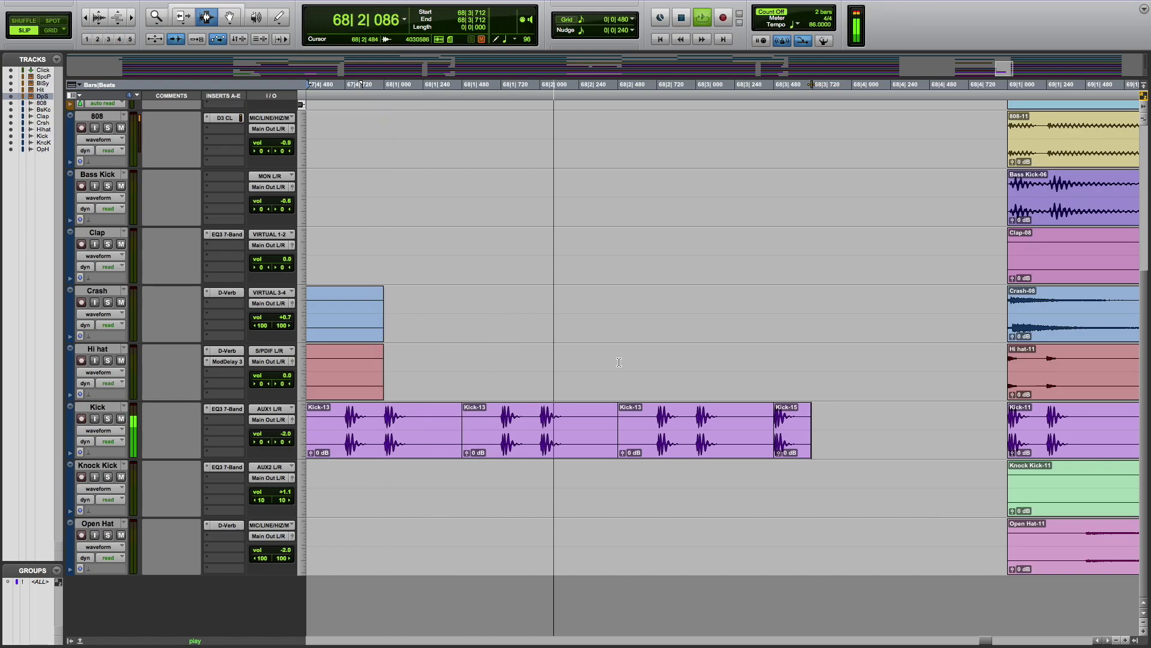
{"action": "key", "text": "space"}
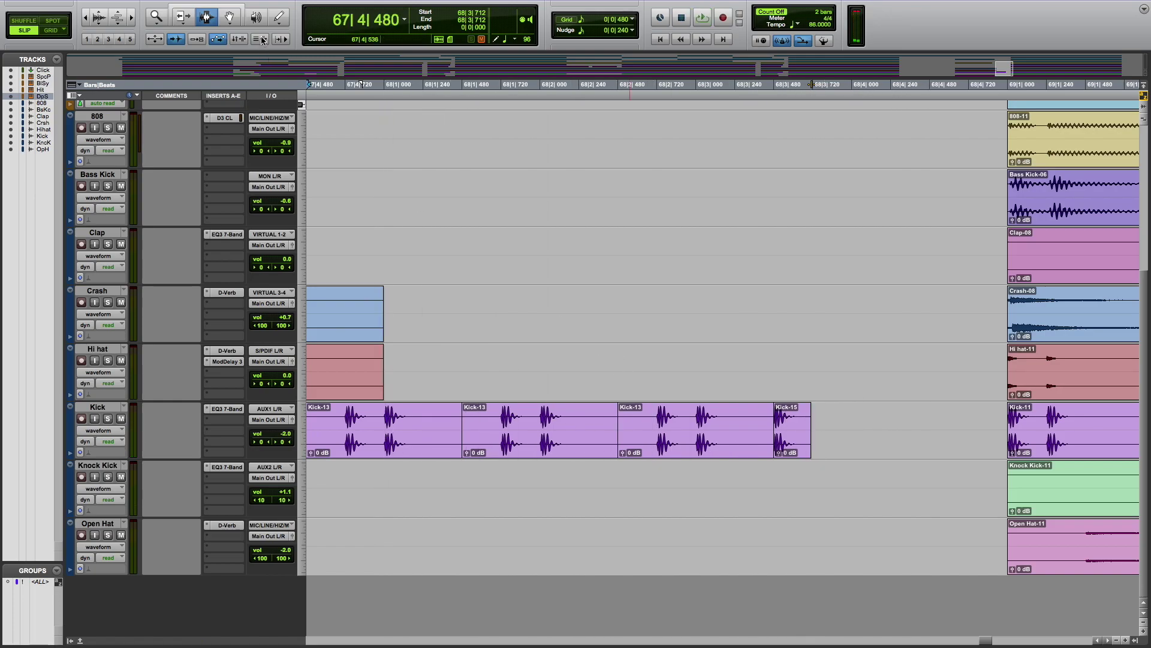
Try duplicating the single-hit Kick clip at 68|3|480 five times in Grid mode up to 68|4|914 and play back the roll
{"action": "left_click", "coordinate": [808, 423]}
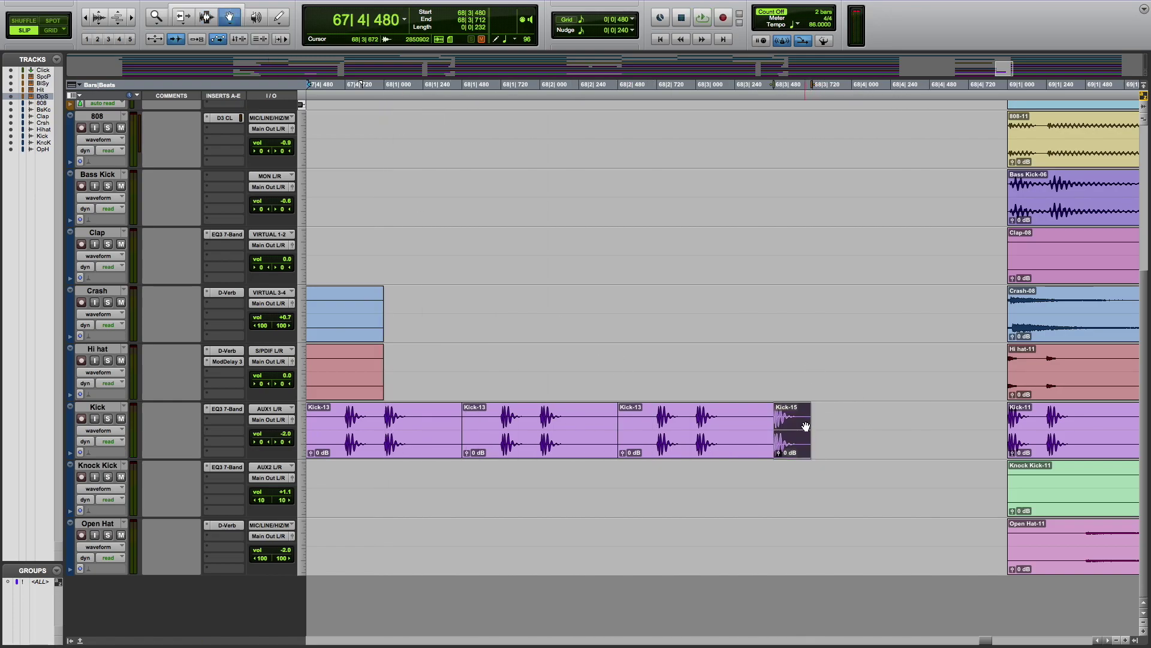
{"action": "left_click", "coordinate": [51, 30]}
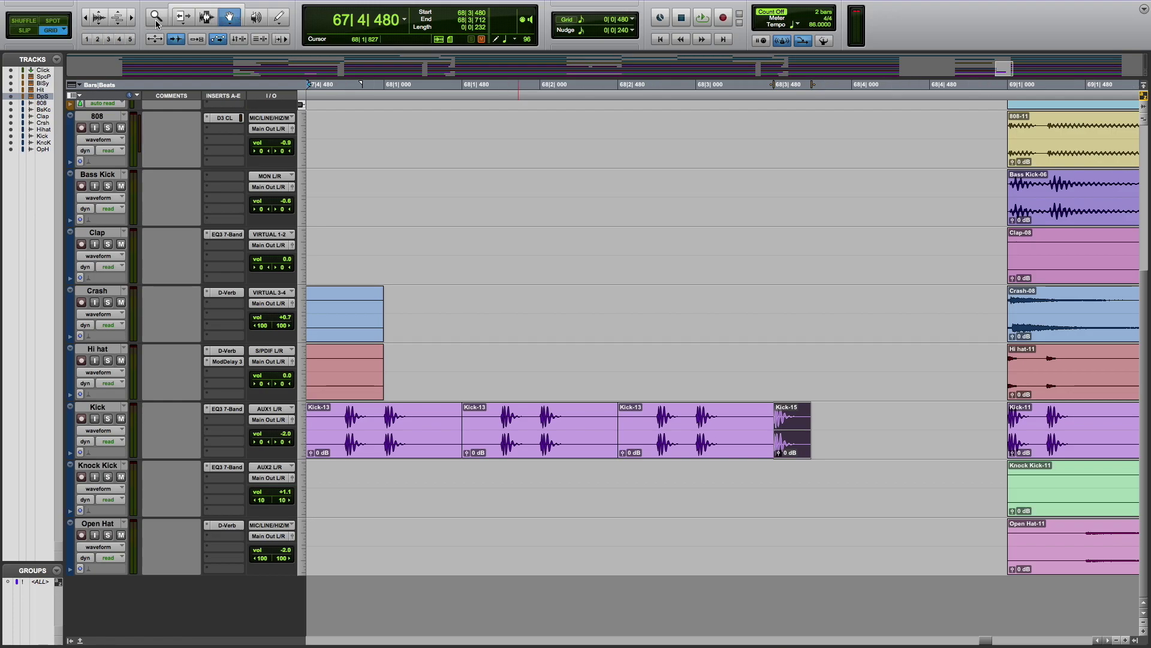
{"action": "left_click_drag", "start_coordinate": [919, 397], "coordinate": [828, 443]}
{"action": "double_click", "coordinate": [798, 430]}
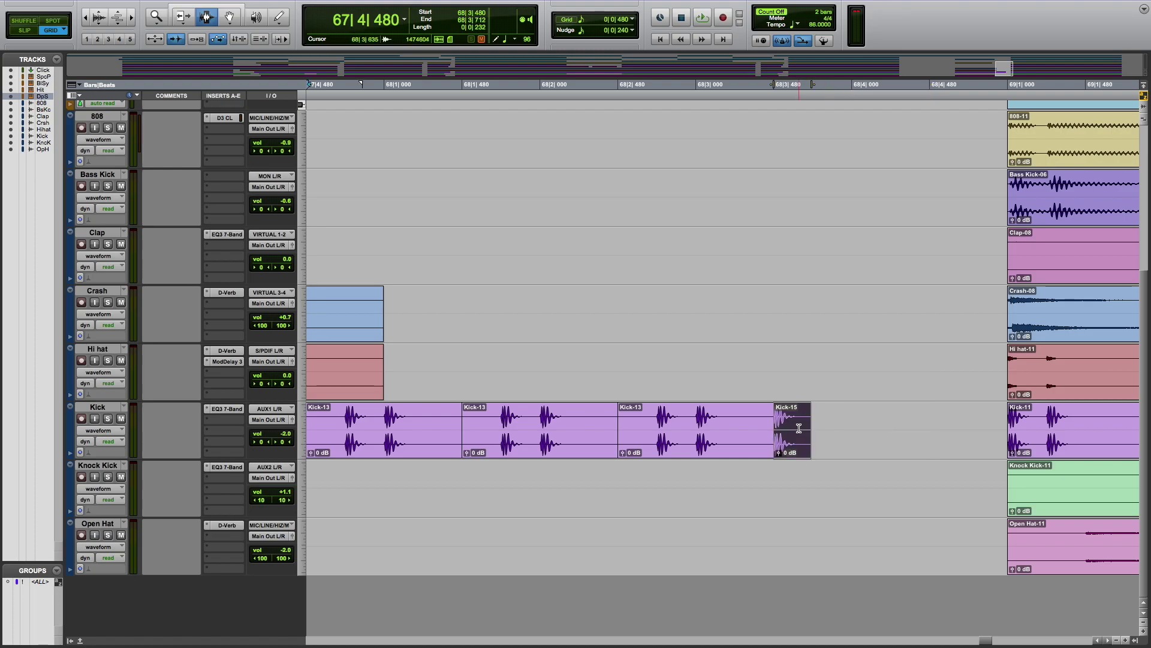
{"action": "key", "text": "ctrl+d"}
{"action": "key", "text": "ctrl+d"}
{"action": "key", "text": "ctrl+d"}
{"action": "key", "text": "ctrl+d"}
{"action": "key", "text": "ctrl+d"}
{"action": "key", "text": "space"}
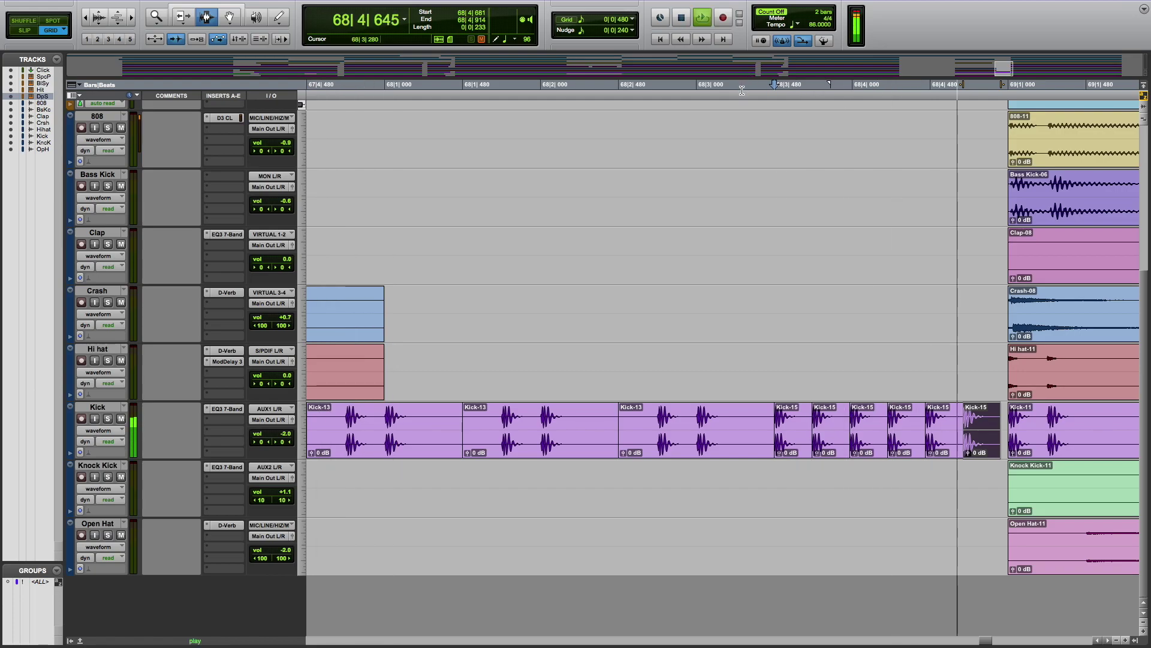
{"action": "key", "text": "space"}
Undo the five duplicates of the single-hit Kick clip and set the playback position to 68|2|480
{"action": "left_click", "coordinate": [647, 85]}
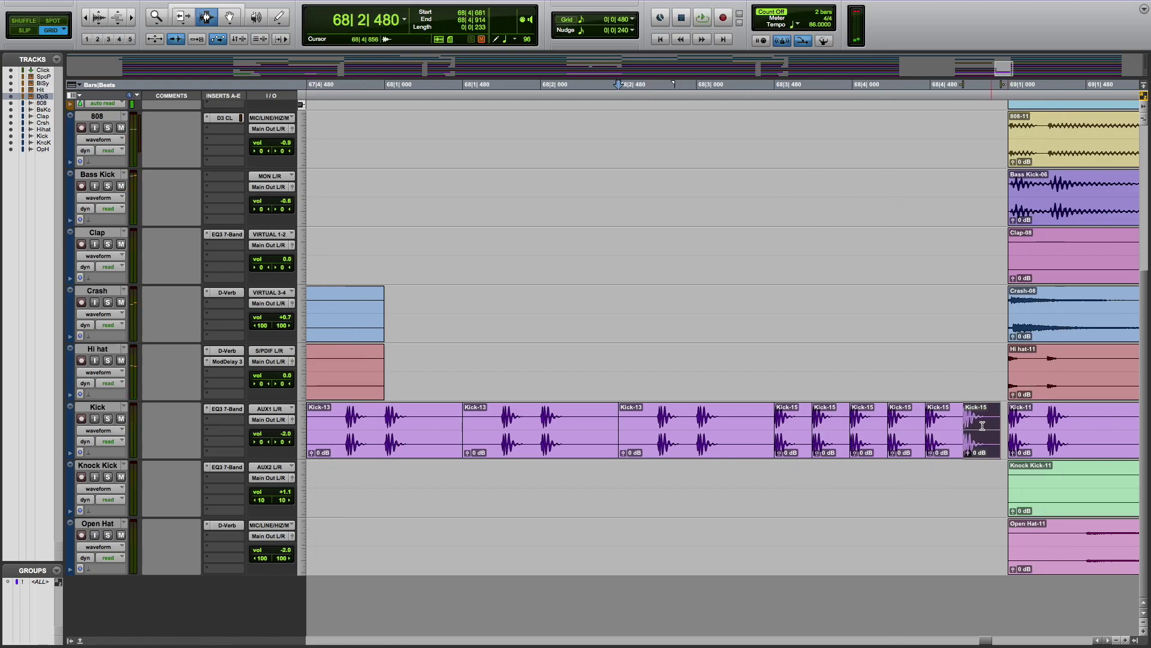
{"action": "key", "text": "super+z"}
{"action": "key", "text": "super+z"}
{"action": "key", "text": "super+z"}
{"action": "key", "text": "super+z"}
{"action": "key", "text": "super+z"}
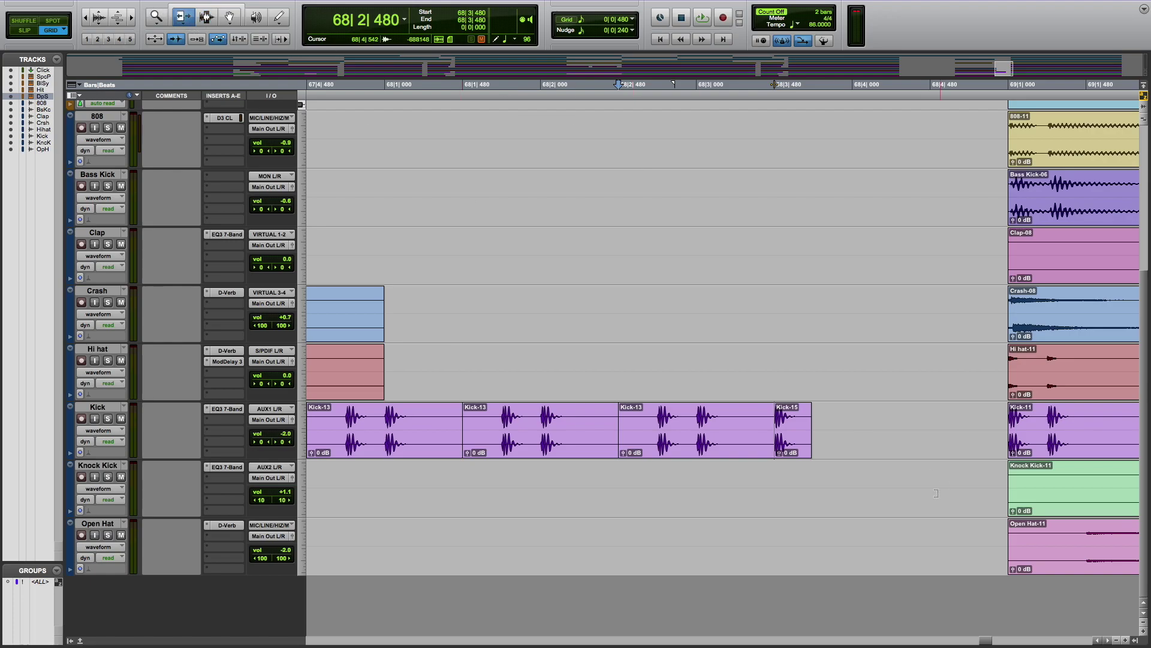
Extend the end of the short Kick clip to 68|4|000 and duplicate it twice up to 69|1|000
{"action": "left_click_drag", "start_coordinate": [806, 440], "coordinate": [830, 445]}
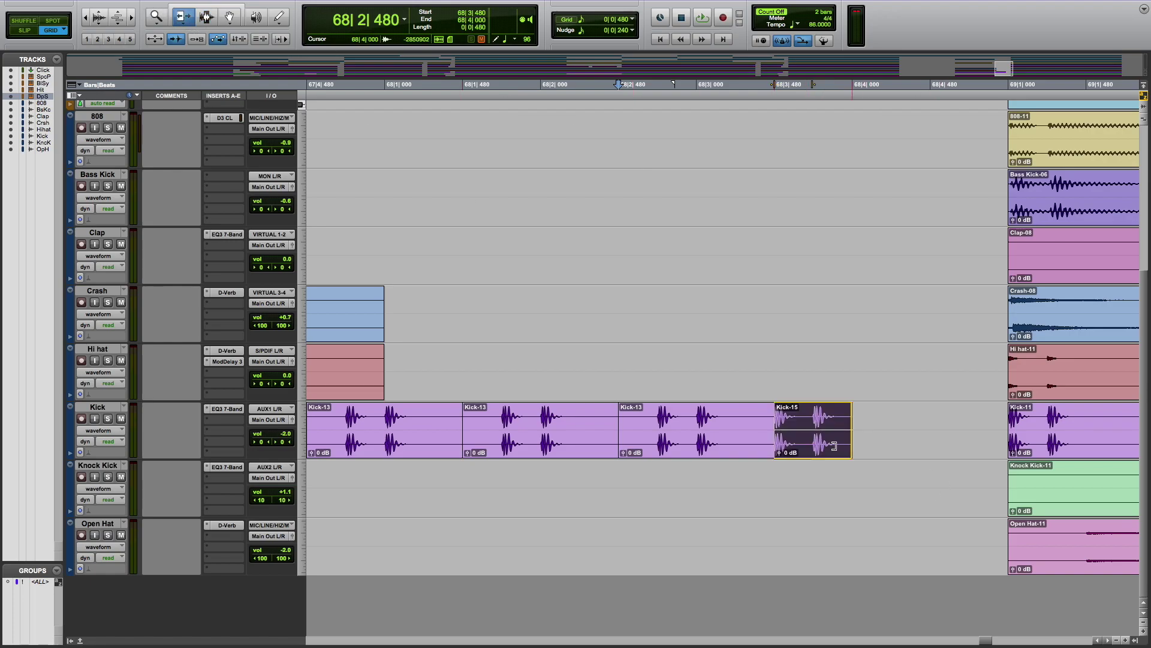
{"action": "key", "text": "space"}
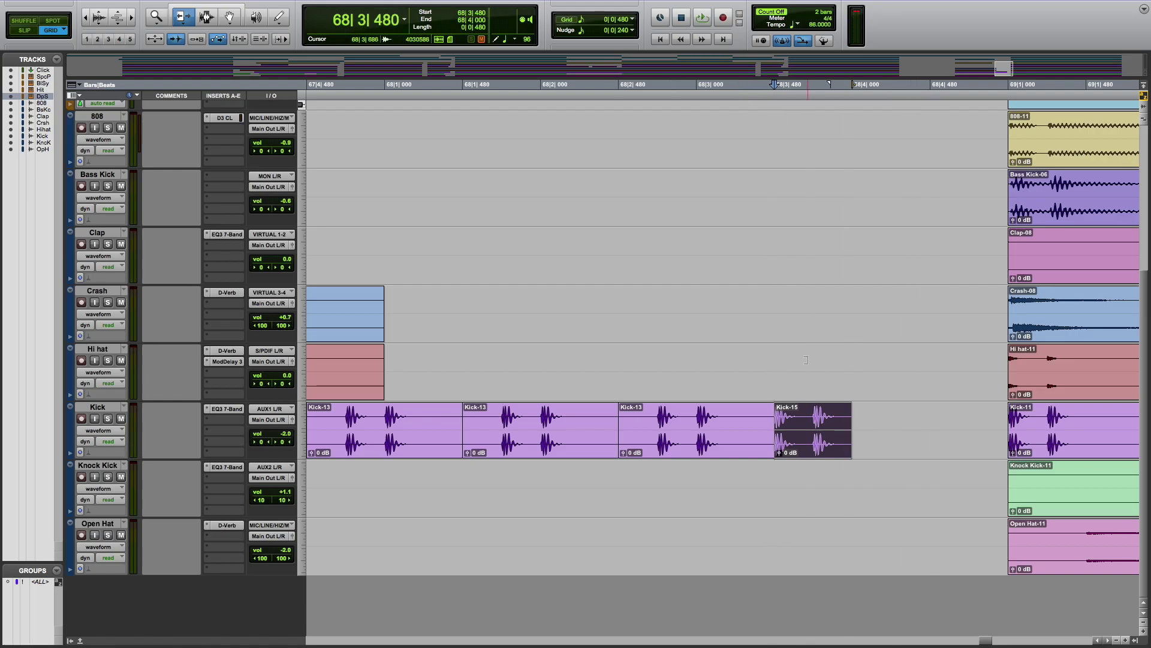
{"action": "key", "text": "ctrl+d"}
{"action": "key", "text": "ctrl+d"}
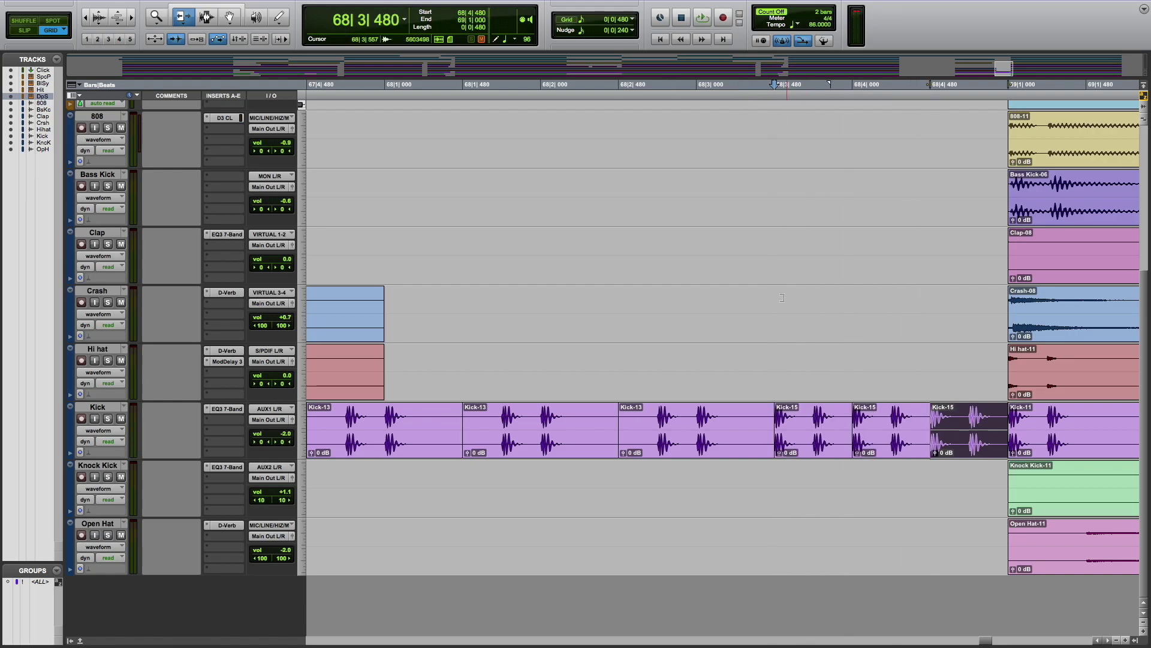
Play back the kick fill into bar 69, and listen to the break section from 60|4|000
{"action": "left_click", "coordinate": [669, 89]}
{"action": "key", "text": "space"}
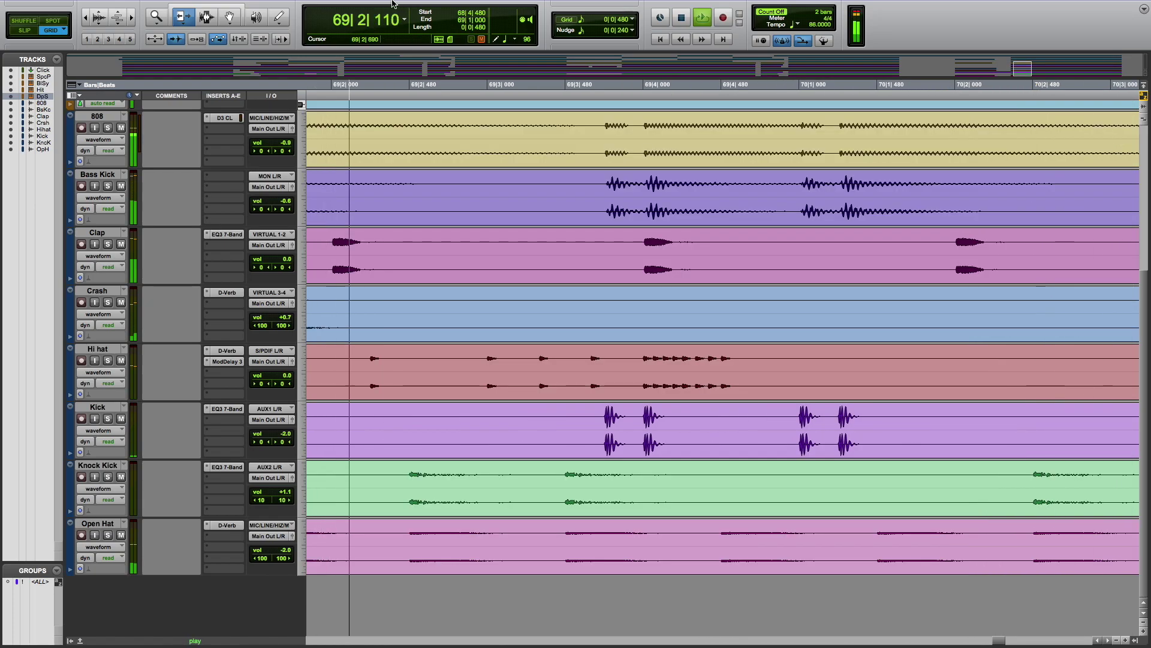
{"action": "left_click", "coordinate": [89, 18]}
{"action": "left_click", "coordinate": [88, 18]}
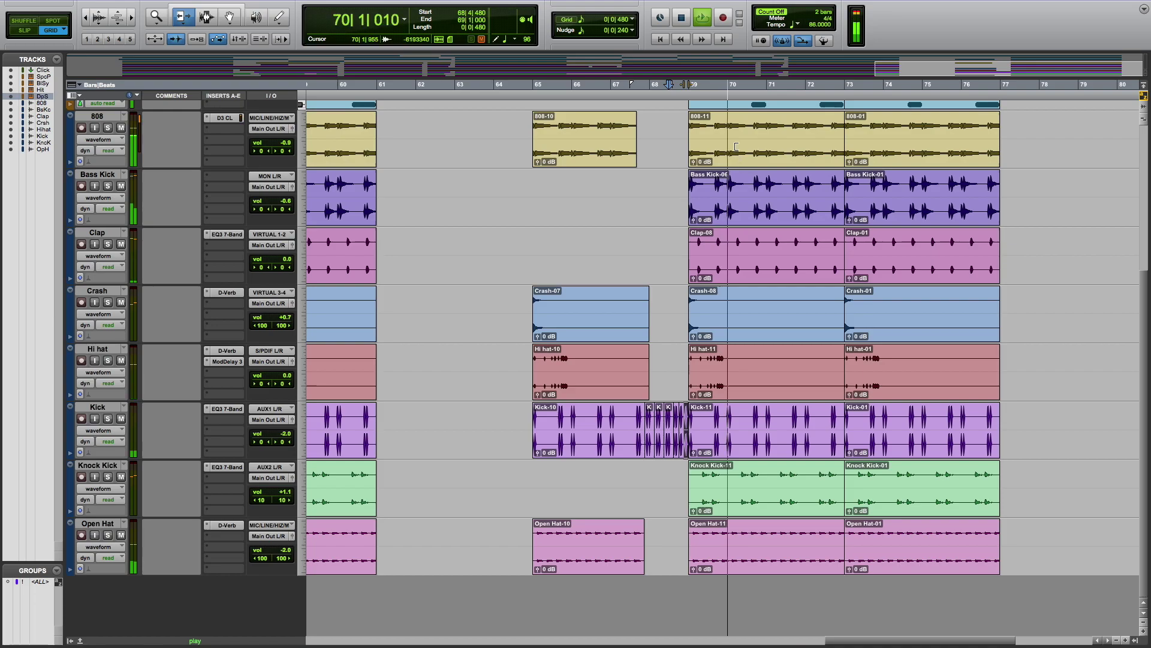
{"action": "left_click", "coordinate": [372, 87]}
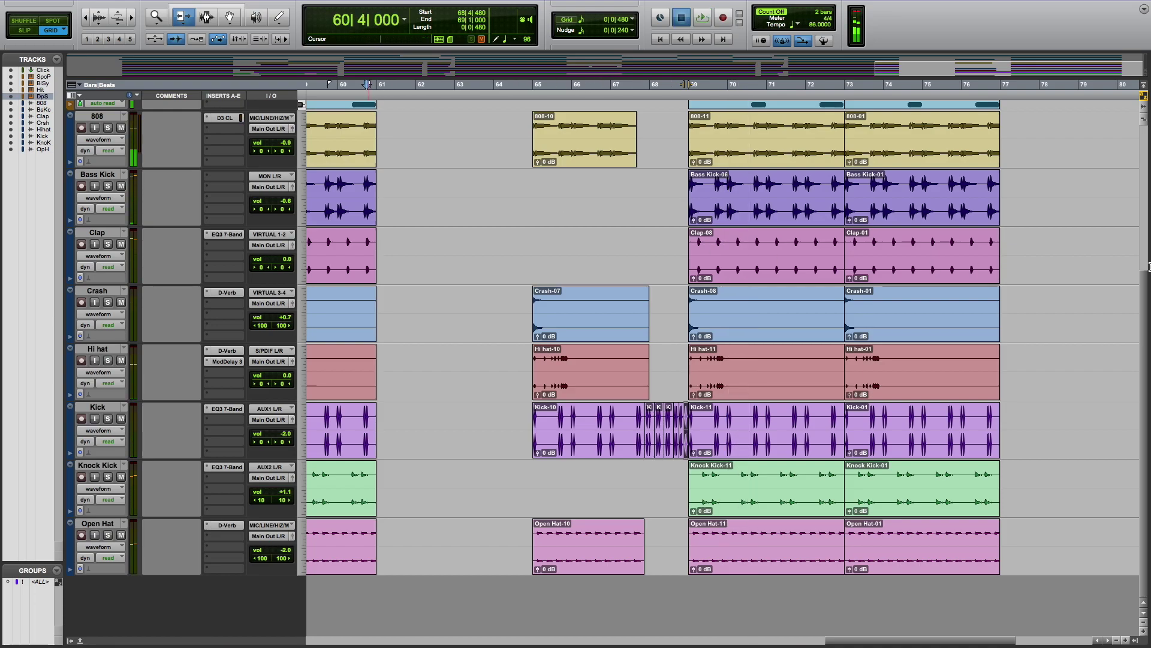
{"action": "scroll", "coordinate": [444, 324], "scroll_direction": "up", "scroll_amount": 5}
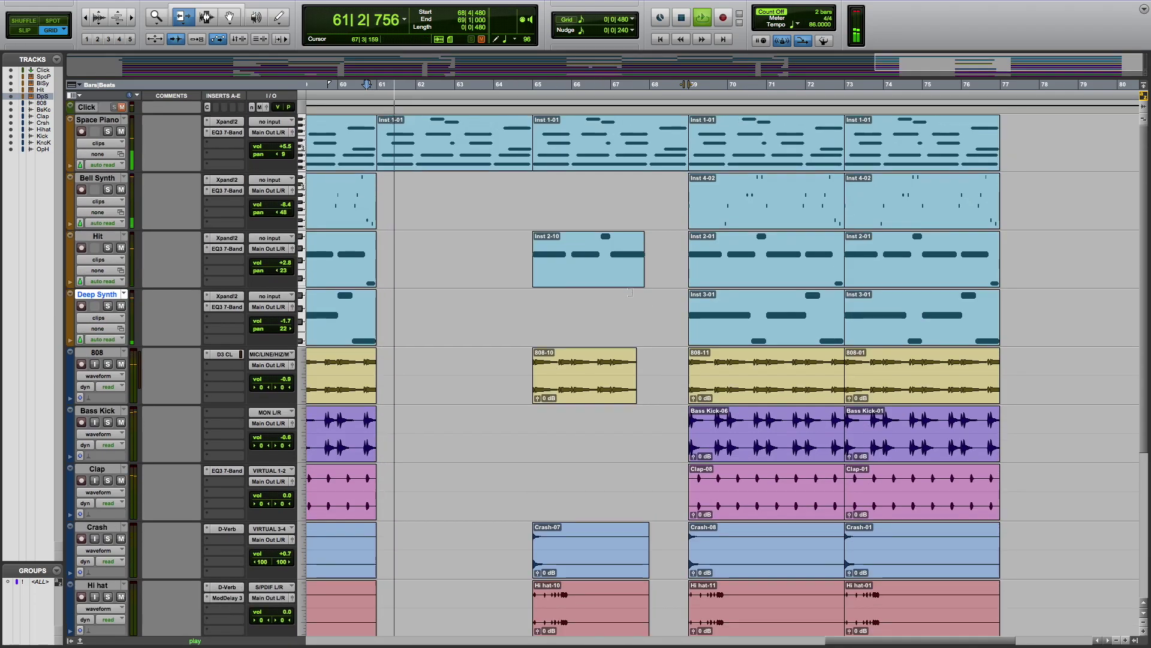
Add fade-outs from 60|4|480 to 61|1|000 on the 808, Knock Kick and Open Hat clips, and play back from 60|2|480
{"action": "scroll", "coordinate": [443, 325], "scroll_direction": "down", "scroll_amount": 3}
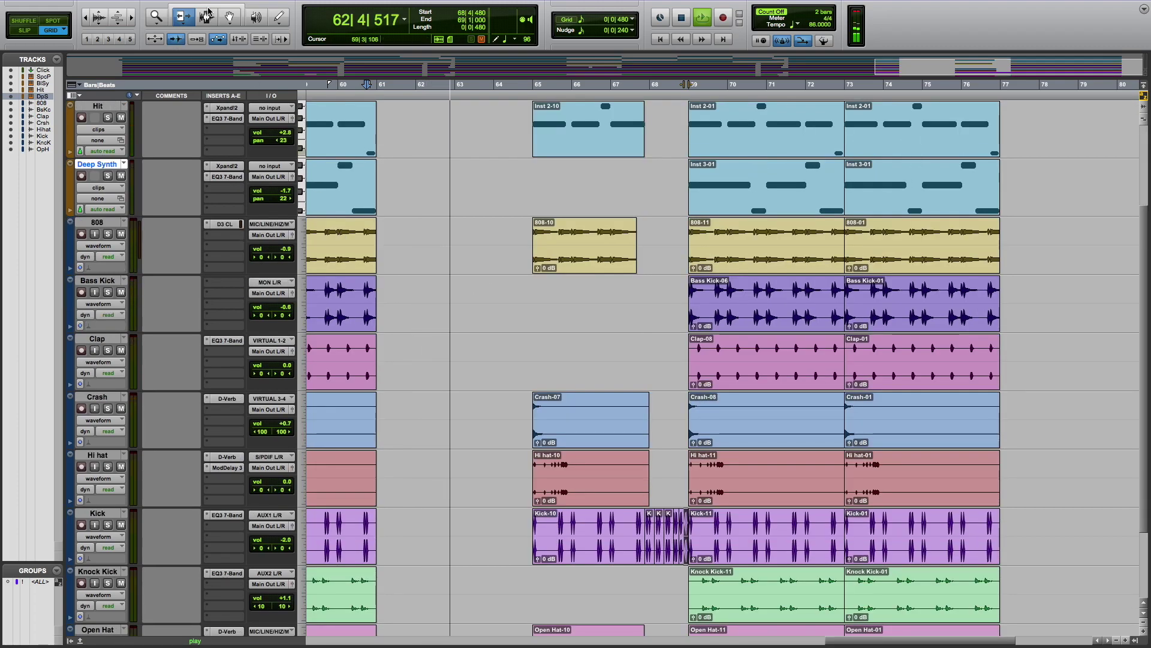
{"action": "left_click", "coordinate": [372, 220]}
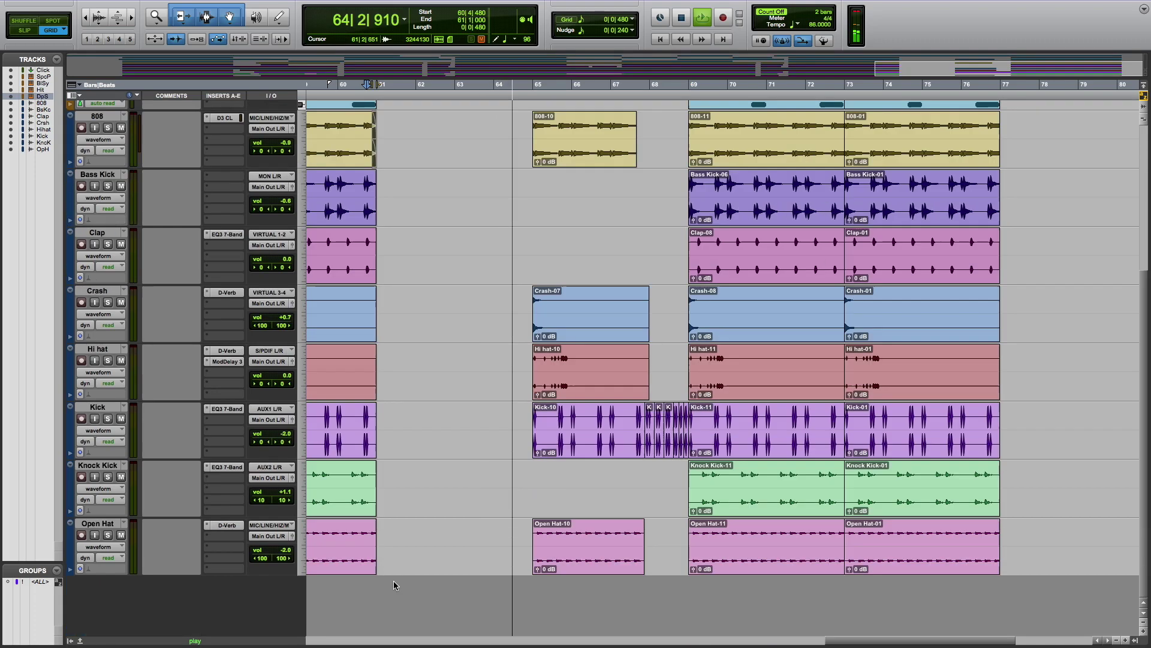
{"action": "scroll", "coordinate": [393, 549], "scroll_direction": "down", "scroll_amount": 3}
{"action": "left_click_drag", "start_coordinate": [375, 518], "coordinate": [373, 524]}
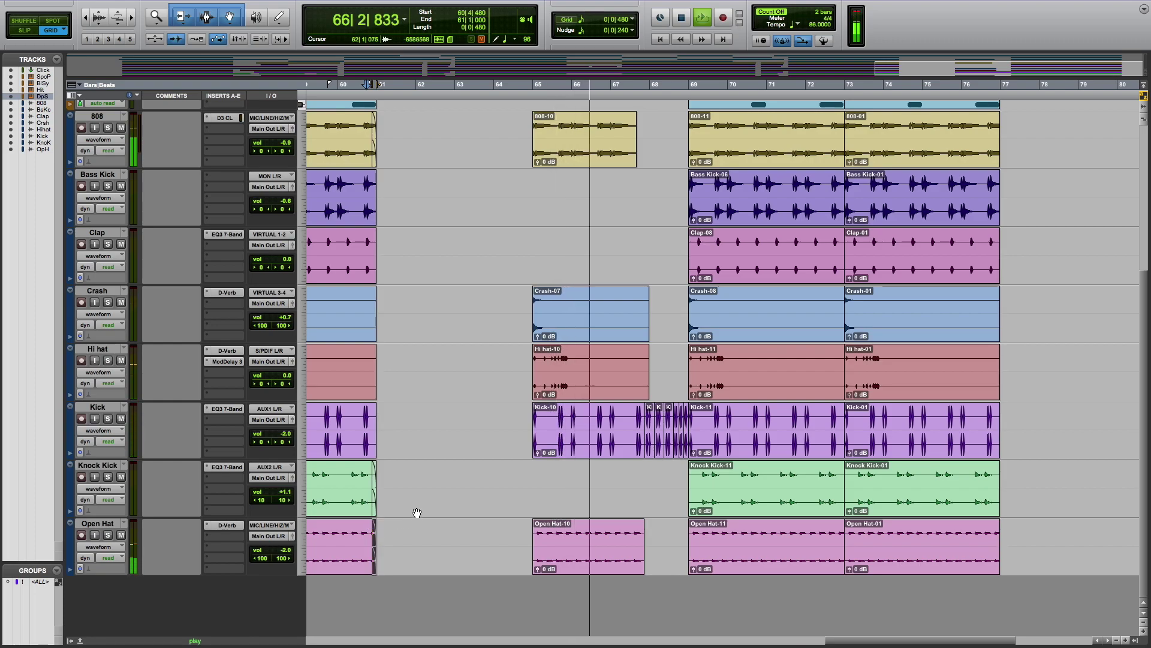
{"action": "left_click", "coordinate": [354, 84]}
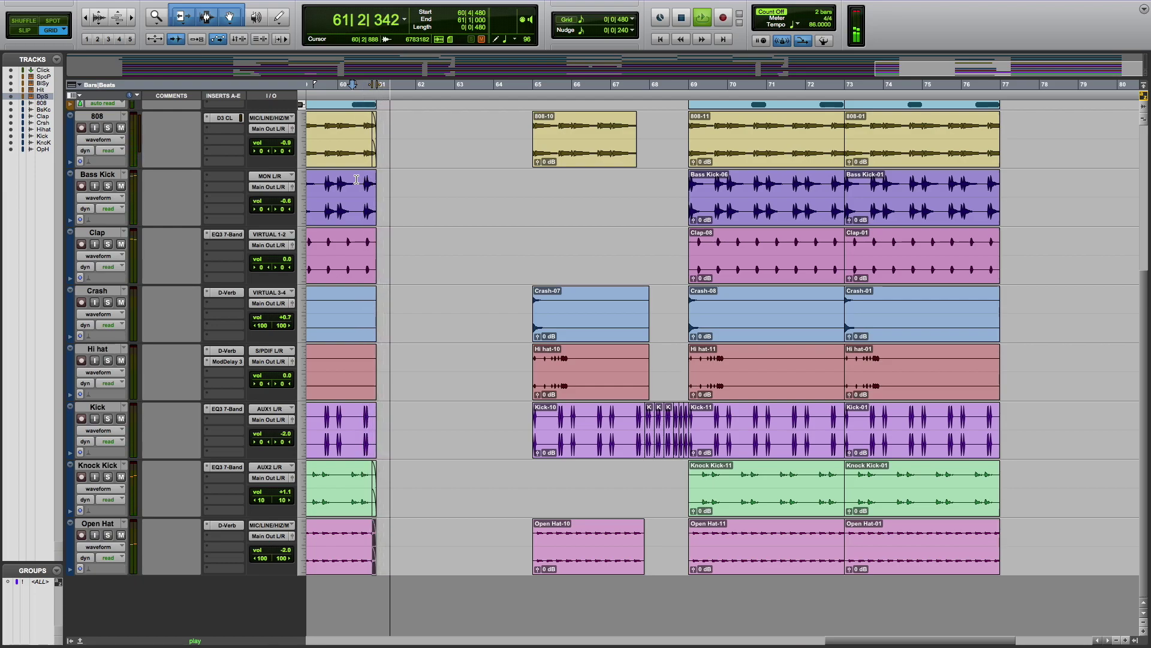
{"action": "key", "text": "space"}
{"action": "scroll", "coordinate": [365, 159], "scroll_direction": "up", "scroll_amount": 5}
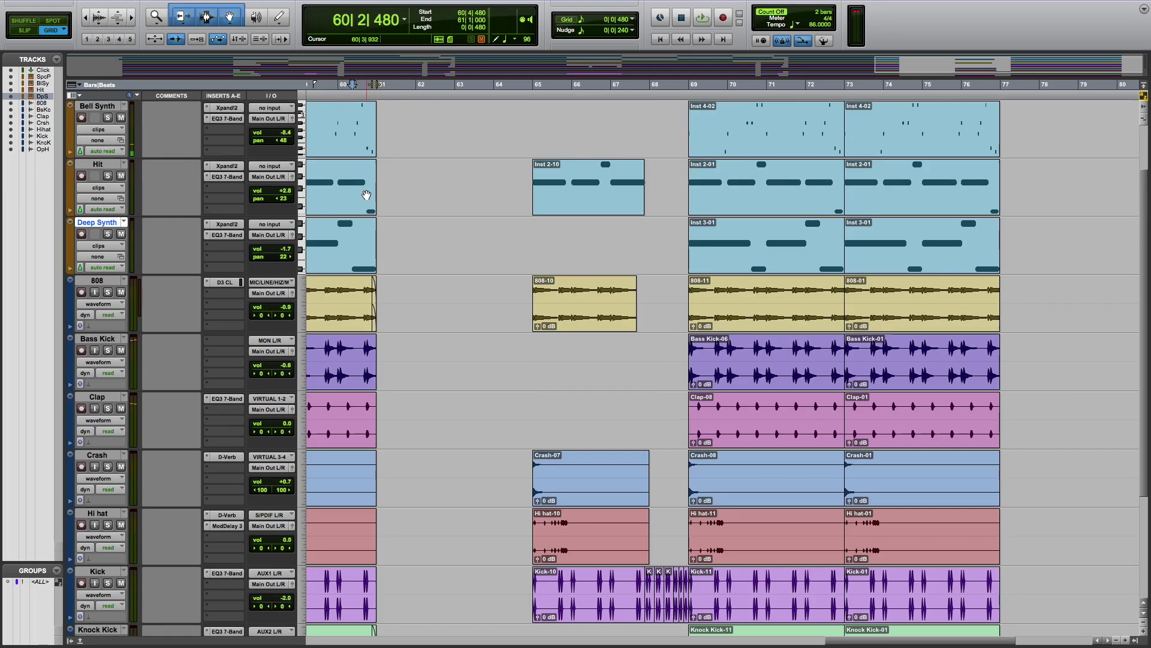
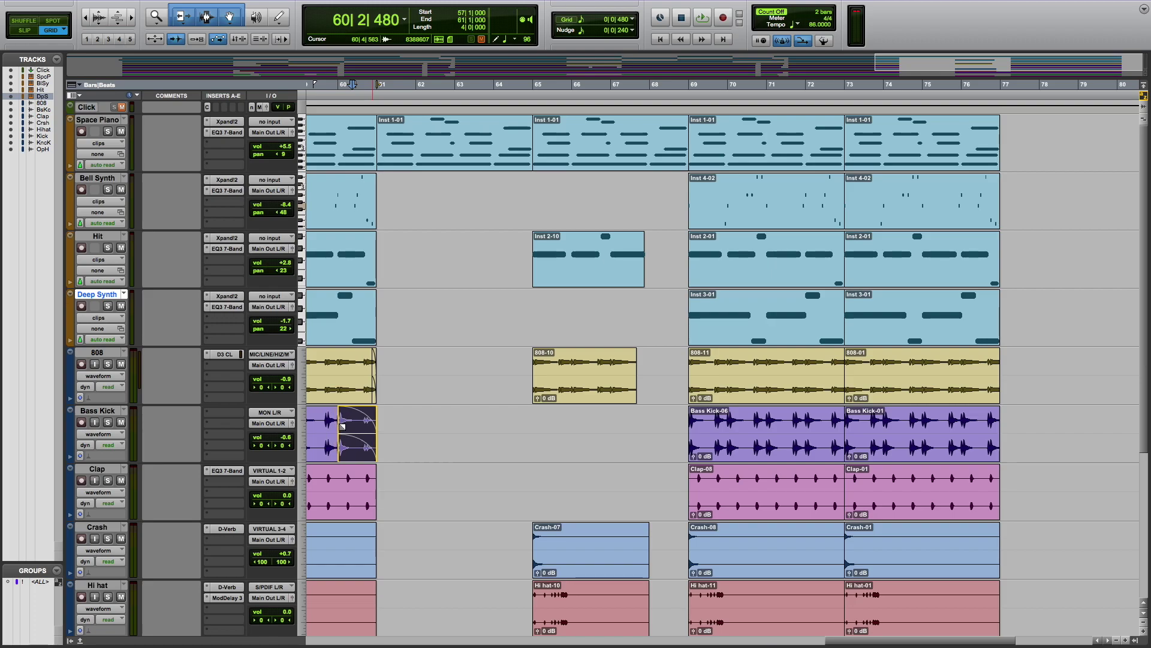
{"action": "scroll", "coordinate": [373, 386], "scroll_direction": "down", "scroll_amount": 1}
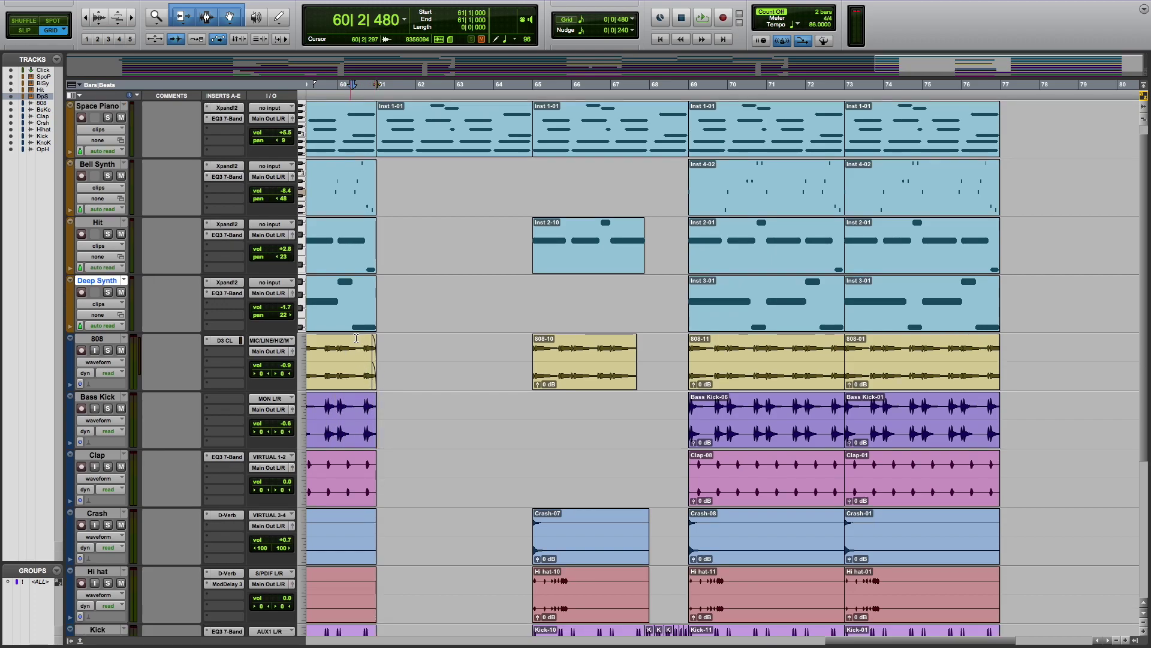
{"action": "scroll", "coordinate": [372, 336], "scroll_direction": "down", "scroll_amount": 3}
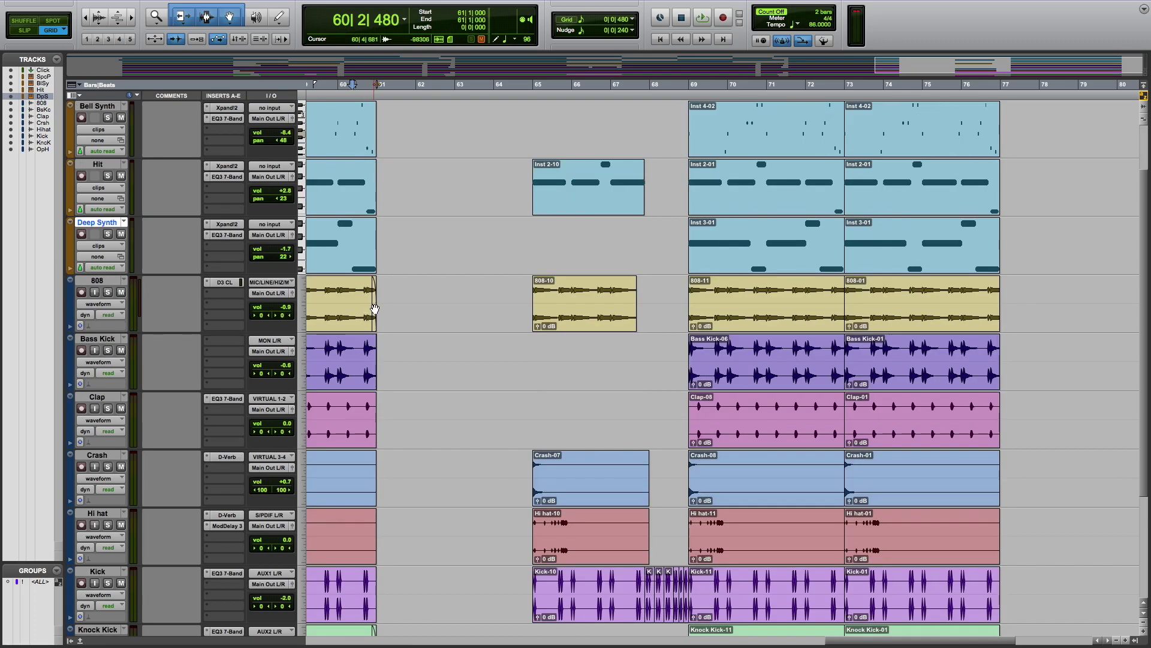
{"action": "scroll", "coordinate": [372, 300], "scroll_direction": "down", "scroll_amount": 3}
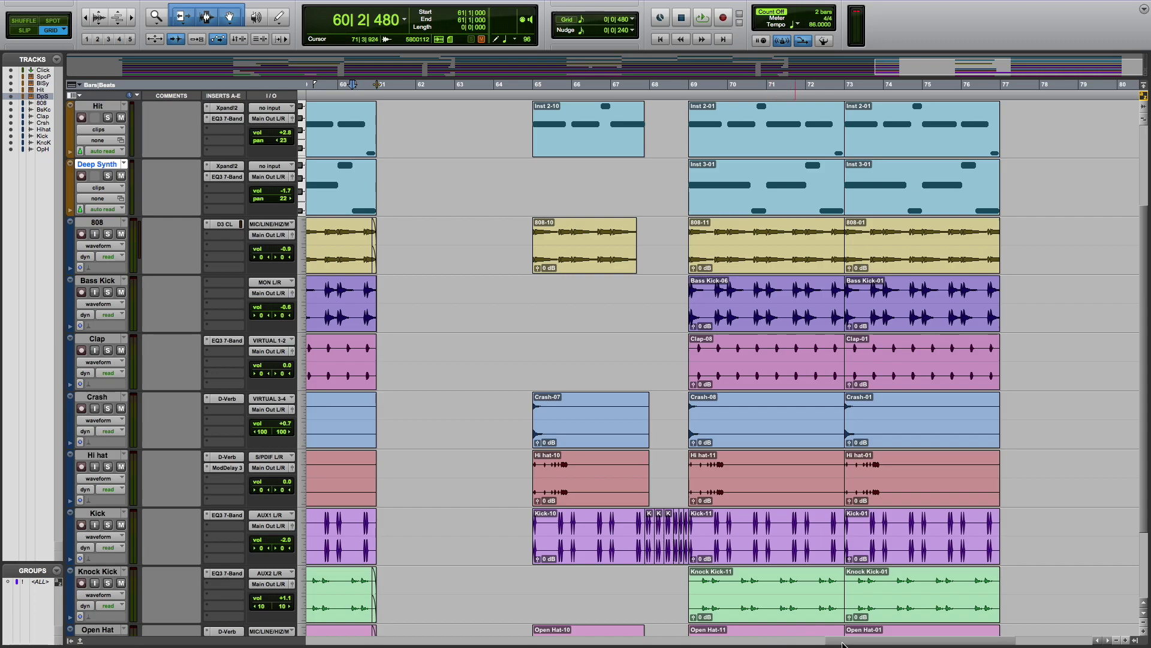
Play back from 60|2|480 through the break and kick fill into bar 71, checking the arrangement on all tracks
{"action": "scroll", "coordinate": [506, 233], "scroll_direction": "left", "scroll_amount": 5}
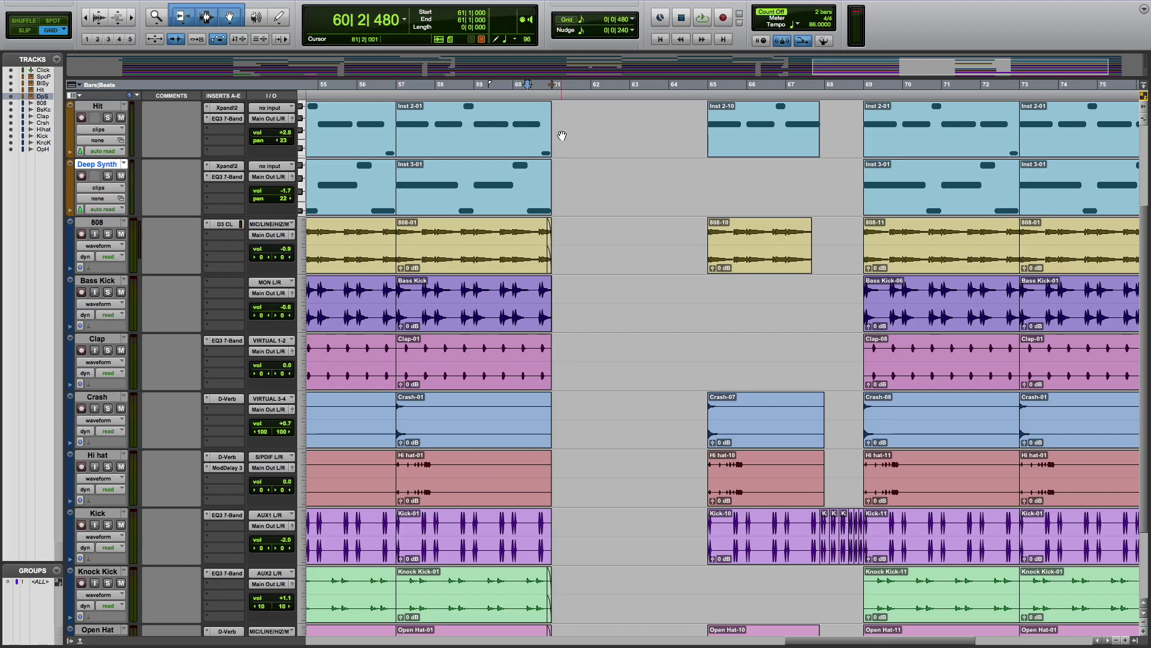
{"action": "key", "text": "space"}
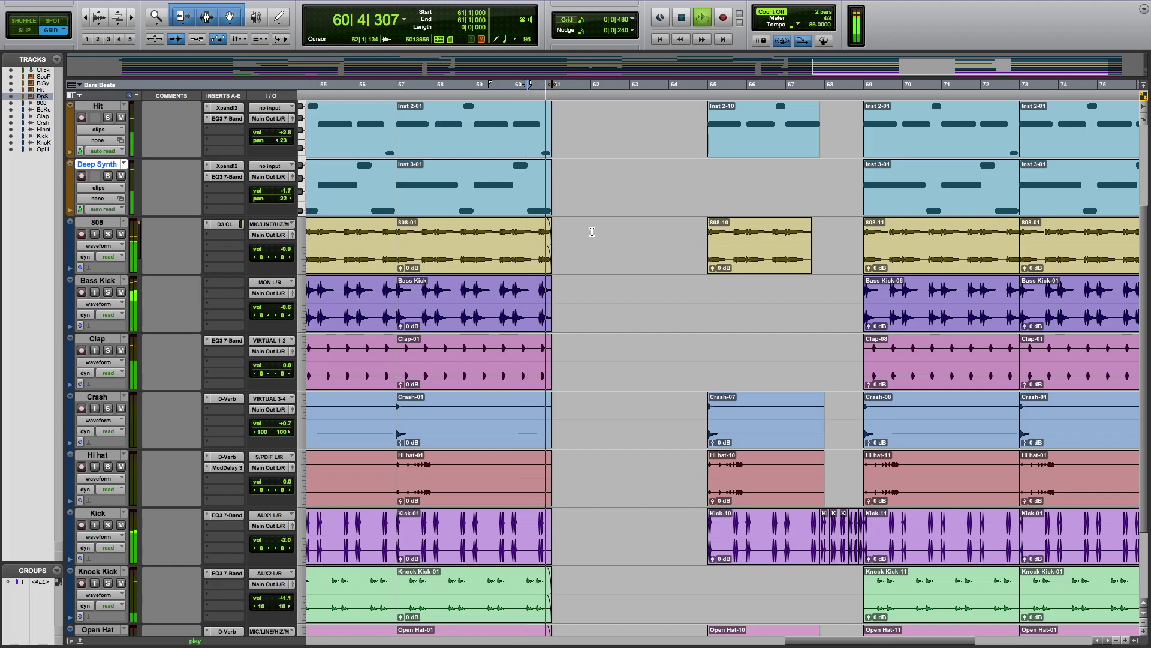
{"action": "scroll", "coordinate": [637, 287], "scroll_direction": "up", "scroll_amount": 3}
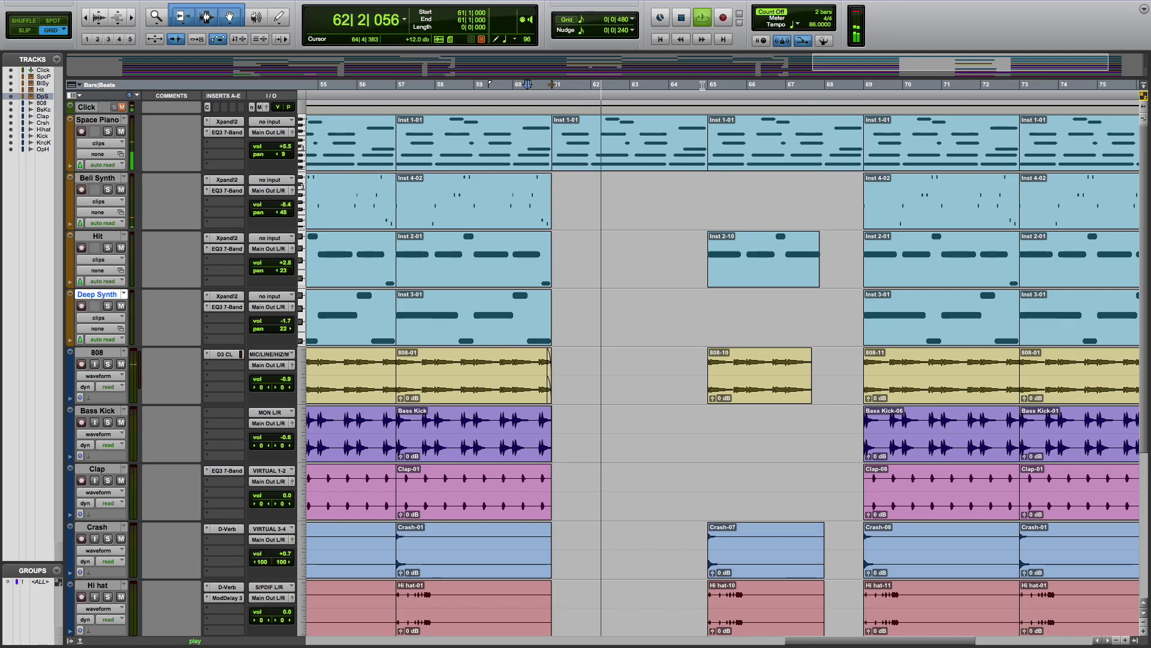
{"action": "scroll", "coordinate": [750, 480], "scroll_direction": "down", "scroll_amount": 4}
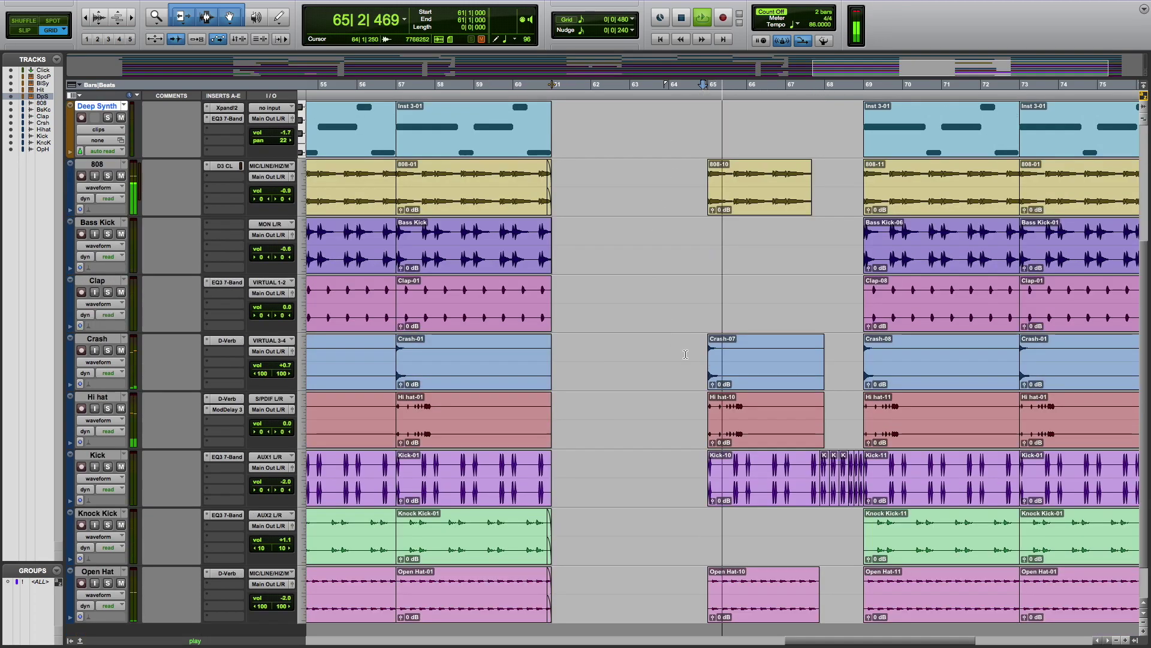
{"action": "left_click_drag", "start_coordinate": [830, 640], "coordinate": [856, 639]}
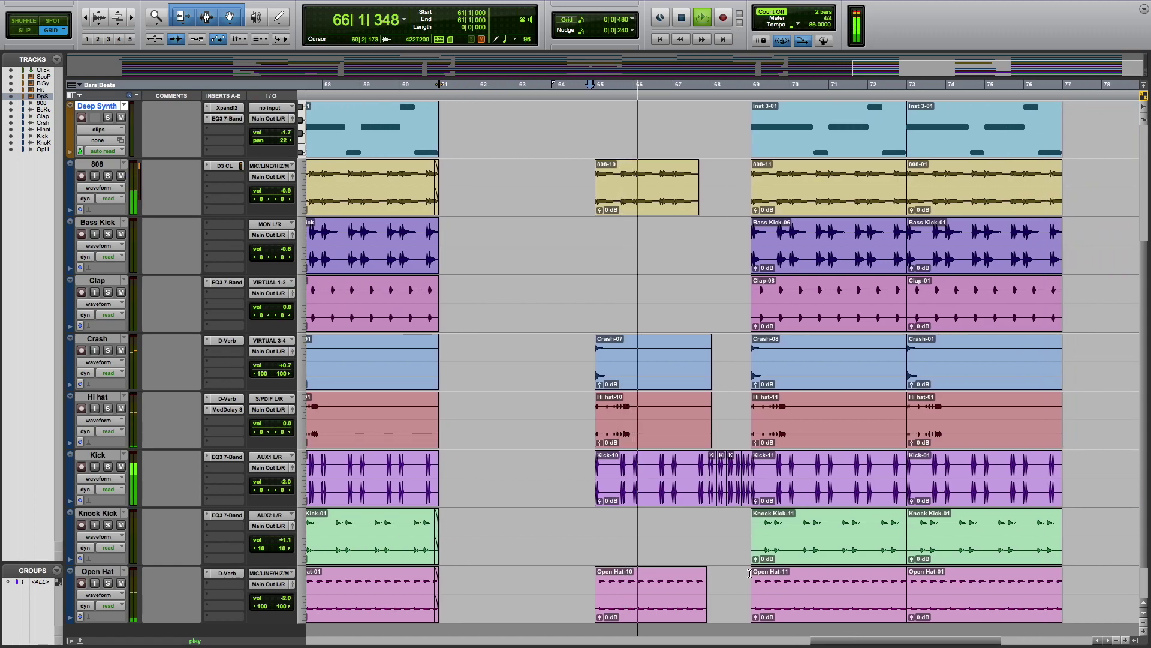
{"action": "scroll", "coordinate": [662, 507], "scroll_direction": "down", "scroll_amount": 1}
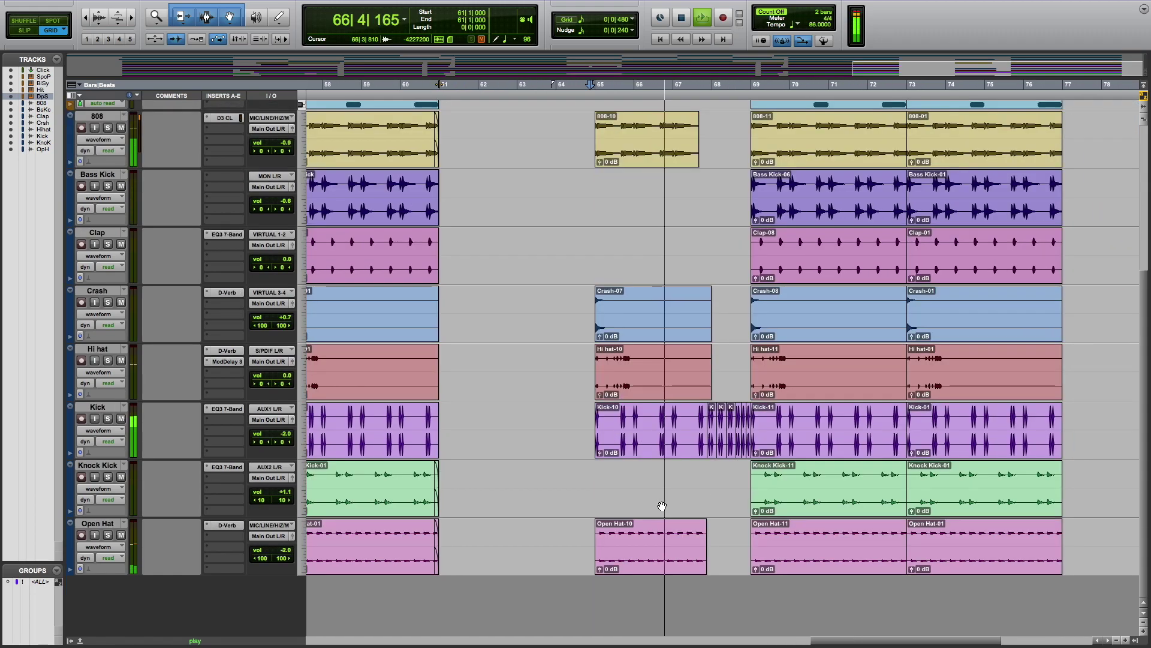
{"action": "left_click", "coordinate": [85, 18]}
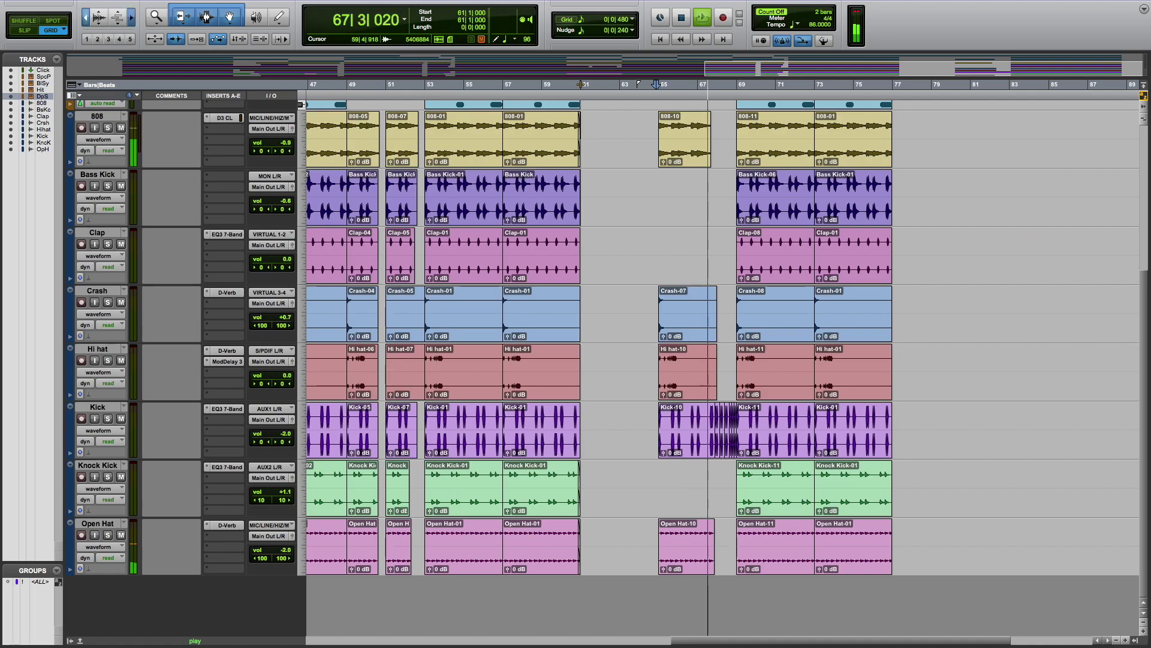
{"action": "left_click", "coordinate": [85, 18]}
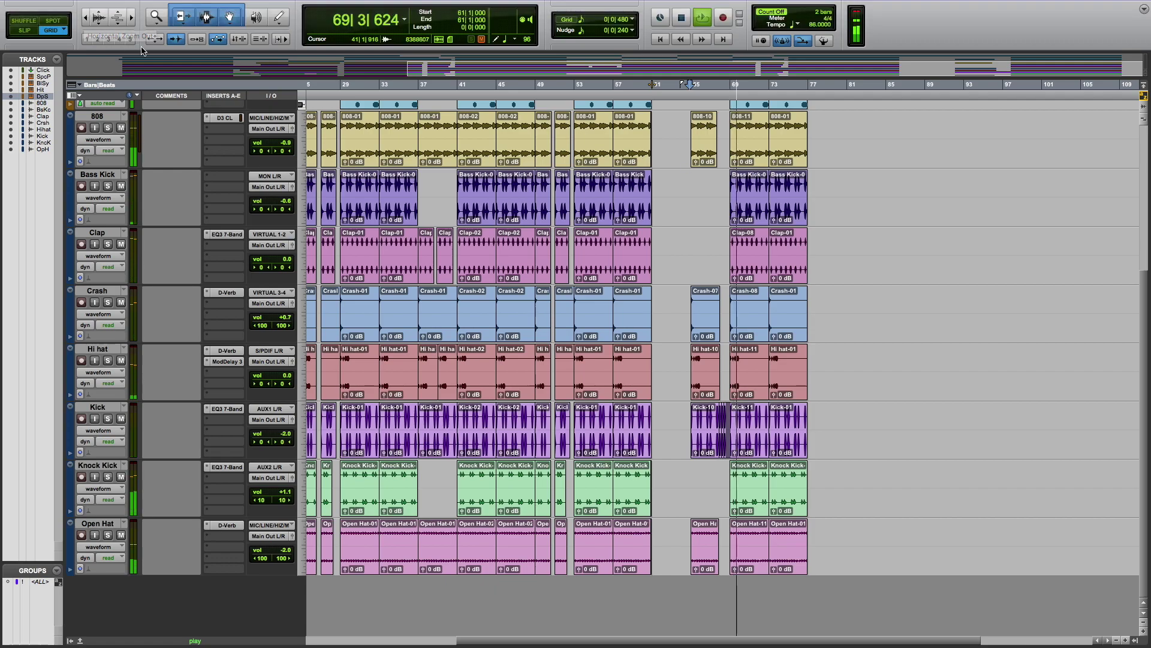
{"action": "left_click", "coordinate": [130, 20]}
{"action": "scroll", "coordinate": [987, 380], "scroll_direction": "up", "scroll_amount": 5}
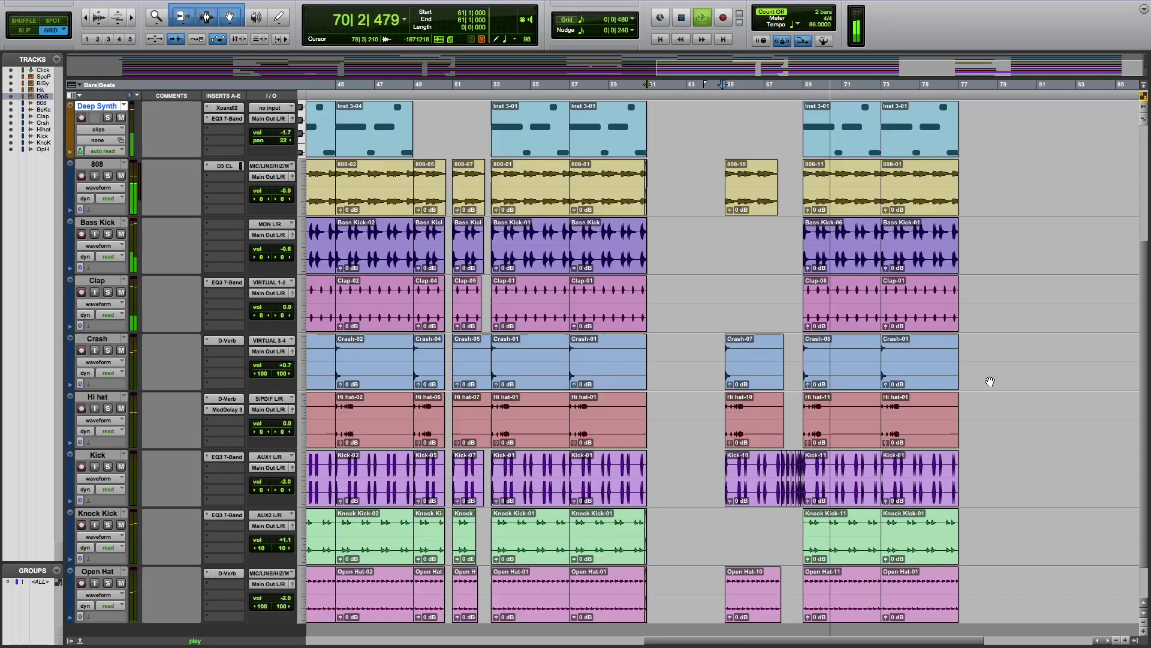
{"action": "scroll", "coordinate": [990, 382], "scroll_direction": "up", "scroll_amount": 1}
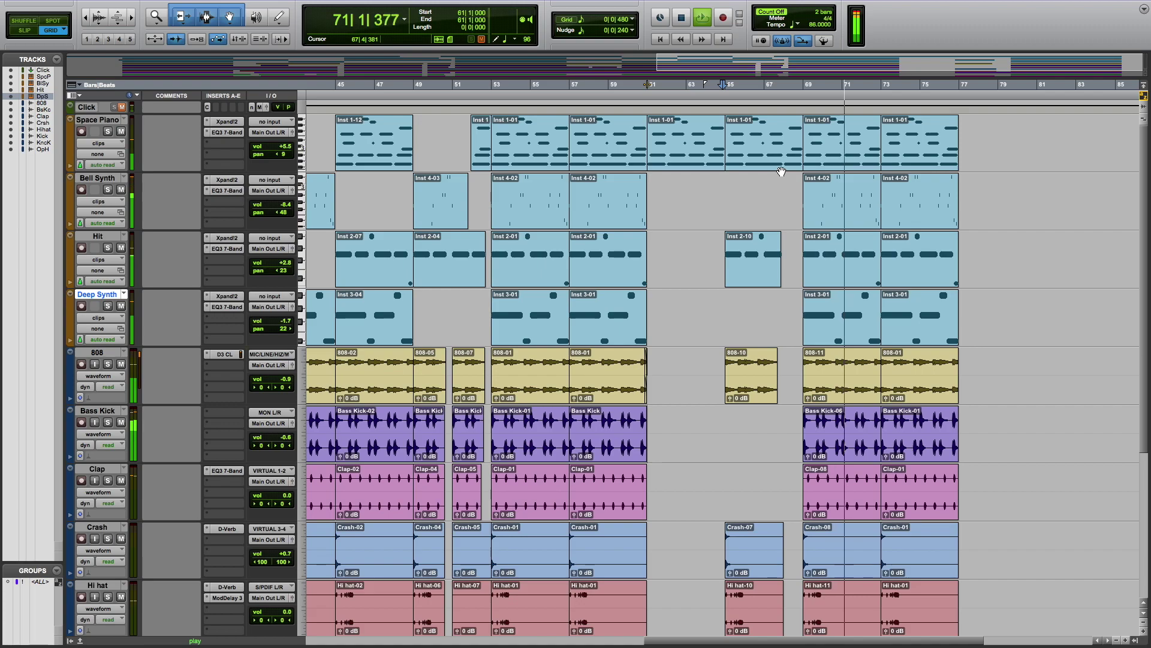
Delete the Space Piano section from 68|1|000 to 69|1|000
{"action": "left_click", "coordinate": [206, 17]}
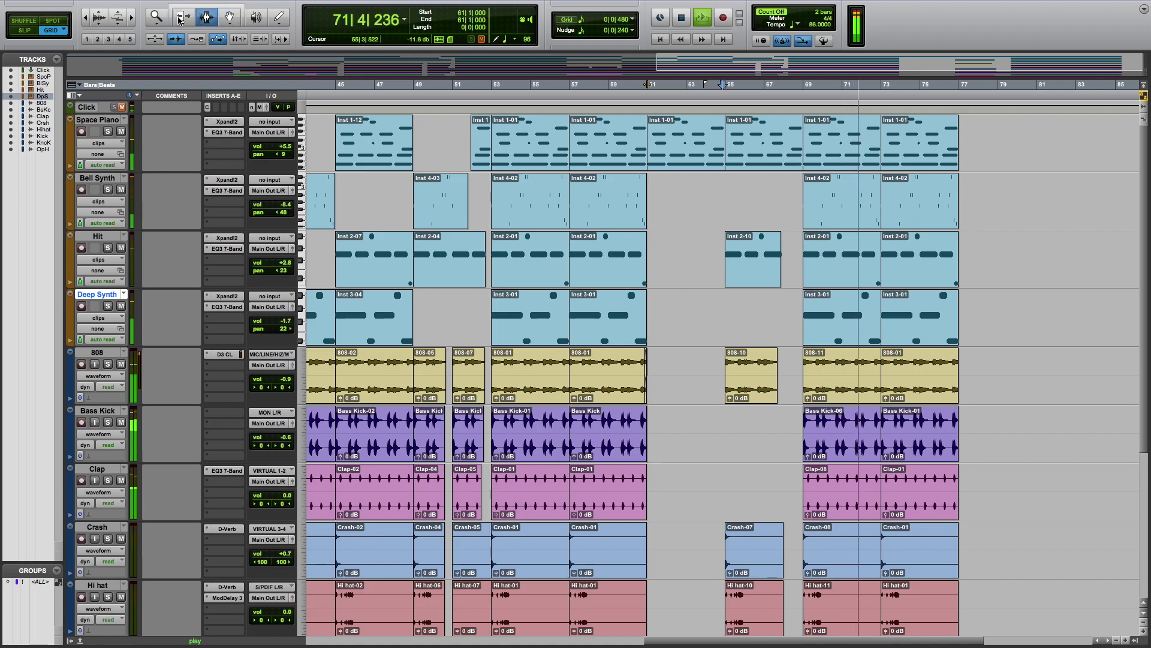
{"action": "left_click", "coordinate": [132, 18]}
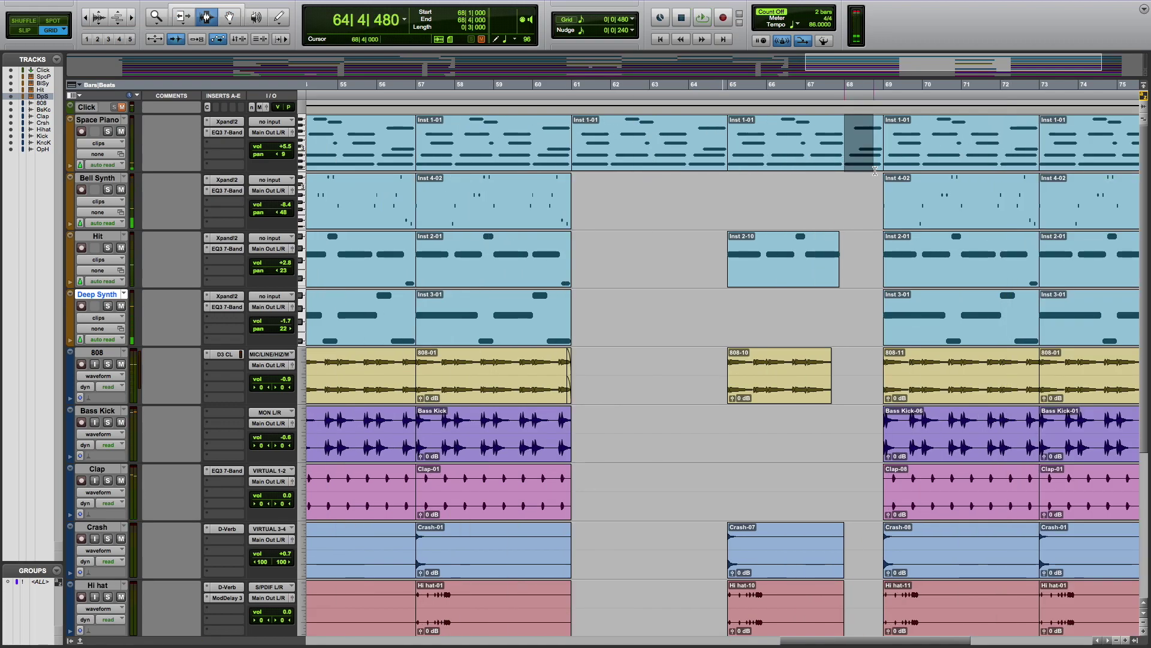
{"action": "key", "text": "Delete"}
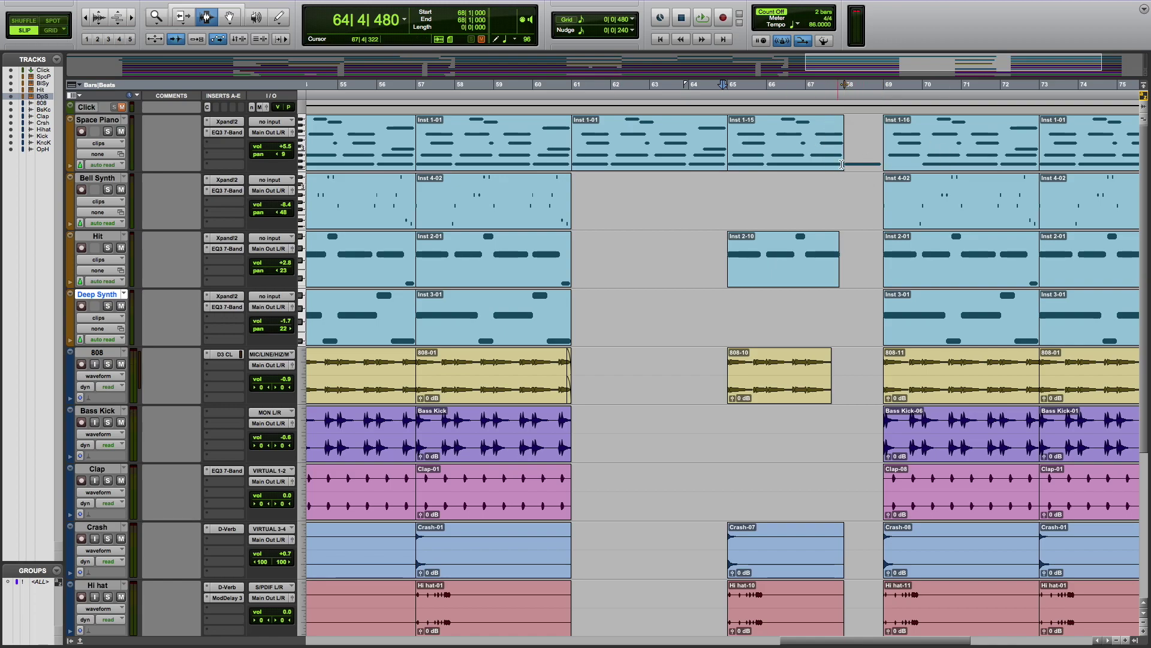
Trim the end of the Space Piano clip before the gap to 67|4|676 in Slip mode and play back from 67|1|248
{"action": "key", "text": "space"}
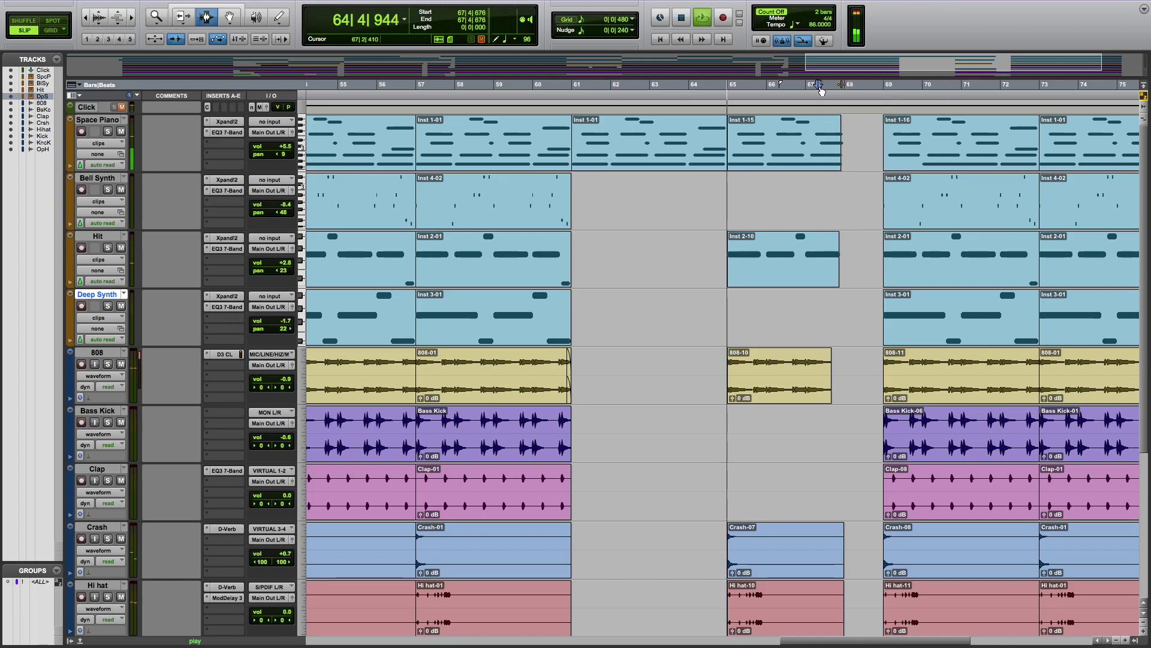
{"action": "left_click", "coordinate": [808, 89]}
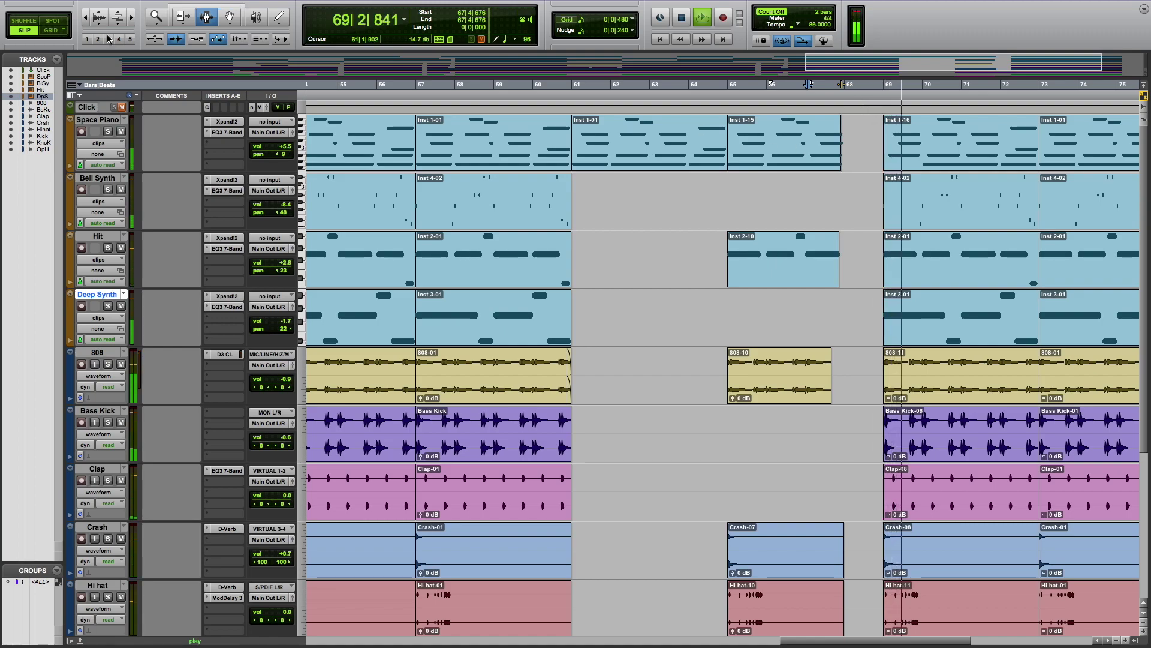
{"action": "key", "text": "space"}
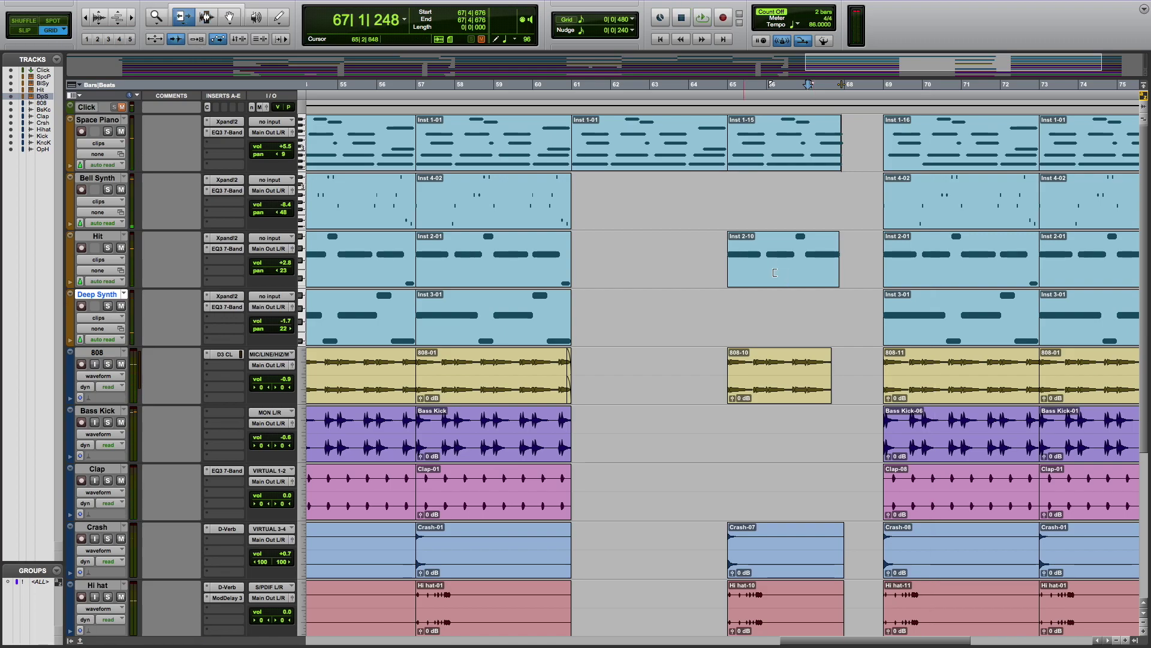
Try extending the 808-10 clip's end to 69|1|000, play back from 67|1|248, and undo the extension
{"action": "left_click_drag", "start_coordinate": [834, 385], "coordinate": [873, 396]}
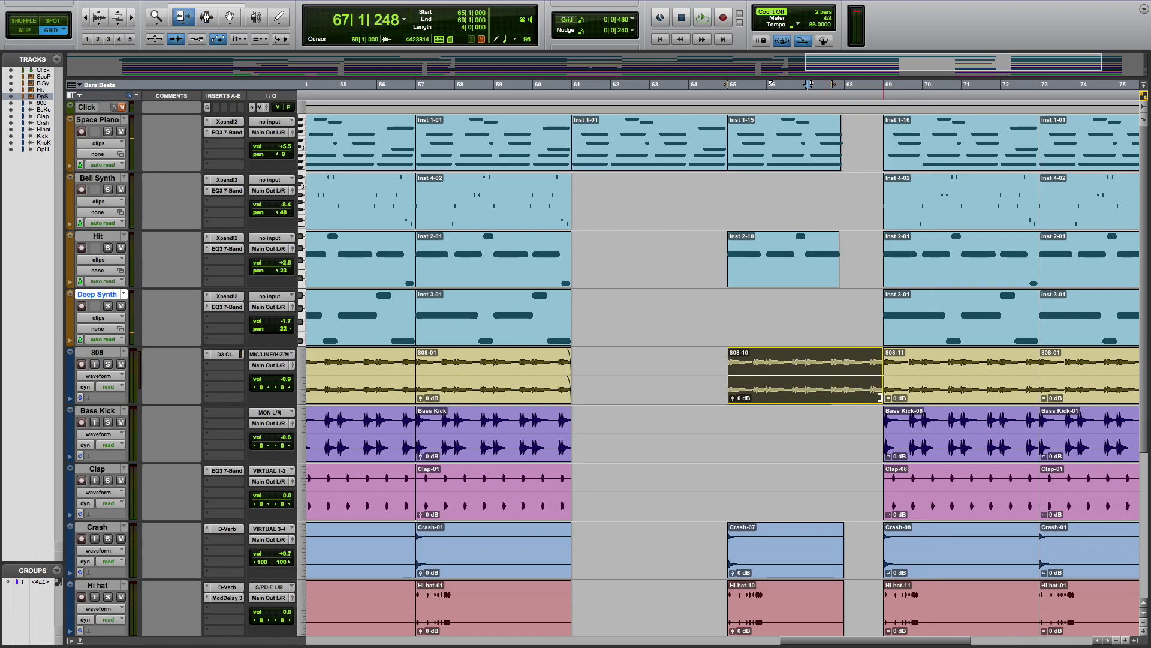
{"action": "key", "text": "space"}
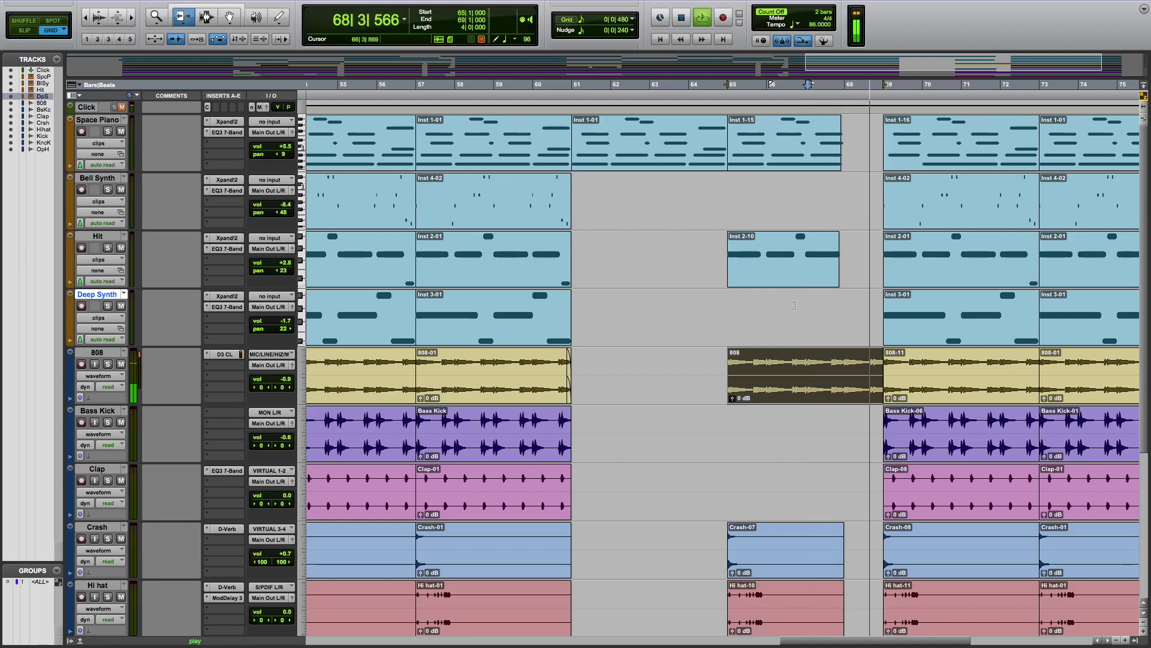
{"action": "key", "text": "space"}
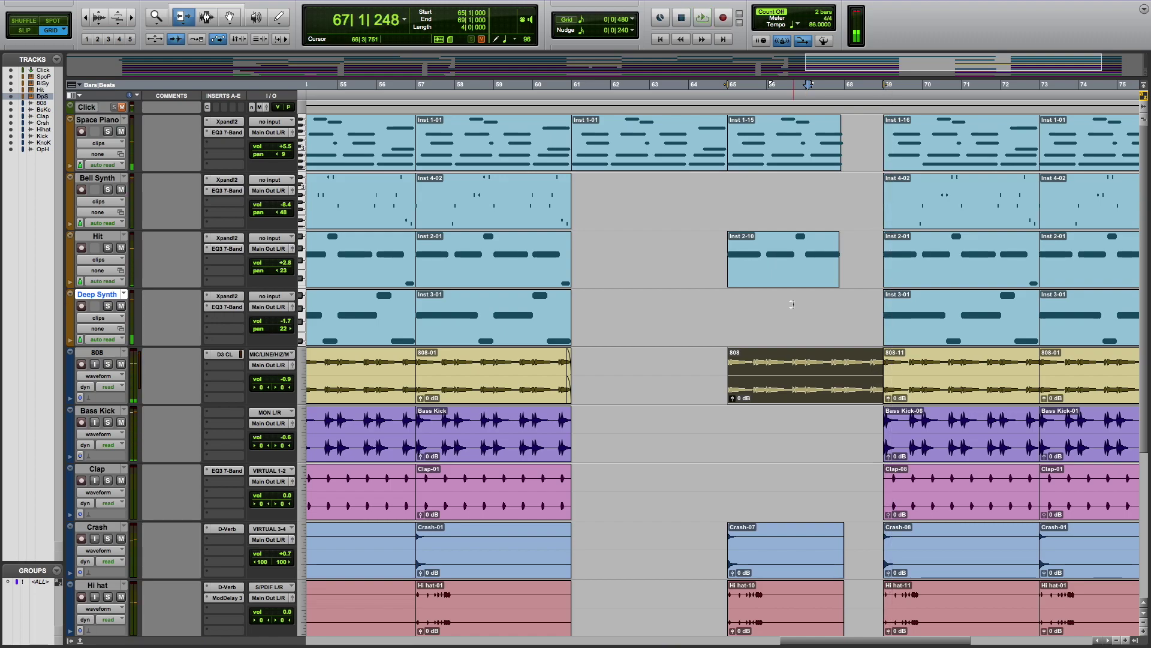
{"action": "left_click", "coordinate": [830, 367]}
Duplicate the Hi hat section from 65|1|000 to 66|3|000 so that a single copy fills 66|3|000 to 68|1|000
{"action": "scroll", "coordinate": [828, 343], "scroll_direction": "down", "scroll_amount": 3}
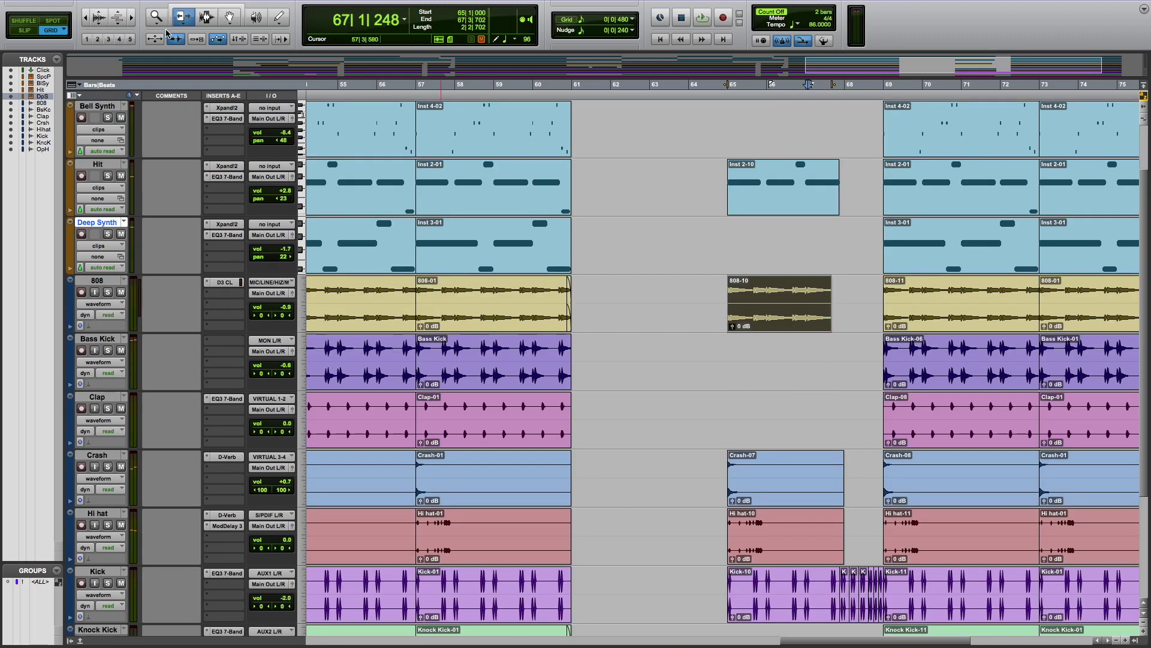
{"action": "key", "text": "t"}
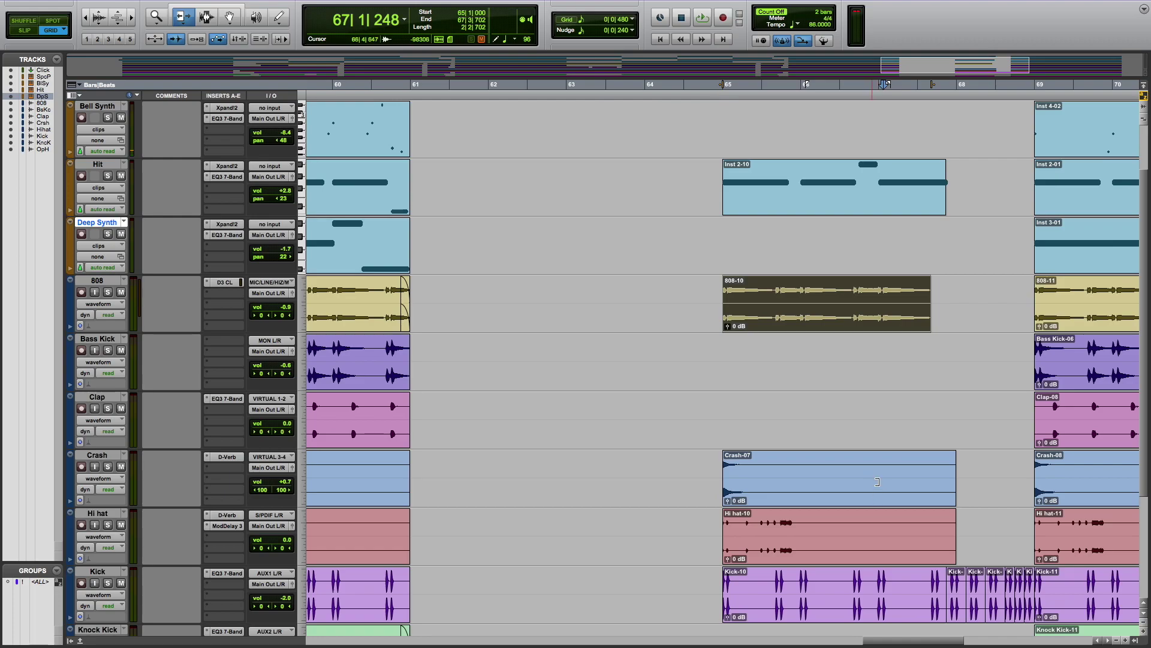
{"action": "scroll", "coordinate": [803, 510], "scroll_direction": "up", "scroll_amount": 2}
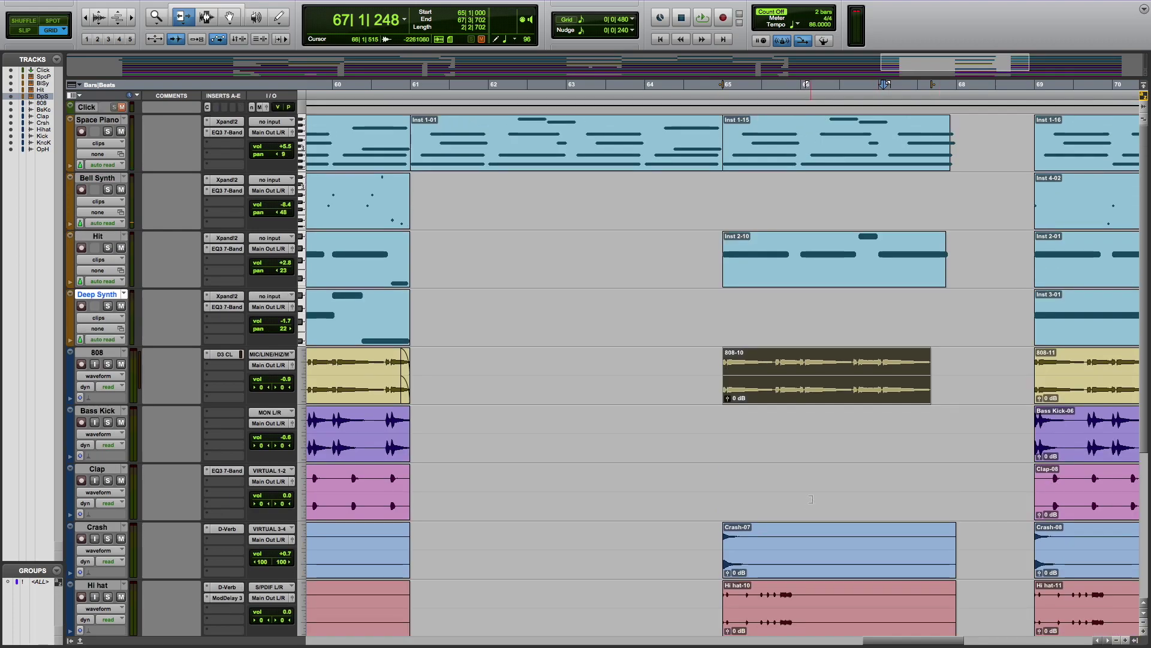
{"action": "scroll", "coordinate": [810, 500], "scroll_direction": "down", "scroll_amount": 2}
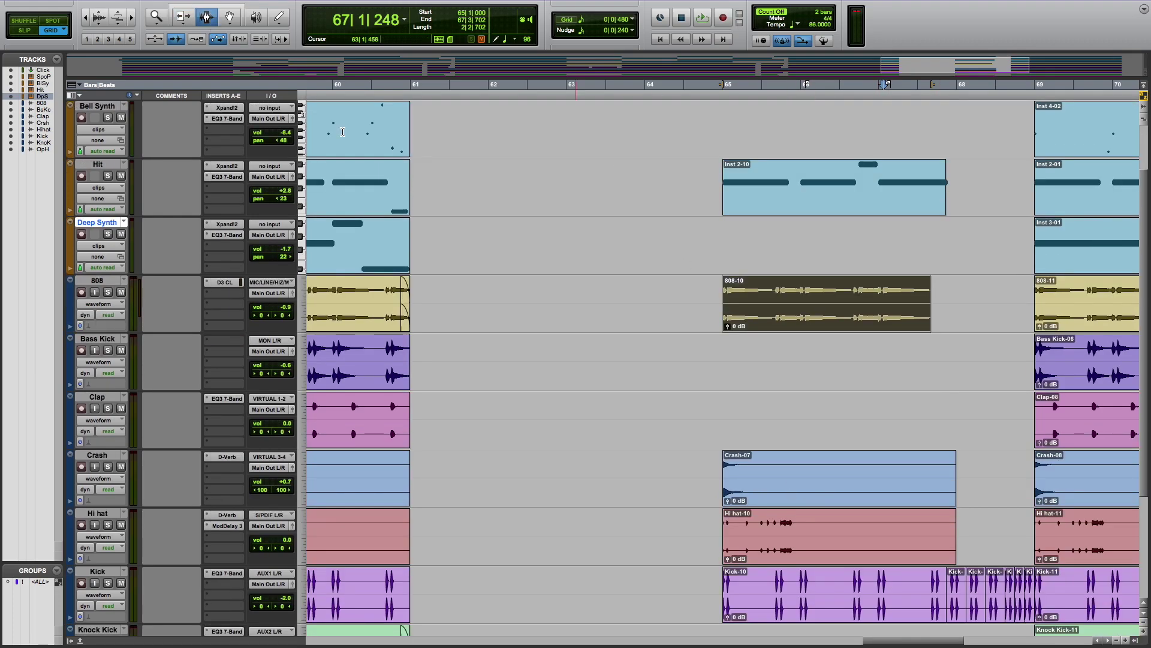
{"action": "left_click_drag", "start_coordinate": [864, 536], "coordinate": [779, 538]}
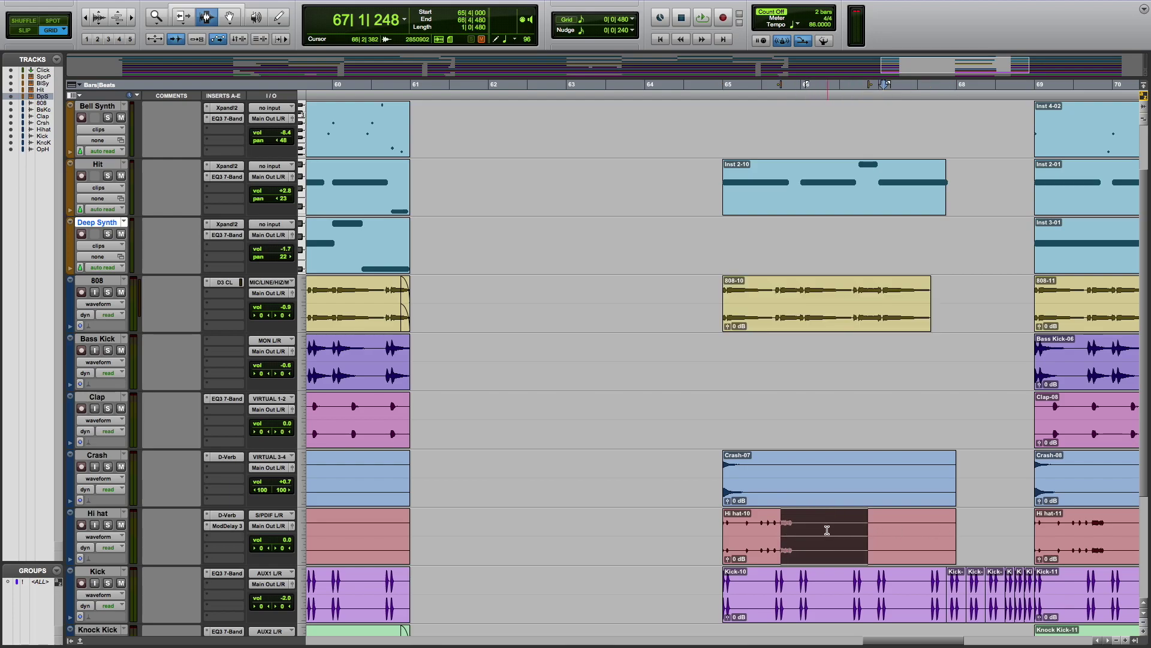
{"action": "left_click_drag", "start_coordinate": [840, 532], "coordinate": [738, 546]}
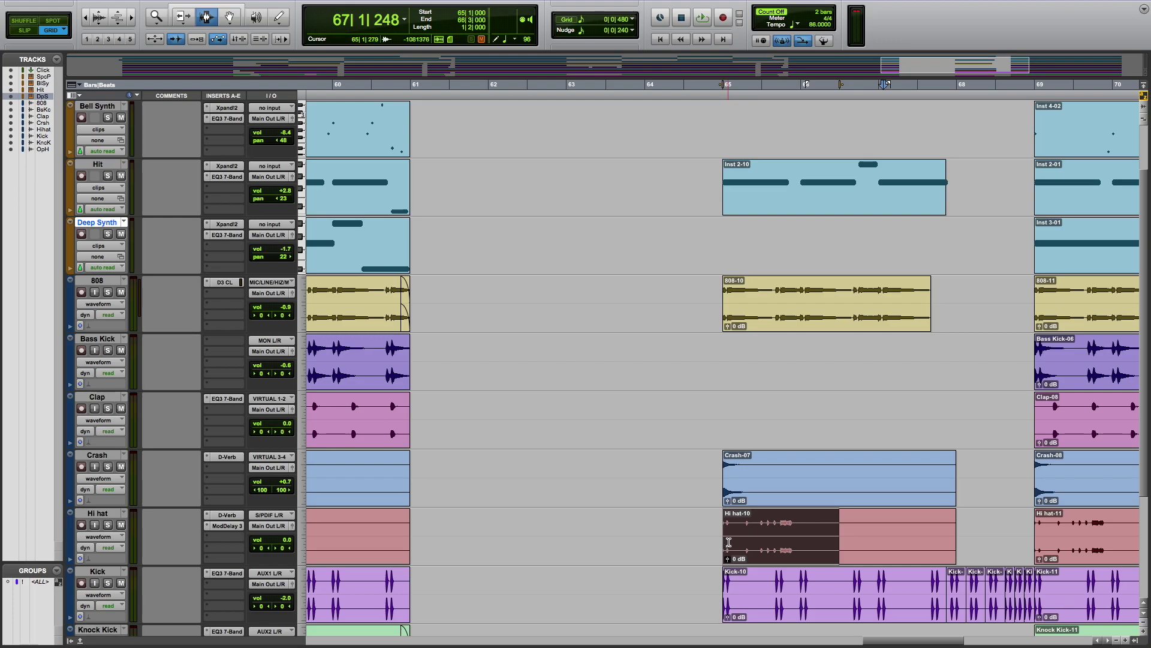
{"action": "key", "text": "ctrl+d"}
{"action": "key", "text": "ctrl+d"}
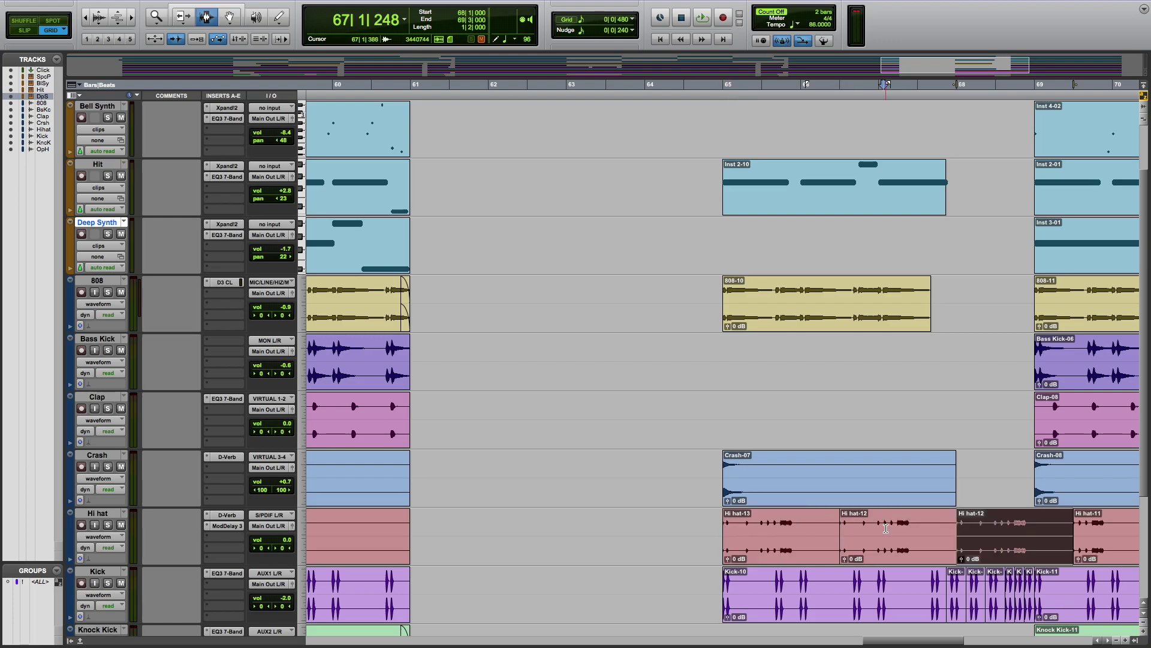
{"action": "key", "text": "ctrl+z"}
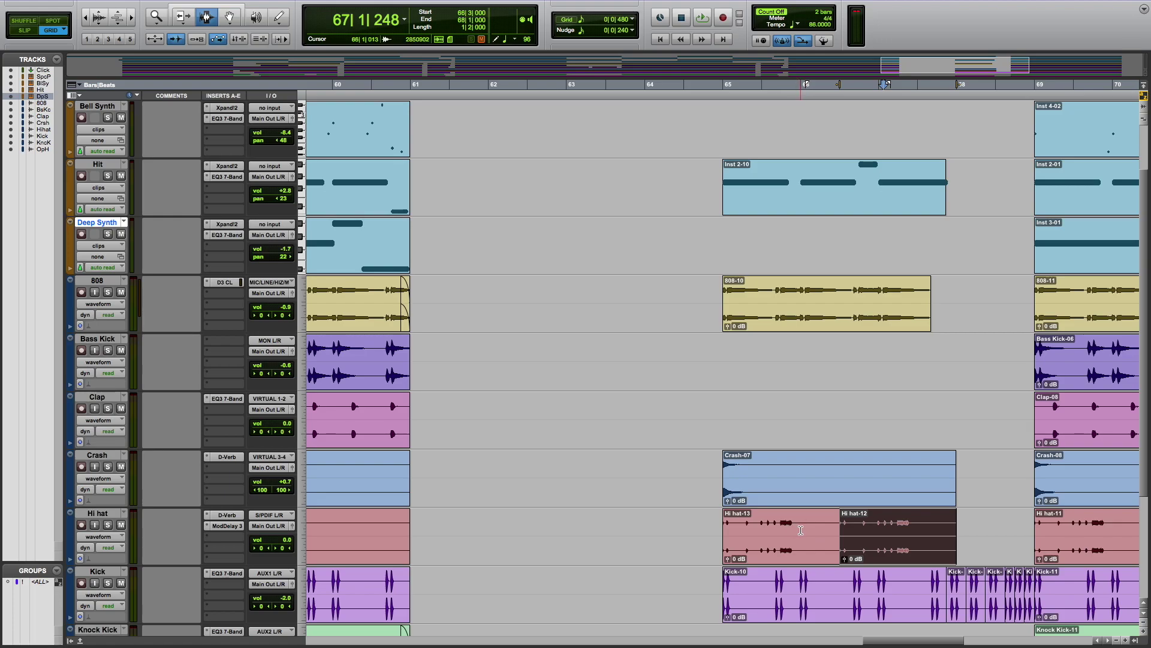
Copy the Hi hat section from 65|1|000 to 66|1|000 and paste it at 68|1|000
{"action": "left_click_drag", "start_coordinate": [800, 530], "coordinate": [731, 536]}
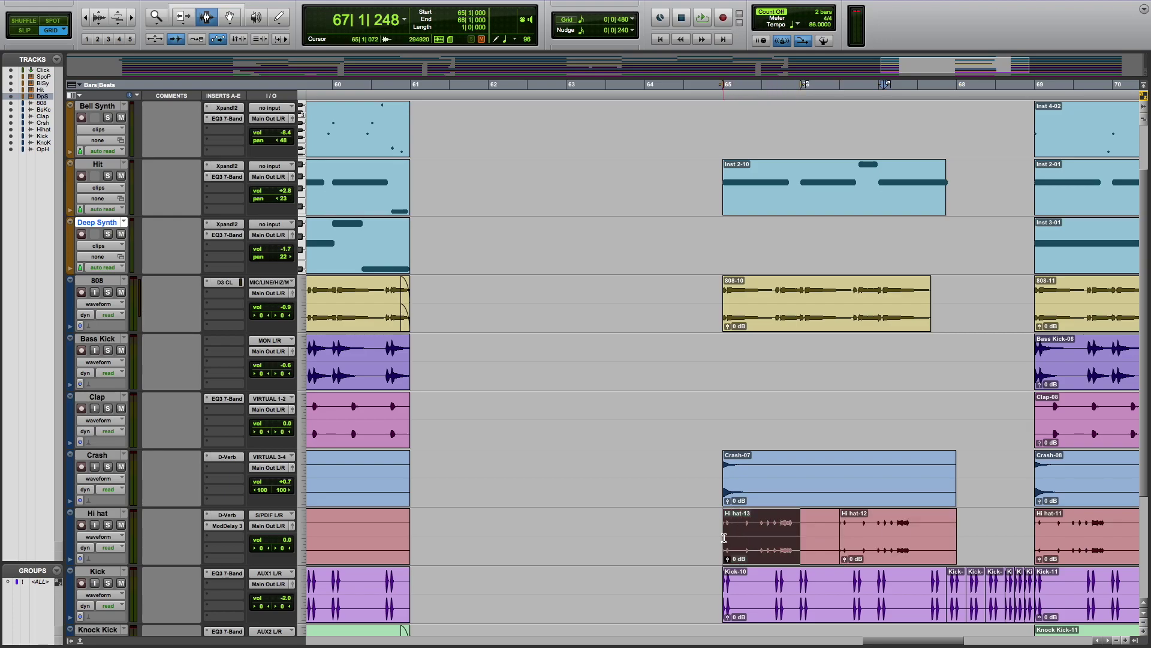
{"action": "left_click", "coordinate": [957, 531]}
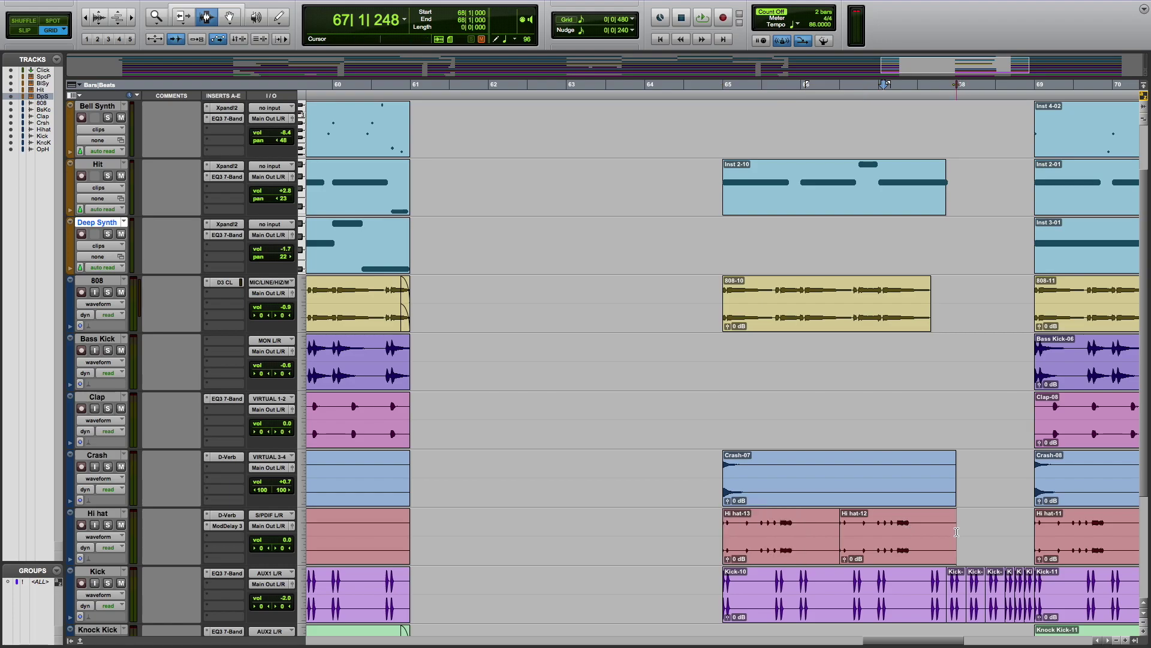
{"action": "key", "text": "ctrl+v"}
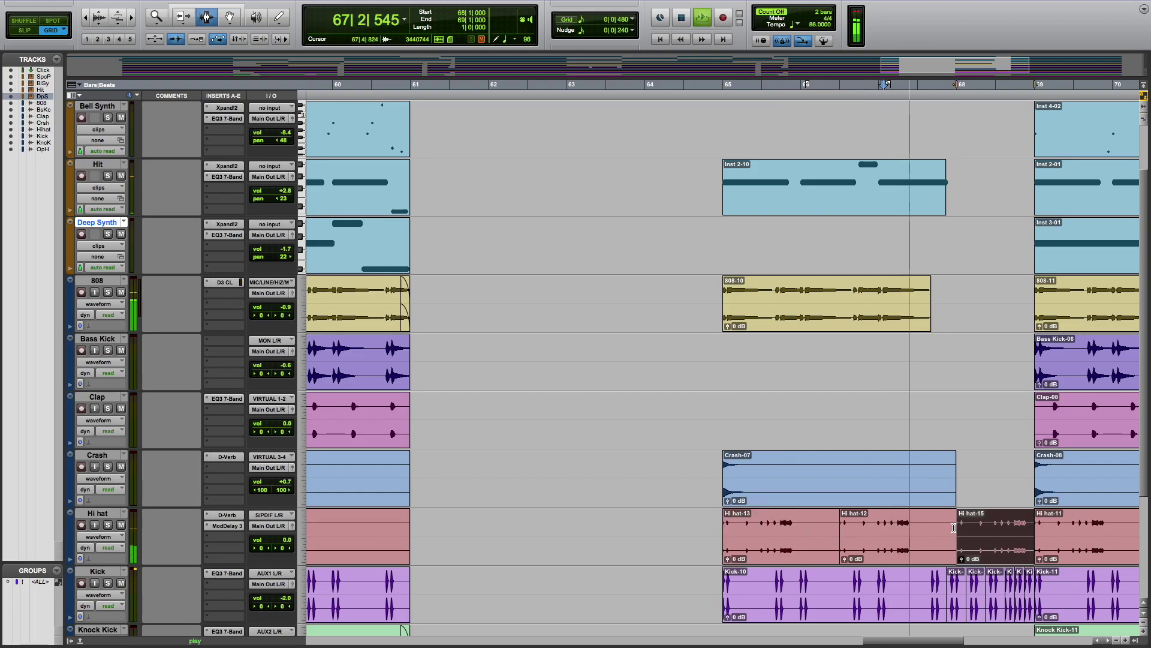
Delete the Hi hat clip between 66|3|000 and 68|1|000 and play back from bar 67 into bar 69
{"action": "left_click", "coordinate": [916, 531]}
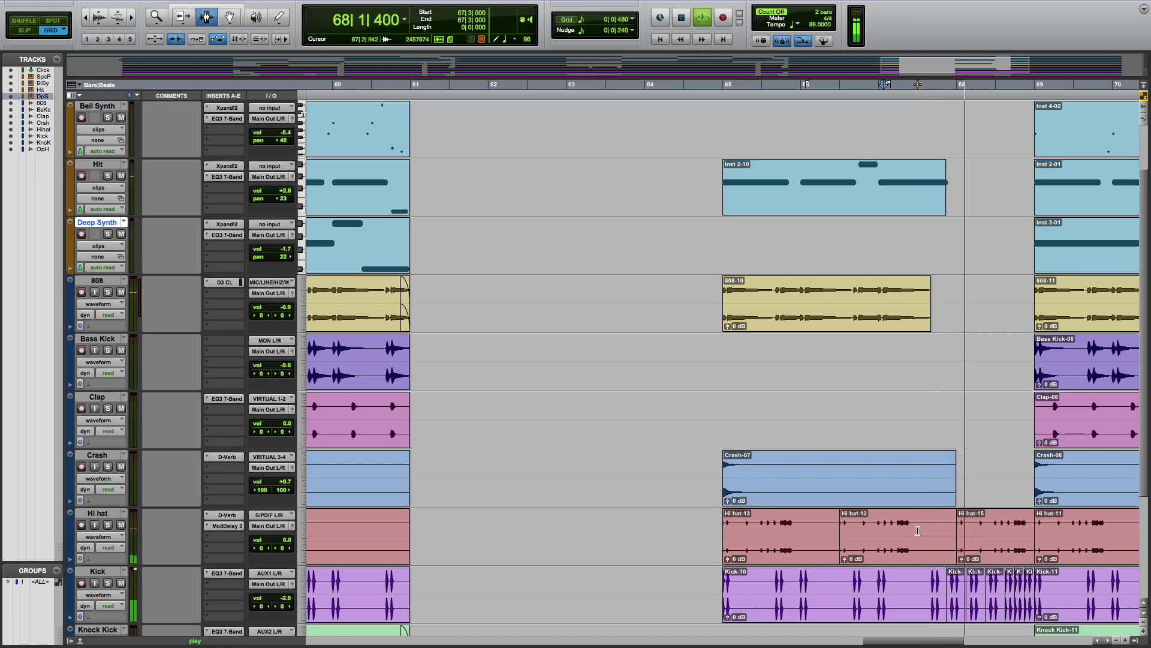
{"action": "left_click", "coordinate": [907, 530]}
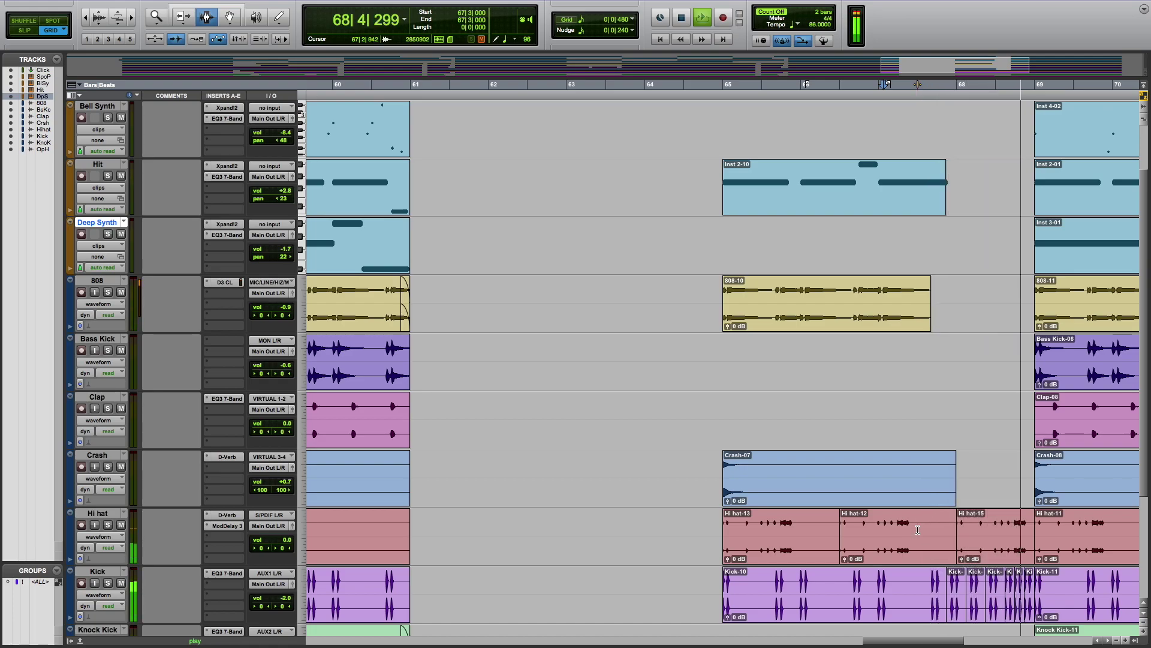
{"action": "double_click", "coordinate": [908, 530]}
{"action": "key", "text": "Delete"}
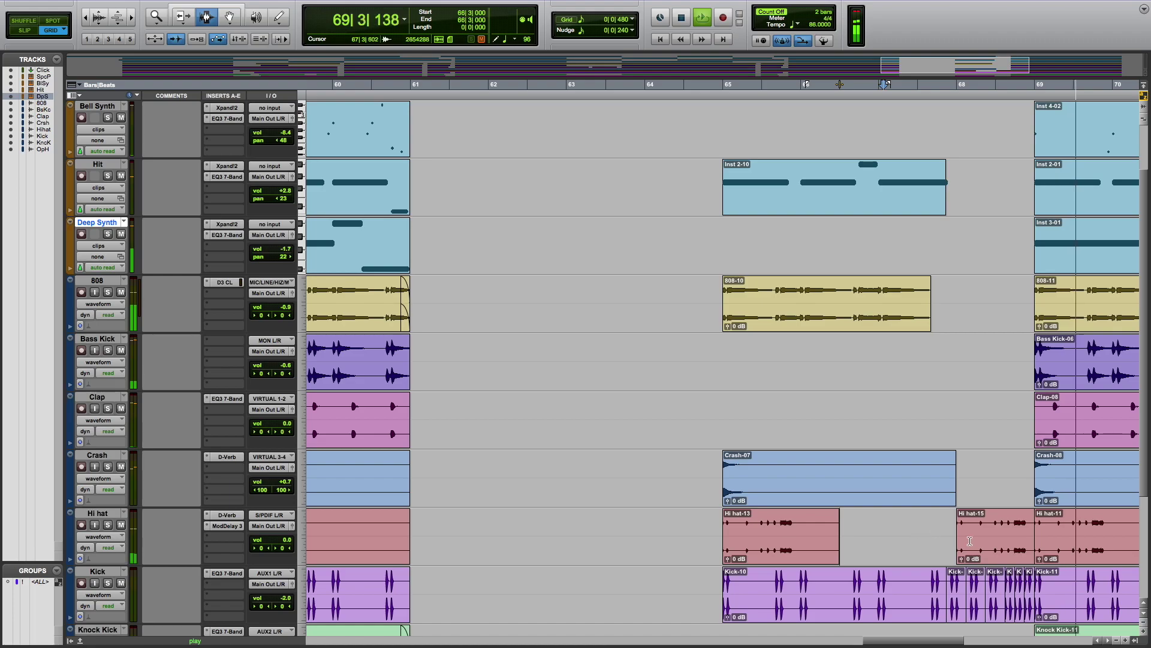
{"action": "key", "text": "space"}
{"action": "left_click", "coordinate": [936, 87]}
{"action": "key", "text": "space"}
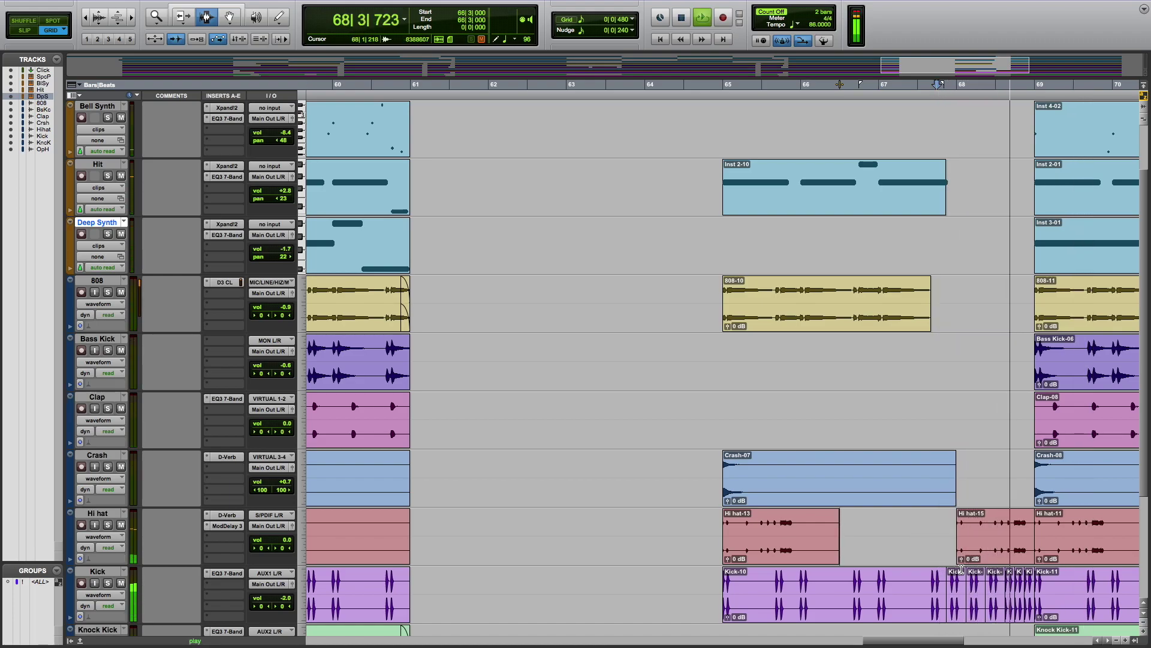
{"action": "scroll", "coordinate": [961, 570], "scroll_direction": "up", "scroll_amount": 3}
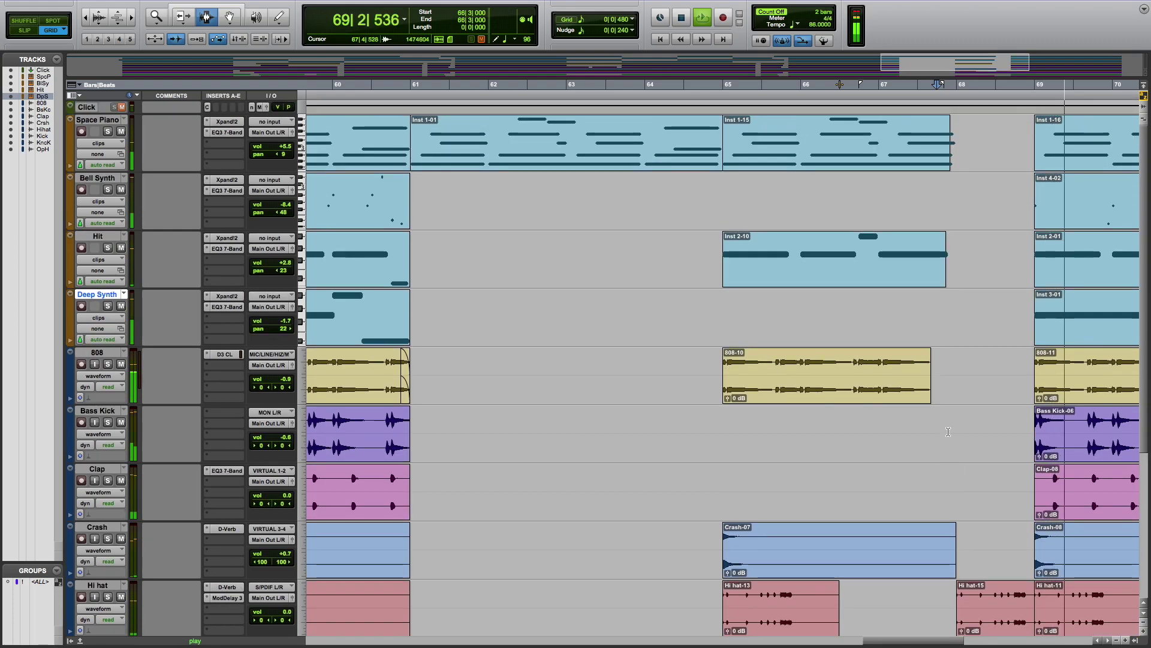
Examine the arrangement's closing section up to bar 77 and play it back from 74|1|480
{"action": "left_click", "coordinate": [87, 20]}
{"action": "left_click", "coordinate": [88, 20]}
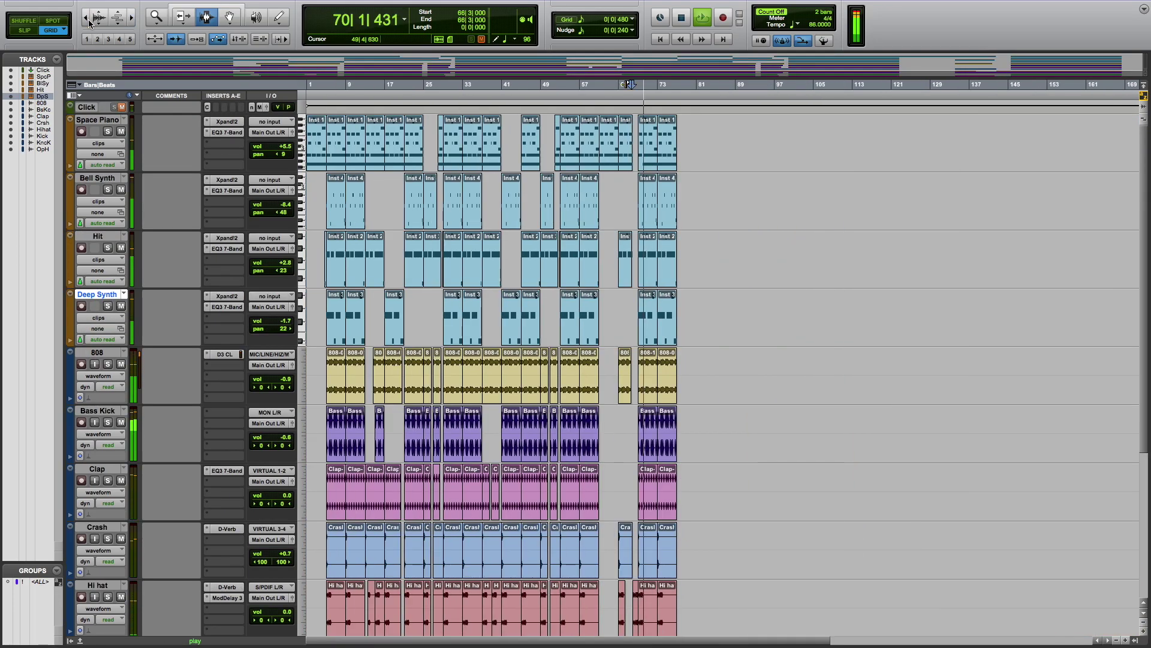
{"action": "left_click", "coordinate": [132, 19]}
{"action": "left_click", "coordinate": [131, 19]}
{"action": "left_click", "coordinate": [230, 16]}
{"action": "key", "text": "space"}
{"action": "scroll", "coordinate": [855, 400], "scroll_direction": "down", "scroll_amount": 1}
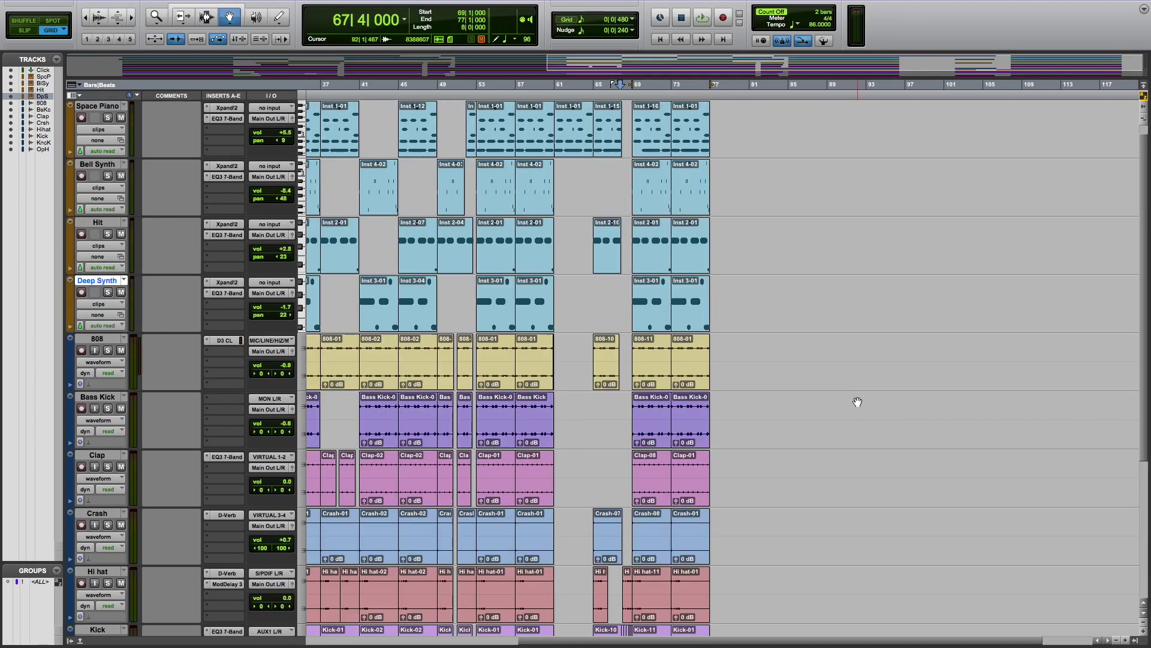
{"action": "scroll", "coordinate": [853, 402], "scroll_direction": "up", "scroll_amount": 1}
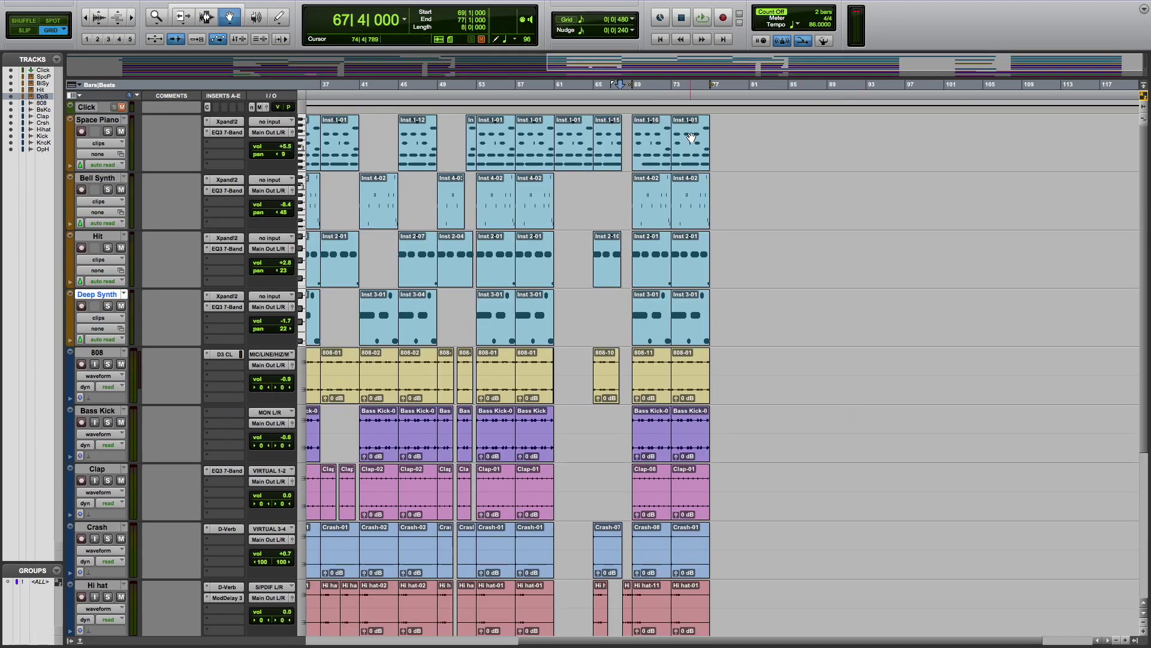
{"action": "key", "text": "t"}
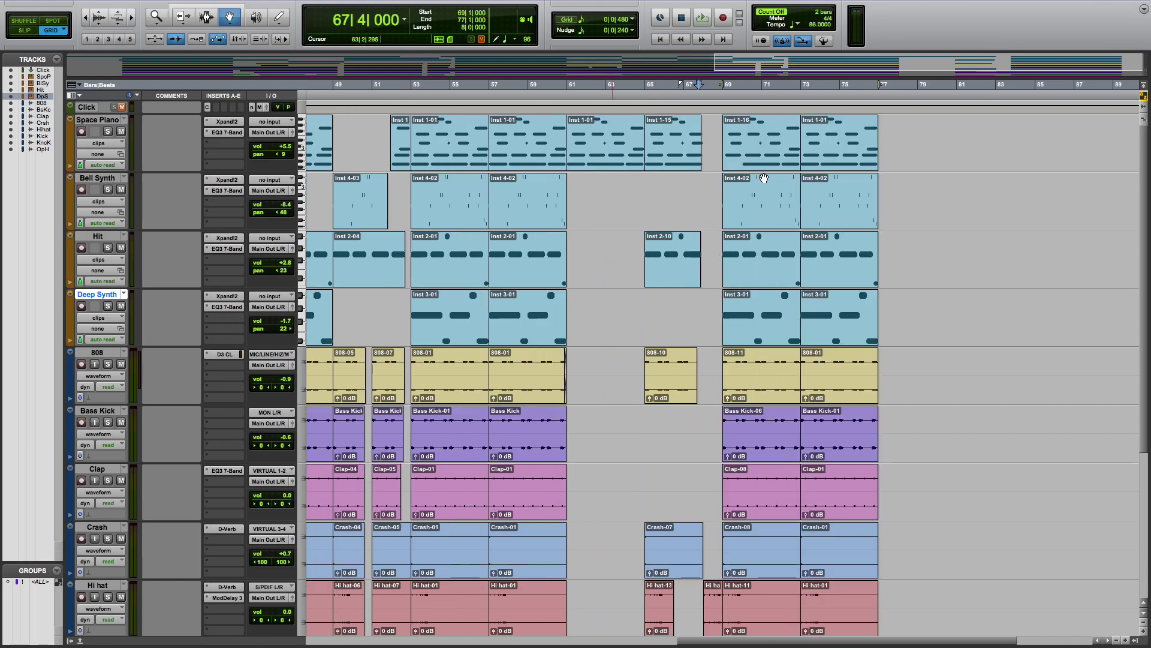
{"action": "left_click", "coordinate": [823, 89]}
{"action": "key", "text": "space"}
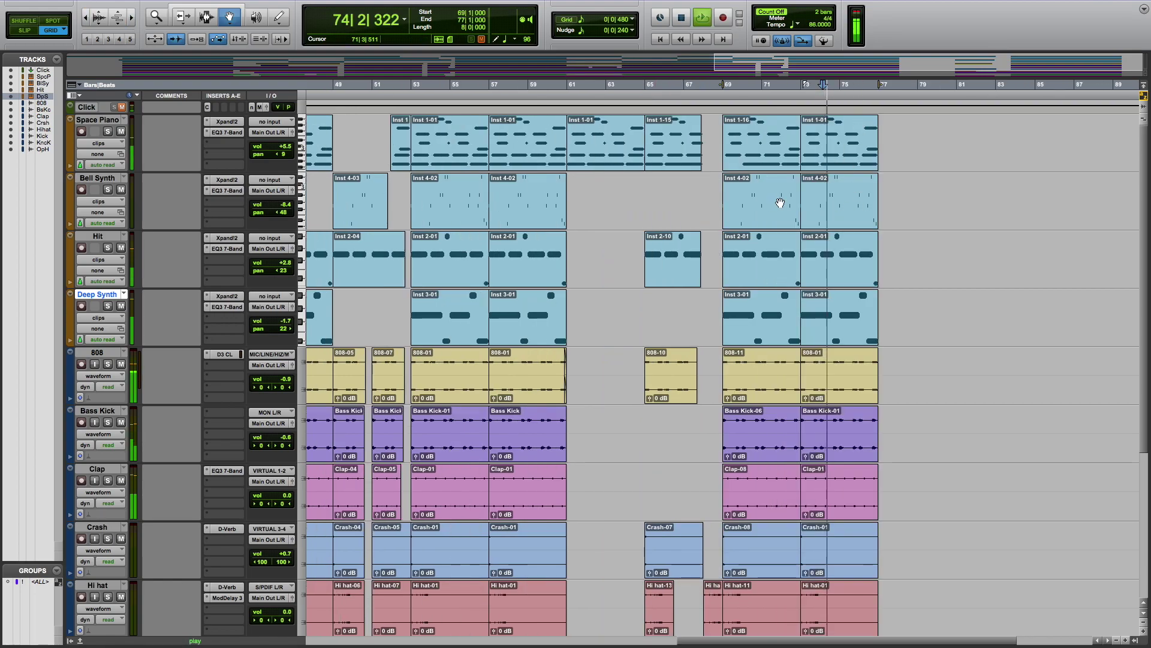
Duplicate the Crash clip from 73|1|000 to 77|1|000 directly after itself and play back from 75|2|480 past bar 77
{"action": "left_click", "coordinate": [205, 18]}
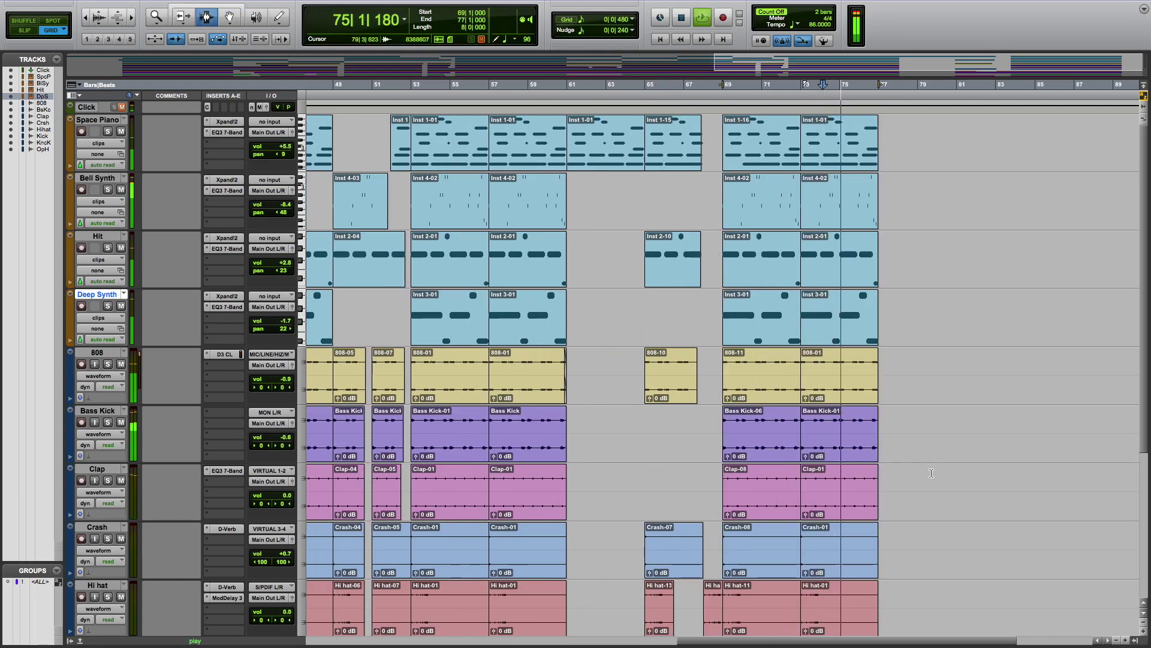
{"action": "scroll", "coordinate": [838, 388], "scroll_direction": "down", "scroll_amount": 5}
{"action": "key", "text": "space"}
{"action": "double_click", "coordinate": [833, 320]}
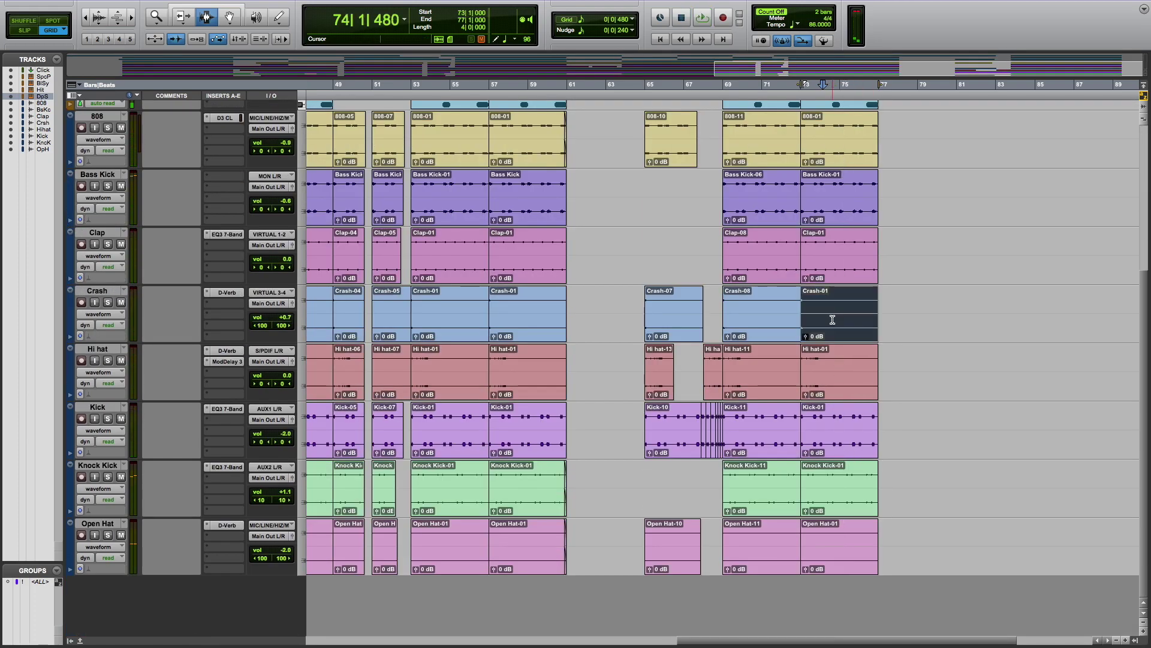
{"action": "key", "text": "ctrl+d"}
{"action": "left_click", "coordinate": [943, 254]}
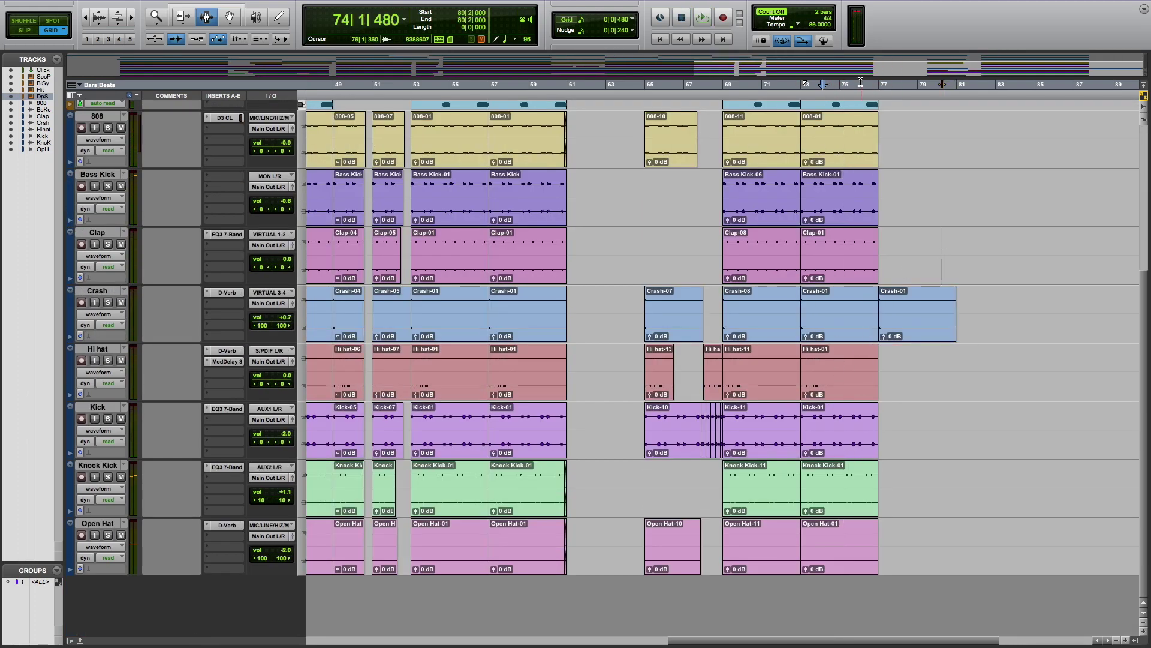
{"action": "key", "text": "space"}
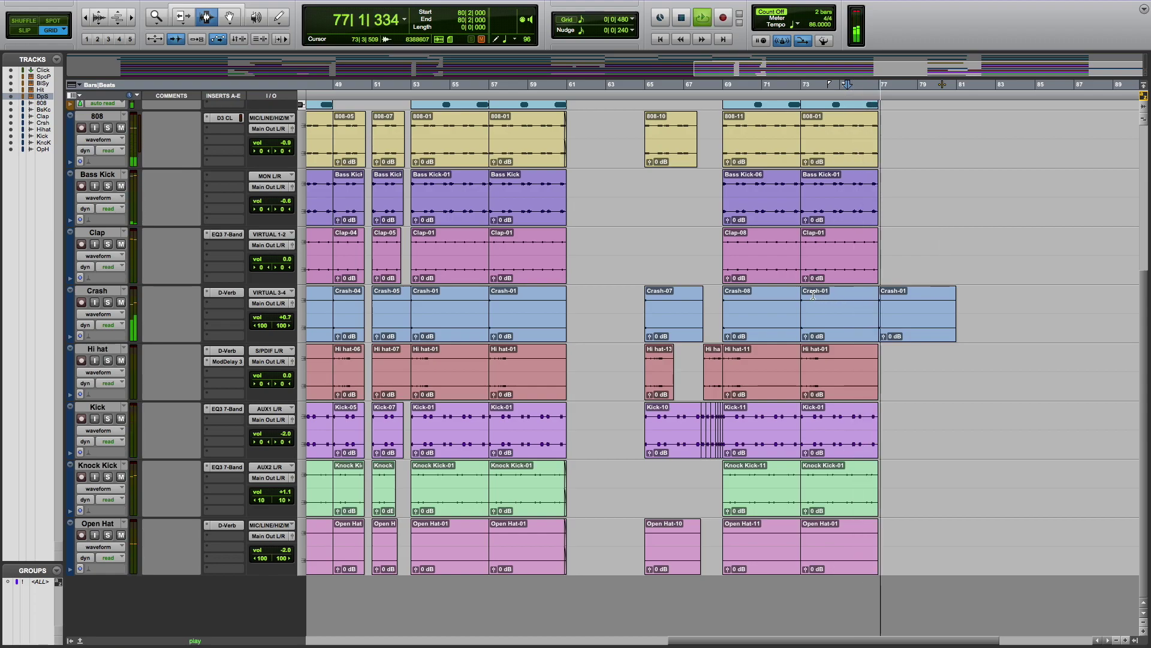
Duplicate the Hit clip at bar 73 to bar 77, delete the copy's portion after 77|4|000, and play back the ending
{"action": "scroll", "coordinate": [846, 317], "scroll_direction": "up", "scroll_amount": 4}
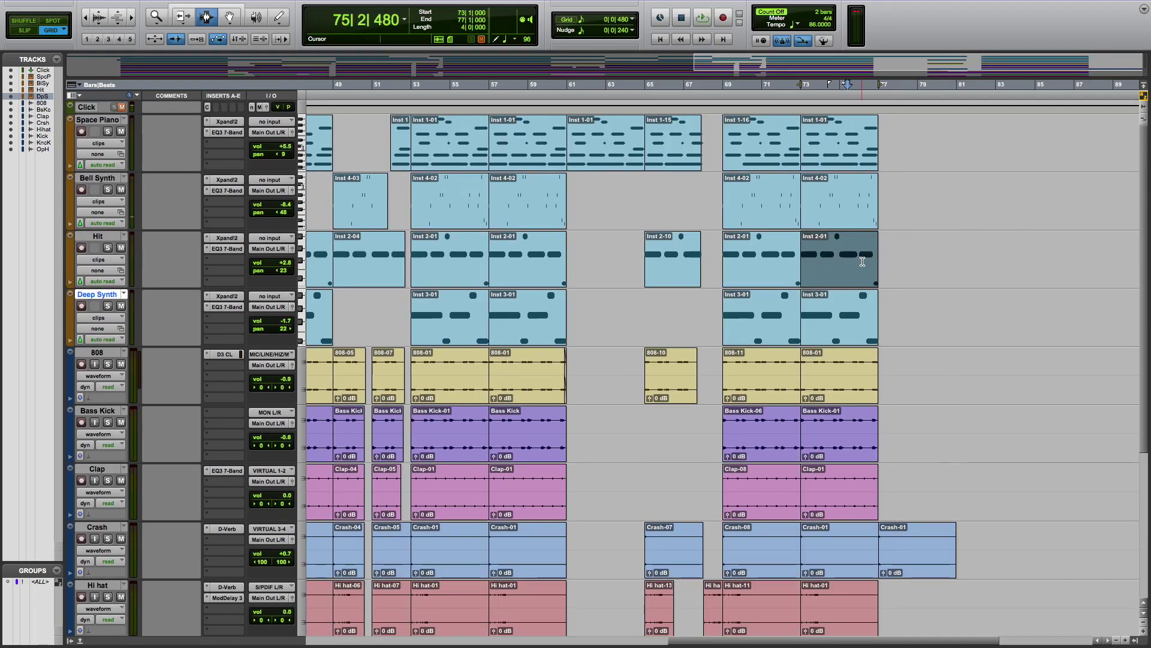
{"action": "key", "text": "super+d"}
{"action": "left_click", "coordinate": [964, 265]}
{"action": "left_click_drag", "start_coordinate": [964, 266], "coordinate": [894, 264]}
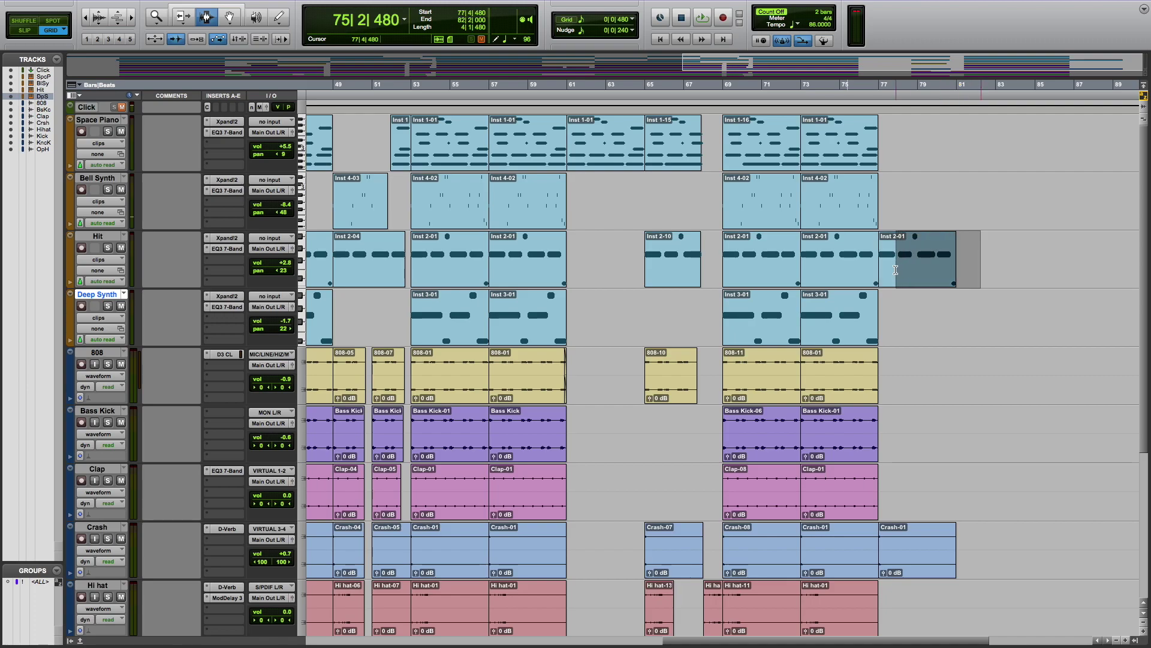
{"action": "key", "text": "Delete"}
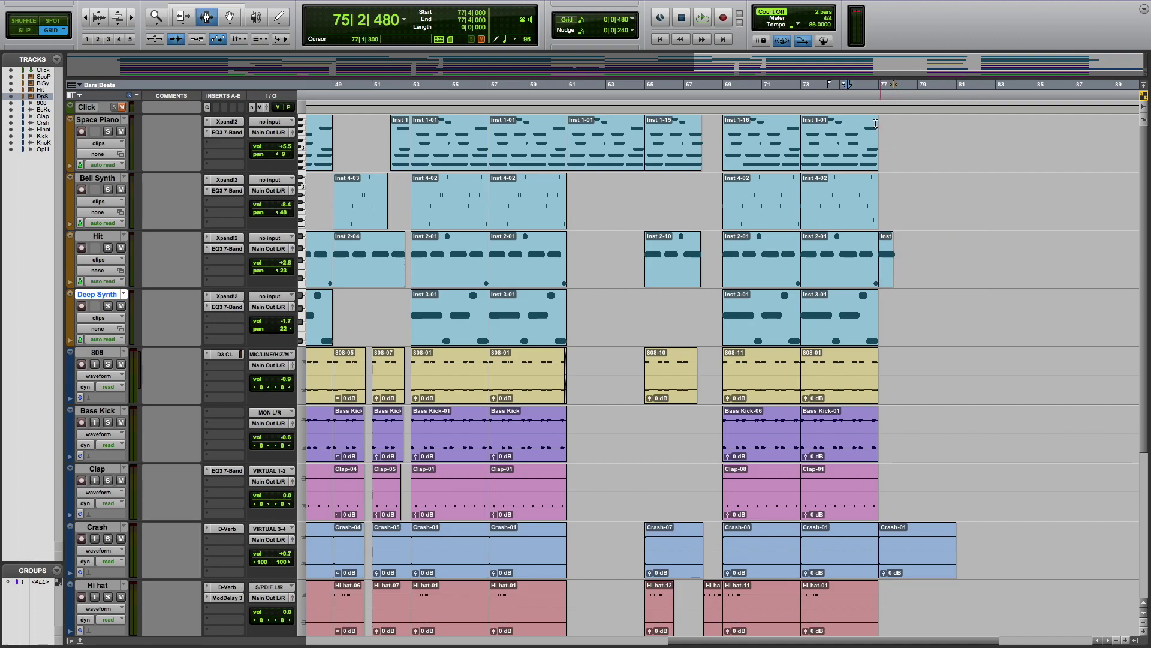
{"action": "key", "text": "space"}
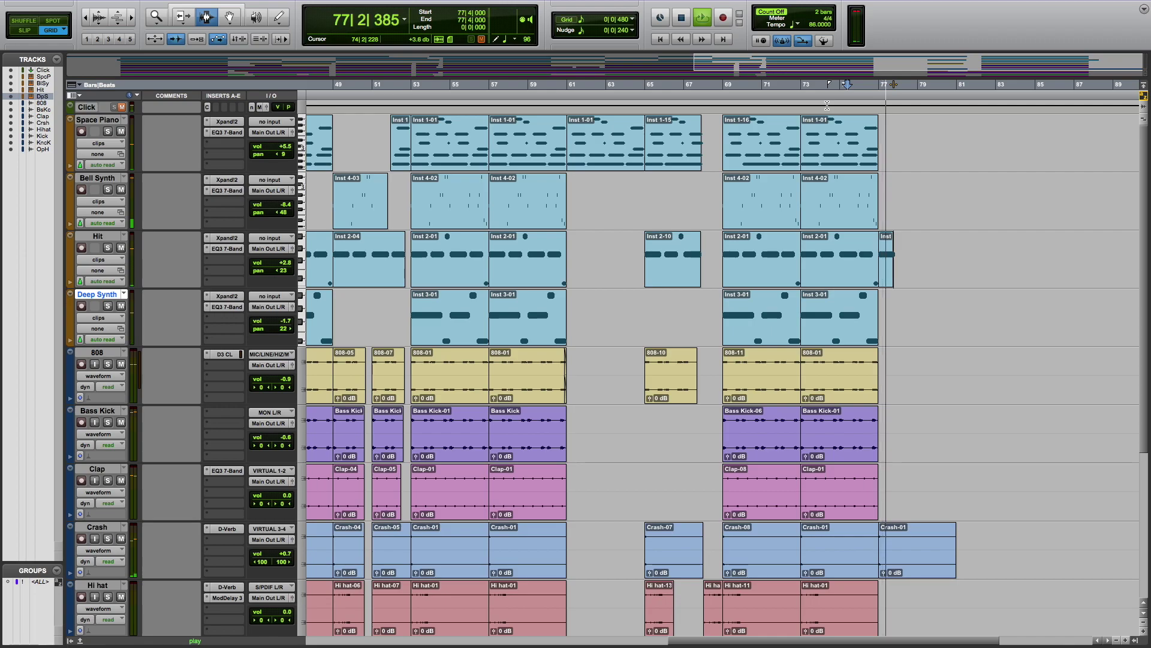
{"action": "left_click", "coordinate": [681, 20]}
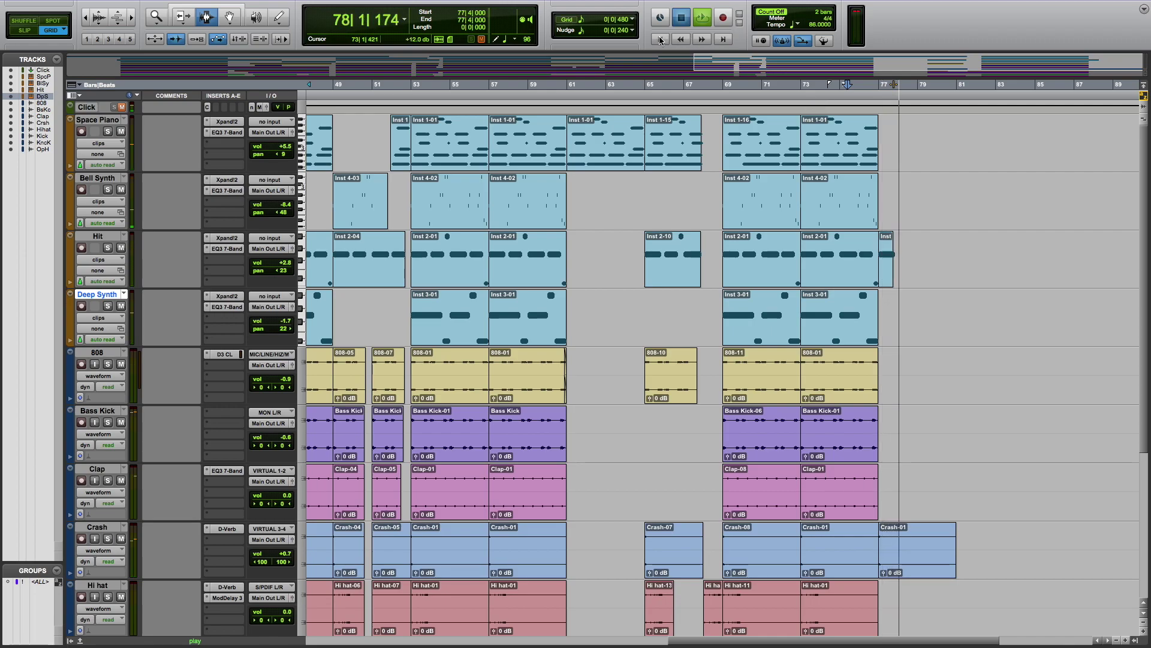
Return the playhead to 1|1|000 and look over the whole arrangement across all tracks
{"action": "left_click", "coordinate": [660, 40]}
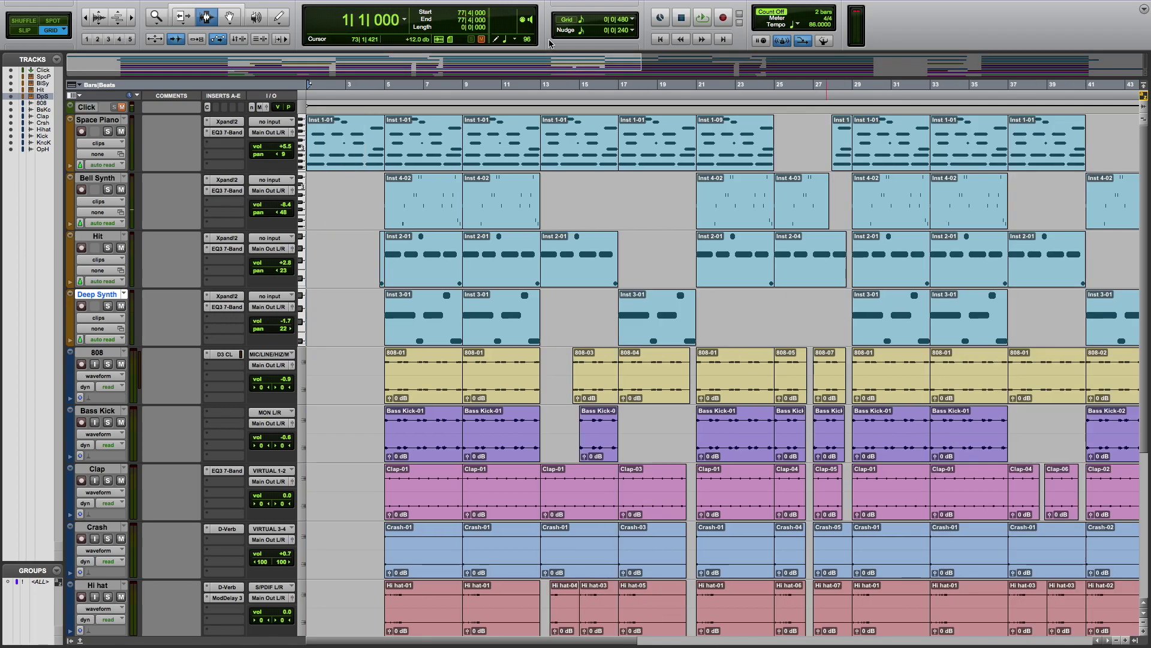
{"action": "left_click", "coordinate": [88, 21]}
{"action": "left_click", "coordinate": [88, 21]}
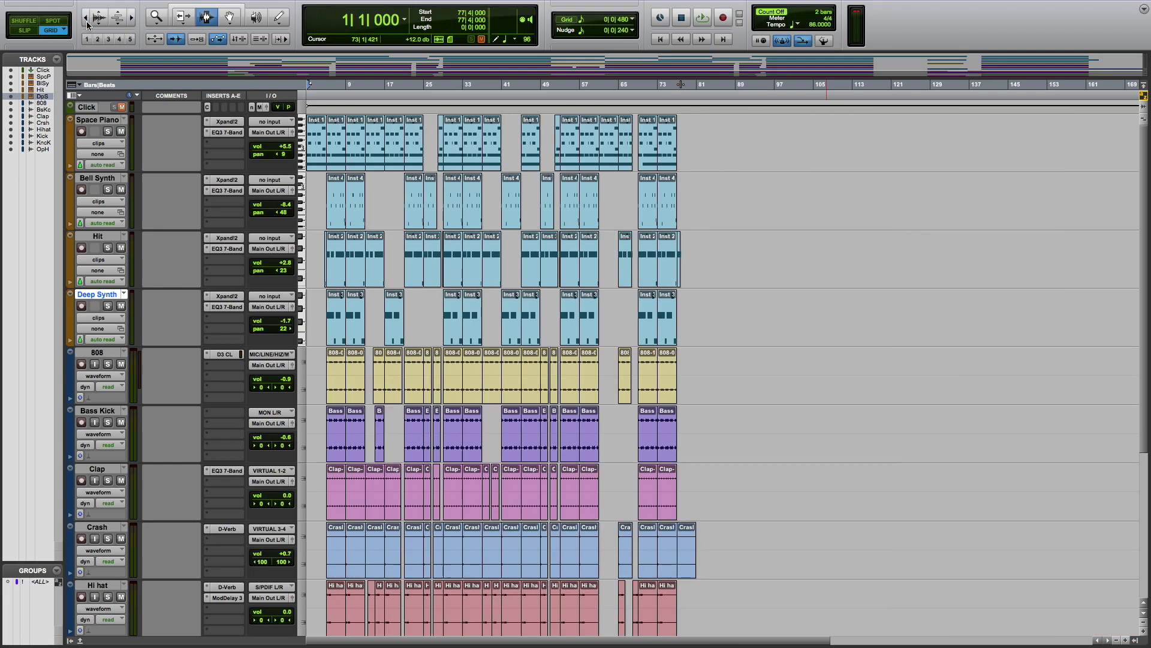
{"action": "scroll", "coordinate": [709, 343], "scroll_direction": "down", "scroll_amount": 3}
{"action": "scroll", "coordinate": [708, 343], "scroll_direction": "down", "scroll_amount": 1}
{"action": "scroll", "coordinate": [709, 343], "scroll_direction": "up", "scroll_amount": 4}
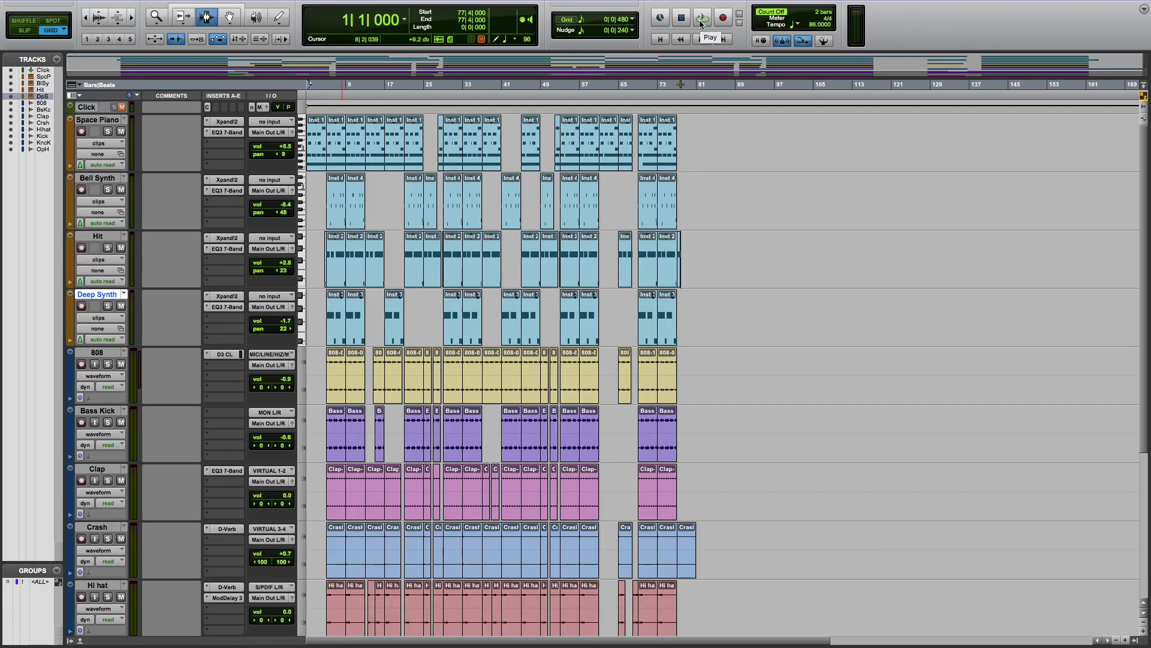